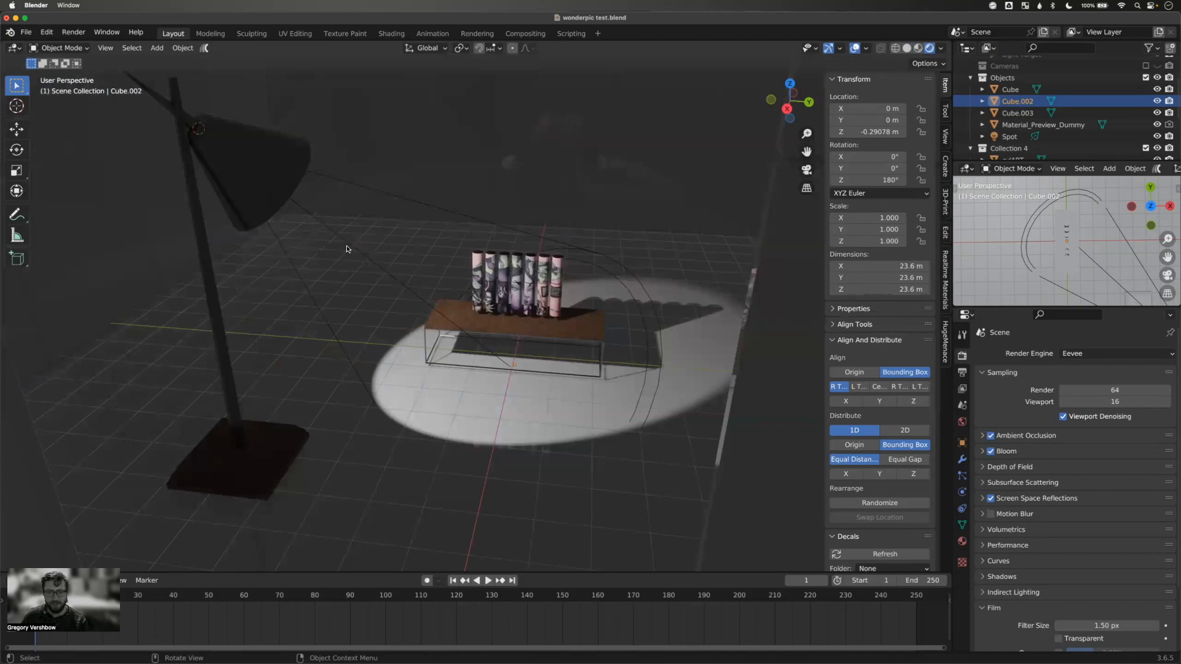
# - Move the spot light inside the lamp shade by about -0.68 m in X, 1.18 m in Y and 0.59 m in Z
pyautogui.click(348, 247)
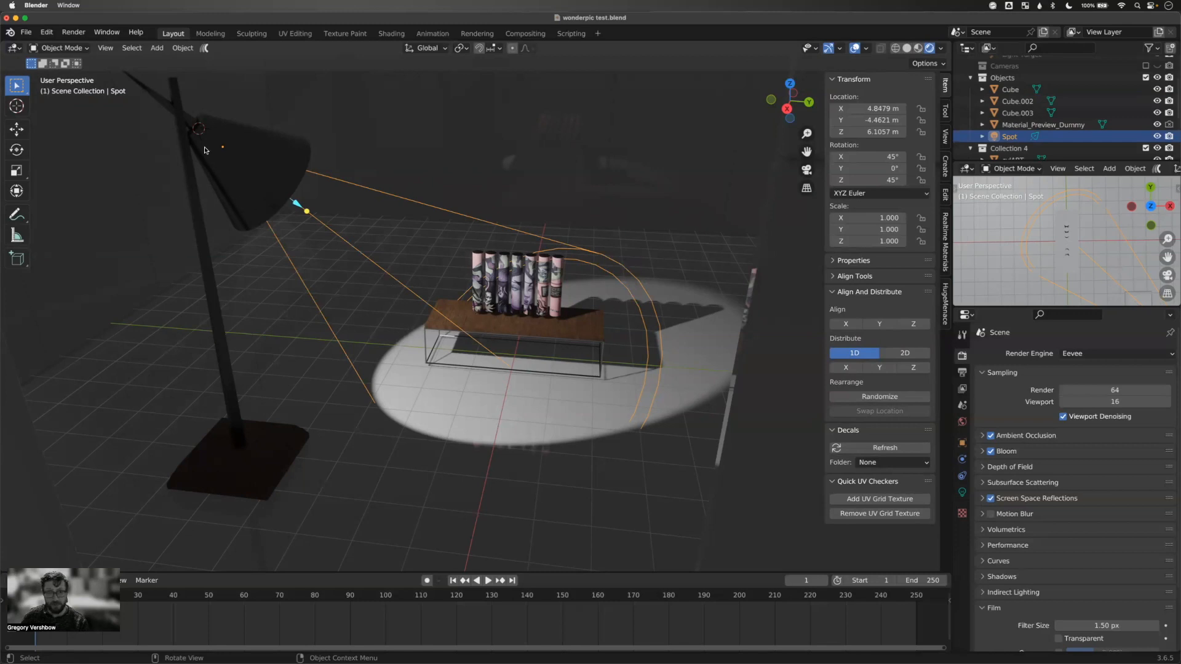
pyautogui.scroll(5, 365, 258)
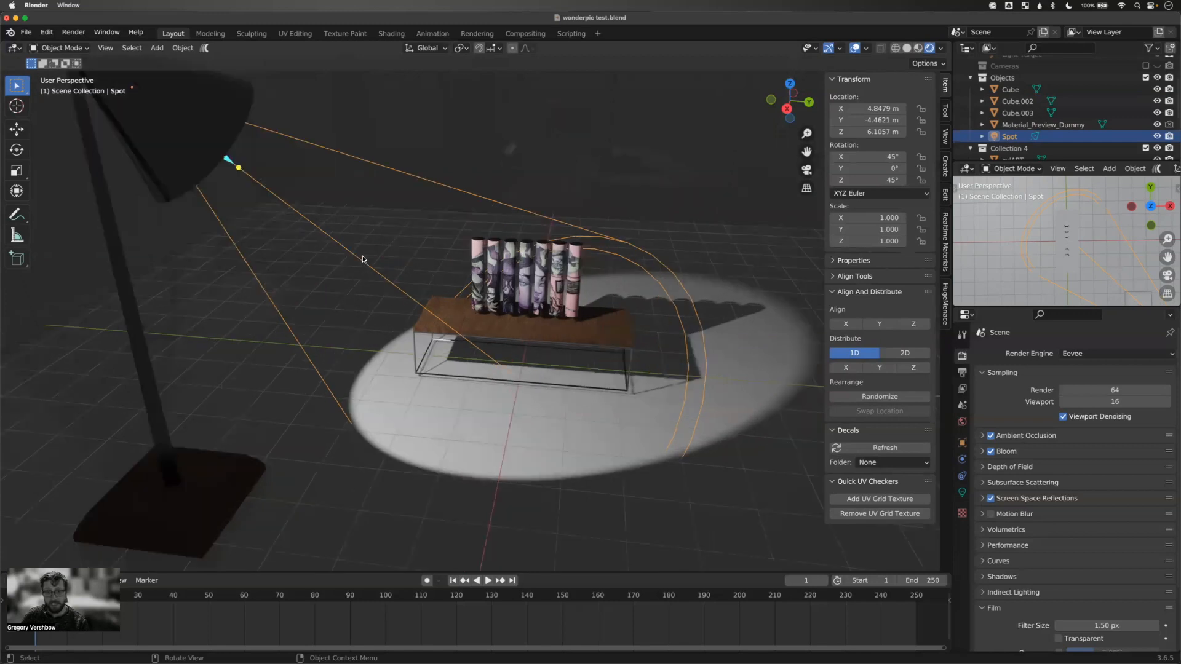
pyautogui.scroll(-6, 366, 258)
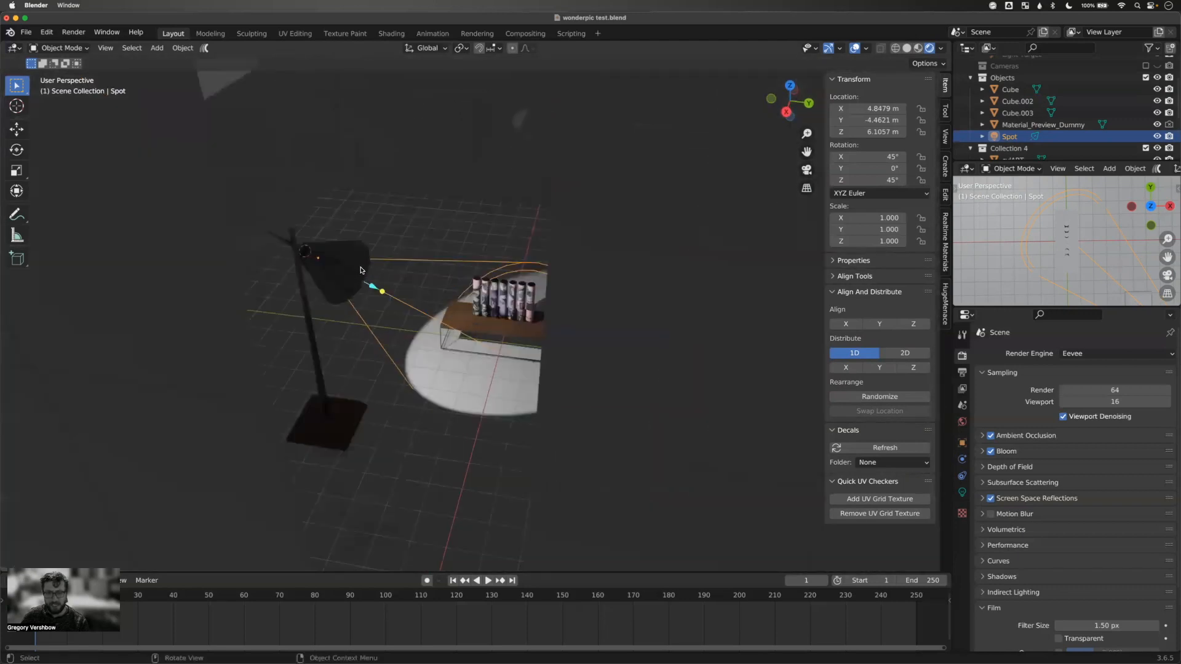
pyautogui.scroll(5, 364, 271)
pyautogui.scroll(-5, 381, 261)
pyautogui.click(247, 251)
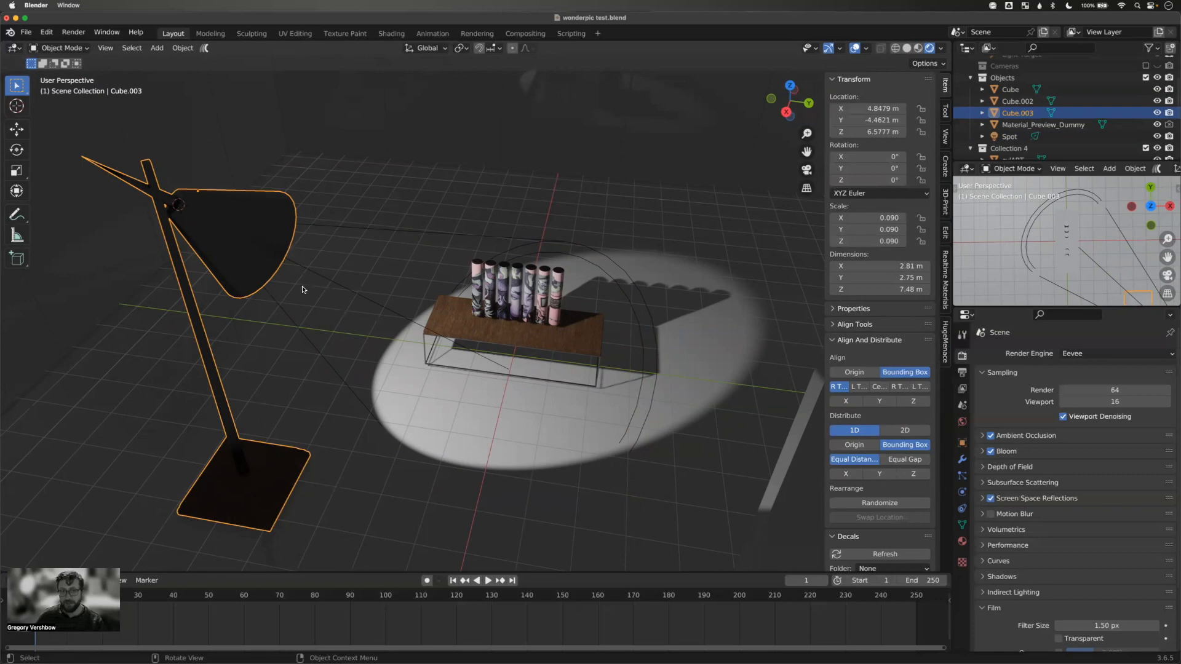
pyautogui.click(314, 271)
pyautogui.press('g')
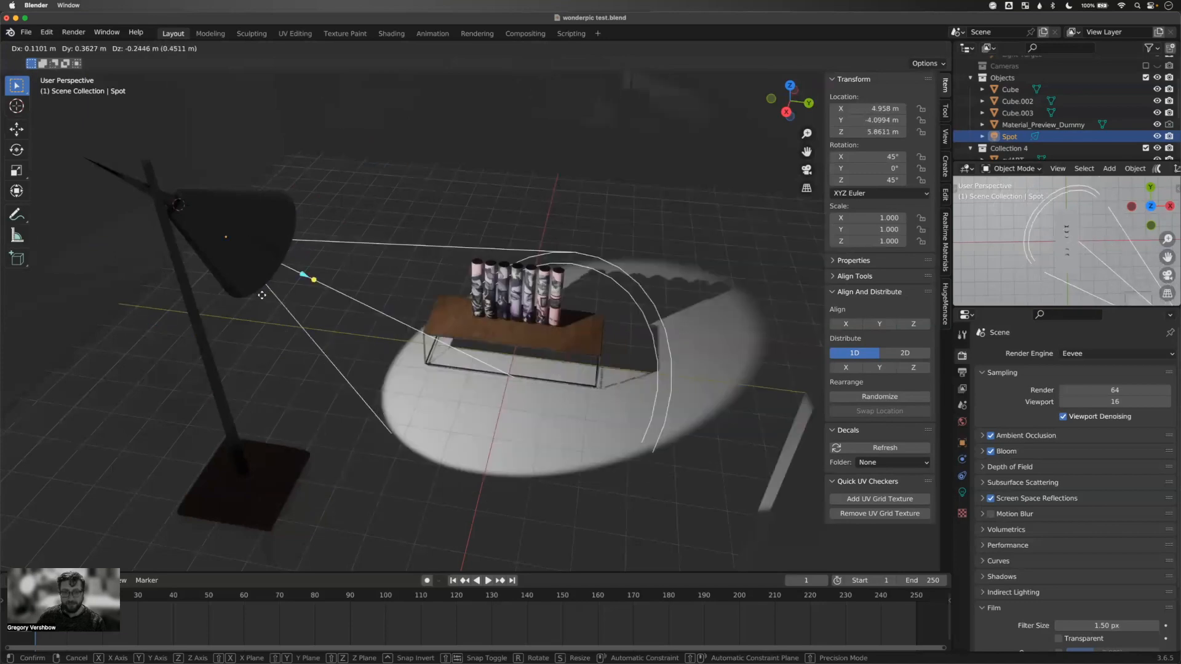
pyautogui.click(387, 236)
# - Delete the spot light from the scene
pyautogui.moveTo(386, 237); pyautogui.dragTo(535, 219, button='middle')
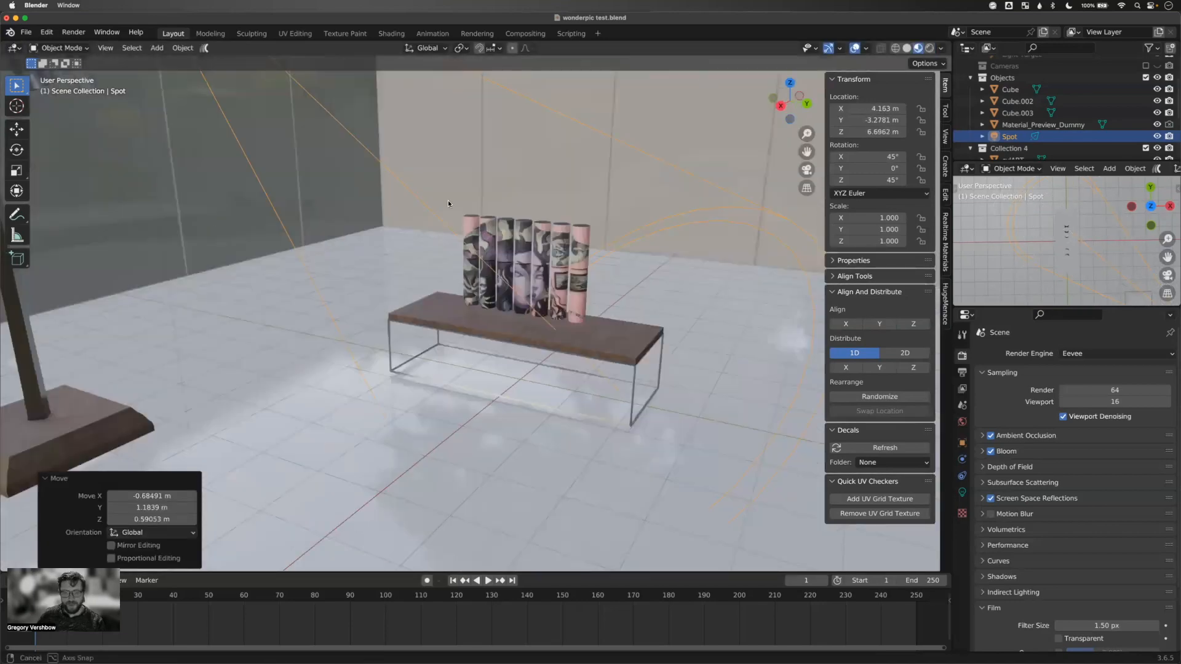
pyautogui.moveTo(447, 200); pyautogui.dragTo(459, 187, button='middle')
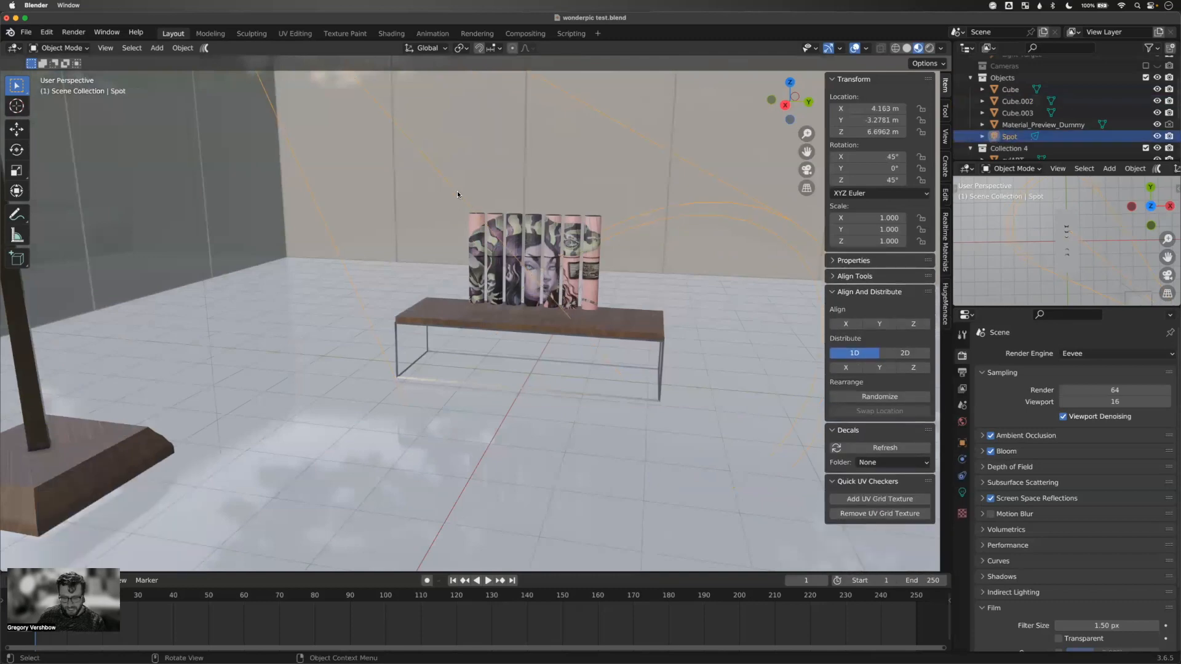
pyautogui.press('x')
pyautogui.click(449, 201)
pyautogui.scroll(5, 448, 201)
pyautogui.scroll(-9, 452, 209)
pyautogui.moveTo(452, 217); pyautogui.dragTo(447, 303, button='middle')
pyautogui.scroll(4, 452, 277)
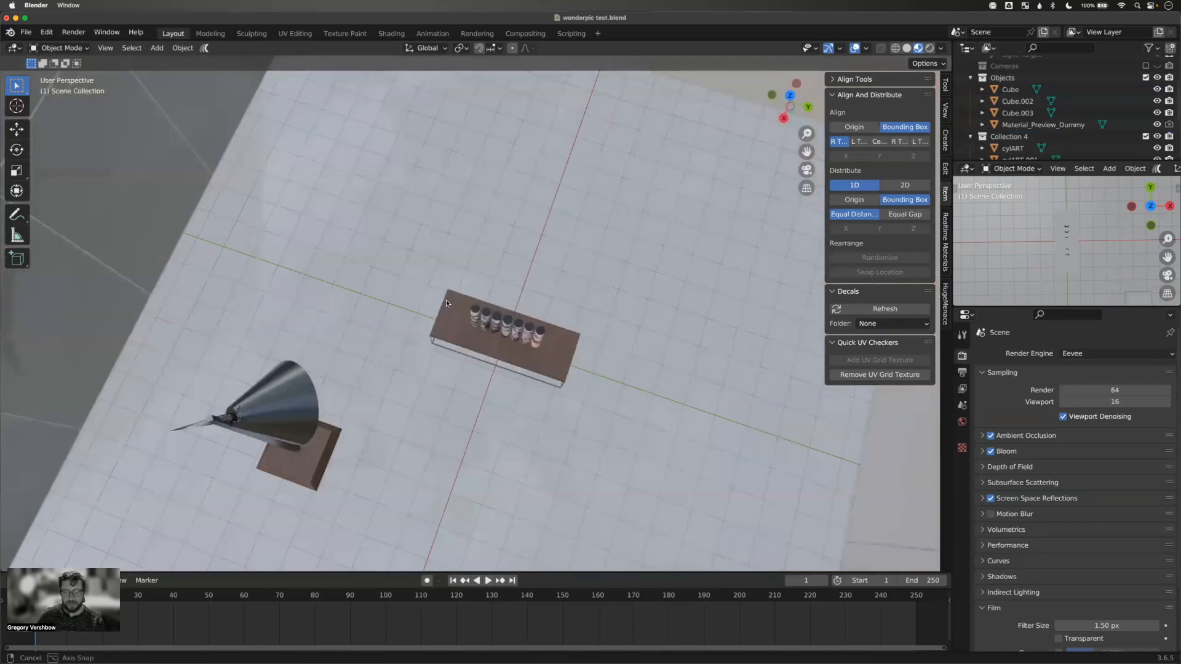
pyautogui.scroll(4, 447, 303)
pyautogui.scroll(-5, 447, 300)
pyautogui.moveTo(448, 301)
pyautogui.mouseDown(button='middle')
pyautogui.moveTo(455, 268)
pyautogui.moveTo(463, 294)
pyautogui.mouseUp(button='middle')
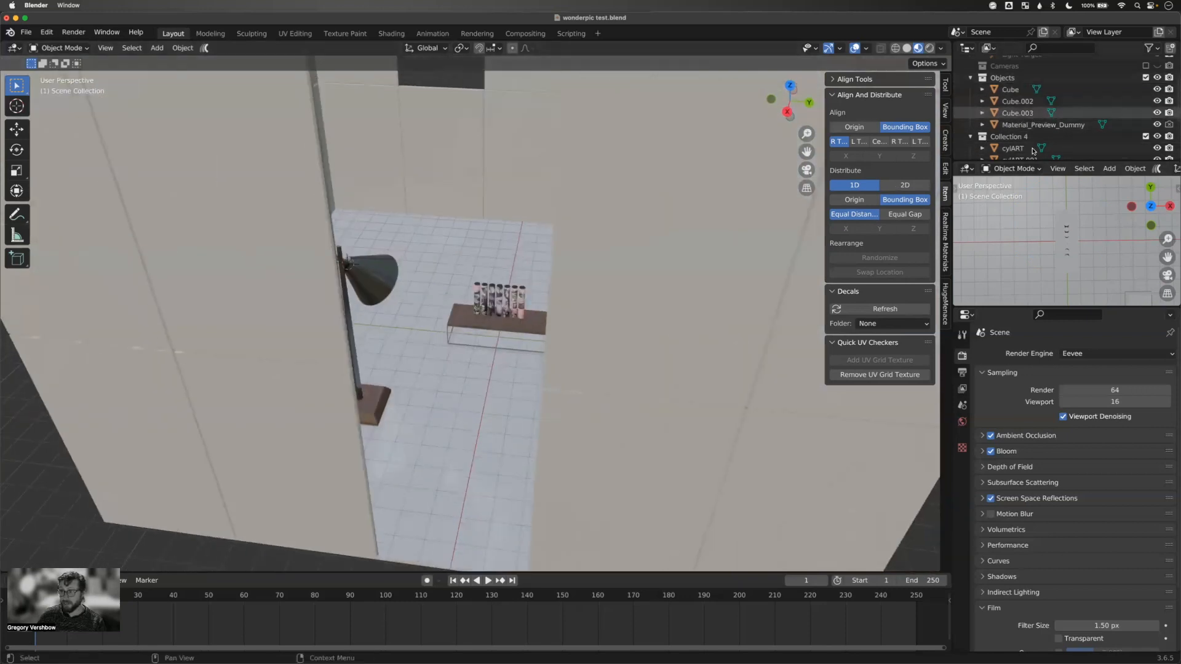
pyautogui.click(492, 300)
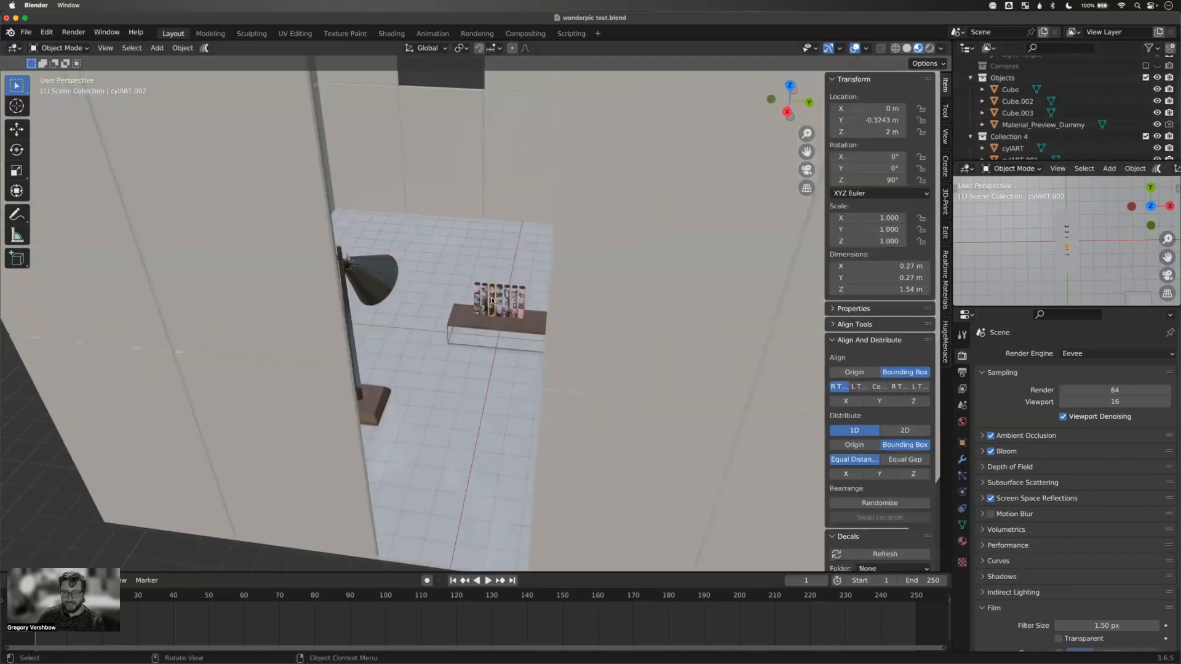
pyautogui.press('g')
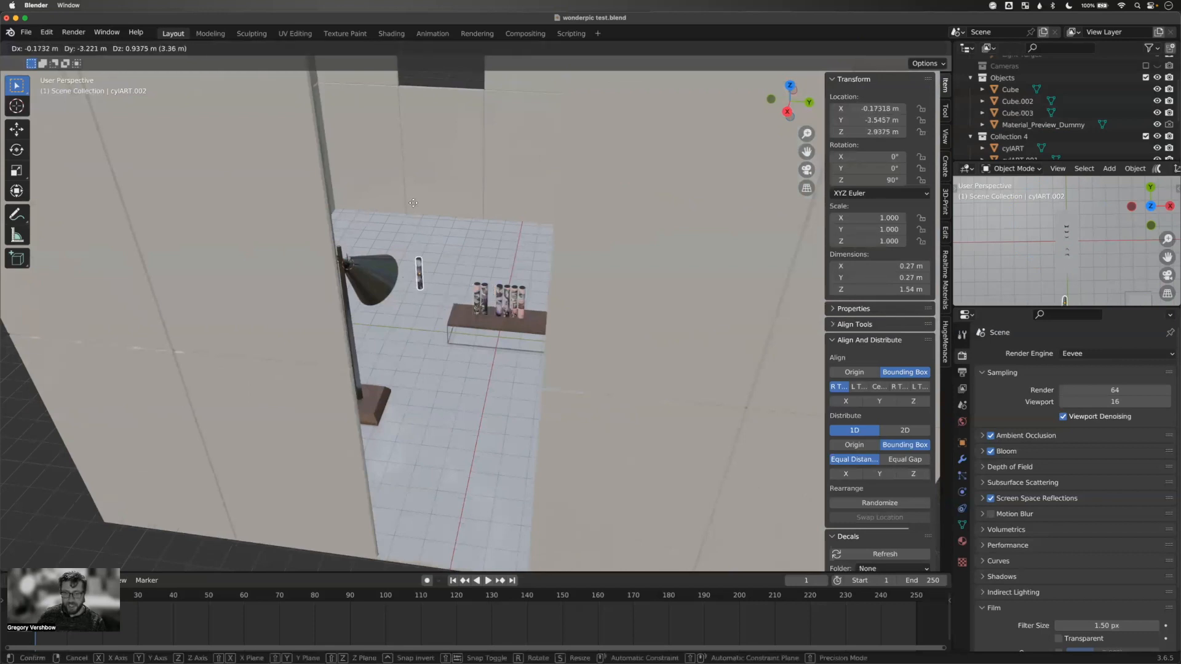
pyautogui.press('Escape')
# - Rename the table object under the cylinders from its generic cube name to "table"
pyautogui.scroll(-4, 457, 260)
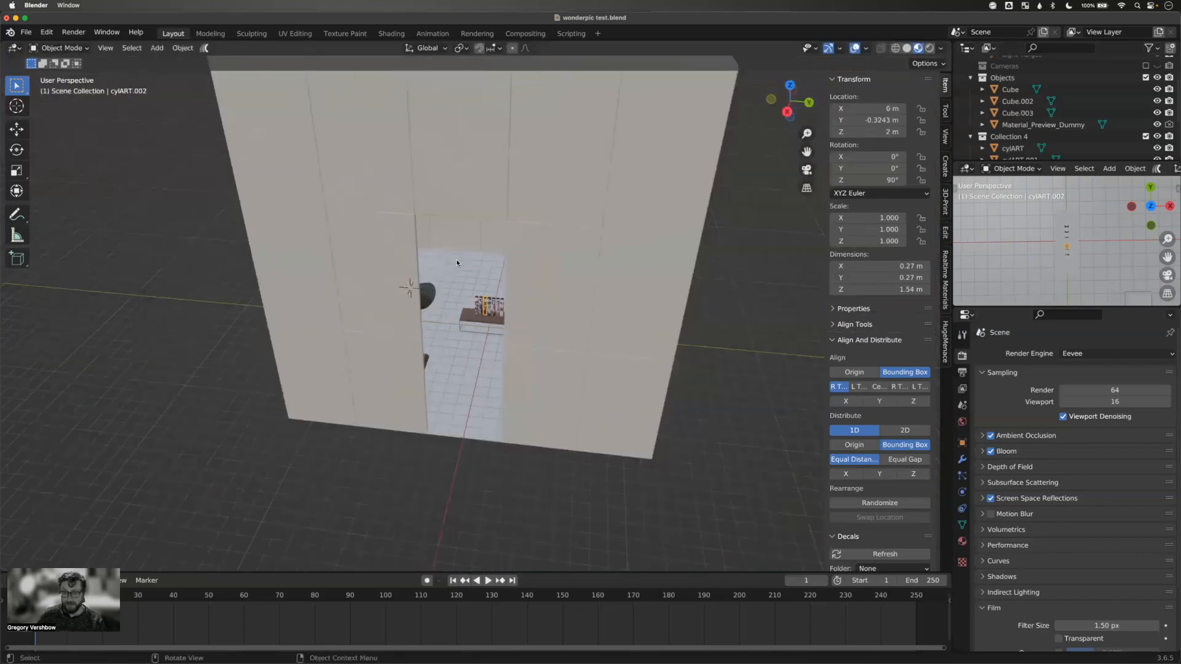
pyautogui.scroll(8, 453, 259)
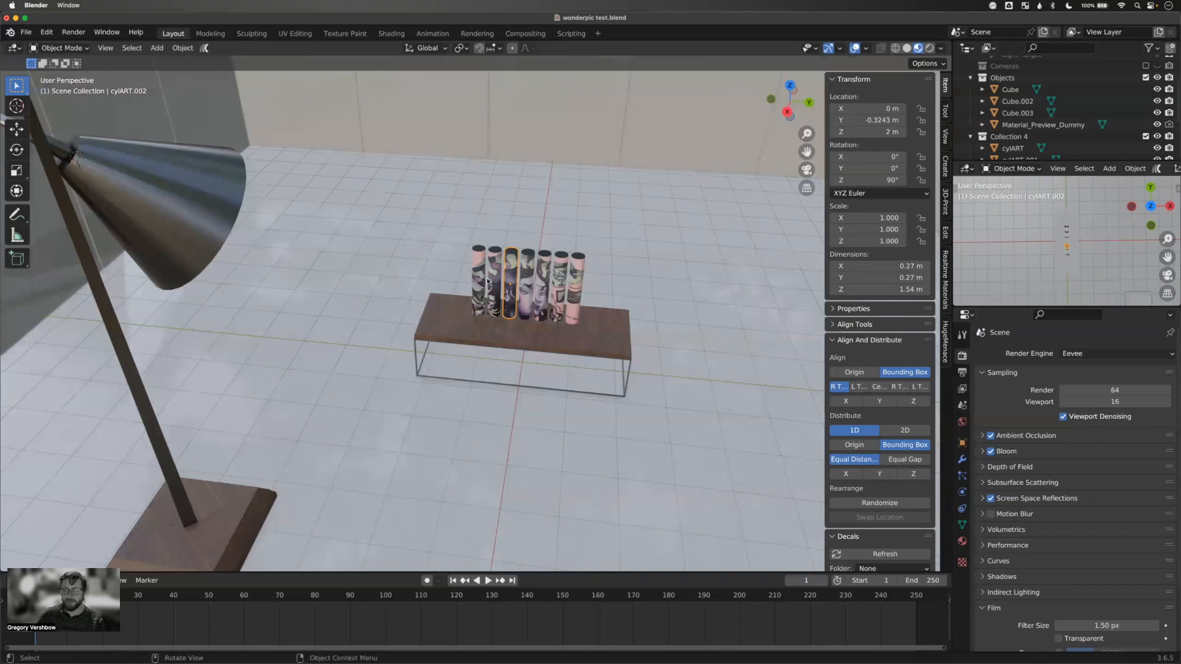
pyautogui.click(461, 307)
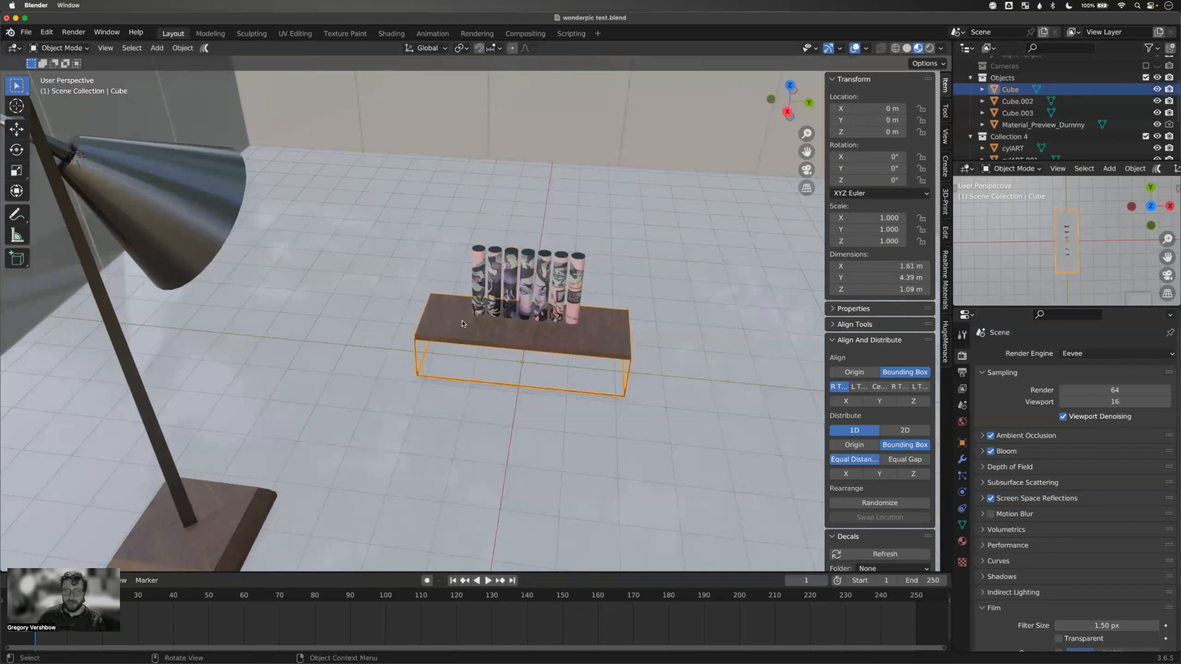
pyautogui.click(445, 323)
pyautogui.click(446, 323)
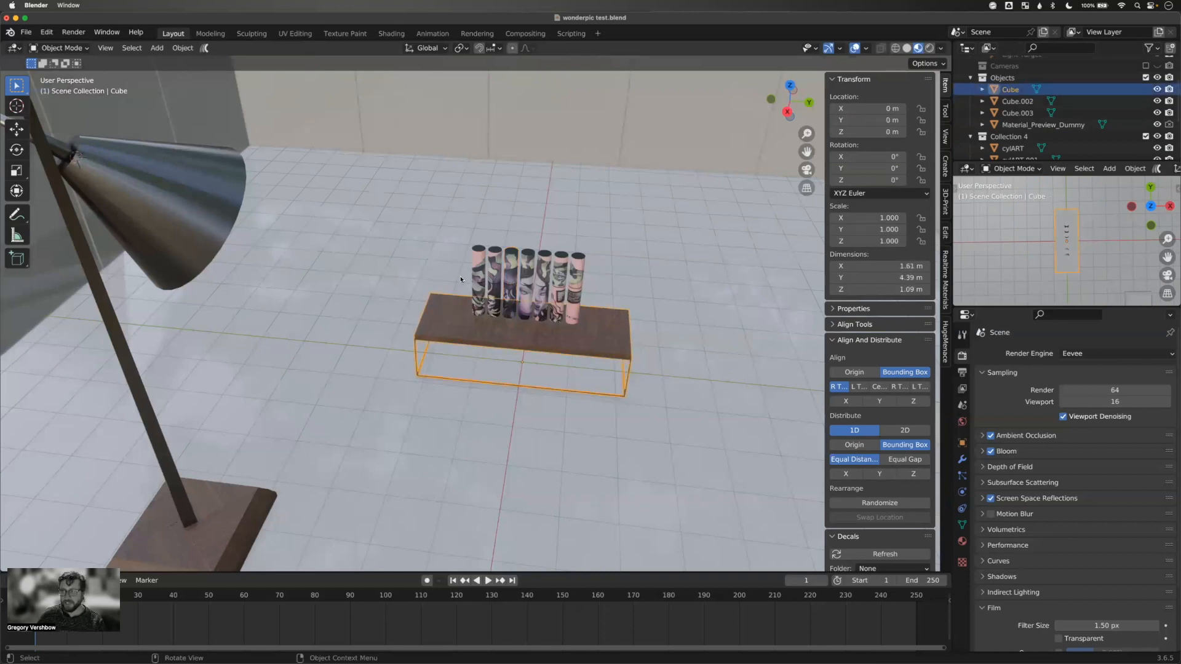
pyautogui.doubleClick(1009, 92)
pyautogui.scroll(1, 1009, 89)
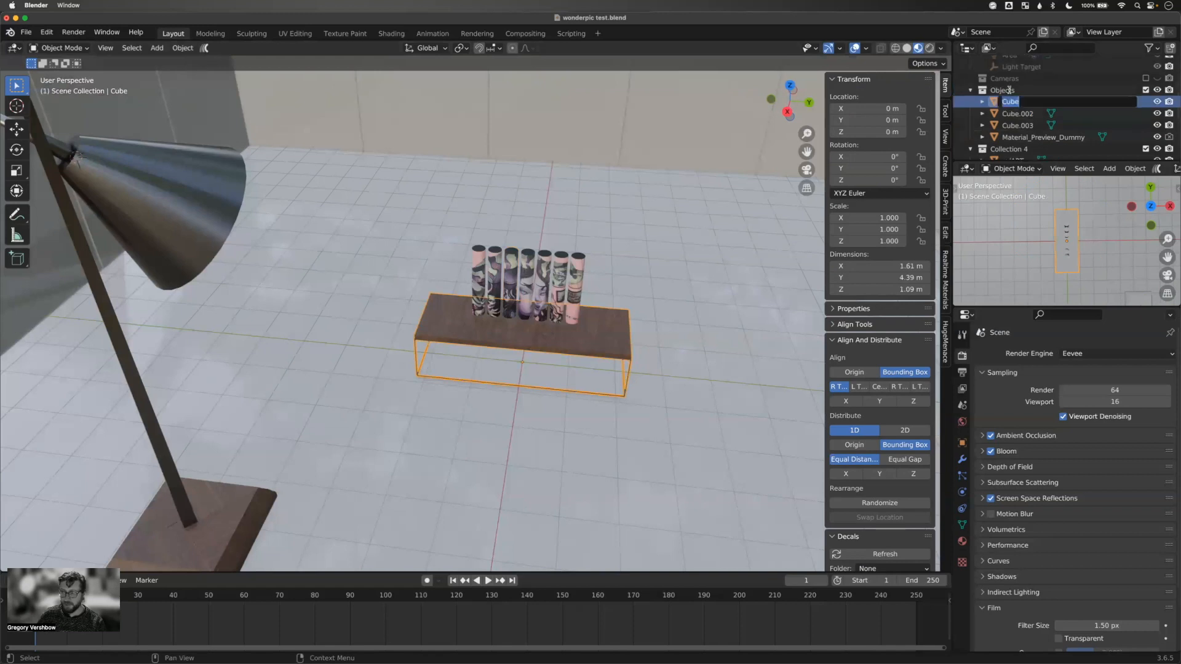
pyautogui.write('table')
pyautogui.press('Return')
# - Rename the surrounding room object to "cuberoom"
pyautogui.click(675, 175)
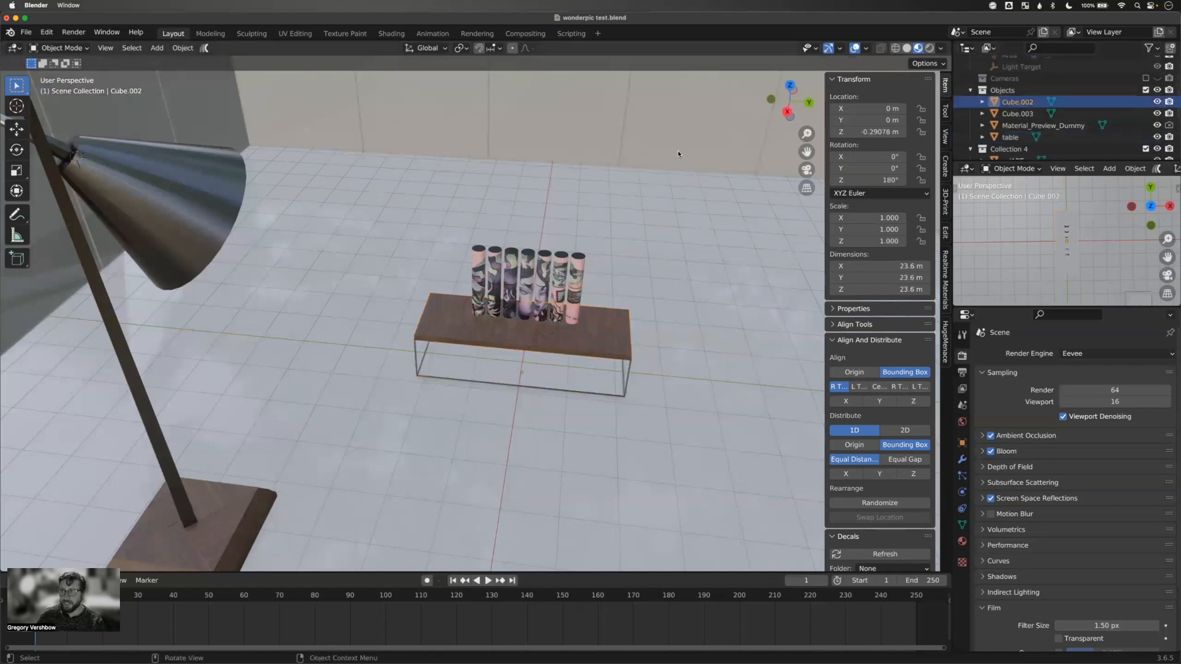
pyautogui.scroll(6, 679, 154)
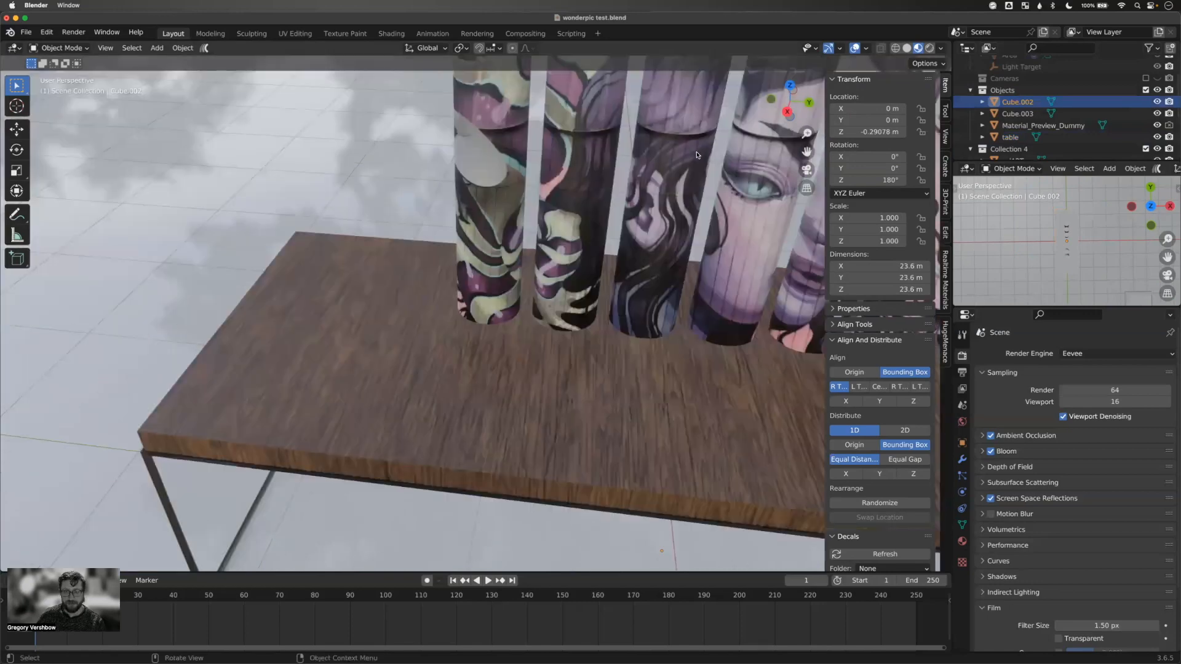
pyautogui.scroll(-10, 698, 166)
pyautogui.scroll(3, 637, 223)
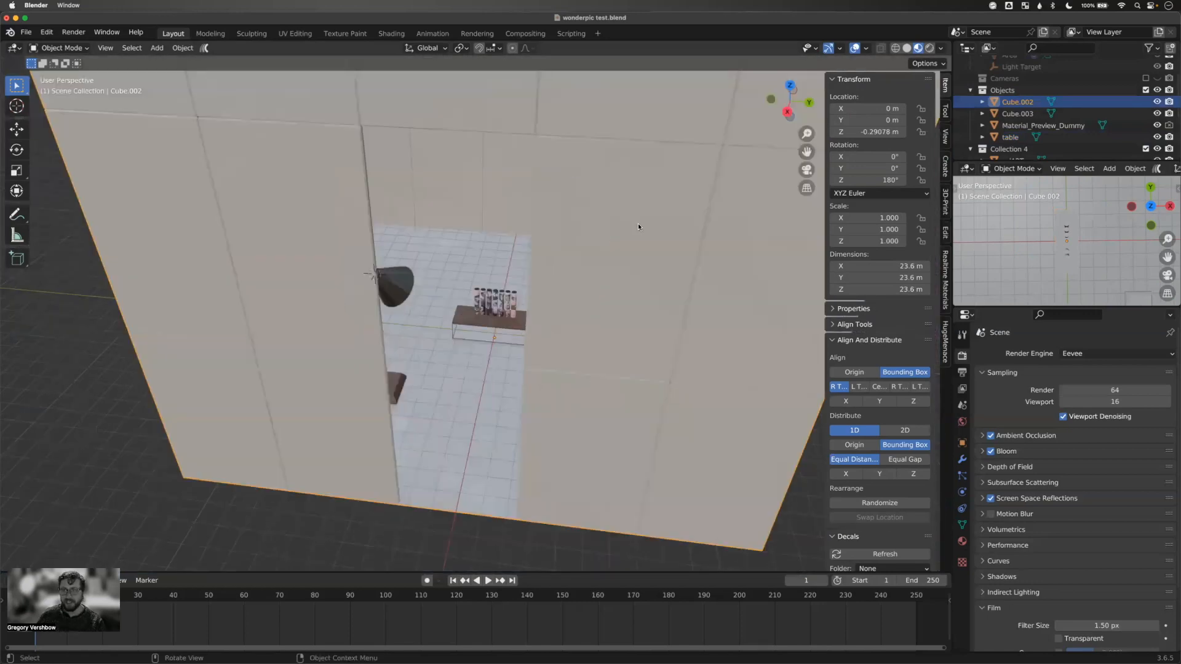
pyautogui.scroll(-4, 637, 223)
pyautogui.doubleClick(1018, 102)
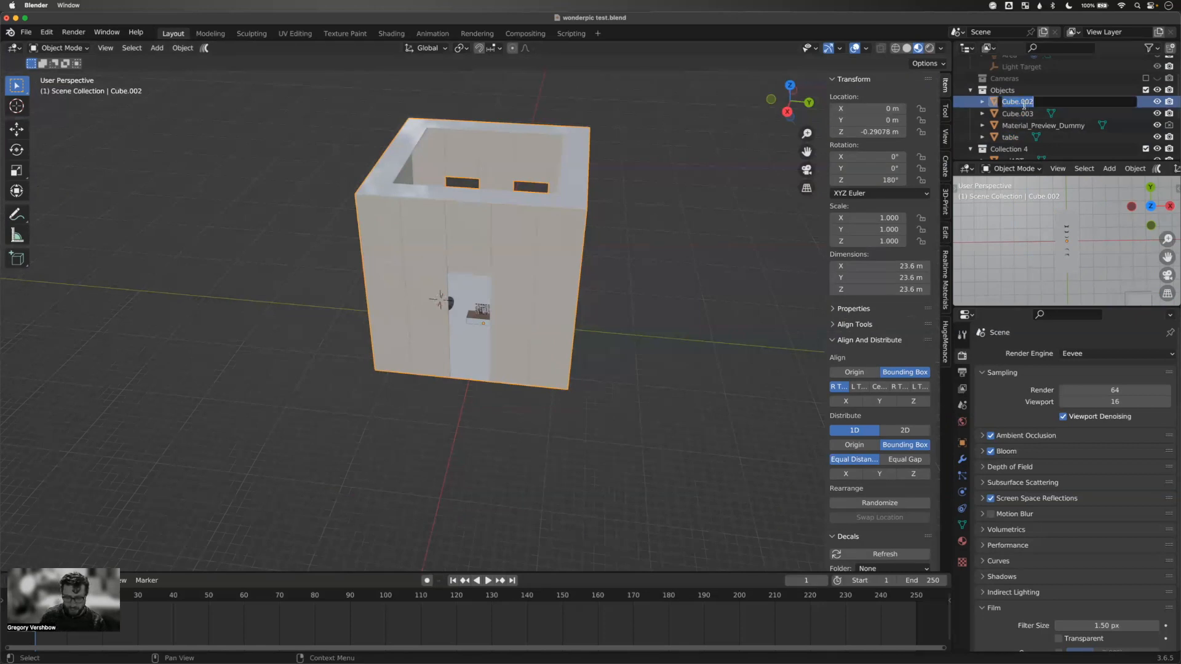
pyautogui.write('cuberoo')
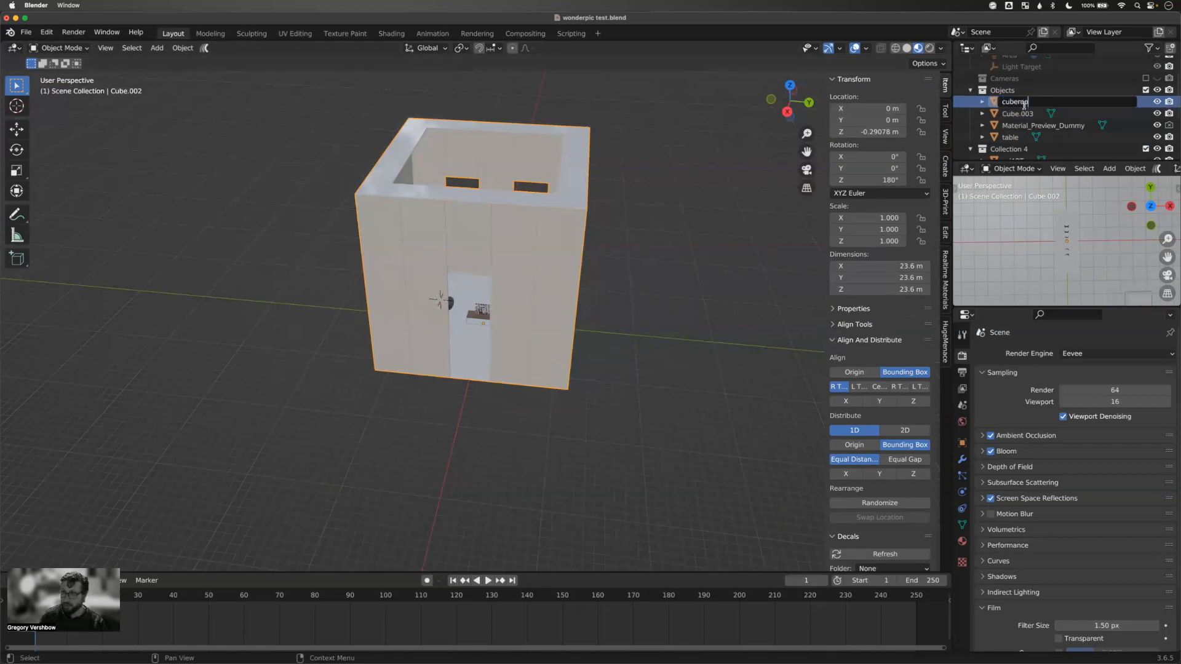
pyautogui.write('m')
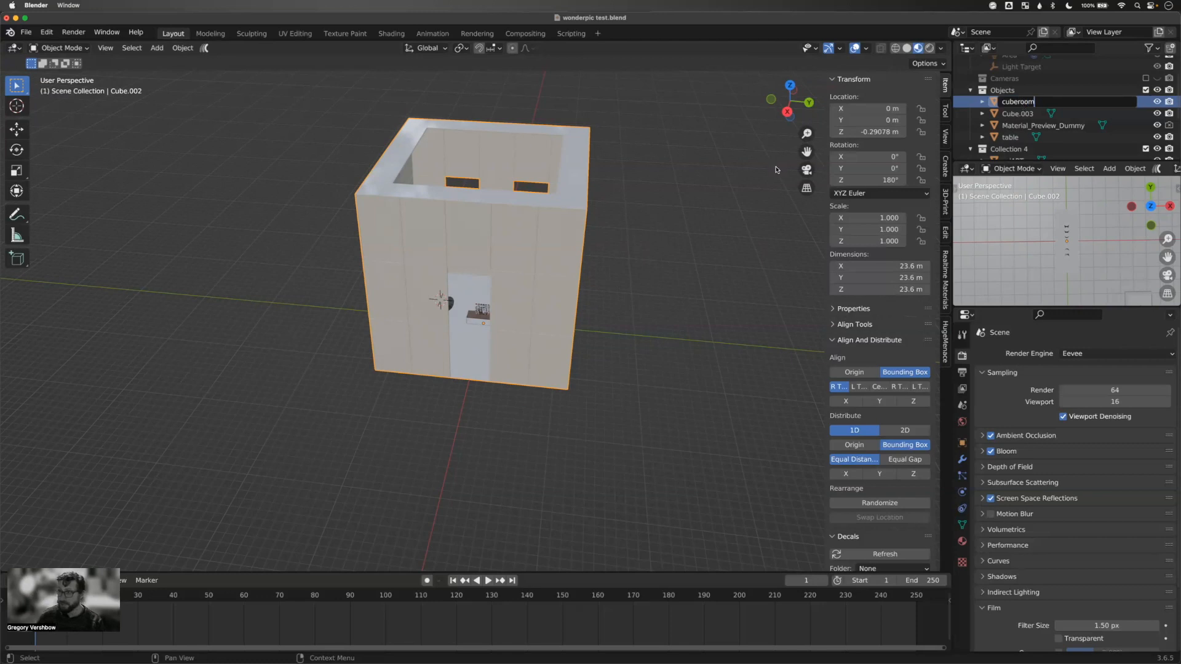
pyautogui.press('Return')
# - Rename the floor lamp object to "lamp"
pyautogui.click(1018, 102)
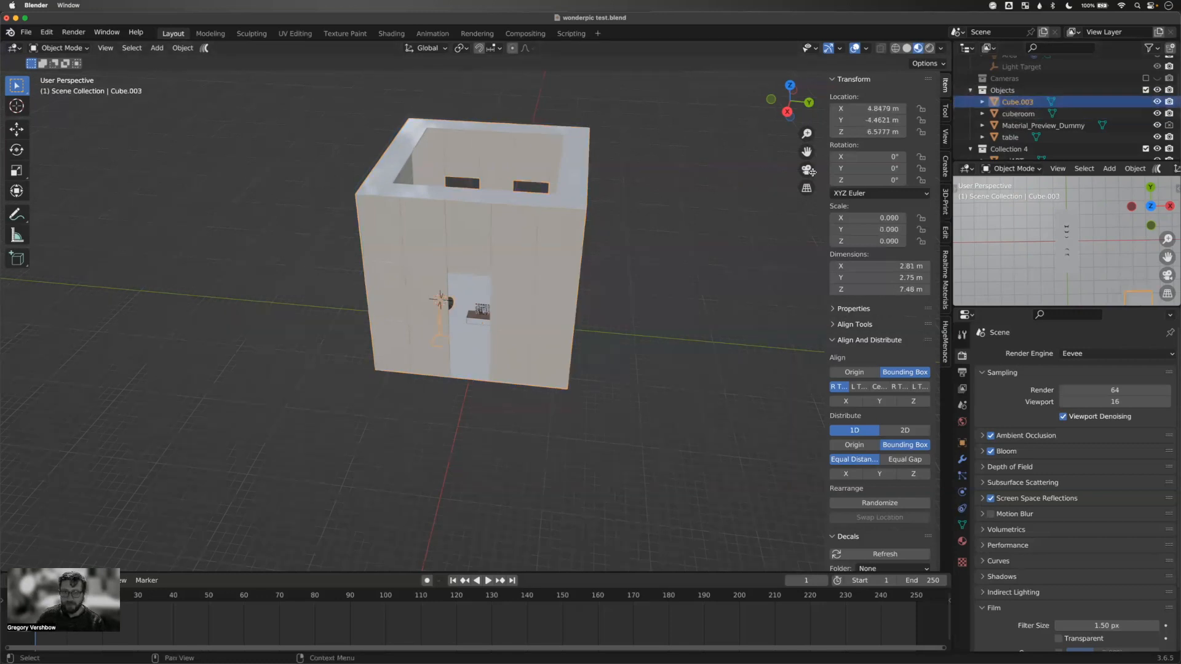
pyautogui.moveTo(486, 296); pyautogui.dragTo(509, 290, button='middle')
pyautogui.moveTo(370, 305); pyautogui.dragTo(371, 307, button='middle')
pyautogui.scroll(-6, 371, 305)
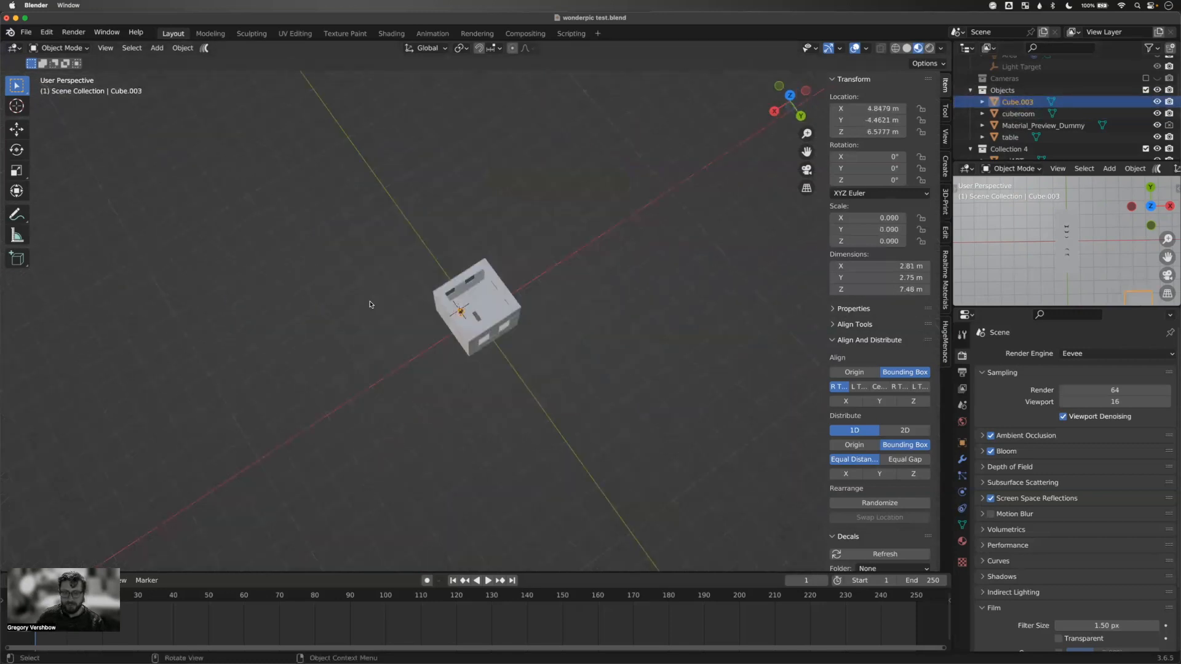
pyautogui.scroll(10, 367, 301)
pyautogui.doubleClick(1019, 102)
pyautogui.write('lamp')
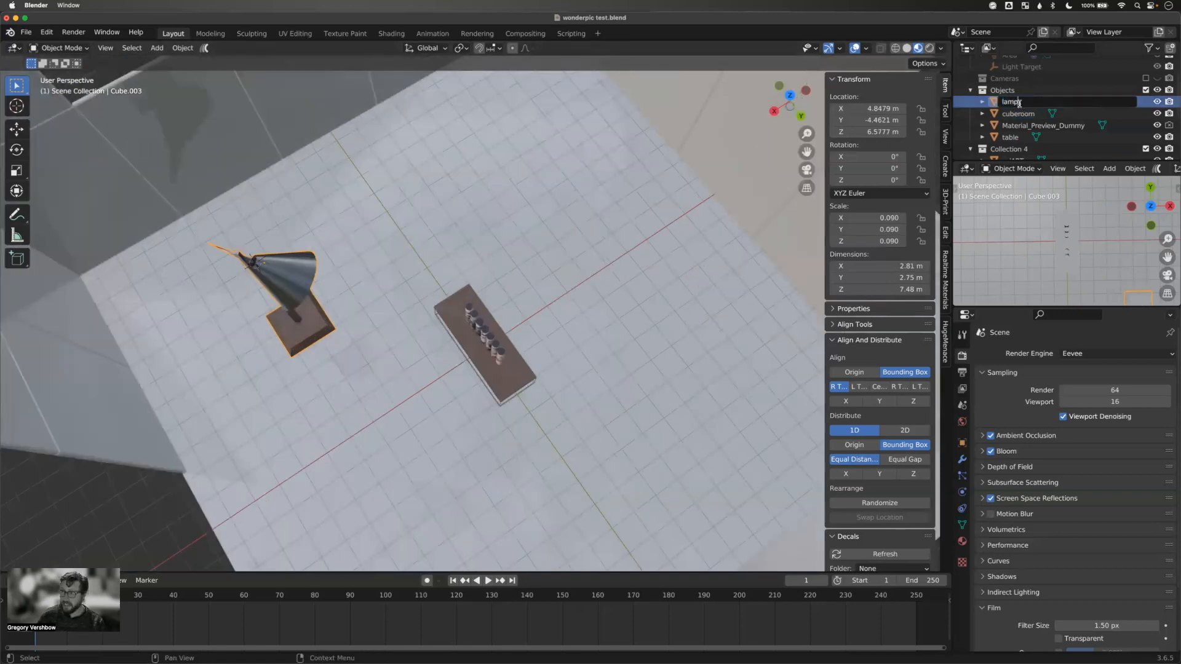
pyautogui.press('Return')
# - Examine Material_Preview_Dummy and the art cylinders in Collection 4 by selecting them individually
pyautogui.click(1019, 124)
pyautogui.scroll(-5, 1020, 111)
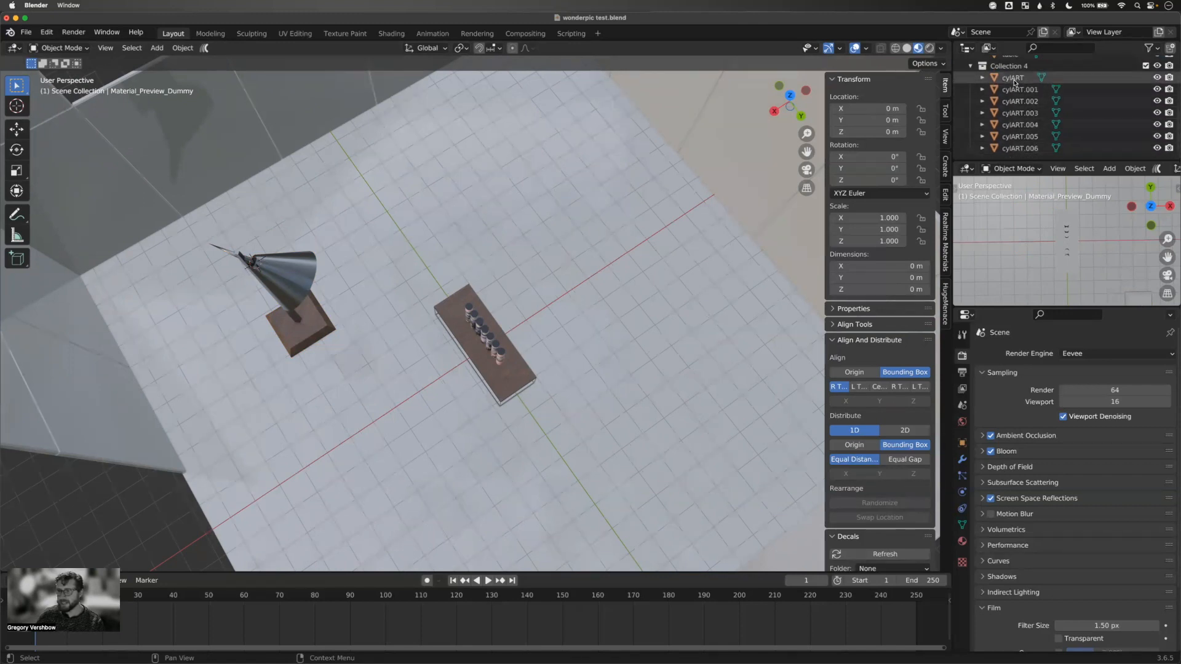
pyautogui.click(1019, 113)
pyautogui.click(1020, 149)
pyautogui.click(1019, 137)
pyautogui.click(1020, 102)
pyautogui.click(1017, 90)
pyautogui.click(1013, 78)
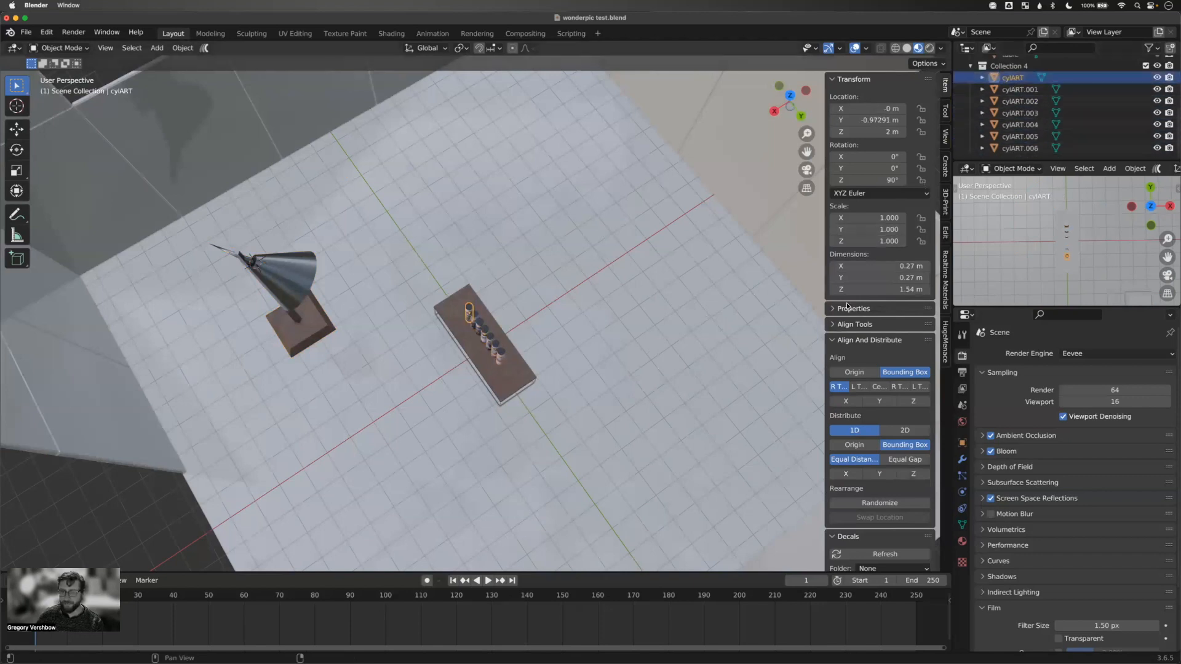
# - Exclude the Objects collection from the view layer, leaving the art cylinders of Collection 4 isolated
pyautogui.moveTo(731, 327); pyautogui.dragTo(765, 294, button='middle')
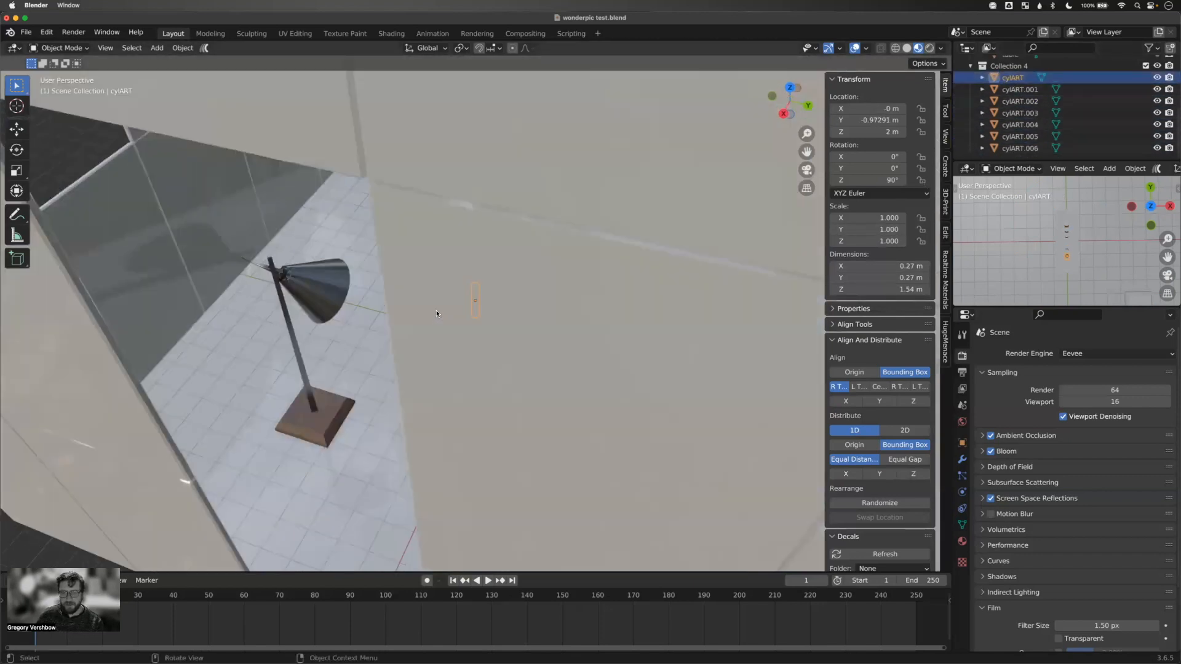
pyautogui.scroll(-4, 438, 312)
pyautogui.scroll(6, 440, 312)
pyautogui.scroll(5, 1110, 79)
pyautogui.click(1145, 80)
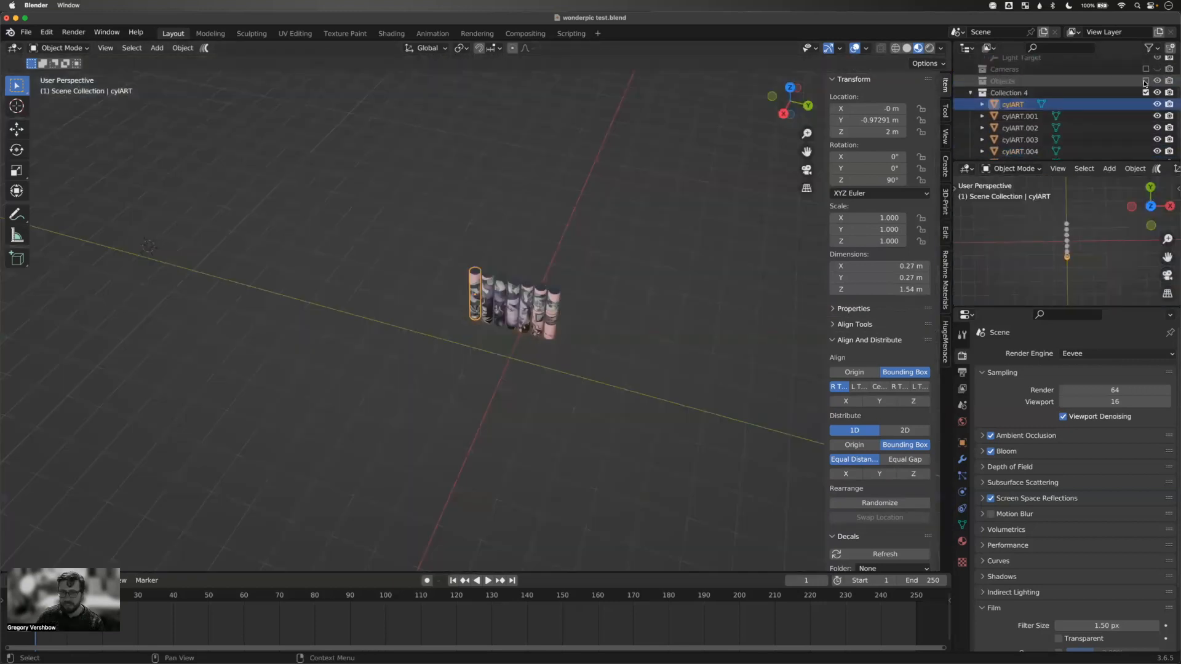
pyautogui.scroll(5, 767, 181)
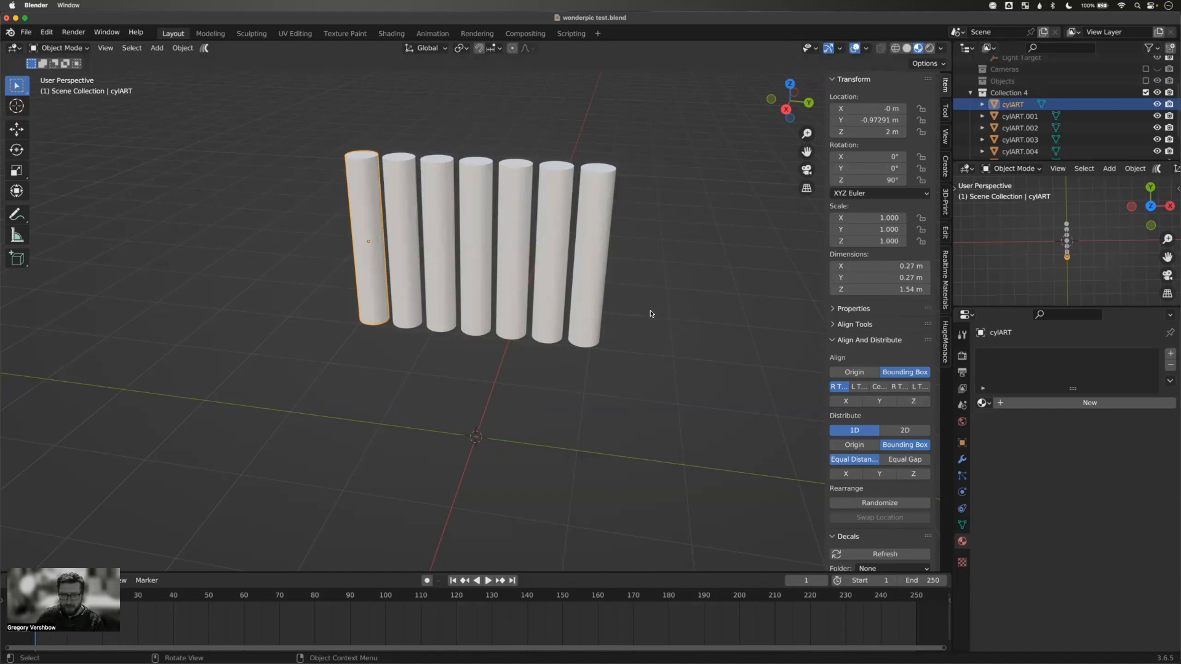
# - Join all seven cylinders into one object, with the middle cylinder cylART.003 as the active object
pyautogui.click(628, 370)
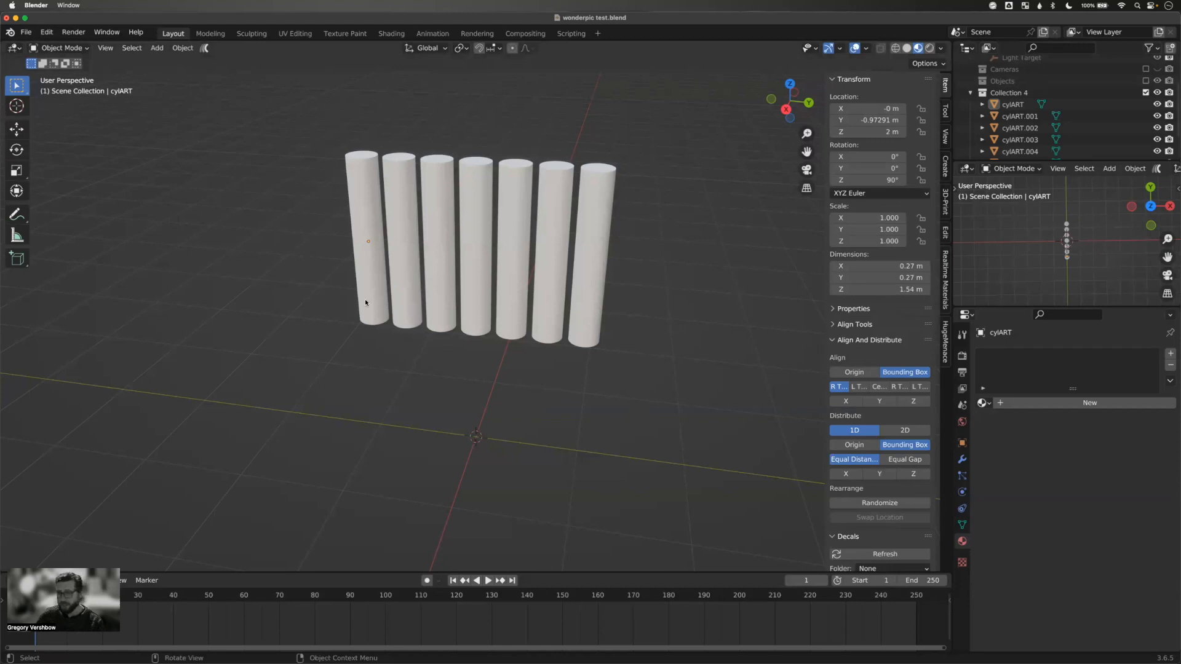
pyautogui.moveTo(297, 165); pyautogui.dragTo(626, 384)
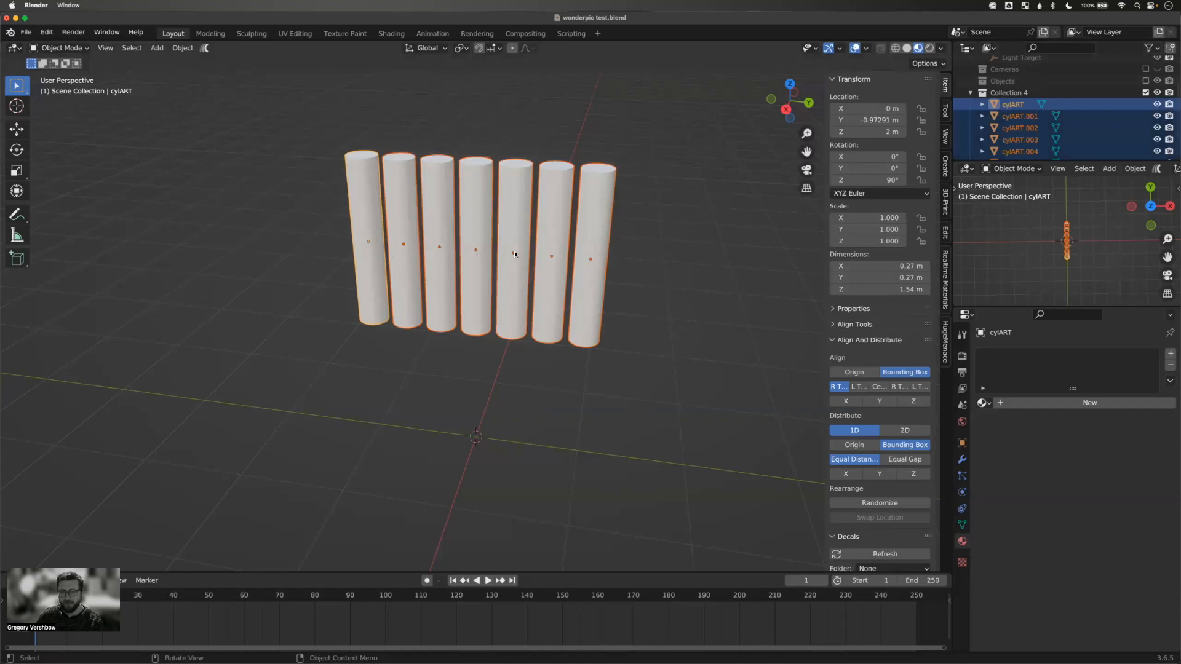
pyautogui.keyDown('shift'); pyautogui.click(480, 253); pyautogui.keyUp('shift')
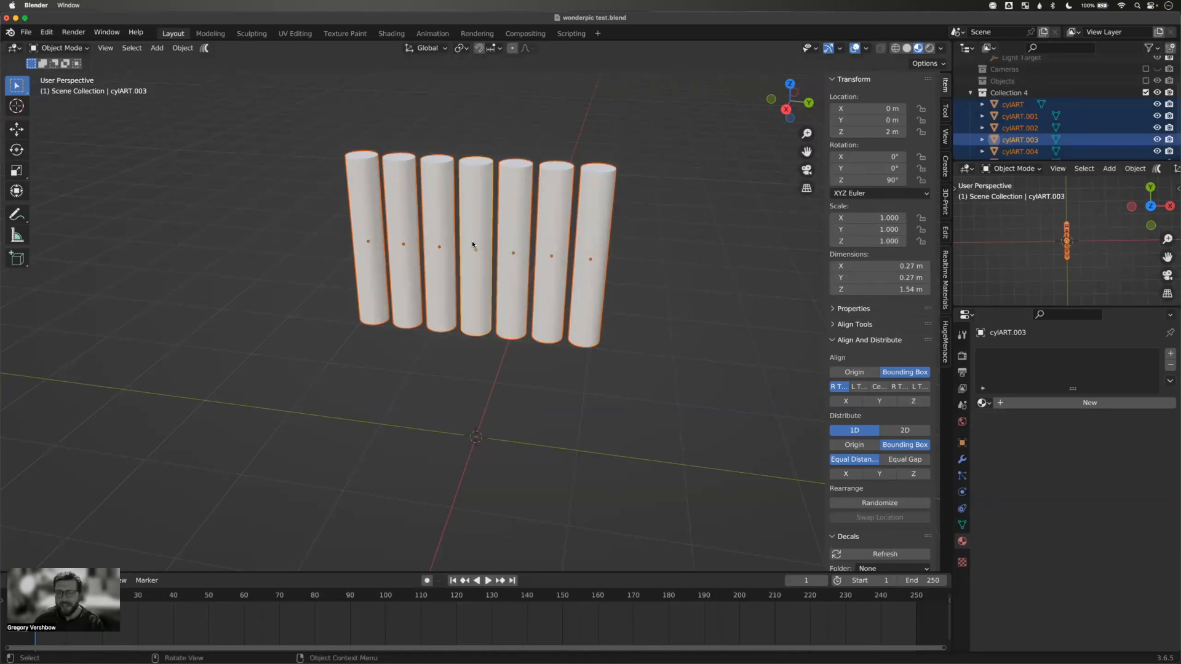
pyautogui.press('F3')
pyautogui.write('join')
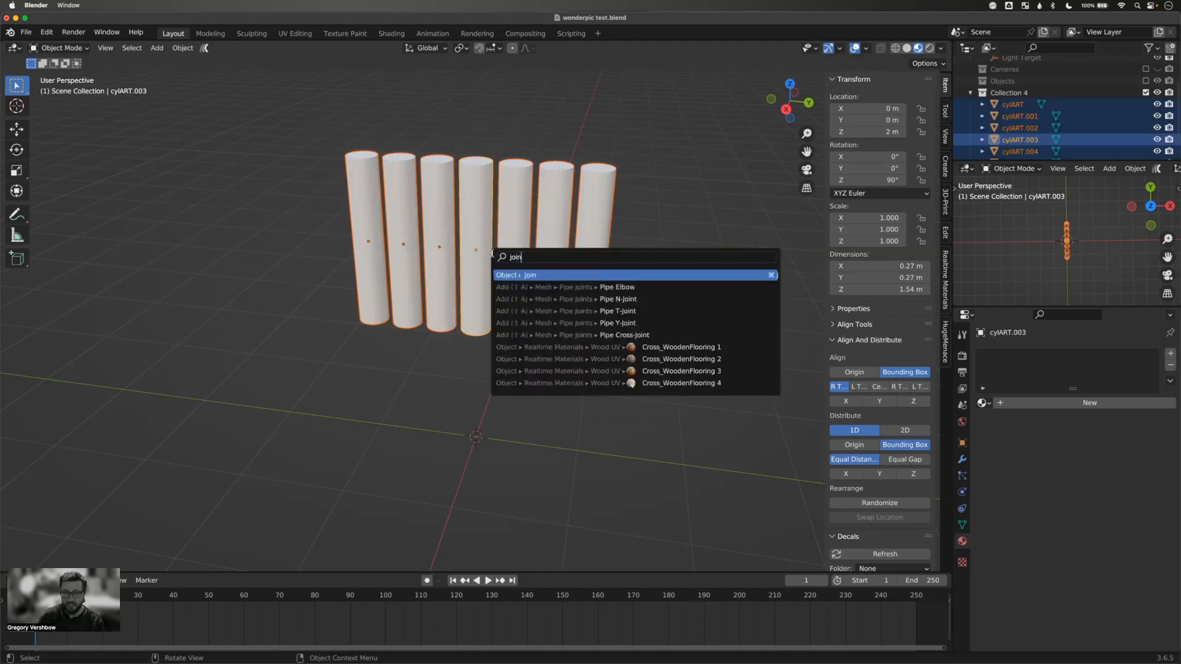
pyautogui.press('Return')
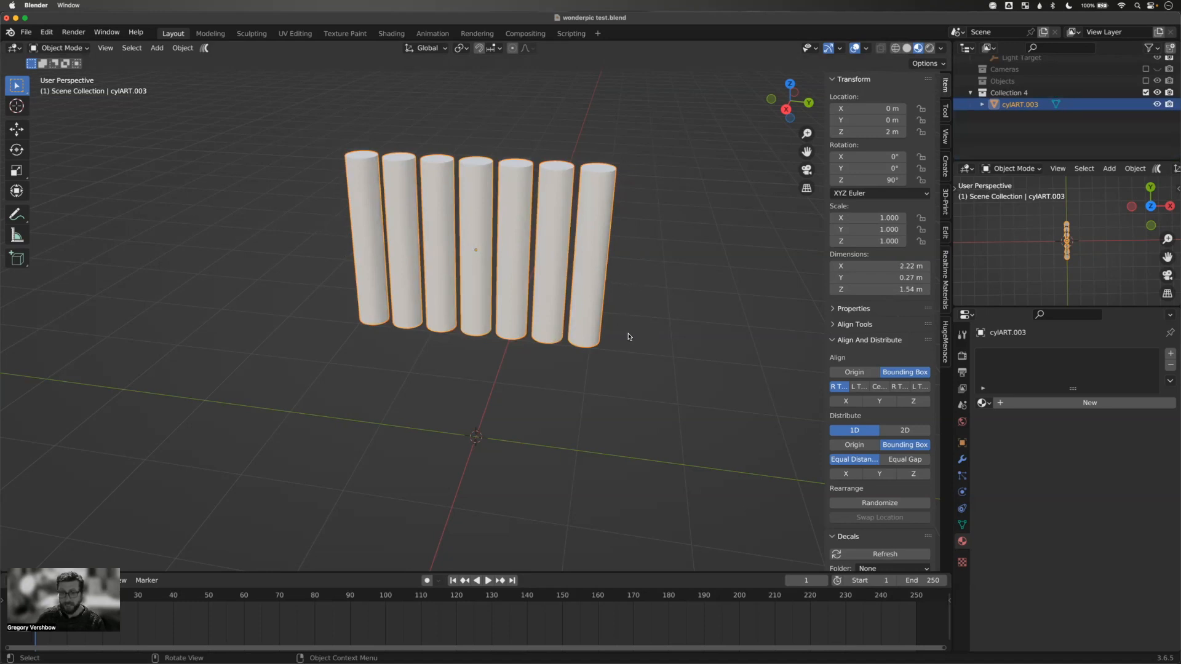
# - Create a new material for the joined cylinders cylART.003 in the Shading workspace
pyautogui.click(599, 417)
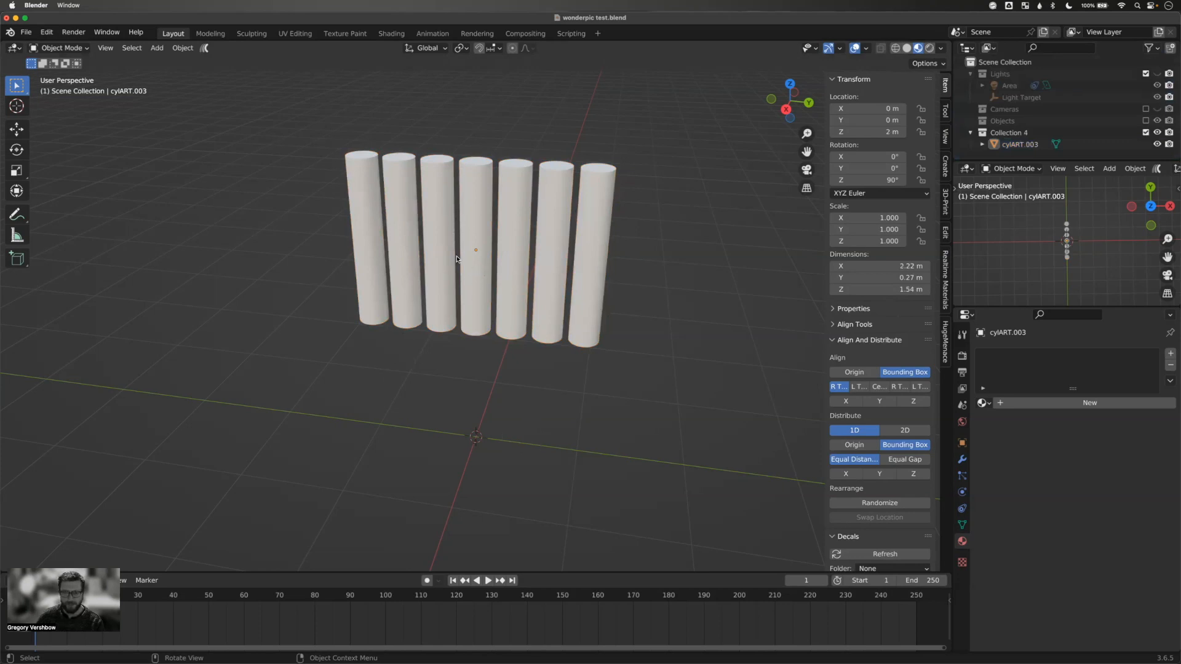
pyautogui.click(412, 169)
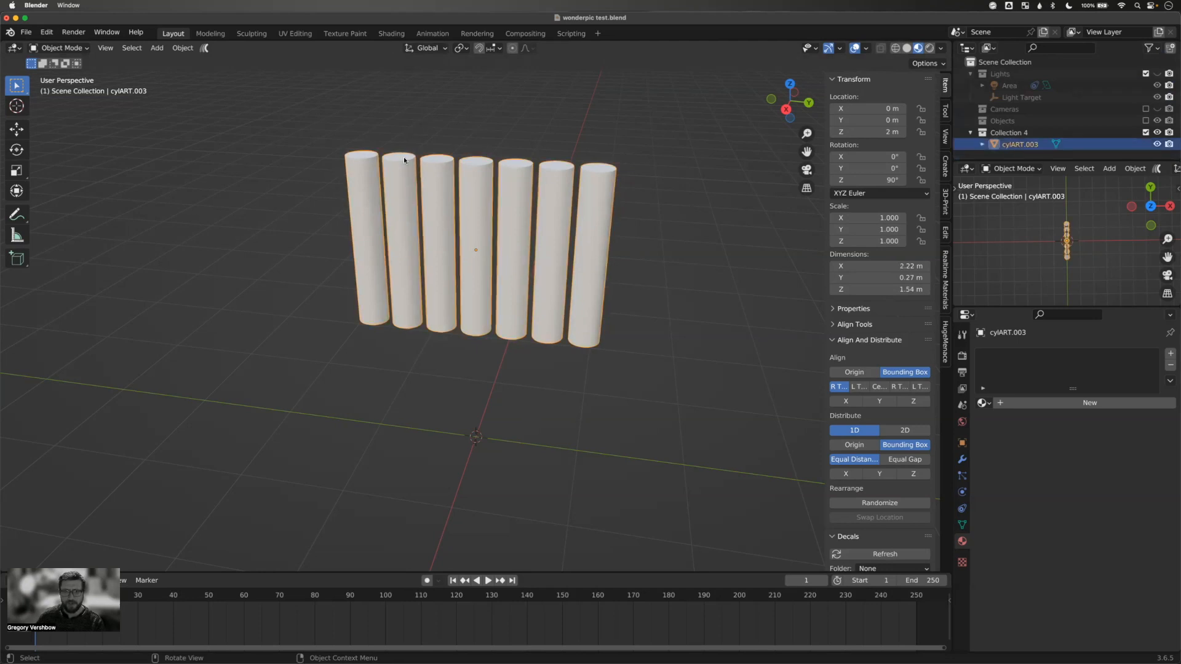
pyautogui.click(391, 33)
pyautogui.scroll(-3, 522, 220)
pyautogui.scroll(7, 593, 226)
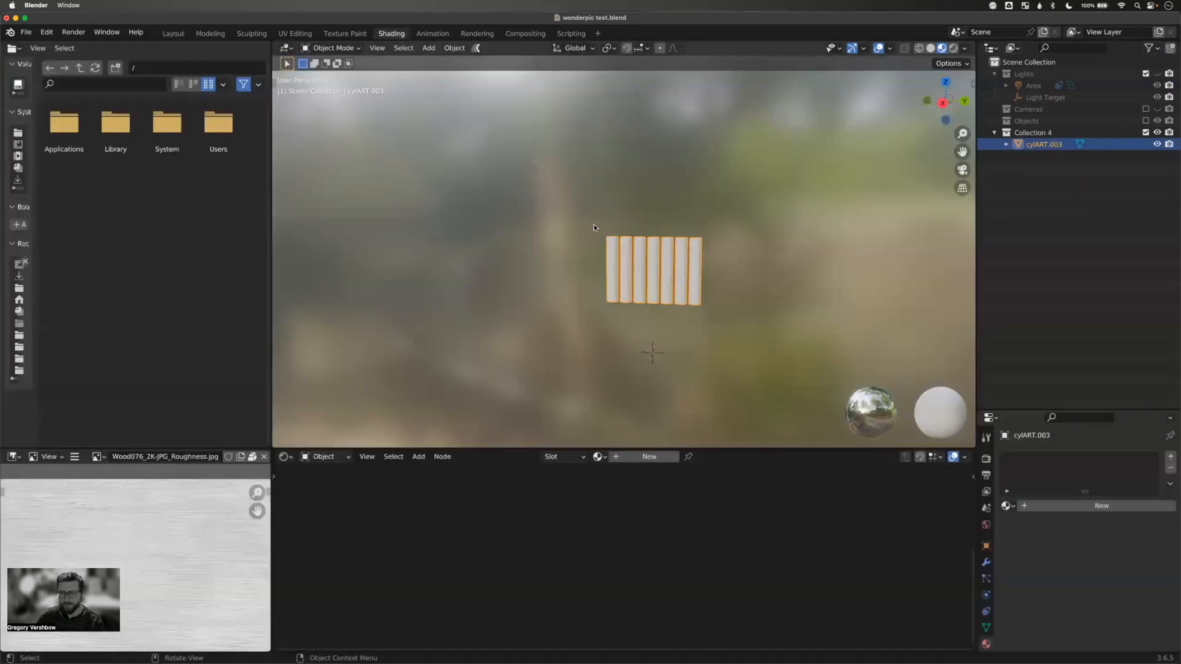
pyautogui.keyDown('shift'); pyautogui.moveTo(684, 284); pyautogui.dragTo(556, 271, button='middle'); pyautogui.keyUp('shift')
pyautogui.scroll(-2, 558, 271)
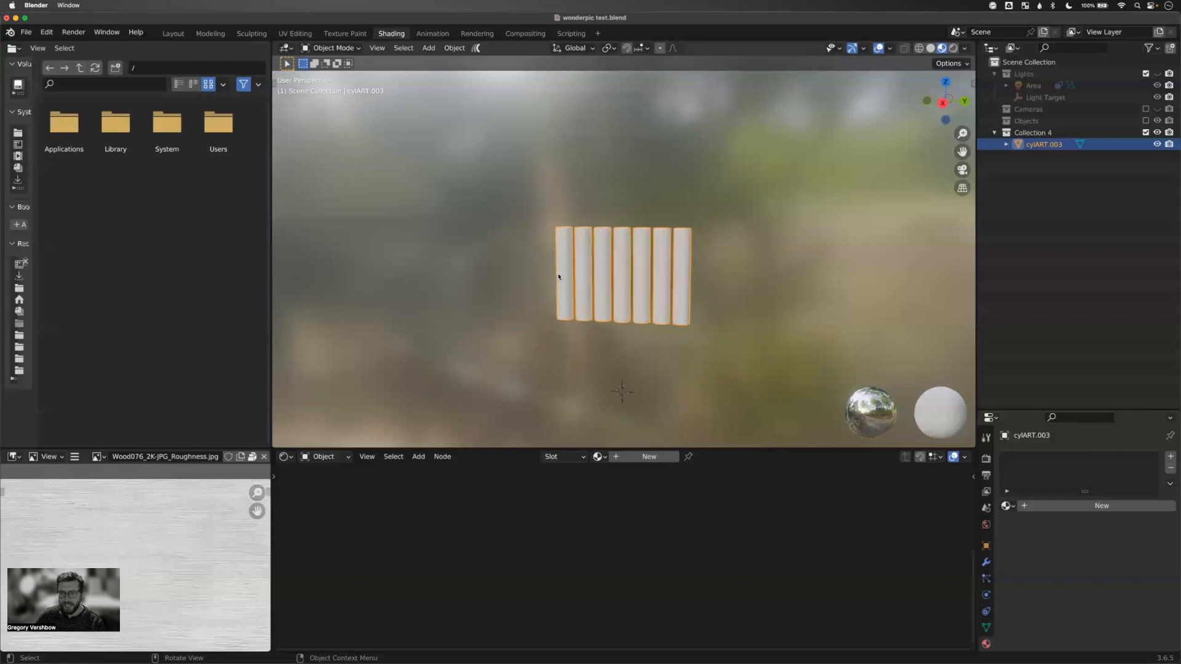
pyautogui.scroll(4, 557, 271)
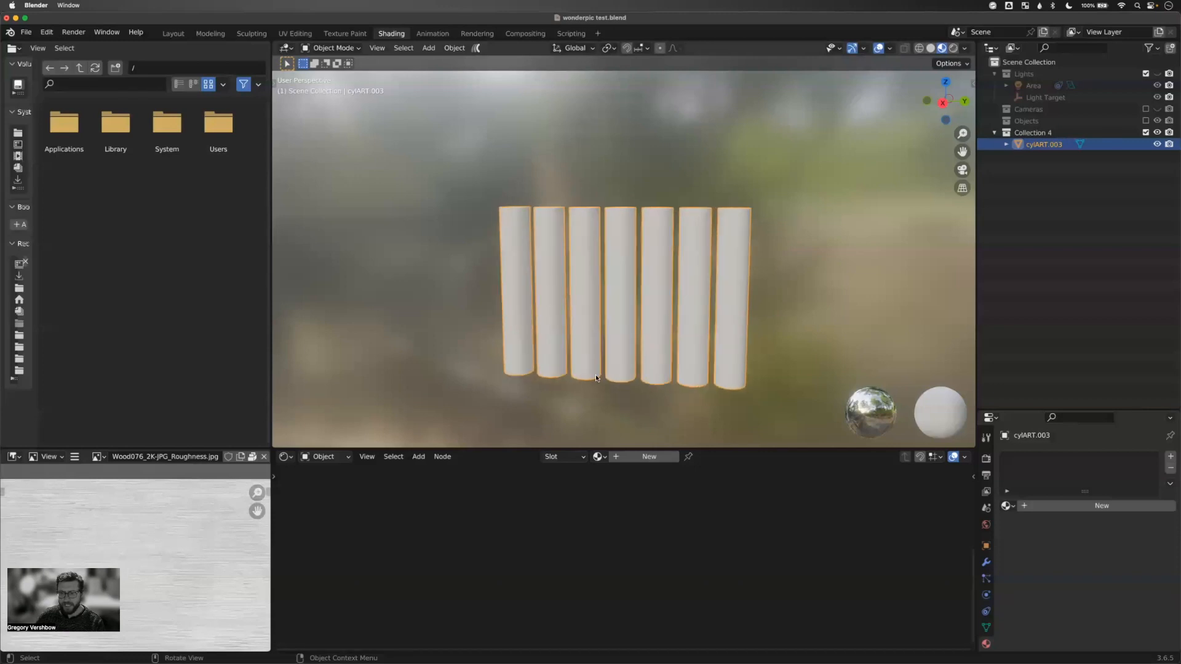
pyautogui.click(630, 456)
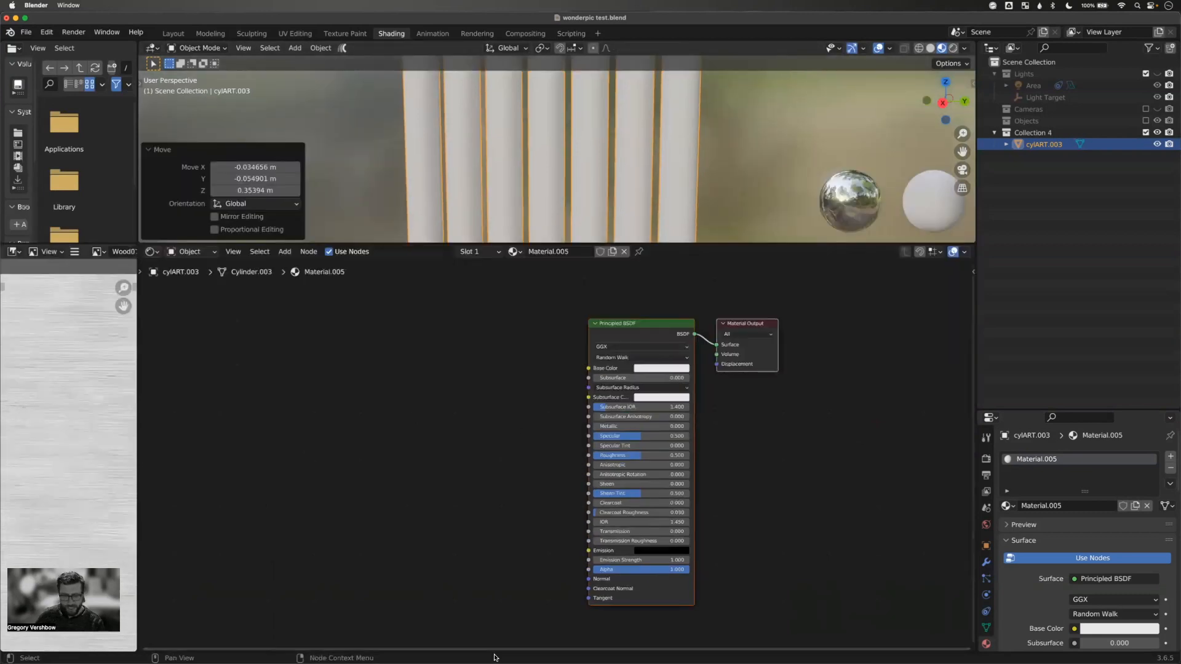
# - Add scene2.jpg from the 2D folder in Finder as an image texture and connect its Color to the Principled BSDF Base Color
pyautogui.moveTo(304, 647)
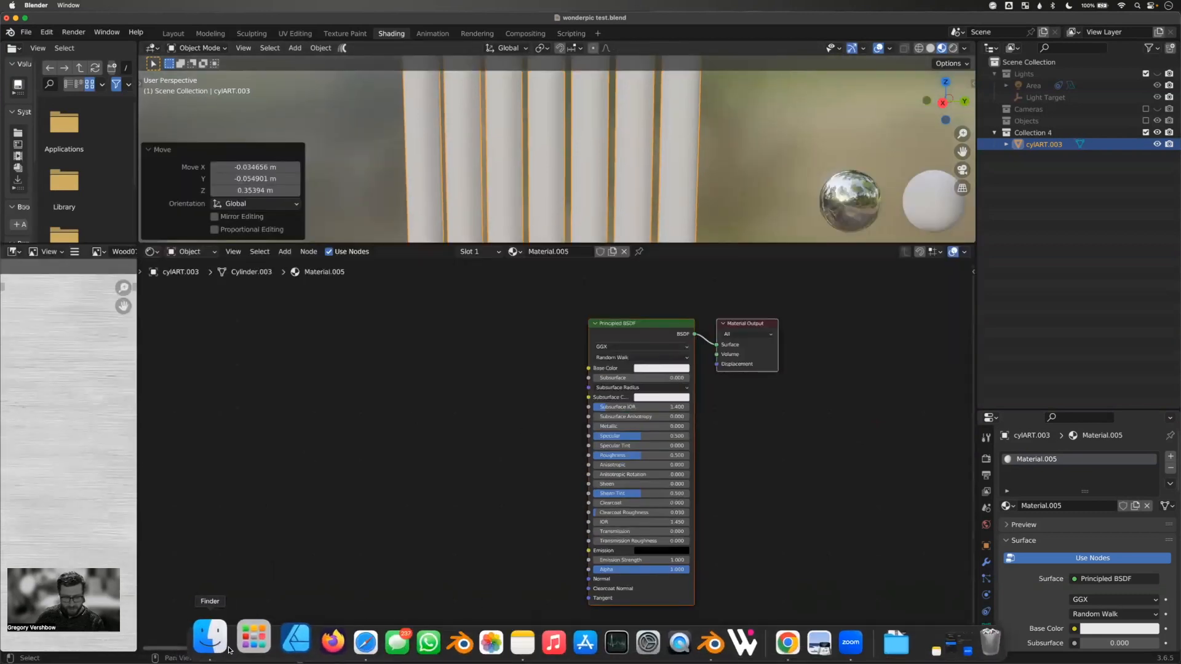
pyautogui.click(222, 647)
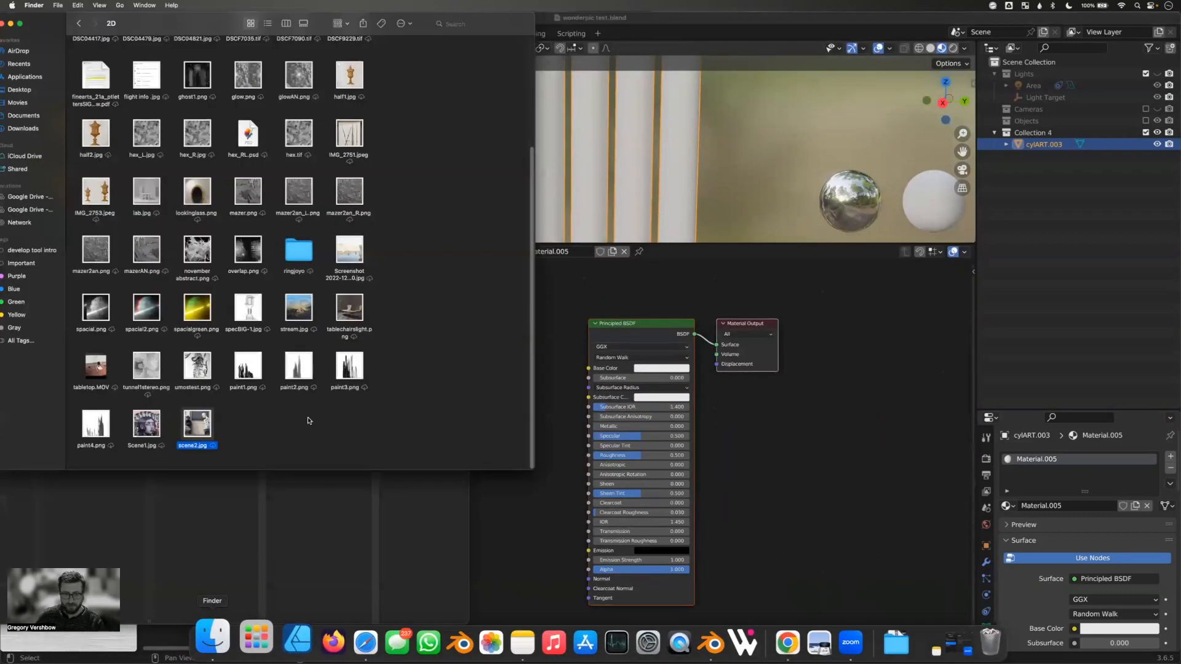
pyautogui.moveTo(200, 423); pyautogui.dragTo(305, 422)
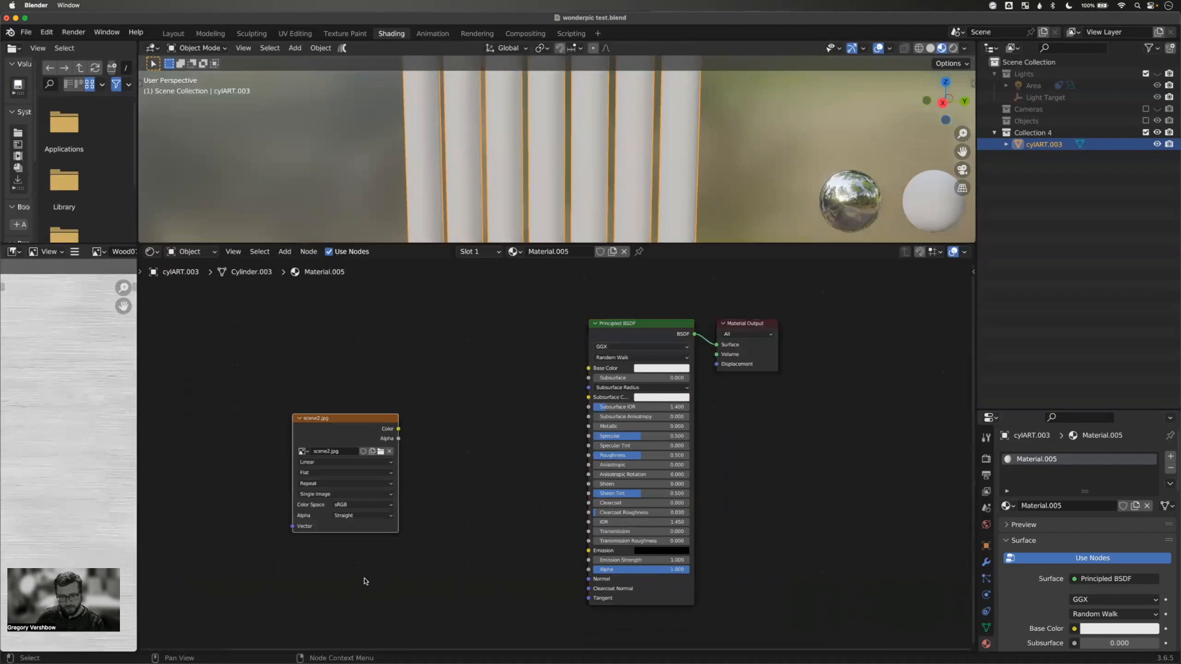
pyautogui.moveTo(335, 425); pyautogui.dragTo(377, 329)
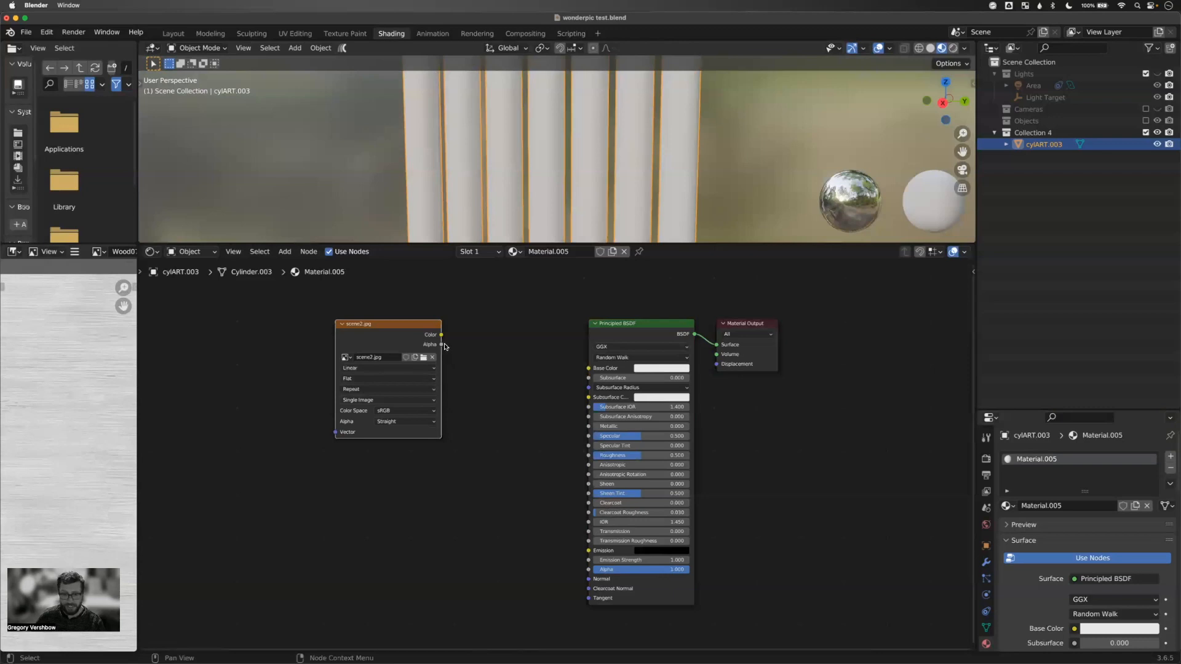
pyautogui.moveTo(441, 336); pyautogui.dragTo(588, 369)
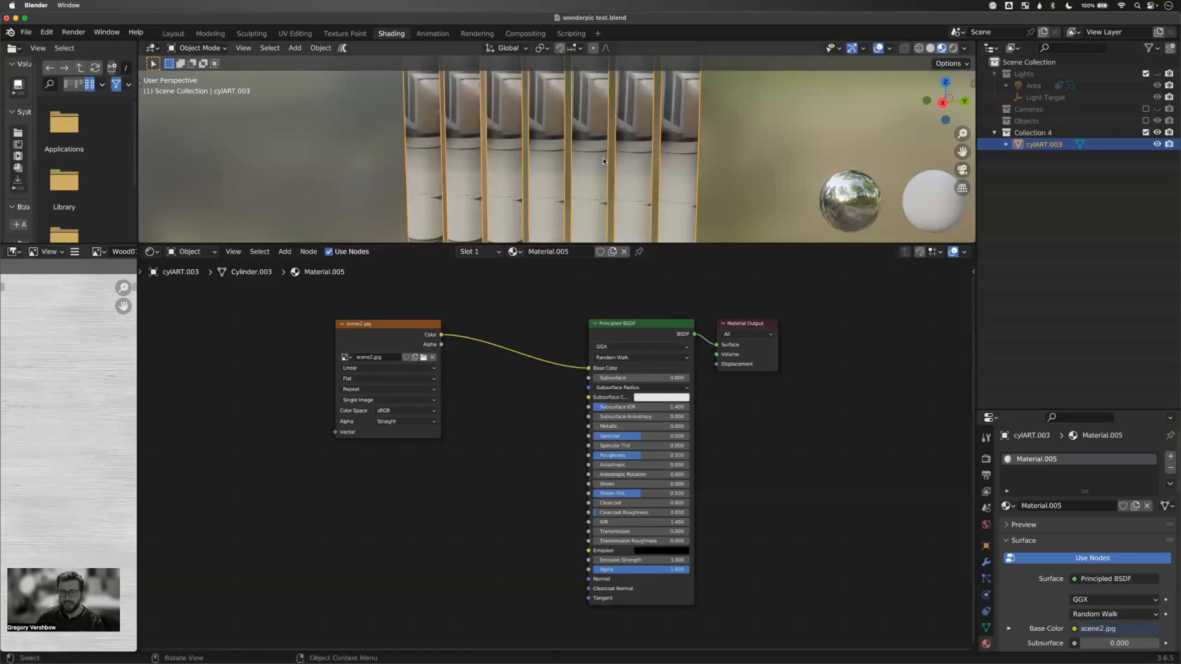
# - Enlarge the image editor area and display scene2.jpg in it
pyautogui.moveTo(580, 245); pyautogui.dragTo(580, 436)
pyautogui.moveTo(586, 301); pyautogui.dragTo(671, 296, button='middle')
pyautogui.click(411, 533)
pyautogui.moveTo(137, 444); pyautogui.dragTo(283, 444)
pyautogui.moveTo(147, 436); pyautogui.dragTo(142, 236)
pyautogui.click(97, 245)
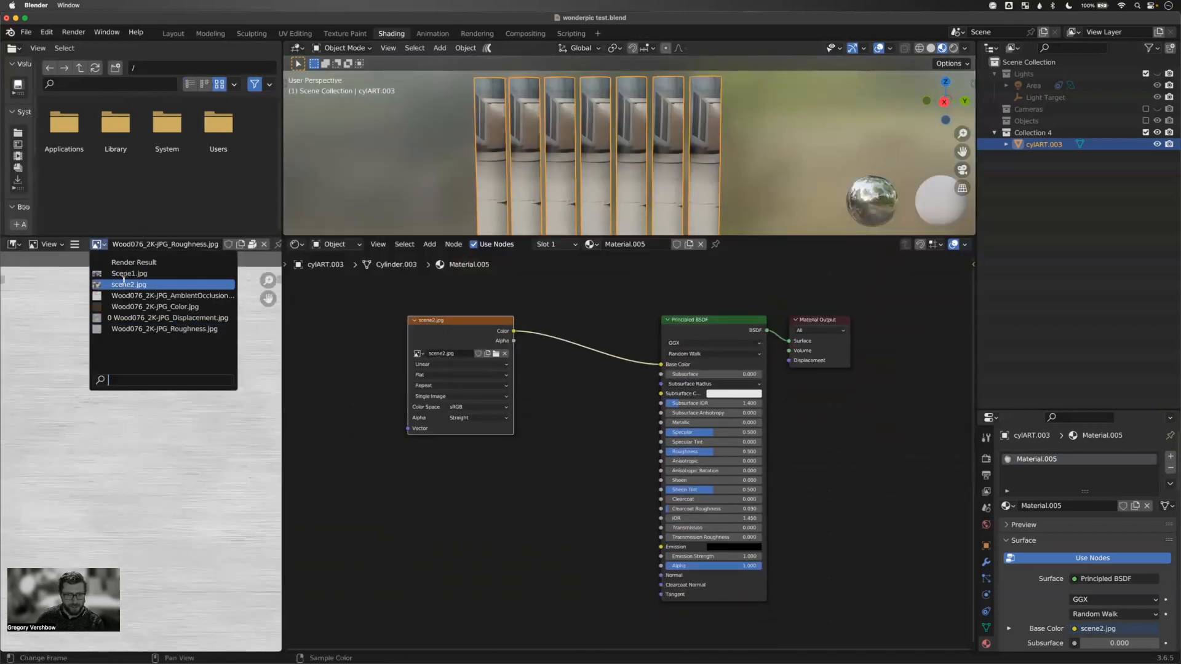
pyautogui.click(128, 285)
pyautogui.scroll(2, 196, 437)
pyautogui.scroll(-4, 187, 431)
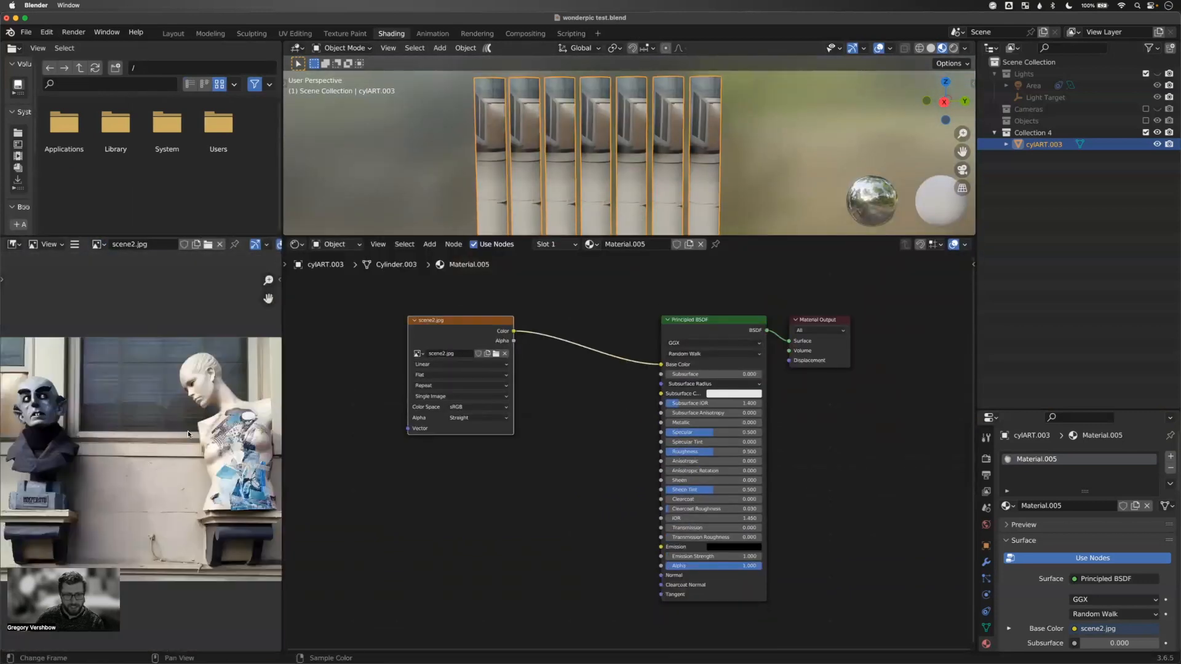
pyautogui.moveTo(284, 438); pyautogui.dragTo(346, 438)
pyautogui.scroll(3, 200, 420)
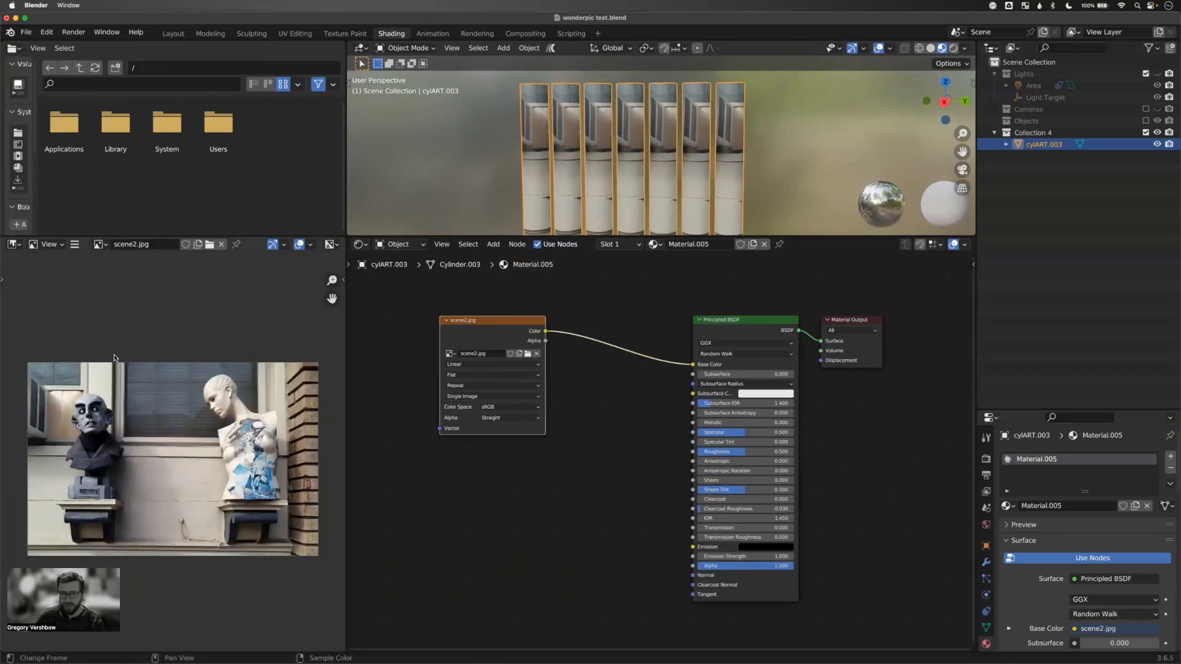
# - Switch the image editor to the UV Editor and widen it so scene2.jpg fills the area
pyautogui.click(14, 244)
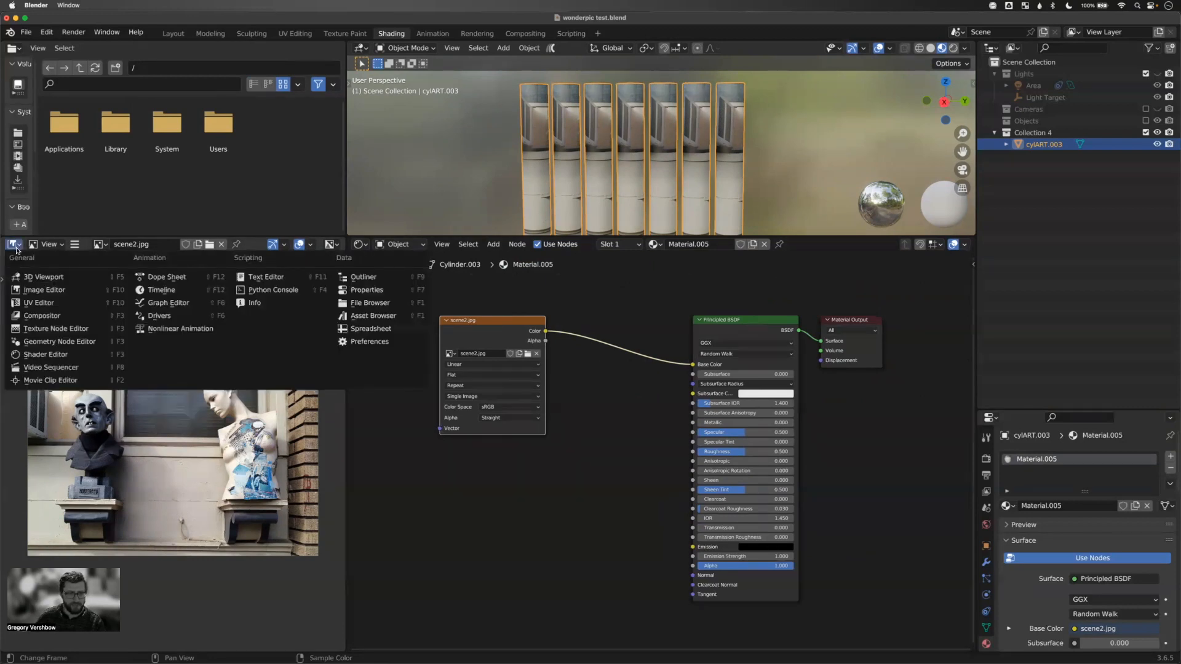
pyautogui.click(54, 304)
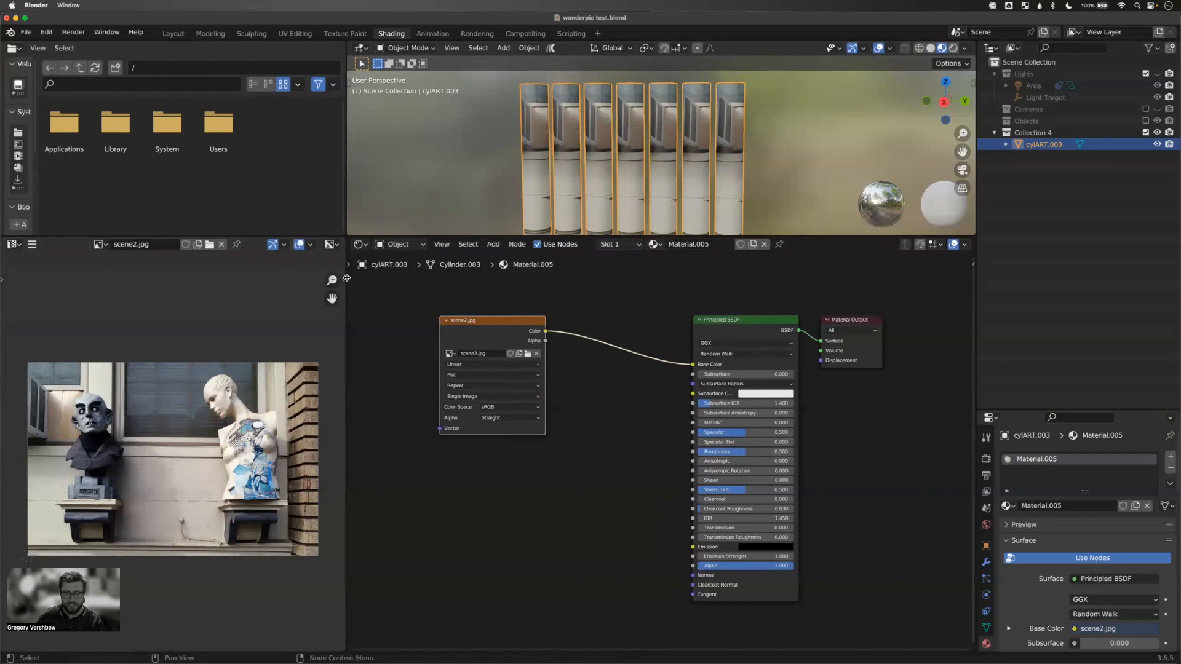
pyautogui.moveTo(345, 278); pyautogui.dragTo(523, 302)
pyautogui.scroll(-2, 345, 343)
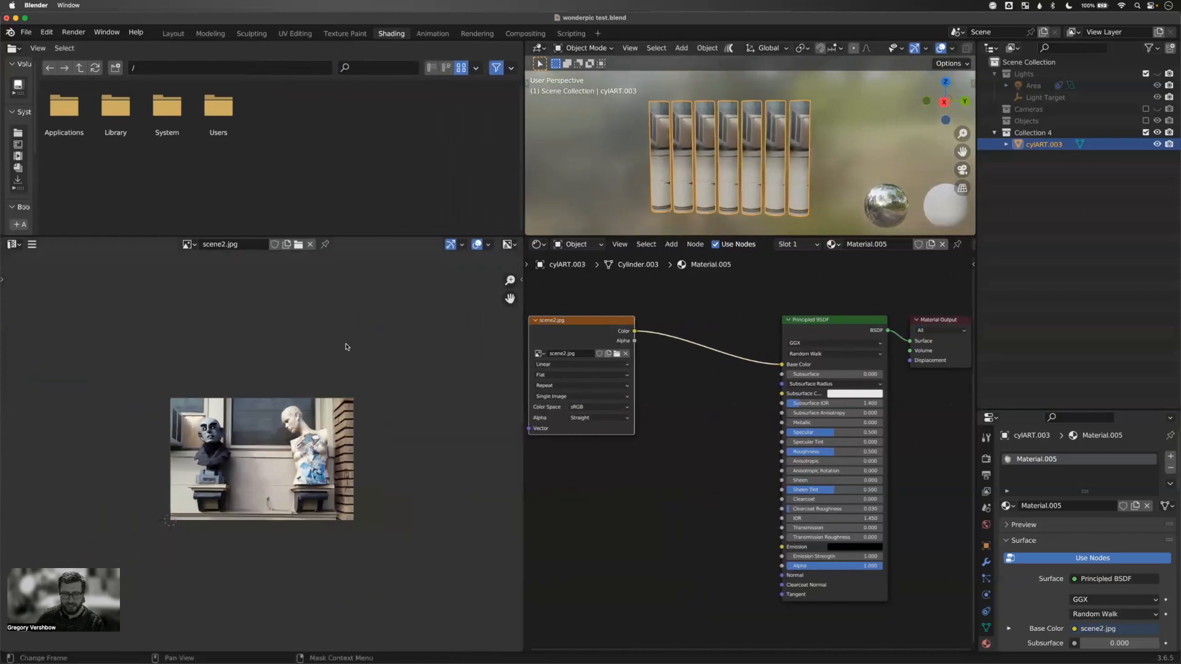
pyautogui.scroll(4, 348, 341)
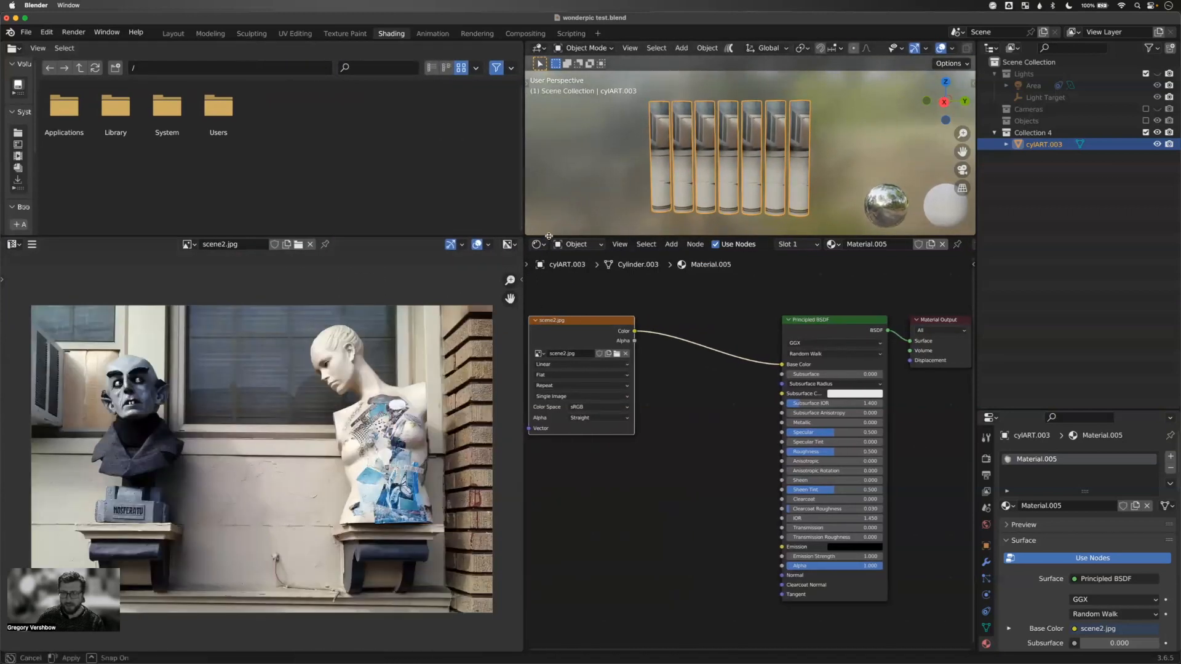
pyautogui.moveTo(548, 236); pyautogui.dragTo(549, 252)
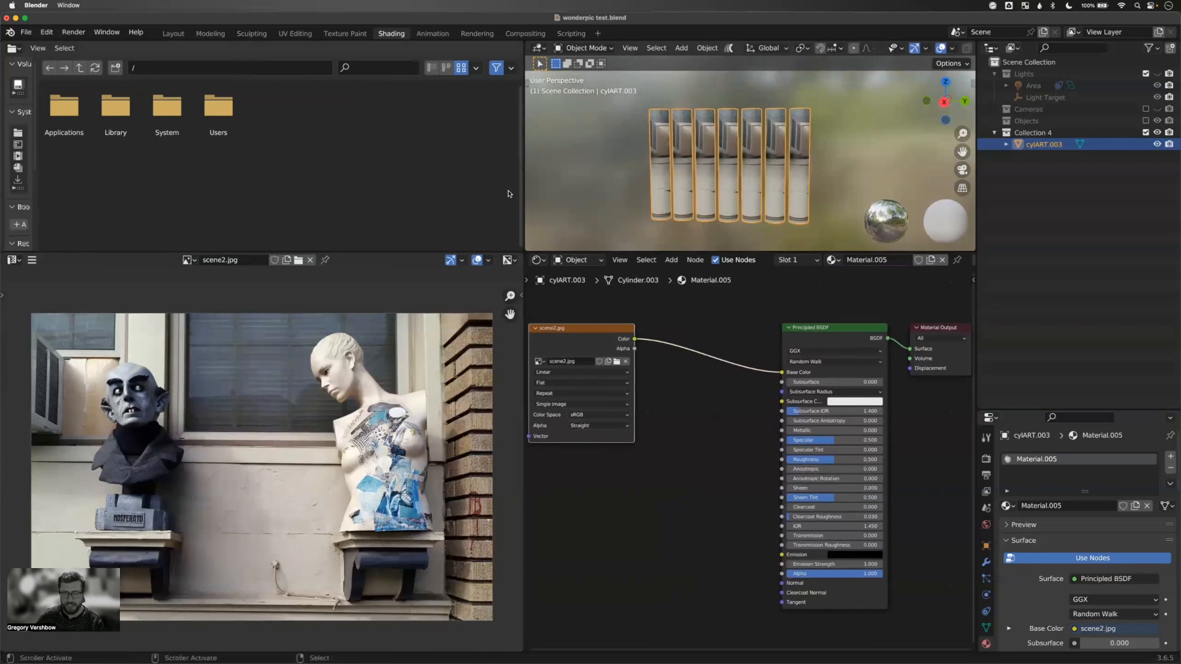
pyautogui.moveTo(628, 179); pyautogui.dragTo(636, 176, button='middle')
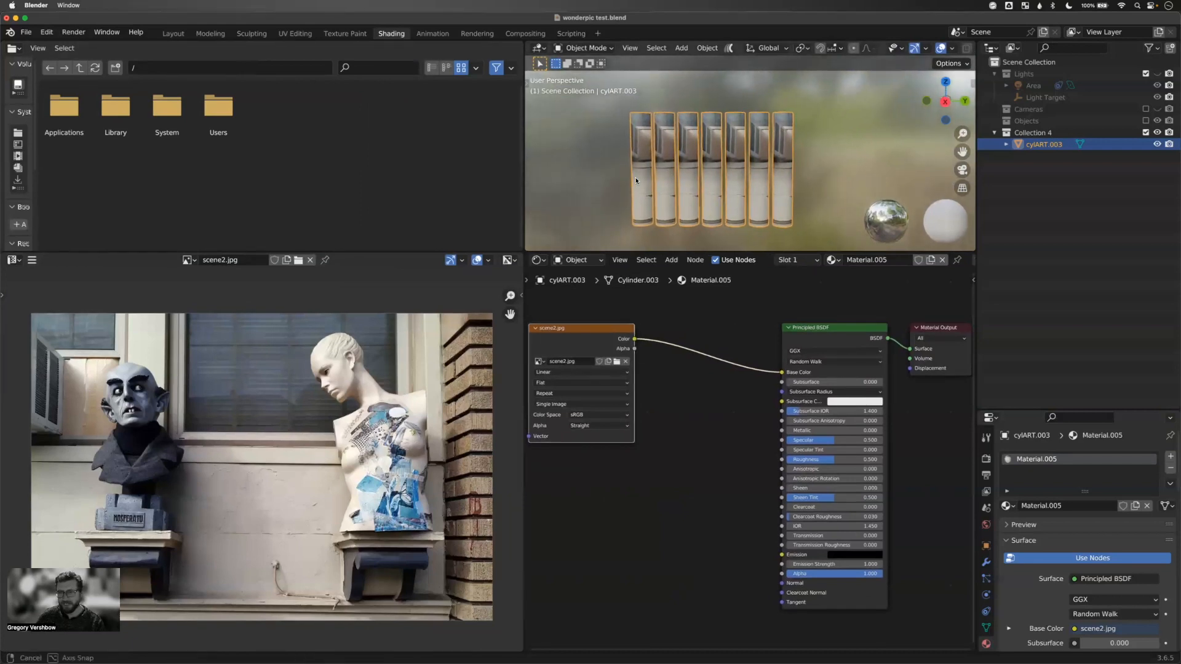
# - Change the file browser area to a 3D Viewport showing the cylinders from the front in material preview
pyautogui.click(14, 48)
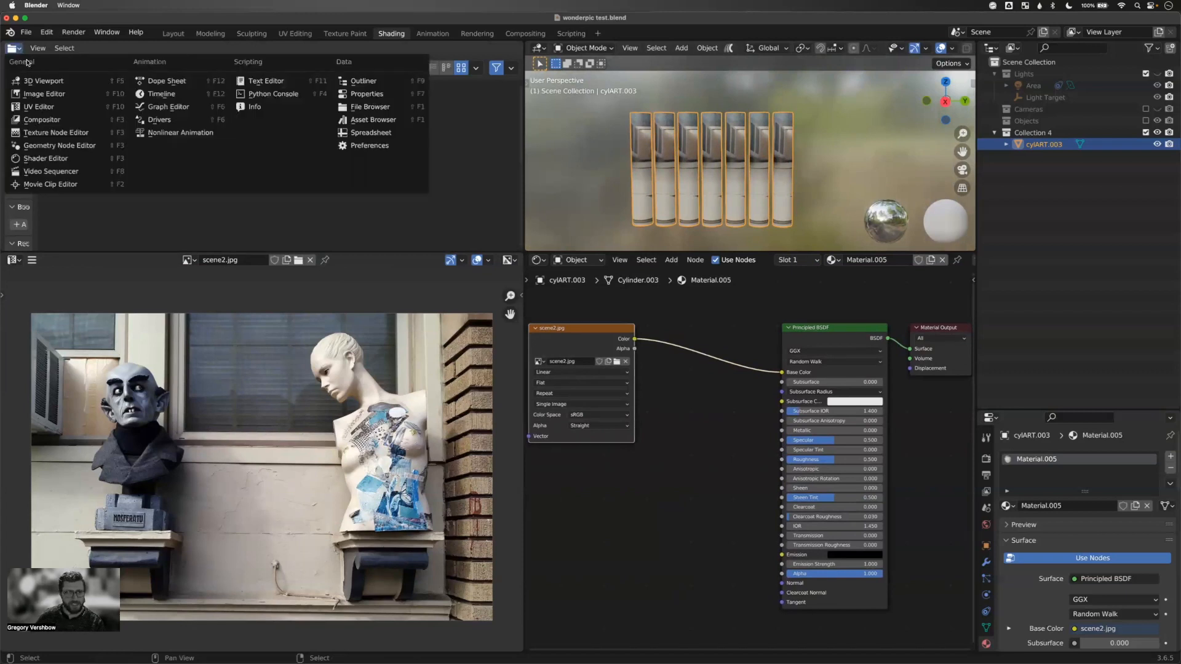
pyautogui.click(39, 85)
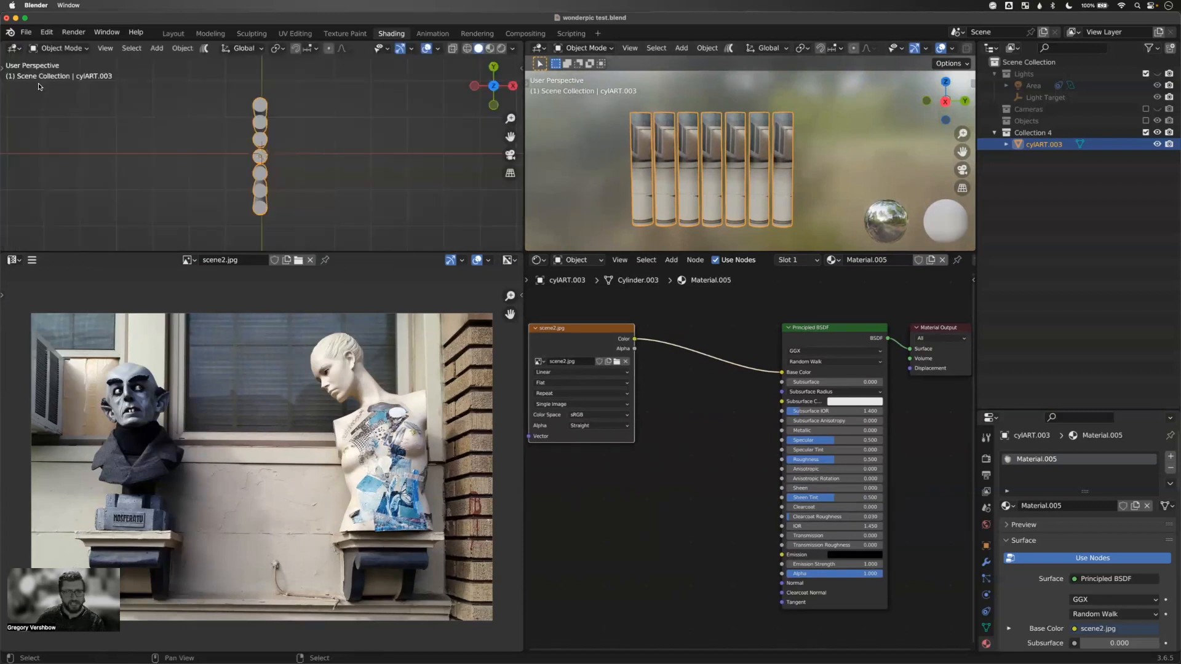
pyautogui.moveTo(197, 167); pyautogui.dragTo(350, 216, button='middle')
pyautogui.moveTo(393, 172)
pyautogui.mouseDown(button='middle')
pyautogui.moveTo(422, 146)
pyautogui.moveTo(390, 158)
pyautogui.mouseUp(button='middle')
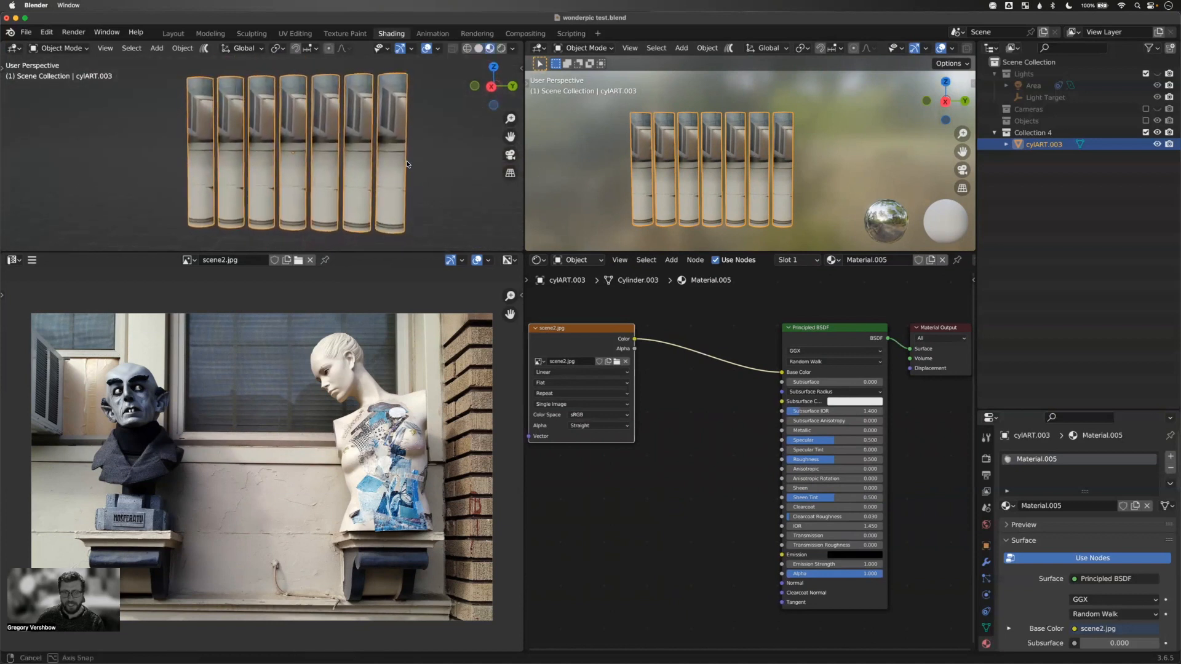
pyautogui.moveTo(612, 199)
pyautogui.mouseDown(button='middle')
pyautogui.moveTo(623, 195)
pyautogui.moveTo(613, 200)
pyautogui.mouseUp(button='middle')
# - Enter Edit Mode on the joined cylinders and select all their geometry to examine the UVs over scene2.jpg, leaving everything deselected
pyautogui.press('Tab')
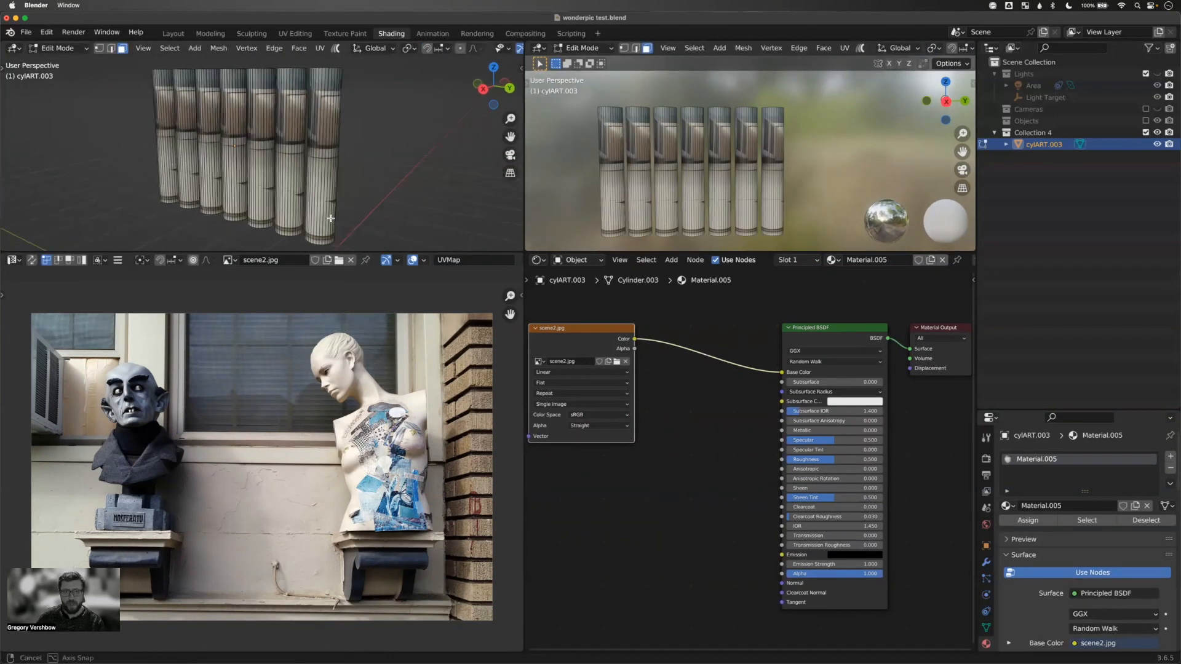
pyautogui.moveTo(298, 176); pyautogui.dragTo(311, 141, button='middle')
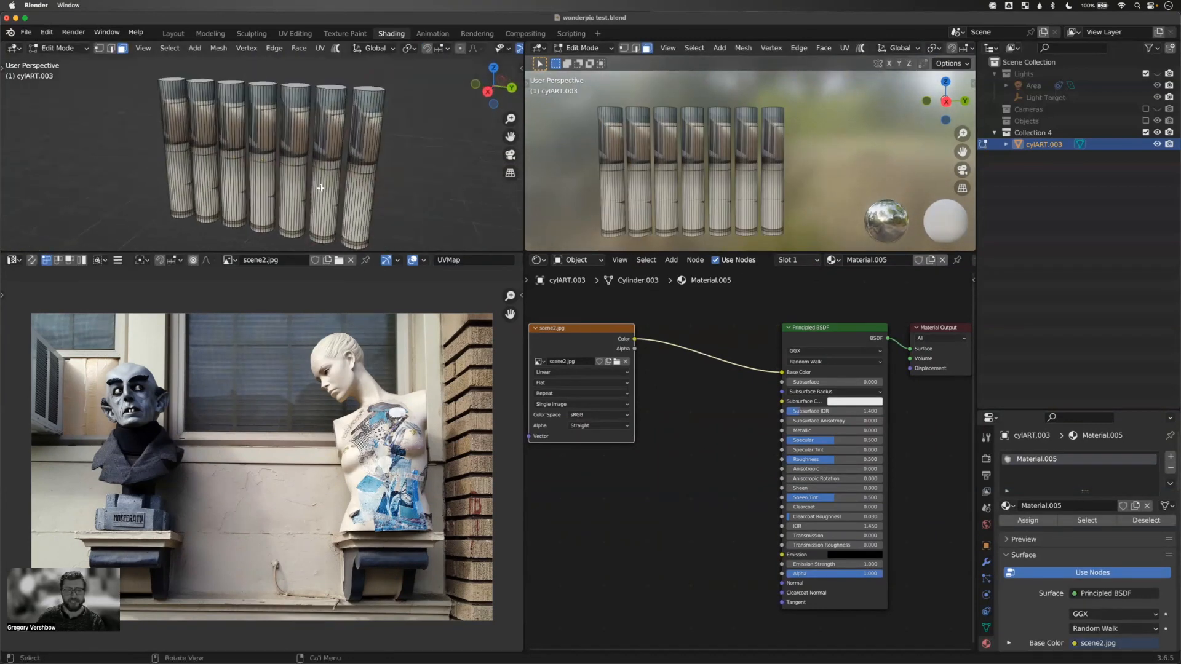
pyautogui.moveTo(403, 152); pyautogui.dragTo(308, 160, button='middle')
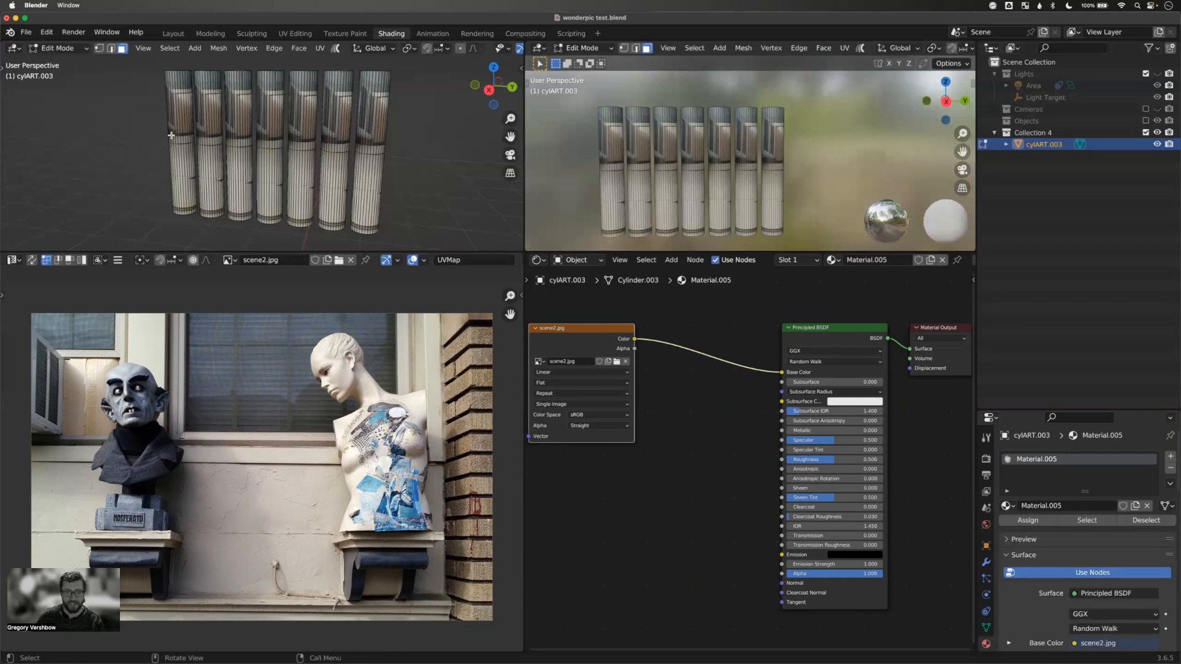
pyautogui.press('a')
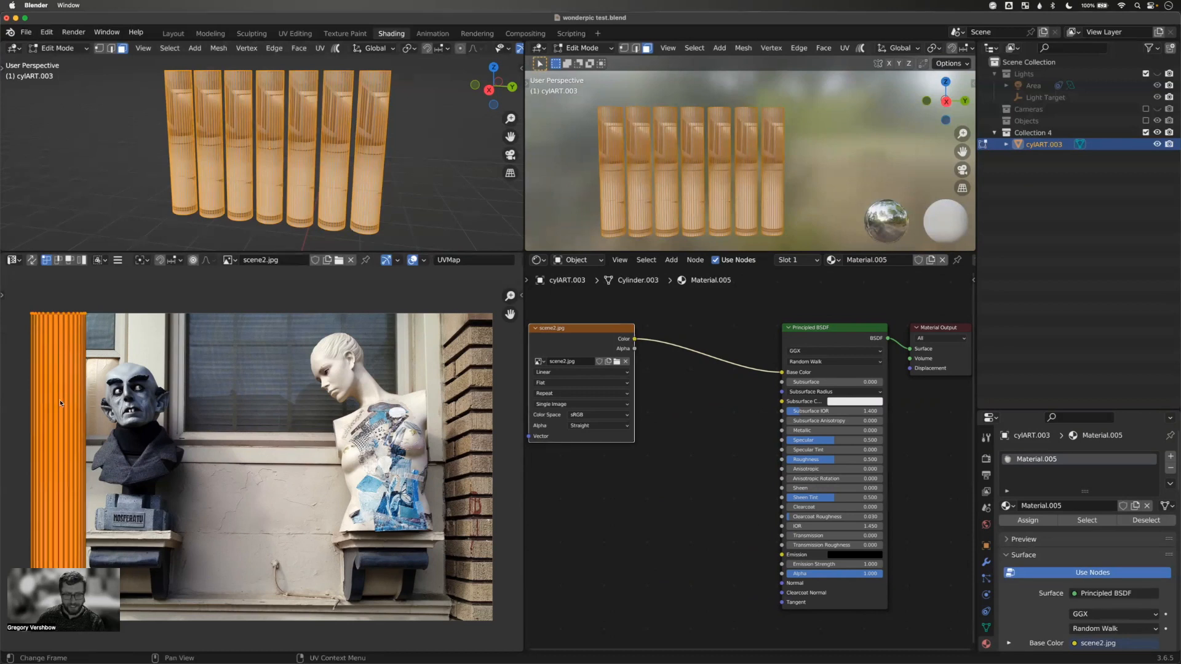
pyautogui.hotkey('alt', 'a')
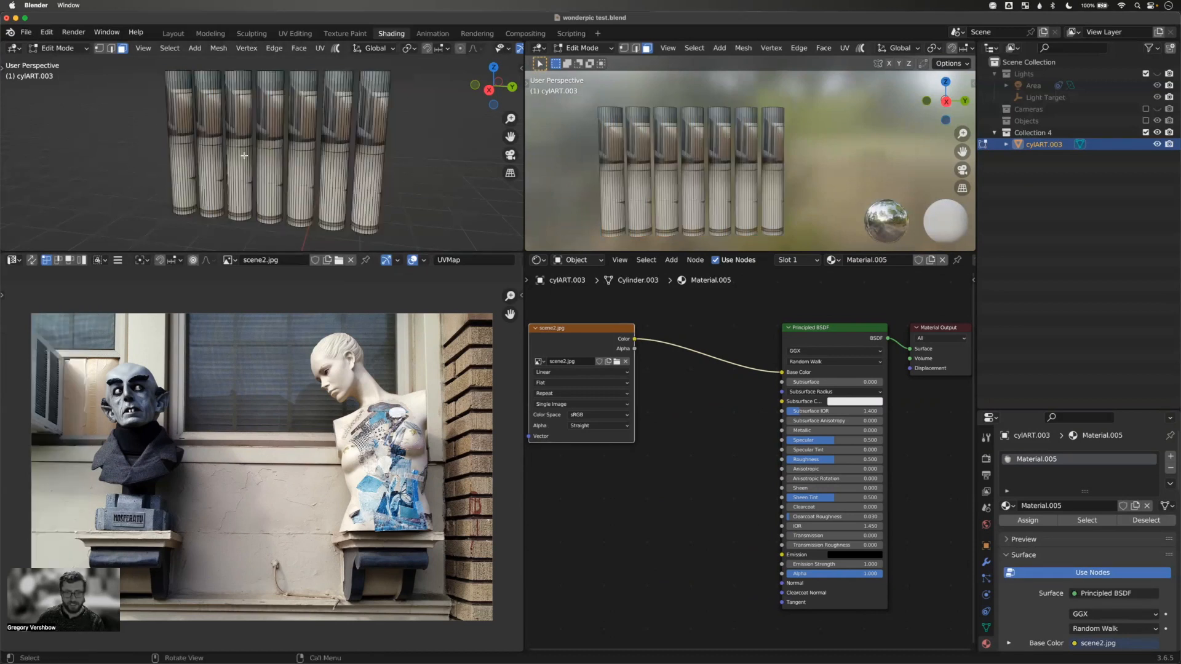
# - Select only the third cylinder's linked geometry and move its UVs about 0.617 horizontally onto the mannequin in scene2.jpg
pyautogui.press('l')
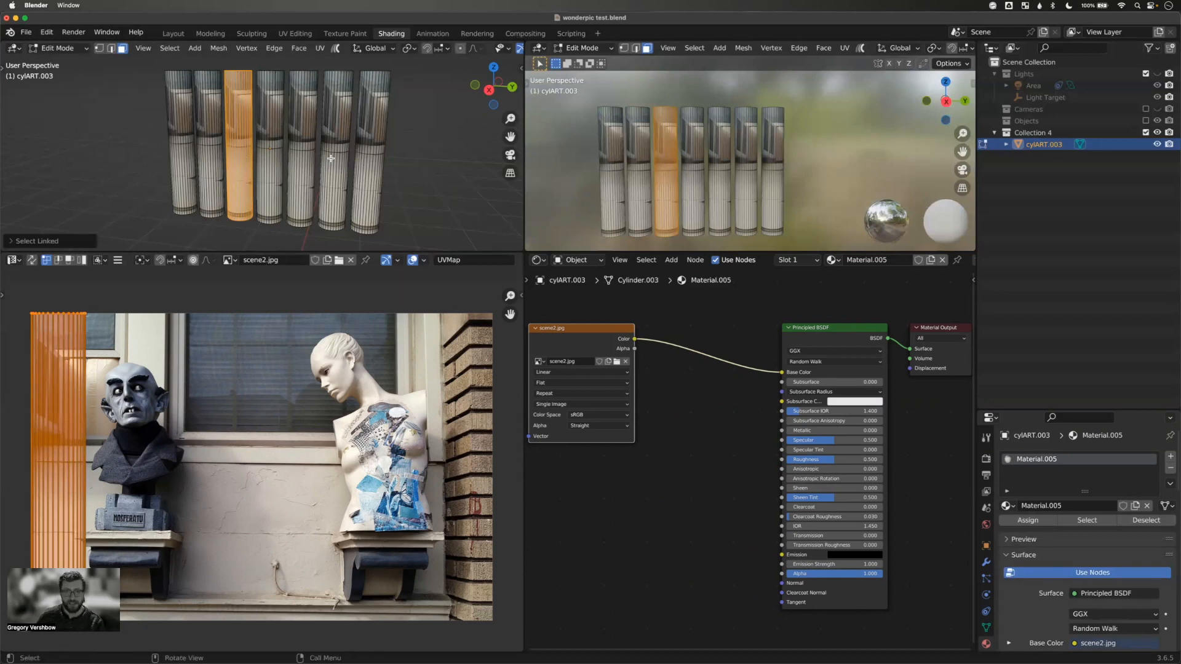
pyautogui.press('l')
pyautogui.hotkey('alt', 'a')
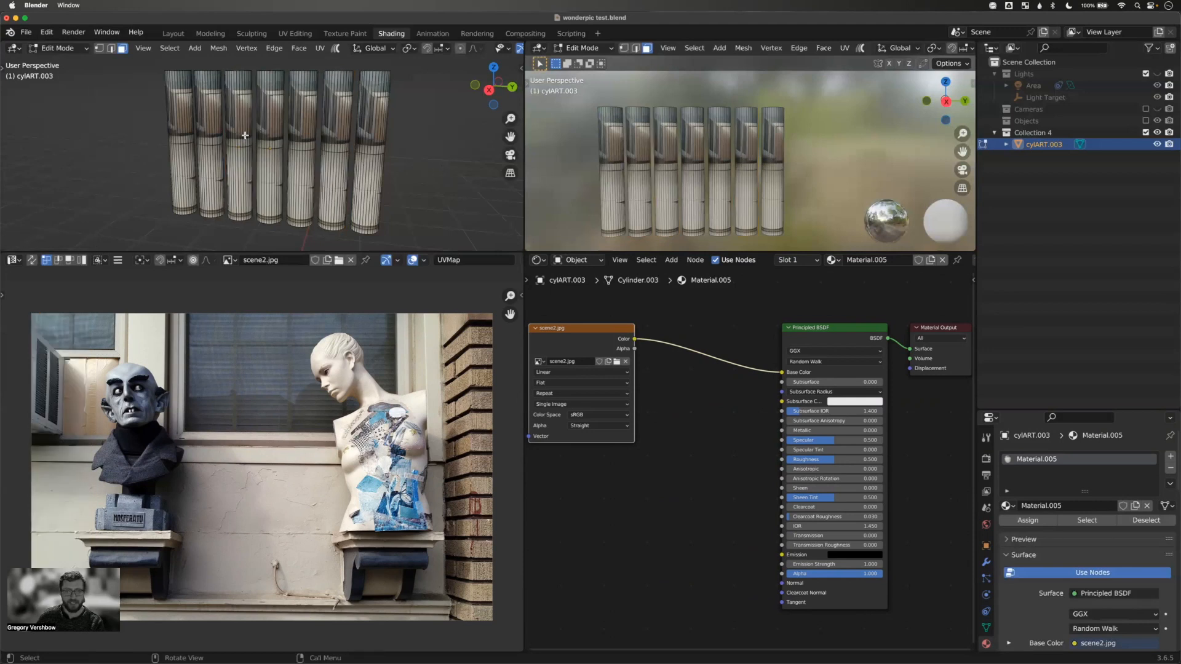
pyautogui.press('l')
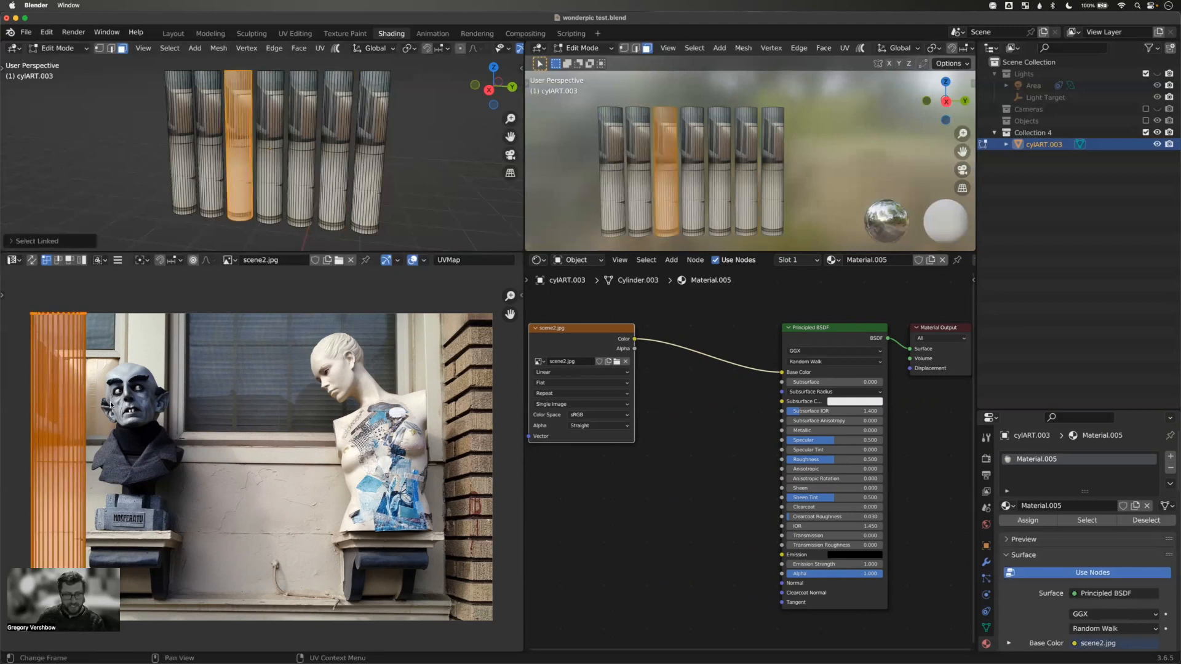
pyautogui.press('g')
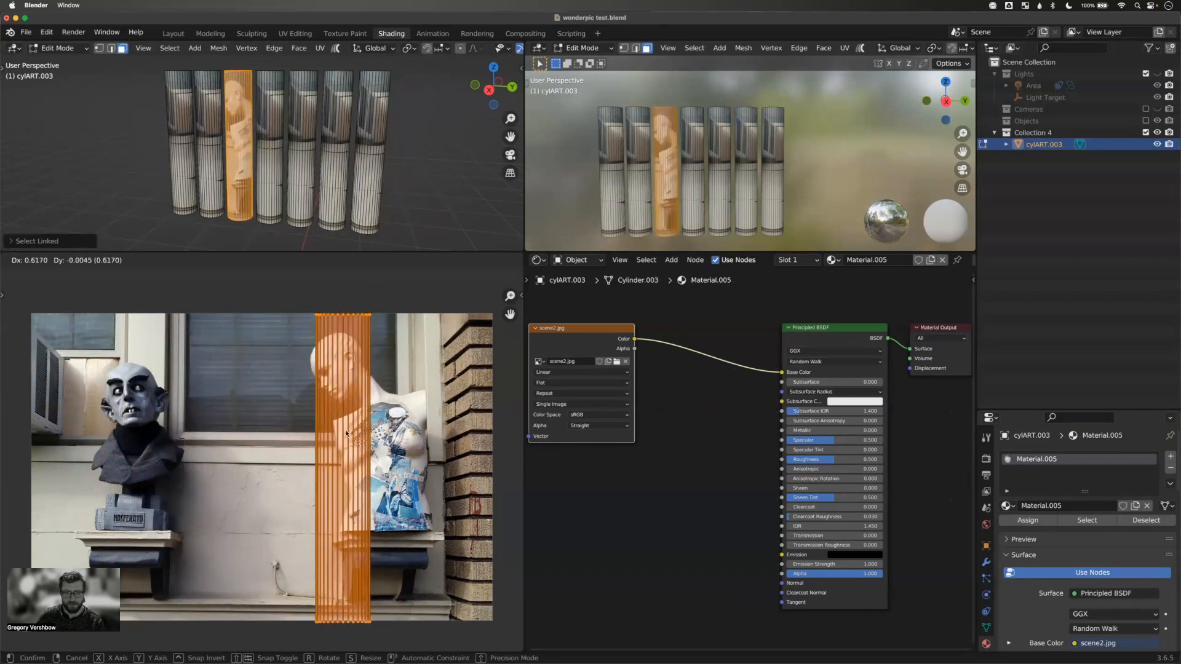
pyautogui.click(346, 433)
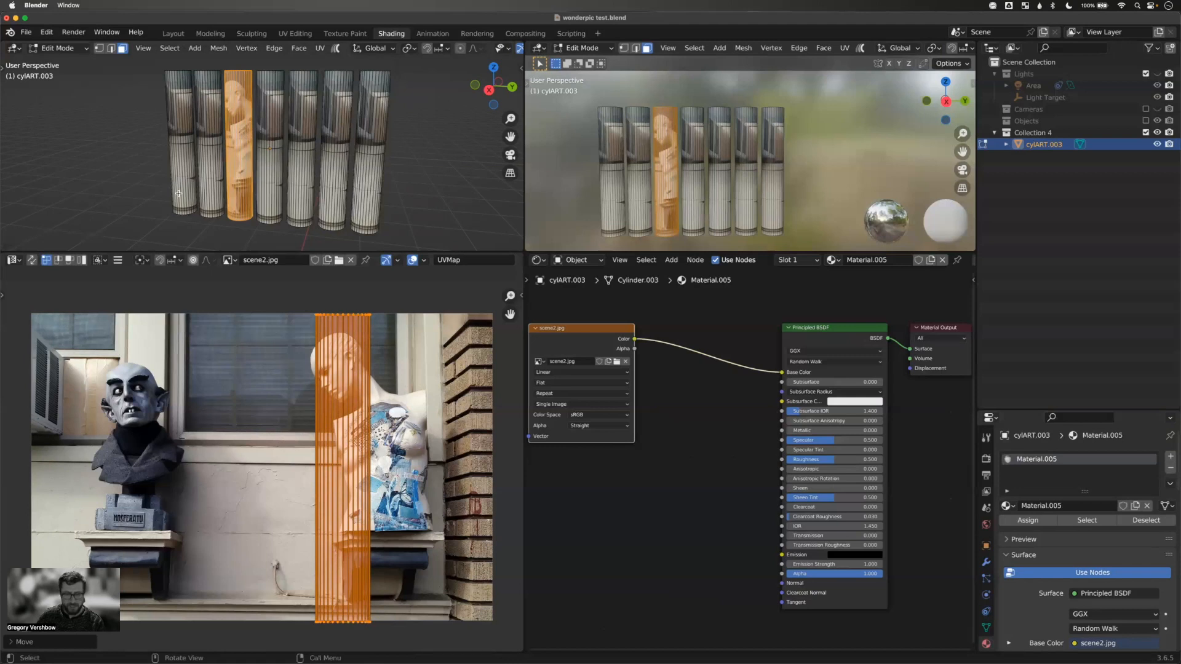
# - Select all seven cylinders' geometry and unwrap it with Project from View in the right orthographic view
pyautogui.press('a')
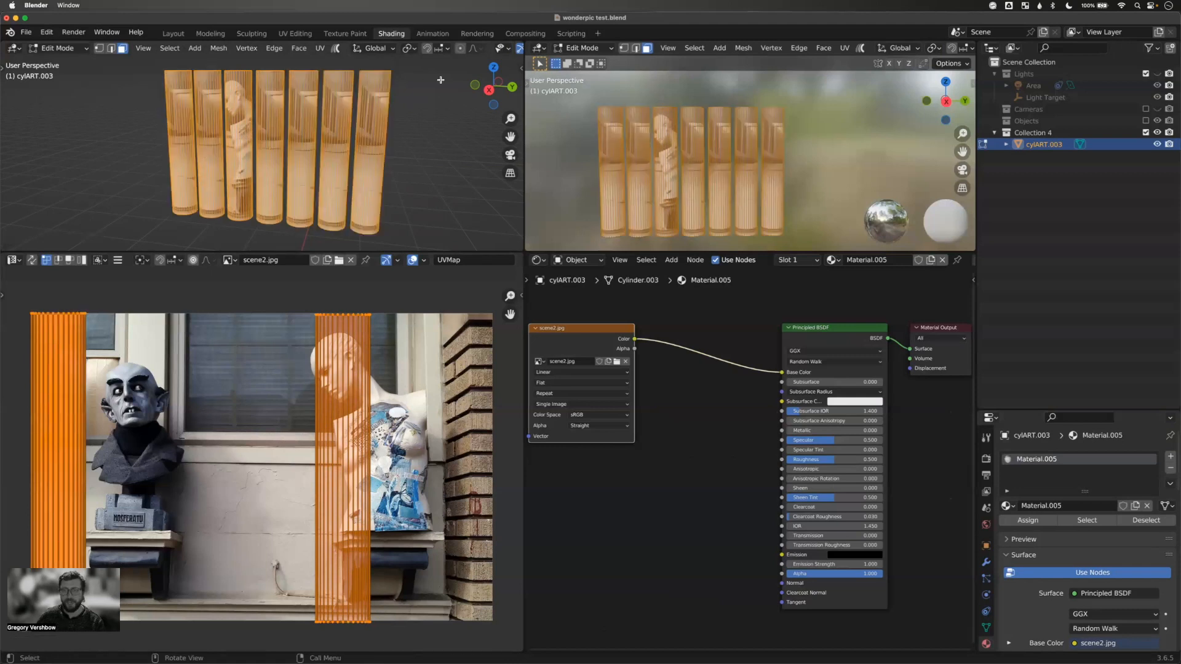
pyautogui.click(490, 93)
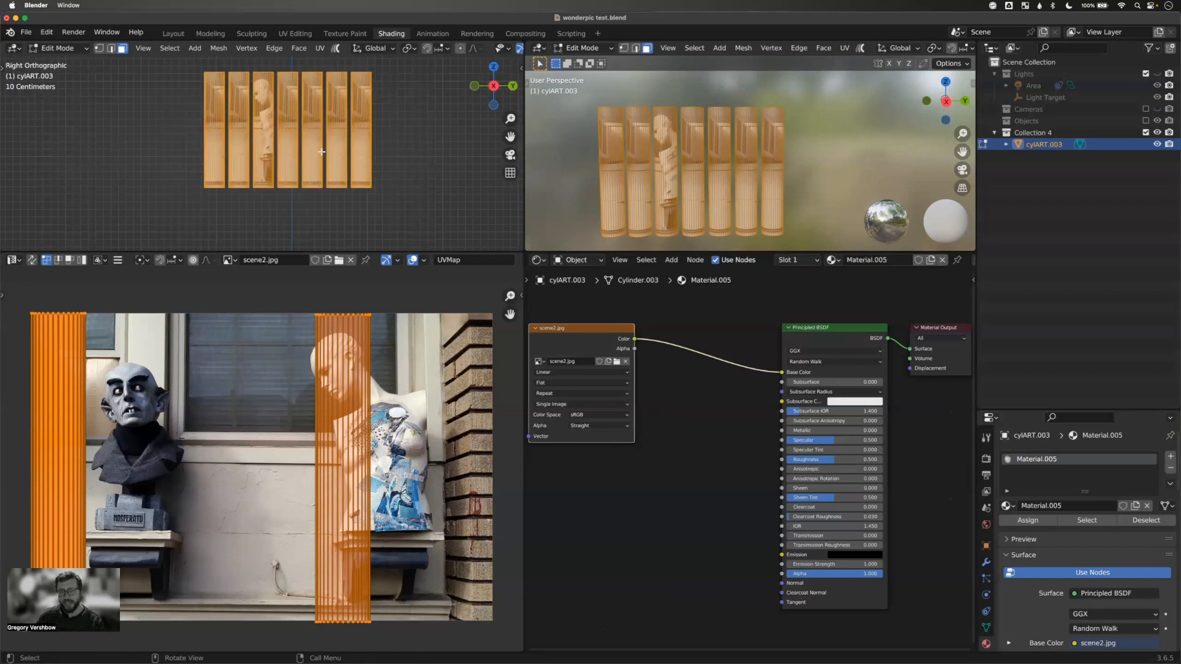
pyautogui.press('u')
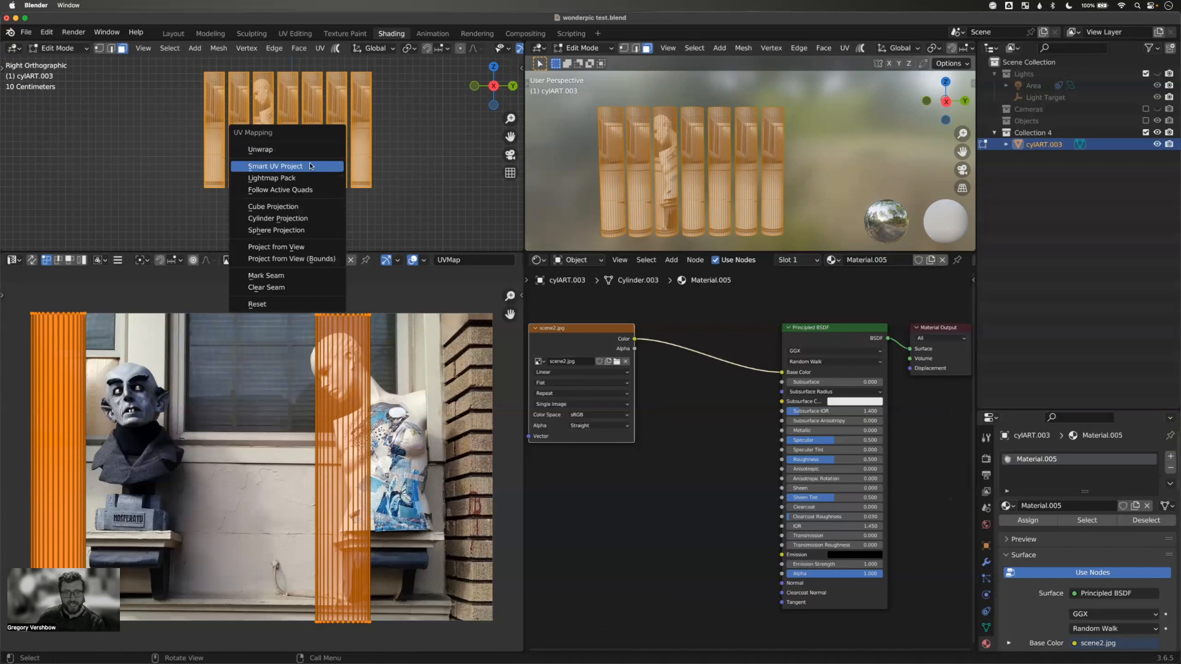
pyautogui.click(278, 247)
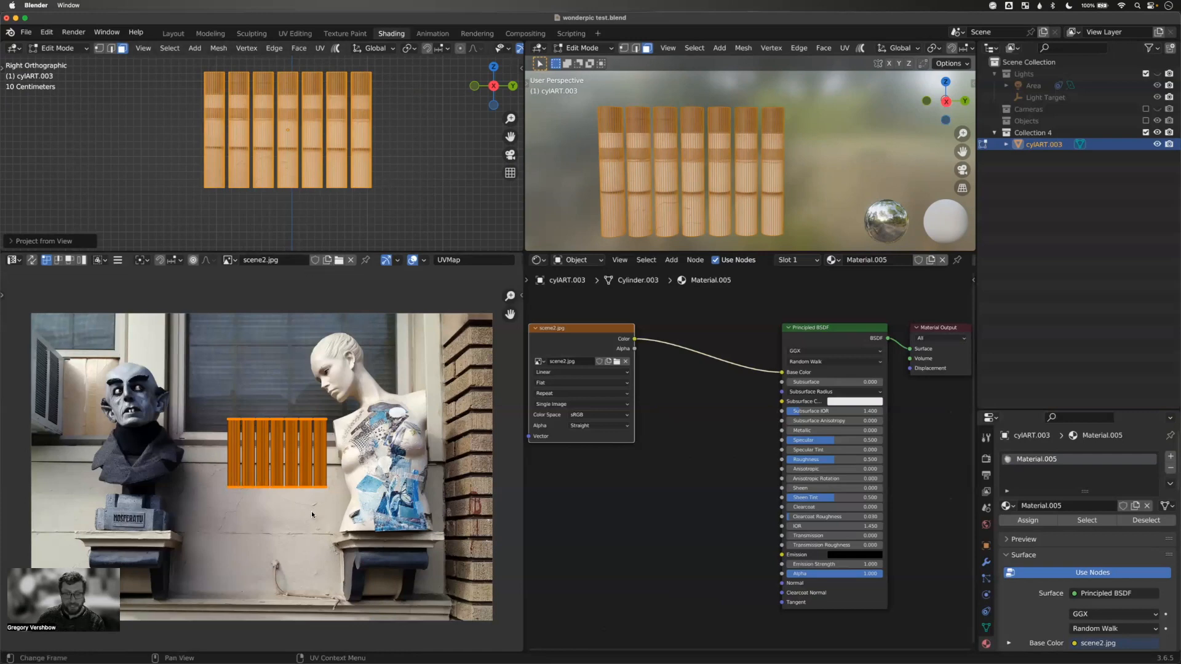
# - Scale up and move the projected UVs over scene2.jpg so the strips span from the window's side to the mannequin's torso
pyautogui.press('s')
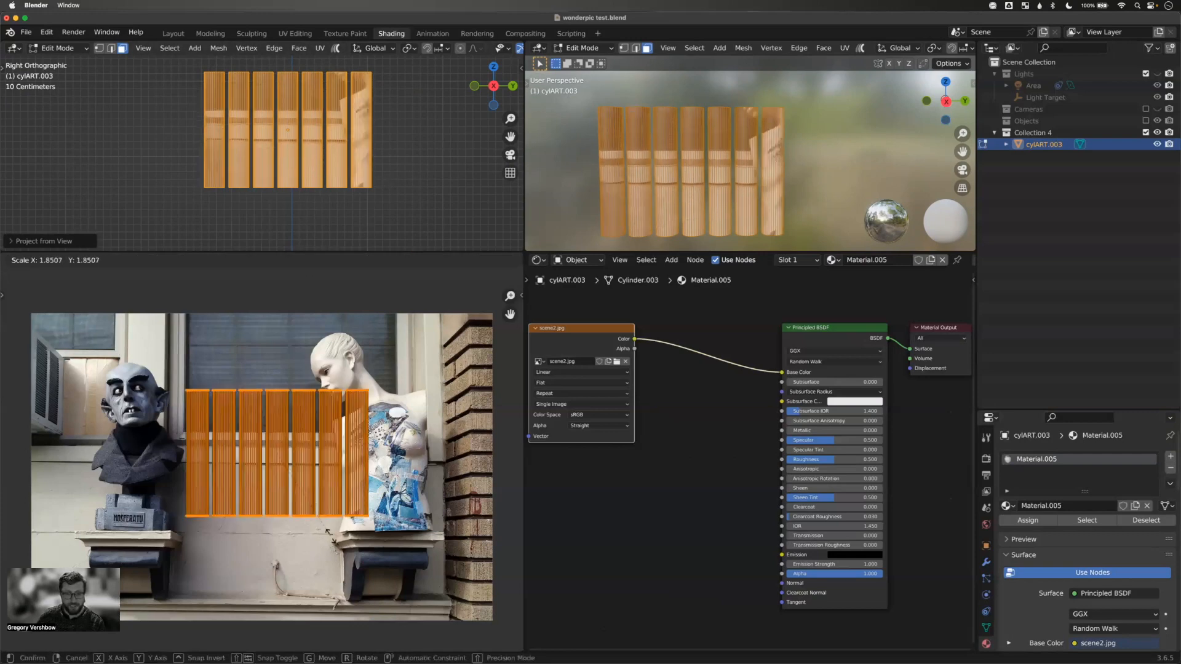
pyautogui.click(335, 467)
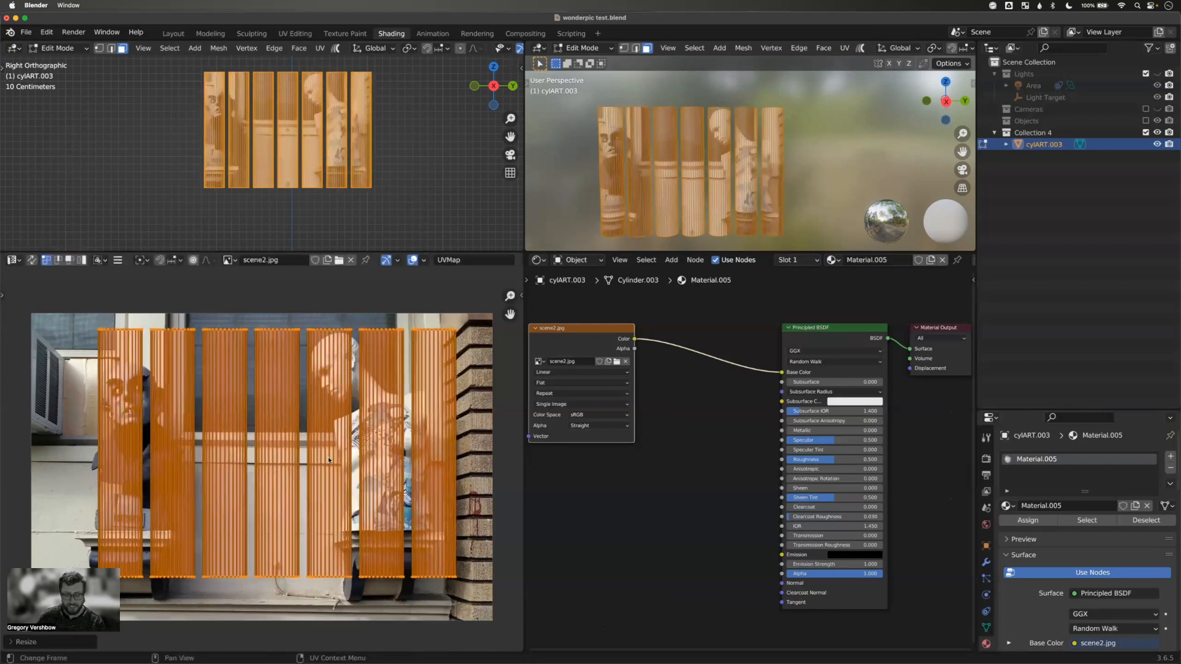
pyautogui.press('g')
pyautogui.click(305, 460)
pyautogui.press('s')
pyautogui.click(321, 522)
pyautogui.press('g')
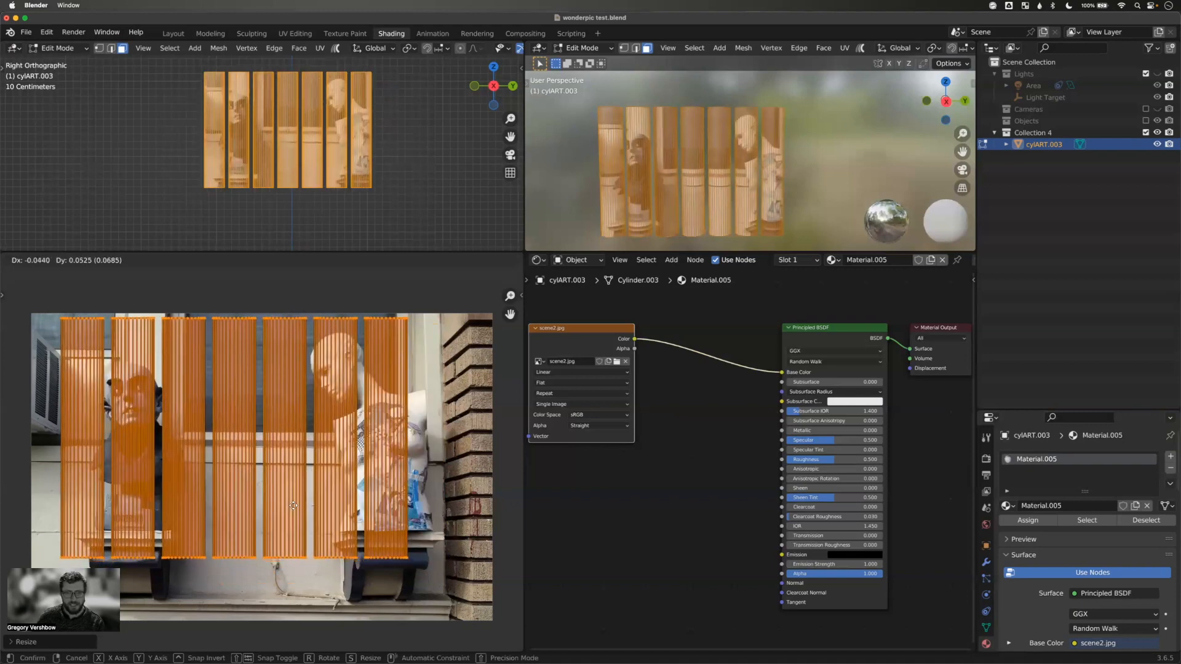
pyautogui.click(295, 507)
pyautogui.press('s')
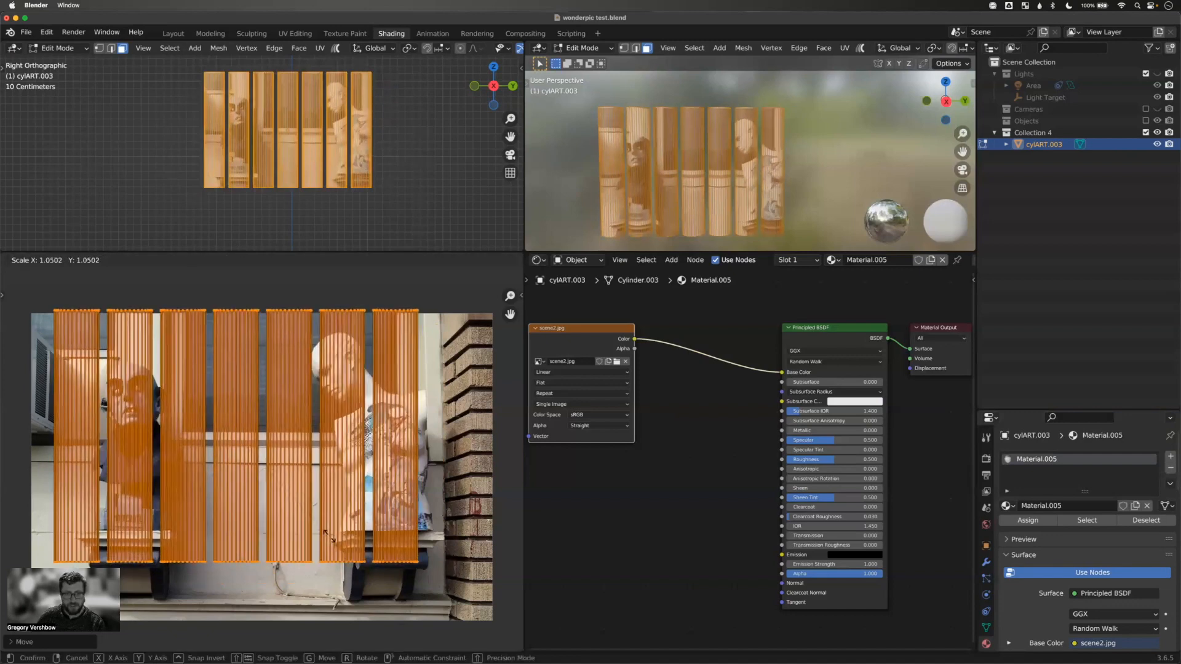
pyautogui.click(329, 536)
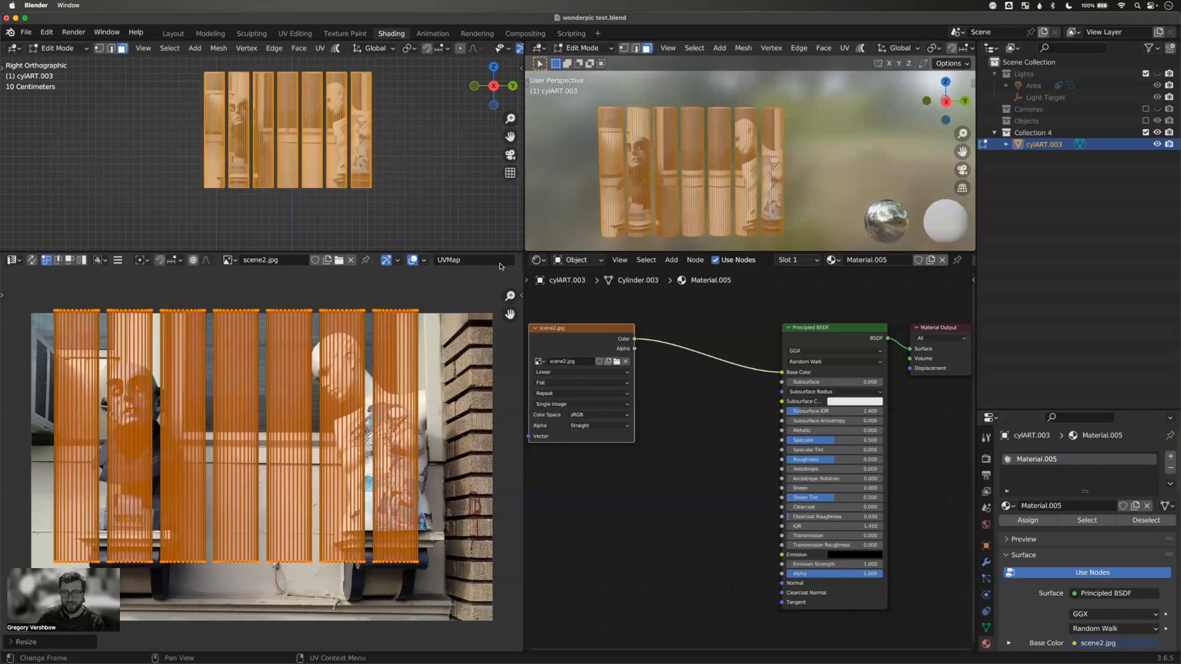
# - Deselect everything and examine how the picture falls across the cylinders' sides and end caps, also in the Layout workspace
pyautogui.click(567, 220)
pyautogui.moveTo(566, 220); pyautogui.dragTo(693, 147, button='middle')
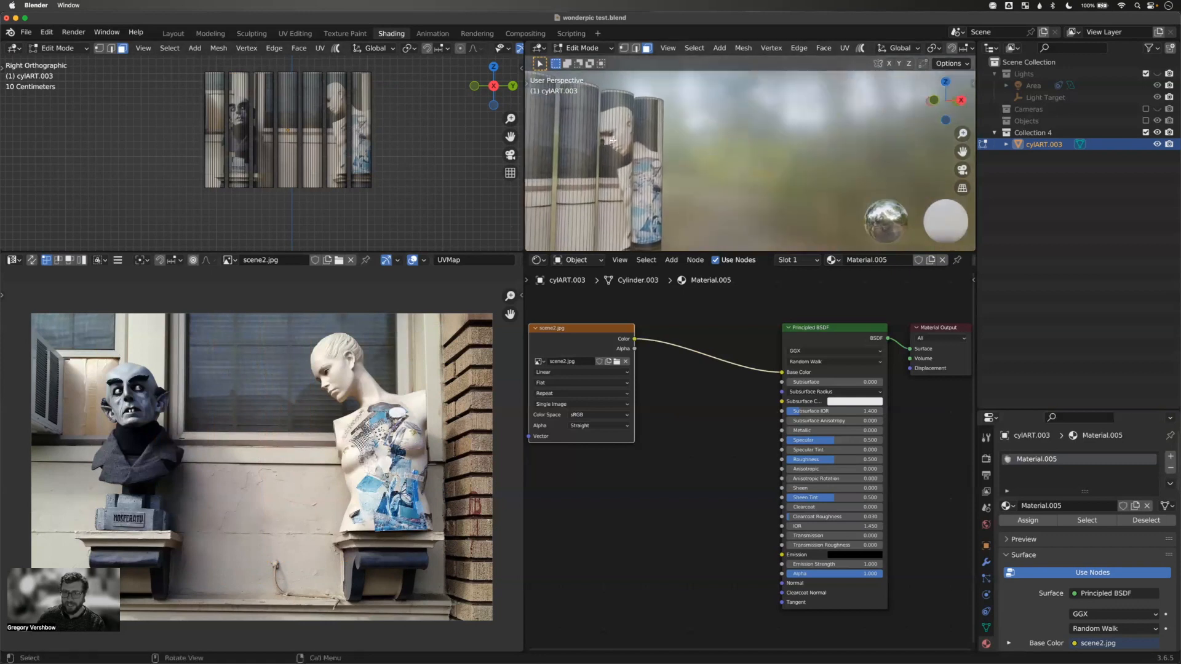
pyautogui.moveTo(609, 143); pyautogui.dragTo(582, 153, button='middle')
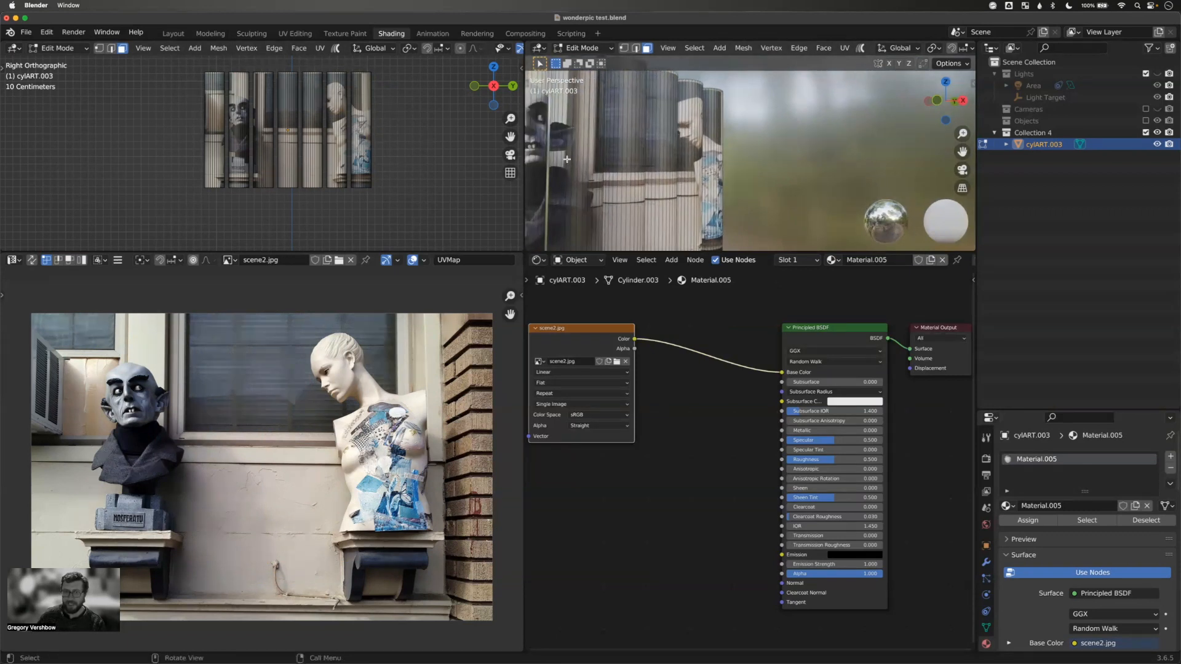
pyautogui.moveTo(643, 149); pyautogui.dragTo(758, 149, button='middle')
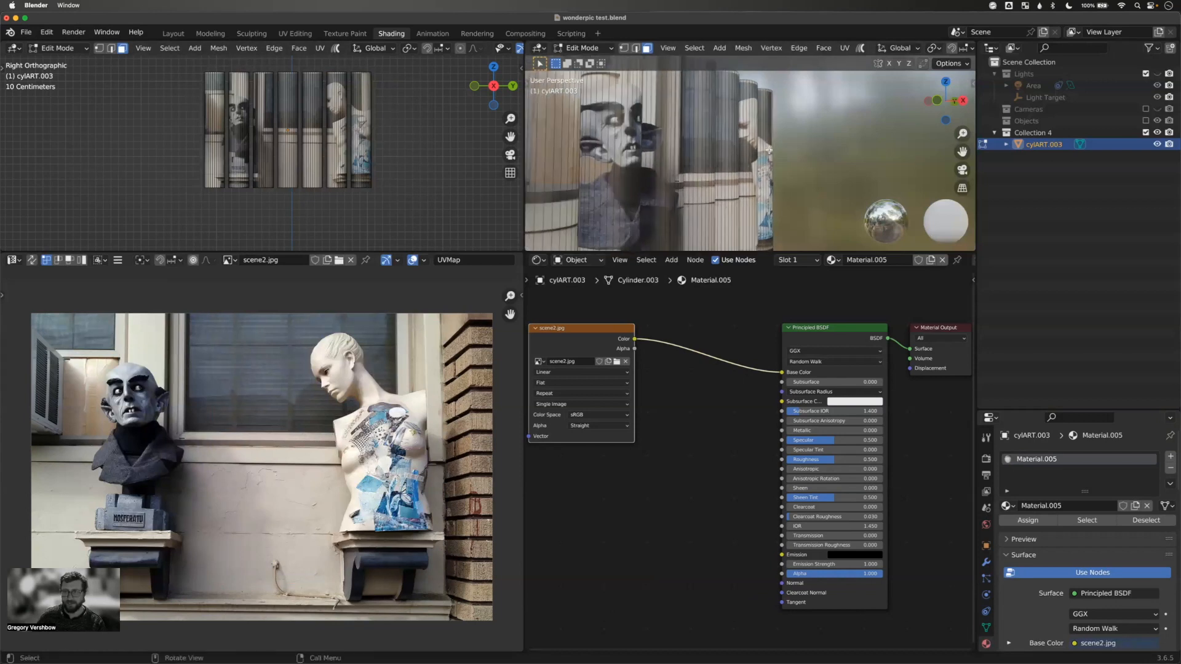
pyautogui.scroll(3, 321, 171)
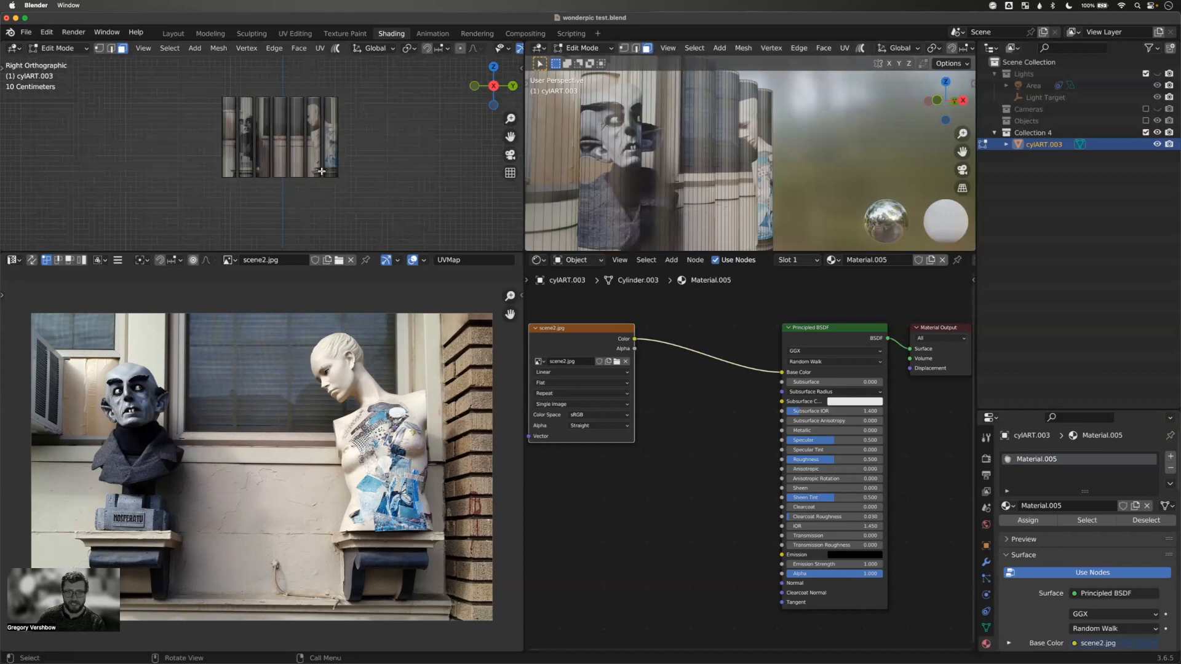
pyautogui.moveTo(638, 168); pyautogui.dragTo(604, 173, button='middle')
pyautogui.scroll(-5, 604, 174)
pyautogui.moveTo(679, 185); pyautogui.dragTo(651, 189, button='middle')
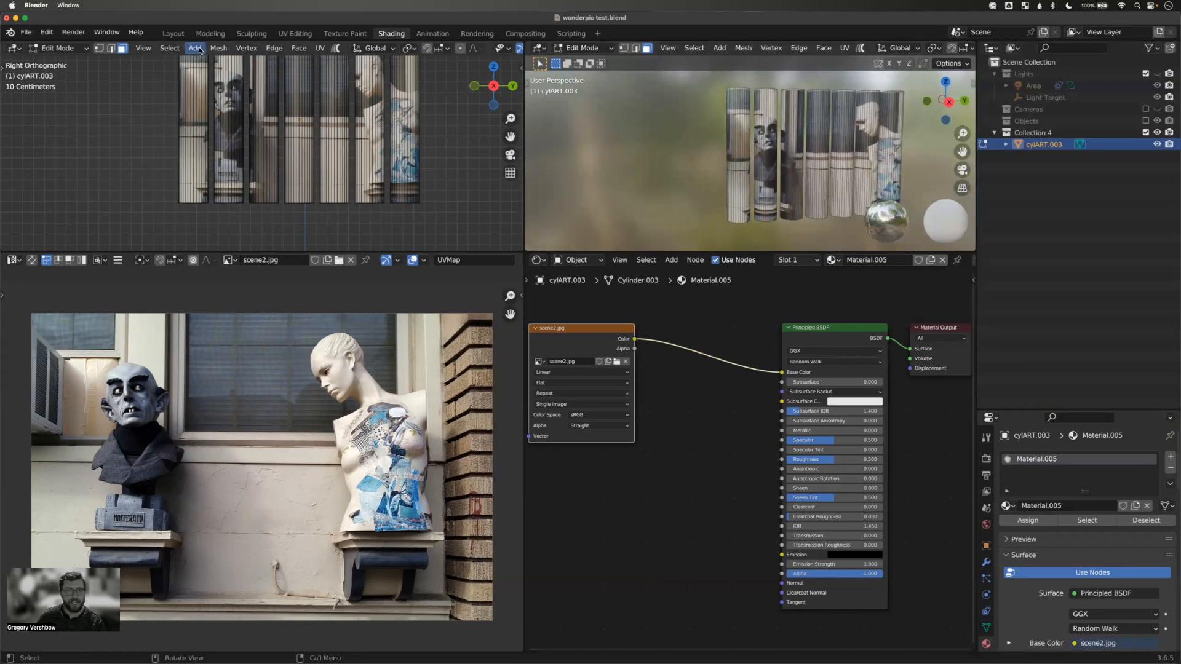
pyautogui.click(173, 34)
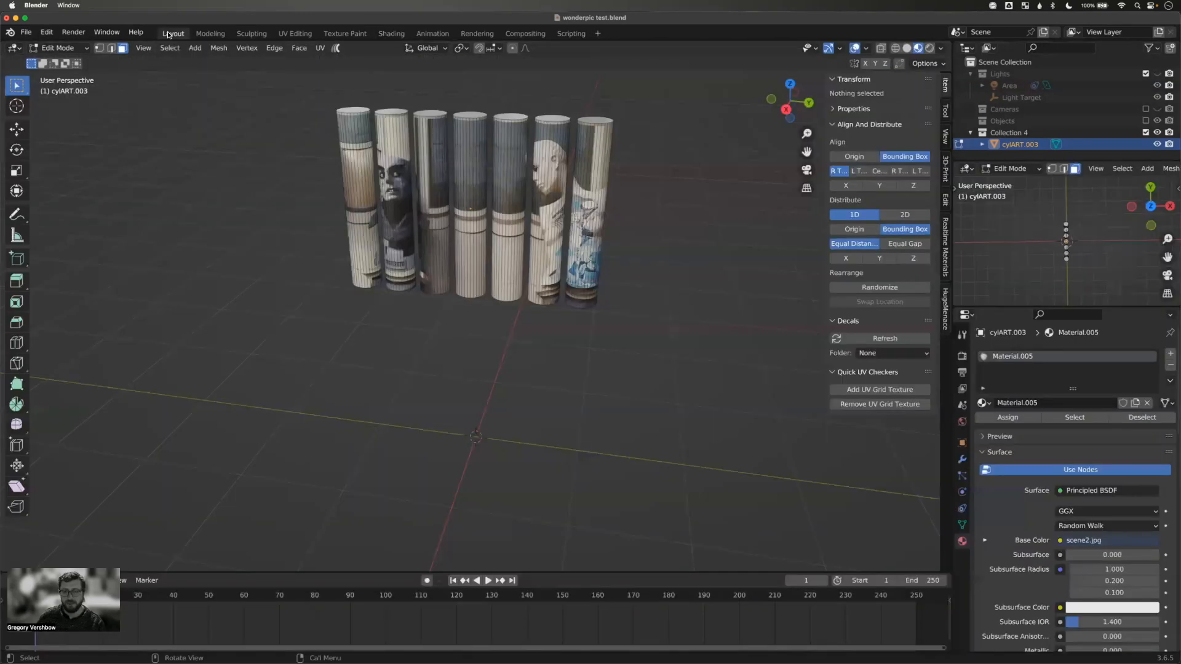
pyautogui.moveTo(337, 283); pyautogui.dragTo(318, 205, button='middle')
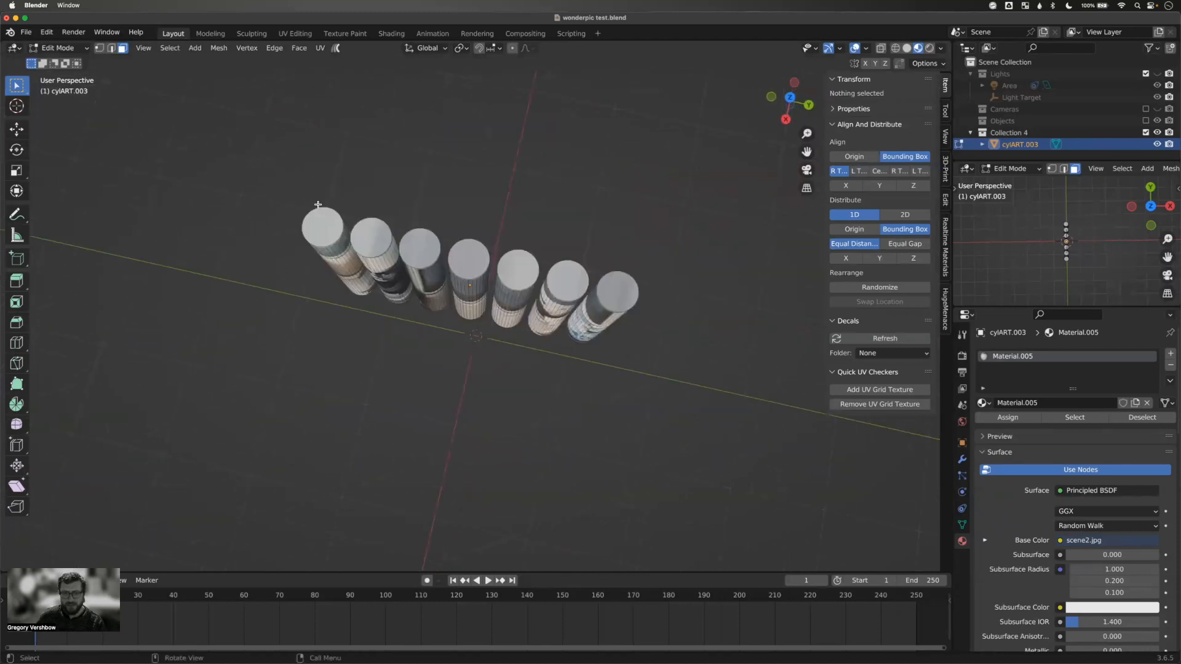
pyautogui.moveTo(399, 392); pyautogui.dragTo(365, 310, button='middle')
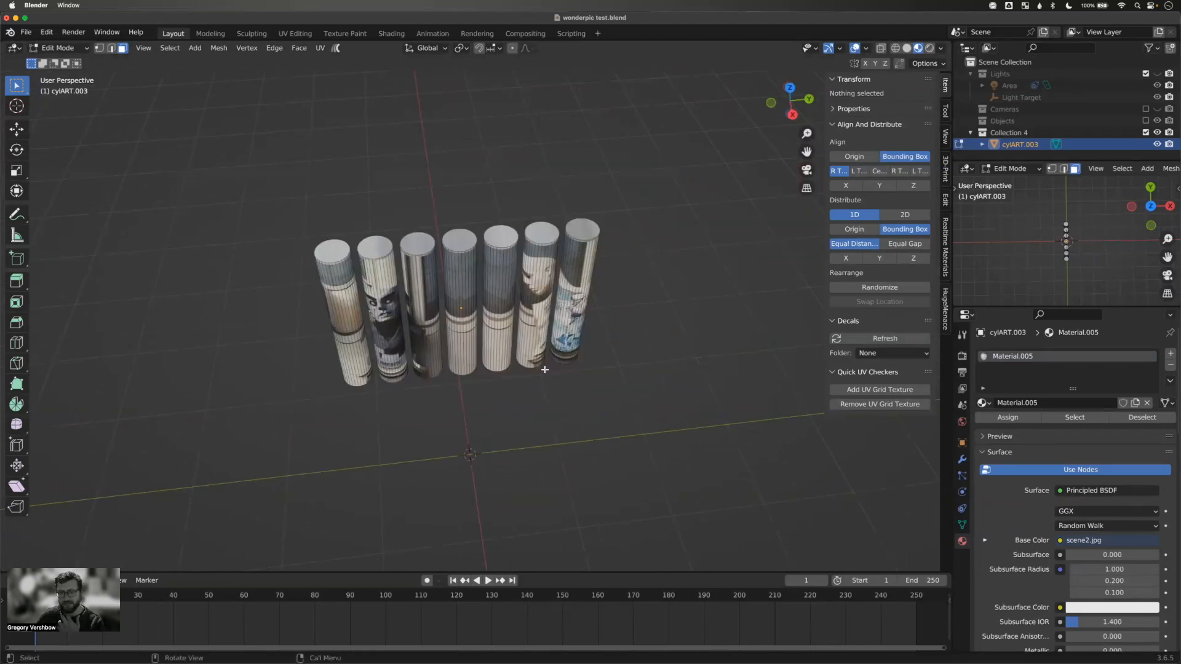
# - In the Shading workspace, select the first cylinder's top and bottom caps and extend the selection to all caps with Select Similar Coplanar
pyautogui.click(391, 34)
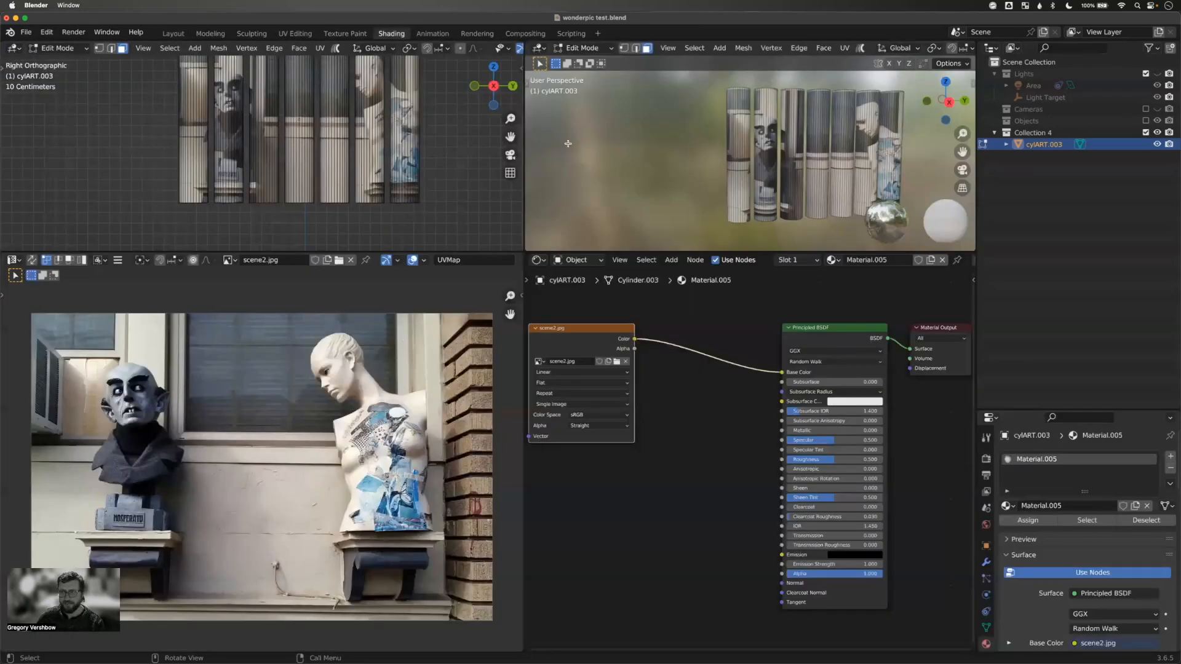
pyautogui.moveTo(506, 88); pyautogui.dragTo(196, 165)
pyautogui.click(63, 150)
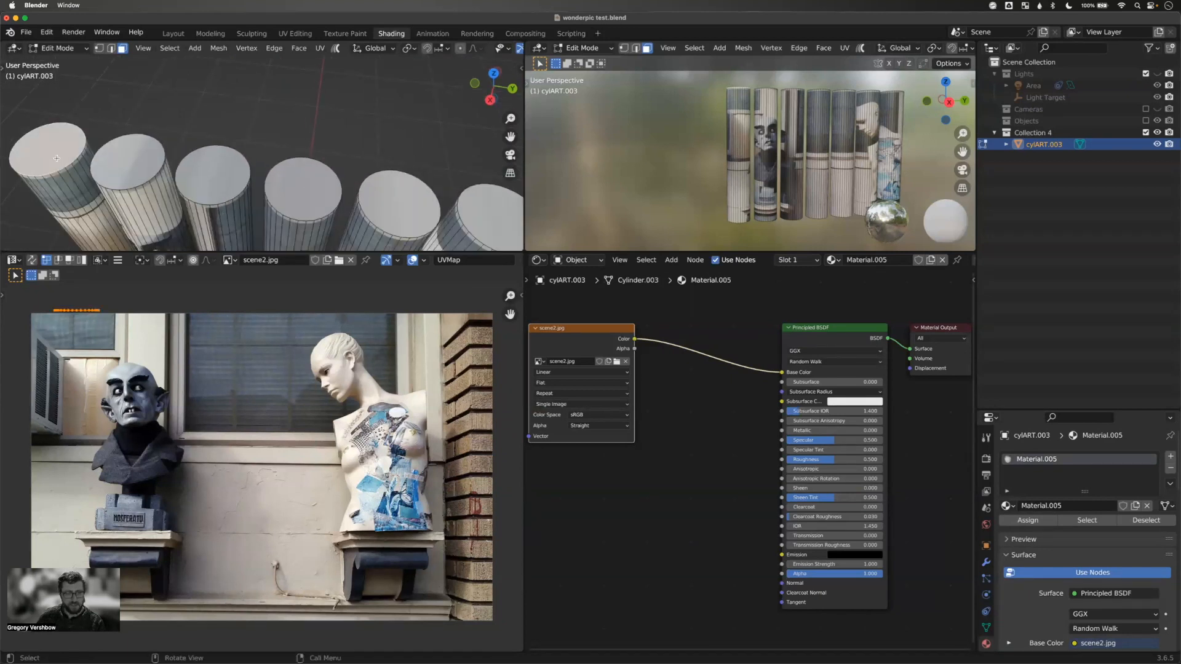
pyautogui.scroll(-5, 57, 157)
pyautogui.scroll(-10, 92, 91)
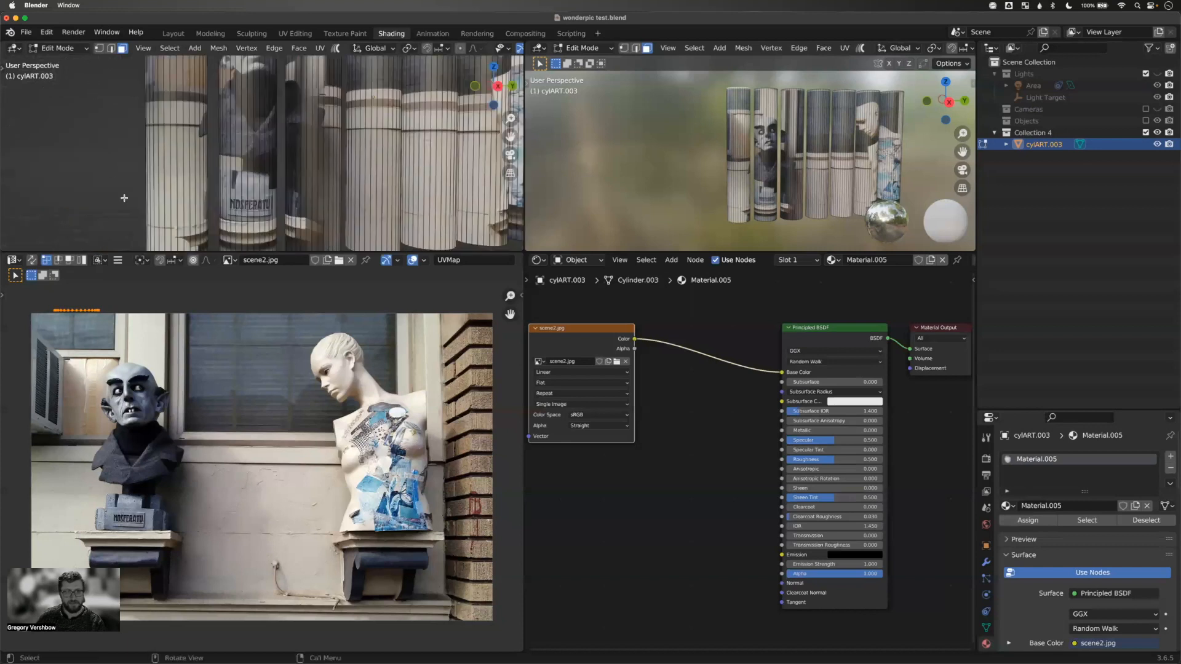
pyautogui.scroll(-10, 125, 197)
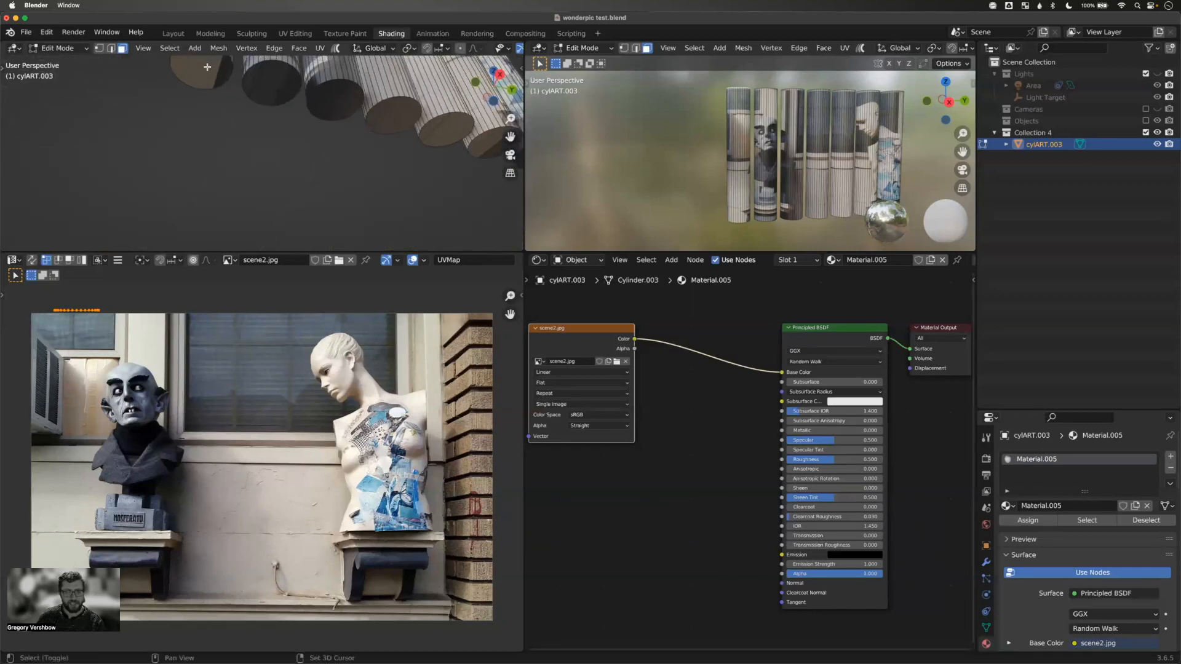
pyautogui.keyDown('shift'); pyautogui.click(207, 67); pyautogui.keyUp('shift')
pyautogui.hotkey('shift', 'g')
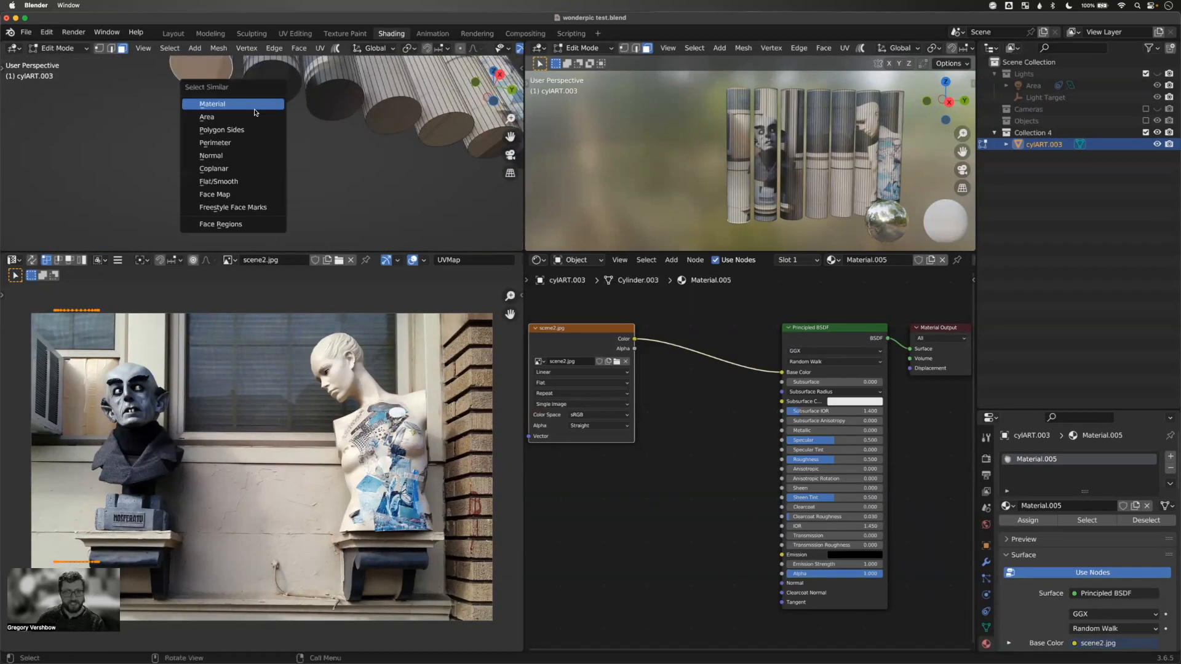
pyautogui.click(280, 165)
pyautogui.moveTo(280, 162); pyautogui.dragTo(251, 206, button='middle')
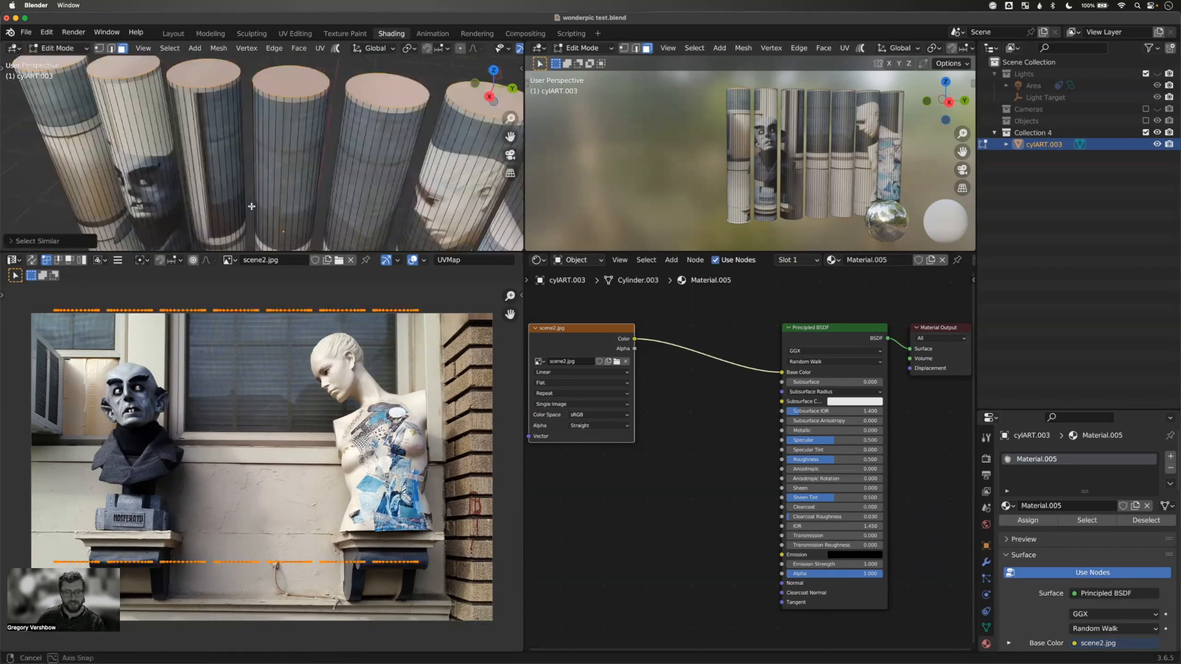
# - Unwrap the selected caps, shrink their UVs to a tiny patch and move it onto the bust's dark coat in scene2.jpg
pyautogui.press('u')
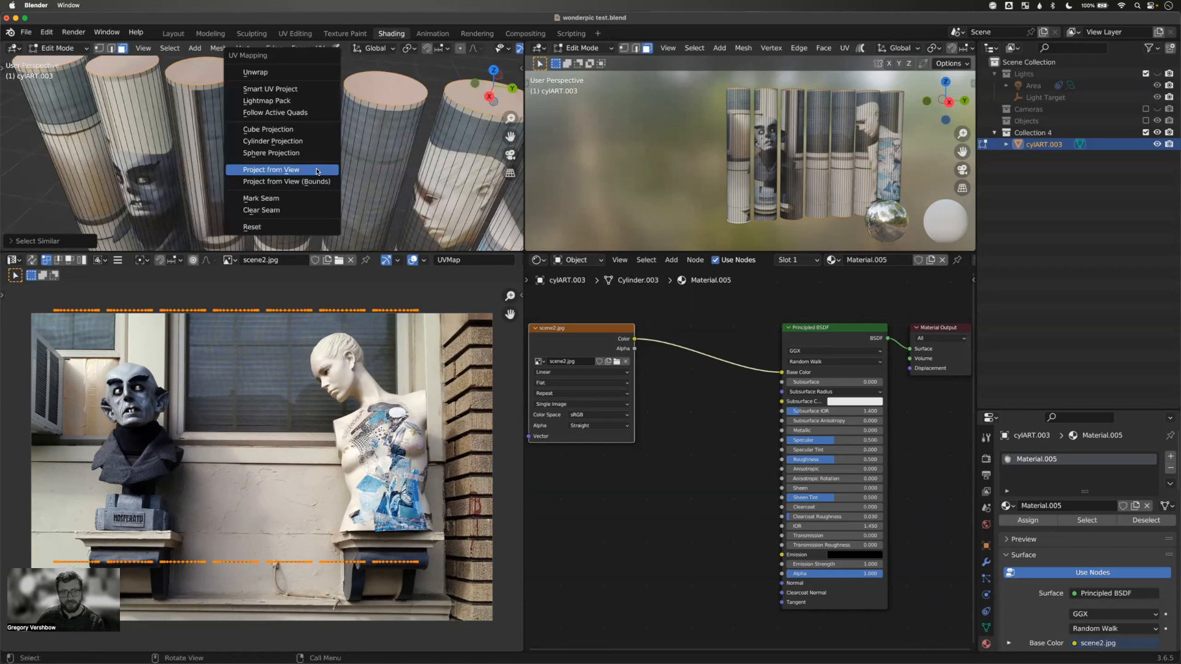
pyautogui.click(256, 73)
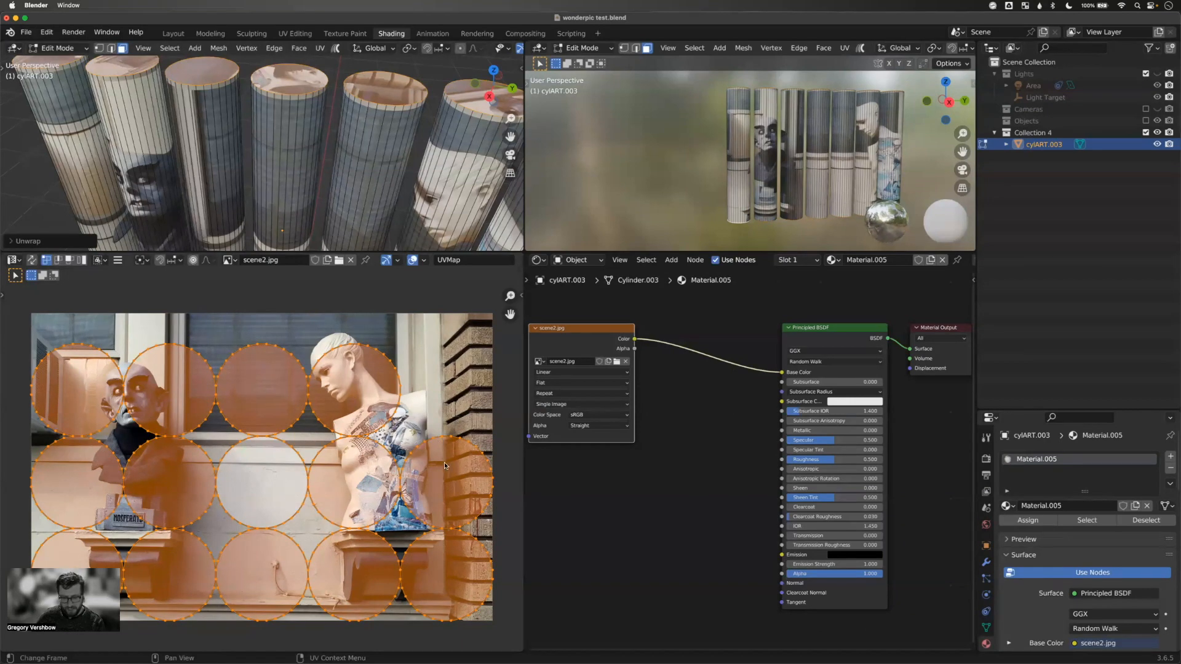
pyautogui.press('s')
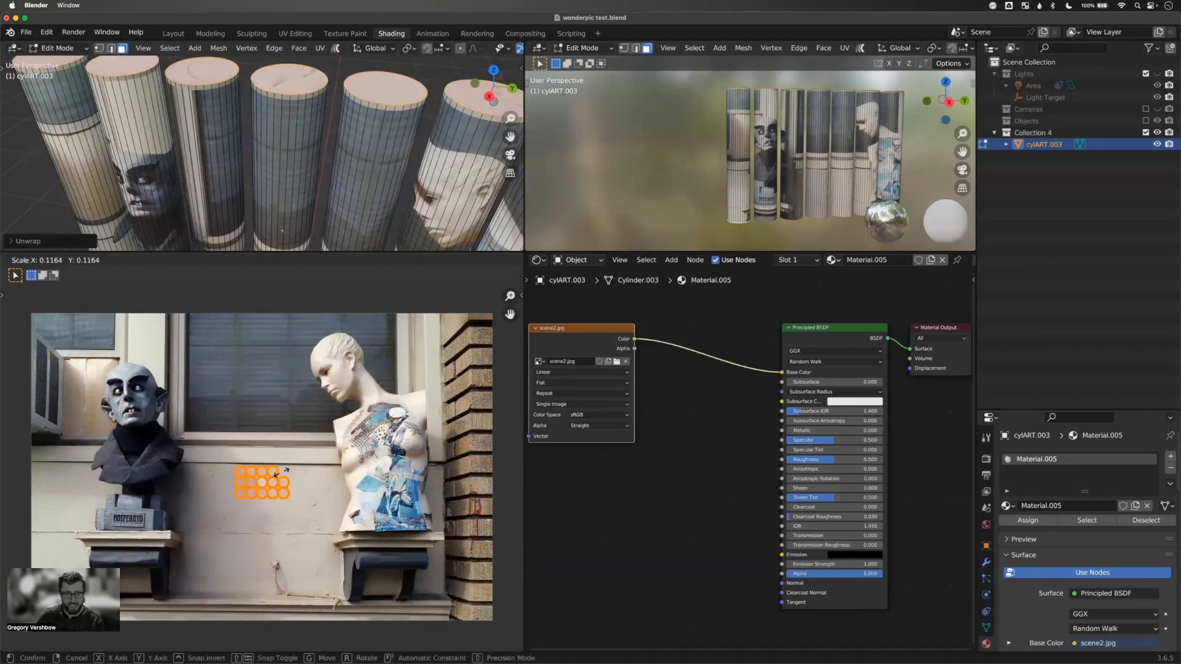
pyautogui.click(262, 486)
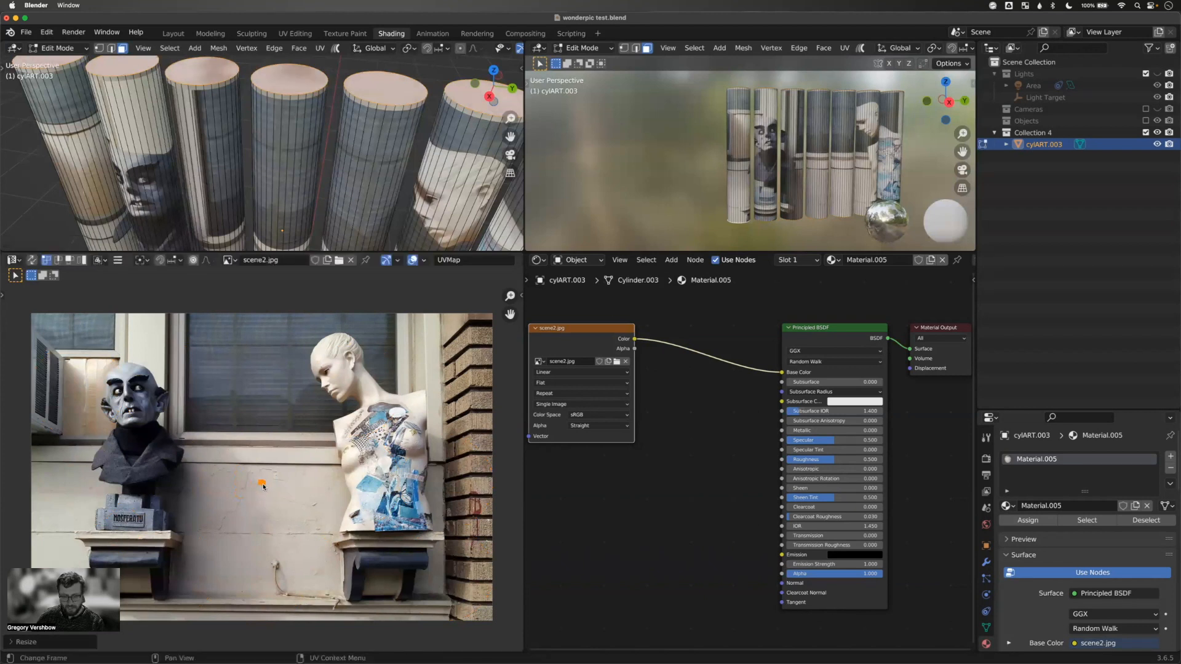
pyautogui.press('g')
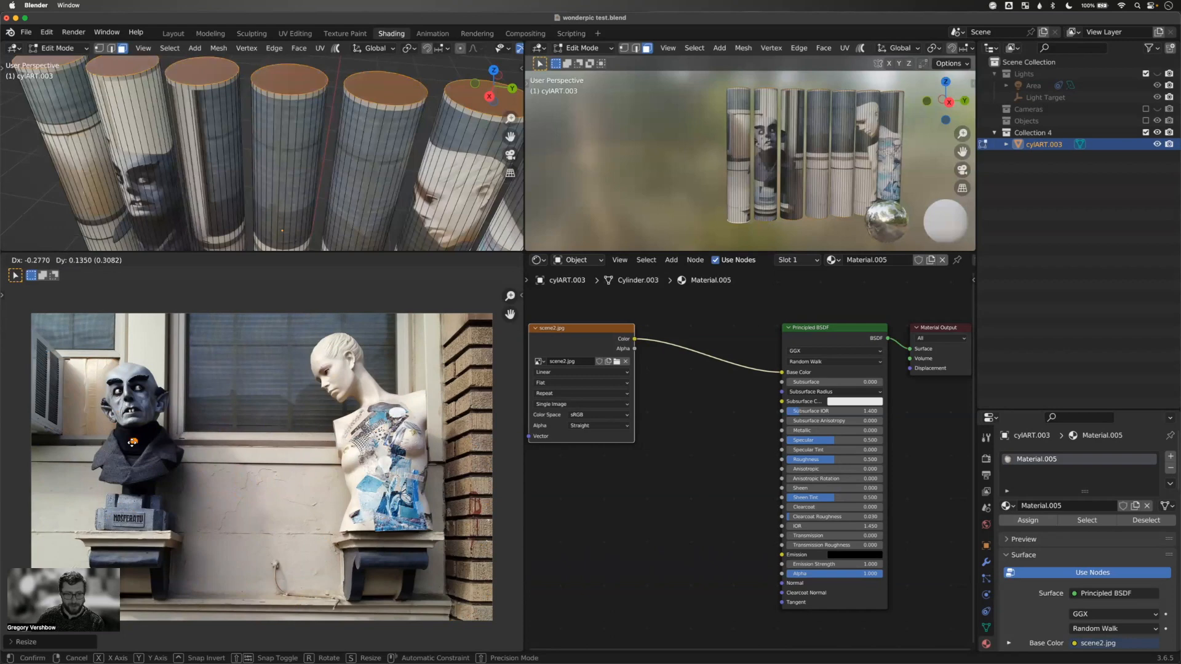
pyautogui.click(134, 443)
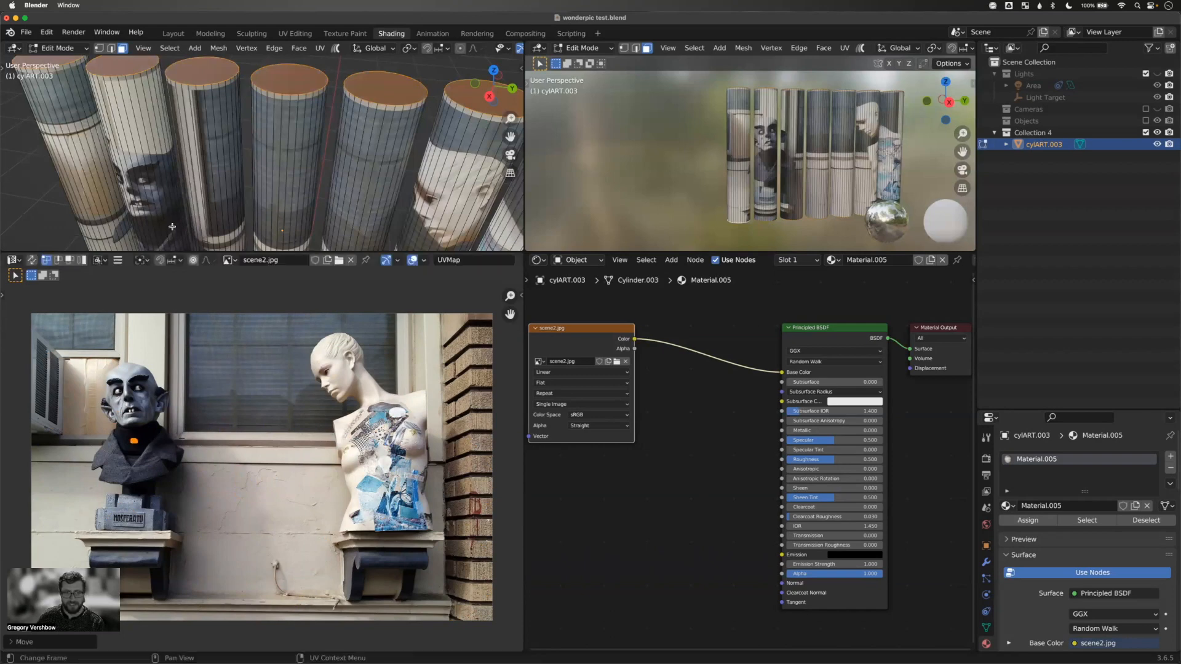
# - Return to Object Mode, switch to the Layout workspace and enable the Objects collection to show the cylinders within the room
pyautogui.moveTo(197, 184); pyautogui.dragTo(214, 159, button='middle')
pyautogui.press('Tab')
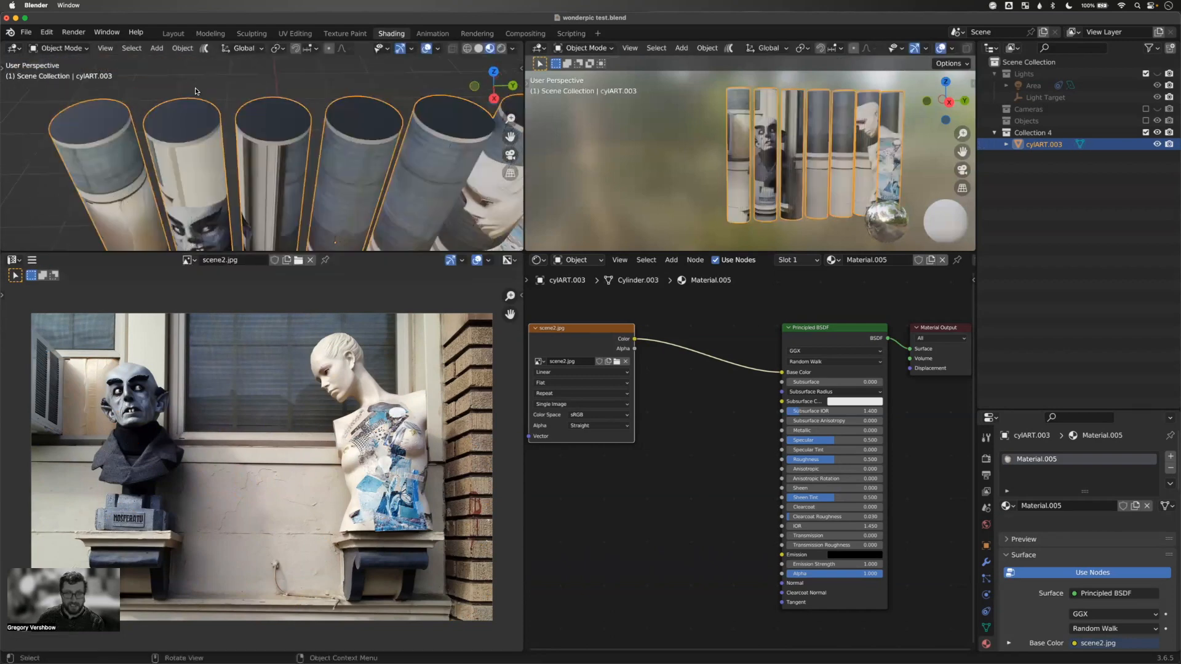
pyautogui.moveTo(195, 89)
pyautogui.mouseDown(button='middle')
pyautogui.moveTo(205, 172)
pyautogui.moveTo(180, 117)
pyautogui.moveTo(179, 211)
pyautogui.moveTo(188, 154)
pyautogui.moveTo(148, 146)
pyautogui.moveTo(196, 151)
pyautogui.mouseUp(button='middle')
pyautogui.click(172, 33)
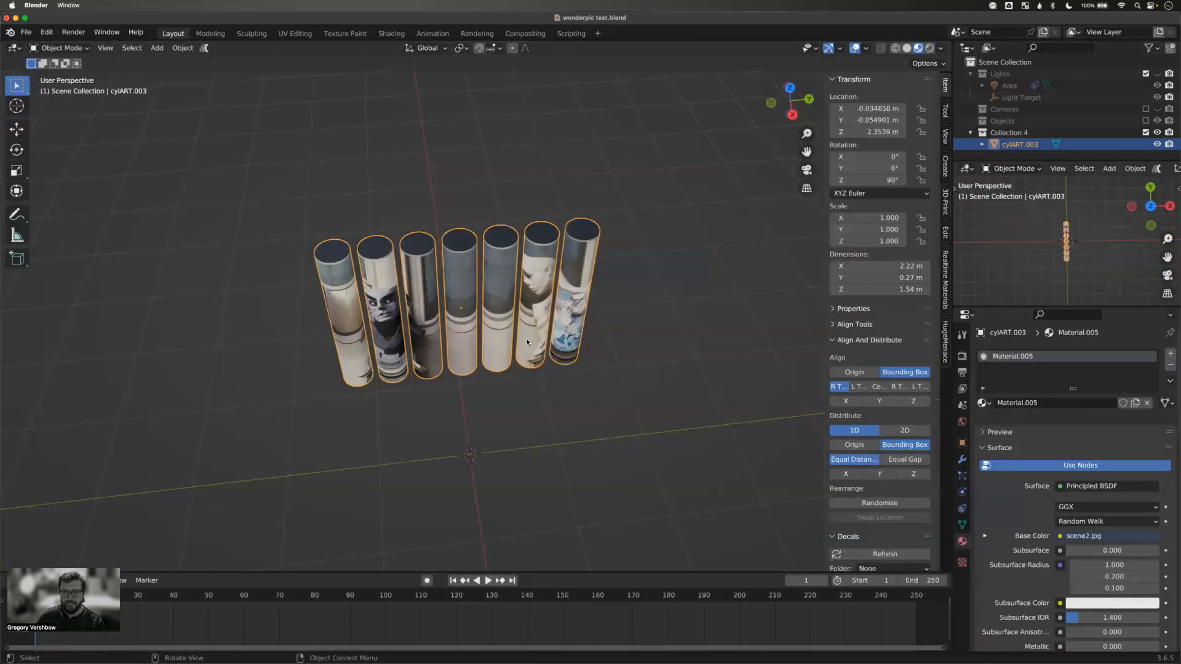
pyautogui.click(1145, 121)
pyautogui.press('KP_Decimal')
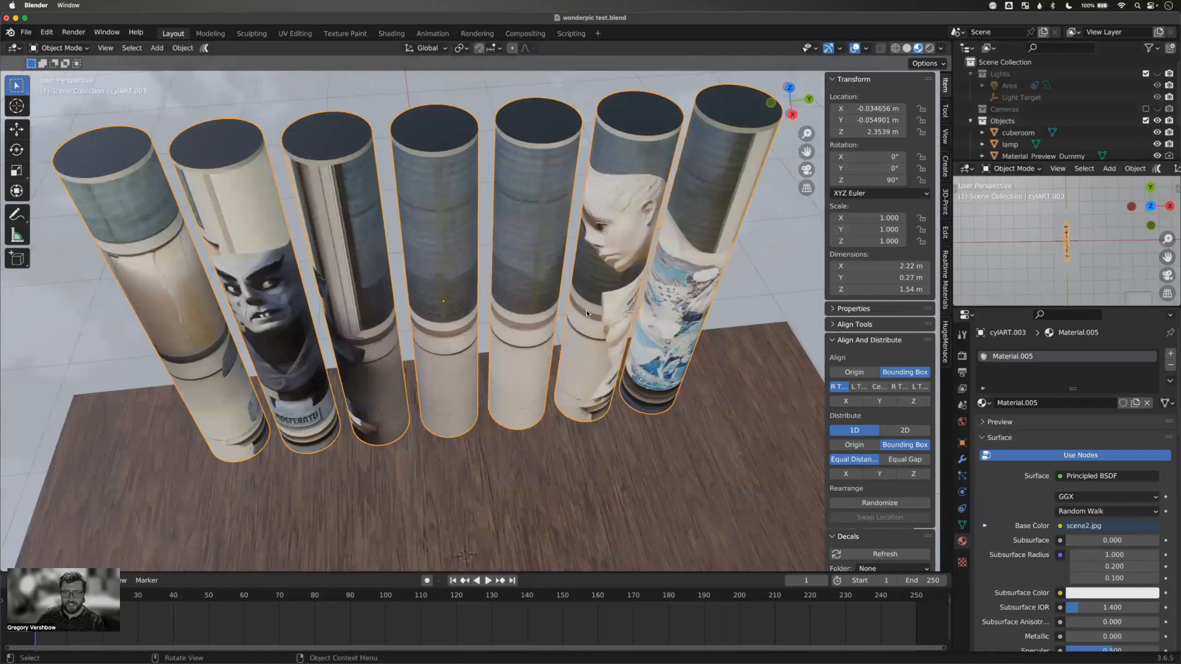
pyautogui.scroll(-7, 586, 311)
pyautogui.moveTo(570, 303); pyautogui.dragTo(311, 178, button='middle')
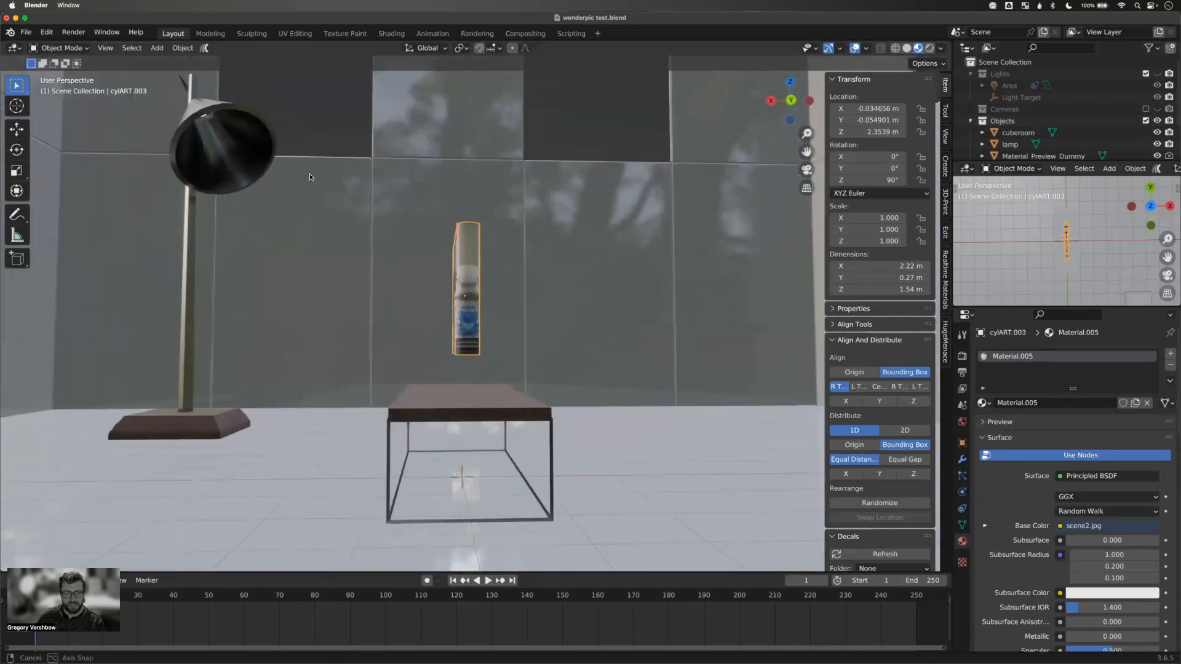
# - In Edit Mode, select the lamp's shade and its stand as linked parts to examine how the mesh is divided, and clear the selection
pyautogui.click(188, 275)
pyautogui.moveTo(187, 275); pyautogui.dragTo(165, 294, button='middle')
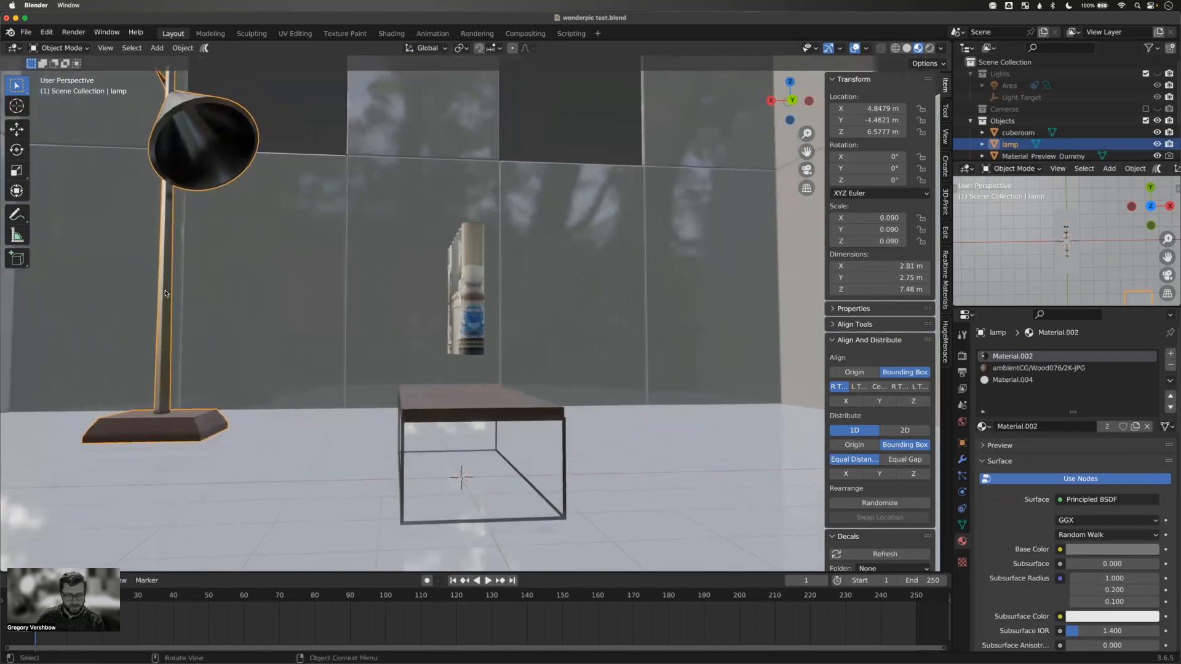
pyautogui.press('Tab')
pyautogui.press('l')
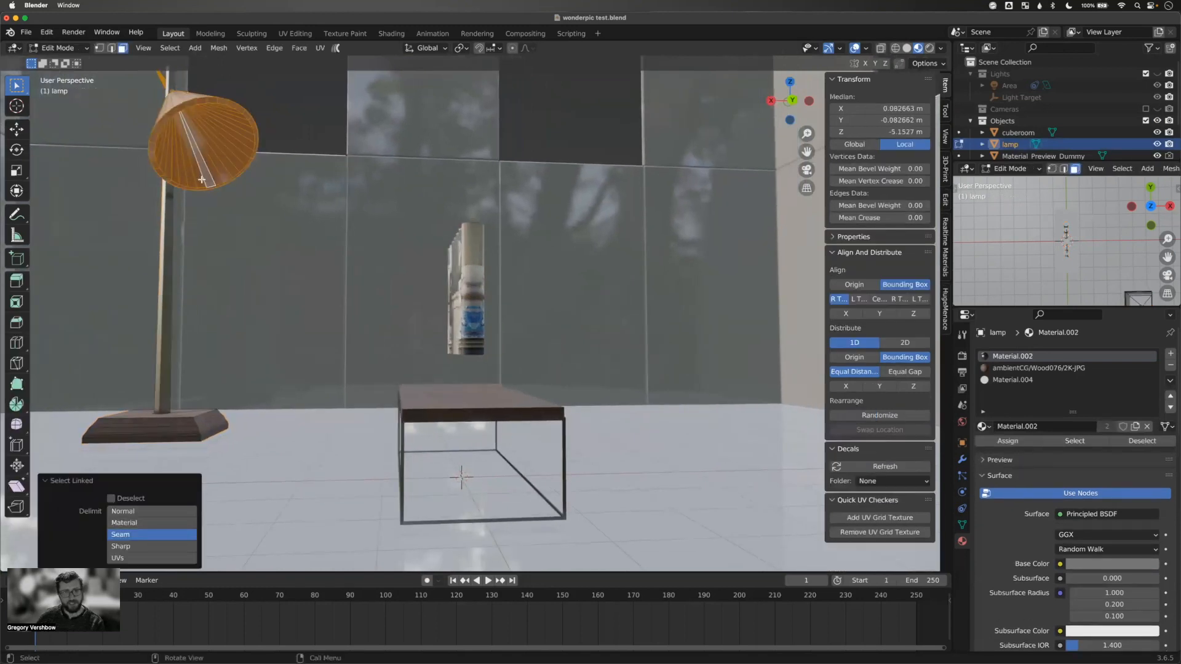
pyautogui.moveTo(216, 238); pyautogui.dragTo(206, 259, button='middle')
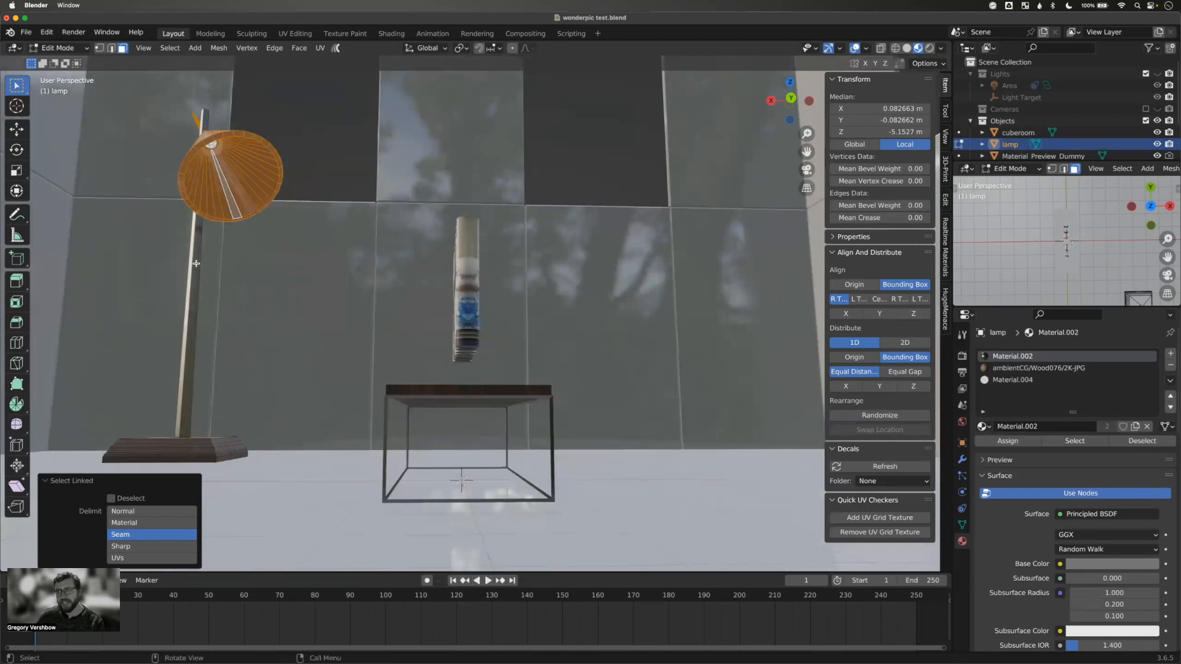
pyautogui.press('l')
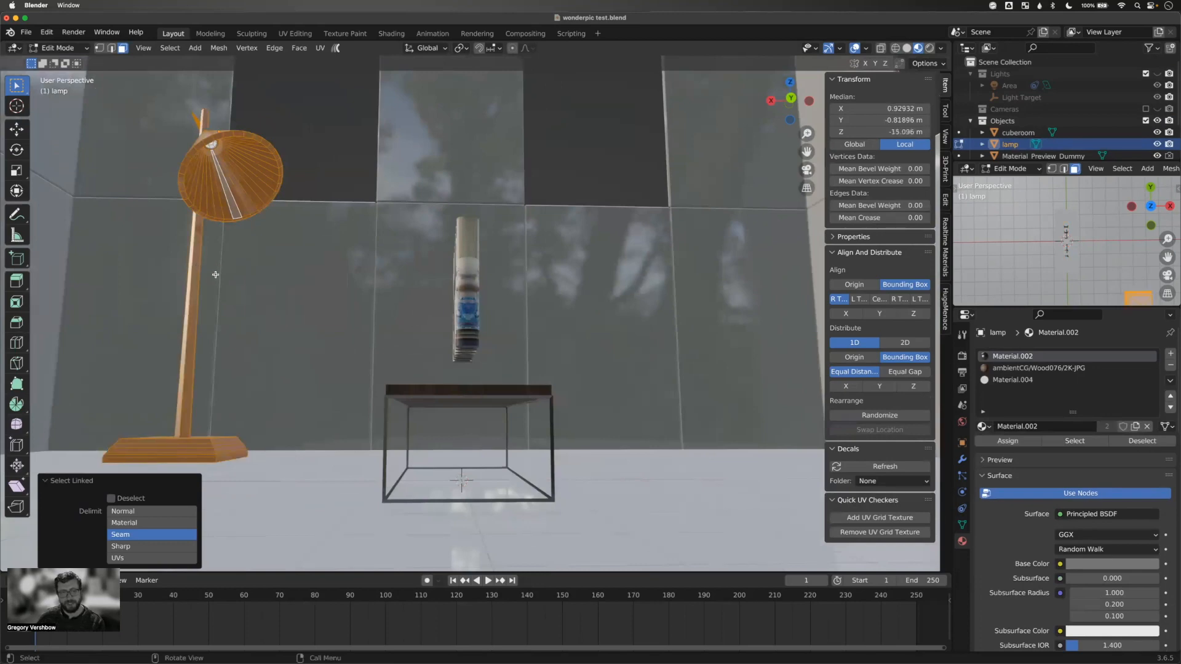
pyautogui.scroll(4, 211, 274)
pyautogui.scroll(-3, 213, 266)
pyautogui.scroll(8, 190, 251)
pyautogui.scroll(-9, 203, 251)
pyautogui.scroll(2, 229, 253)
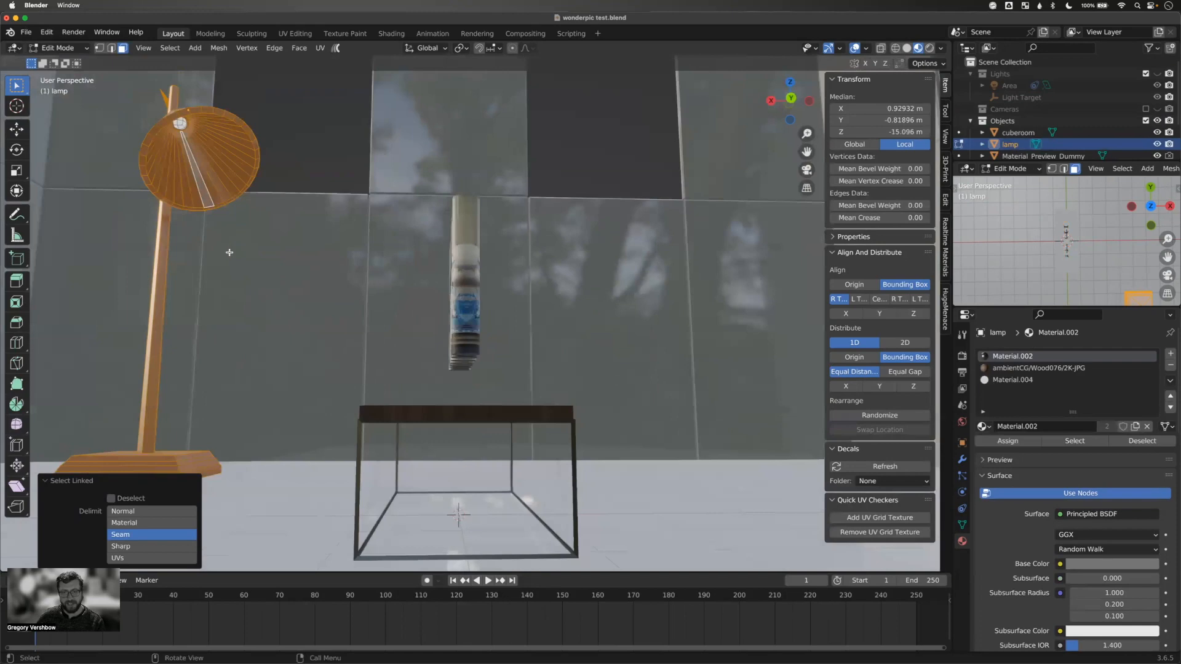
pyautogui.scroll(-1, 228, 254)
pyautogui.scroll(-2, 227, 254)
pyautogui.click(242, 287)
# - Select the table's entire mesh in Edit Mode and separate it by loose parts
pyautogui.moveTo(258, 297); pyautogui.dragTo(387, 318, button='middle')
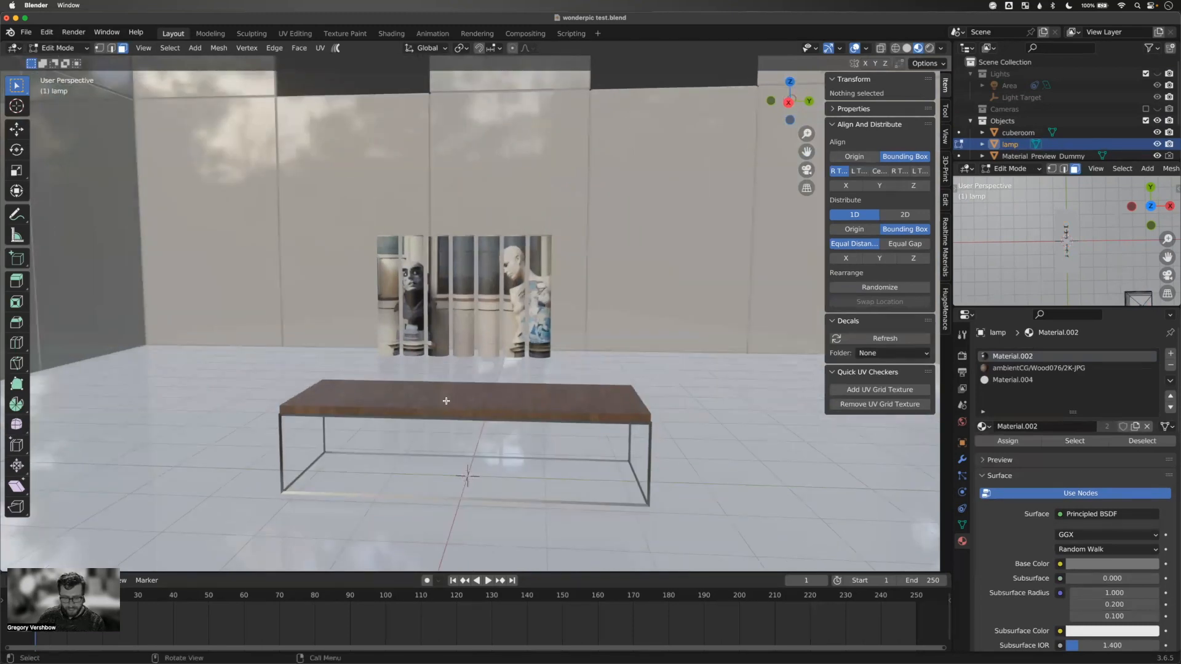
pyautogui.press('Tab')
pyautogui.click(420, 422)
pyautogui.press('Tab')
pyautogui.press('a')
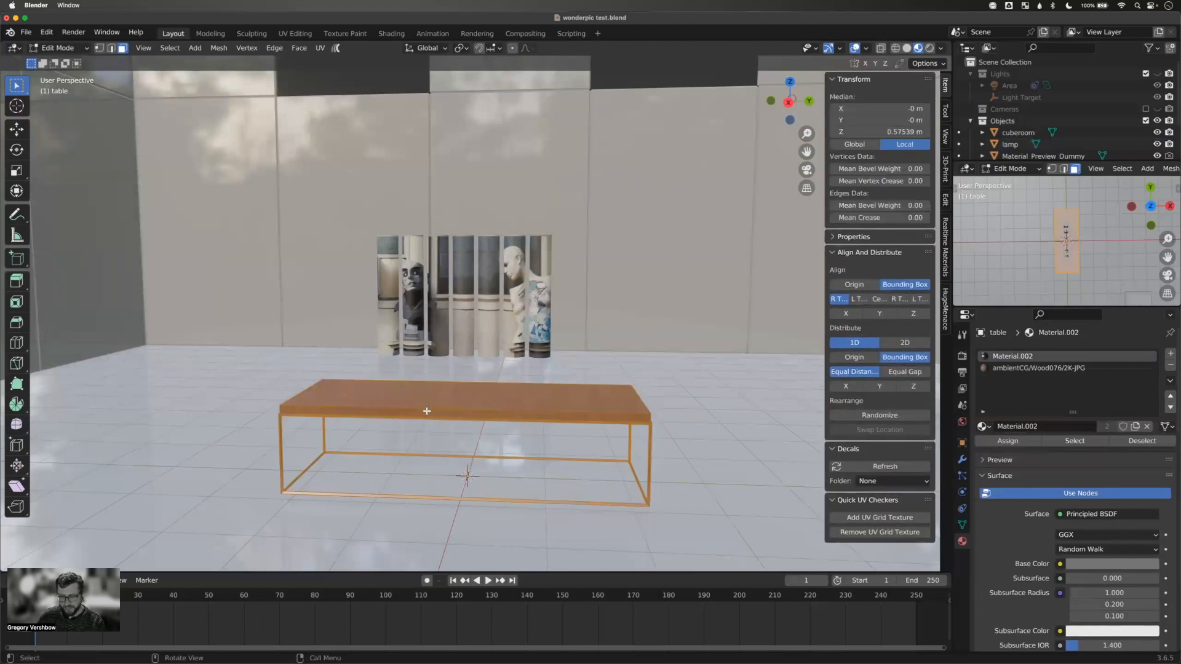
pyautogui.press('p')
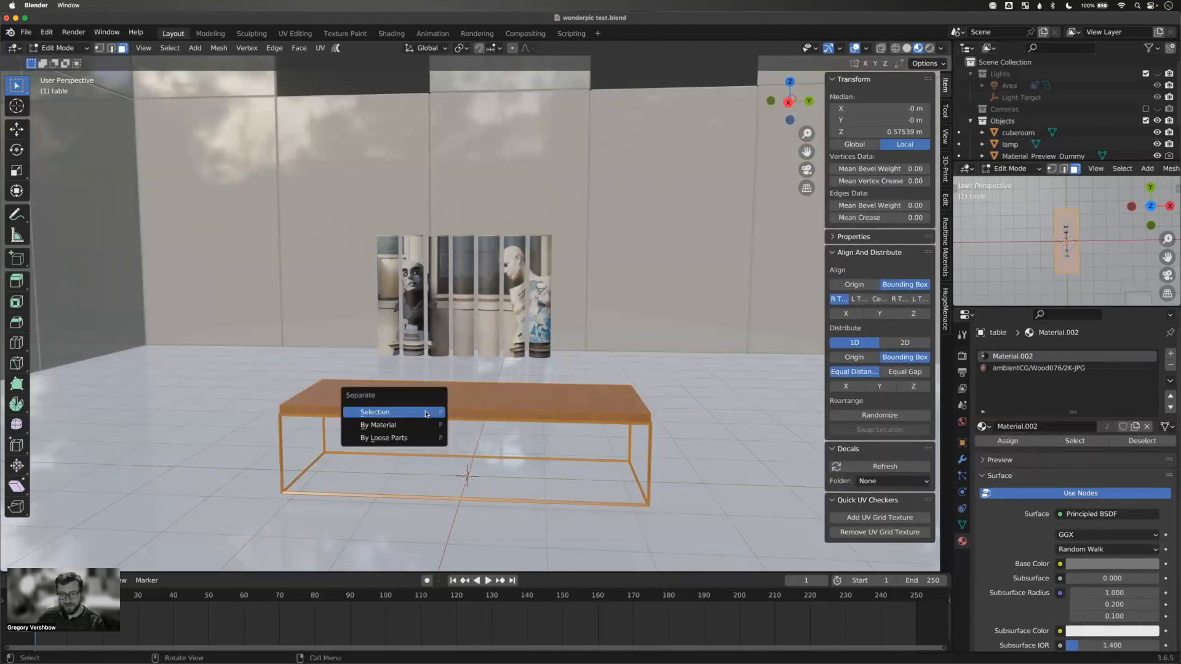
pyautogui.click(415, 438)
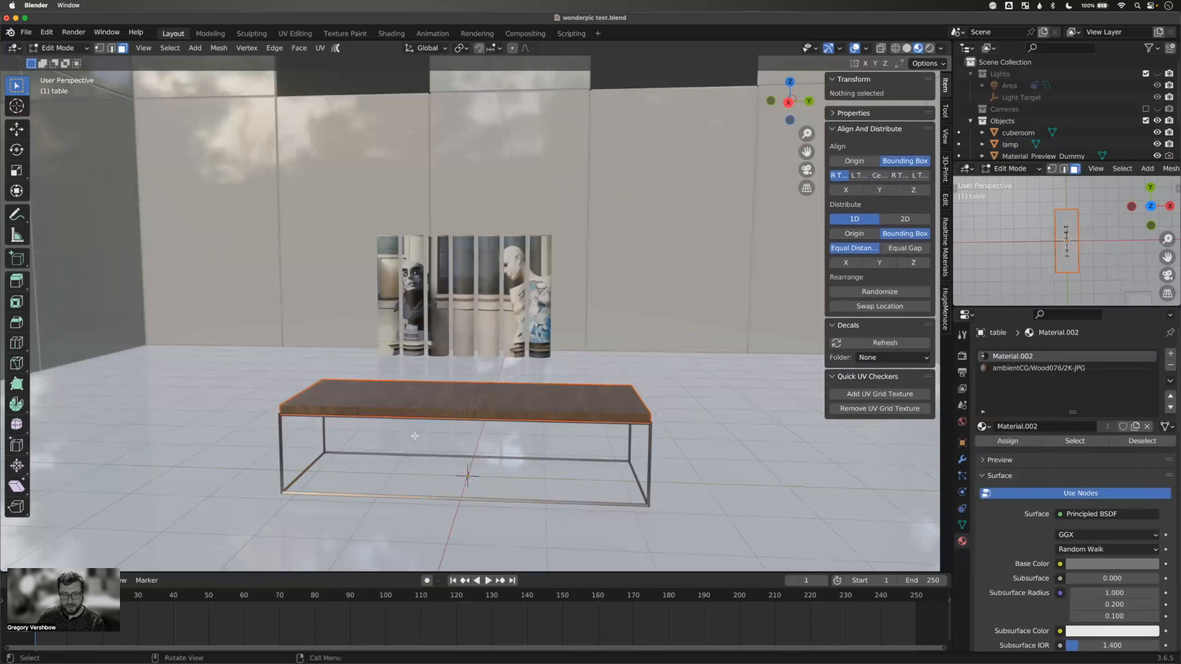
# - Return to Object Mode and check the separation by test-moving the tabletop and the wire frame, cancelling each move
pyautogui.press('Tab')
pyautogui.click(398, 410)
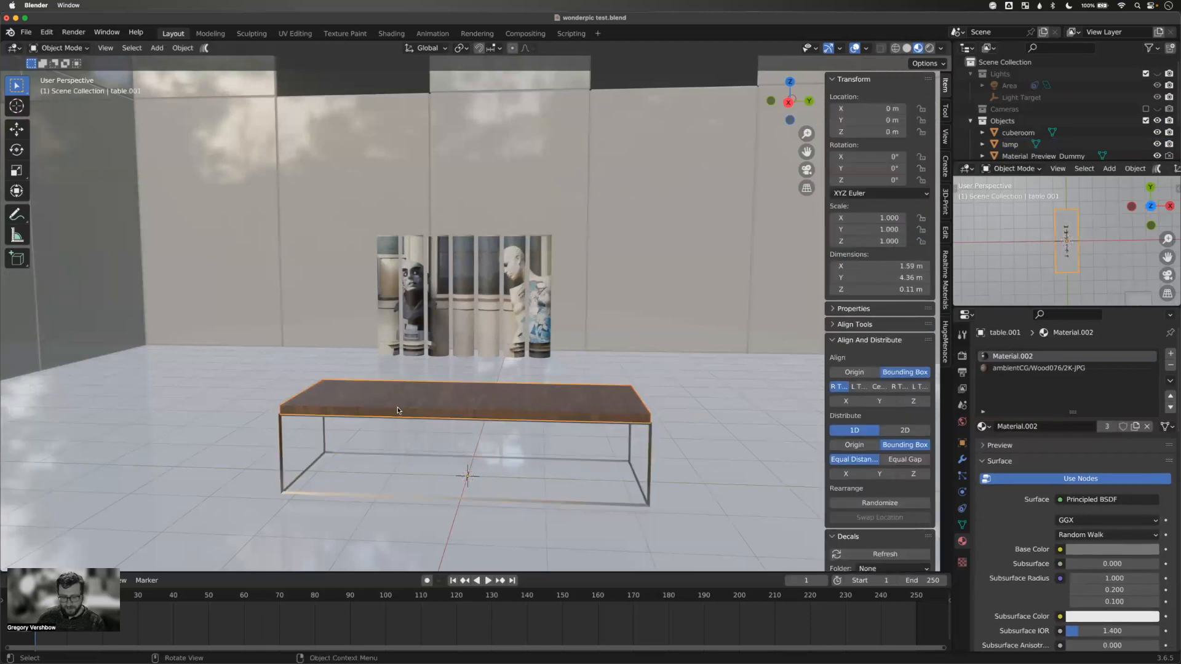
pyautogui.press('g')
pyautogui.press('Escape')
pyautogui.keyDown('shift'); pyautogui.click(366, 490); pyautogui.keyUp('shift')
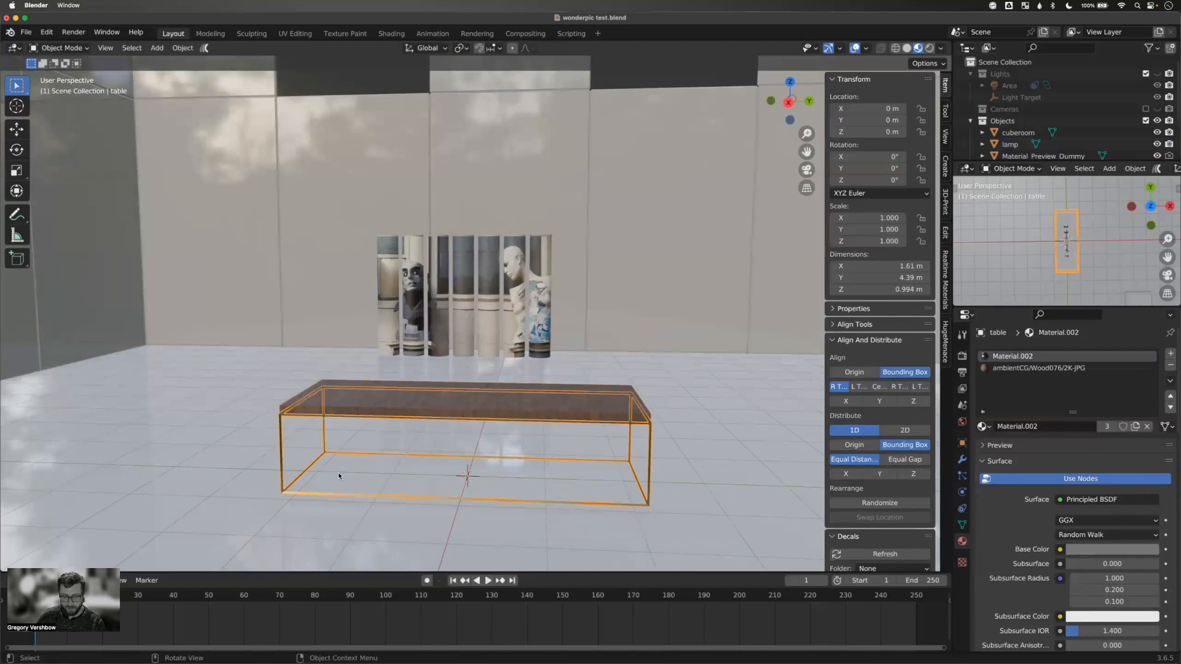
pyautogui.press('g')
pyautogui.press('Escape')
# - Select the frame and tabletop together, test-move and cancel, and reselect only the tabletop
pyautogui.moveTo(431, 433); pyautogui.dragTo(470, 431, button='middle')
pyautogui.click(443, 449)
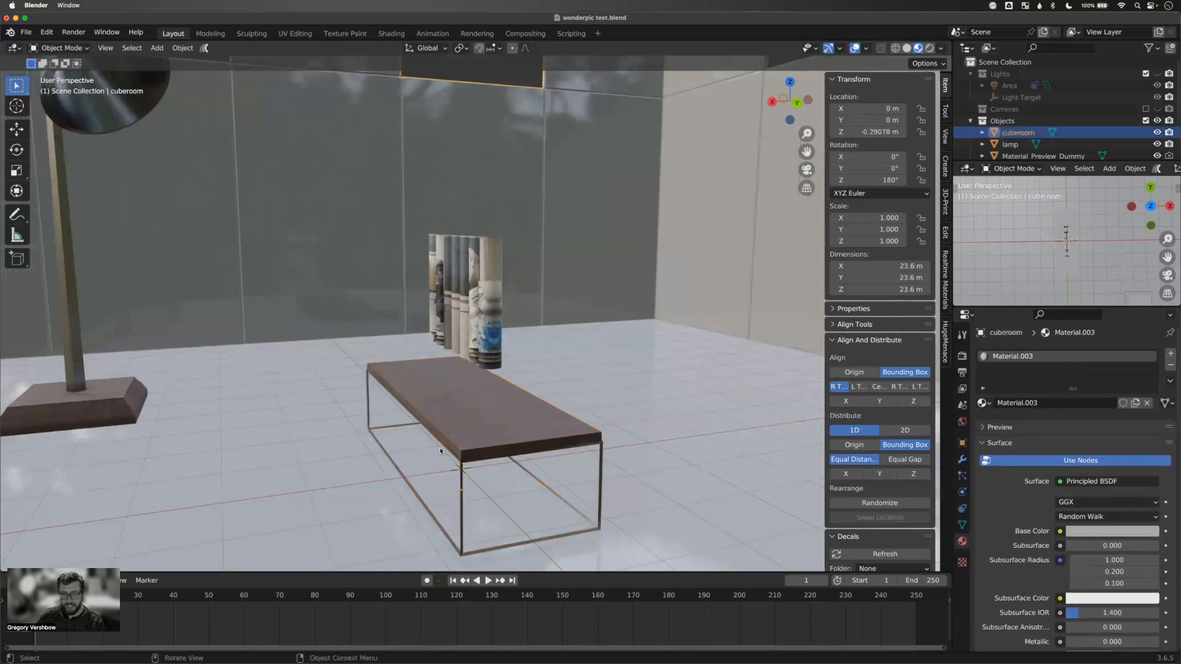
pyautogui.click(442, 448)
pyautogui.keyDown('shift'); pyautogui.click(447, 440); pyautogui.keyUp('shift')
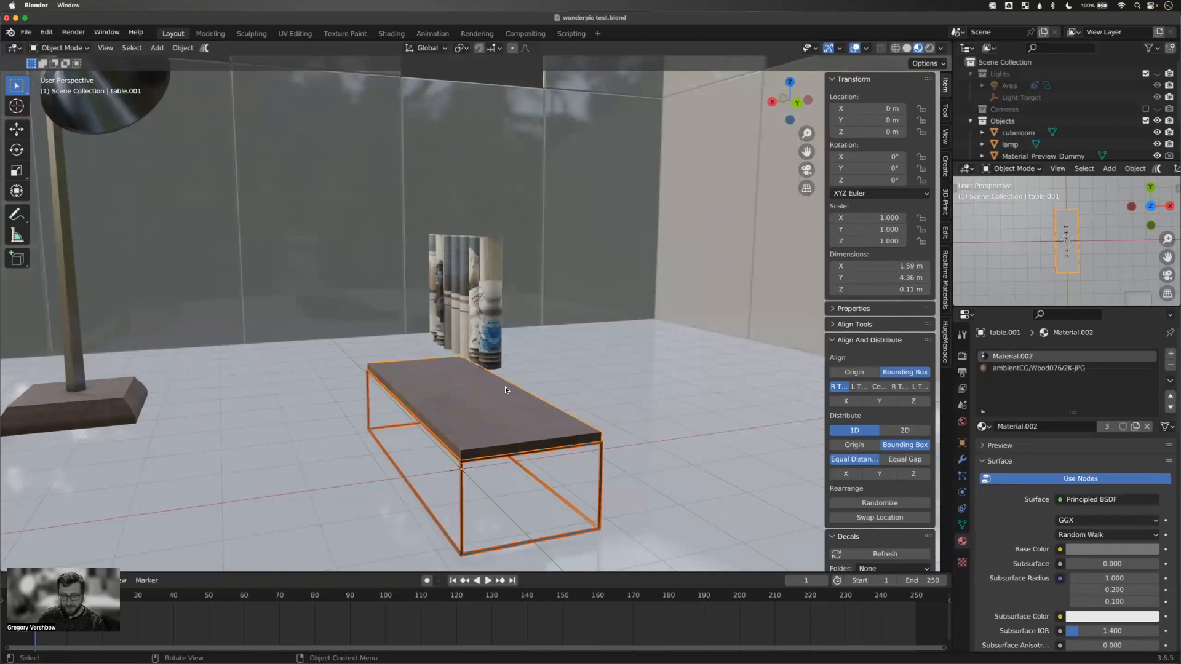
pyautogui.press('g')
pyautogui.press('Escape')
pyautogui.click(586, 384)
pyautogui.click(540, 426)
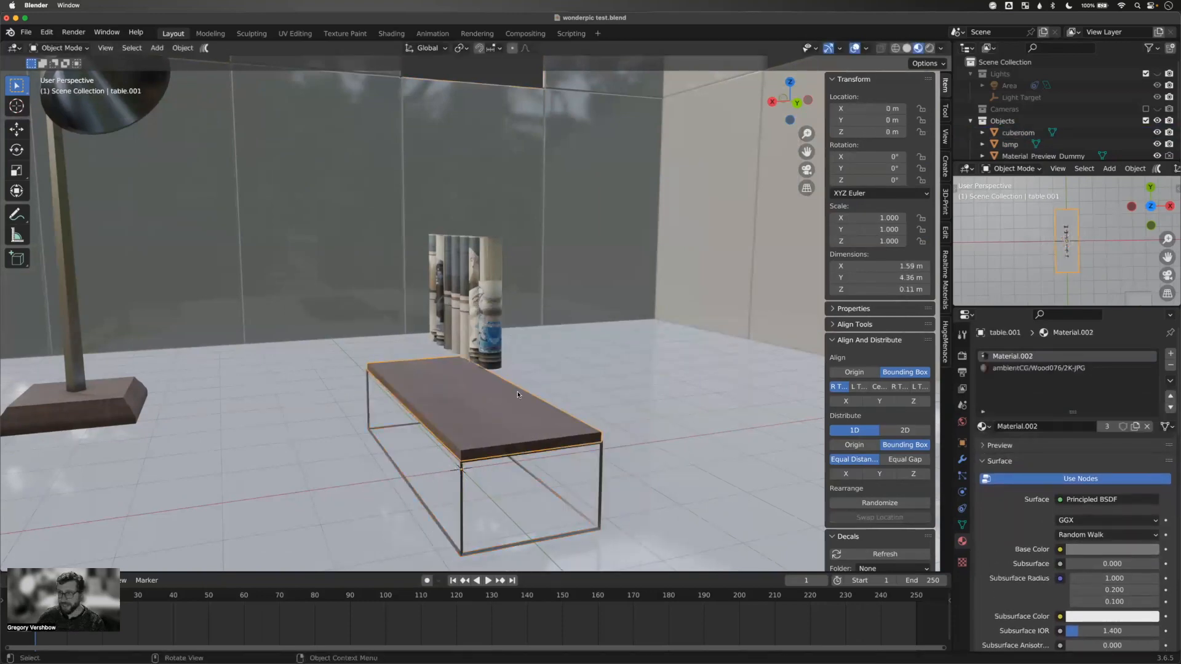
pyautogui.moveTo(504, 405); pyautogui.dragTo(529, 400, button='middle')
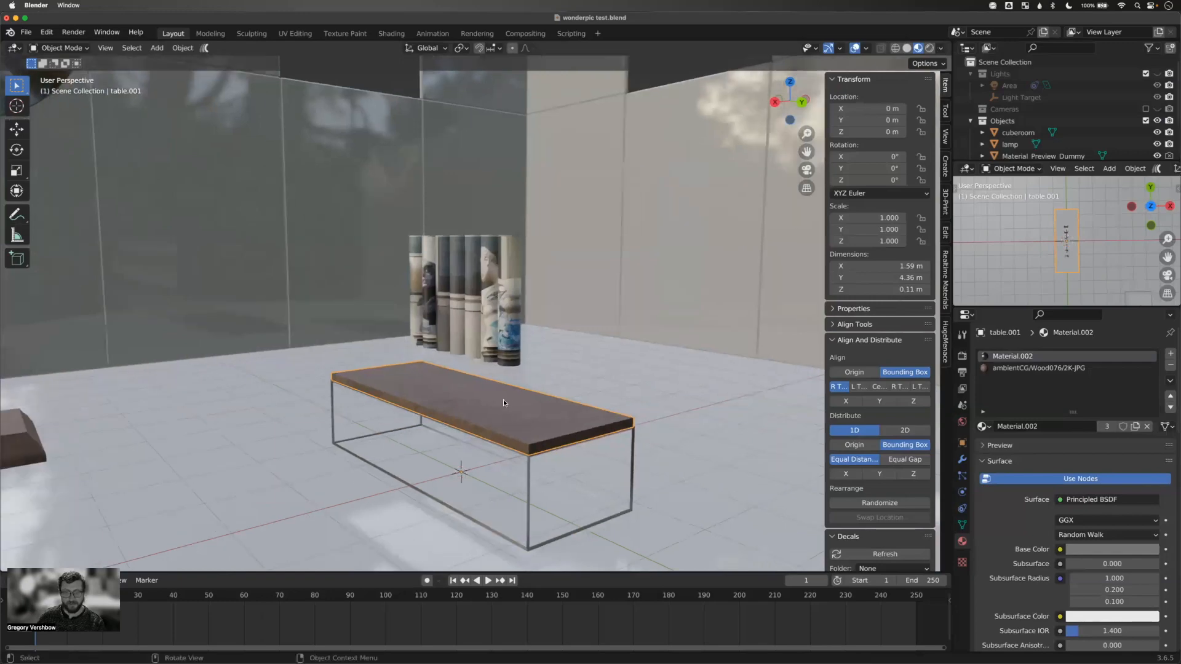
pyautogui.scroll(5, 504, 401)
pyautogui.scroll(-10, 488, 405)
pyautogui.scroll(8, 488, 405)
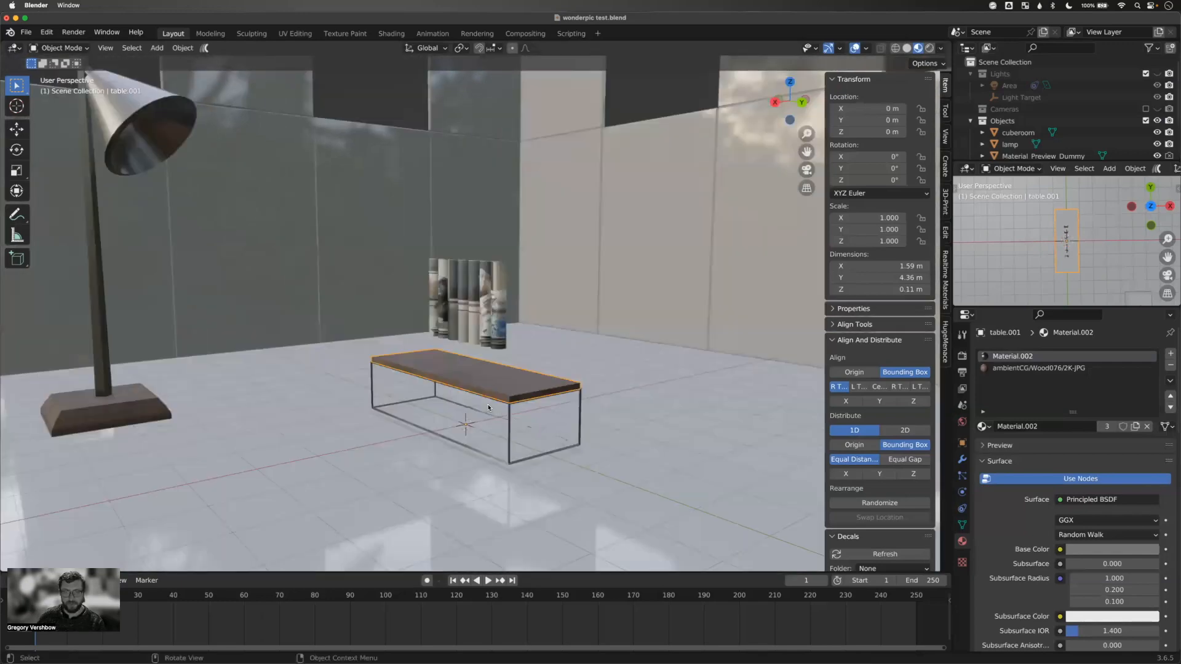
pyautogui.scroll(-8, 489, 407)
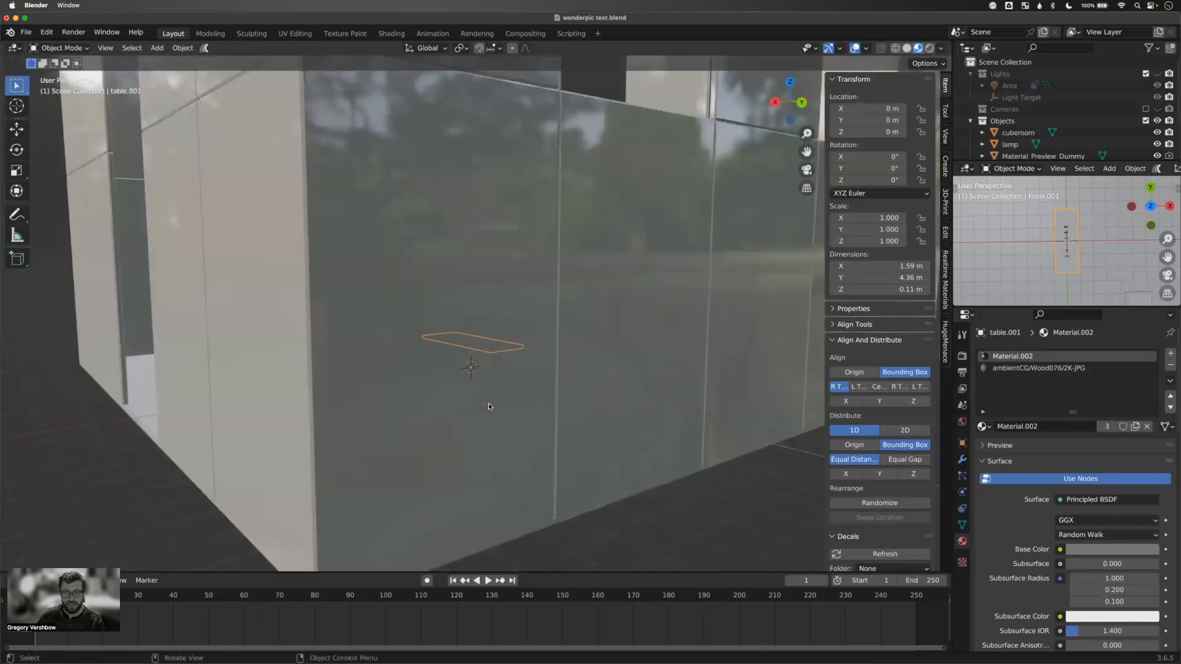
# - Select the joined art cylinders above the table and separate their whole mesh by loose parts
pyautogui.moveTo(474, 409); pyautogui.dragTo(403, 385, button='middle')
pyautogui.scroll(3, 369, 372)
pyautogui.scroll(-3, 369, 372)
pyautogui.scroll(4, 362, 372)
pyautogui.click(477, 312)
pyautogui.scroll(-2, 478, 312)
pyautogui.scroll(2, 478, 312)
pyautogui.scroll(7, 474, 308)
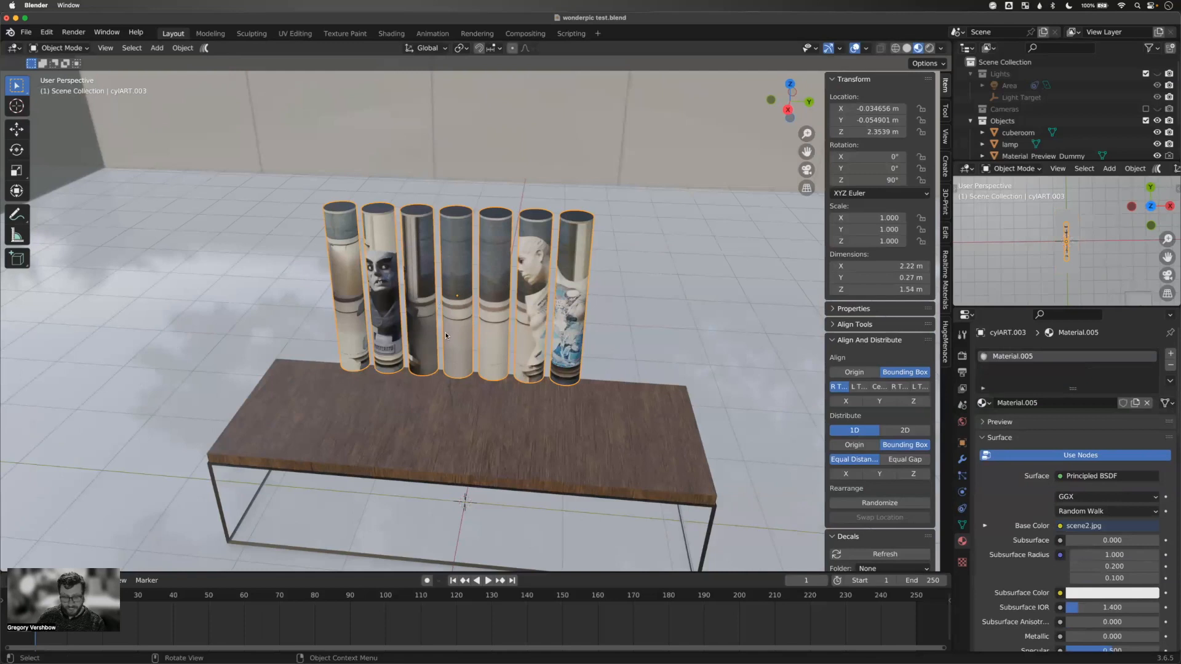
pyautogui.press('Tab')
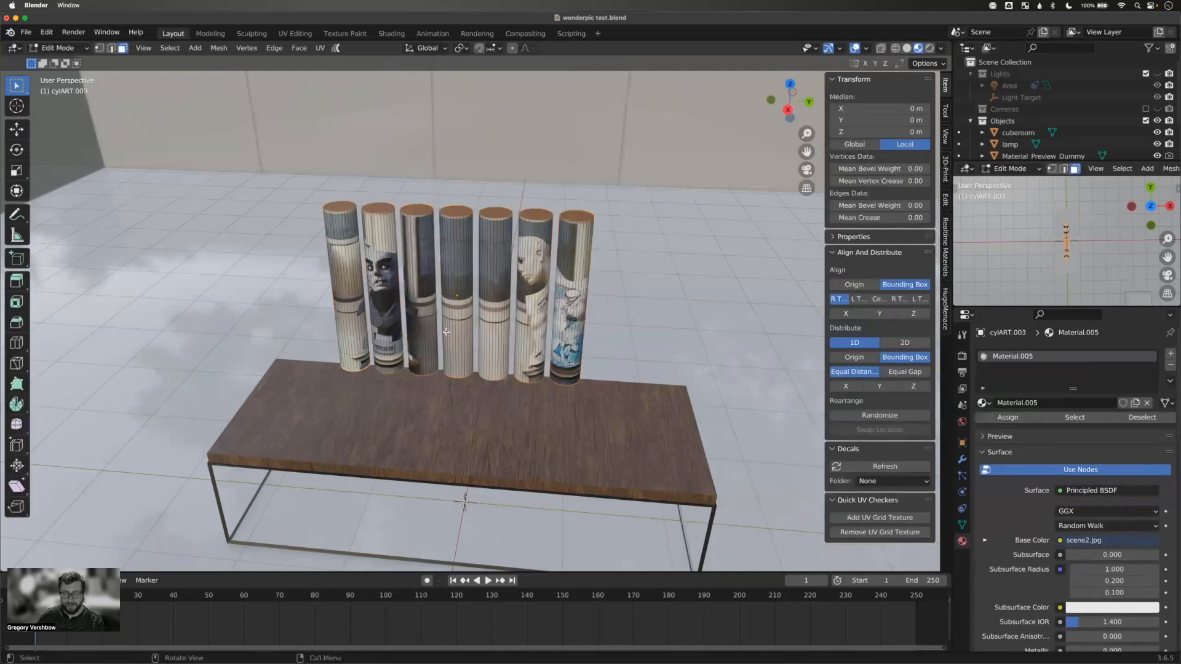
pyautogui.press('a')
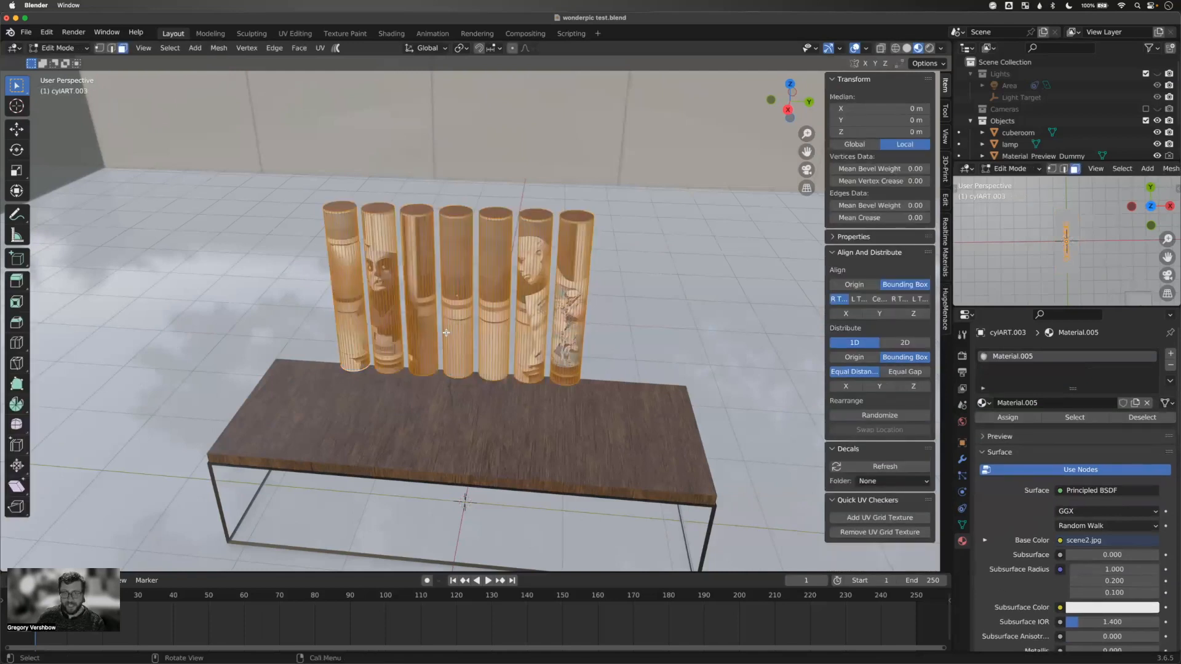
pyautogui.press('p')
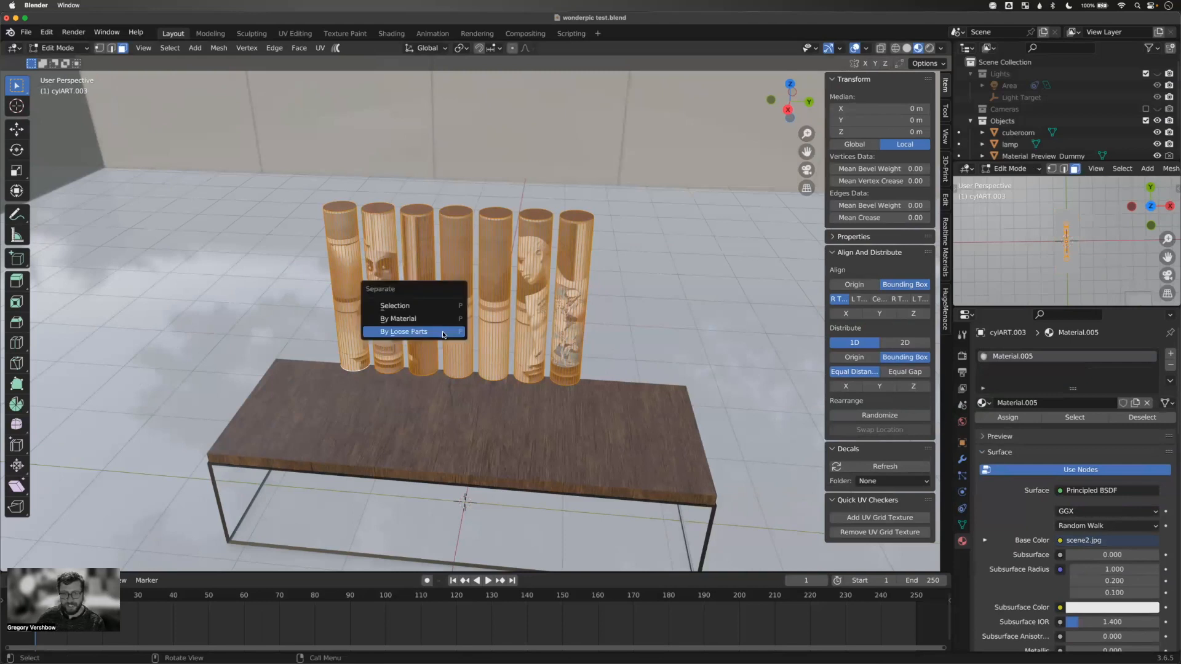
pyautogui.click(444, 334)
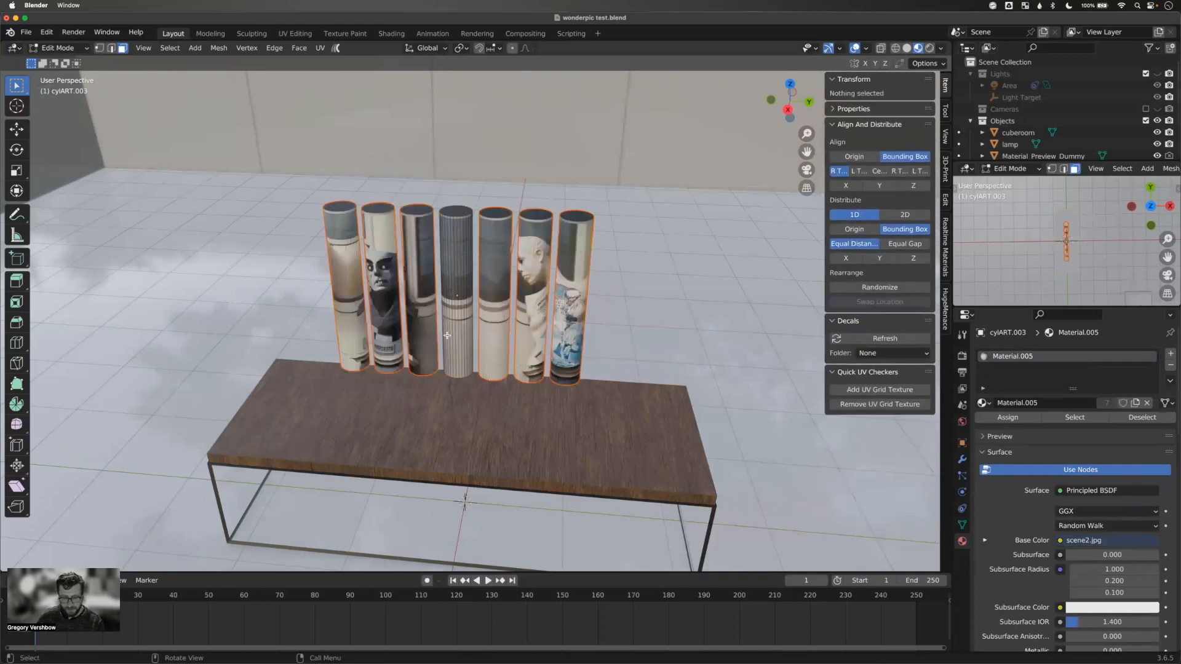
# - Return to Object Mode and select several cylinders one at a time to check that each is its own object
pyautogui.press('Tab')
pyautogui.click(393, 301)
pyautogui.click(423, 303)
pyautogui.click(491, 305)
pyautogui.click(551, 306)
pyautogui.click(565, 306)
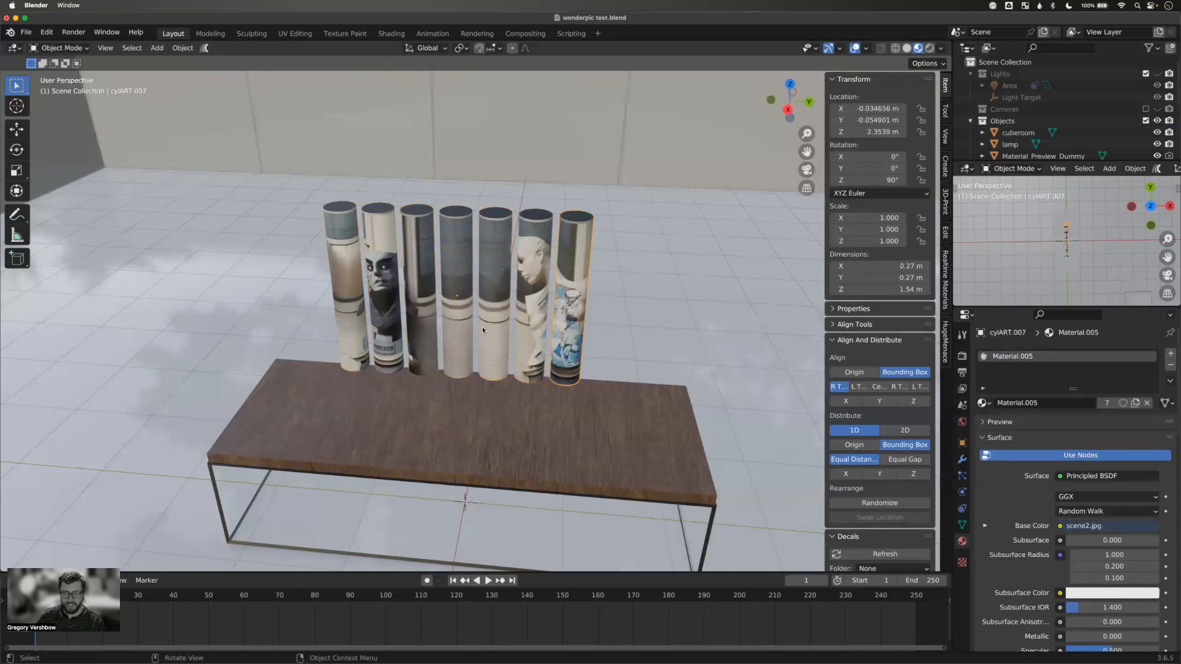
# - Select all seven cylinders and set their origins with Origin to Geometry
pyautogui.keyDown('shift'); pyautogui.click(347, 287); pyautogui.keyUp('shift')
pyautogui.keyDown('shift'); pyautogui.click(379, 289); pyautogui.keyUp('shift')
pyautogui.keyDown('shift'); pyautogui.click(417, 290); pyautogui.keyUp('shift')
pyautogui.keyDown('shift'); pyautogui.click(453, 286); pyautogui.keyUp('shift')
pyautogui.keyDown('shift'); pyautogui.click(495, 284); pyautogui.keyUp('shift')
pyautogui.keyDown('shift'); pyautogui.click(522, 280); pyautogui.keyUp('shift')
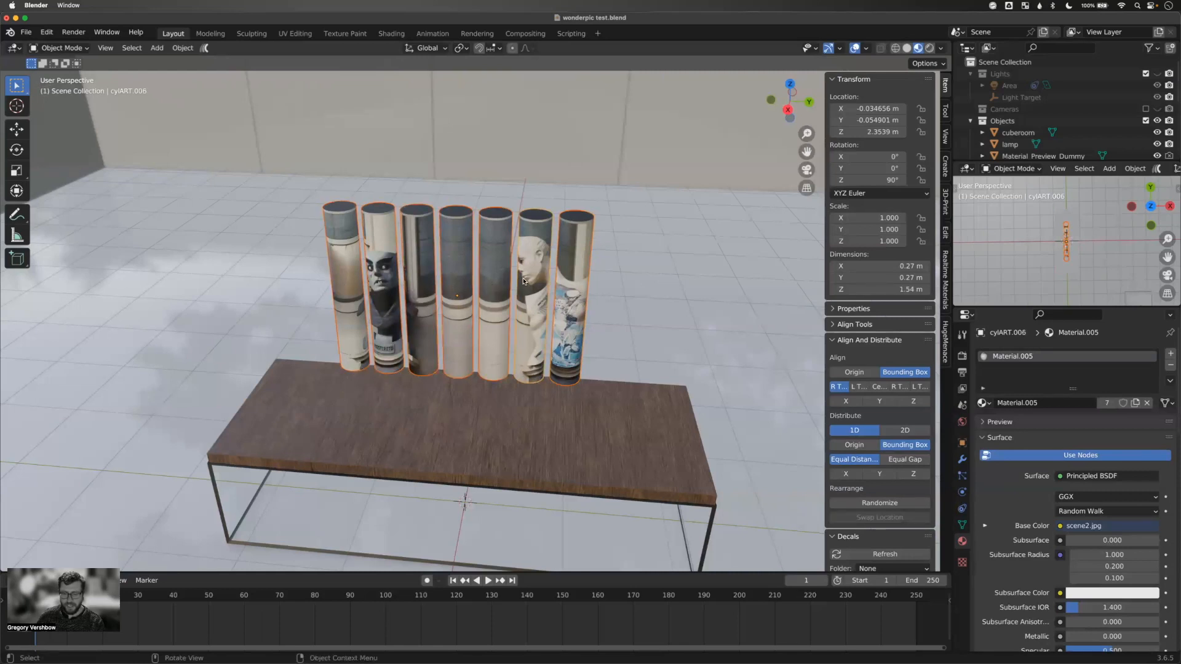
pyautogui.rightClick(524, 283)
pyautogui.moveTo(492, 345)
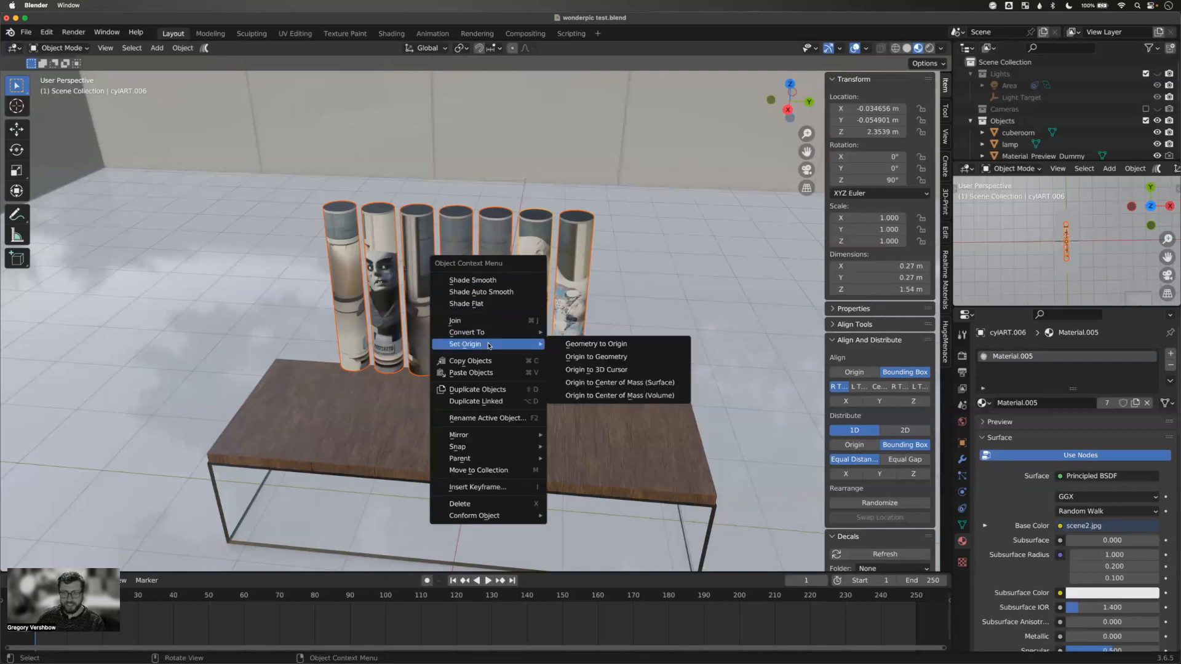
pyautogui.click(587, 358)
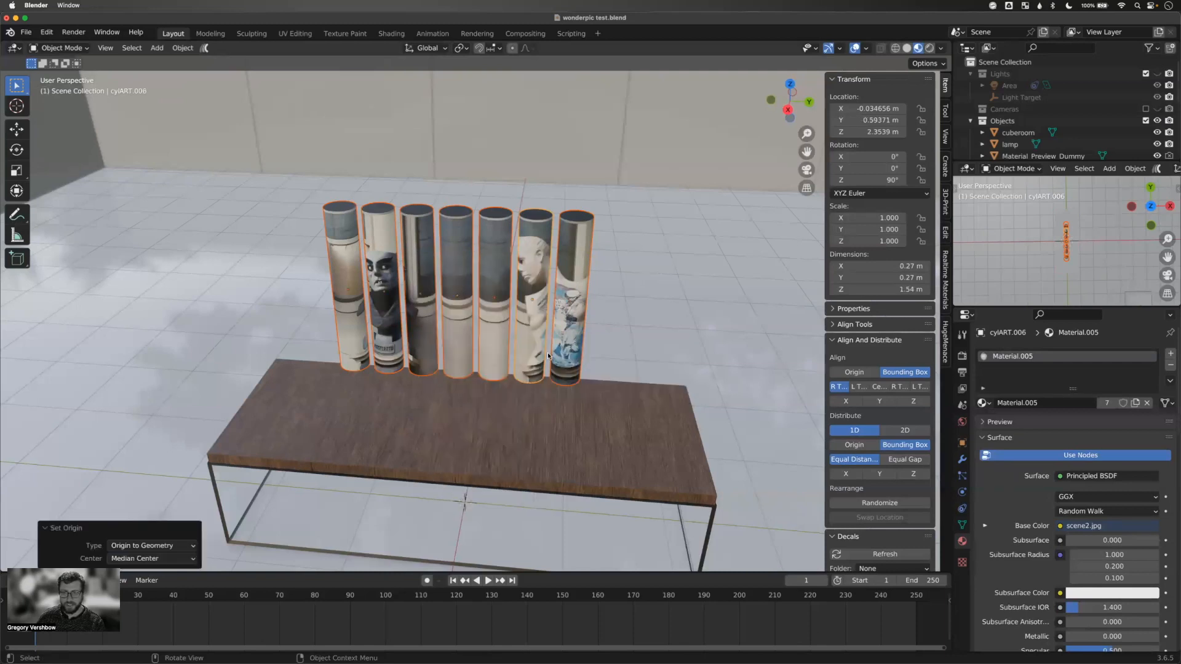
# - Select the separated wooden tabletop and rename it "table top"
pyautogui.click(469, 419)
pyautogui.keyDown('shift'); pyautogui.moveTo(470, 431); pyautogui.dragTo(465, 337, button='middle'); pyautogui.keyUp('shift')
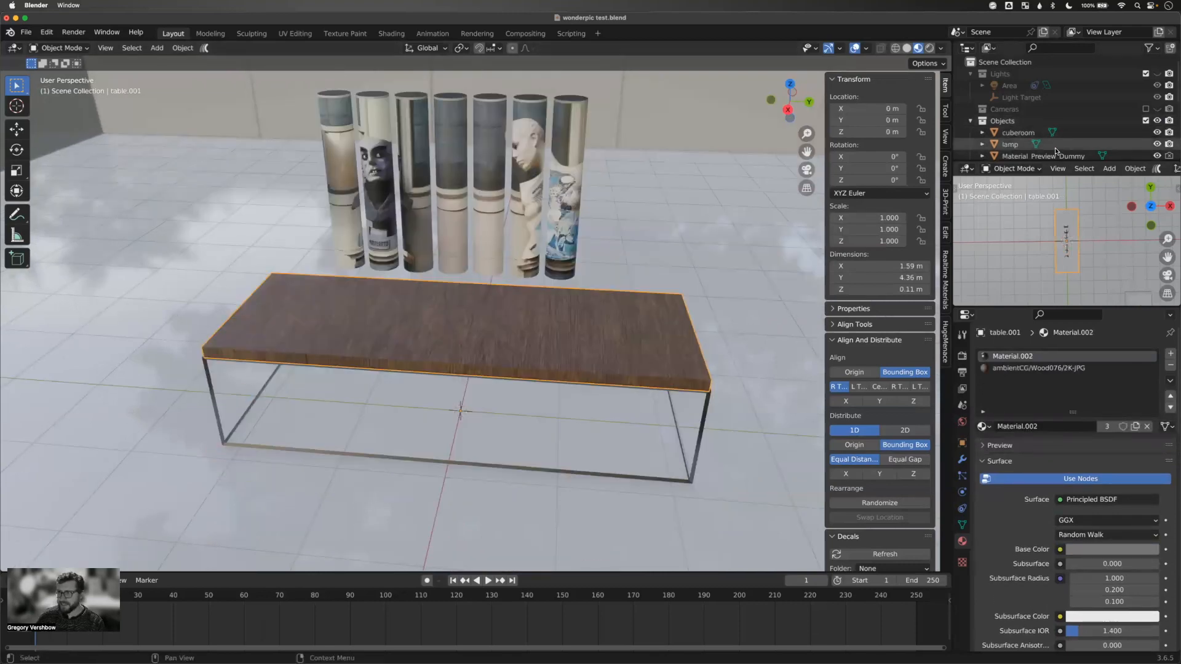
pyautogui.scroll(-3, 1012, 137)
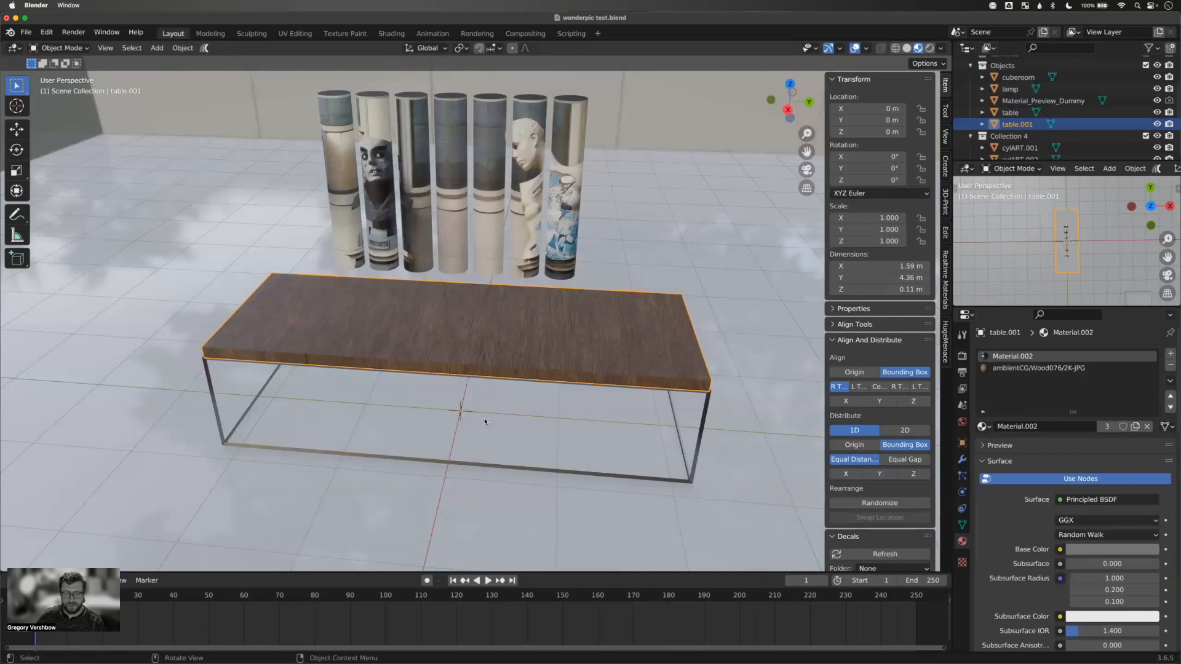
pyautogui.doubleClick(1025, 125)
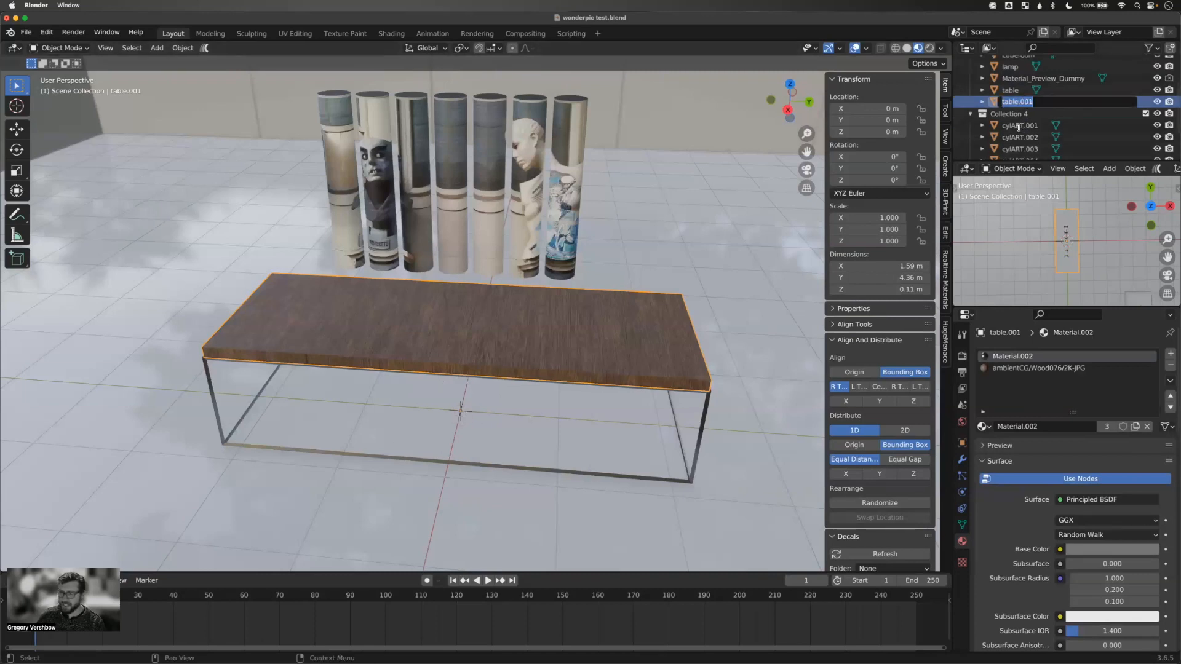
pyautogui.write('tab')
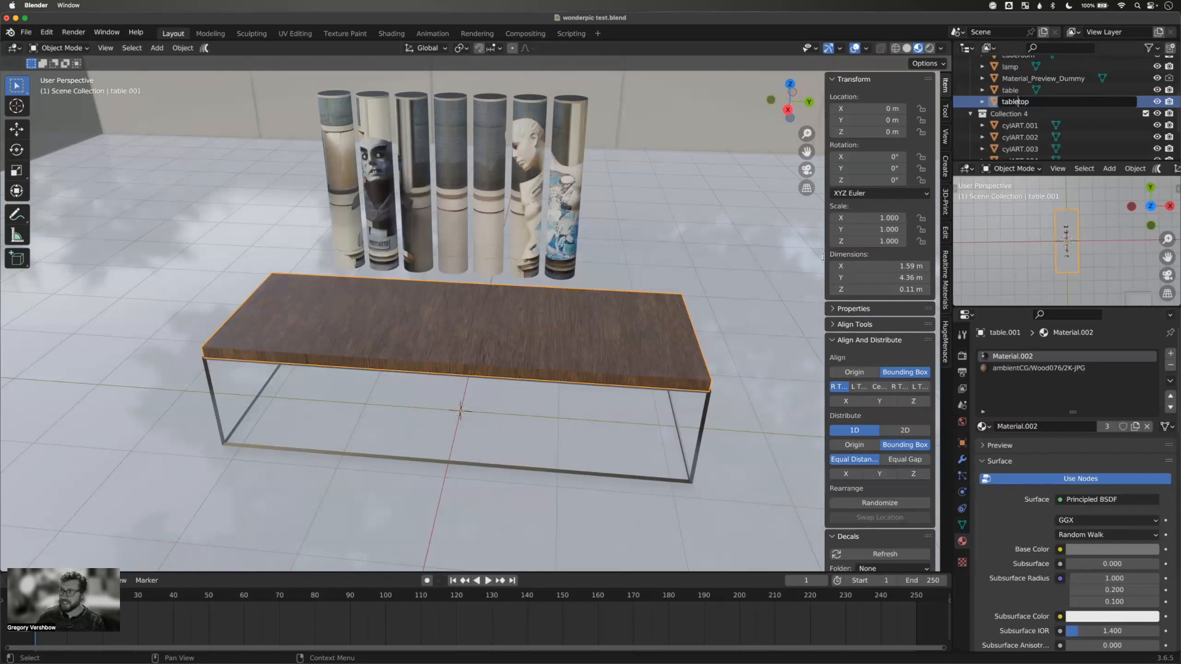
pyautogui.write('le top')
pyautogui.press('Return')
# - Add a 2 m cube at the scene origin, raise it onto the floor and apply all its transforms
pyautogui.scroll(5, 745, 269)
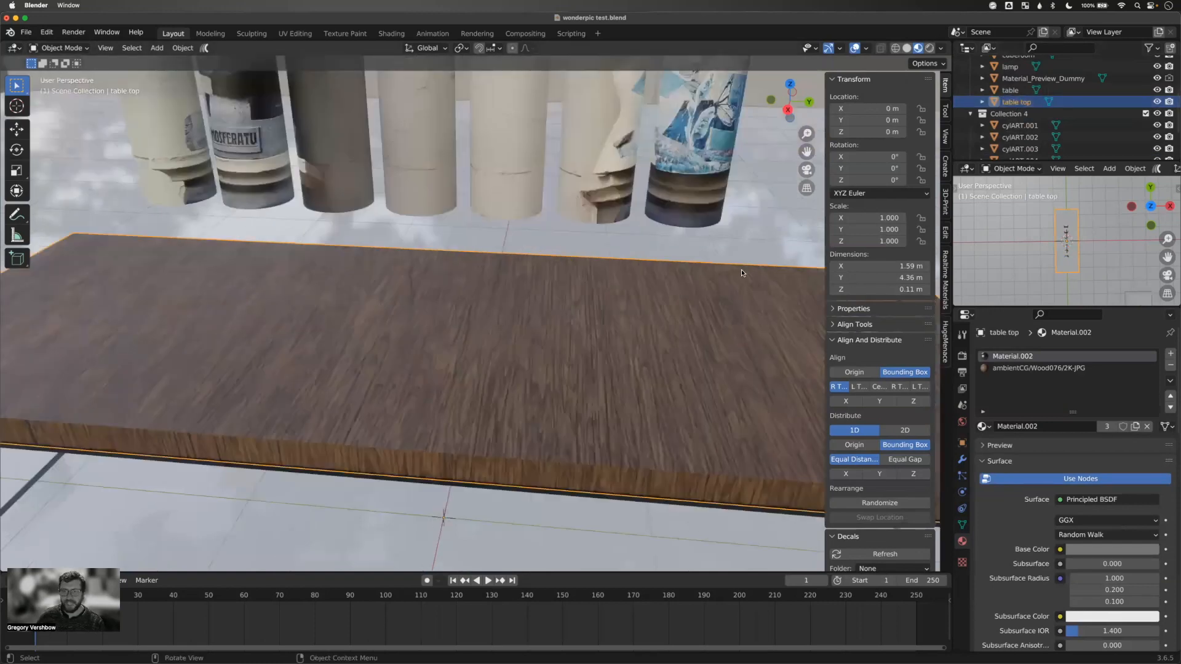
pyautogui.scroll(-8, 740, 270)
pyautogui.moveTo(740, 271); pyautogui.dragTo(562, 348, button='middle')
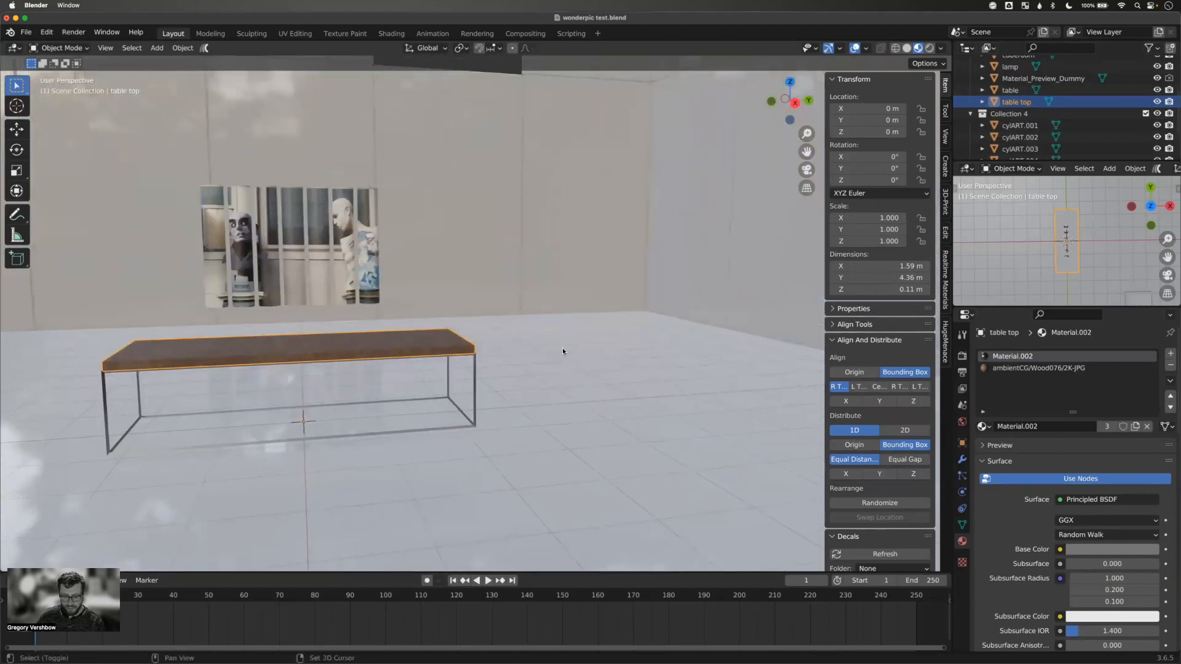
pyautogui.hotkey('shift', 'a')
pyautogui.moveTo(558, 353)
pyautogui.click(608, 362)
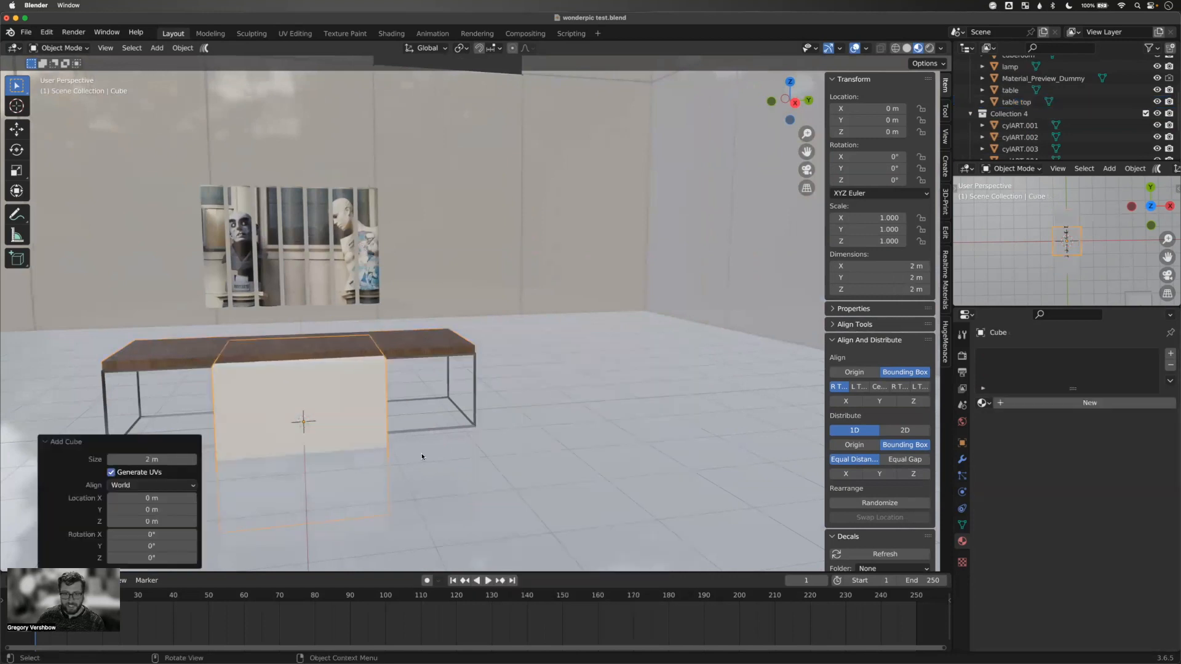
# - Move the cube across the floor with Z locked to beyond the table's end and scale it down
pyautogui.press('g')
pyautogui.hotkey('shift', 'z')
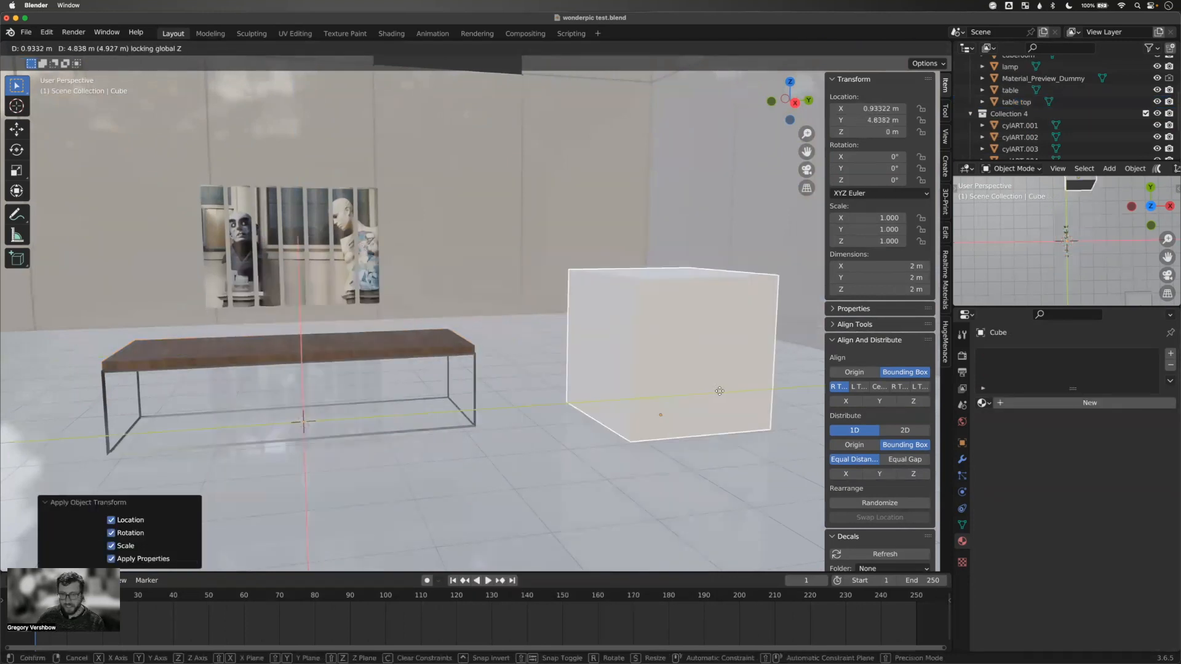
pyautogui.click(732, 407)
pyautogui.press('s')
pyautogui.click(707, 406)
# - Cut two parallel edge loops into the cube and spread them apart along Y to about twice their spacing
pyautogui.moveTo(707, 406); pyautogui.dragTo(664, 403, button='middle')
pyautogui.press('Tab')
pyautogui.hotkey('ctrl', 'r')
pyautogui.click(659, 337)
pyautogui.press('s')
pyautogui.press('y')
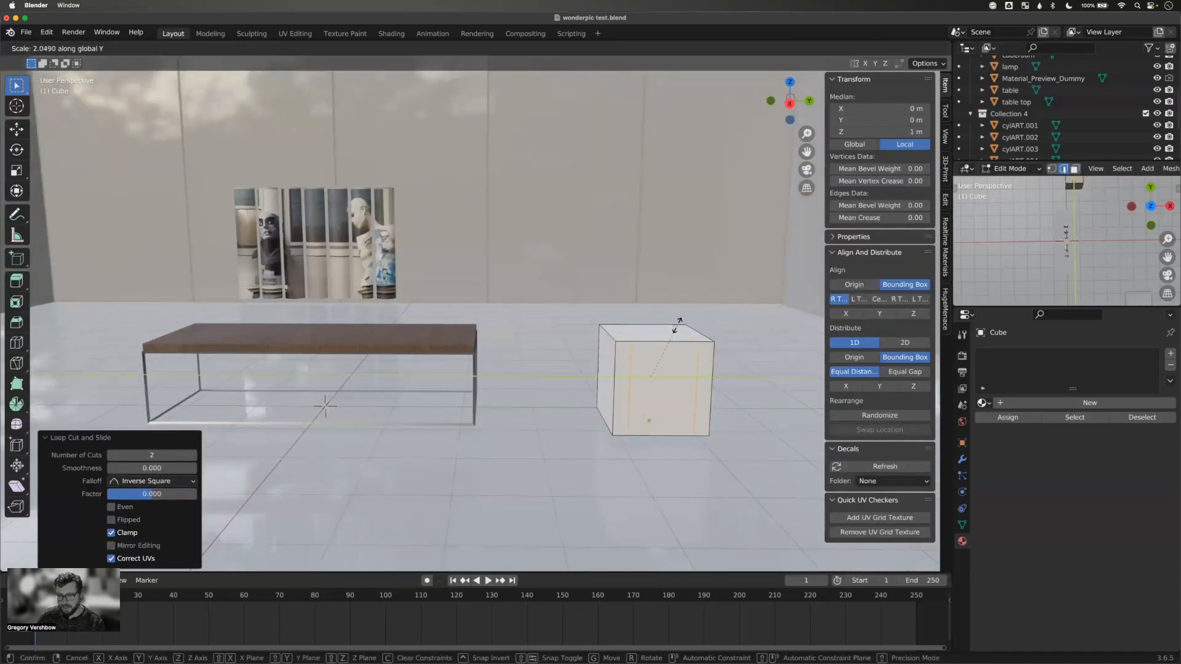
pyautogui.click(676, 326)
pyautogui.moveTo(676, 325); pyautogui.dragTo(658, 344, button='middle')
# - Try to extrude the cube's rear top strip up about 1.16 m as a backrest, and undo the attempt
pyautogui.press('3')
pyautogui.press('i')
pyautogui.press('F3')
pyautogui.press('Return')
pyautogui.click(699, 334)
pyautogui.press('e')
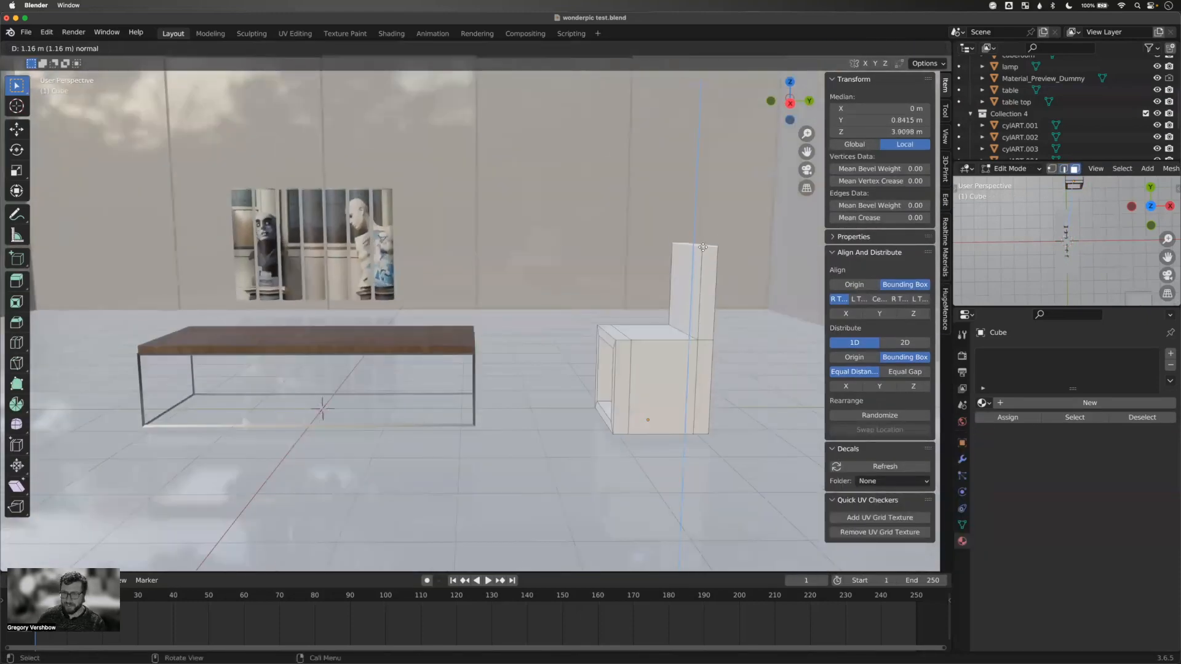
pyautogui.moveTo(704, 247); pyautogui.dragTo(736, 271, button='middle')
pyautogui.hotkey('ctrl', 'z')
pyautogui.hotkey('ctrl', 'z')
pyautogui.hotkey('ctrl', 'z')
# - Flatten the cube along Z into a thin seat slab and set its height above the floor
pyautogui.press('s')
pyautogui.press('z')
pyautogui.click(661, 345)
pyautogui.press('g')
pyautogui.press('z')
# - Cut an edge loop near the seat's rear edge and extrude the back strip about 1.11 m up into a backrest that leans back
pyautogui.hotkey('ctrl', 'r')
pyautogui.click(688, 345)
pyautogui.press('e')
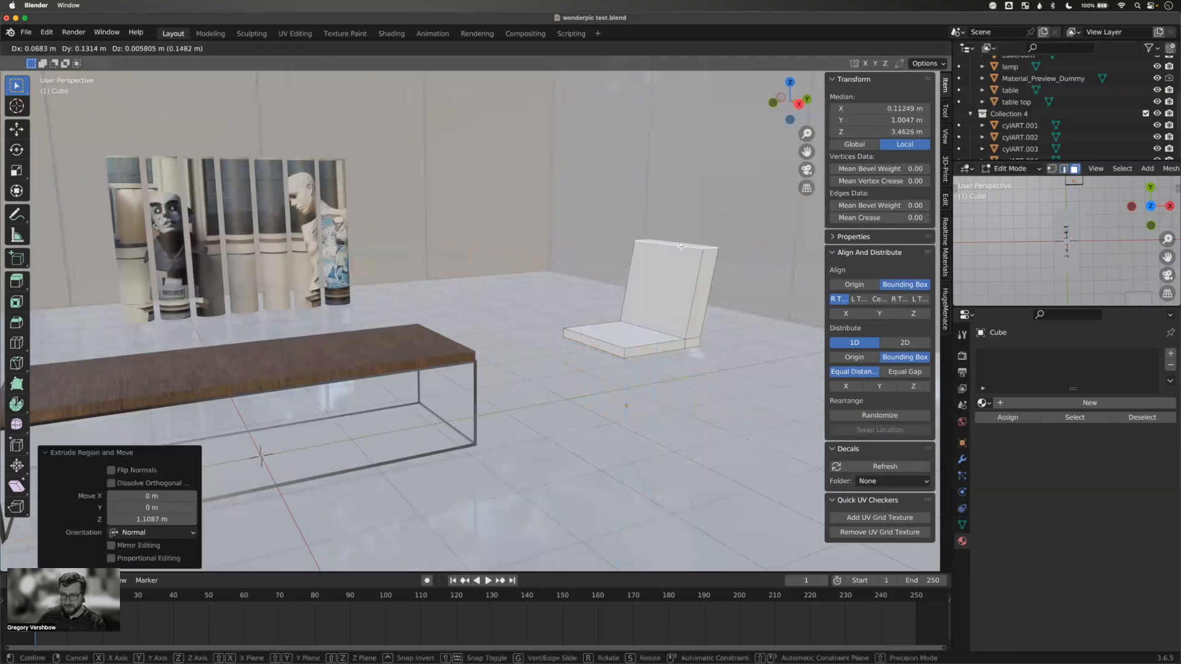
pyautogui.click(681, 247)
pyautogui.press('Tab')
# - Add a cylinder and scale it narrower in X and Y only to form the chair's post
pyautogui.hotkey('shift', 'a')
pyautogui.click(718, 160)
pyautogui.press('s')
pyautogui.hotkey('shift', 'z')
pyautogui.click(659, 369)
# - Shorten the cylinder along Z and move it vertically to fit between the seat and the floor
pyautogui.press('s')
pyautogui.press('z')
pyautogui.press('g')
pyautogui.press('z')
pyautogui.click(693, 348)
pyautogui.moveTo(692, 348)
pyautogui.mouseDown(button='middle')
pyautogui.moveTo(689, 332)
pyautogui.moveTo(673, 356)
pyautogui.mouseUp(button='middle')
# - Cut an edge loop near the post's lower end and extrude the lower ring along its normals with a 4.59 m offset into a round base
pyautogui.press('Tab')
pyautogui.hotkey('ctrl', 'r')
pyautogui.keyDown('alt'); pyautogui.click(665, 451); pyautogui.keyUp('alt')
pyautogui.hotkey('alt', 'e')
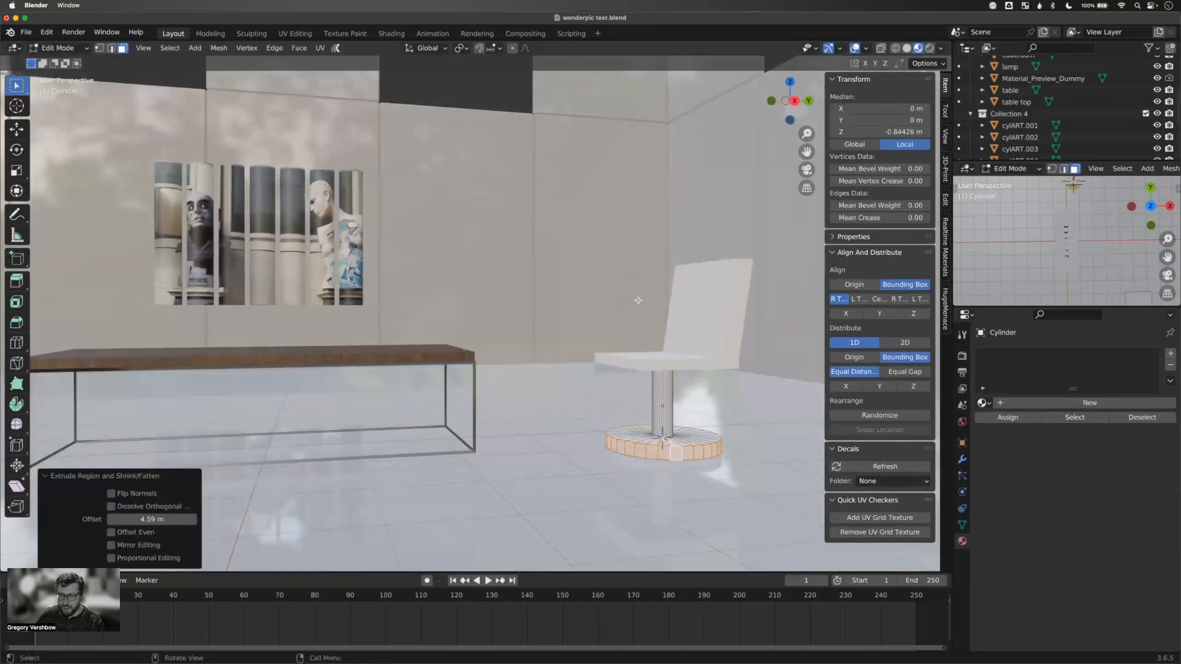
pyautogui.press('Tab')
# - Select the pedestal cylinder and the seat, with the seat active, and join them into one object
pyautogui.moveTo(638, 300); pyautogui.dragTo(609, 337, button='middle')
pyautogui.click(644, 338)
pyautogui.scroll(4, 1082, 76)
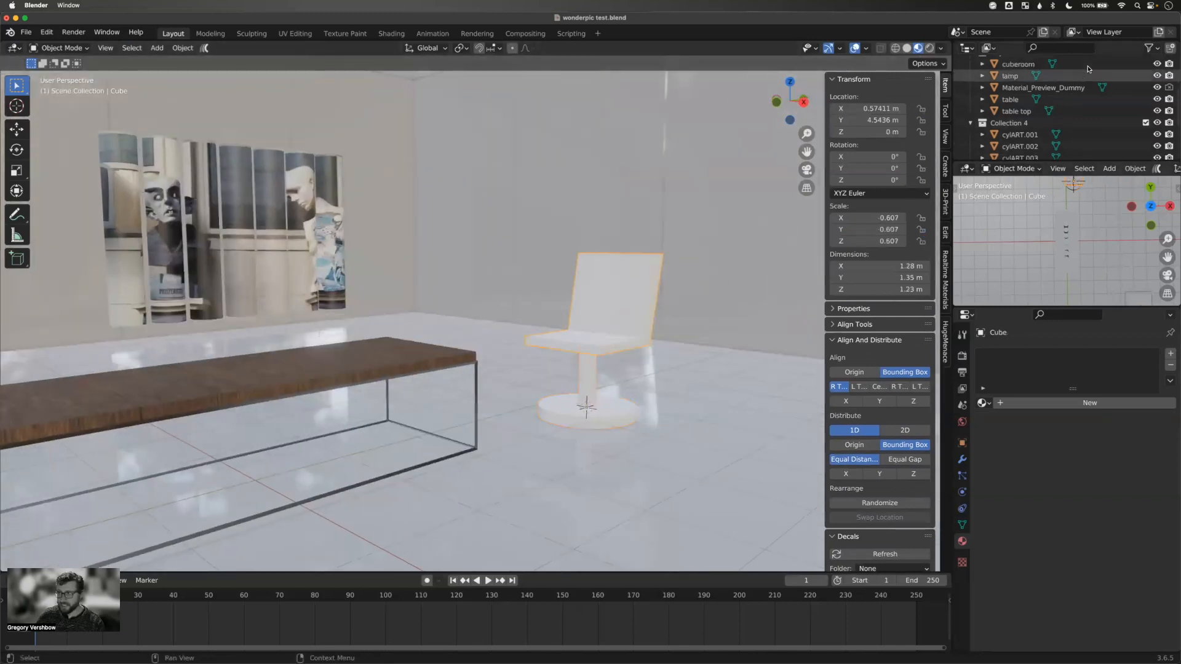
pyautogui.scroll(-6, 1081, 76)
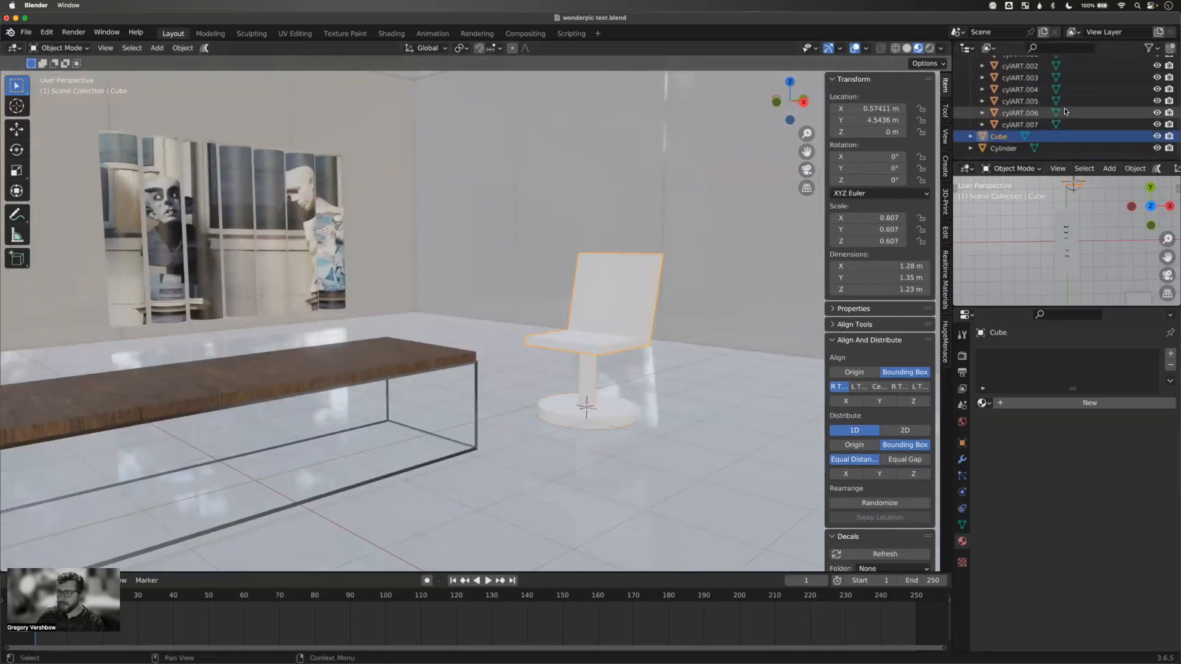
pyautogui.click(1003, 149)
pyautogui.click(1008, 138)
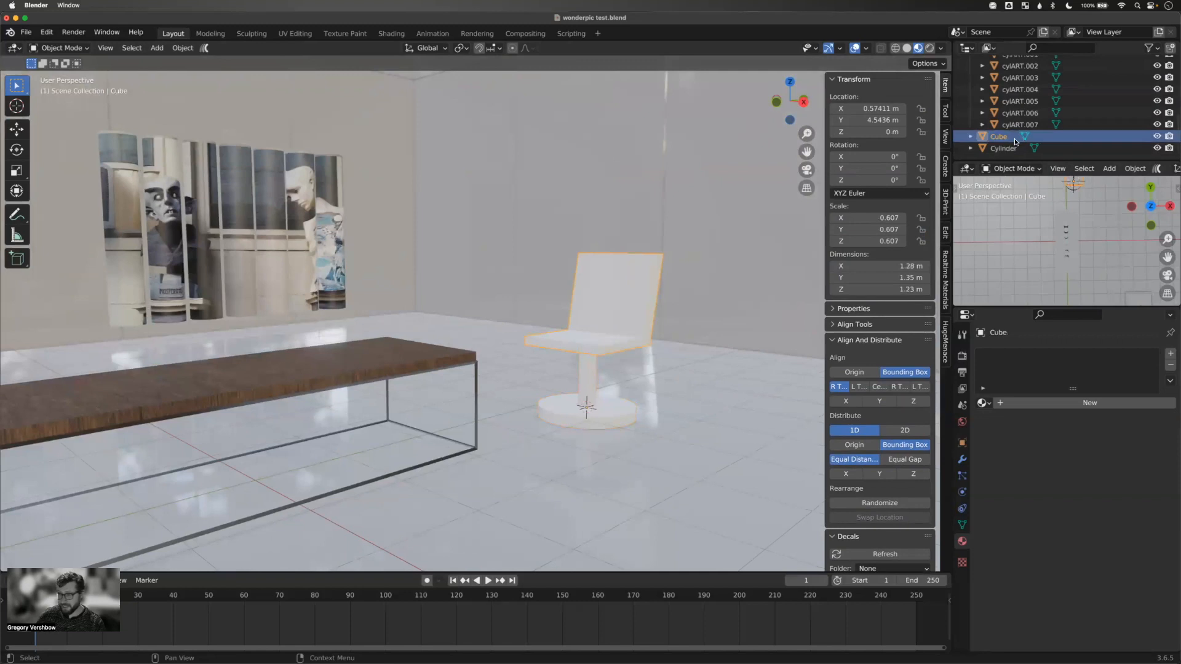
pyautogui.click(589, 379)
pyautogui.keyDown('shift'); pyautogui.click(615, 316); pyautogui.keyUp('shift')
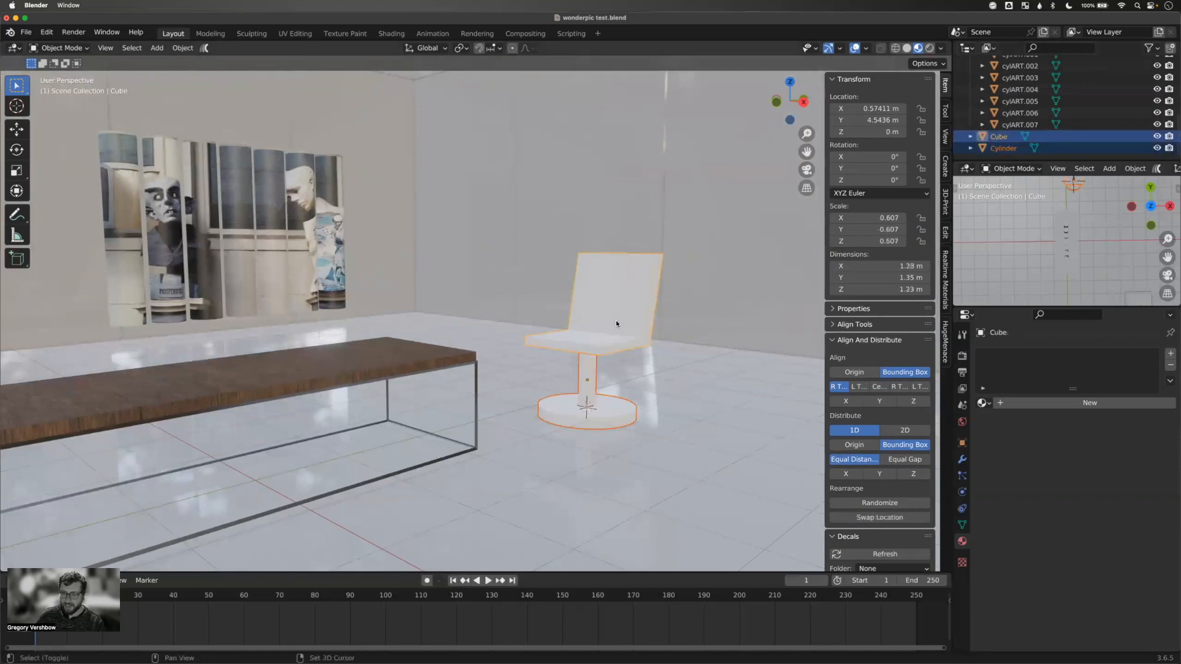
pyautogui.press('F3')
pyautogui.write('join')
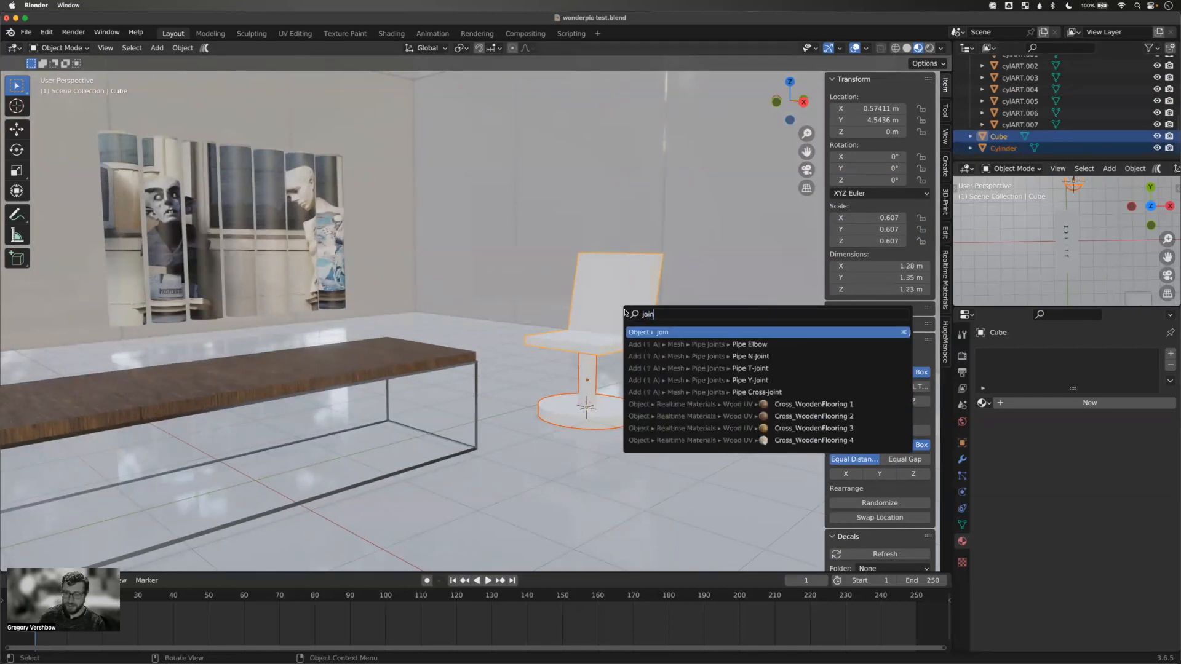
pyautogui.press('Return')
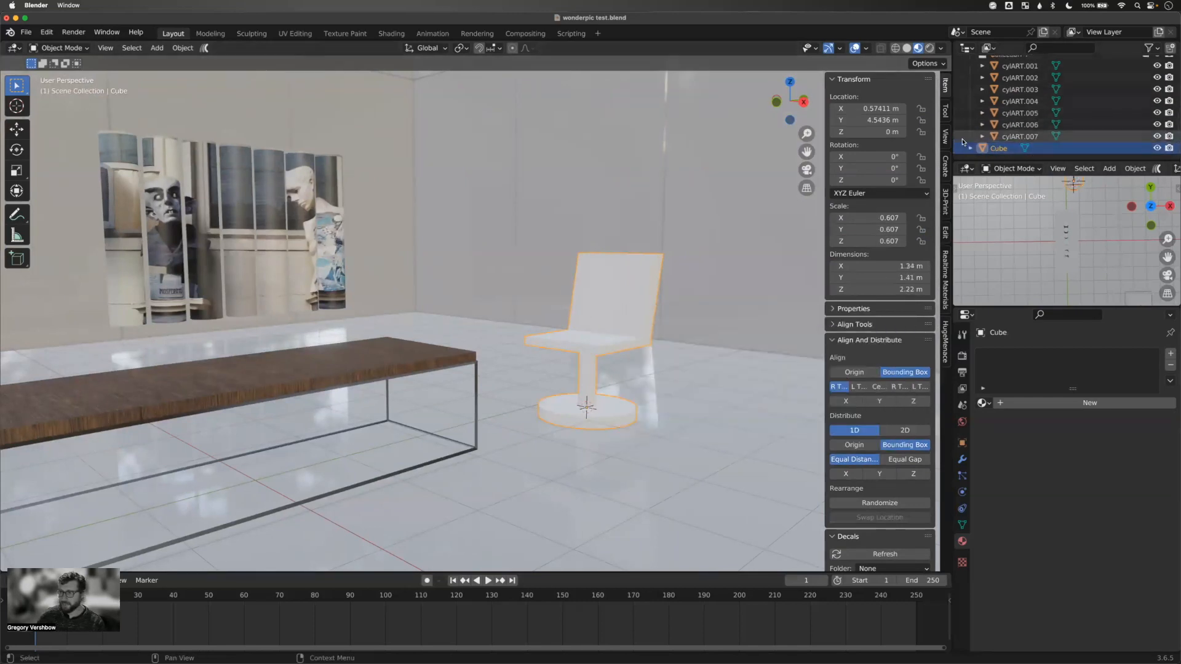
# - Rename the joined object "chair"
pyautogui.doubleClick(999, 149)
pyautogui.write('chair')
pyautogui.press('Return')
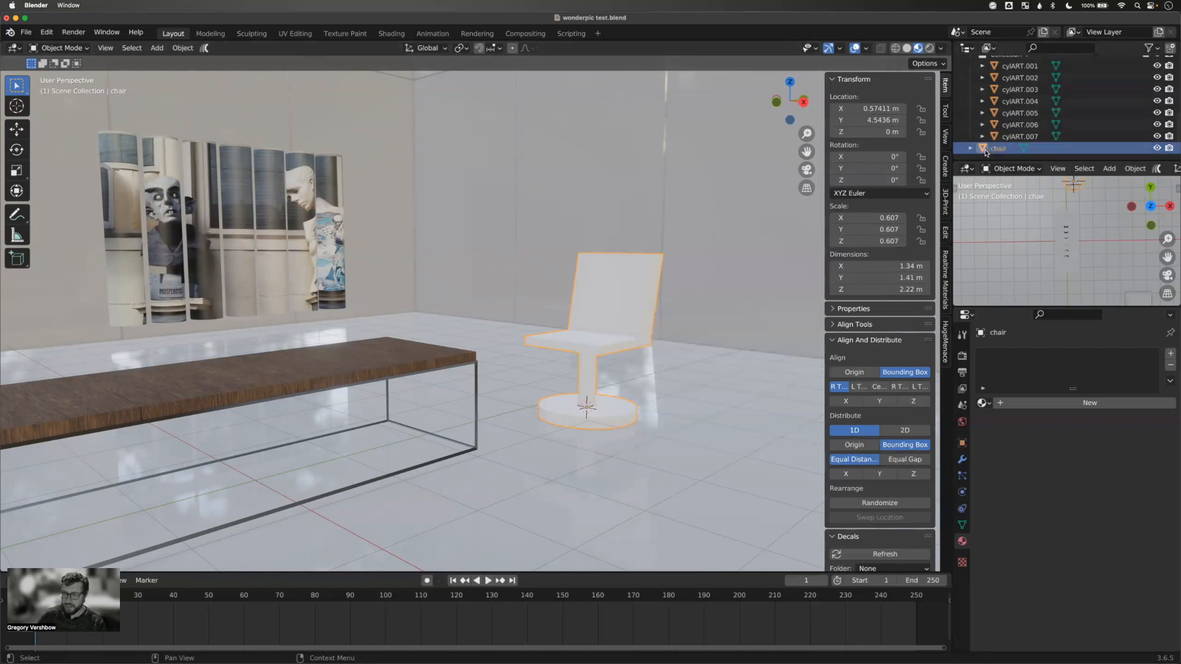
# - Give the chair the same dark metallic material as the table frame
pyautogui.hotkey('ctrl', '3')
pyautogui.moveTo(634, 362); pyautogui.dragTo(551, 345, button='middle')
pyautogui.press('Tab')
pyautogui.moveTo(652, 418); pyautogui.dragTo(699, 369, button='middle')
pyautogui.click(681, 364)
pyautogui.keyDown('shift'); pyautogui.click(644, 365); pyautogui.keyUp('shift')
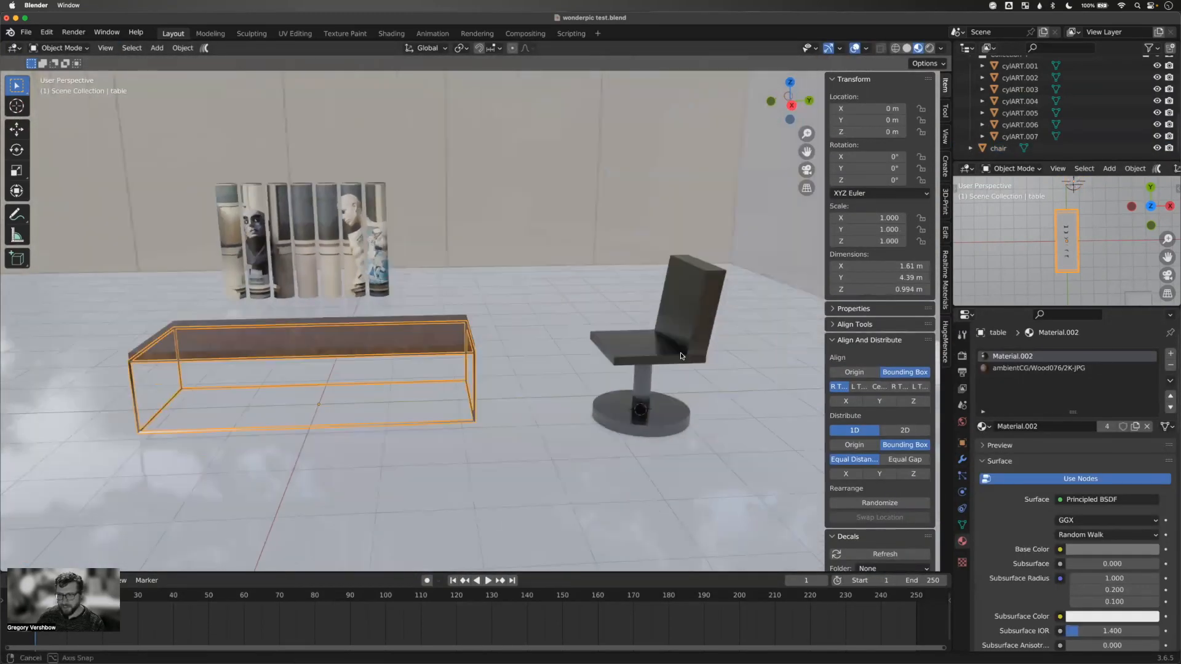
# - Add a Bevel modifier to the chair with amount 0.46 m and 2 segments, and shade it smooth with Auto Smooth at 30°
pyautogui.click(1077, 354)
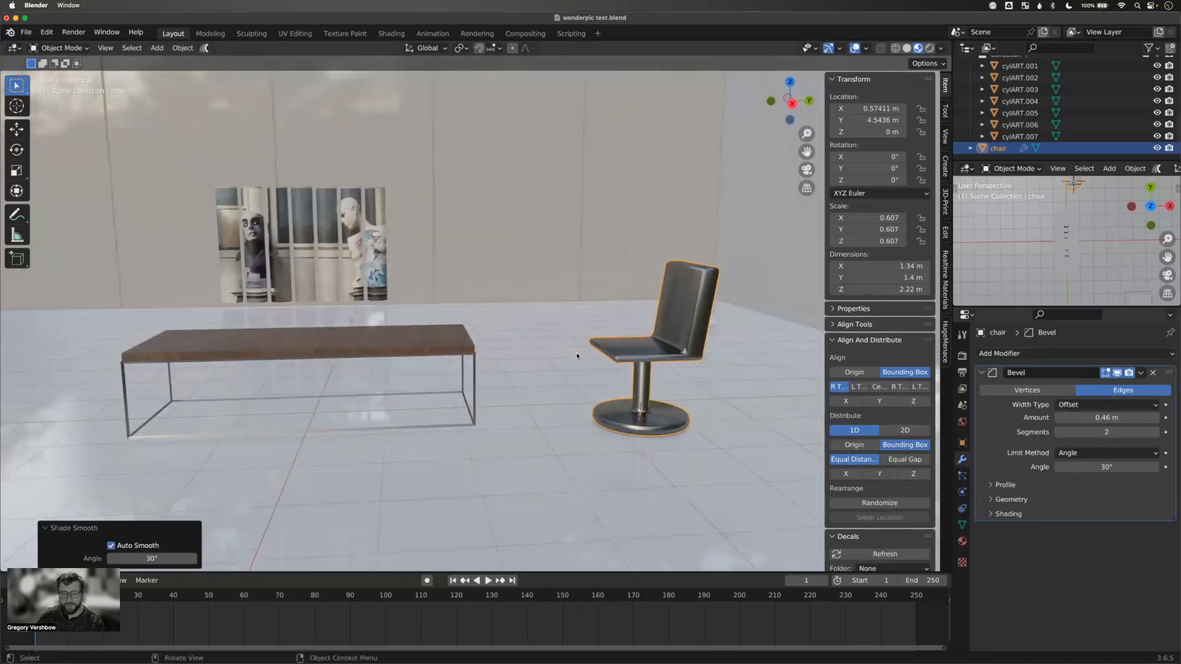
pyautogui.scroll(5, 576, 354)
pyautogui.scroll(-12, 577, 355)
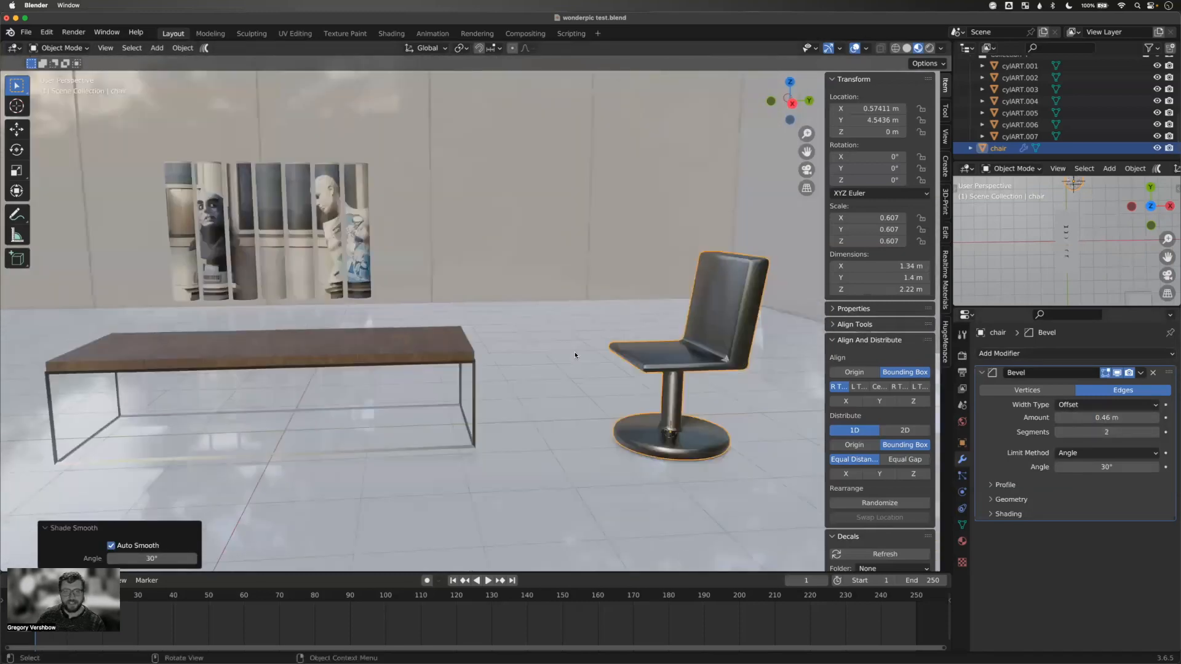
pyautogui.moveTo(538, 381); pyautogui.dragTo(548, 539, button='middle')
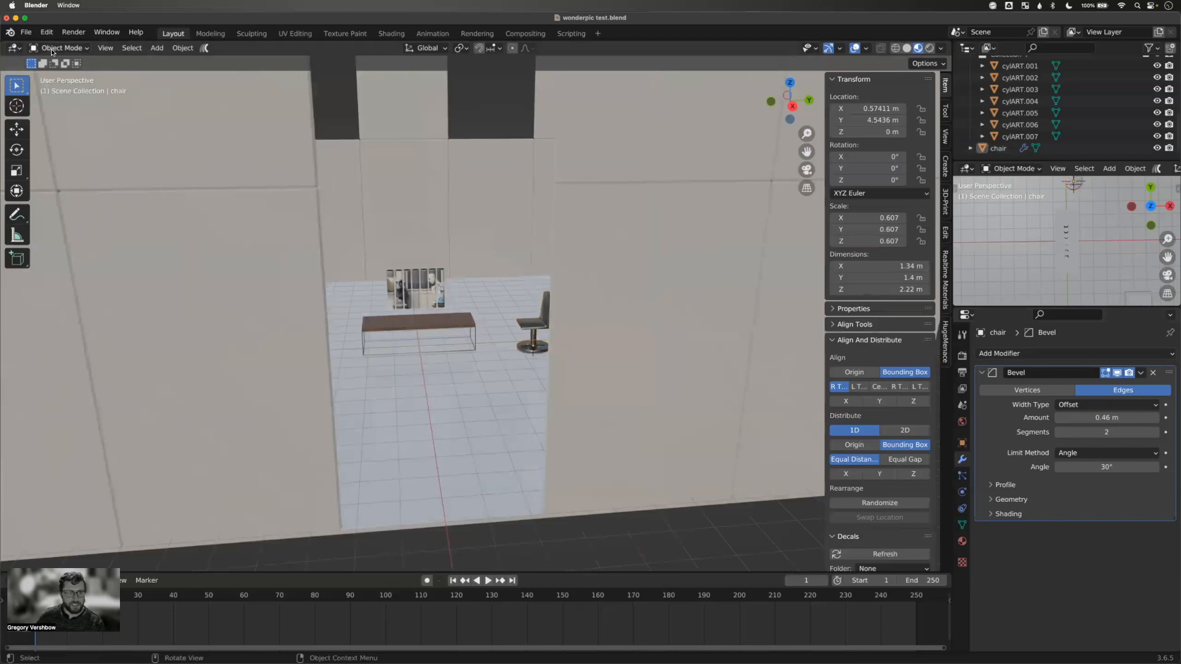
# - Start a glTF Binary (.glb) export limited to visible objects, with Apply Modifiers enabled in the mesh options
pyautogui.click(23, 32)
pyautogui.click(26, 32)
pyautogui.moveTo(66, 205)
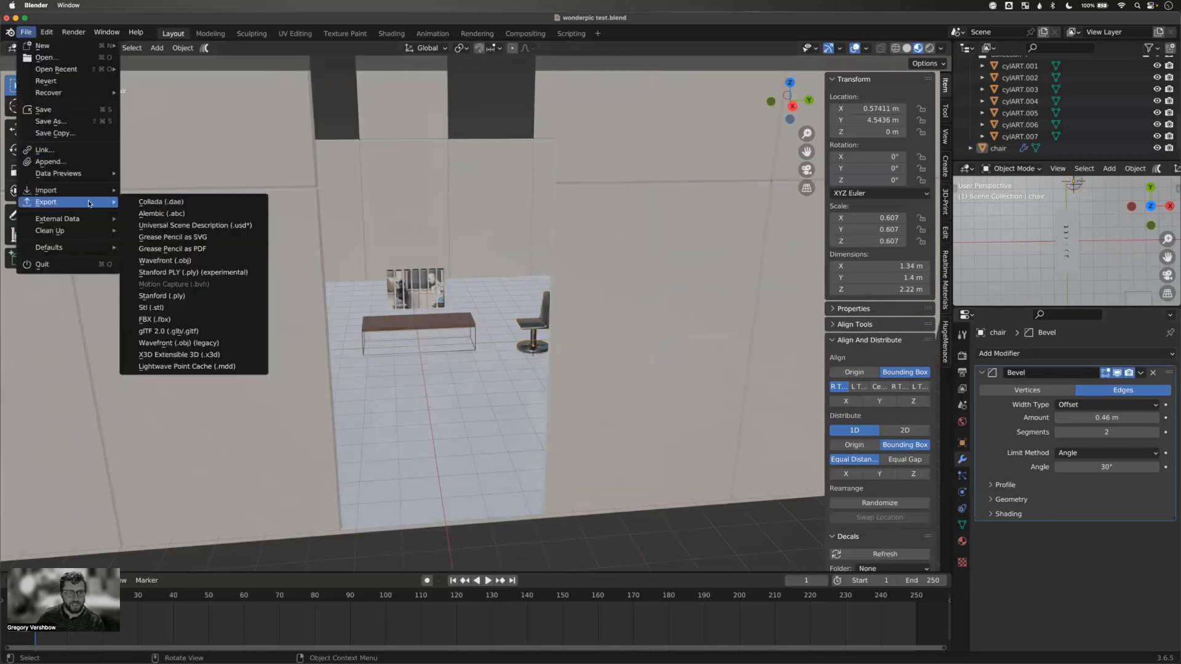
pyautogui.click(187, 326)
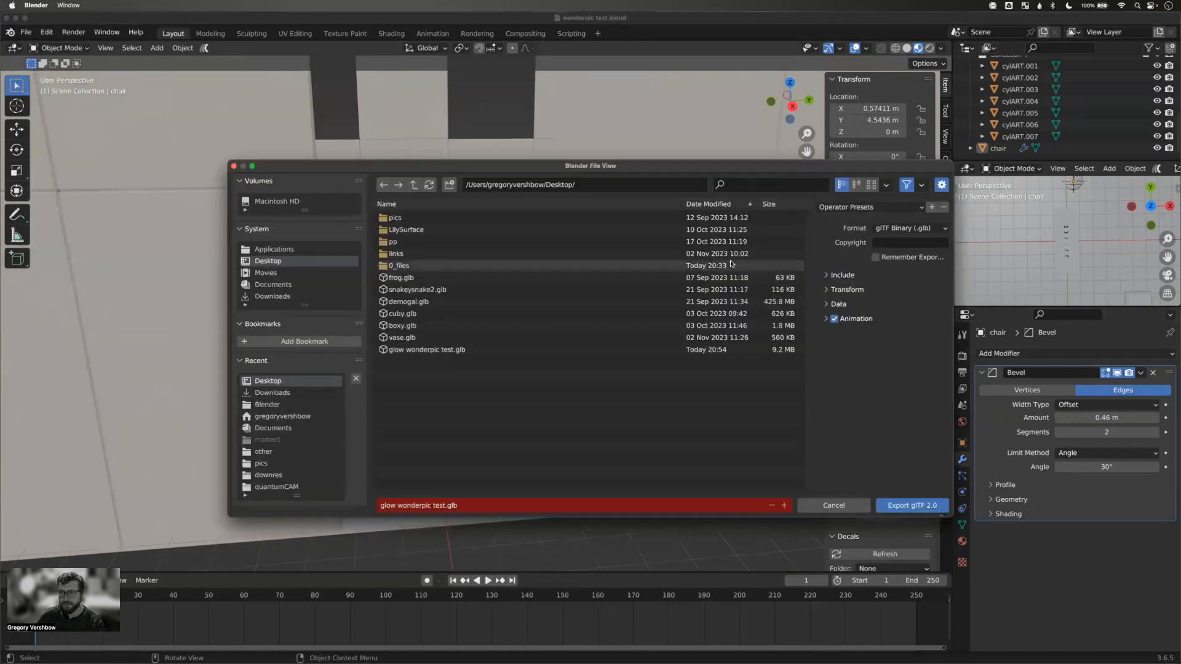
pyautogui.click(828, 276)
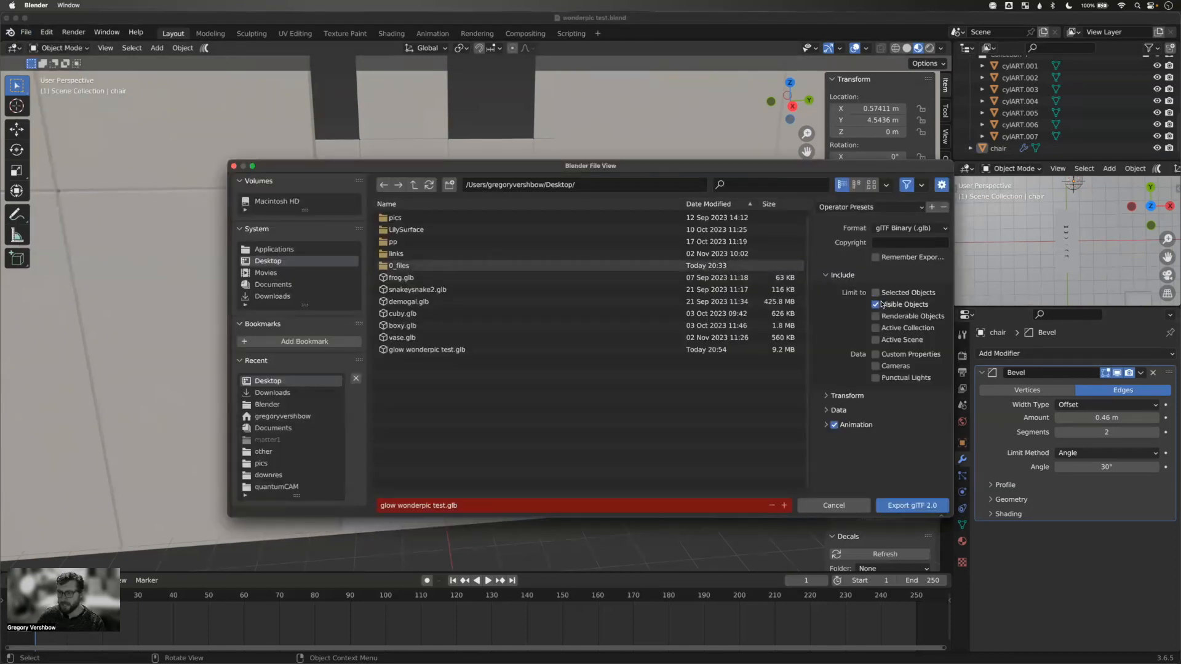
pyautogui.click(828, 411)
pyautogui.click(831, 425)
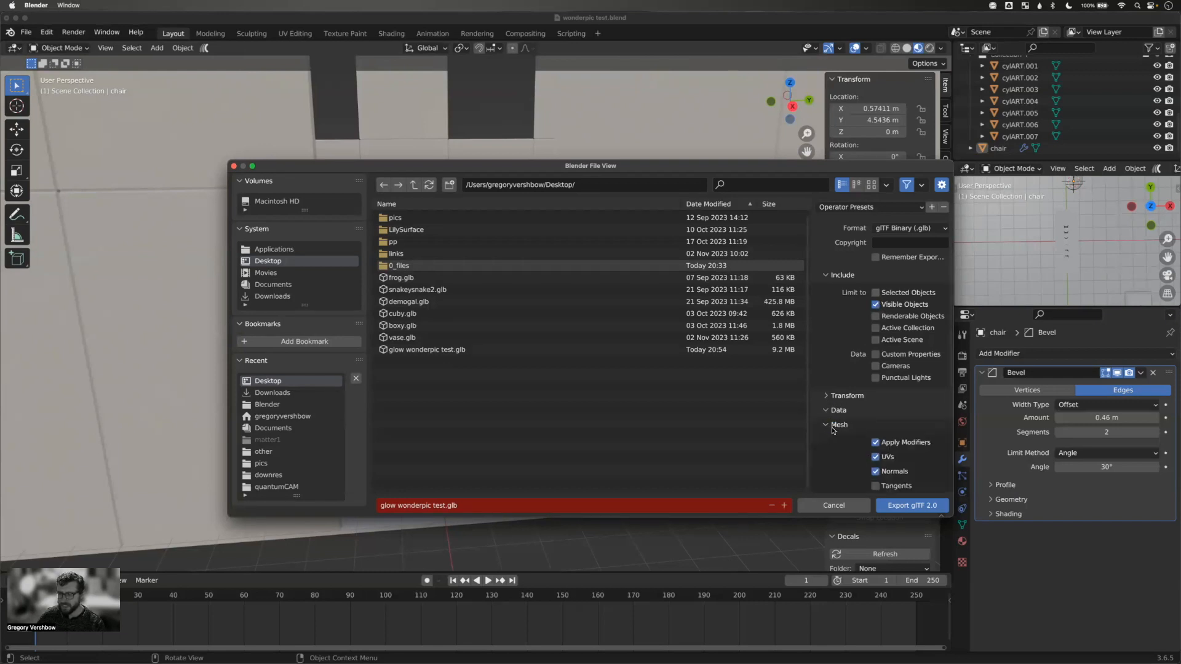
pyautogui.scroll(-6, 858, 421)
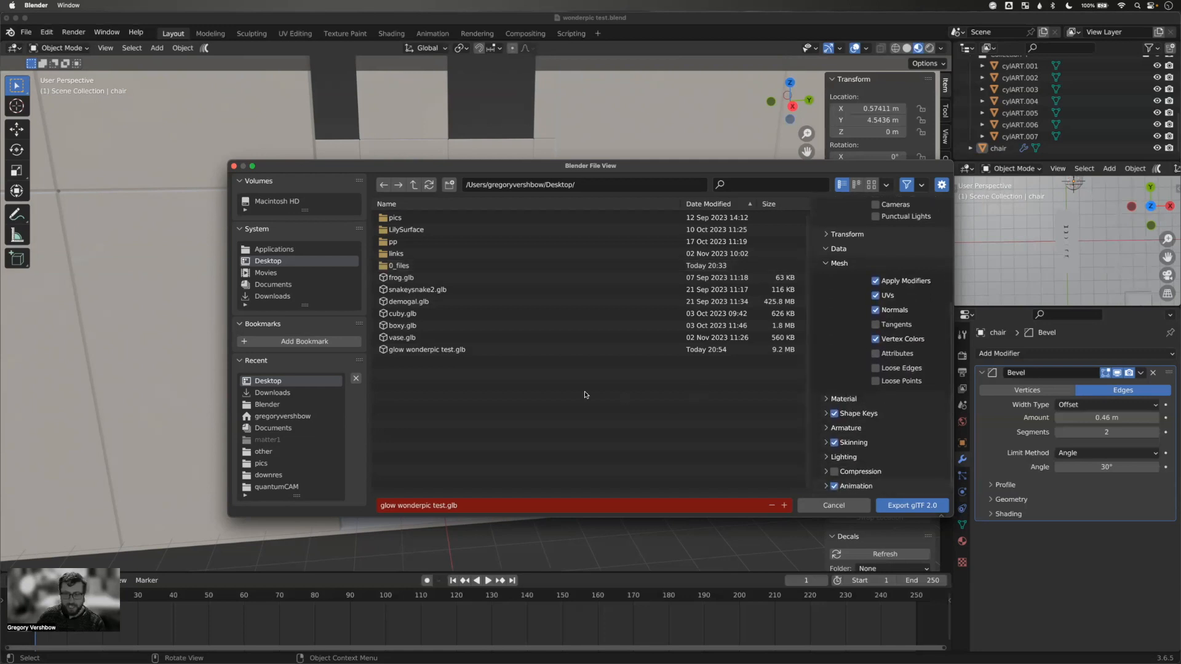
# - Set the export location to the Documents folder and name the file "WHole scene"
pyautogui.click(264, 286)
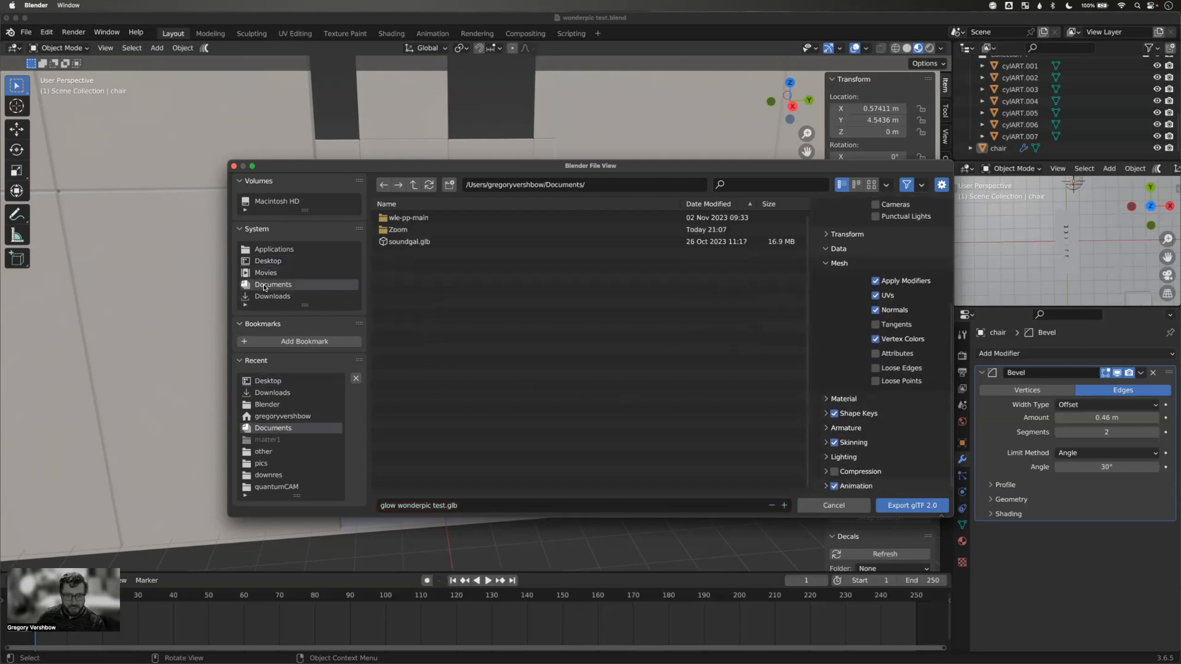
pyautogui.doubleClick(388, 505)
pyautogui.write('WHole scene')
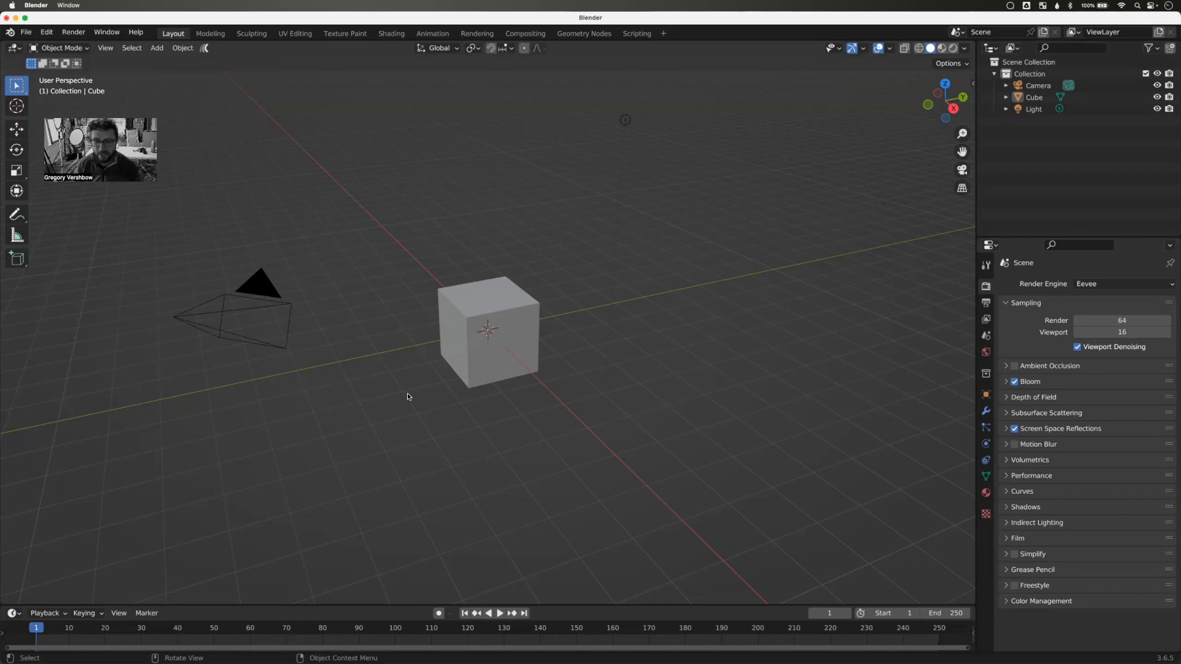
# - Delete the default camera, cube and light from the new scene and switch the viewport to Rendered shading
pyautogui.moveTo(482, 429); pyautogui.dragTo(465, 391, button='middle')
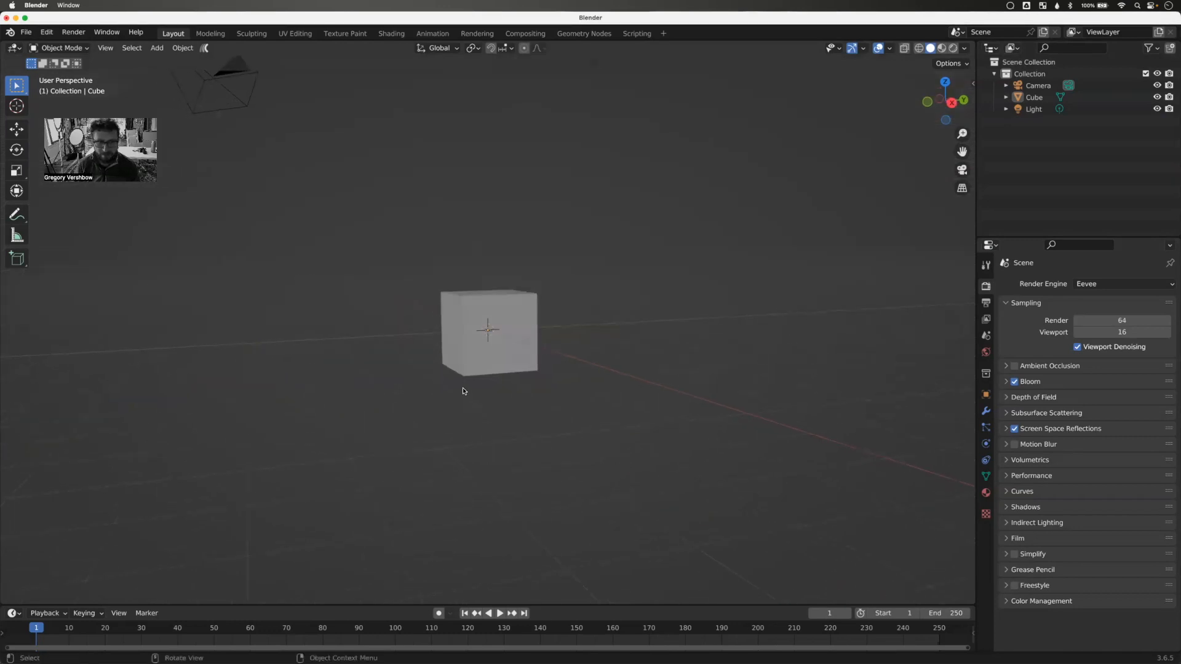
pyautogui.moveTo(536, 408); pyautogui.dragTo(537, 411, button='middle')
pyautogui.press('a')
pyautogui.press('x')
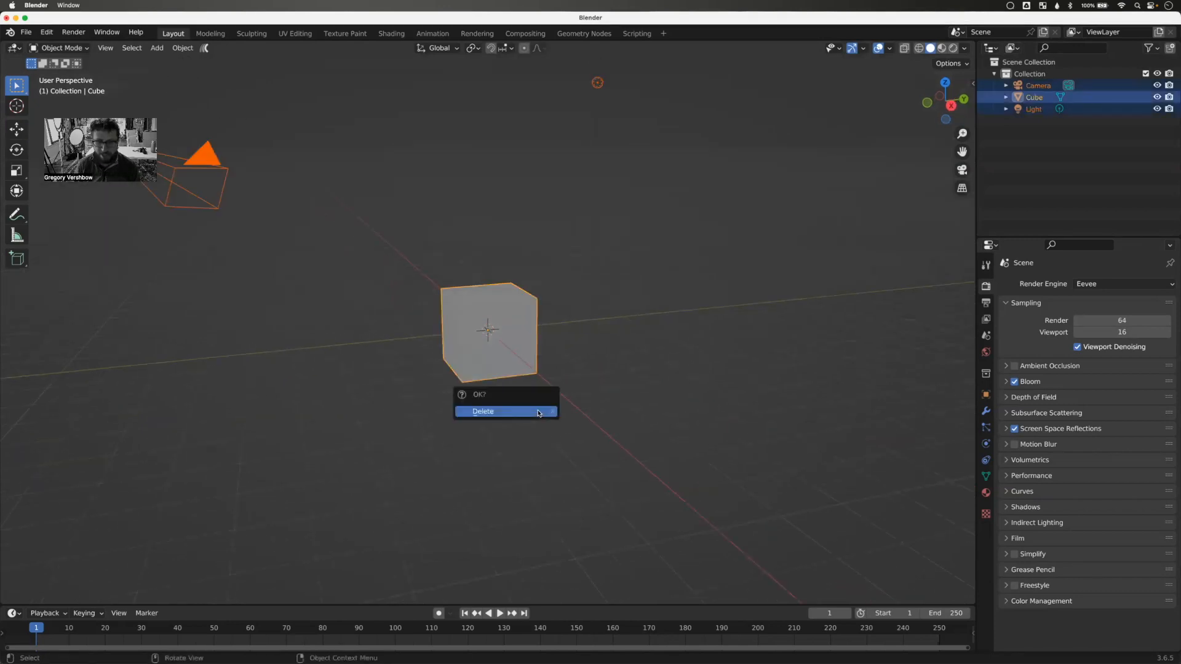
pyautogui.click(536, 411)
pyautogui.click(953, 48)
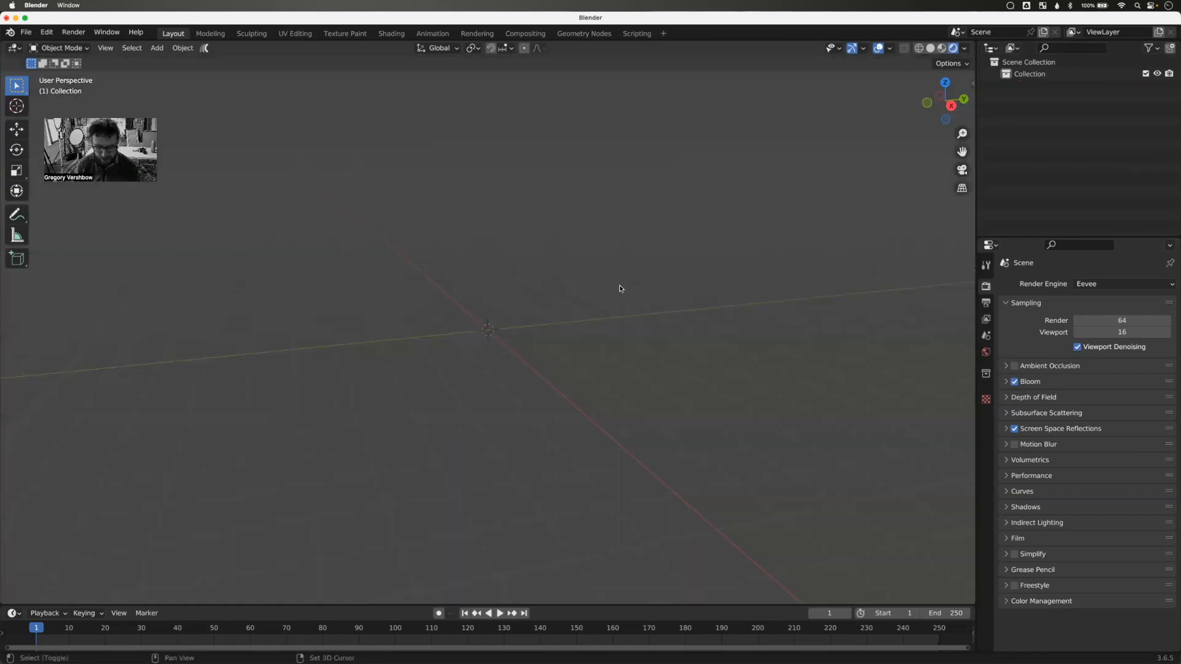
# - Add an icosphere at the scene origin and deselect it
pyautogui.hotkey('shift', 'a')
pyautogui.moveTo(619, 286)
pyautogui.click(670, 334)
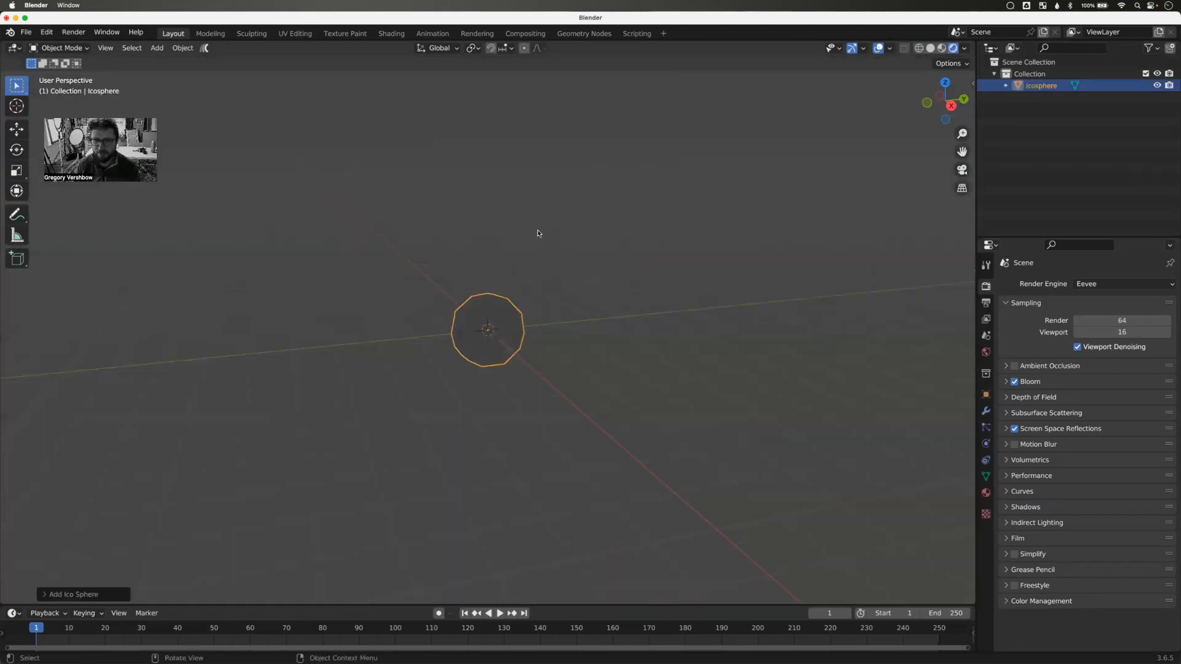
pyautogui.click(597, 346)
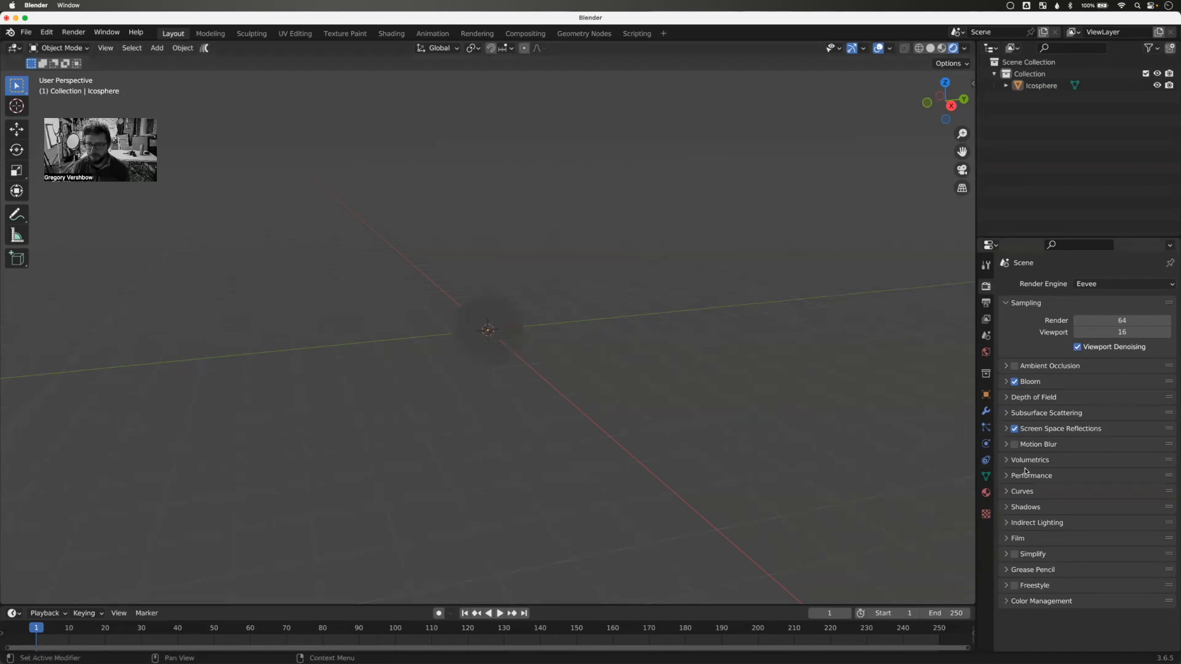
# - Darken the world background colour to a value of about 0.038
pyautogui.click(987, 354)
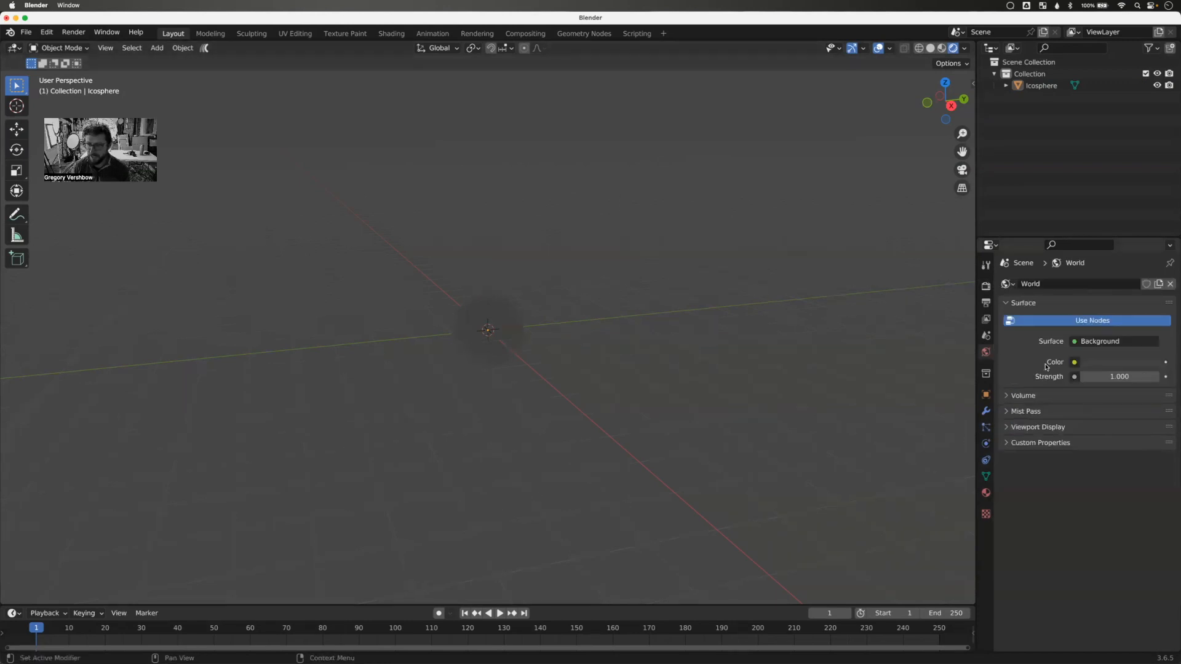
pyautogui.click(1126, 367)
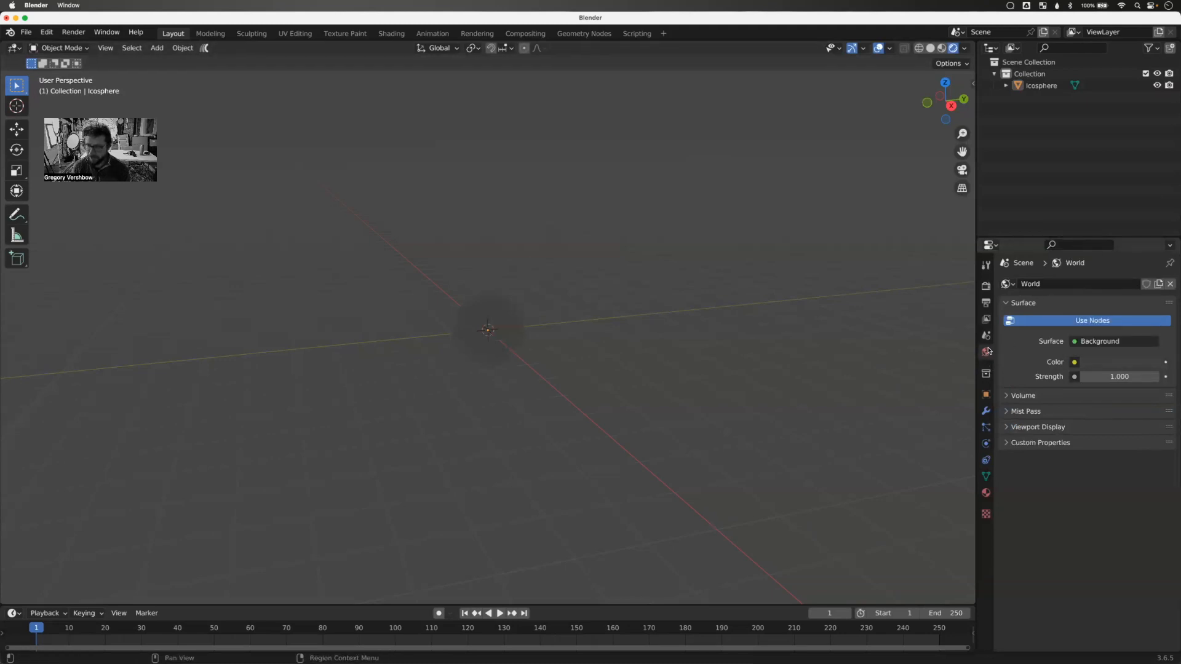
pyautogui.click(1088, 365)
pyautogui.click(1152, 236)
pyautogui.moveTo(1150, 234); pyautogui.dragTo(1153, 263)
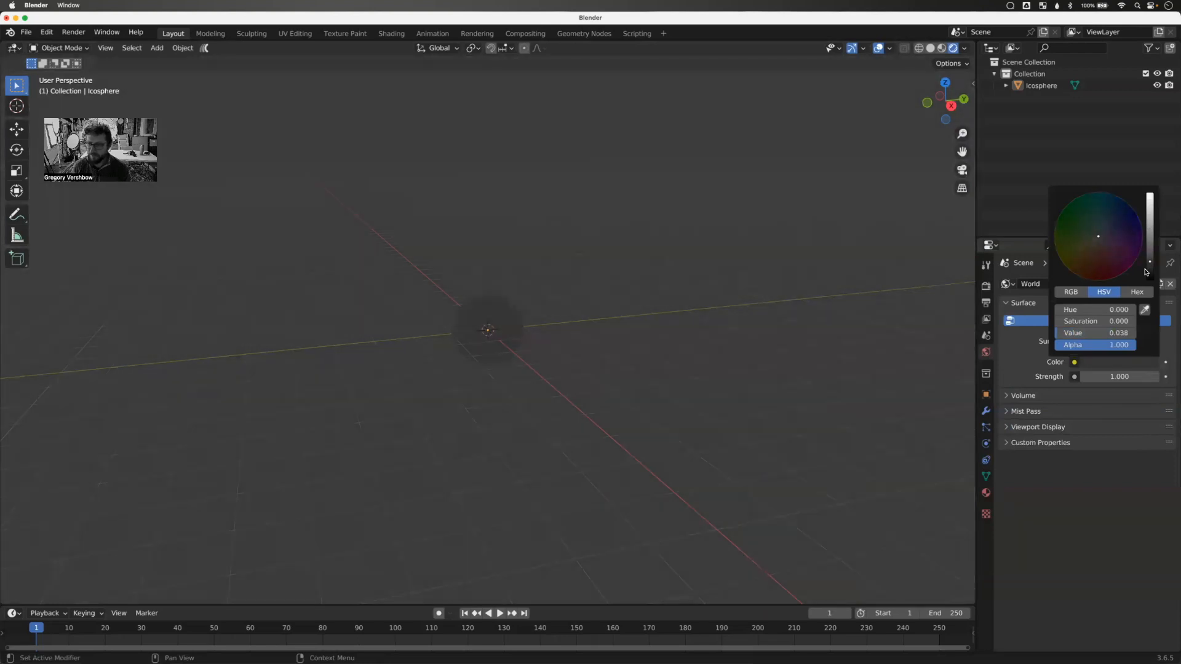
# - Use a linear Gradient Texture as the world background colour and raise the background strength to 1.6
pyautogui.click(1075, 362)
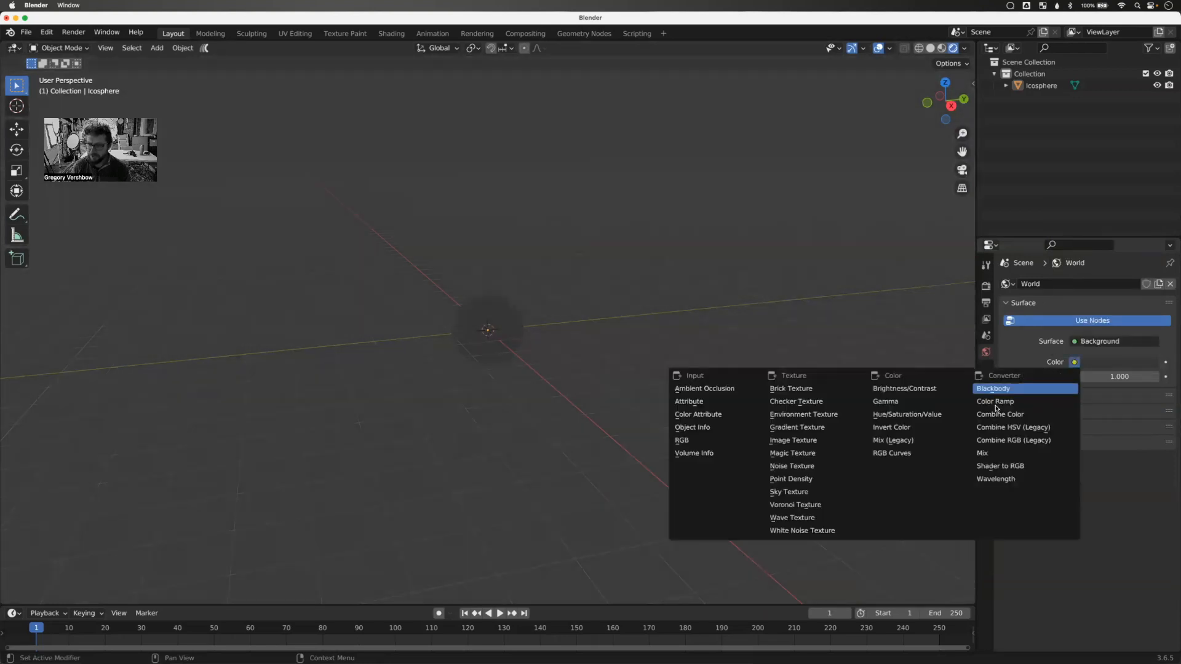
pyautogui.click(833, 429)
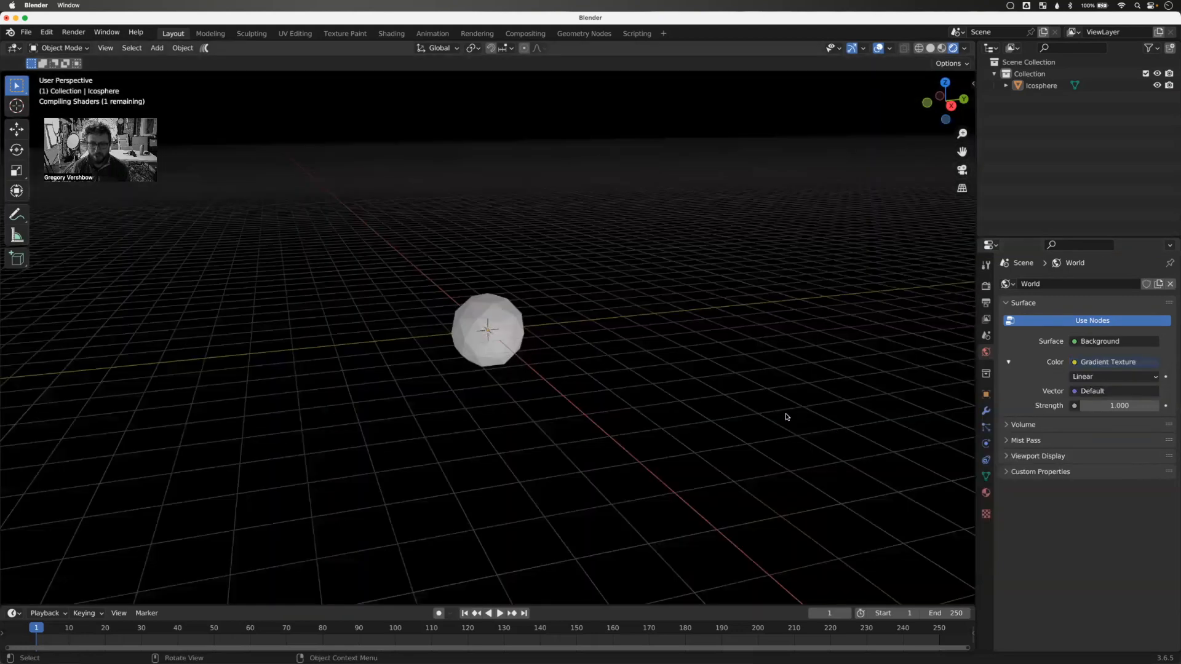
pyautogui.moveTo(685, 401); pyautogui.dragTo(773, 407, button='middle')
pyautogui.moveTo(1091, 433); pyautogui.dragTo(1125, 408, button='middle')
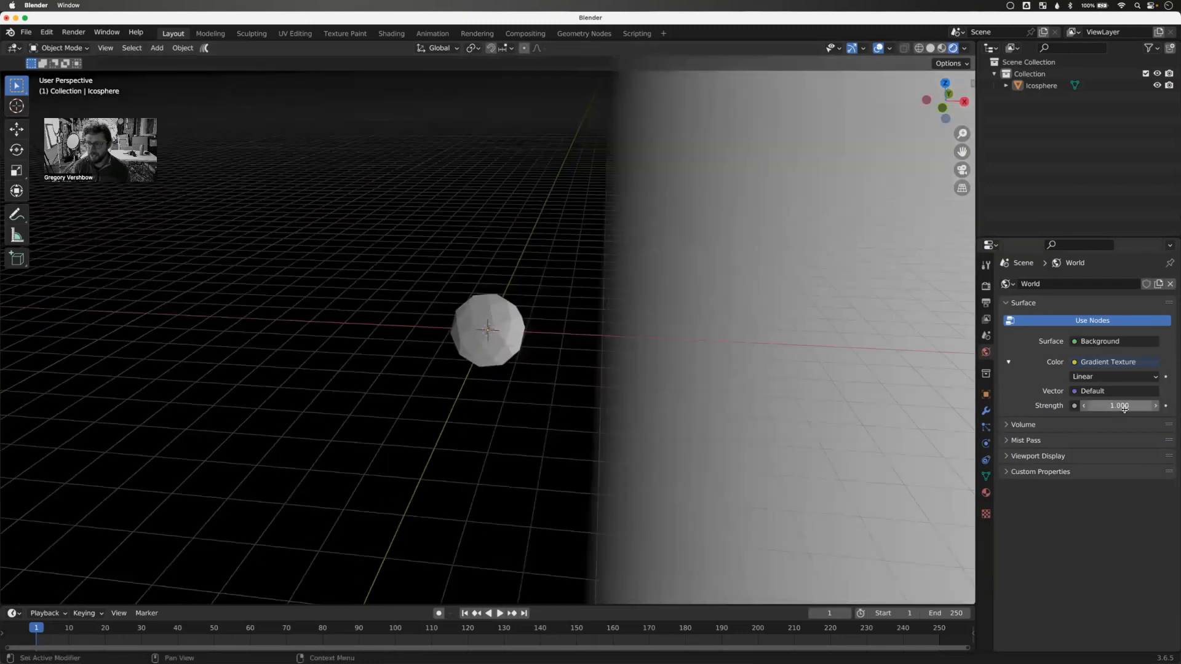
pyautogui.moveTo(1119, 405); pyautogui.dragTo(1147, 406)
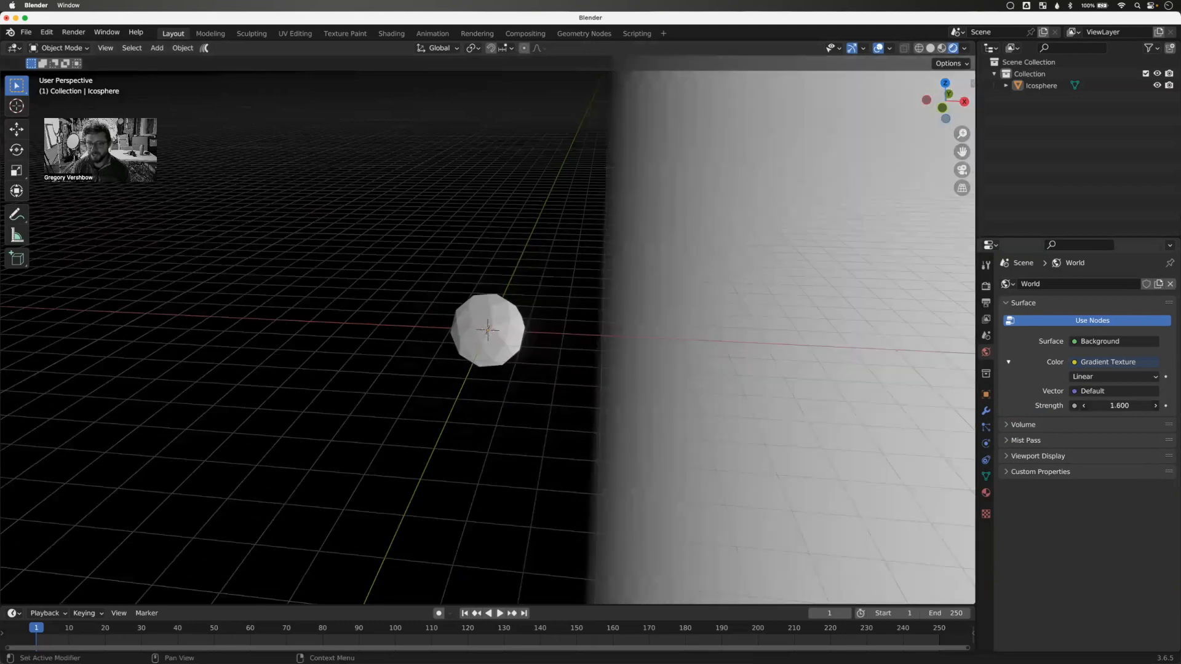
pyautogui.moveTo(701, 380); pyautogui.dragTo(849, 344, button='middle')
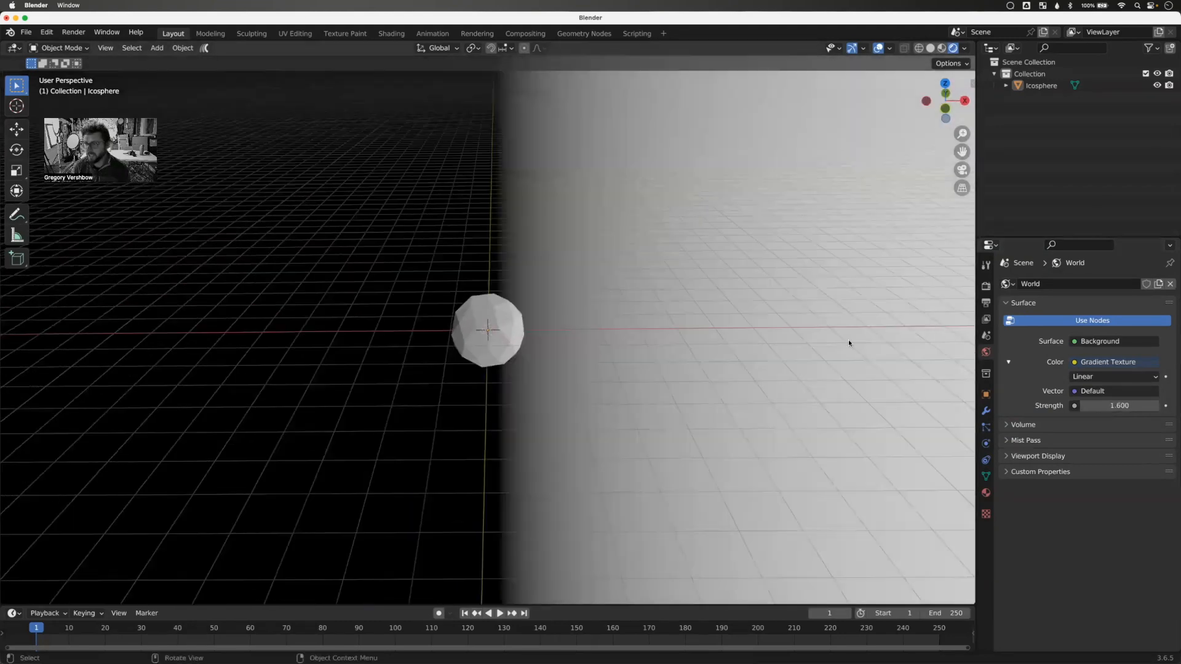
# - Use a Noise Texture for the world background colour and view the scene from several angles
pyautogui.click(1075, 363)
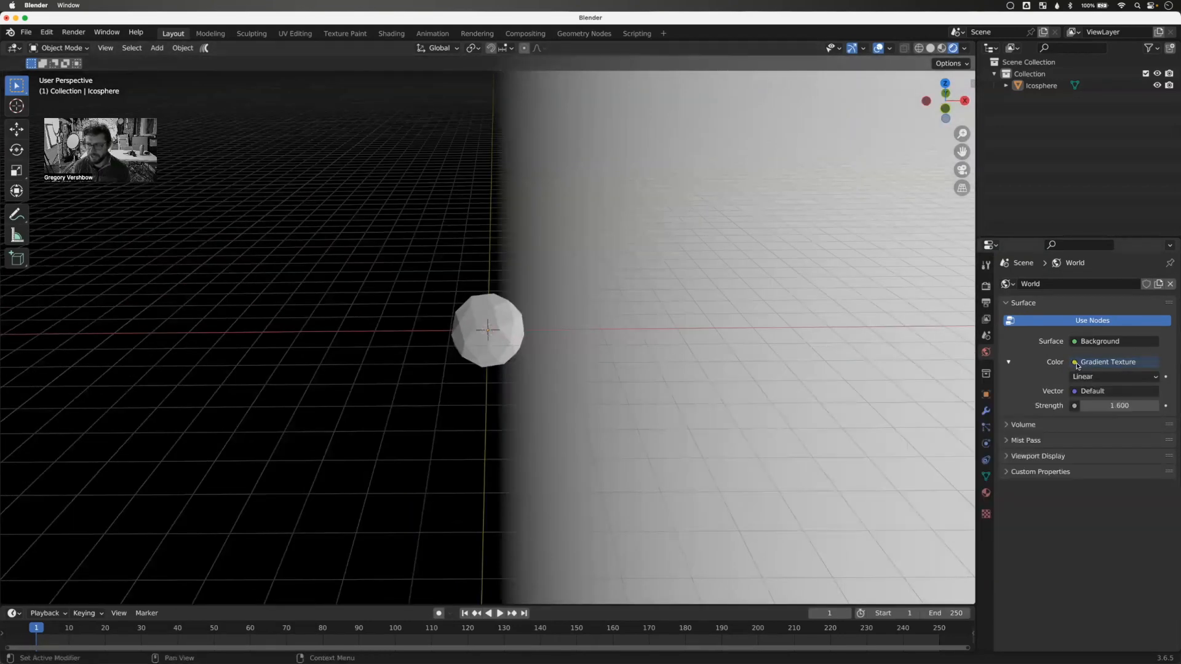
pyautogui.click(1077, 364)
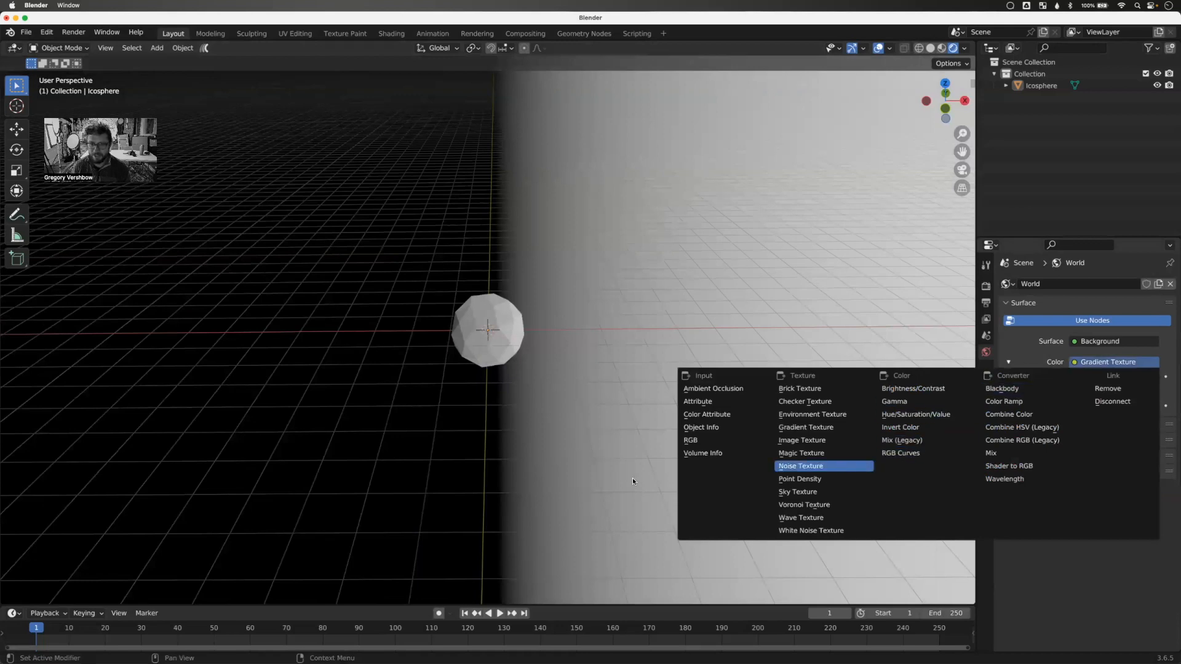
pyautogui.press('Return')
pyautogui.moveTo(622, 469); pyautogui.dragTo(477, 426, button='middle')
pyautogui.moveTo(531, 476); pyautogui.dragTo(615, 473, button='middle')
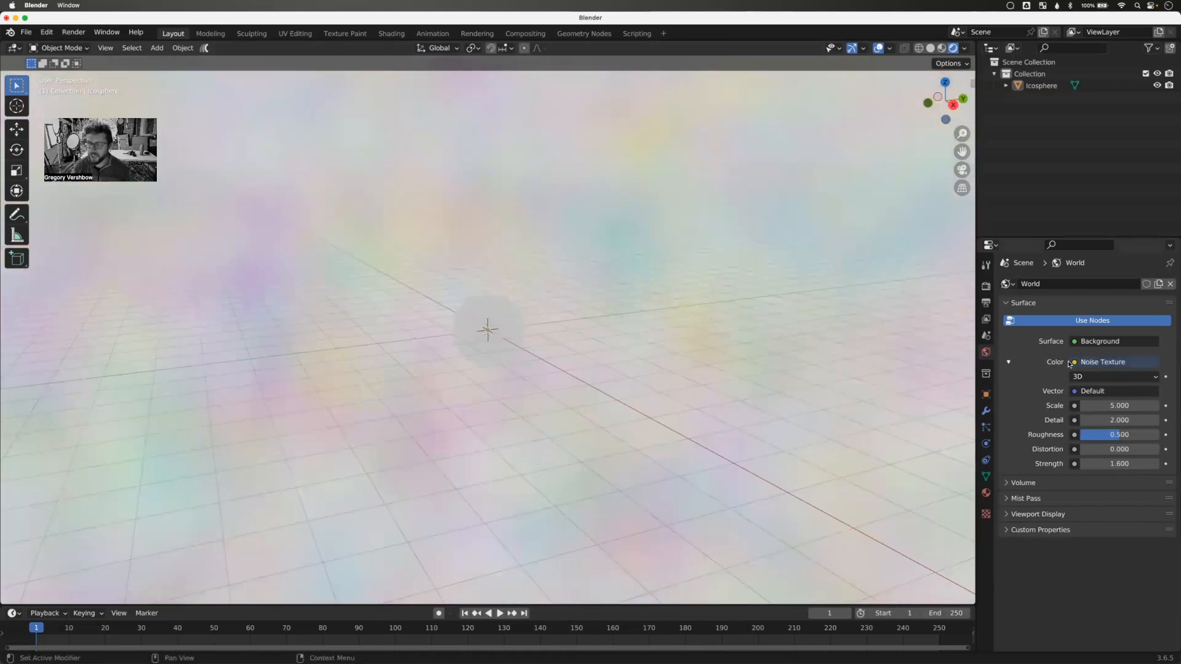
# - Use a Sky Texture for the world background colour and look around the rendered sky
pyautogui.click(1072, 364)
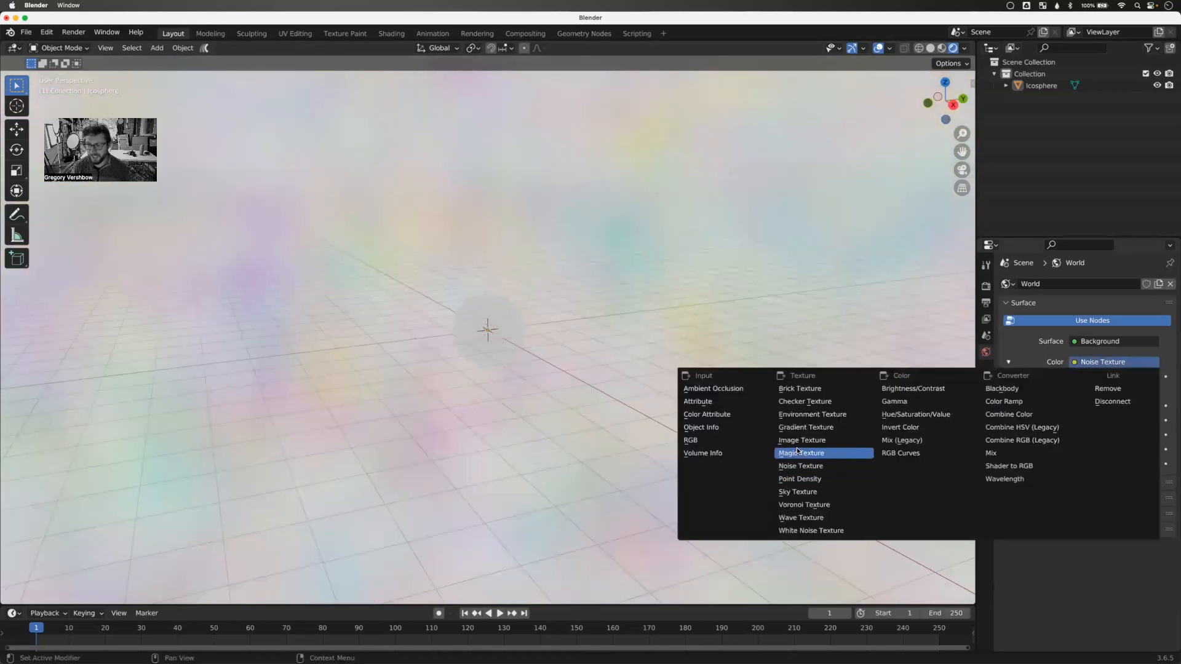
pyautogui.click(798, 493)
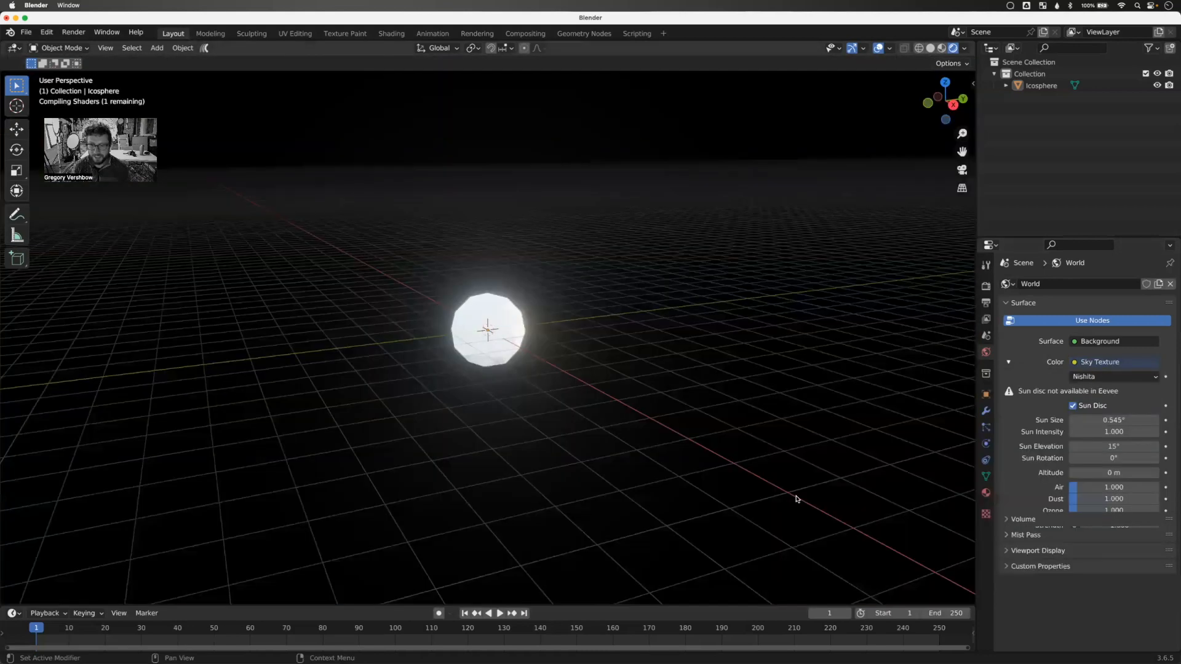
pyautogui.moveTo(731, 452); pyautogui.dragTo(824, 425, button='middle')
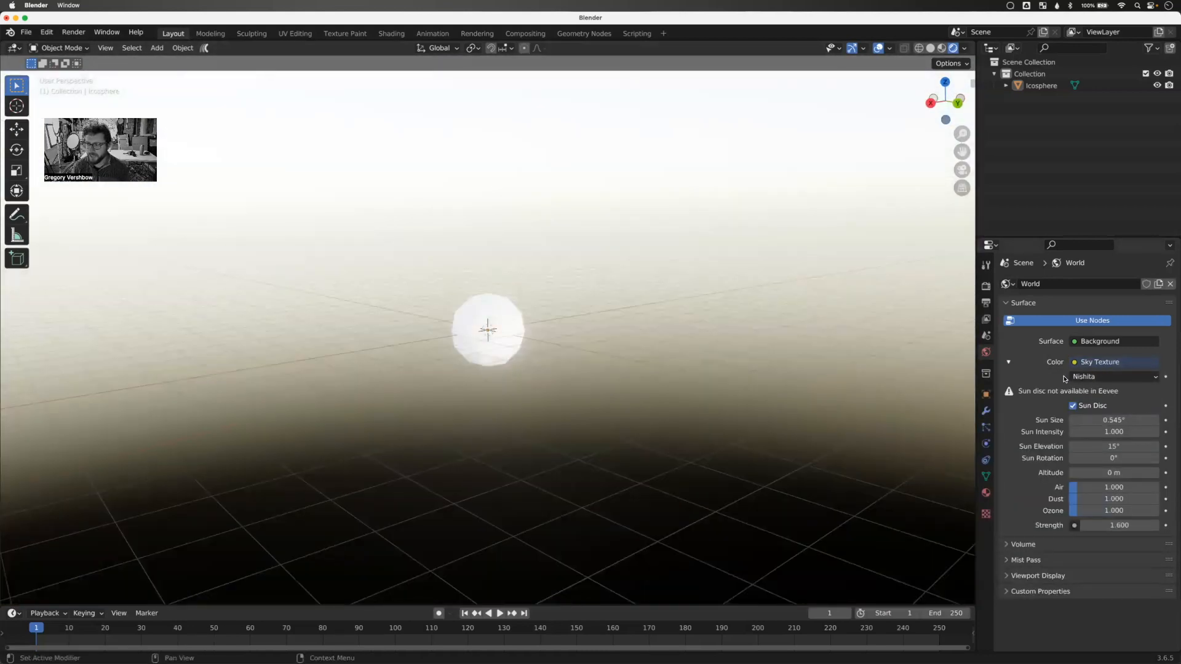
pyautogui.moveTo(896, 341); pyautogui.dragTo(836, 403, button='middle')
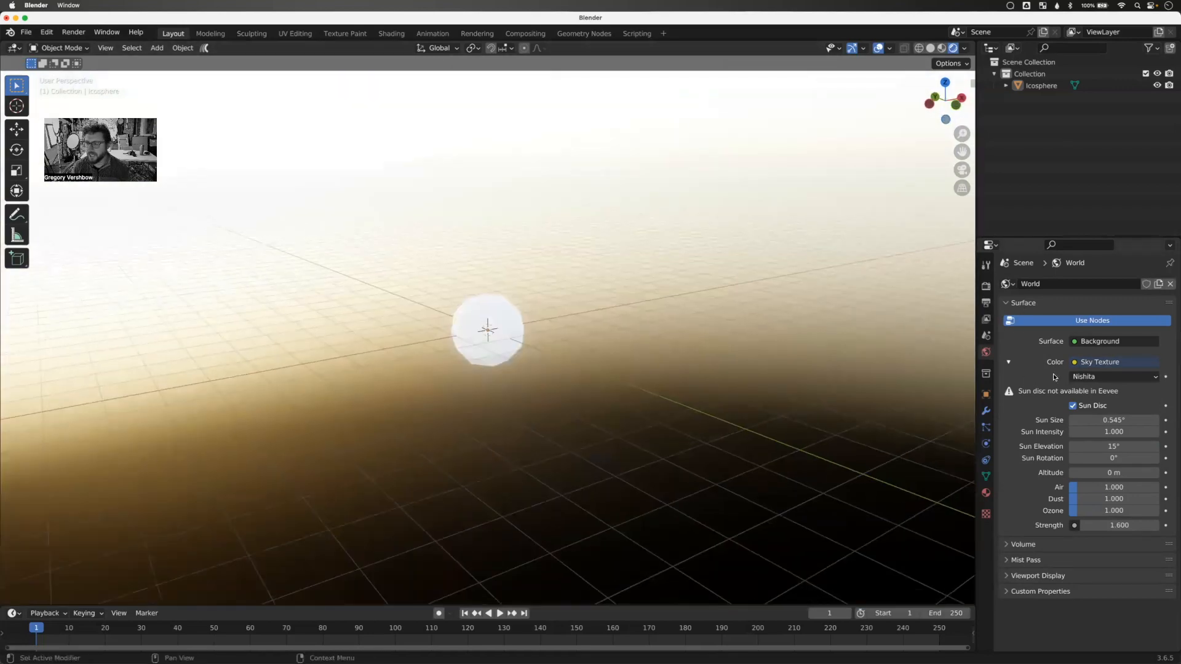
# - Try the Preetham and Hosek / Wilkie sky types on the world background, and return to Nishita
pyautogui.click(1101, 377)
pyautogui.click(1105, 389)
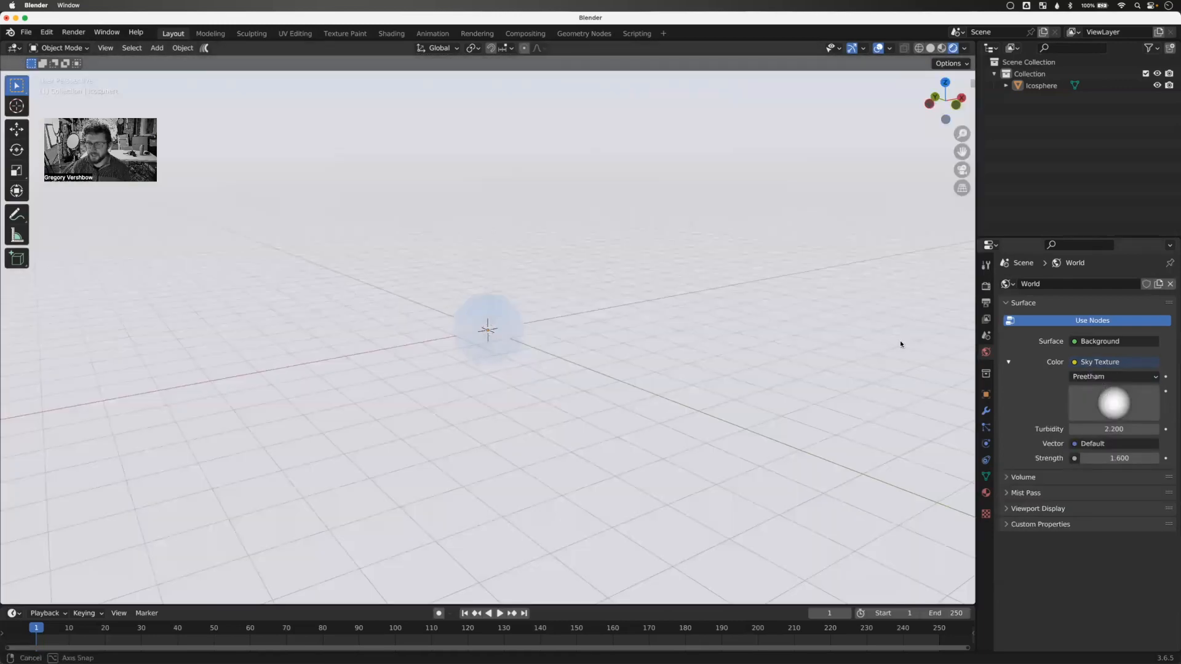
pyautogui.moveTo(899, 341); pyautogui.dragTo(830, 346, button='middle')
pyautogui.click(1105, 377)
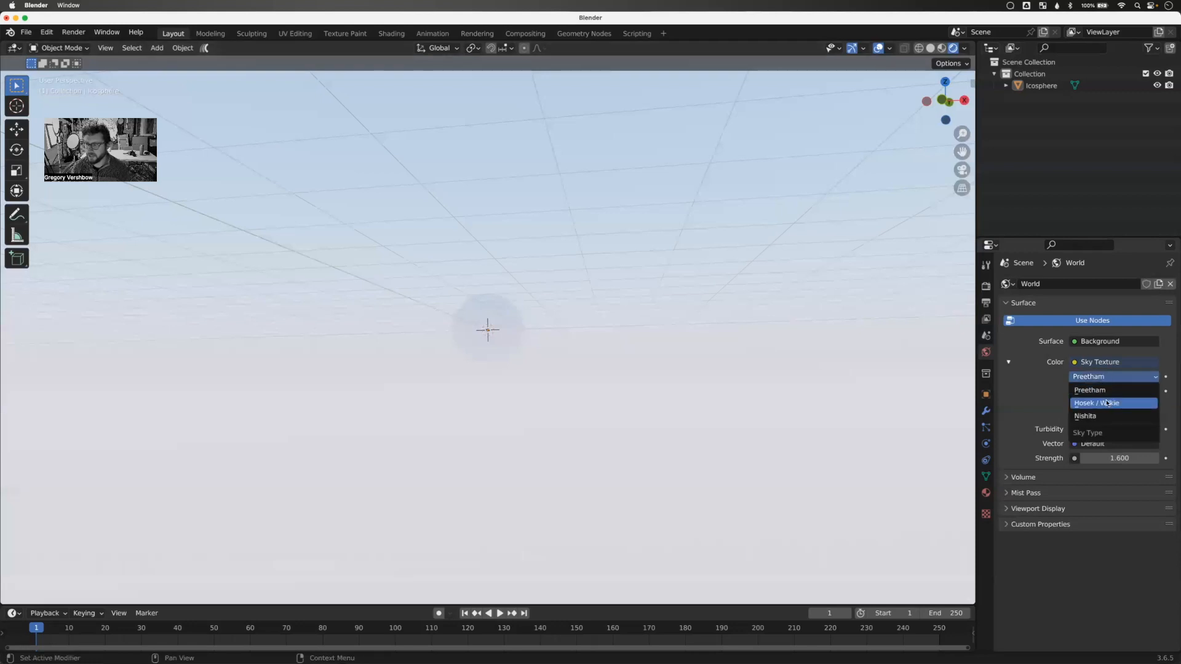
pyautogui.click(1102, 388)
pyautogui.moveTo(951, 358); pyautogui.dragTo(902, 369, button='middle')
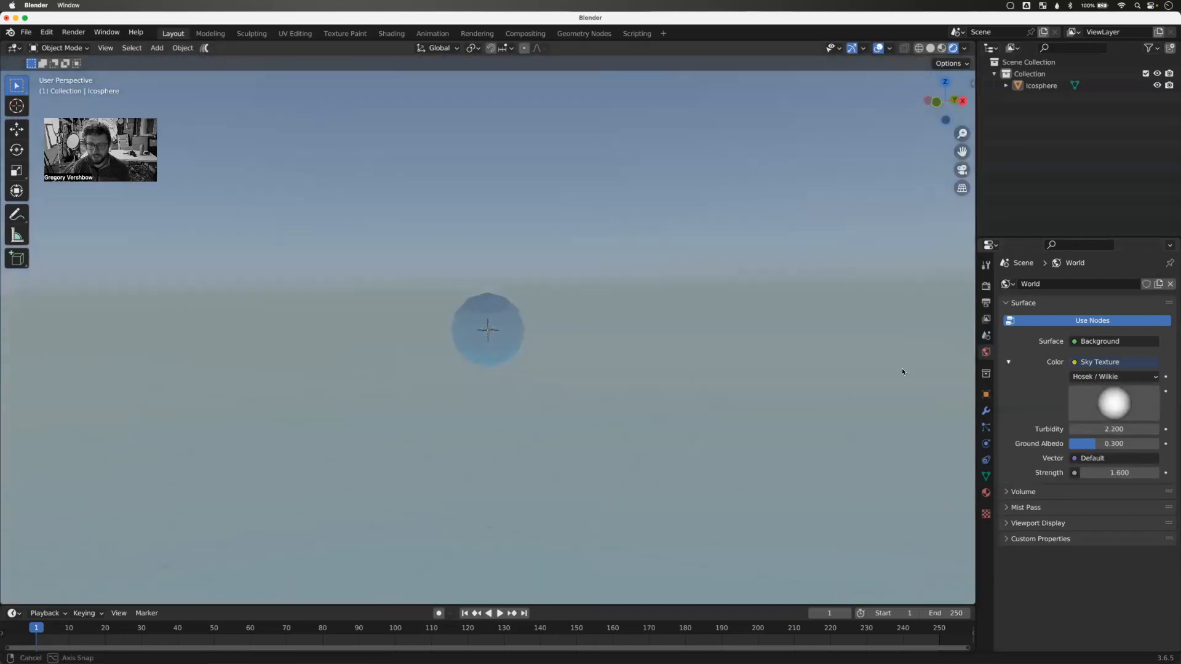
pyautogui.click(1101, 377)
pyautogui.click(1099, 418)
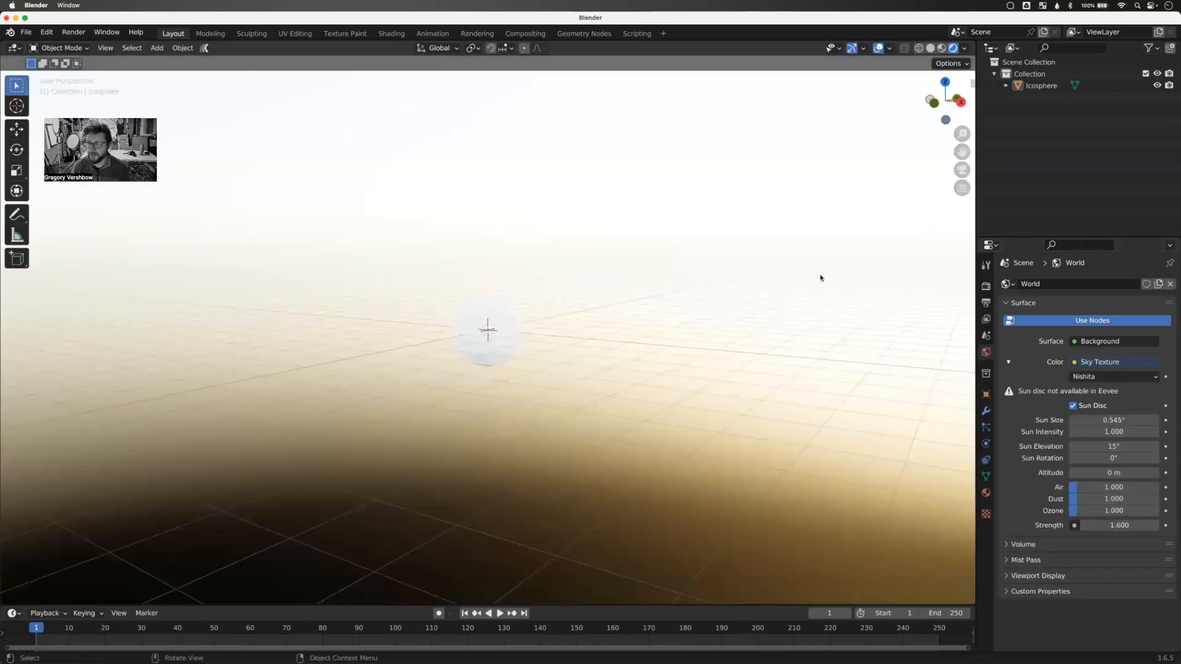
# - Switch the render engine from Eevee to Cycles and look around the rendered sky
pyautogui.click(986, 286)
pyautogui.click(1121, 295)
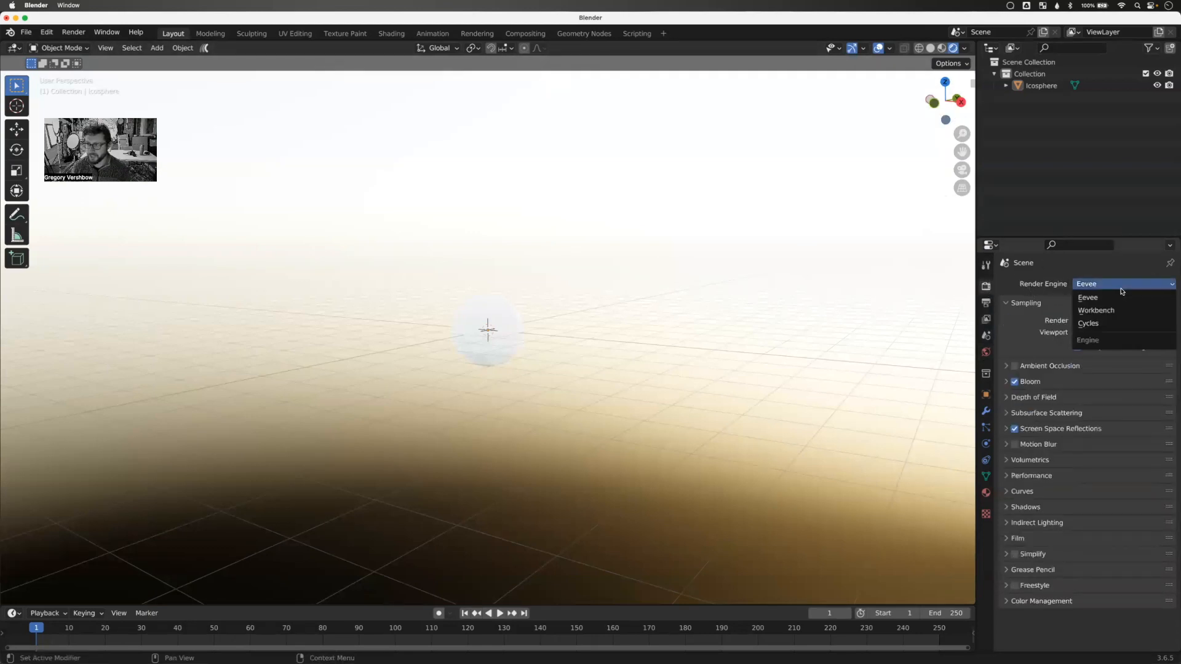
pyautogui.click(1107, 320)
pyautogui.moveTo(880, 365); pyautogui.dragTo(472, 290, button='middle')
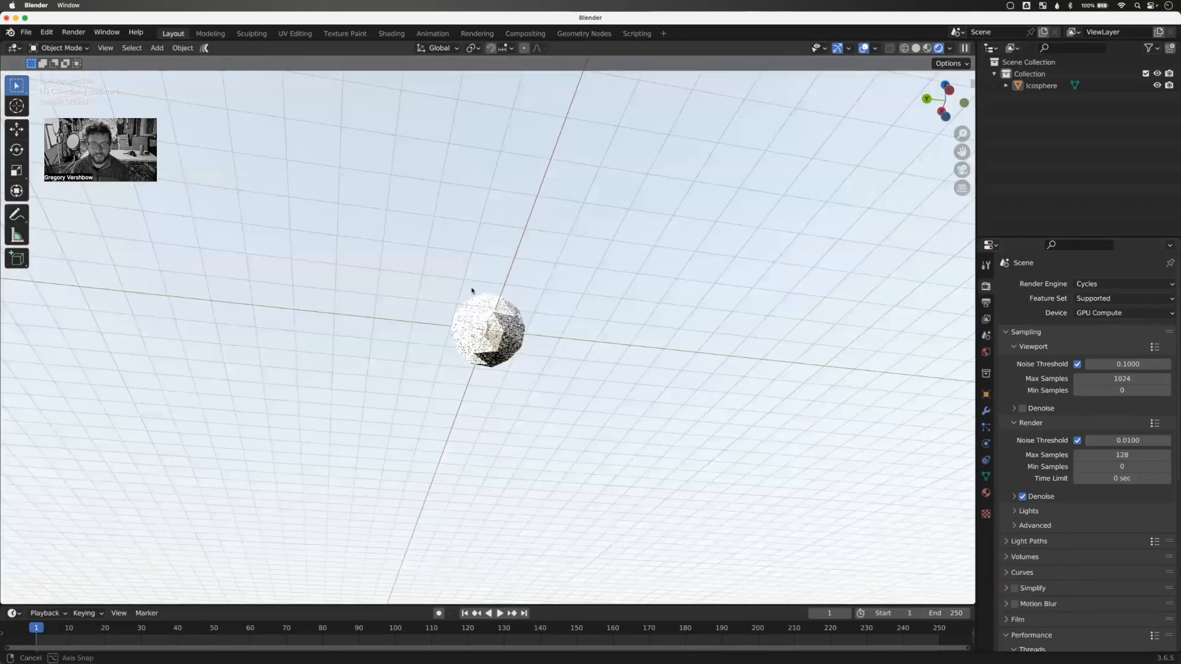
pyautogui.moveTo(405, 311); pyautogui.dragTo(617, 323, button='middle')
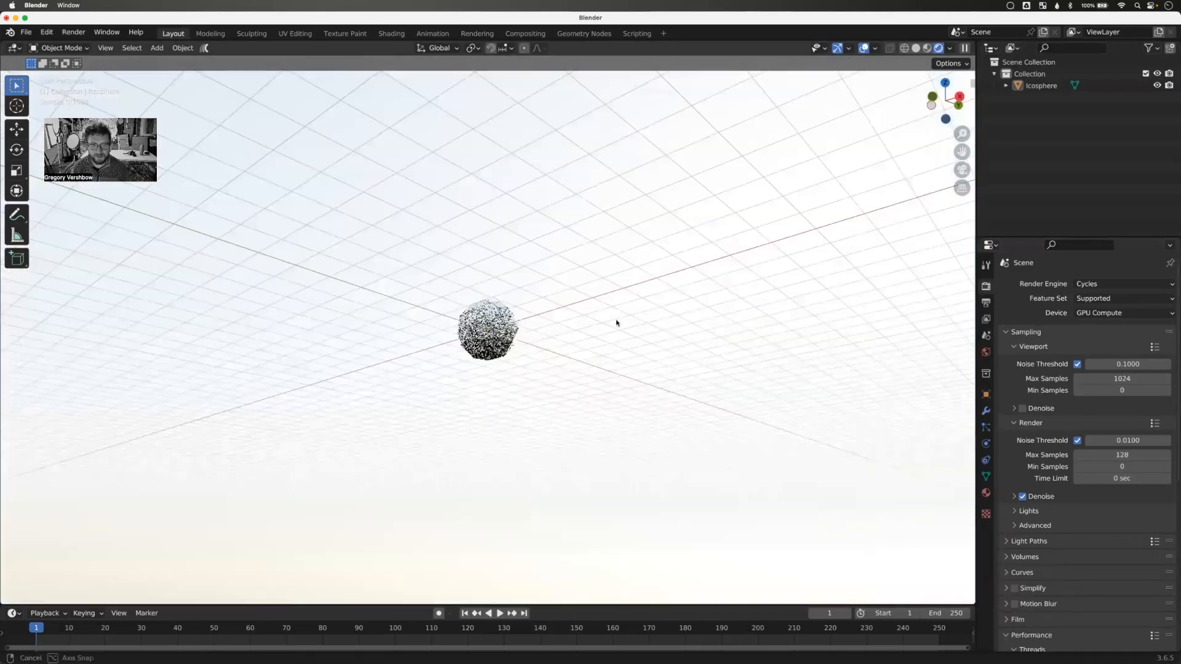
pyautogui.moveTo(537, 354); pyautogui.dragTo(968, 400, button='middle')
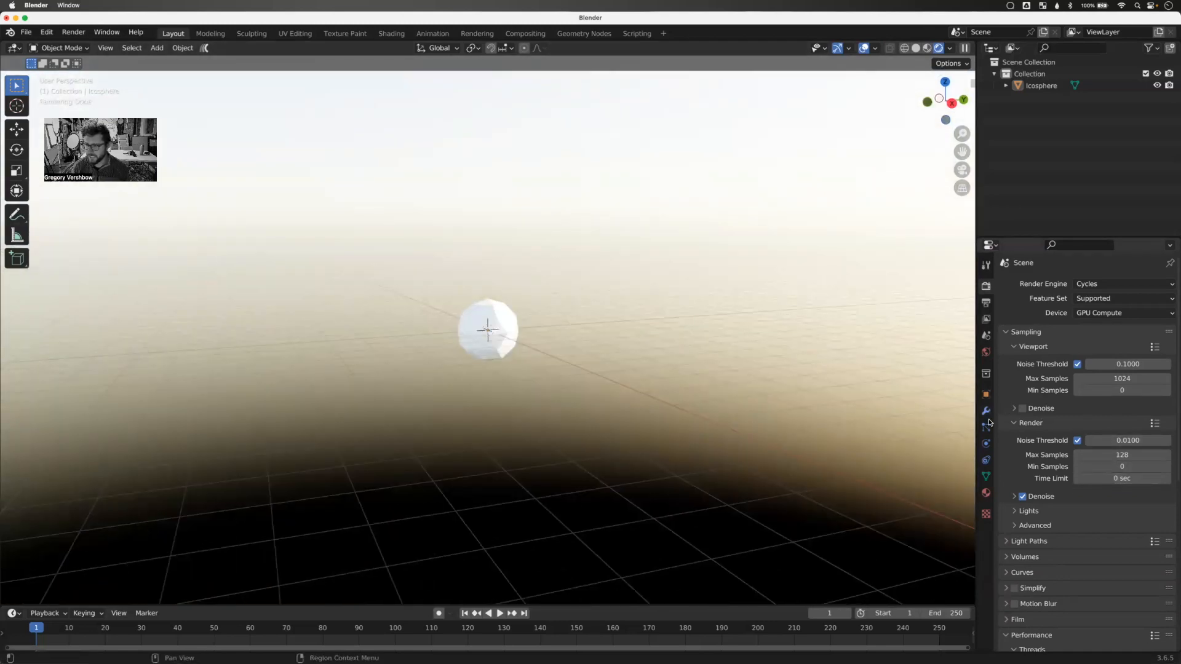
# - Set the Nishita sky's sun elevation to 7.4°, air to about 1.253, dust to about 2.162 and ozone to about 3.778
pyautogui.click(986, 352)
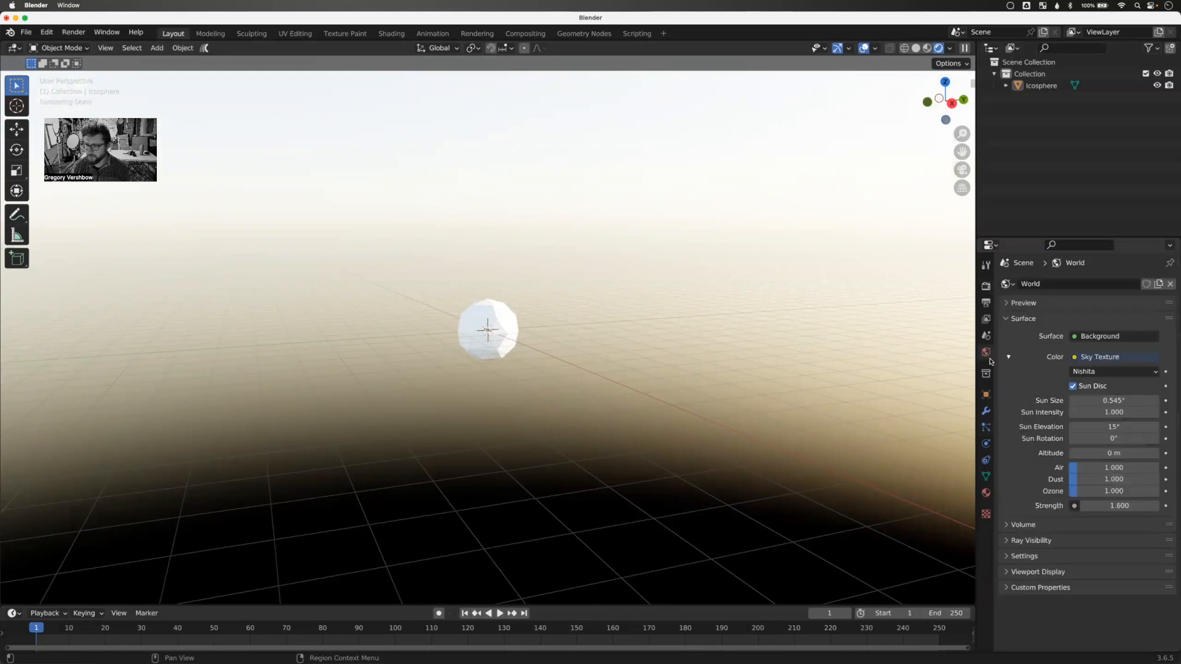
pyautogui.click(1114, 412)
pyautogui.click(1093, 425)
pyautogui.moveTo(1114, 426); pyautogui.dragTo(1087, 425)
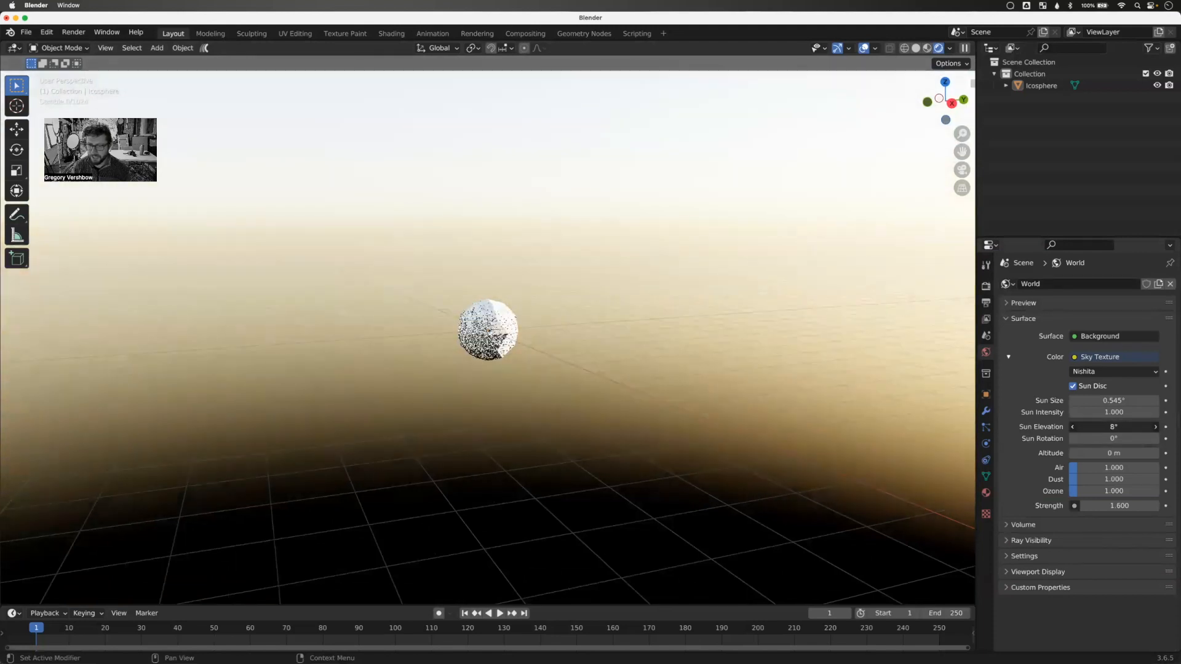
pyautogui.moveTo(1101, 468)
pyautogui.mouseDown()
pyautogui.moveTo(1123, 467)
pyautogui.moveTo(1083, 469)
pyautogui.moveTo(1089, 486)
pyautogui.mouseUp()
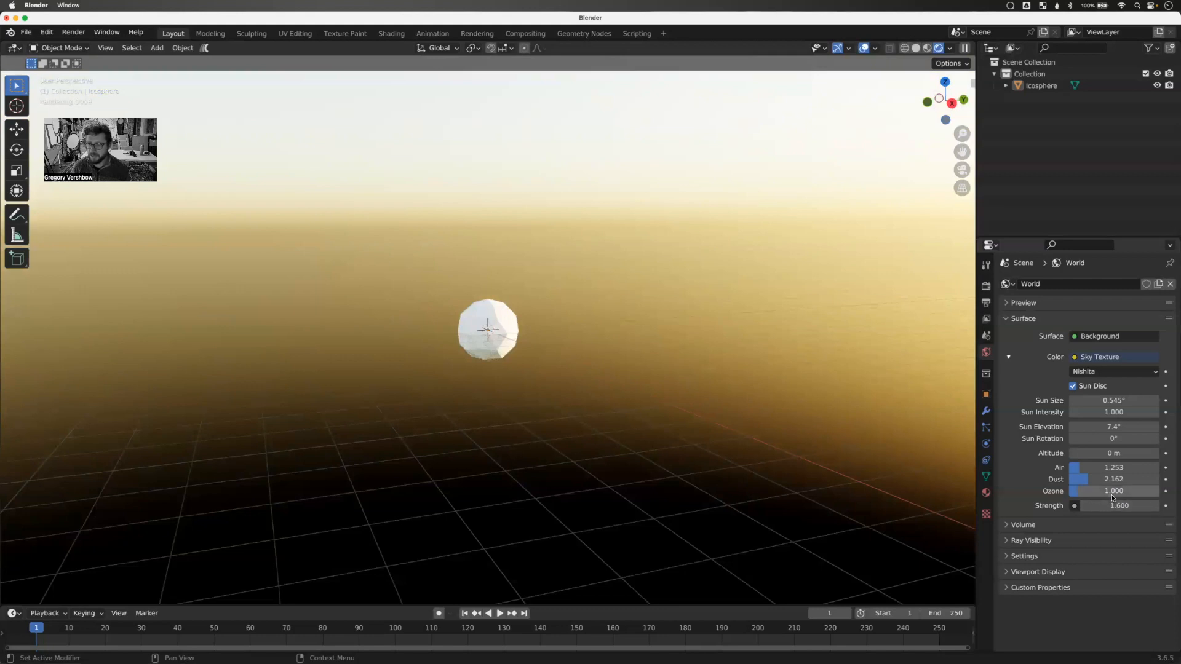
pyautogui.moveTo(1076, 490); pyautogui.dragTo(1103, 491)
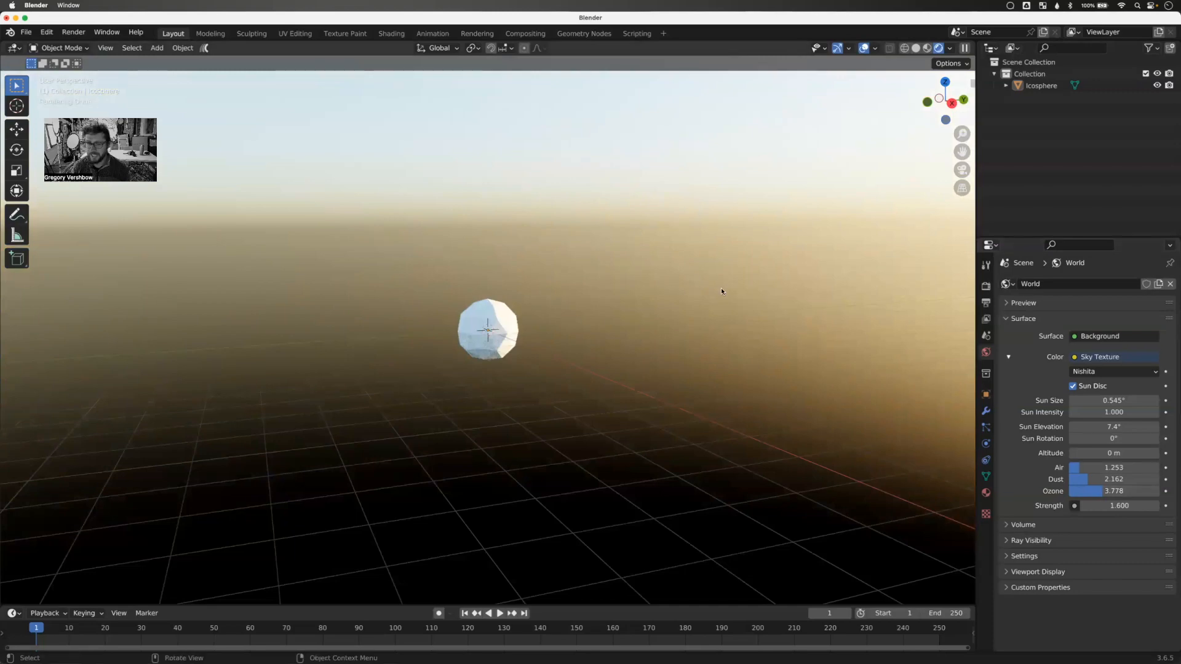
# - Inspect the icosphere's lighting up close and lower the world background strength to 0.4
pyautogui.moveTo(603, 360); pyautogui.dragTo(538, 356, button='middle')
pyautogui.scroll(-5, 538, 356)
pyautogui.scroll(12, 538, 355)
pyautogui.moveTo(512, 410); pyautogui.dragTo(572, 419, button='middle')
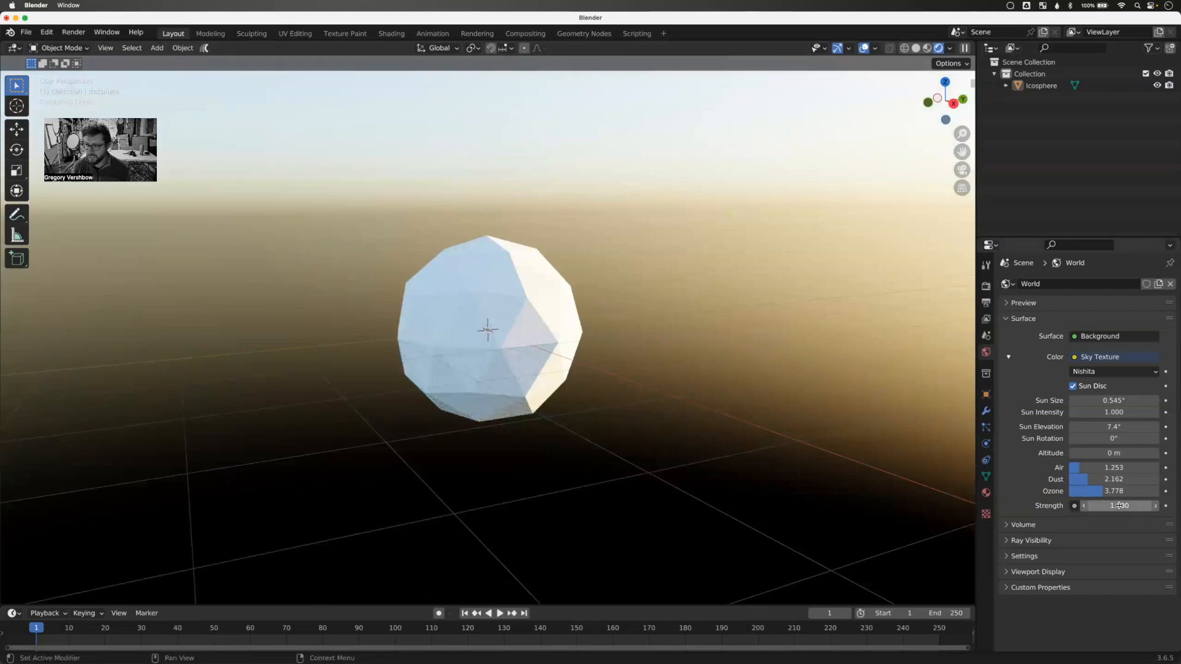
pyautogui.moveTo(1120, 506); pyautogui.dragTo(1093, 506)
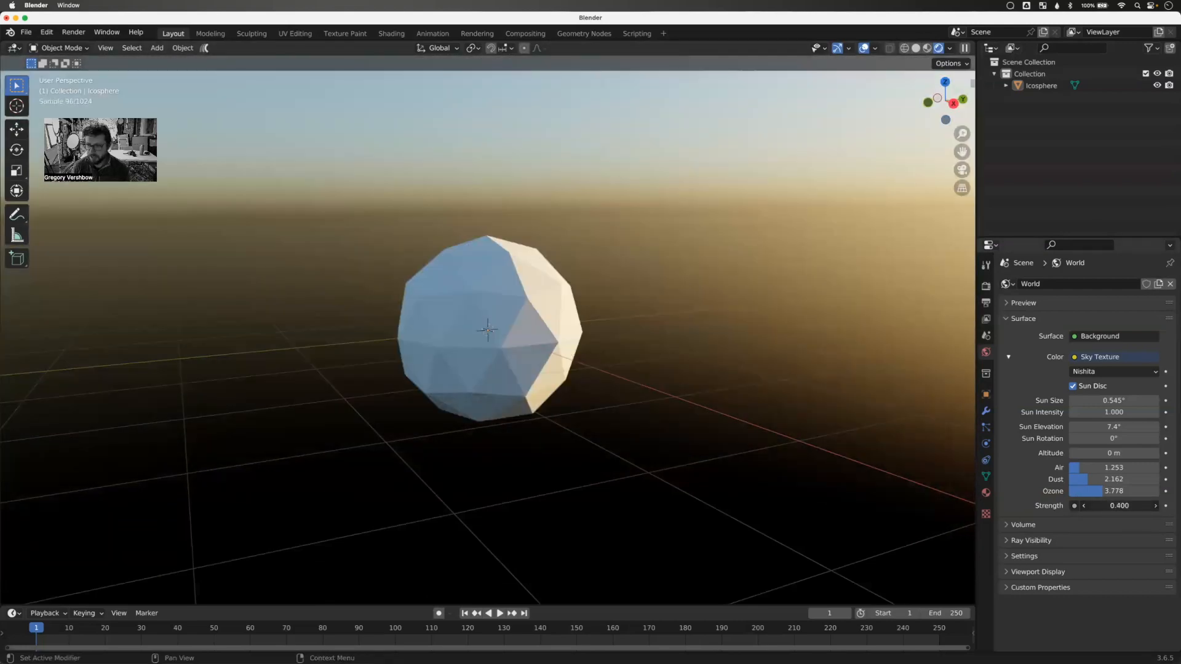
# - Apply smooth shading to the icosphere
pyautogui.moveTo(825, 414); pyautogui.dragTo(727, 396, button='middle')
pyautogui.click(513, 298)
pyautogui.rightClick(513, 299)
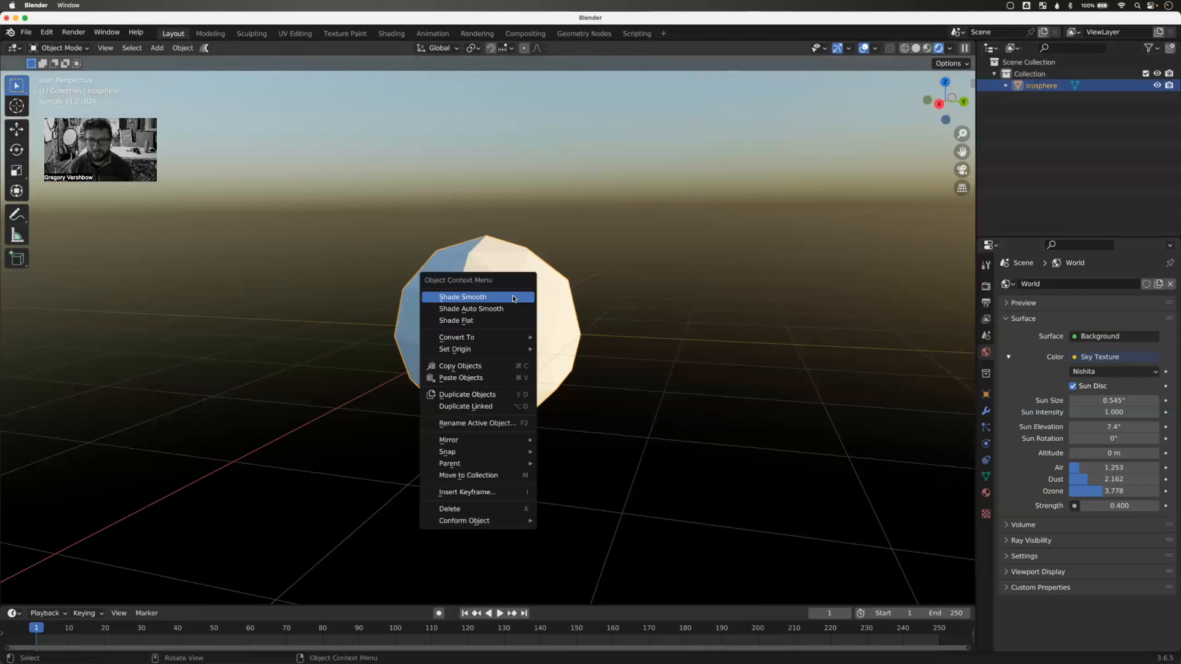
pyautogui.click(514, 299)
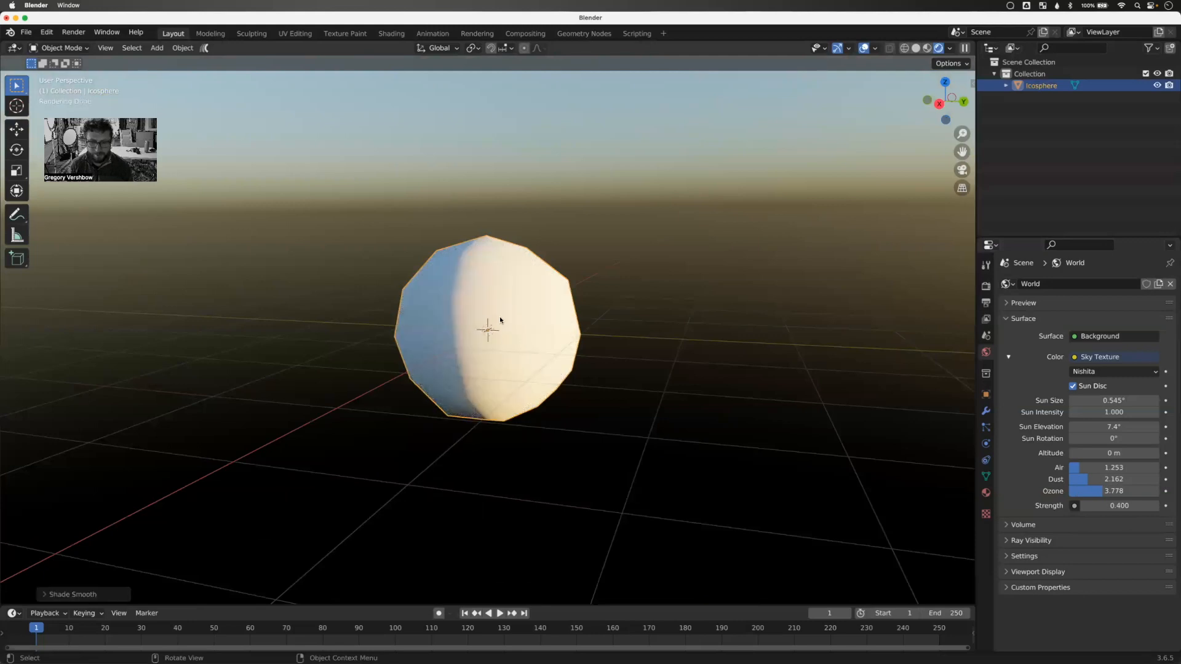
# - Assign the existing Material to the icosphere, set metallic to 1 and roughness to 0, and inspect the sky reflection
pyautogui.click(986, 492)
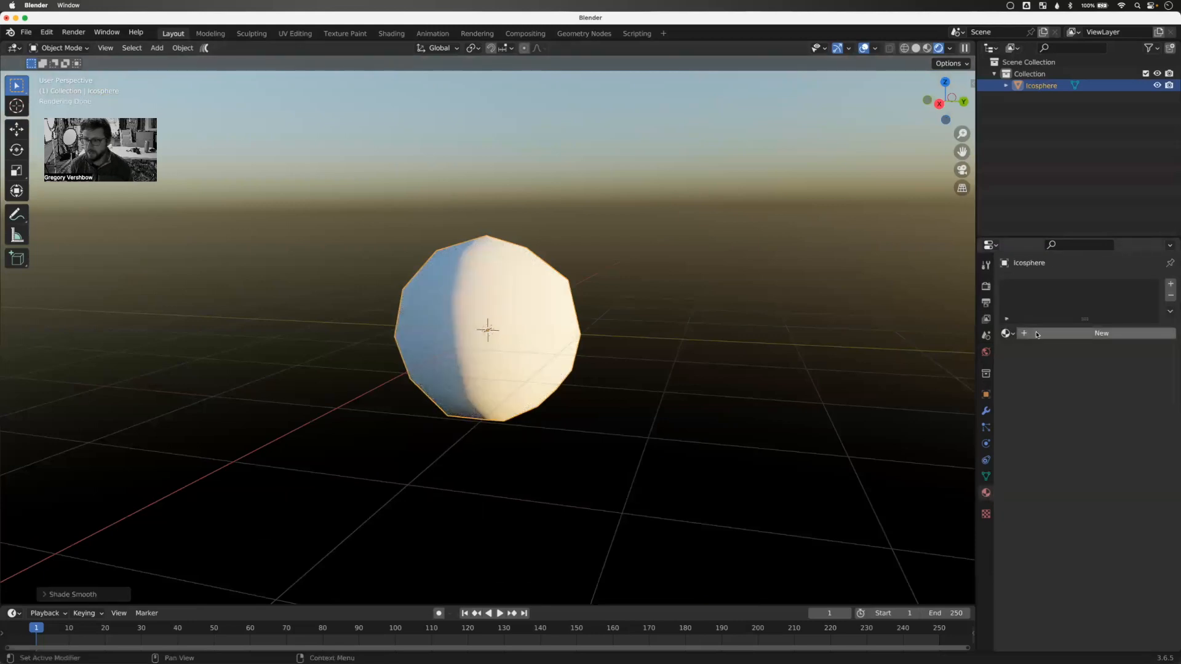
pyautogui.click(1012, 334)
pyautogui.click(1049, 352)
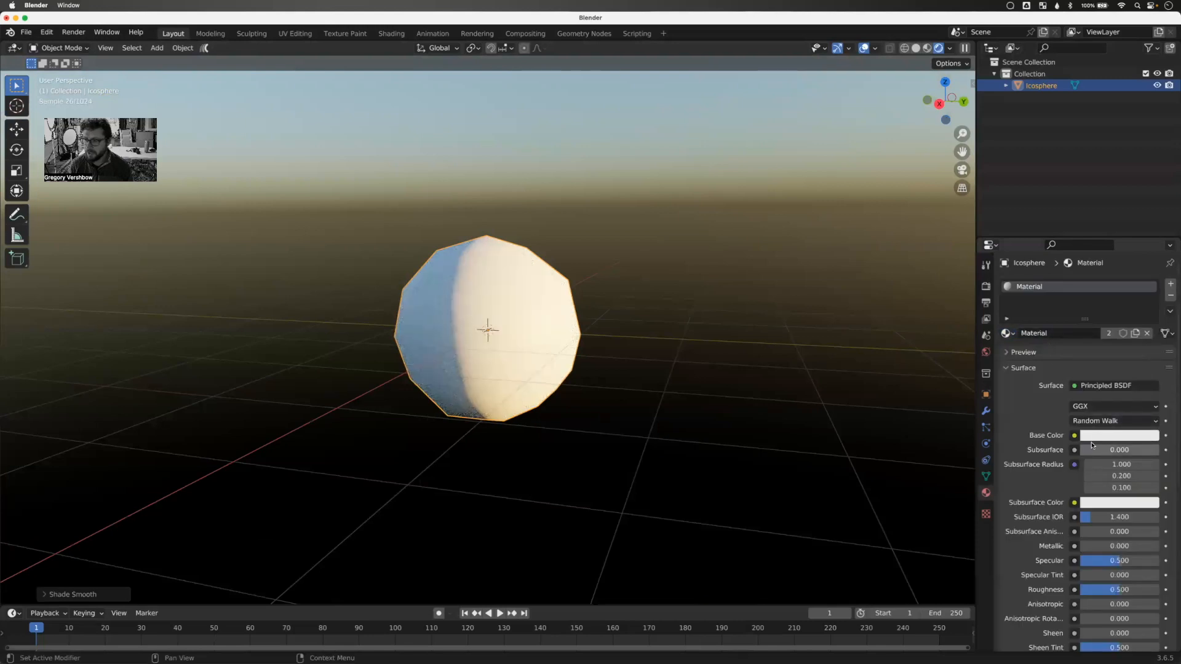
pyautogui.moveTo(1098, 546); pyautogui.dragTo(1157, 546)
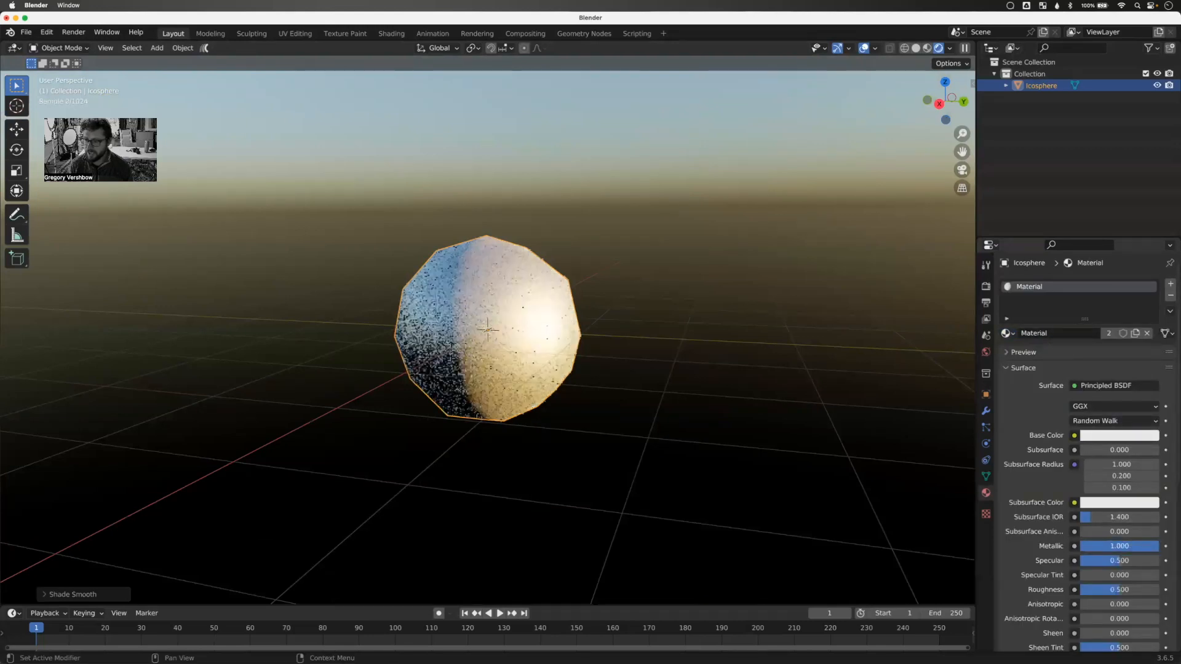
pyautogui.click(1138, 547)
pyautogui.press('Return')
pyautogui.moveTo(1124, 594); pyautogui.dragTo(1084, 594)
pyautogui.moveTo(667, 440); pyautogui.dragTo(499, 335, button='middle')
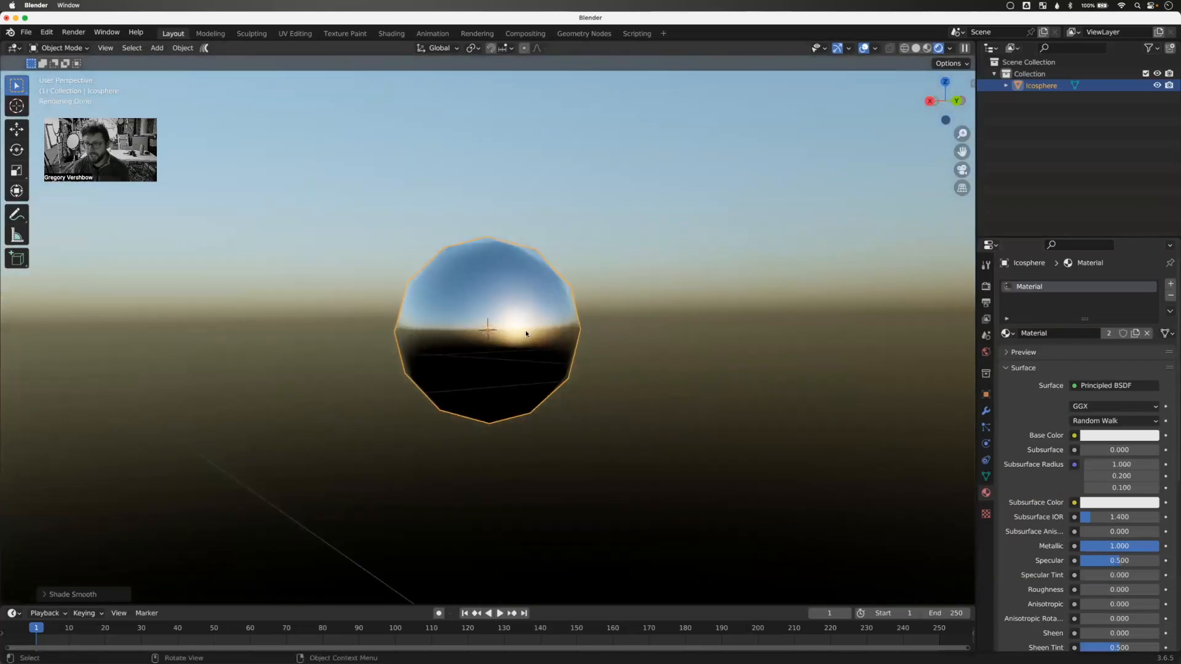
pyautogui.moveTo(526, 334); pyautogui.dragTo(526, 339, button='middle')
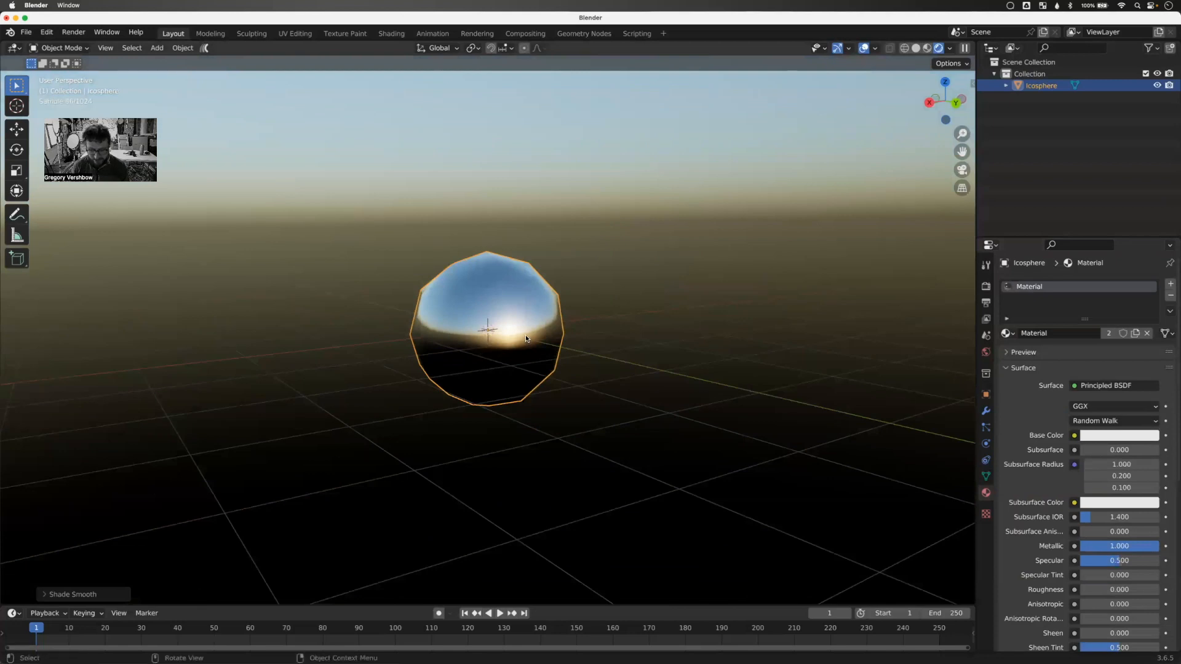
# - Delete the icosphere and add a camera at the scene origin
pyautogui.press('x')
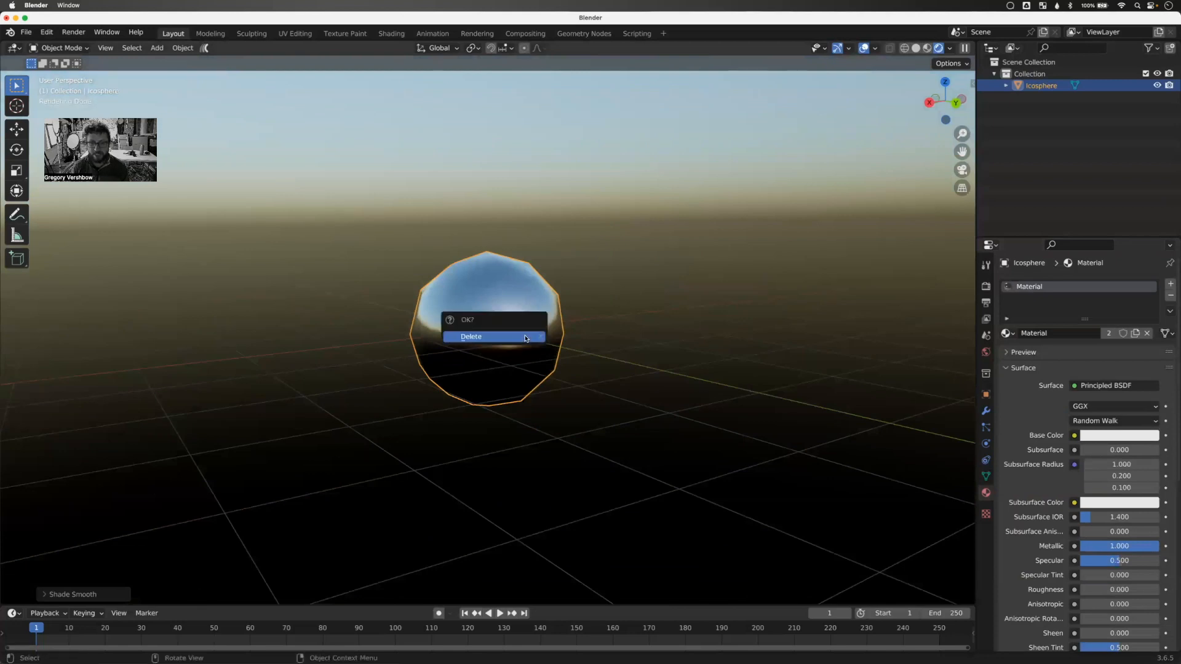
pyautogui.click(526, 338)
pyautogui.hotkey('shift', 'a')
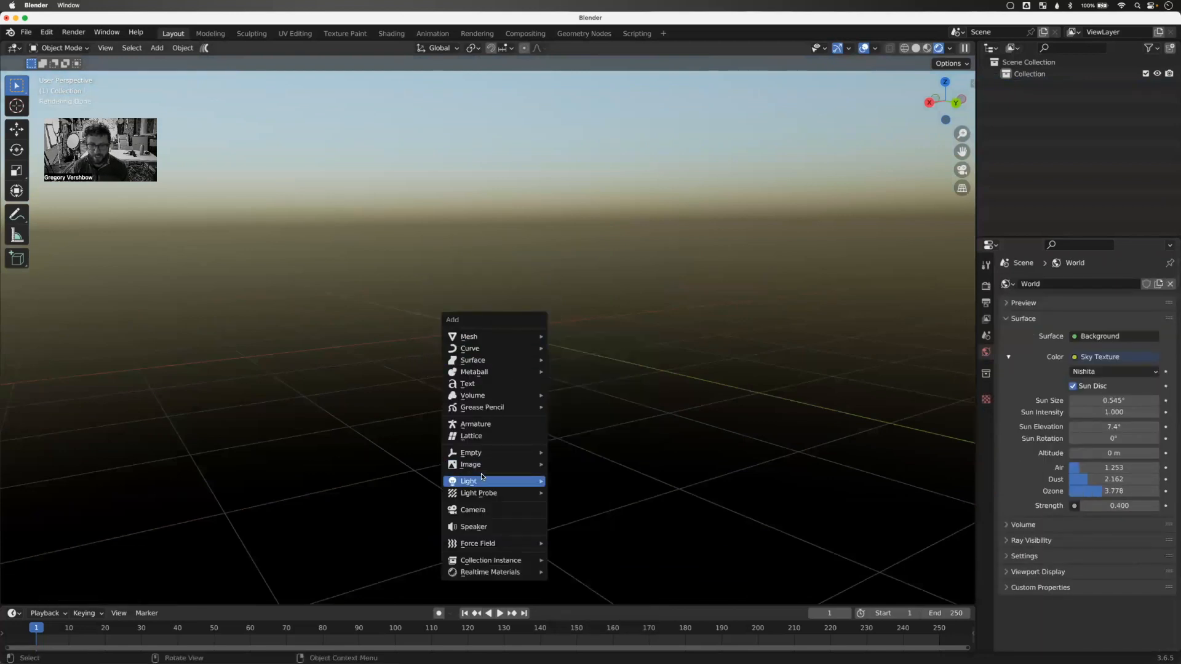
pyautogui.click(483, 510)
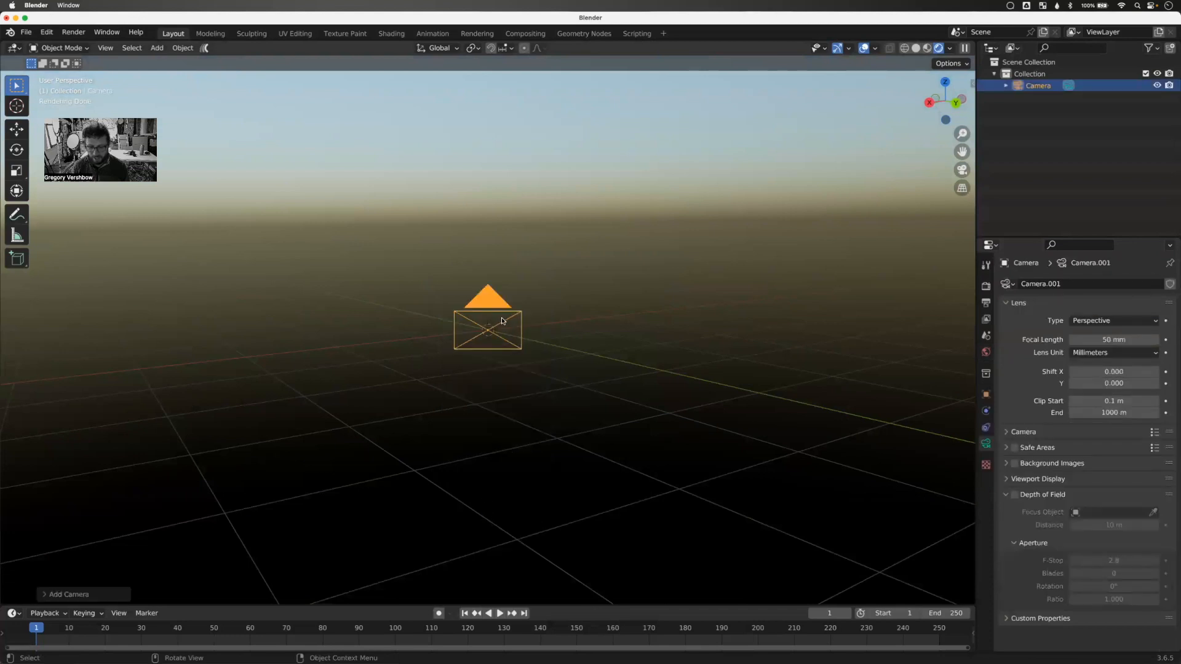
# - Clear the camera's rotation, rotate it 90° about the X axis and raise it about 1.57 m along Z
pyautogui.hotkey('alt', 'r')
pyautogui.write('rx90')
pyautogui.press('Return')
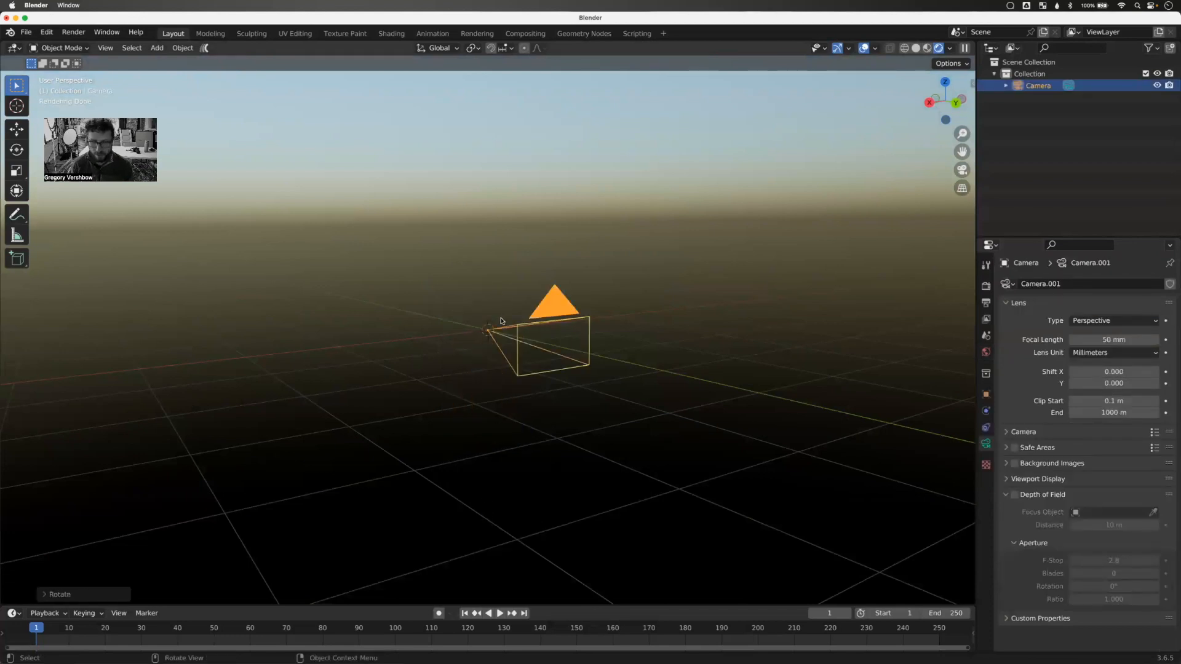
pyautogui.press('g')
pyautogui.press('z')
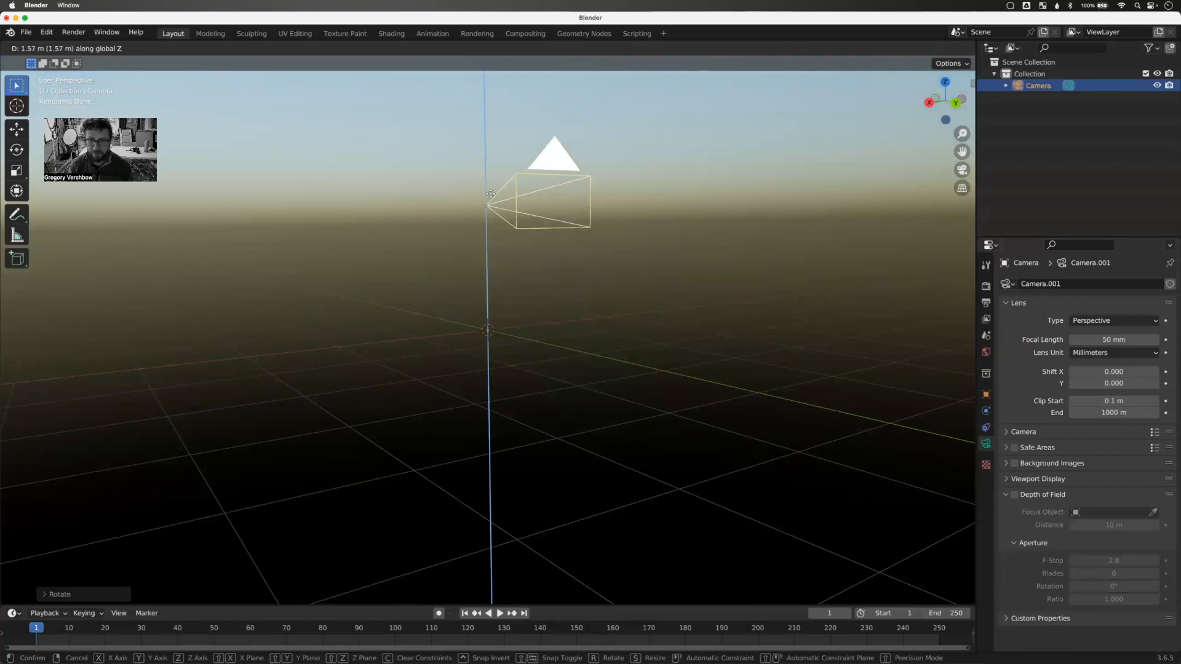
pyautogui.click(516, 274)
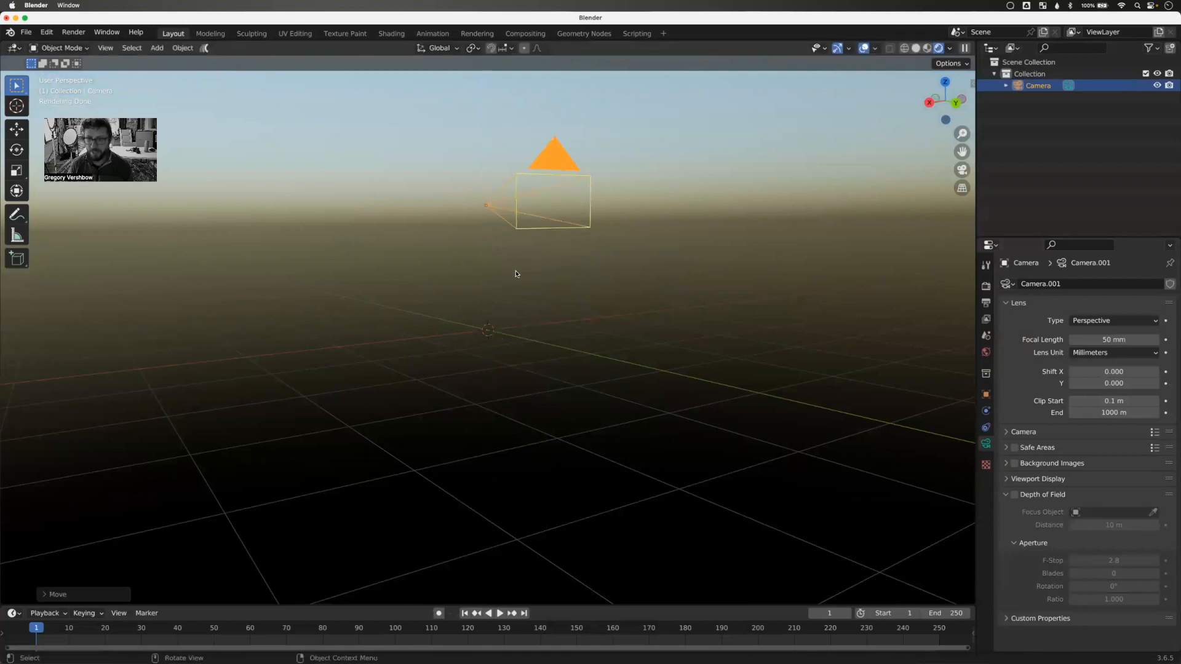
# - Set the camera's lens type to Panoramic with the Equirectangular panorama type
pyautogui.click(1117, 322)
pyautogui.click(1103, 359)
pyautogui.click(1092, 339)
pyautogui.click(1101, 347)
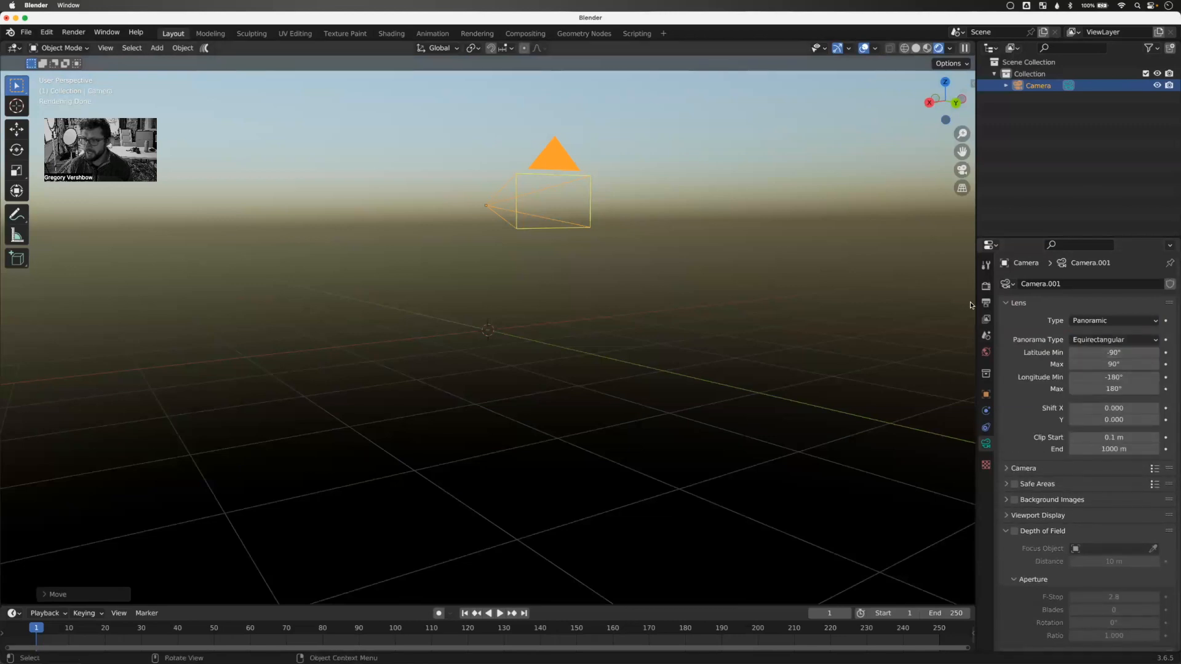
# - Set the render output resolution to 4000 × 2000 px and look through the panoramic camera
pyautogui.click(985, 303)
pyautogui.click(1101, 299)
pyautogui.click(1097, 301)
pyautogui.hotkey('ctrl', 'a')
pyautogui.write('4000')
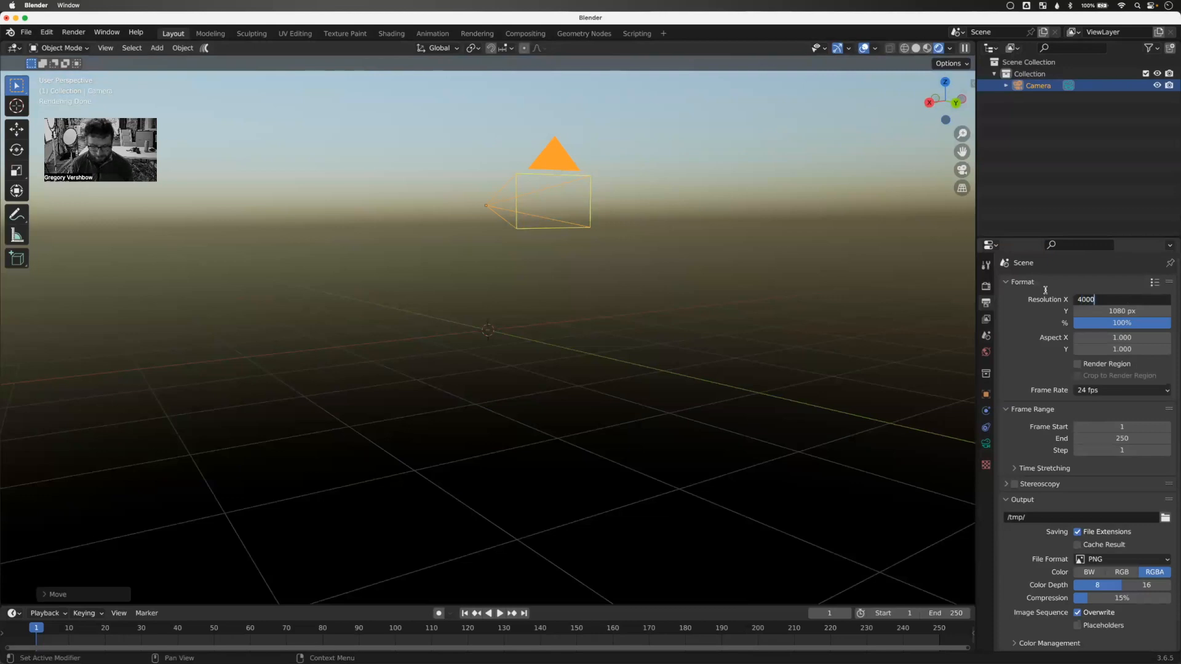
pyautogui.press('Tab')
pyautogui.write('2000')
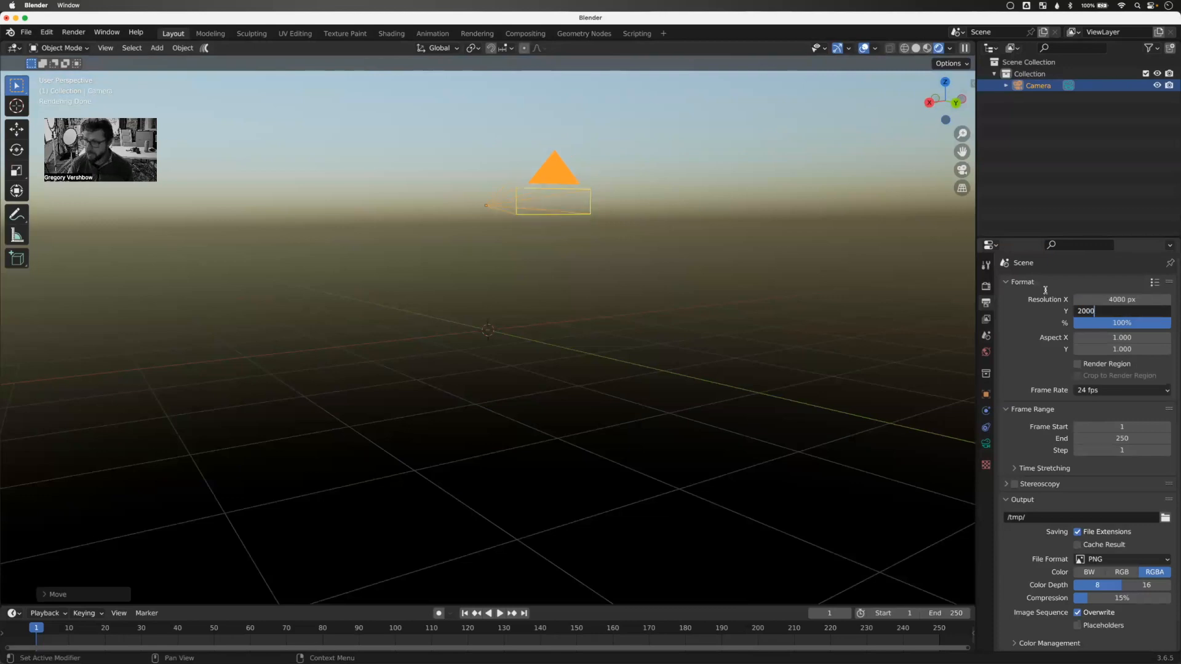
pyautogui.press('Return')
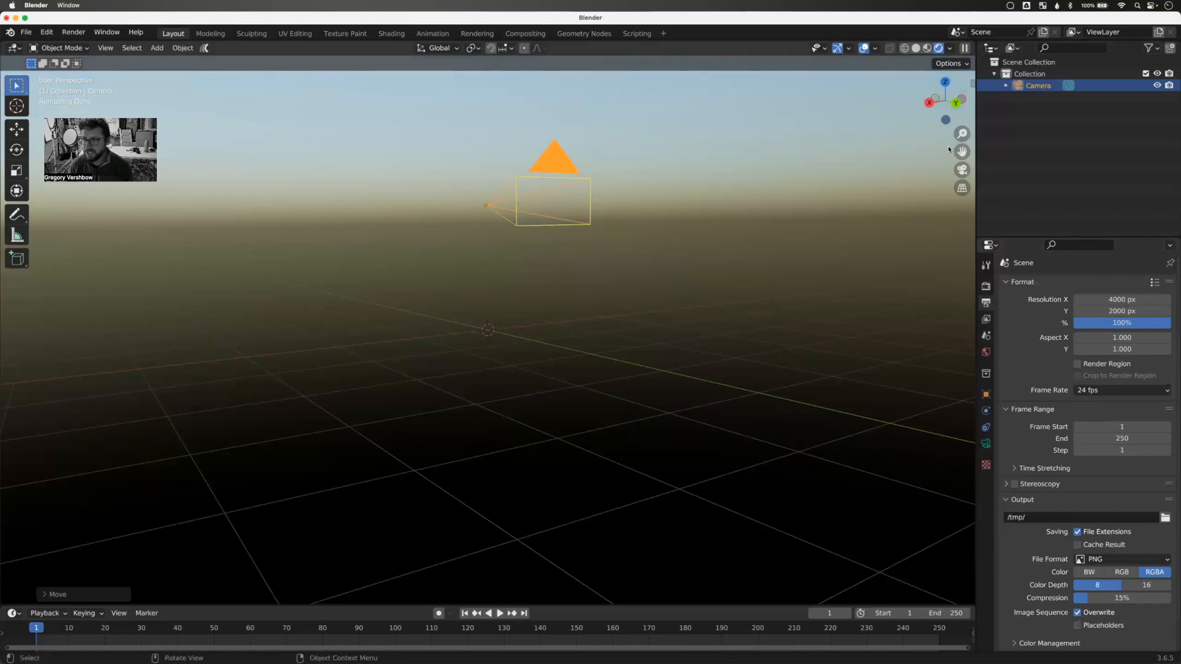
pyautogui.click(962, 170)
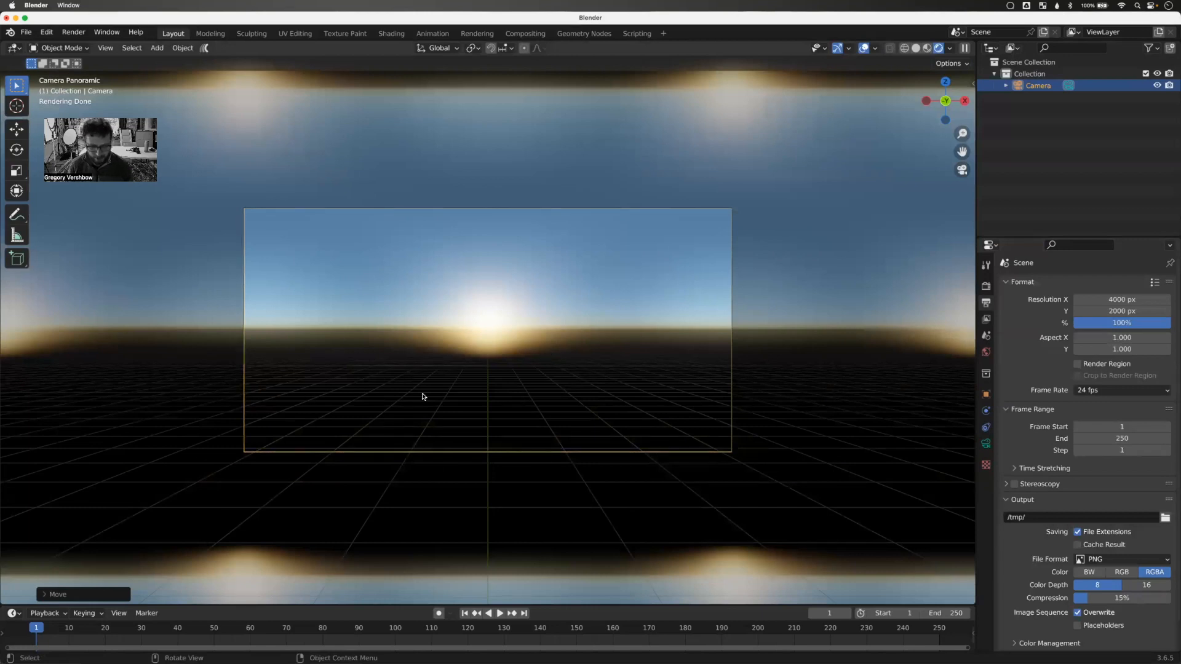
# - Leave the camera view, switch the viewport to Material Preview shading and add a plane at the origin
pyautogui.moveTo(424, 396); pyautogui.dragTo(413, 398, button='middle')
pyautogui.scroll(-10, 412, 398)
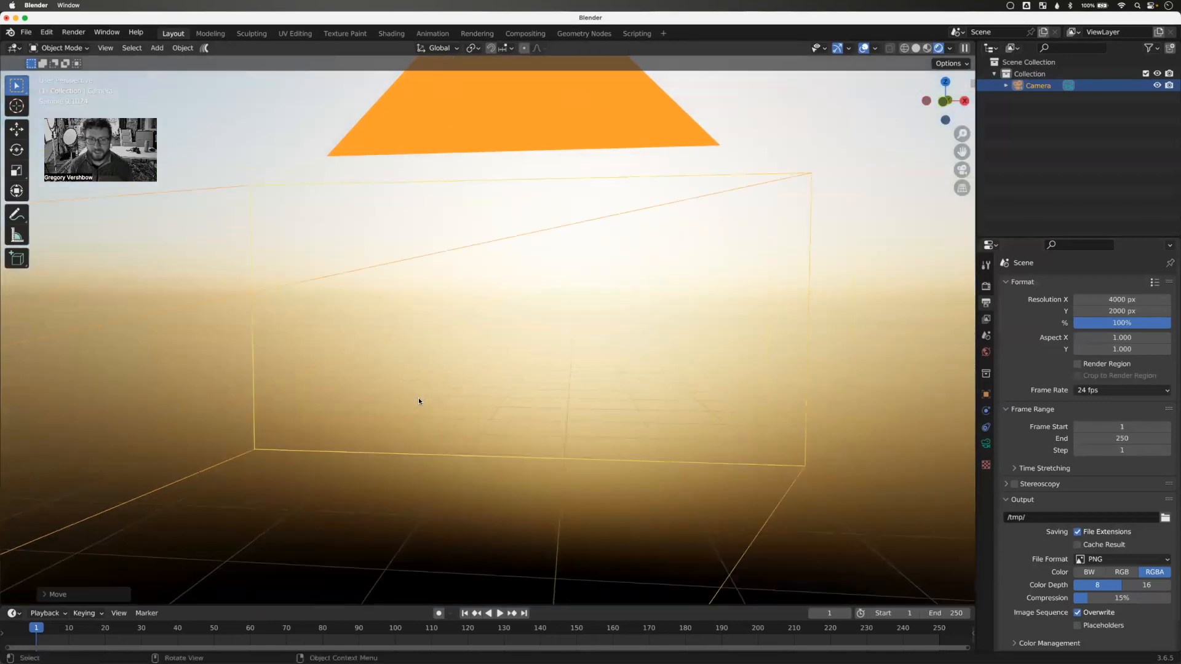
pyautogui.moveTo(424, 418); pyautogui.dragTo(404, 422, button='middle')
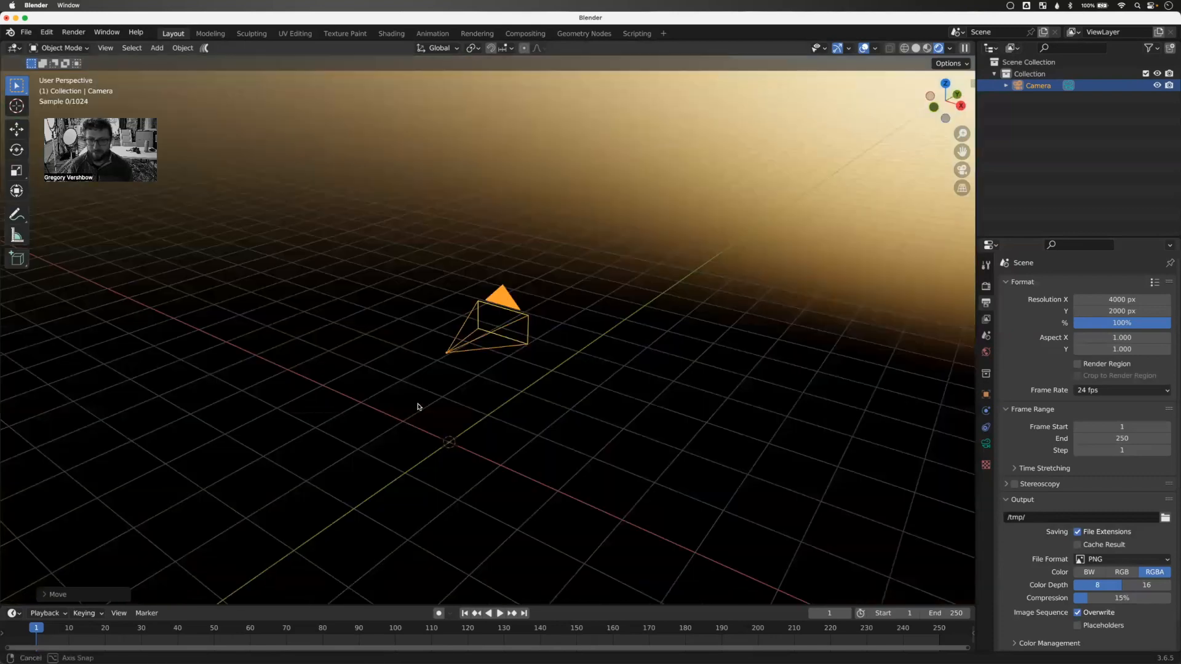
pyautogui.click(926, 48)
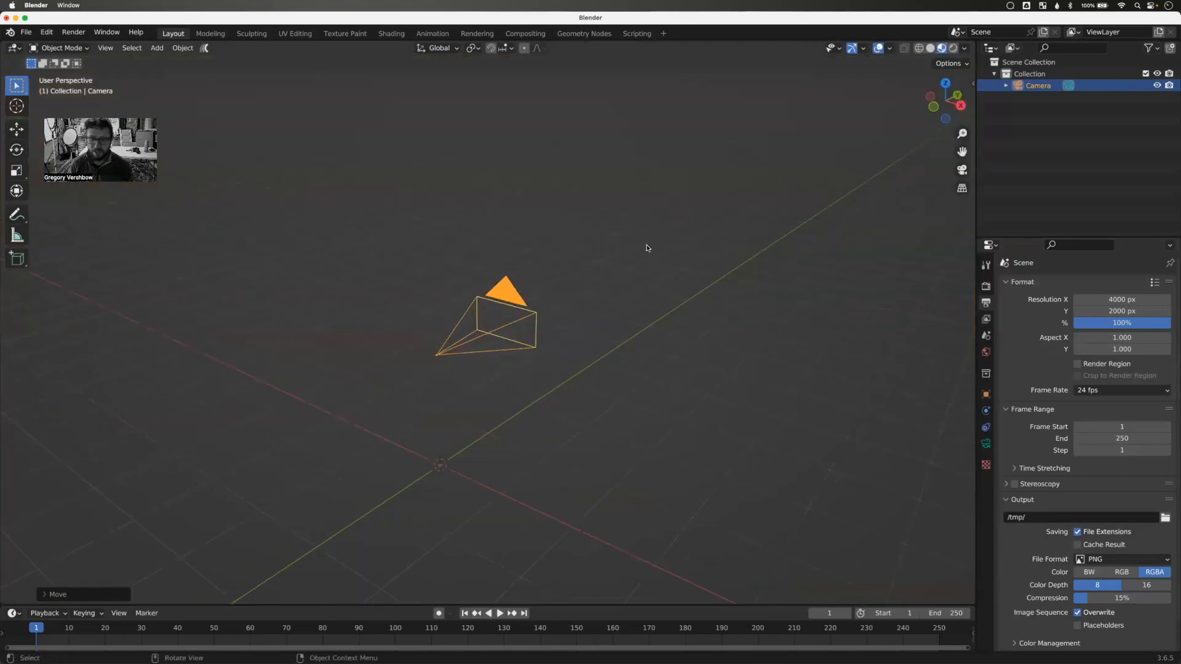
pyautogui.hotkey('shift', 'a')
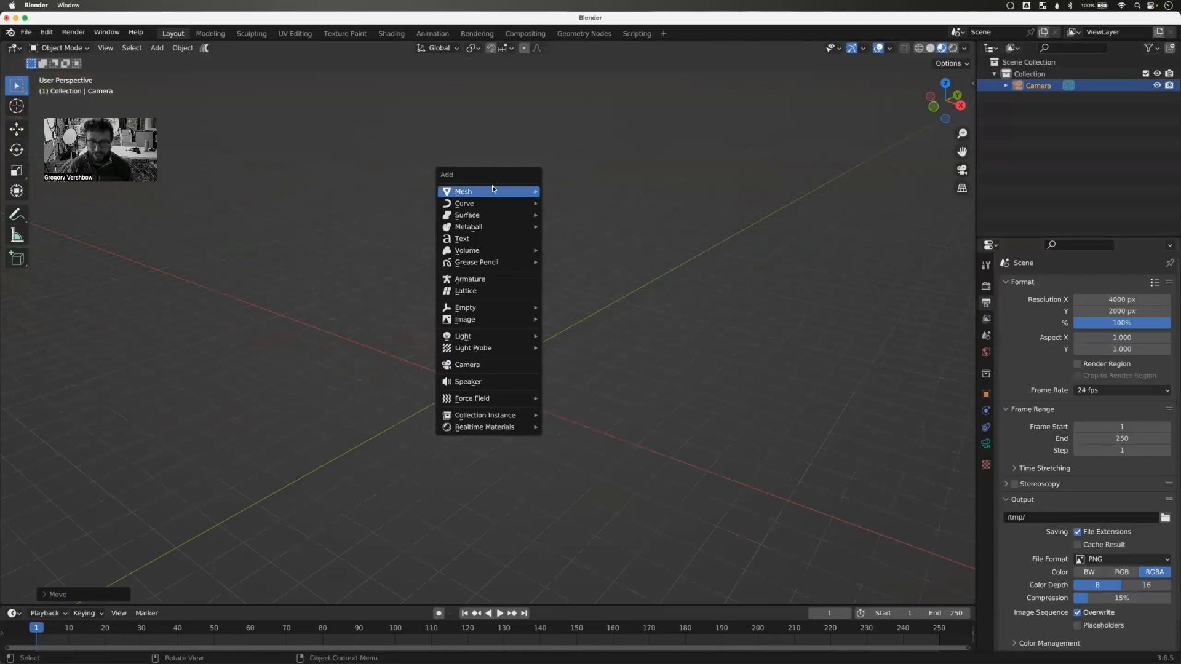
pyautogui.moveTo(495, 191)
pyautogui.click(569, 195)
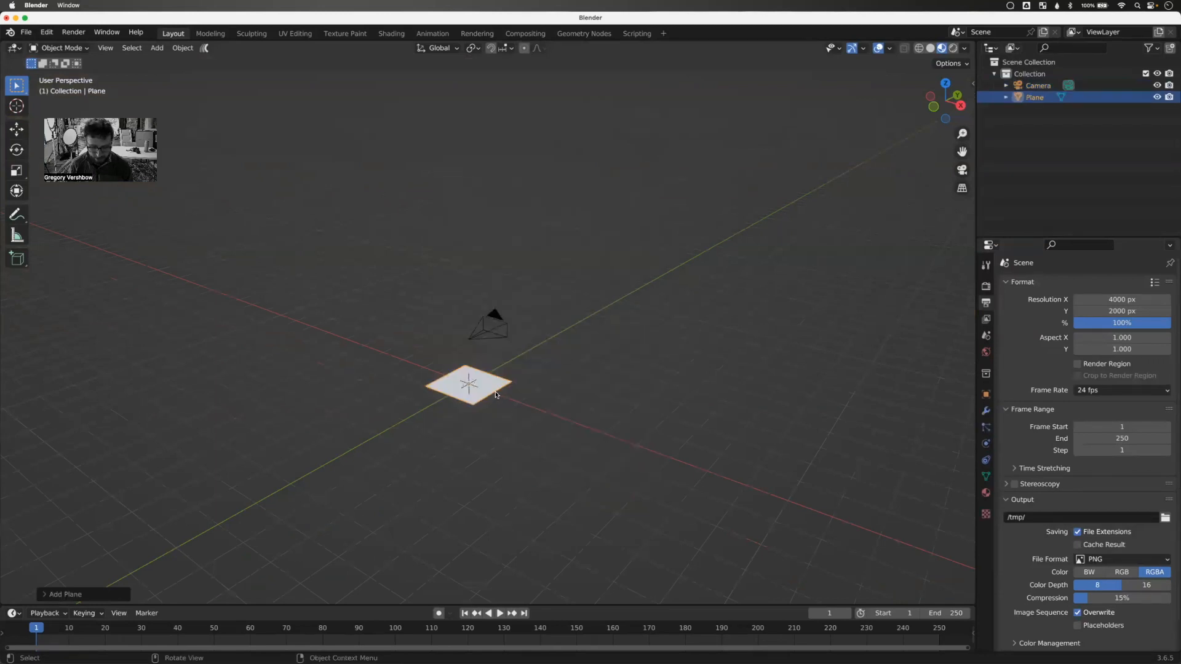
# - Enlarge the plane's mesh in Edit Mode to more than 30 times its size
pyautogui.press('Tab')
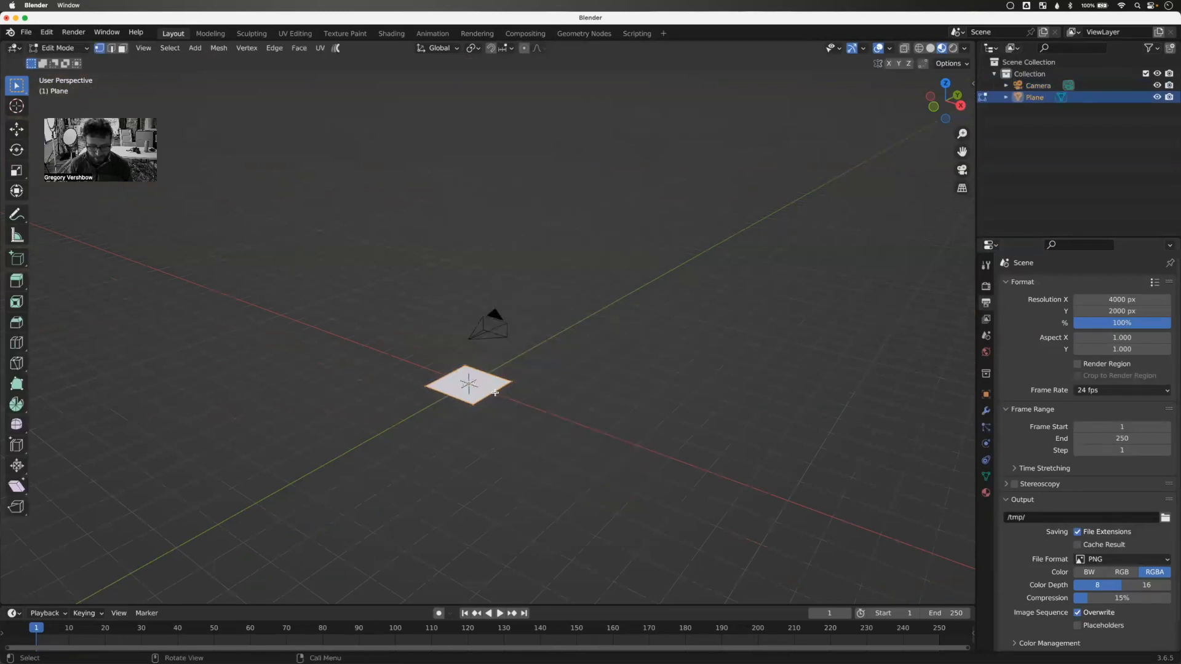
pyautogui.press('s')
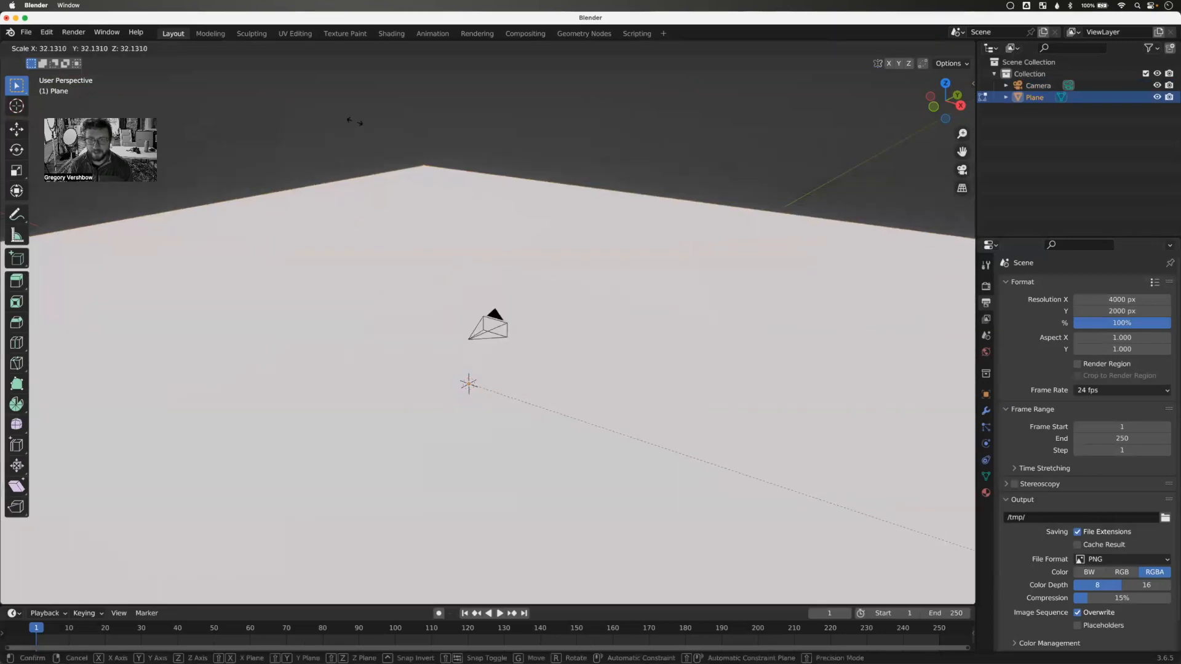
pyautogui.click(464, 145)
# - Subdivide the plane with 44 cuts and a fractal value of 0.060 to make uneven ground
pyautogui.rightClick(556, 275)
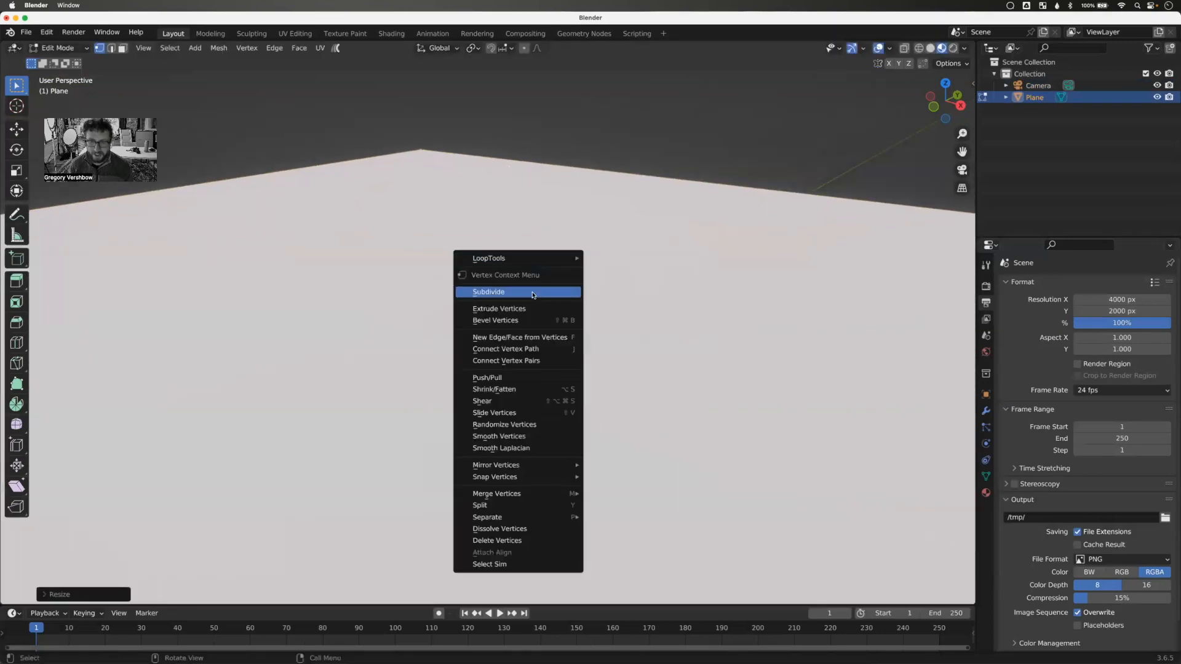
pyautogui.click(557, 289)
pyautogui.click(146, 513)
pyautogui.write('44')
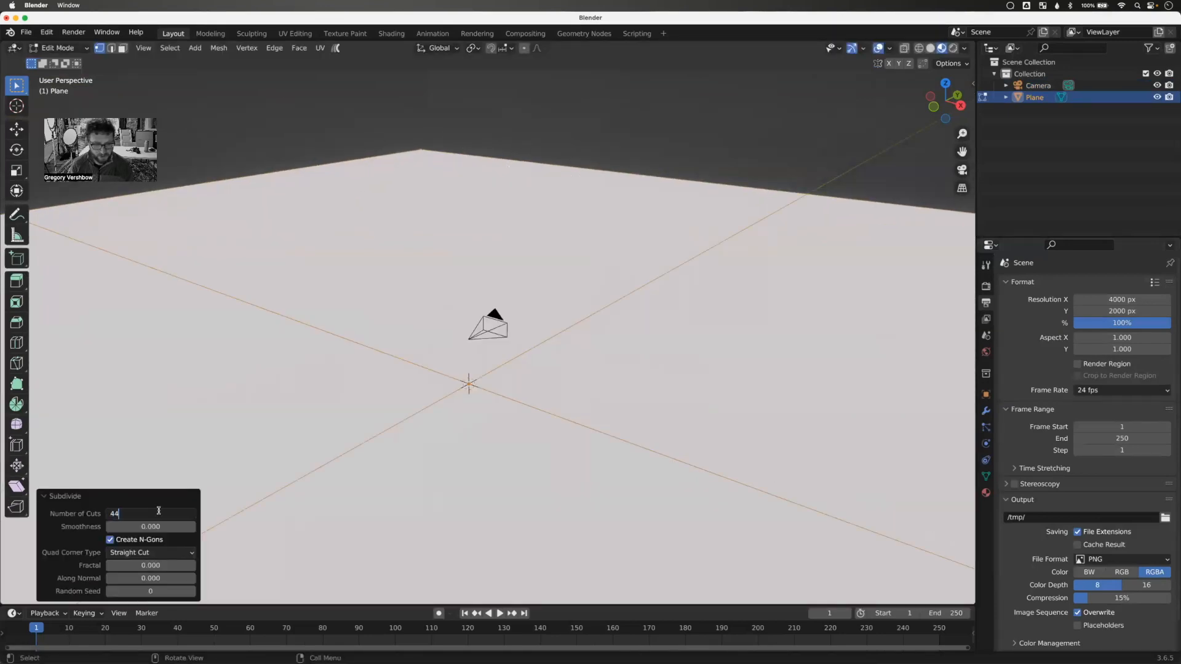
pyautogui.press('Return')
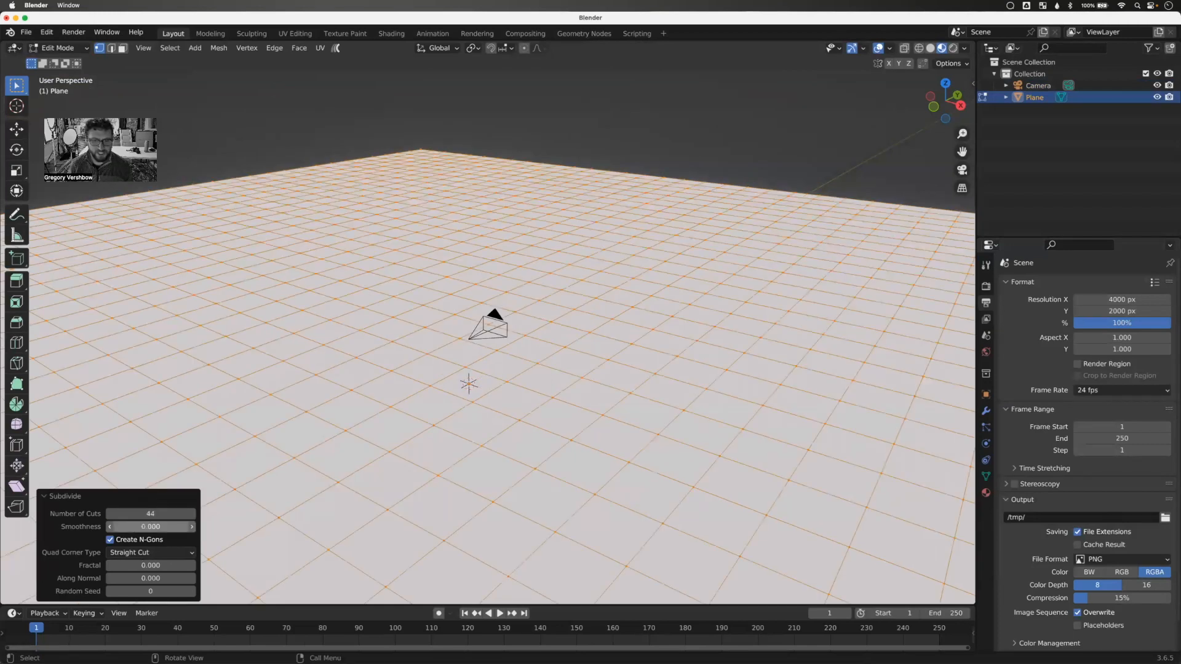
pyautogui.moveTo(145, 565); pyautogui.dragTo(157, 565)
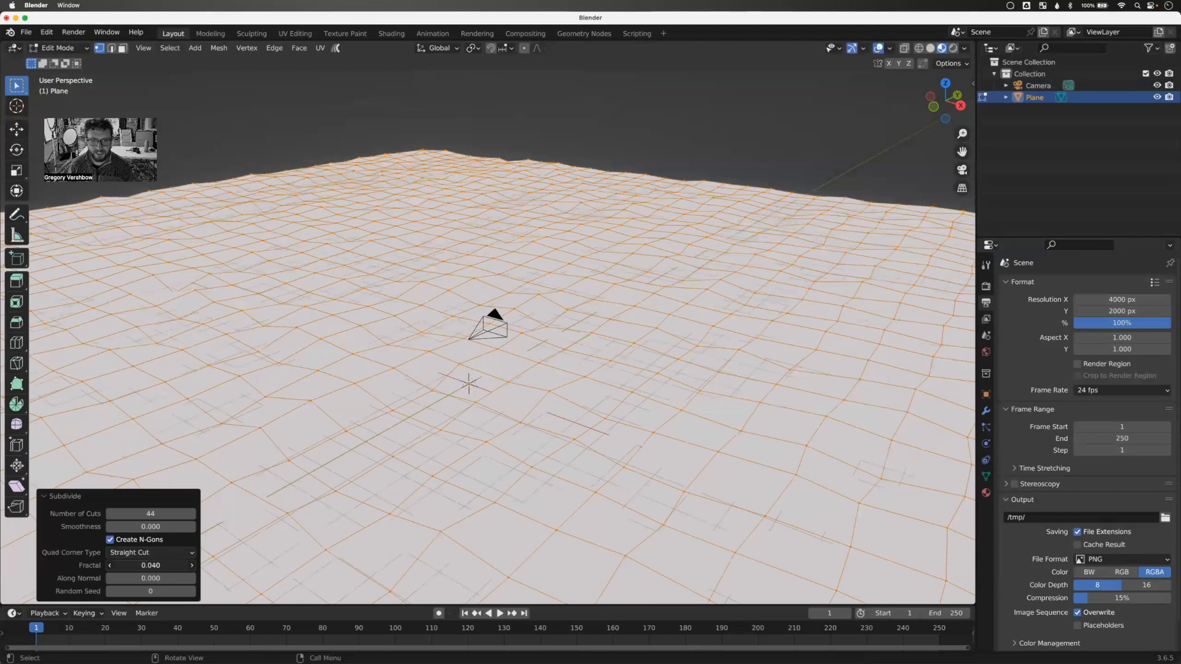
pyautogui.moveTo(157, 565); pyautogui.dragTo(164, 565)
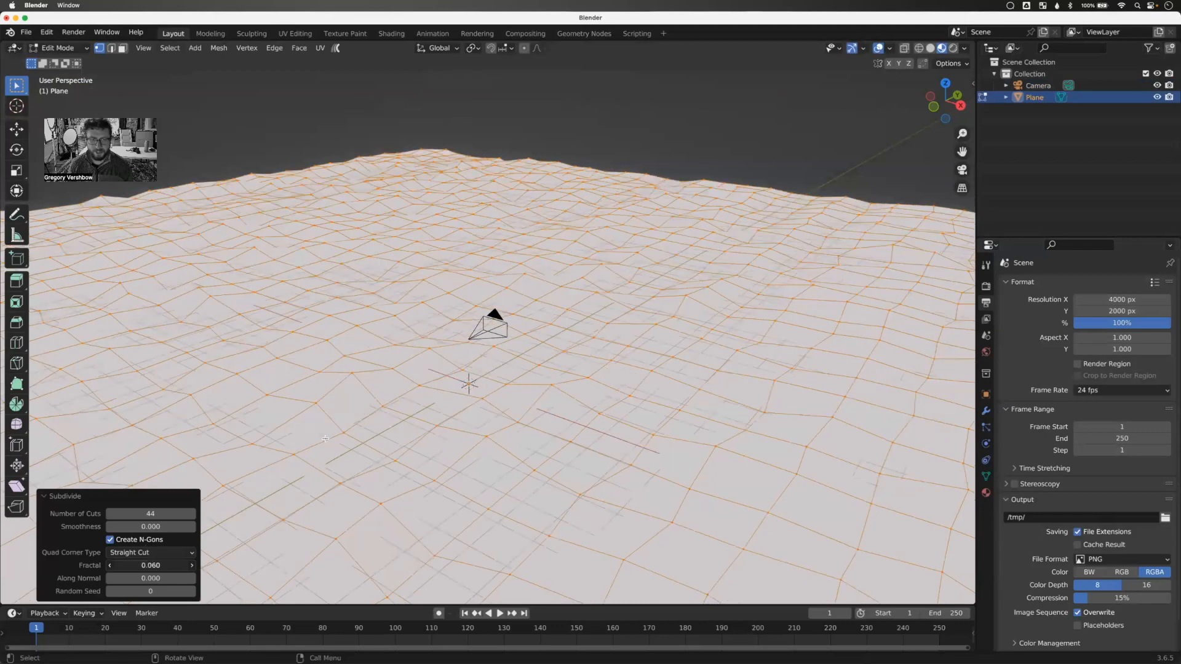
# - Select several separate patches of faces scattered around the camera on the subdivided plane
pyautogui.moveTo(283, 431); pyautogui.dragTo(319, 333, button='middle')
pyautogui.press('3')
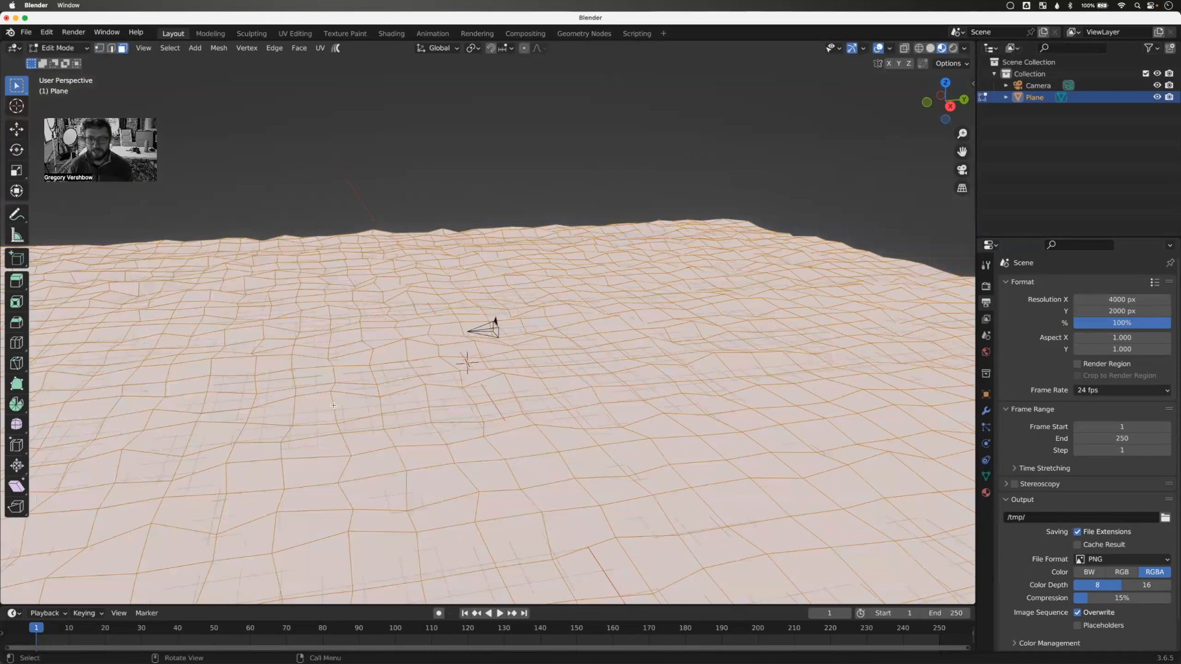
pyautogui.scroll(-5, 242, 425)
pyautogui.scroll(2, 349, 329)
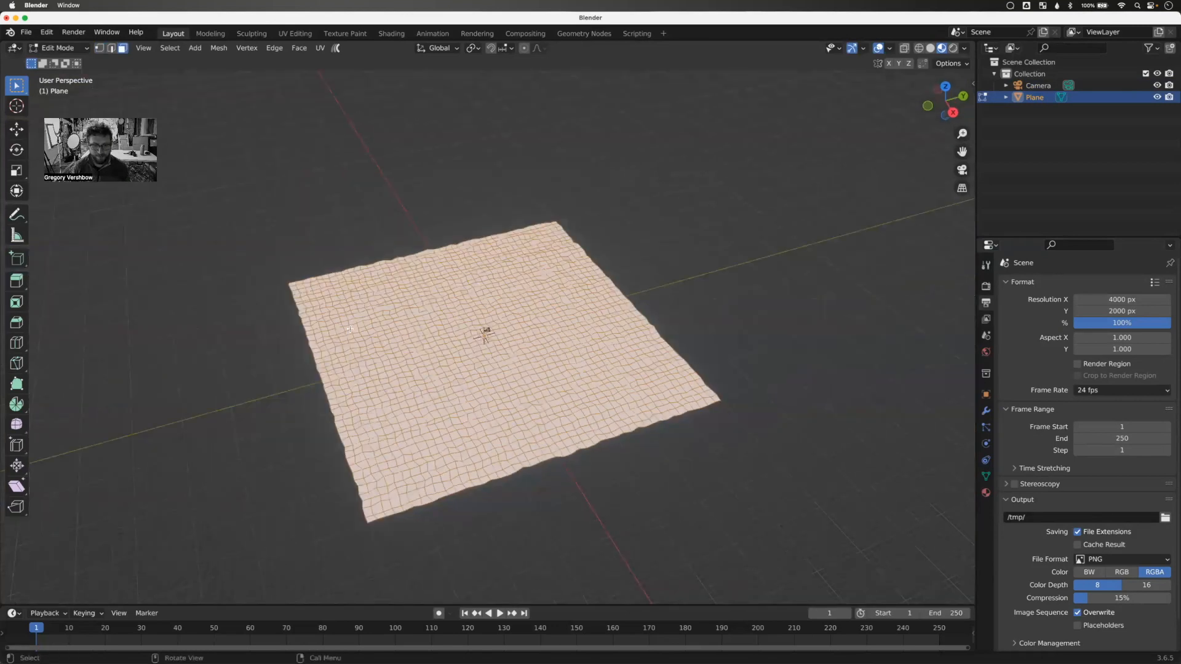
pyautogui.moveTo(347, 330); pyautogui.dragTo(369, 307)
pyautogui.keyDown('shift'); pyautogui.moveTo(573, 349); pyautogui.dragTo(593, 367); pyautogui.keyUp('shift')
pyautogui.keyDown('shift'); pyautogui.moveTo(418, 414); pyautogui.dragTo(497, 418); pyautogui.keyUp('shift')
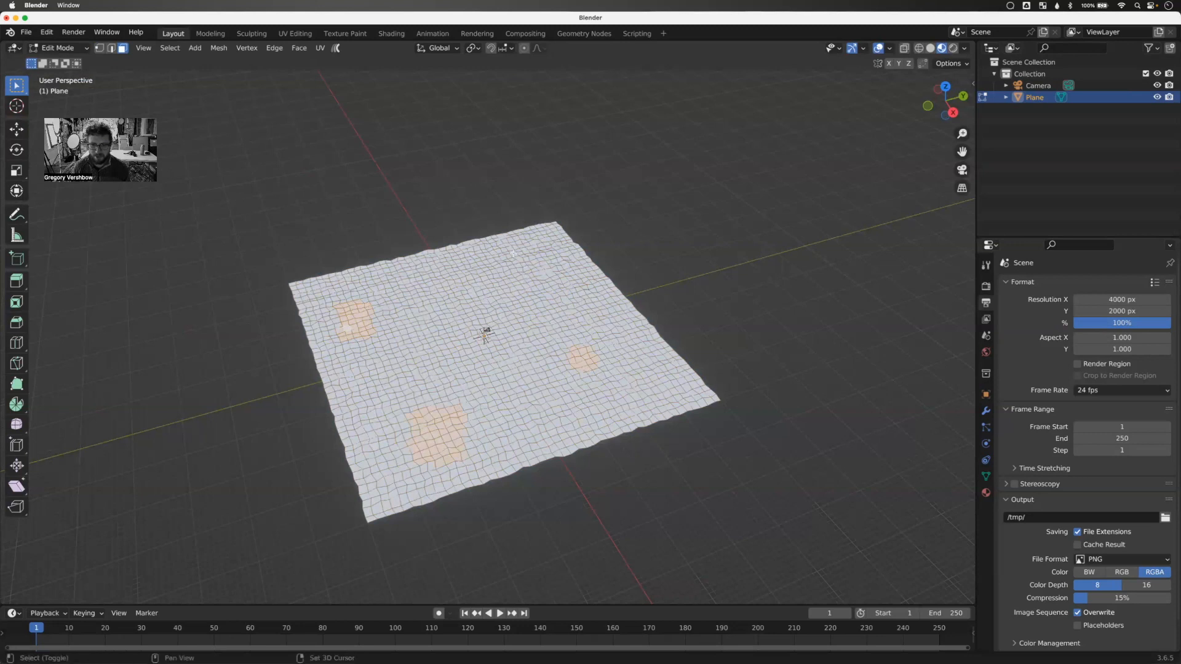
pyautogui.keyDown('shift'); pyautogui.moveTo(514, 252); pyautogui.dragTo(553, 278); pyautogui.keyUp('shift')
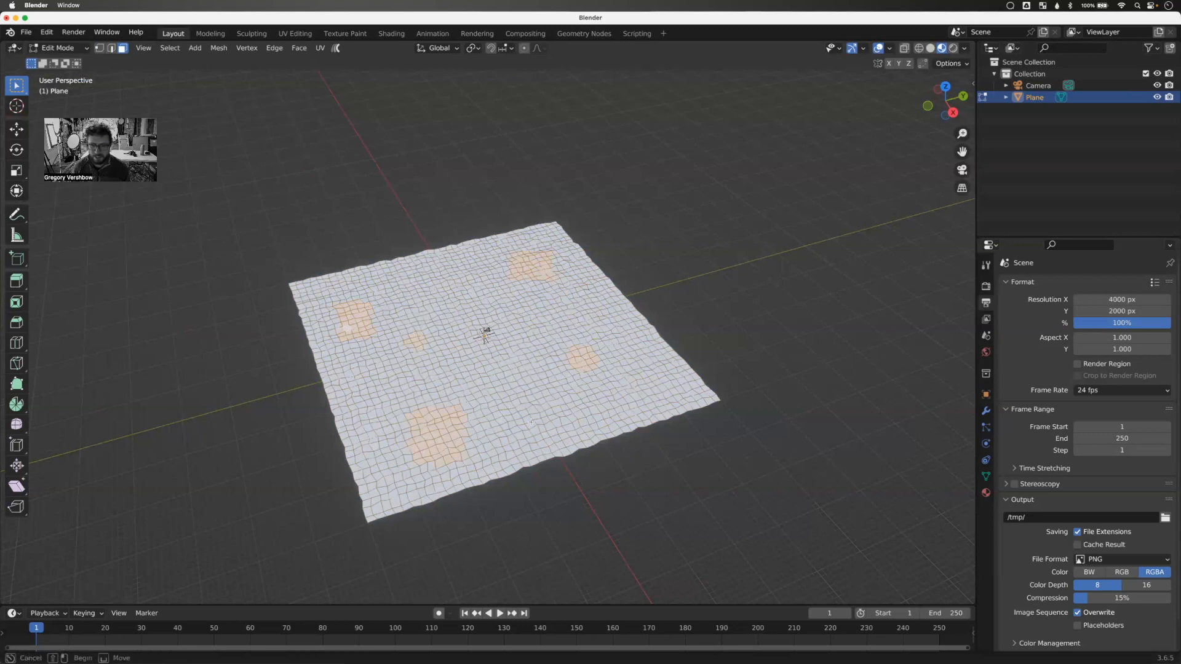
pyautogui.keyDown('shift'); pyautogui.moveTo(650, 358); pyautogui.dragTo(666, 373); pyautogui.keyUp('shift')
# - Raise the selected patches about 7 m along Z with Smooth proportional editing and an influence size of about 9 m
pyautogui.click(524, 48)
pyautogui.press('g')
pyautogui.press('z')
pyautogui.scroll(-20, 504, 309)
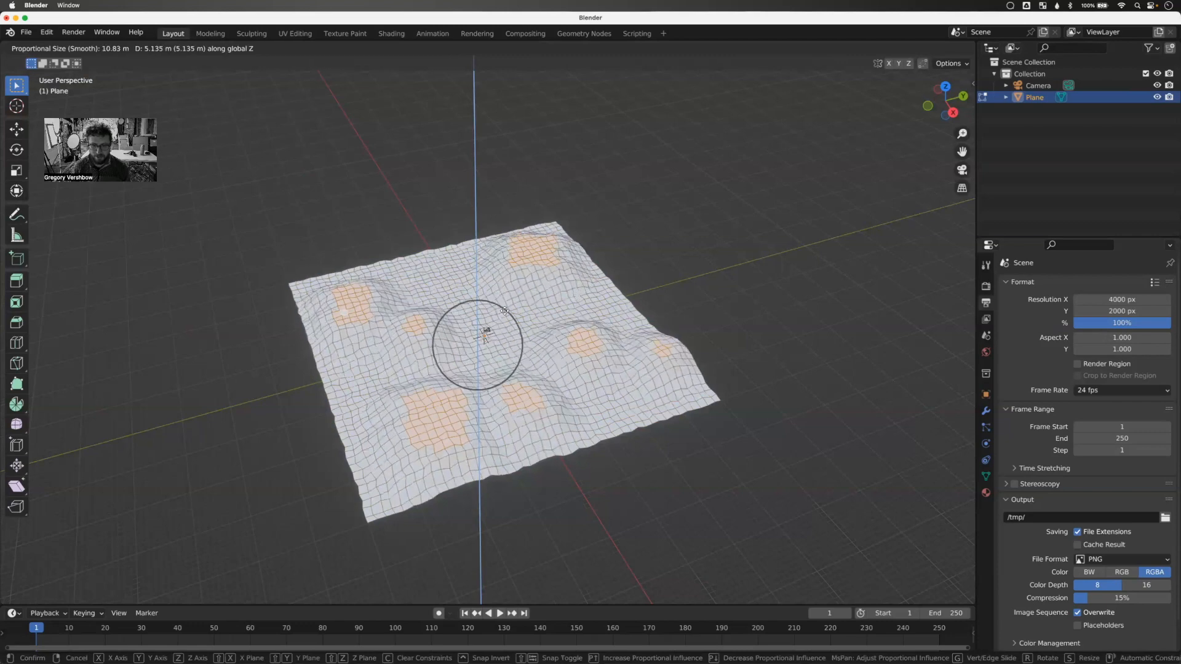
pyautogui.scroll(-4, 506, 294)
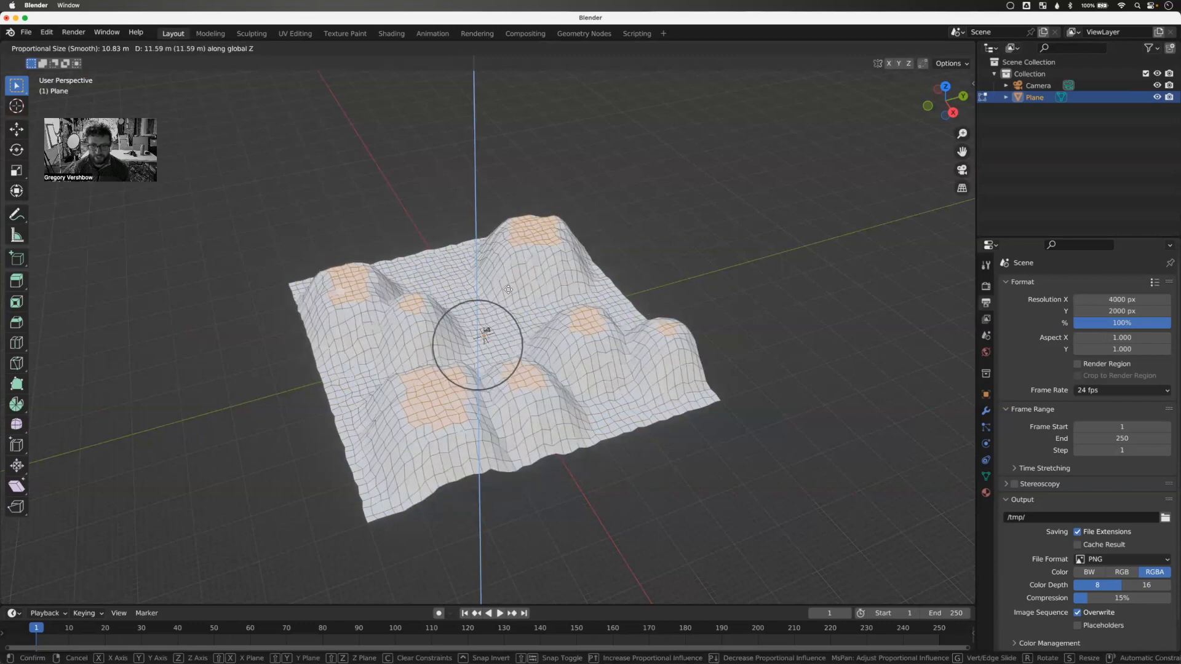
pyautogui.scroll(-3, 508, 288)
pyautogui.scroll(5, 508, 289)
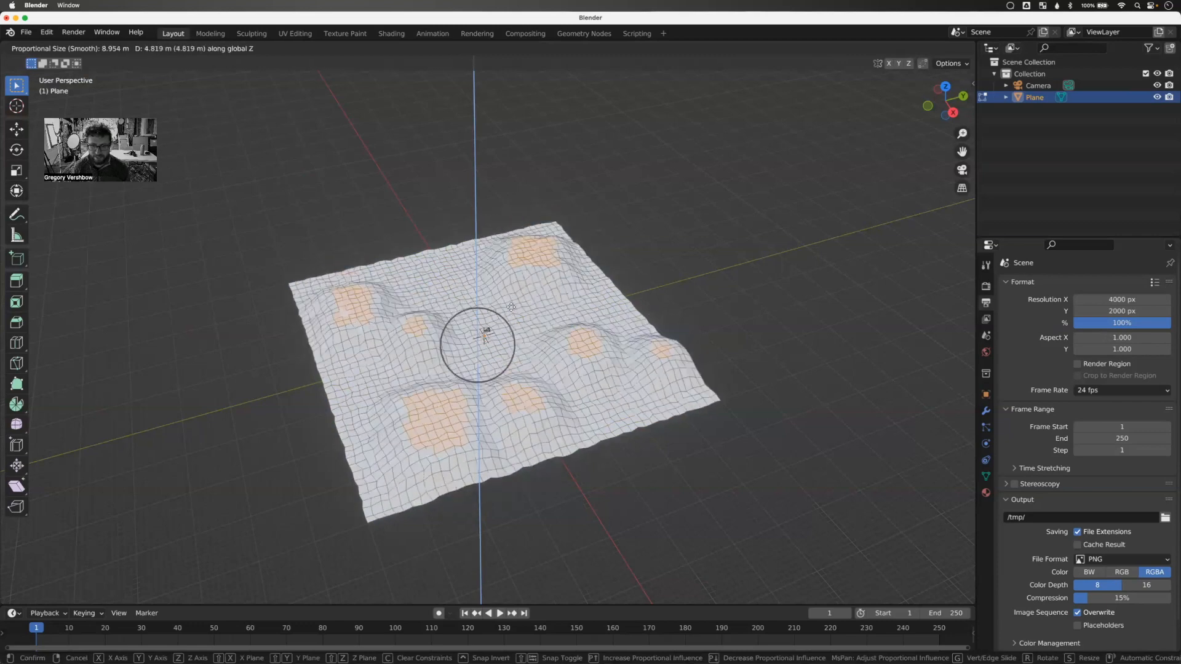
pyautogui.click(455, 375)
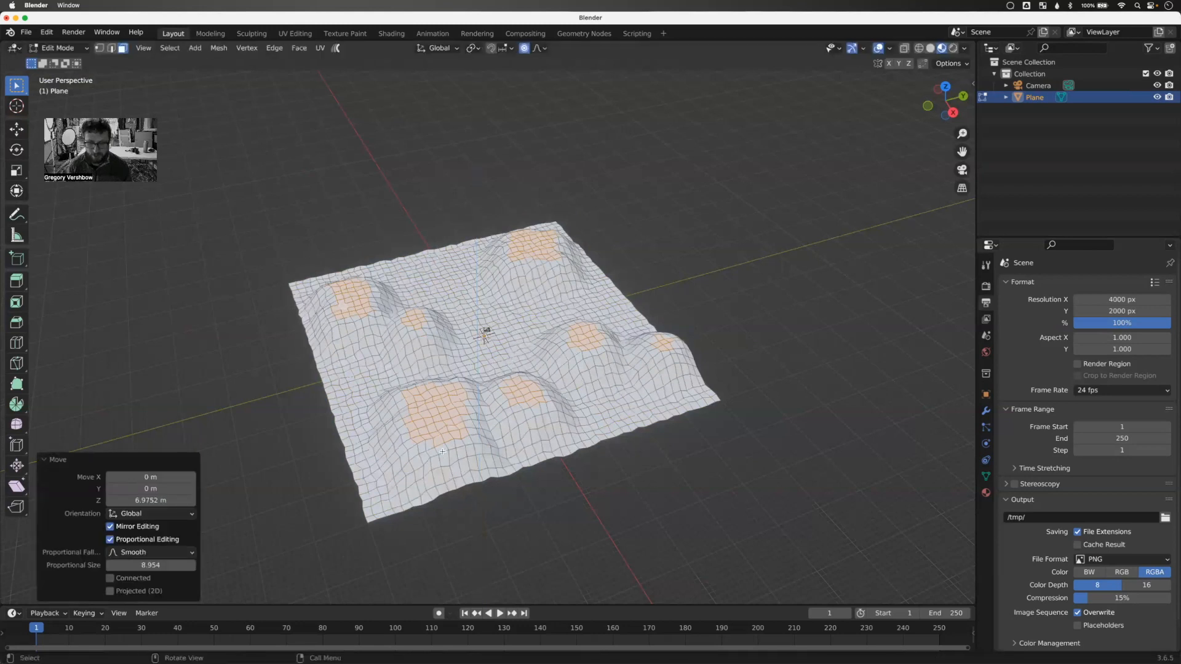
# - Deselect the faces of some hills and raise the remaining selected peaks further along Z with proportional editing
pyautogui.press('b')
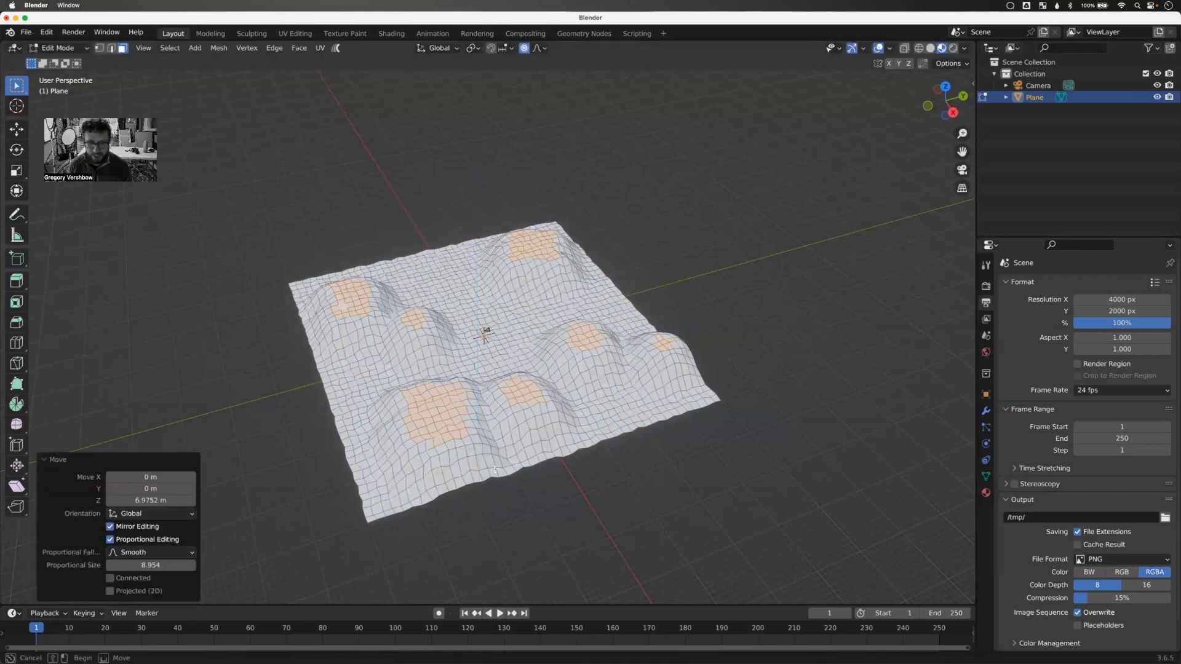
pyautogui.keyDown('ctrl'); pyautogui.moveTo(477, 466); pyautogui.dragTo(477, 465); pyautogui.keyUp('ctrl')
pyautogui.keyDown('ctrl'); pyautogui.moveTo(492, 236); pyautogui.dragTo(581, 267); pyautogui.keyUp('ctrl')
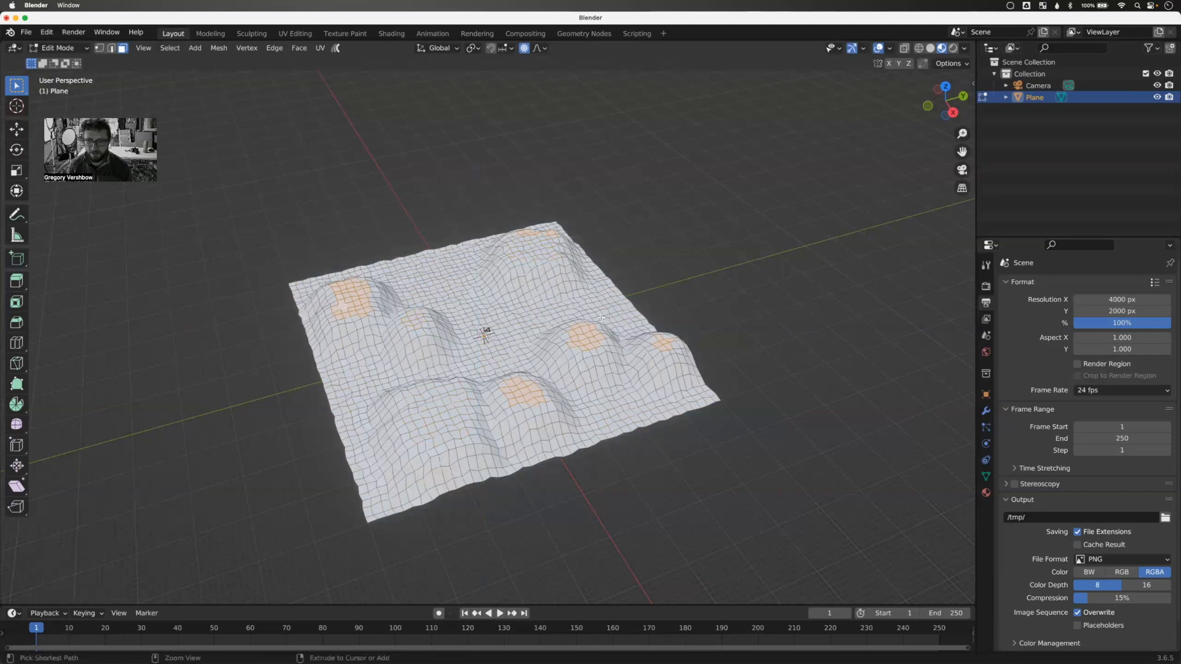
pyautogui.keyDown('ctrl'); pyautogui.moveTo(627, 322); pyautogui.dragTo(554, 363); pyautogui.keyUp('ctrl')
pyautogui.press('g')
pyautogui.press('z')
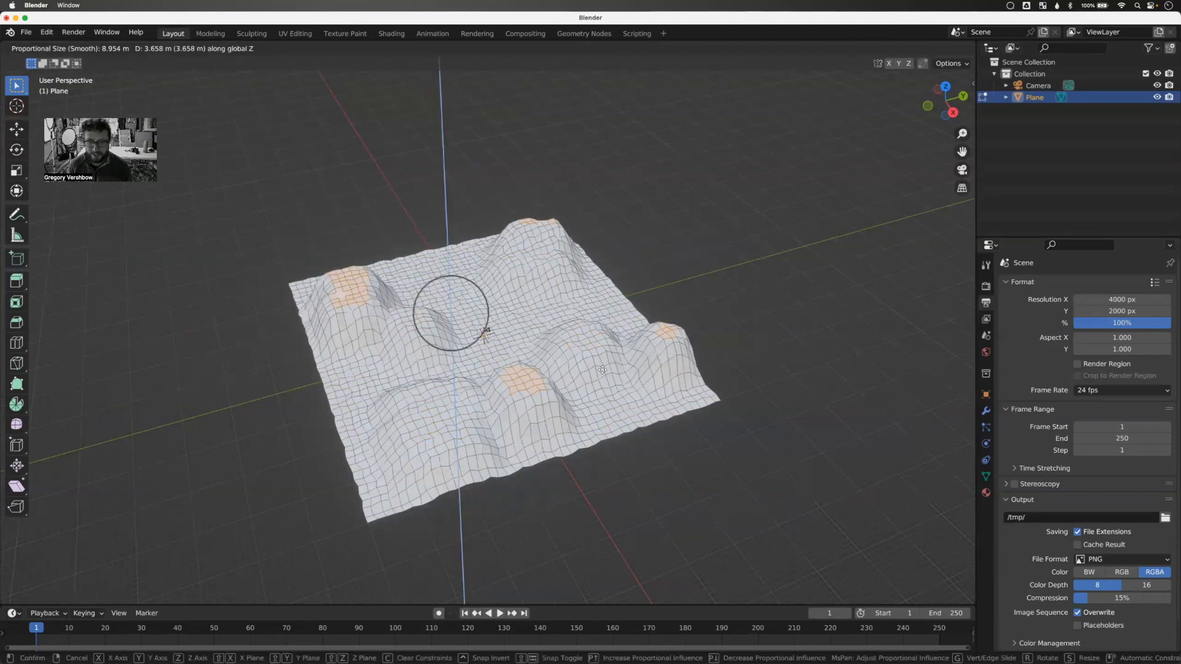
pyautogui.click(409, 409)
# - Roughen the terrain by moving scattered faces with Random proportional falloff at about 60 m influence, and return to Object Mode
pyautogui.moveTo(408, 409); pyautogui.dragTo(394, 432, button='middle')
pyautogui.click(539, 48)
pyautogui.click(535, 198)
pyautogui.press('g')
pyautogui.scroll(-13, 492, 322)
pyautogui.scroll(-7, 508, 307)
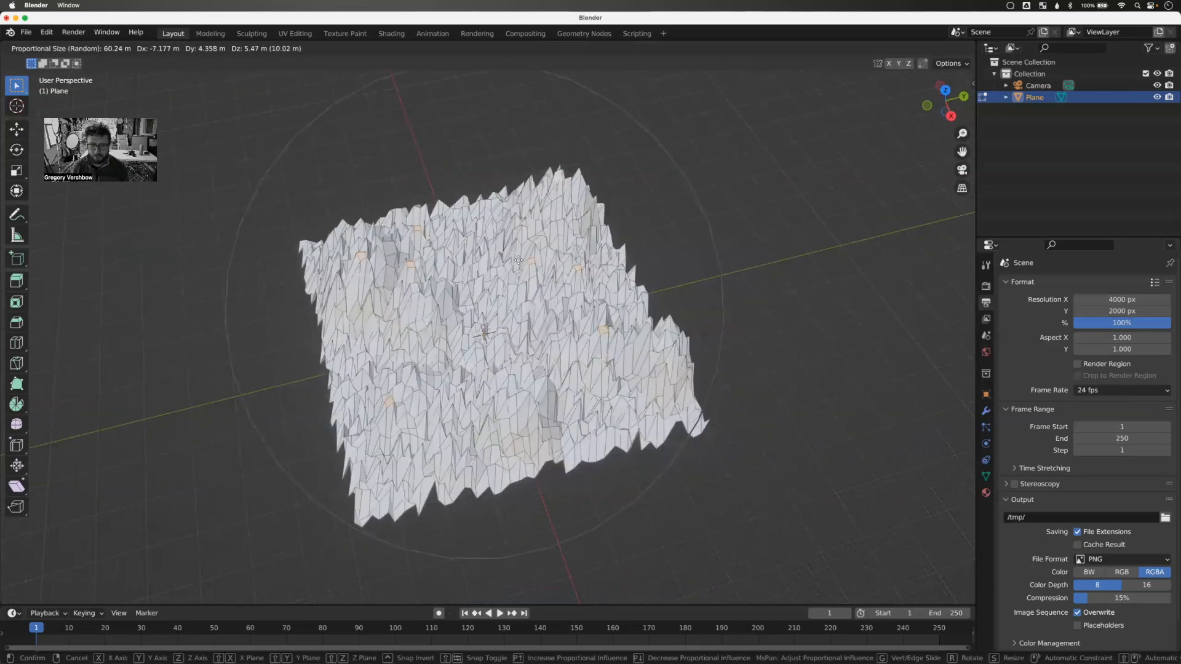
pyautogui.click(500, 296)
pyautogui.moveTo(424, 361); pyautogui.dragTo(464, 341, button='middle')
pyautogui.press('Tab')
# - Add a Subdivision Surface modifier to the terrain with viewport and render levels both set to 3
pyautogui.moveTo(534, 324); pyautogui.dragTo(609, 293, button='middle')
pyautogui.scroll(-9, 561, 311)
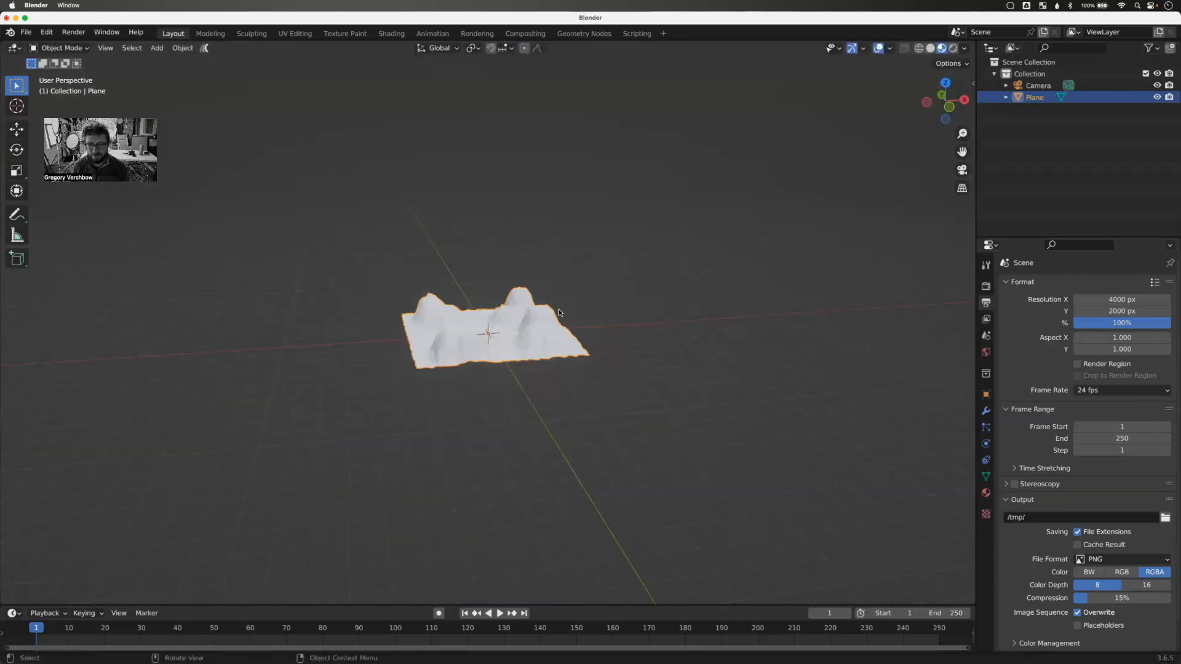
pyautogui.scroll(9, 494, 332)
pyautogui.moveTo(490, 333)
pyautogui.mouseDown(button='middle')
pyautogui.moveTo(561, 346)
pyautogui.moveTo(503, 328)
pyautogui.mouseUp(button='middle')
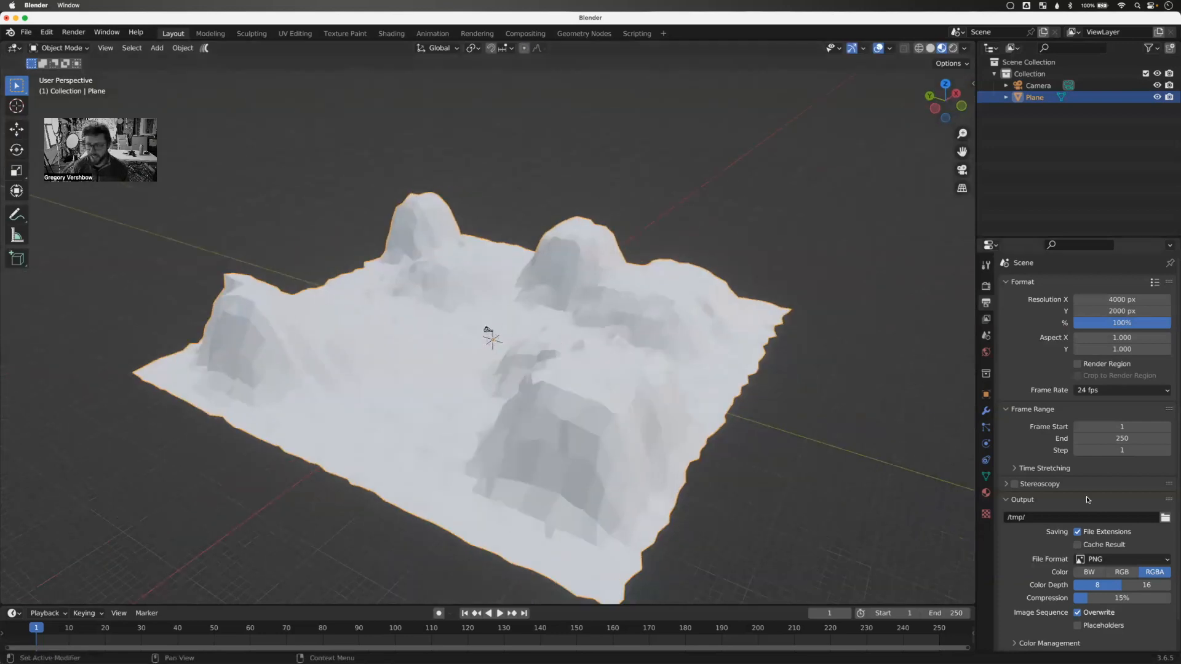
pyautogui.click(986, 411)
pyautogui.click(1065, 291)
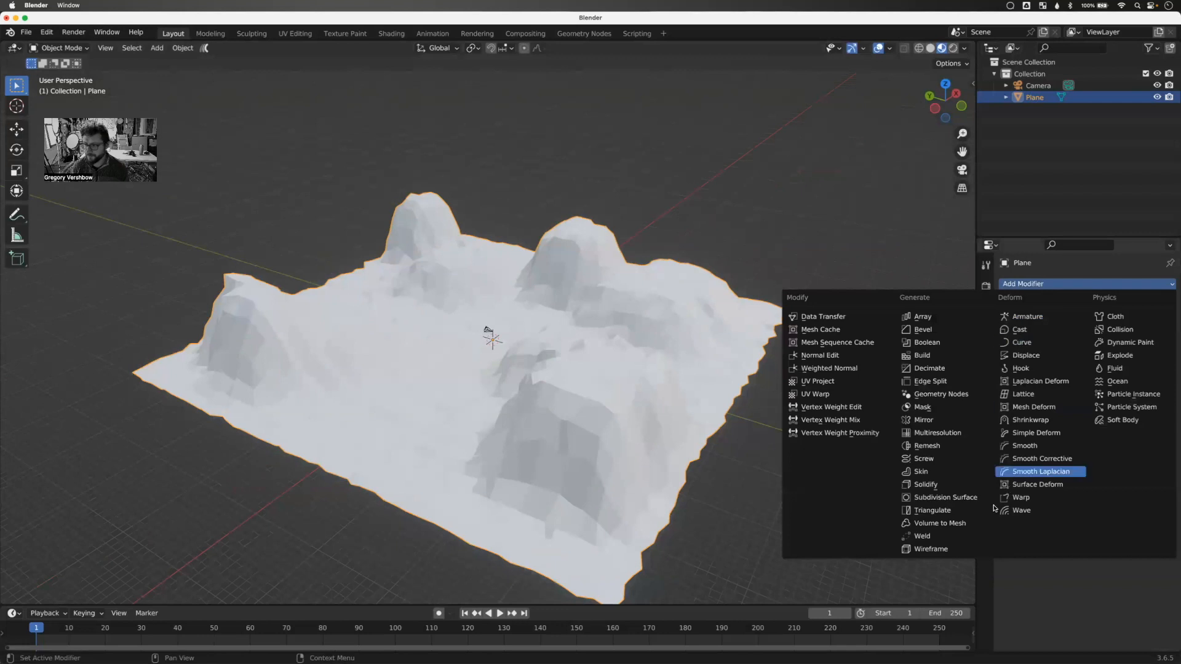
pyautogui.click(935, 511)
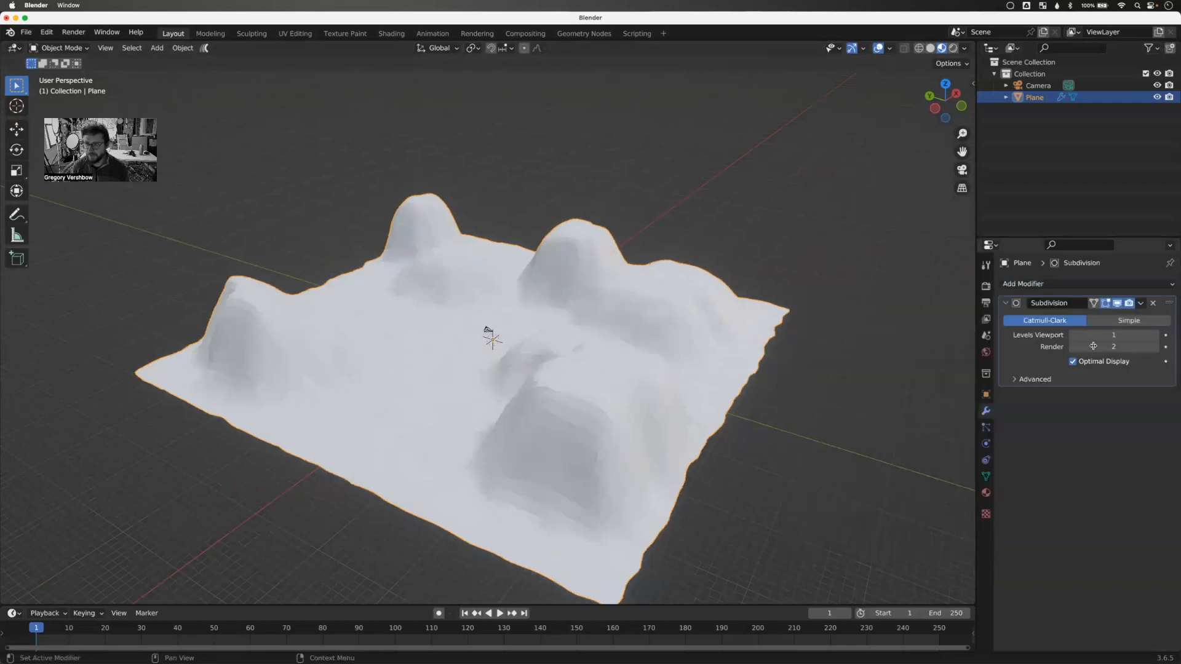
pyautogui.click(1155, 335)
pyautogui.click(1155, 335)
pyautogui.click(1155, 346)
# - Apply Shade Auto Smooth to the terrain and inspect its surface from different sides
pyautogui.rightClick(505, 334)
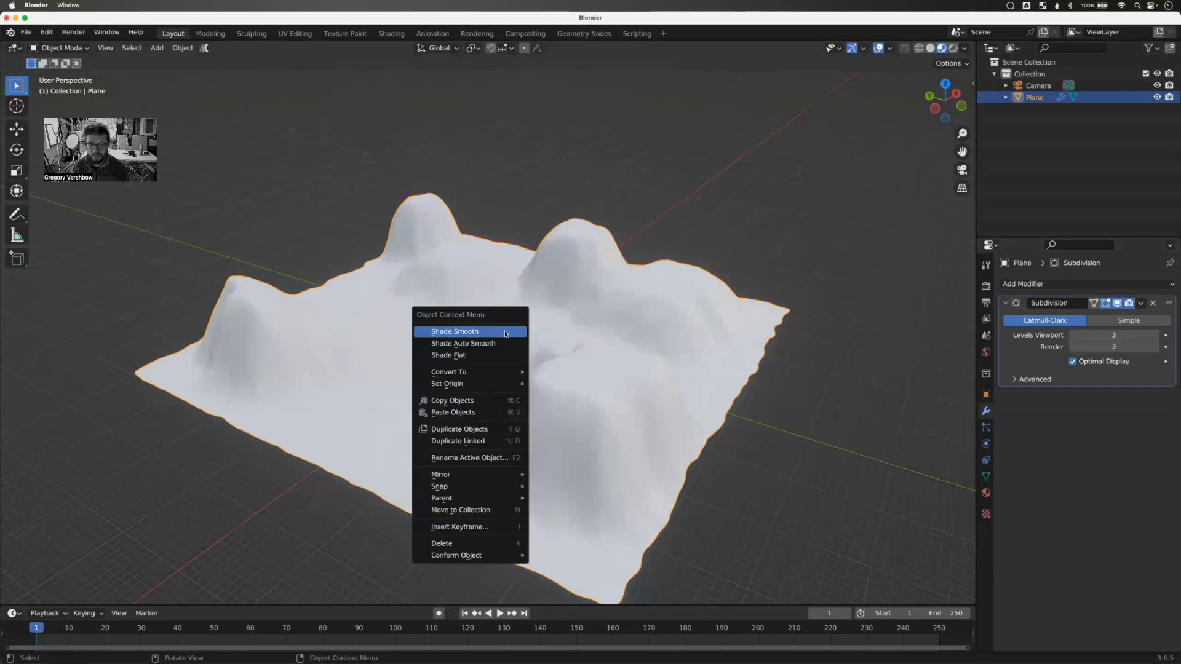
pyautogui.click(502, 343)
pyautogui.moveTo(341, 380); pyautogui.dragTo(439, 404, button='middle')
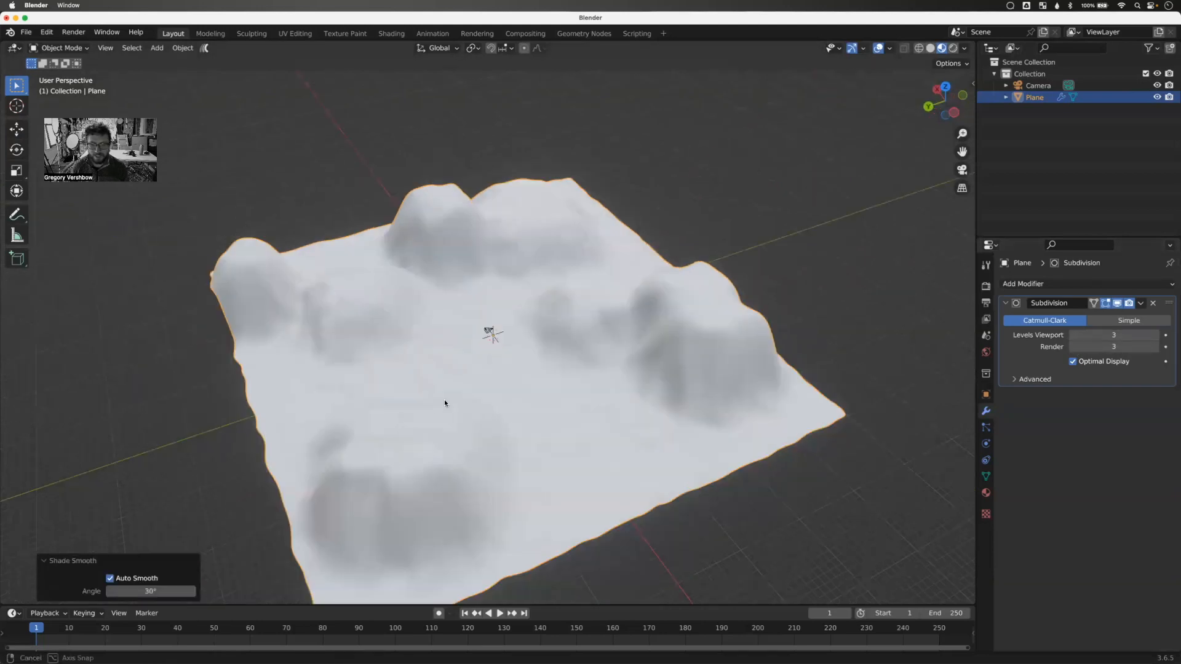
pyautogui.moveTo(513, 376)
pyautogui.mouseDown(button='middle')
pyautogui.moveTo(544, 367)
pyautogui.moveTo(482, 404)
pyautogui.moveTo(383, 391)
pyautogui.moveTo(403, 384)
pyautogui.mouseUp(button='middle')
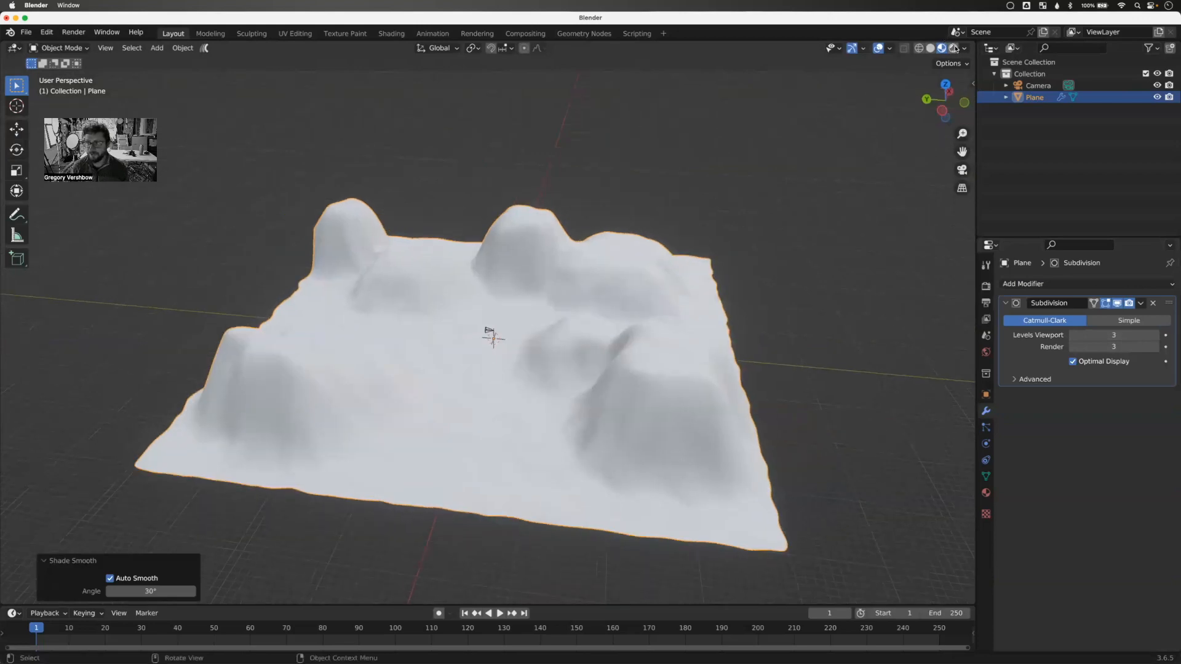
# - Preview the terrain with rendered shading through the panoramic camera
pyautogui.click(953, 48)
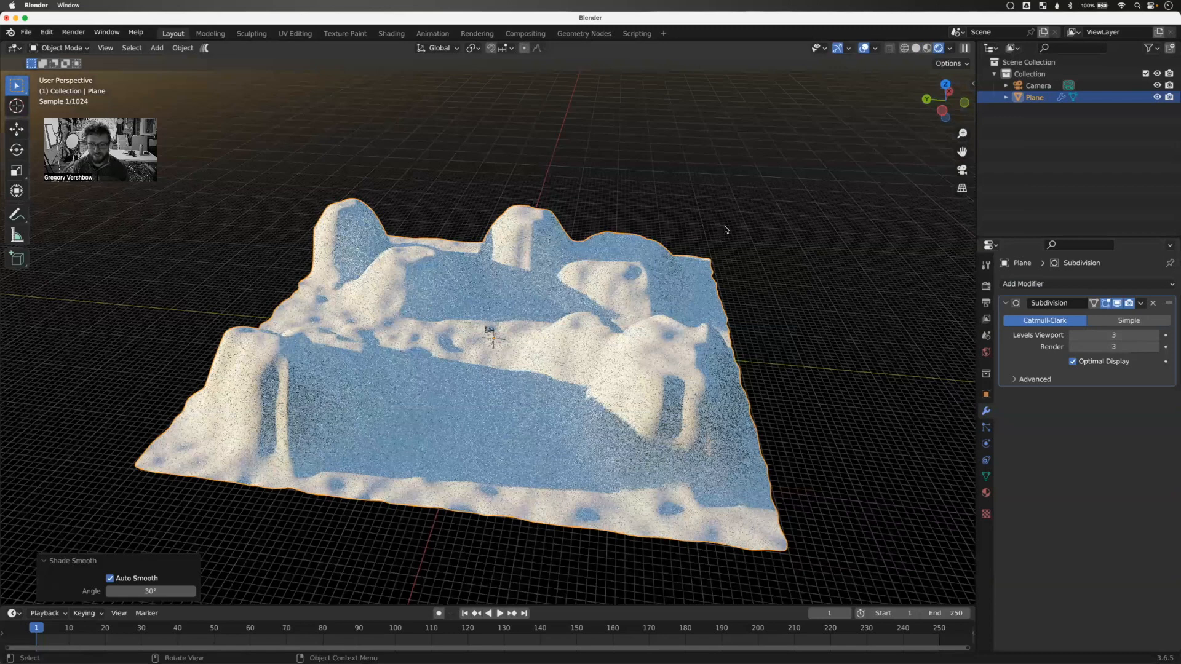
pyautogui.click(964, 172)
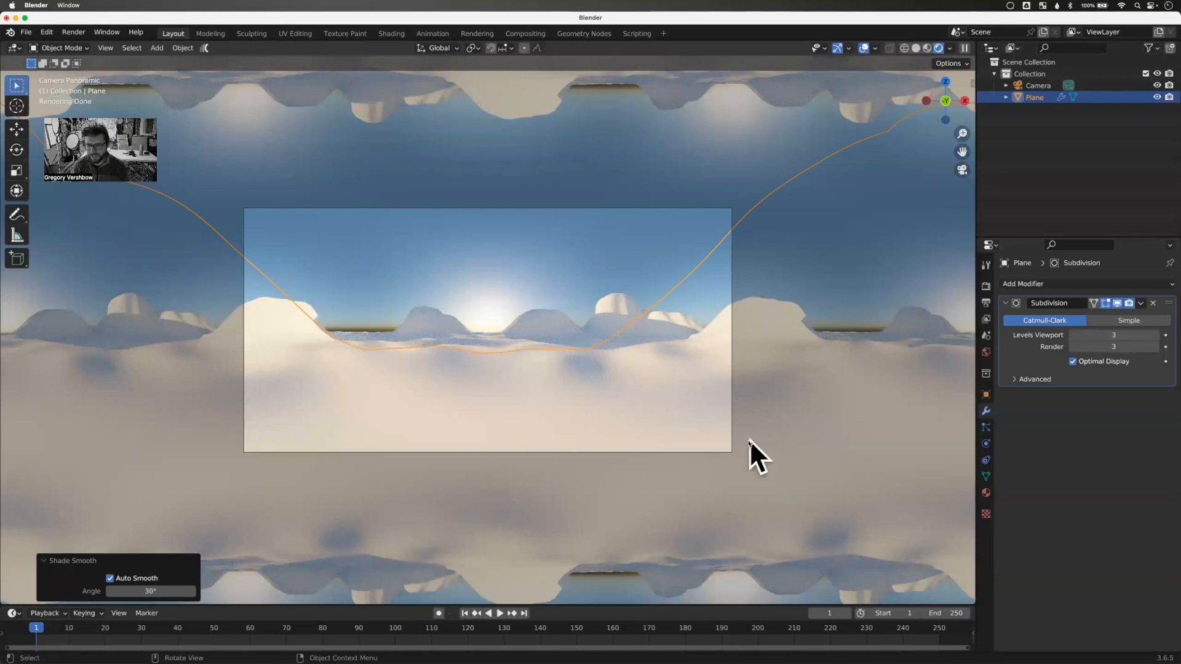
pyautogui.click(218, 358)
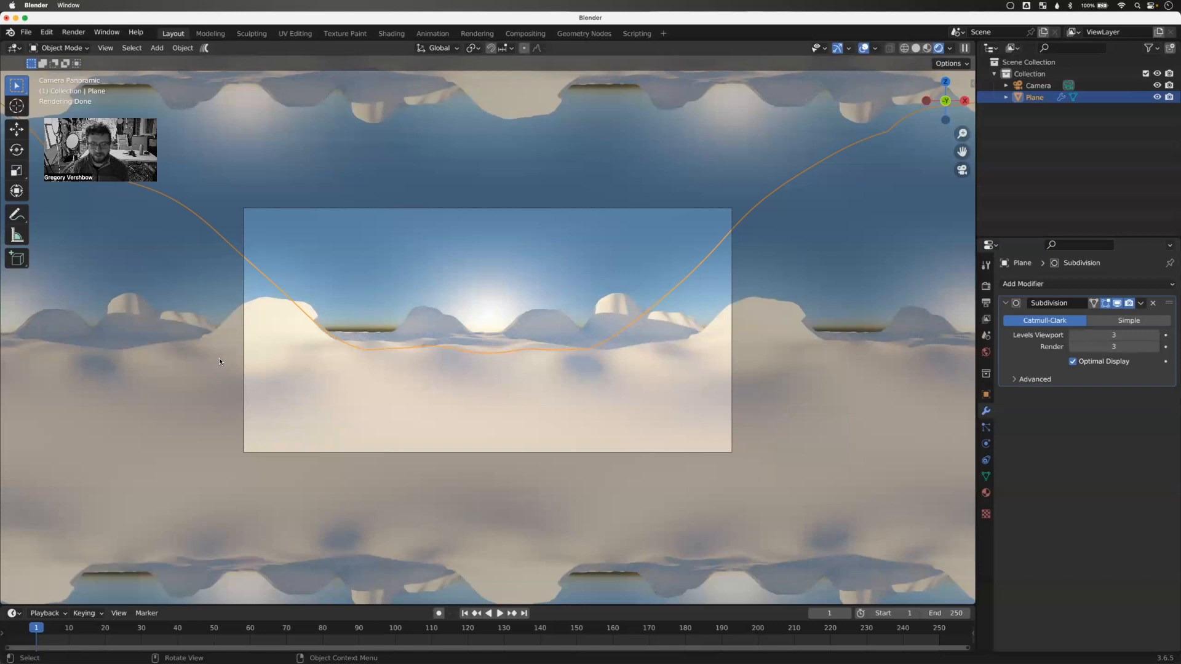
# - Flatten the terrain by scaling all its faces along Z to about 0.73 with proportional editing, and return to Object Mode
pyautogui.press('Tab')
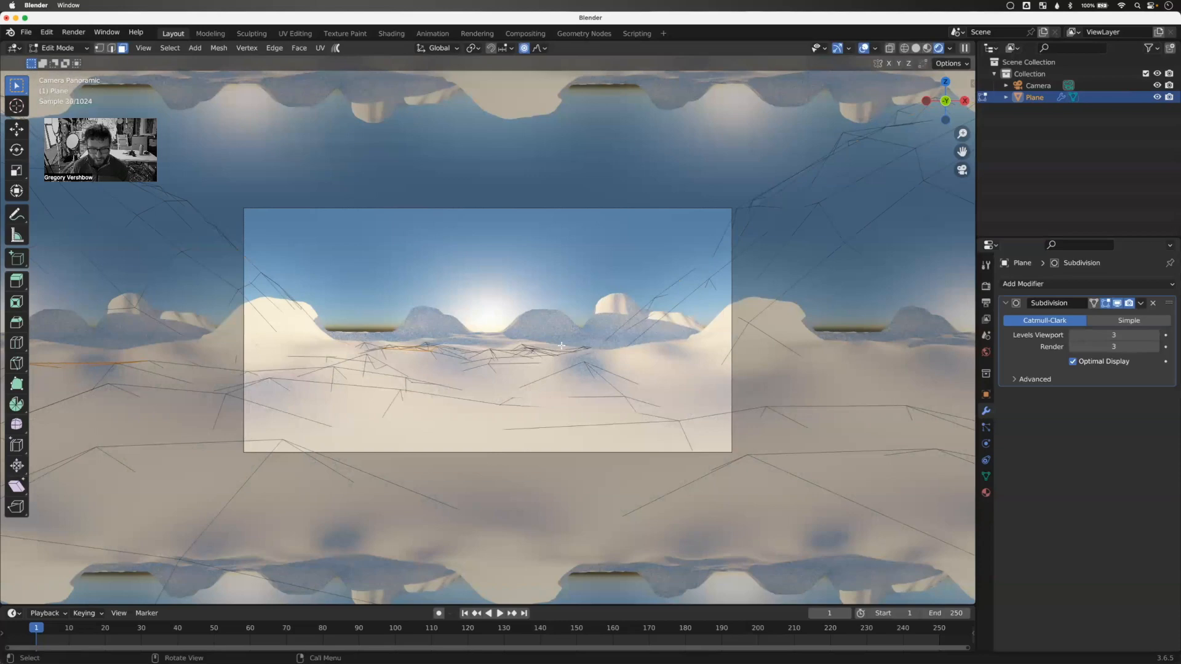
pyautogui.press('a')
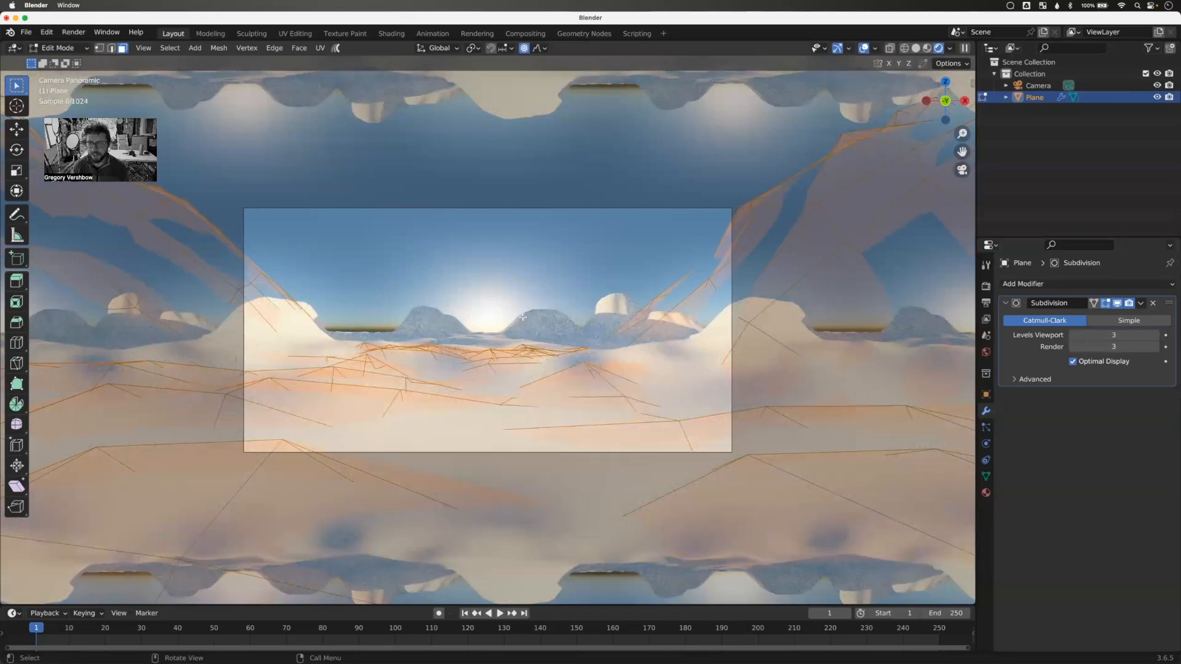
pyautogui.press('s')
pyautogui.press('z')
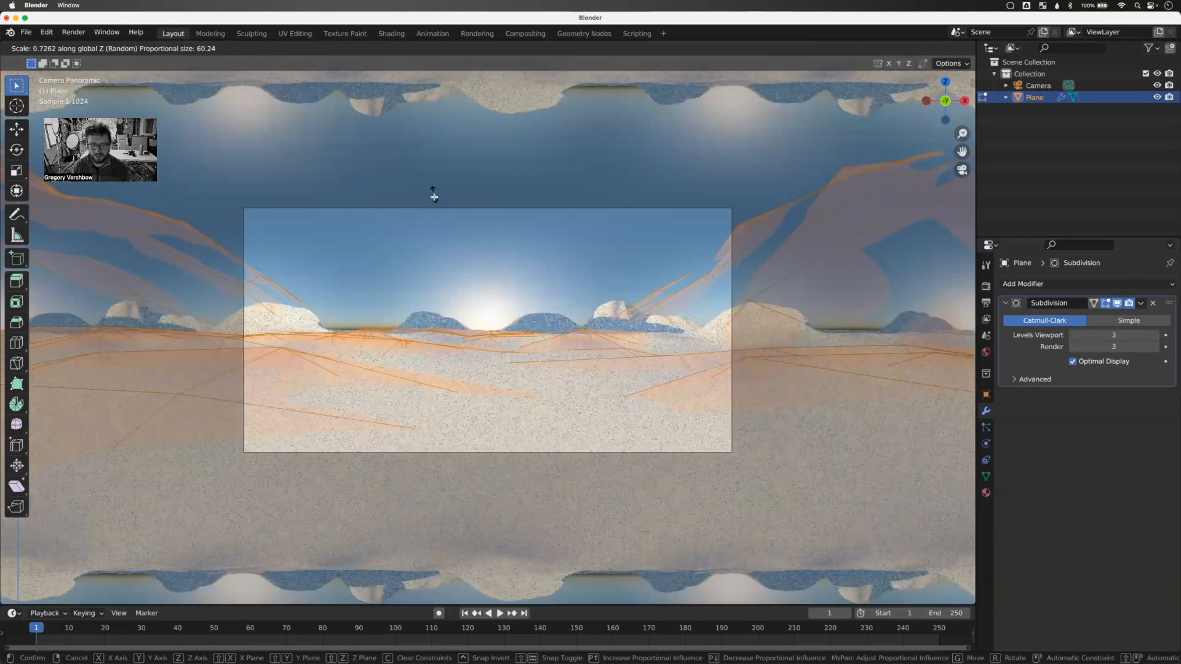
pyautogui.click(492, 297)
pyautogui.press('Tab')
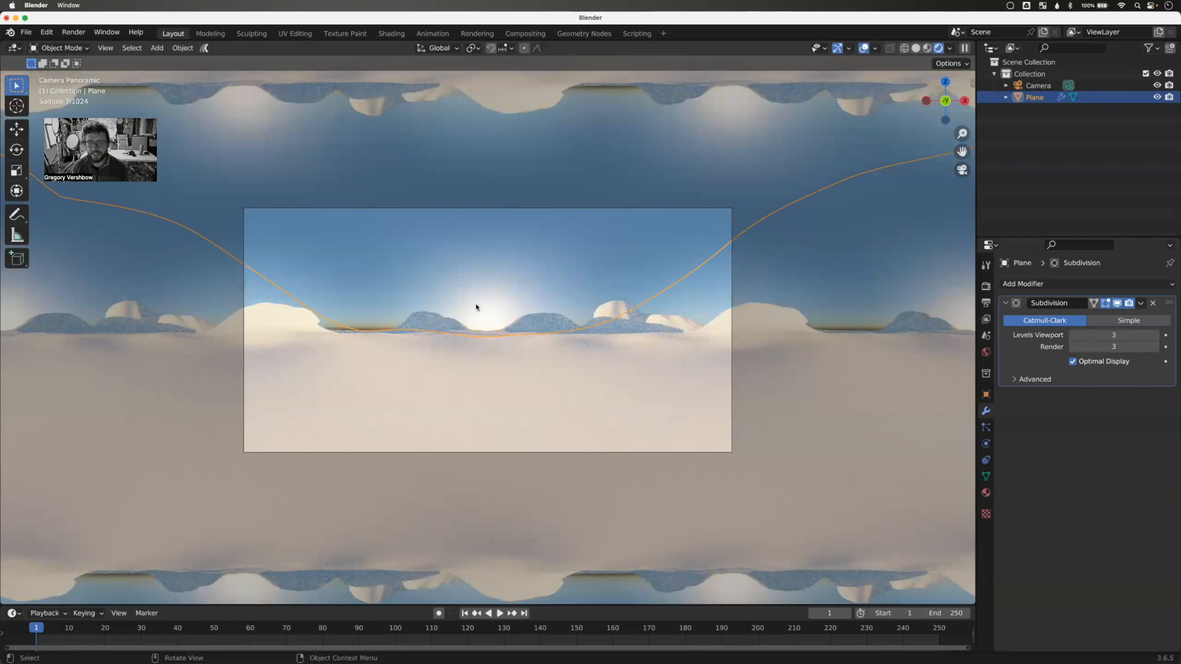
# - Leave the camera view, switch to the Shading workspace and create a new material for the terrain
pyautogui.moveTo(478, 306); pyautogui.dragTo(481, 313, button='middle')
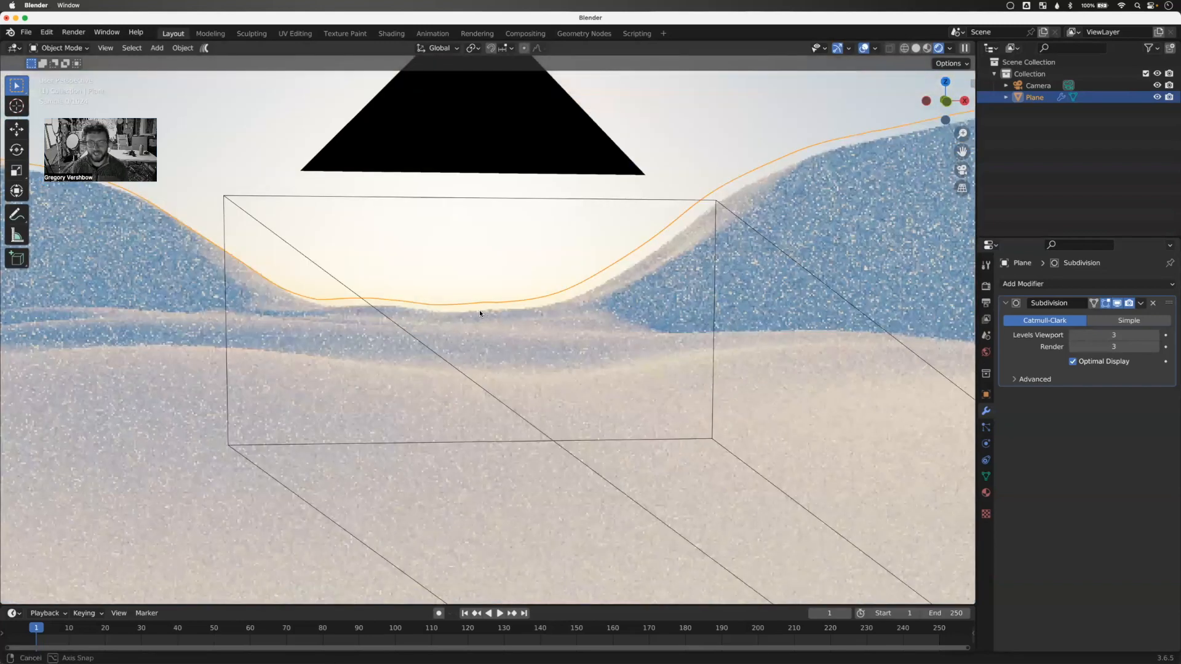
pyautogui.moveTo(651, 111); pyautogui.dragTo(639, 105, button='middle')
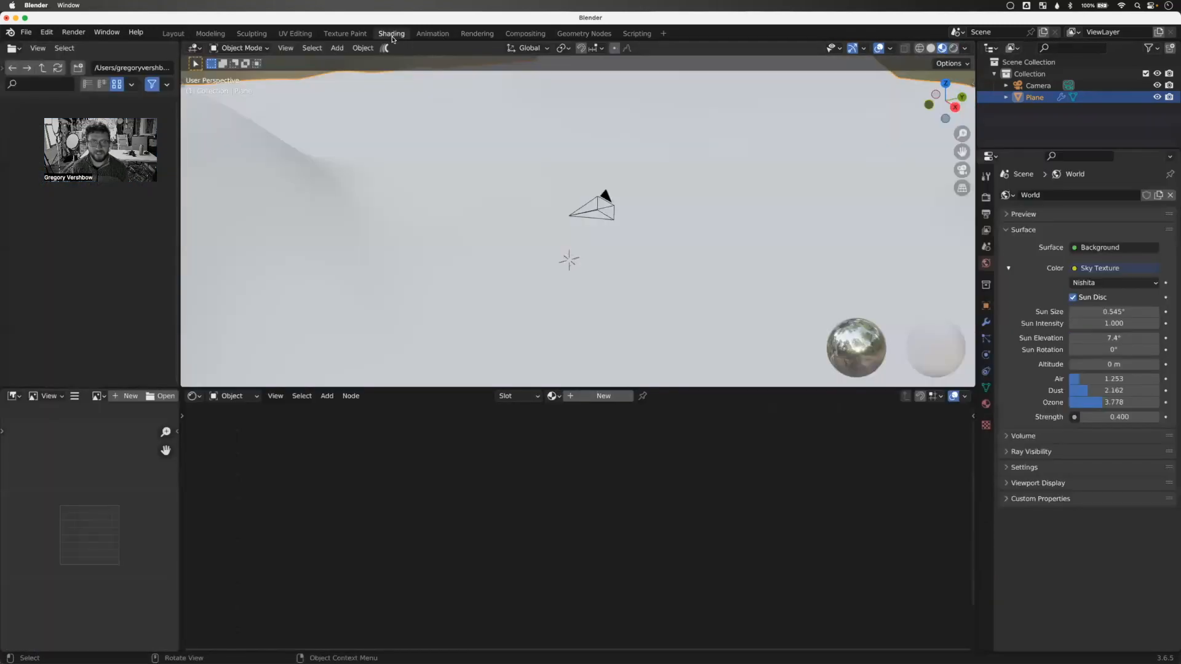
pyautogui.click(392, 33)
pyautogui.scroll(2, 473, 278)
pyautogui.scroll(-11, 472, 277)
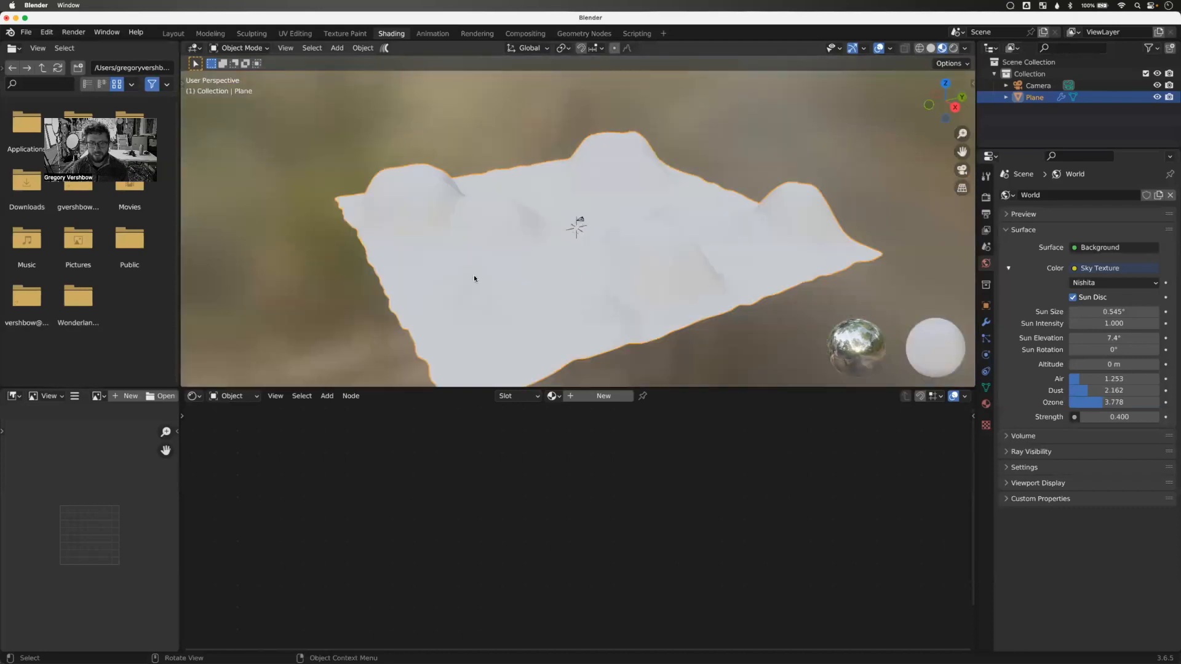
pyautogui.click(603, 396)
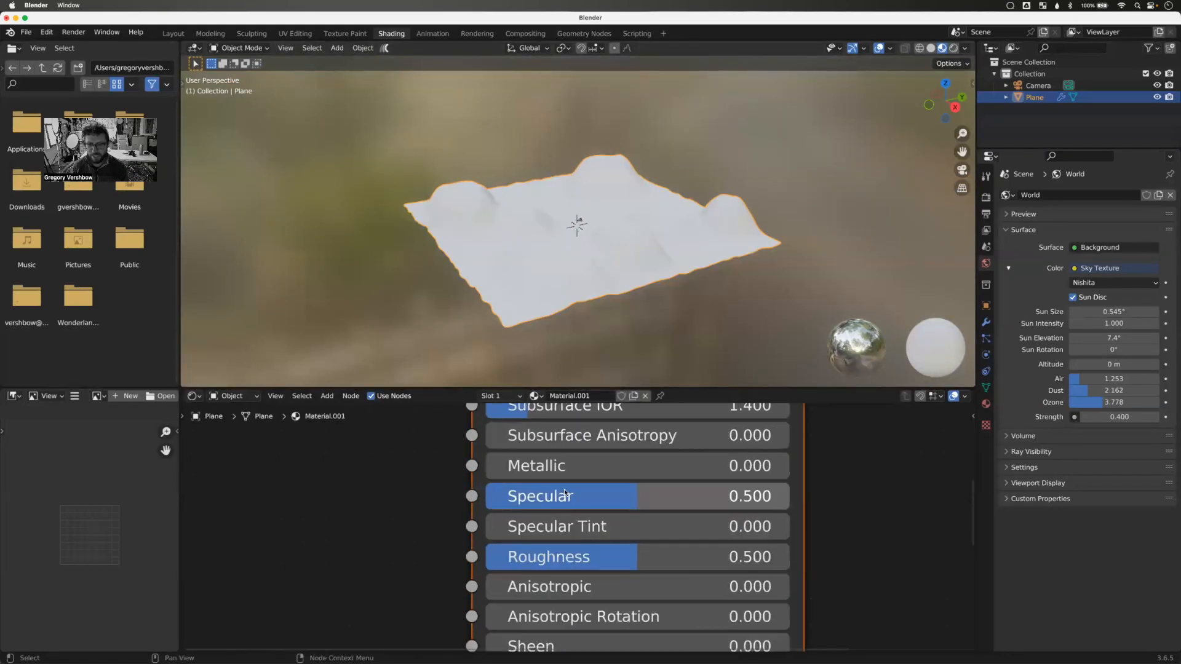
# - Add a Noise Texture node to the terrain material and connect its Color output to the Principled BSDF's Base Color
pyautogui.scroll(-2, 564, 493)
pyautogui.scroll(-3, 564, 492)
pyautogui.hotkey('shift', 'a')
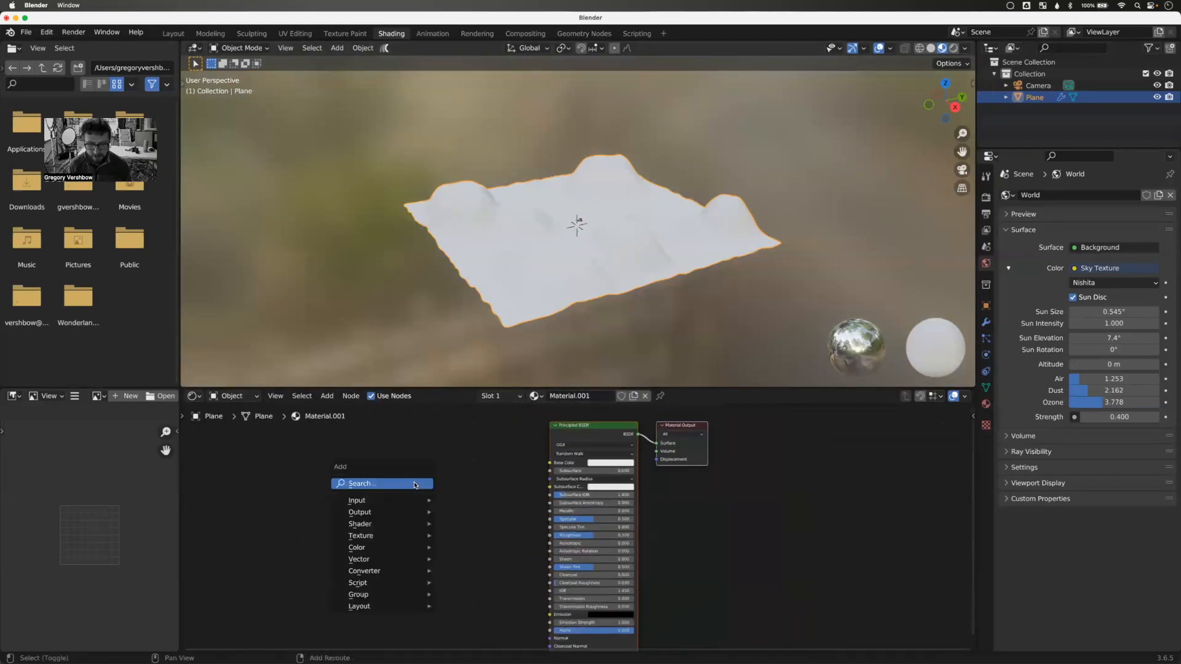
pyautogui.click(414, 482)
pyautogui.write('noi')
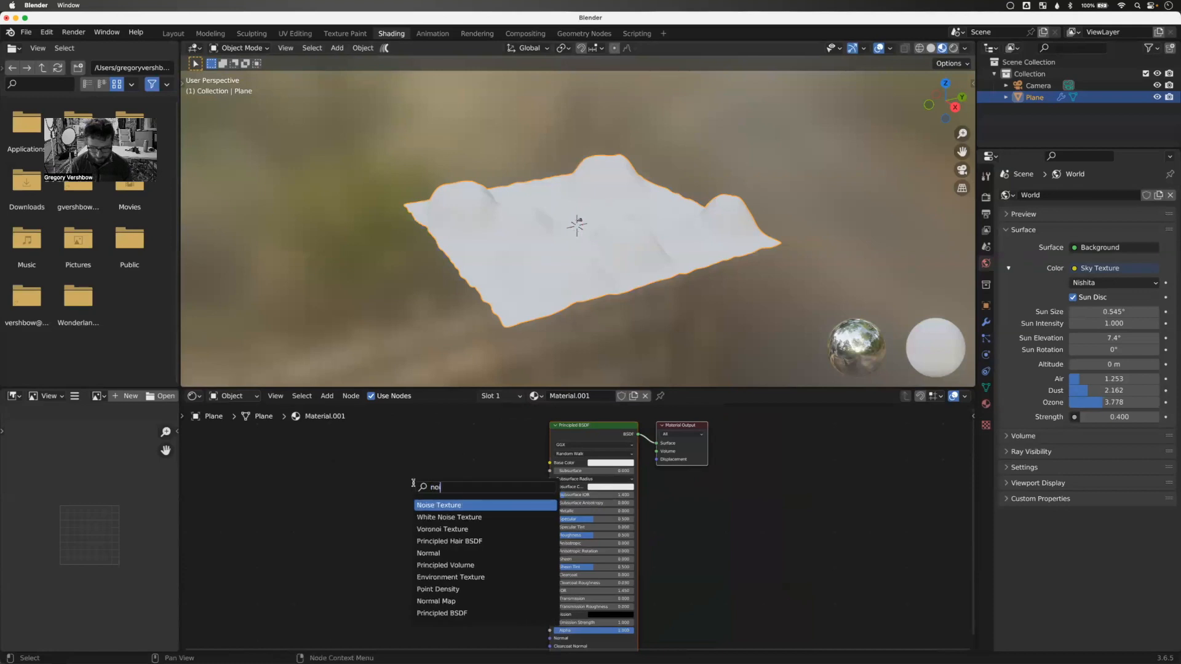
pyautogui.press('Return')
pyautogui.click(309, 480)
pyautogui.moveTo(360, 491); pyautogui.dragTo(550, 463)
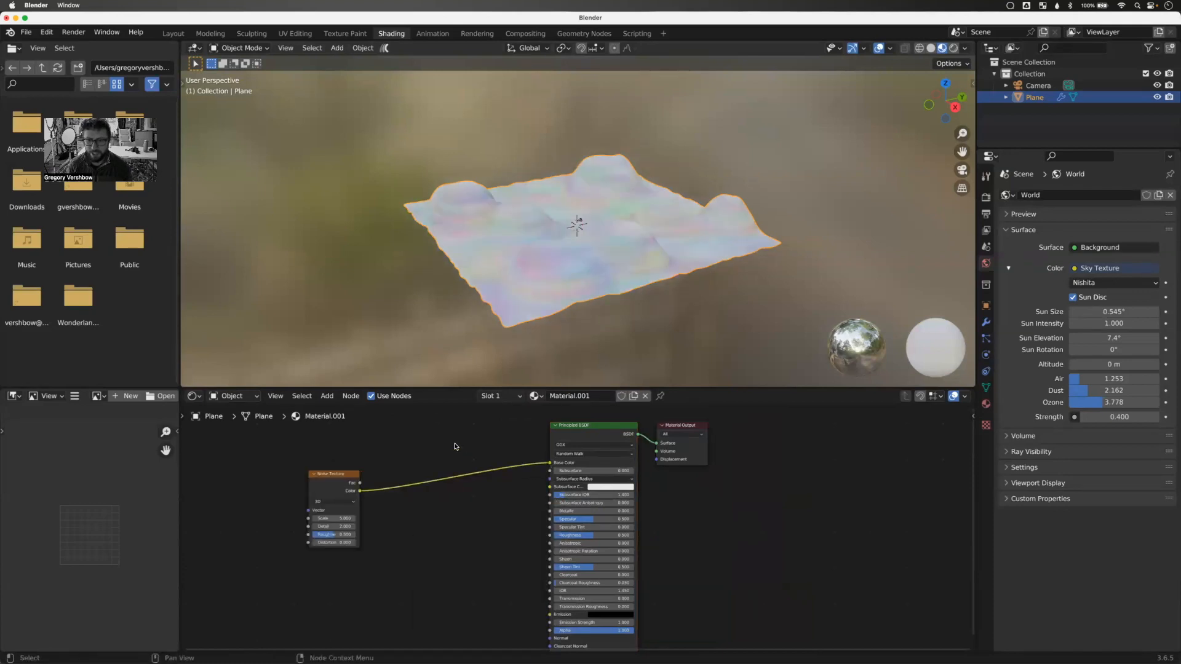
# - Insert a Color Ramp node between the Noise Texture and the Base Color
pyautogui.hotkey('shift', 'a')
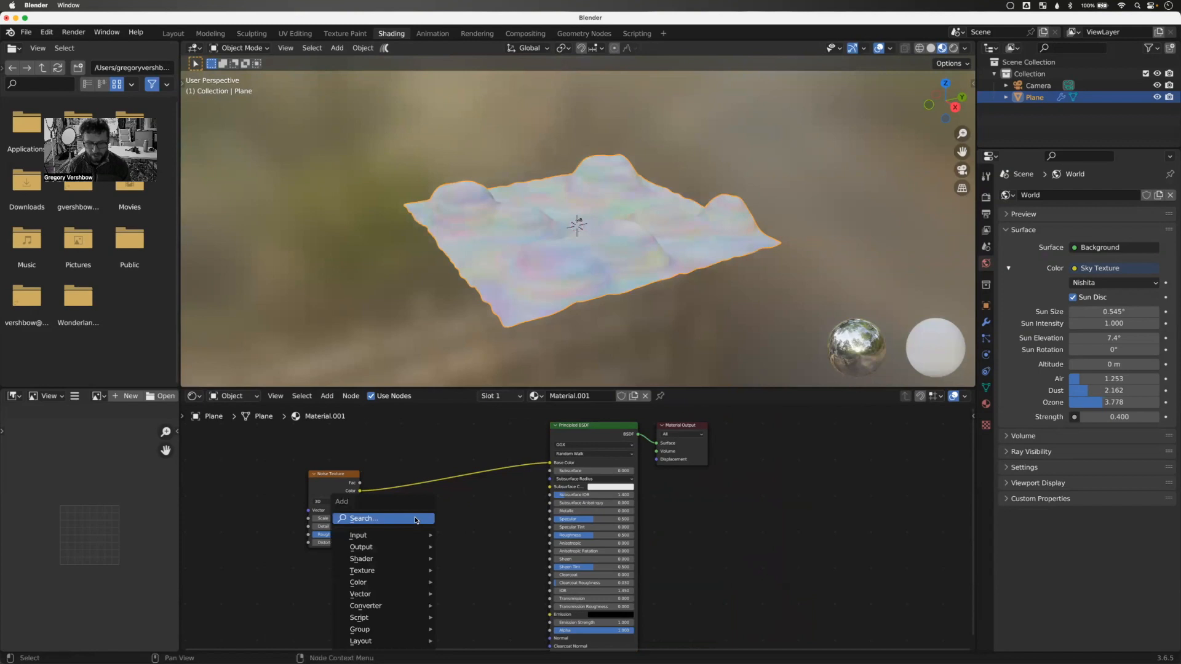
pyautogui.click(417, 521)
pyautogui.write('ram')
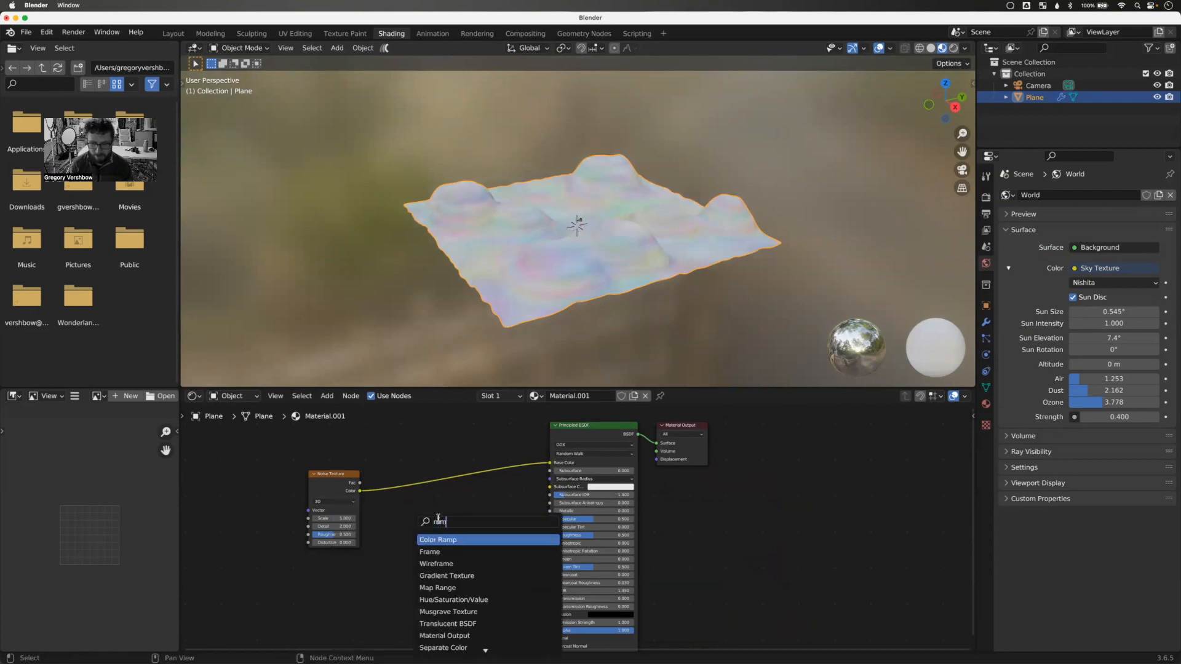
pyautogui.click(476, 541)
pyautogui.click(406, 489)
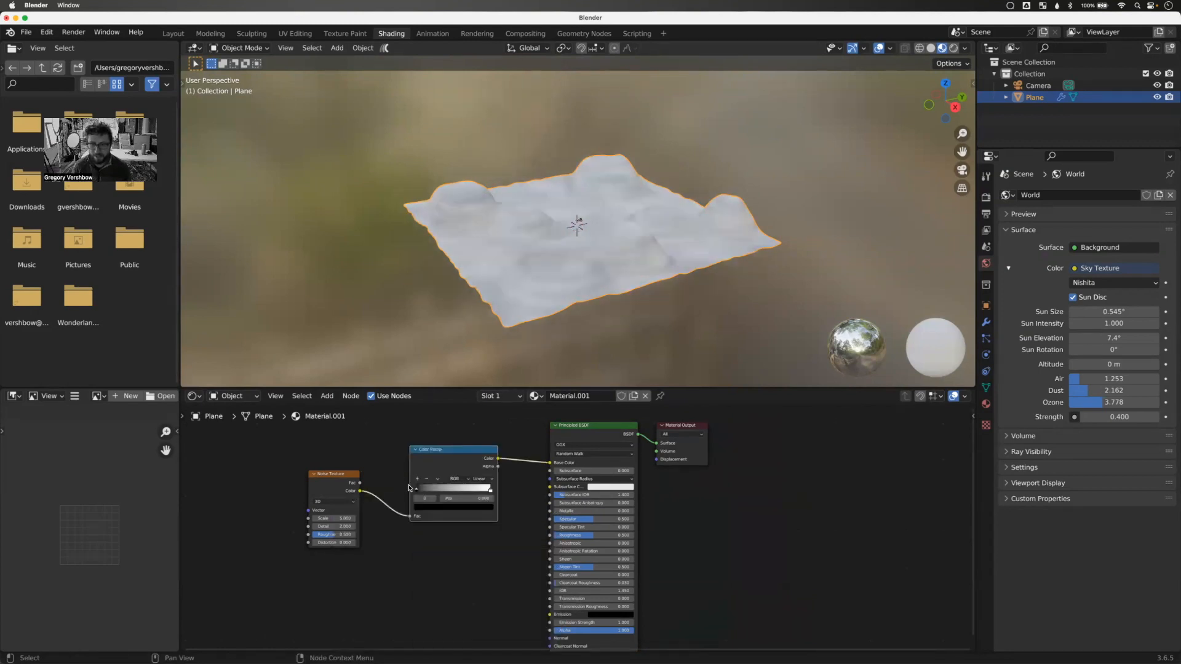
# - Change the color ramp's black stop to a dark brown
pyautogui.scroll(1, 403, 485)
pyautogui.scroll(1, 399, 479)
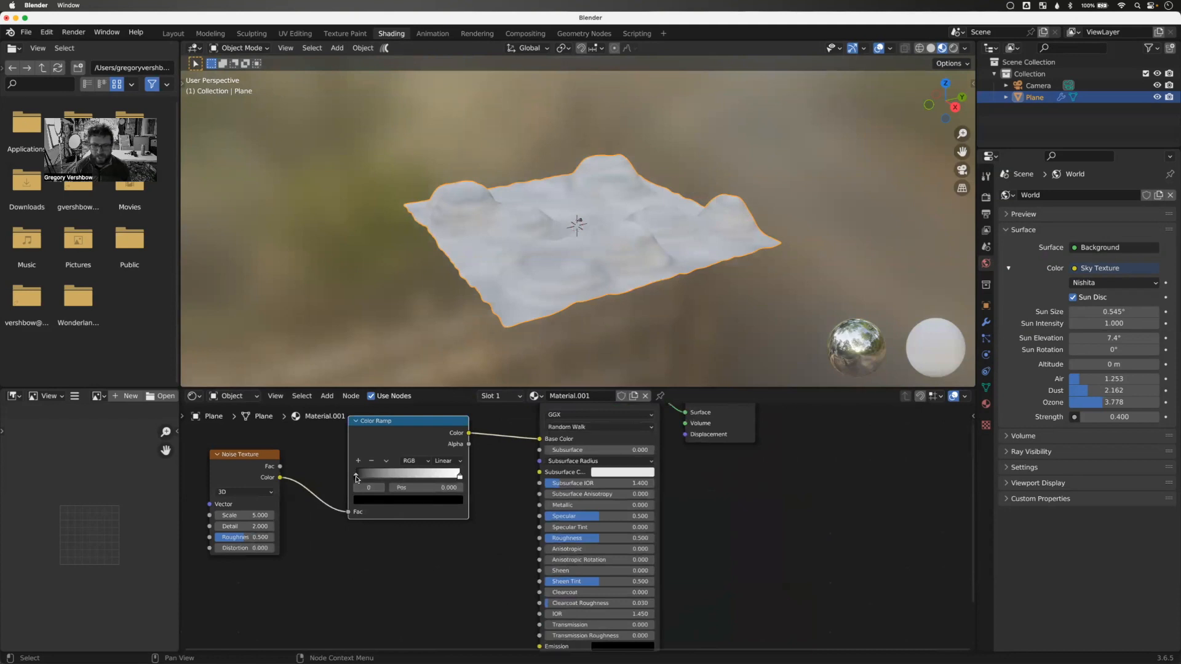
pyautogui.click(424, 500)
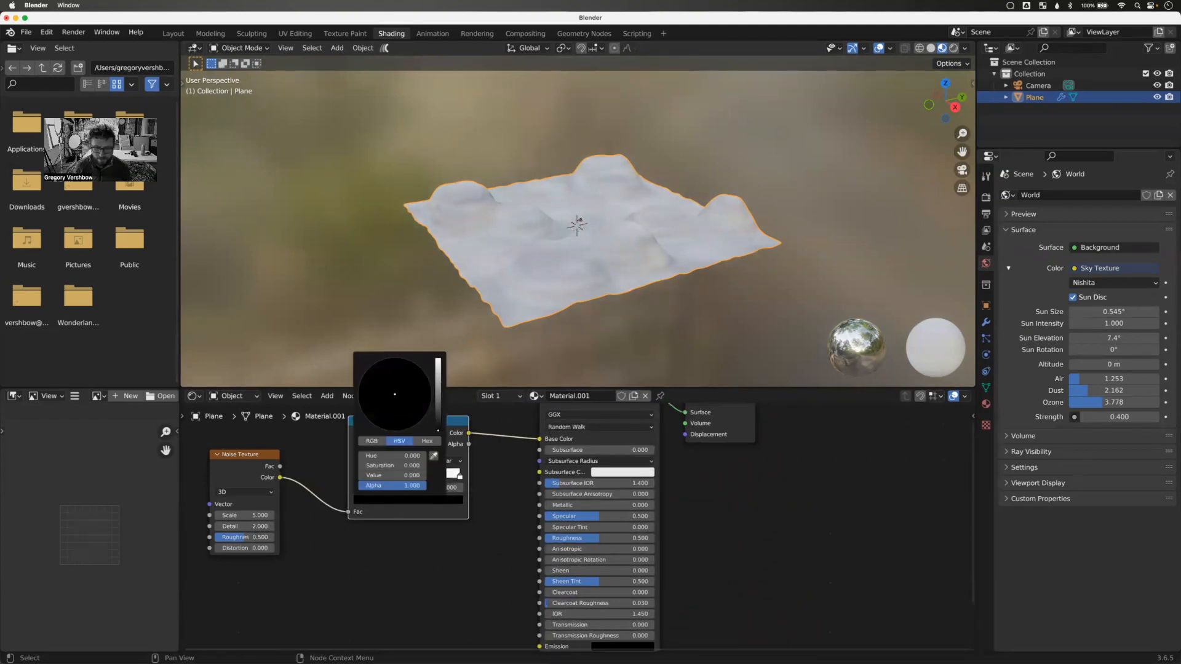
pyautogui.scroll(1, 394, 395)
pyautogui.moveTo(384, 407); pyautogui.dragTo(381, 425)
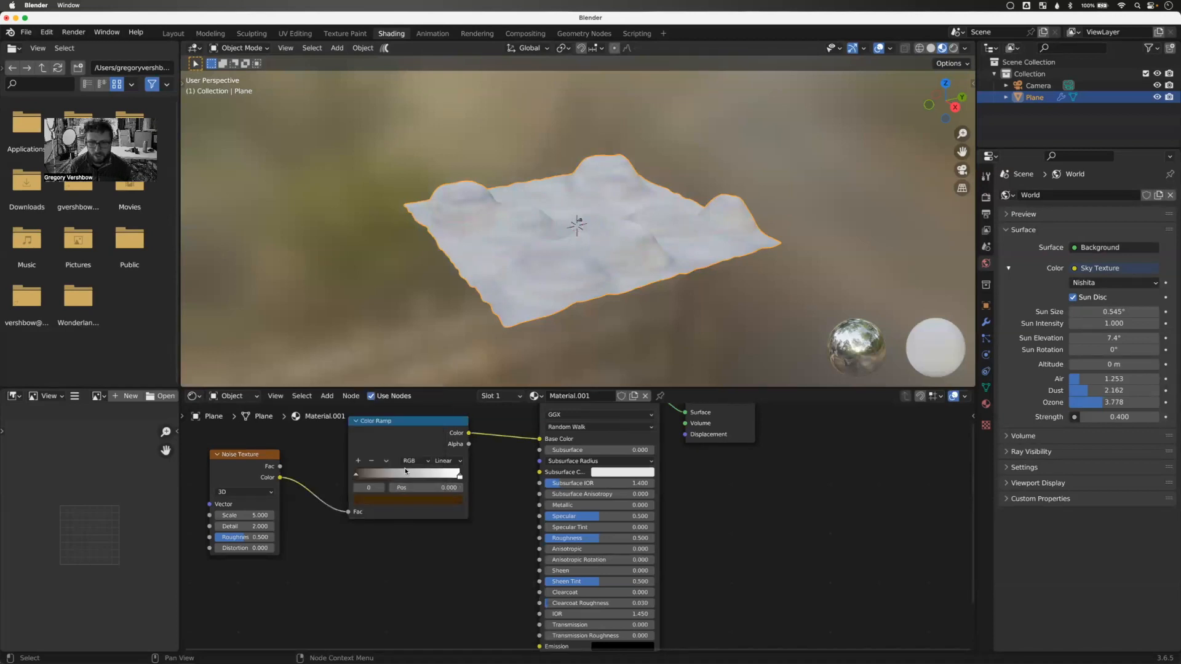
# - Change the color ramp's white stop to a darker, muted greyish brown
pyautogui.click(460, 477)
pyautogui.click(445, 500)
pyautogui.moveTo(400, 407); pyautogui.dragTo(381, 410)
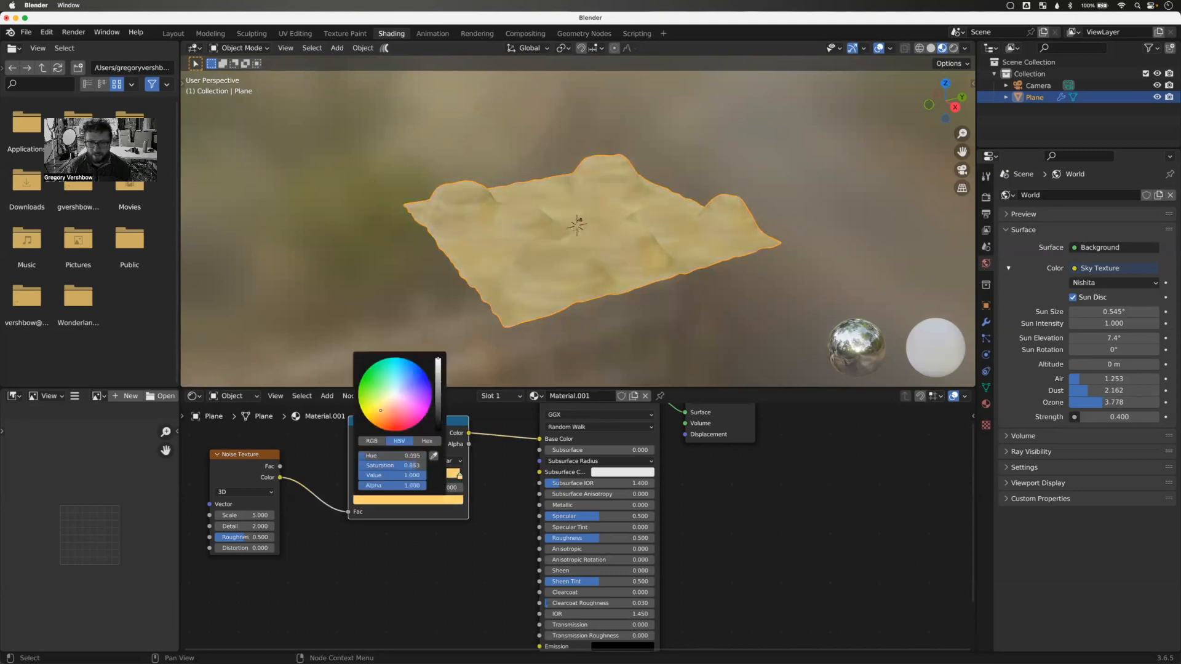
pyautogui.moveTo(438, 359); pyautogui.dragTo(438, 394)
pyautogui.moveTo(381, 410); pyautogui.dragTo(391, 400)
# - Set the Noise Texture's scale to 8.4 and detail to 4.4, checking the terrain up close
pyautogui.moveTo(523, 317)
pyautogui.mouseDown(button='middle')
pyautogui.moveTo(486, 287)
pyautogui.moveTo(502, 319)
pyautogui.mouseUp(button='middle')
pyautogui.scroll(-2, 486, 287)
pyautogui.scroll(7, 484, 288)
pyautogui.moveTo(243, 513)
pyautogui.mouseDown()
pyautogui.moveTo(272, 513)
pyautogui.moveTo(234, 527)
pyautogui.mouseUp()
pyautogui.moveTo(294, 326); pyautogui.dragTo(265, 288, button='middle')
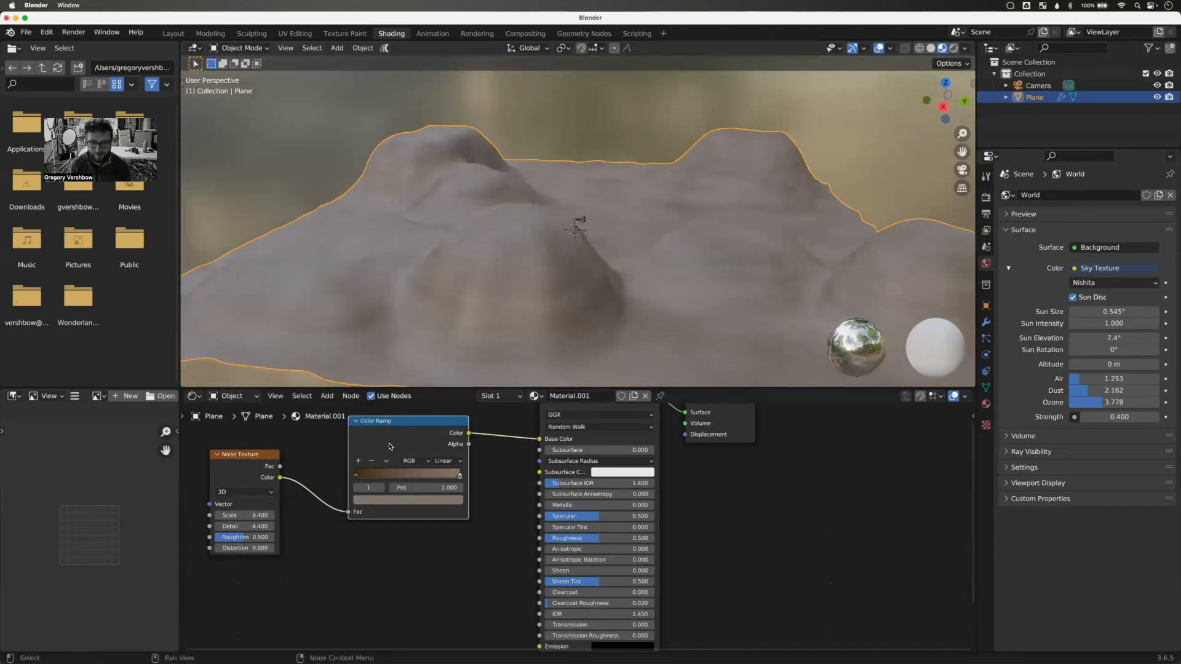
# - Add a second Color Ramp node below the first one
pyautogui.hotkey('shift', 'a')
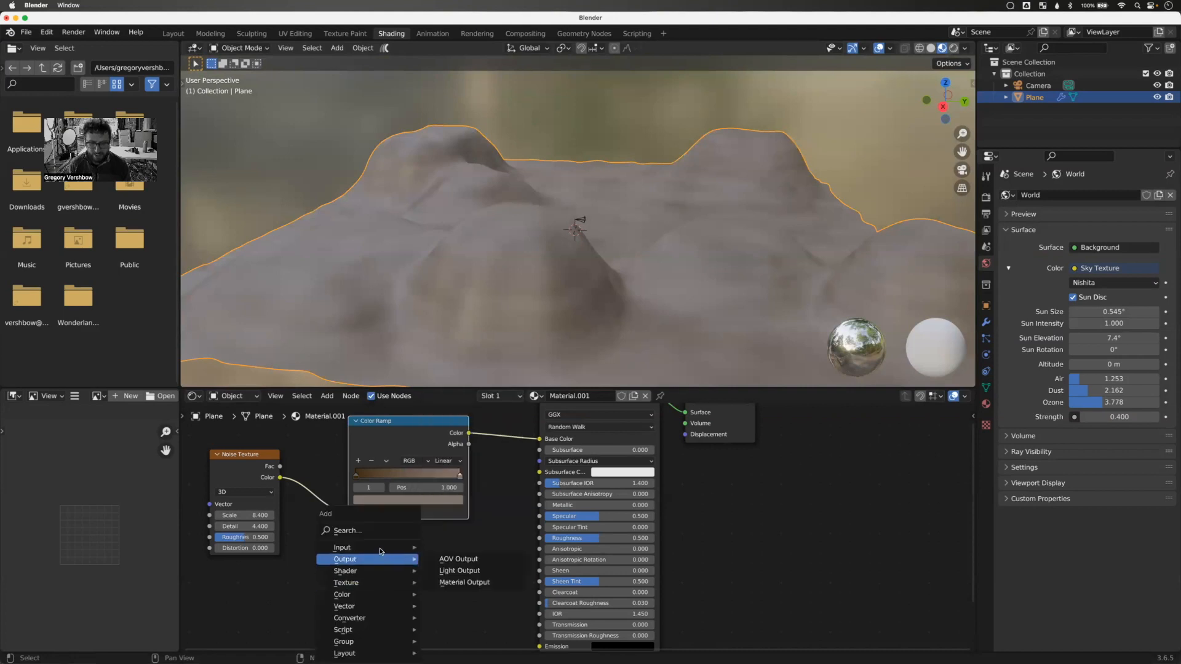
pyautogui.click(406, 527)
pyautogui.write('ram')
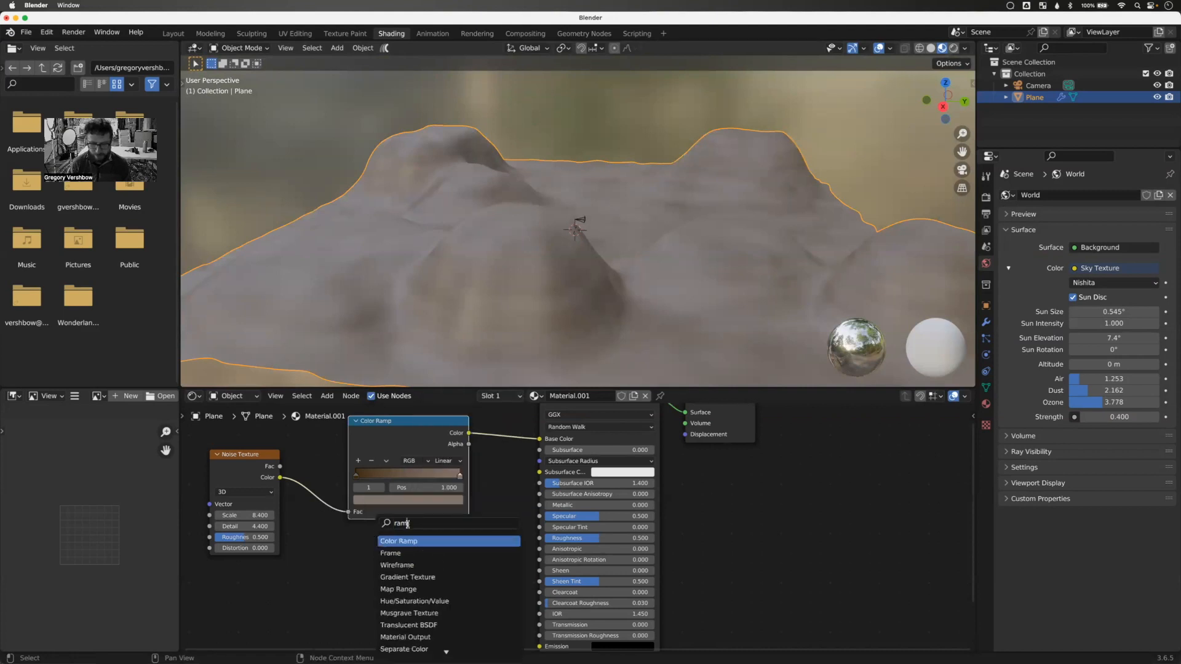
pyautogui.click(412, 541)
pyautogui.click(412, 547)
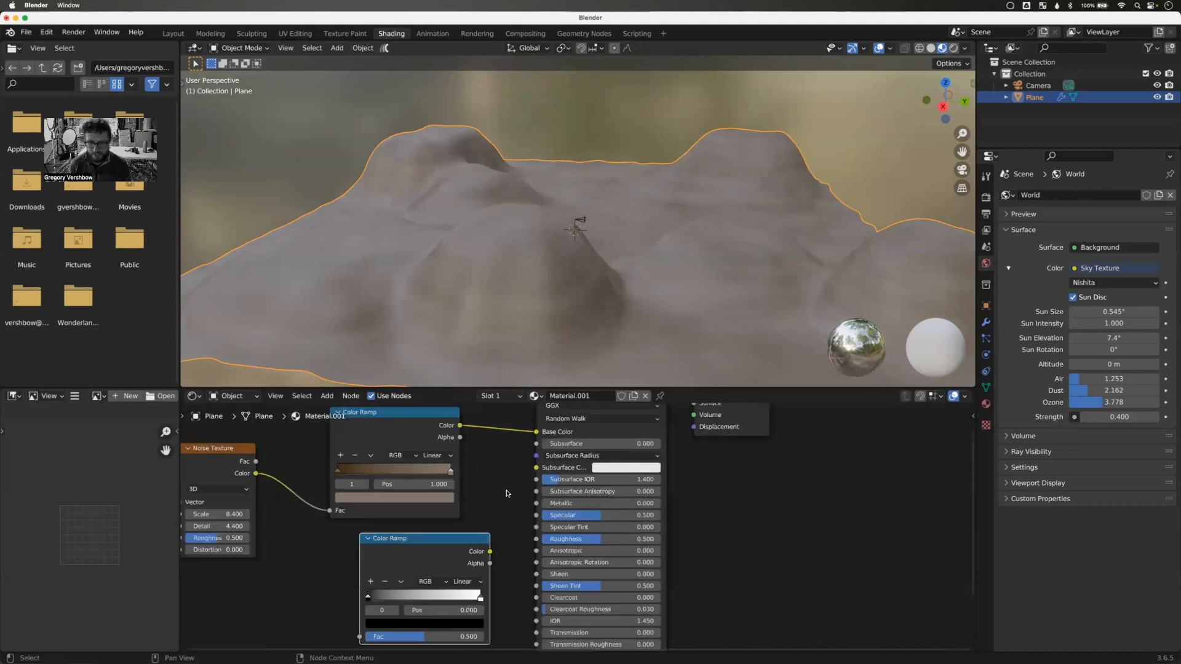
# - Rearrange the noise and ramp nodes to make room, and connect the Noise Texture's Color to the second ramp's Fac
pyautogui.scroll(-2, 505, 552)
pyautogui.moveTo(493, 541); pyautogui.dragTo(451, 545)
pyautogui.click(351, 476)
pyautogui.press('g')
pyautogui.click(270, 421)
pyautogui.moveTo(431, 451); pyautogui.dragTo(425, 433)
pyautogui.moveTo(425, 539); pyautogui.dragTo(379, 517)
pyautogui.moveTo(314, 454); pyautogui.dragTo(345, 584)
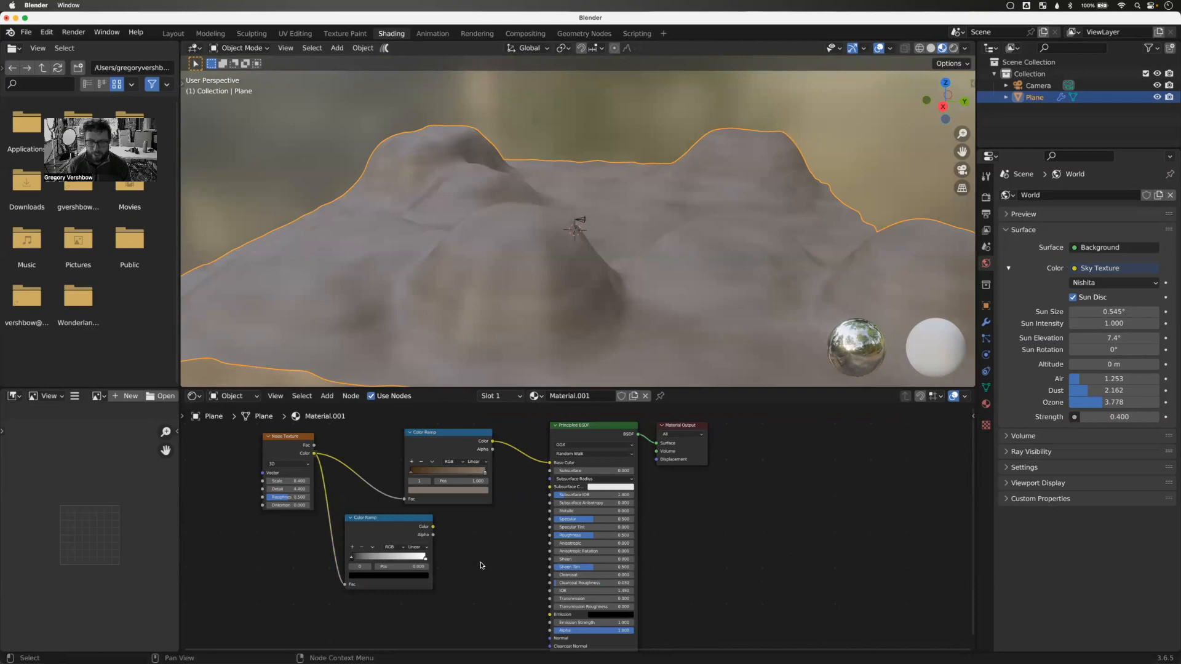
# - Add a Displacement node fed by the second color ramp and connect it to the Material Output's Displacement
pyautogui.hotkey('shift', 'a')
pyautogui.moveTo(463, 530)
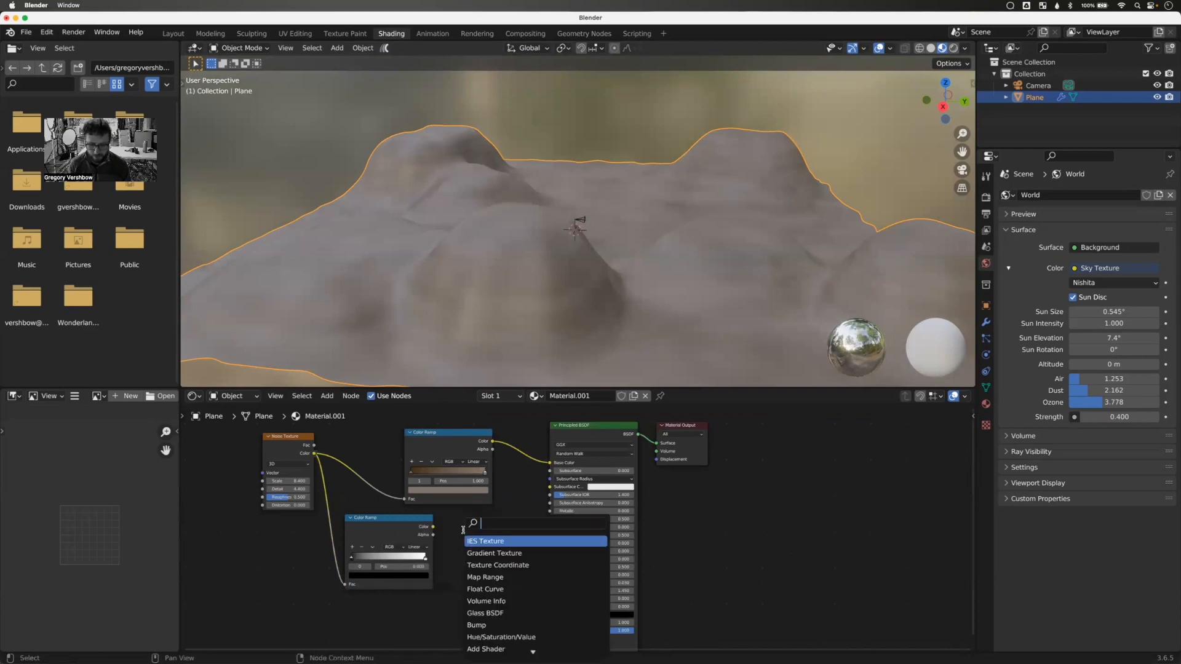
pyautogui.write('dis')
pyautogui.click(504, 541)
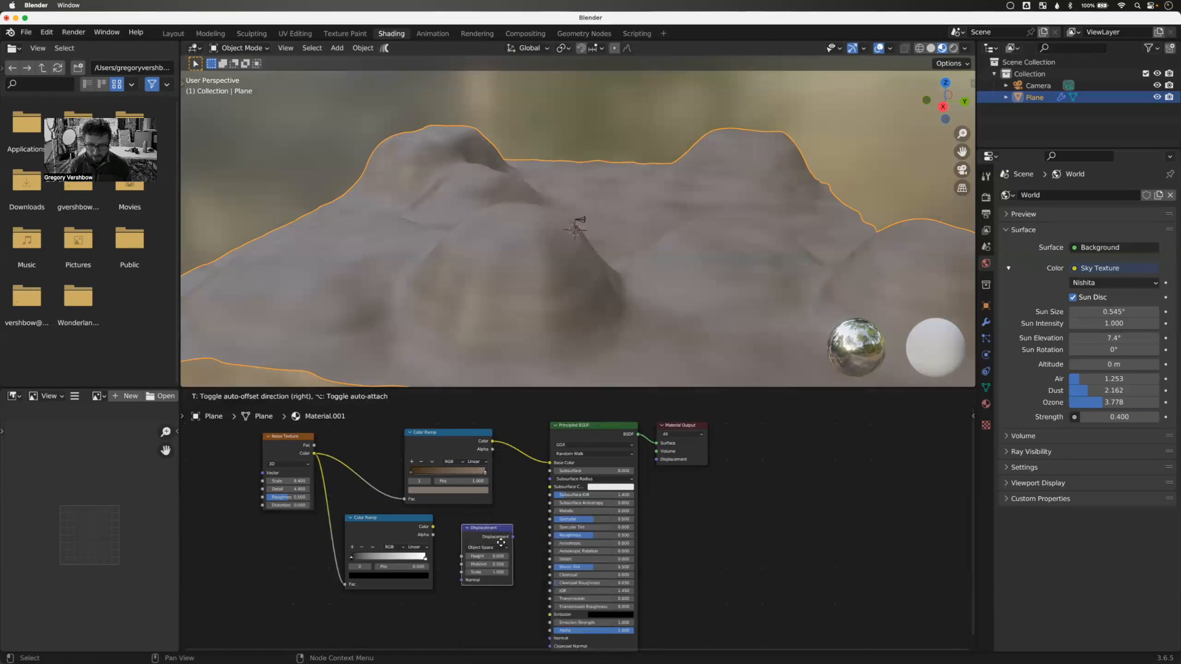
pyautogui.click(489, 540)
pyautogui.moveTo(405, 520); pyautogui.dragTo(657, 460)
# - Shift the second ramp's black stop toward the middle and reduce the Displacement node's scale for gentler relief
pyautogui.moveTo(573, 249)
pyautogui.mouseDown(button='middle')
pyautogui.moveTo(508, 225)
pyautogui.moveTo(547, 263)
pyautogui.mouseUp(button='middle')
pyautogui.moveTo(336, 572); pyautogui.dragTo(367, 575)
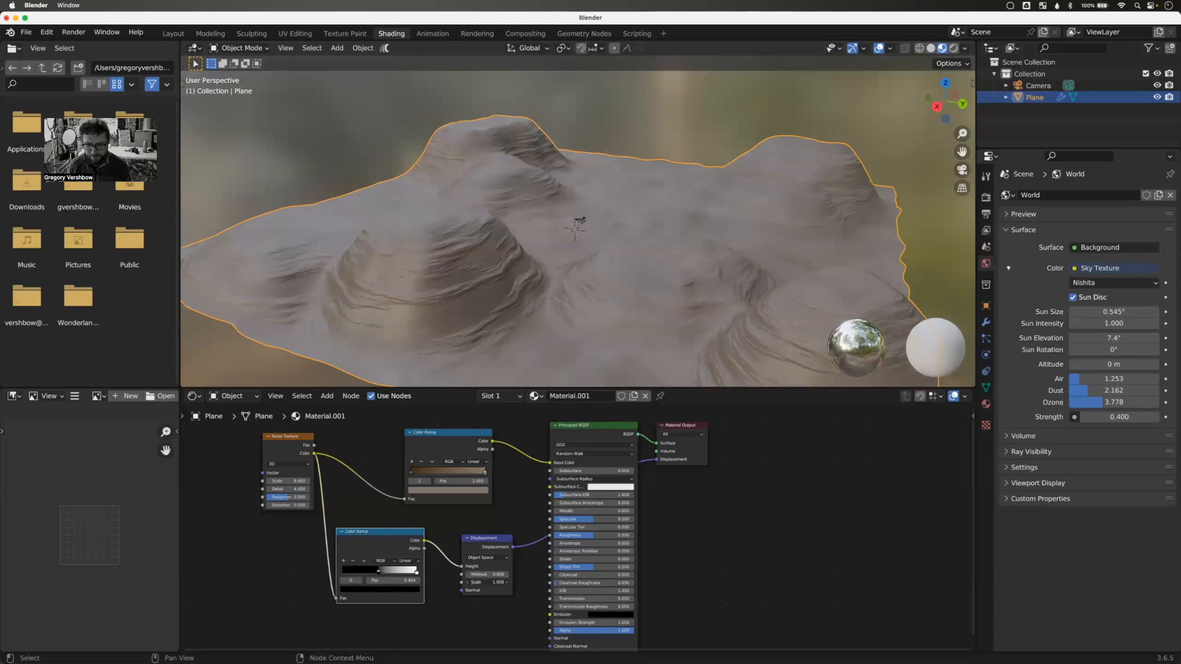
pyautogui.press('BackSpace')
pyautogui.keyDown('shift'); pyautogui.moveTo(499, 582); pyautogui.dragTo(511, 582); pyautogui.keyUp('shift')
pyautogui.keyDown('shift'); pyautogui.moveTo(494, 582); pyautogui.dragTo(480, 581); pyautogui.keyUp('shift')
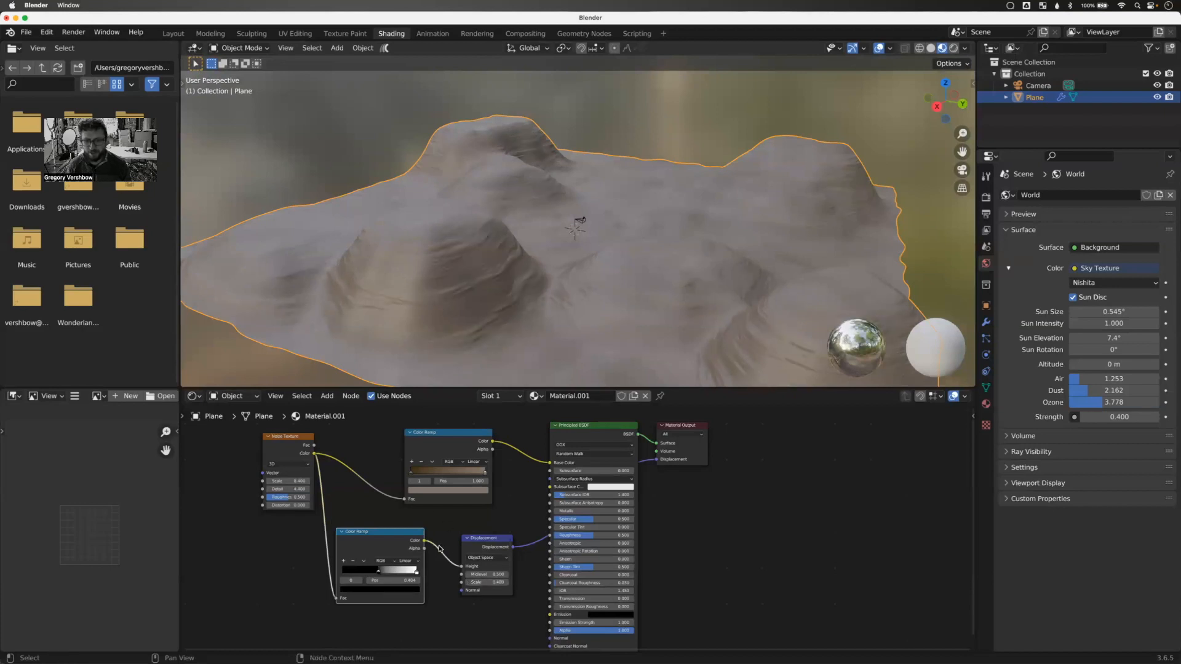
# - Drive the Roughness from the second color ramp through an Invert Color node, and preview the terrain with rendered shading
pyautogui.moveTo(425, 542); pyautogui.dragTo(497, 601)
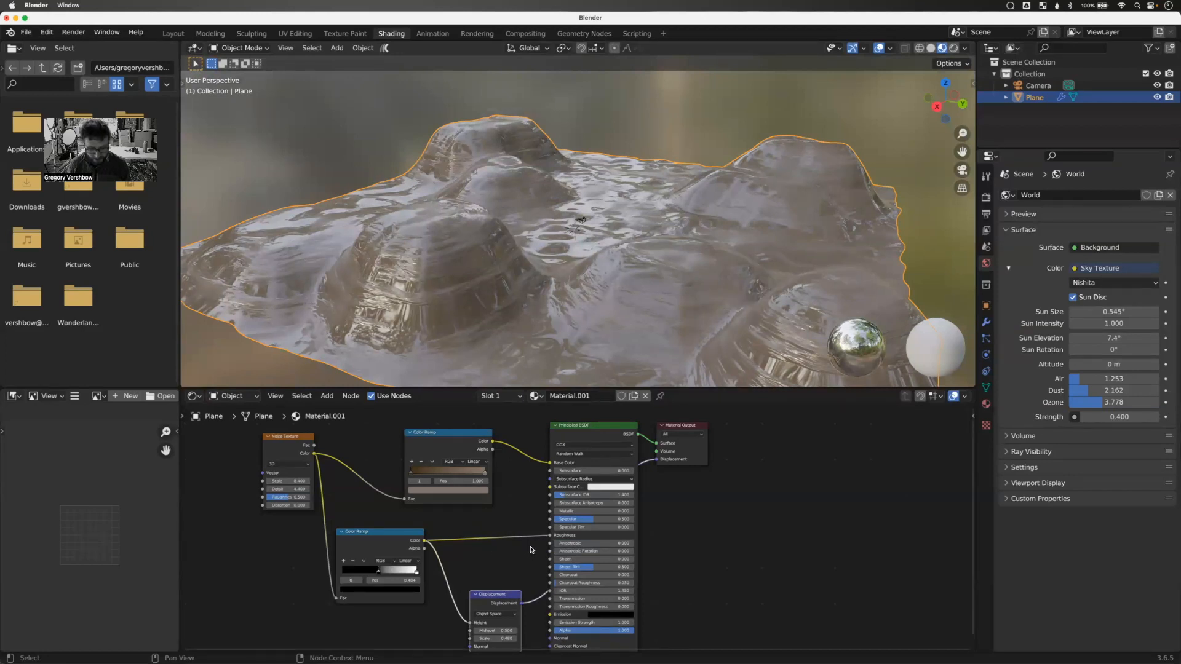
pyautogui.hotkey('shift', 'a')
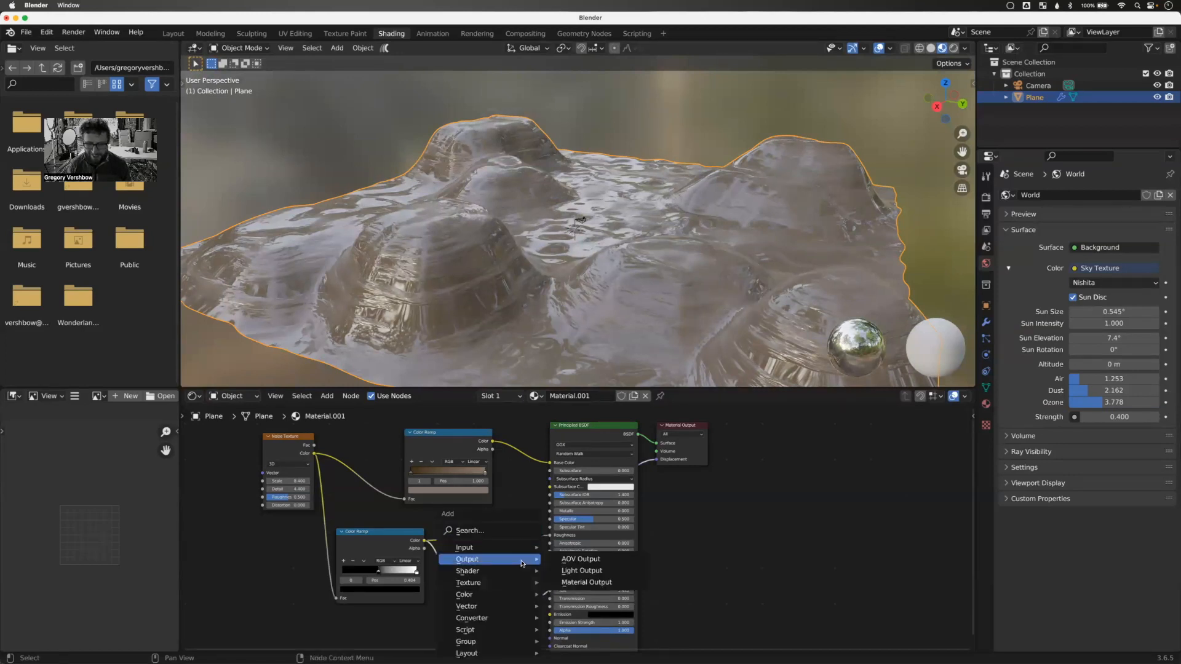
pyautogui.click(501, 533)
pyautogui.write('inv')
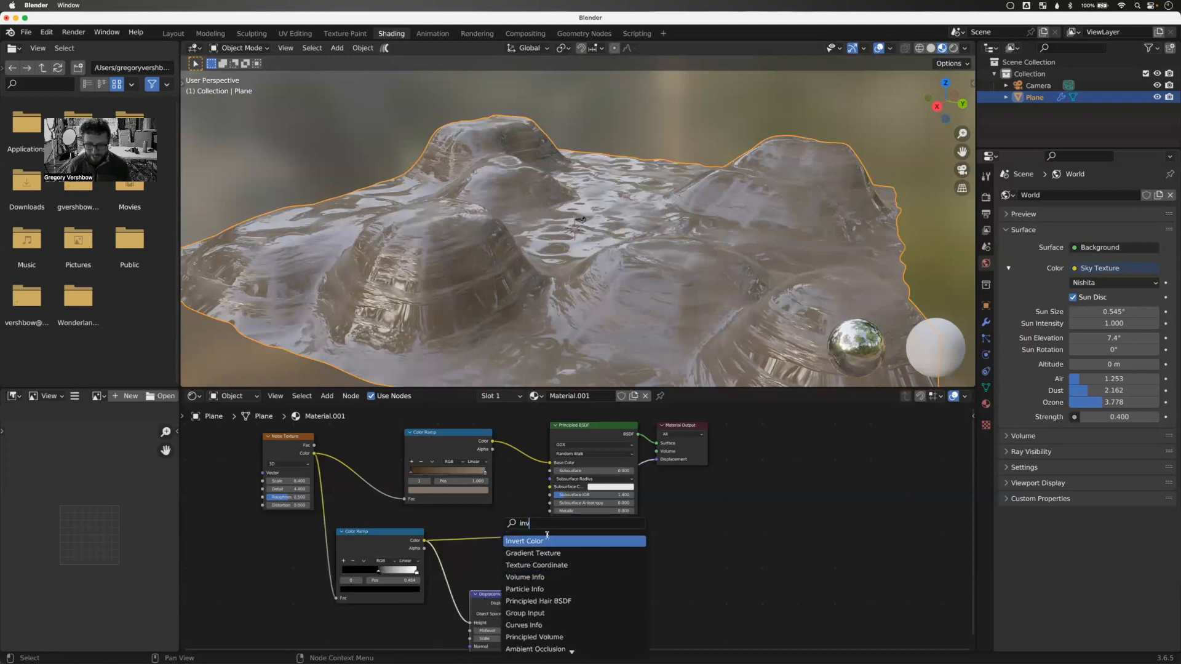
pyautogui.click(547, 541)
pyautogui.click(502, 540)
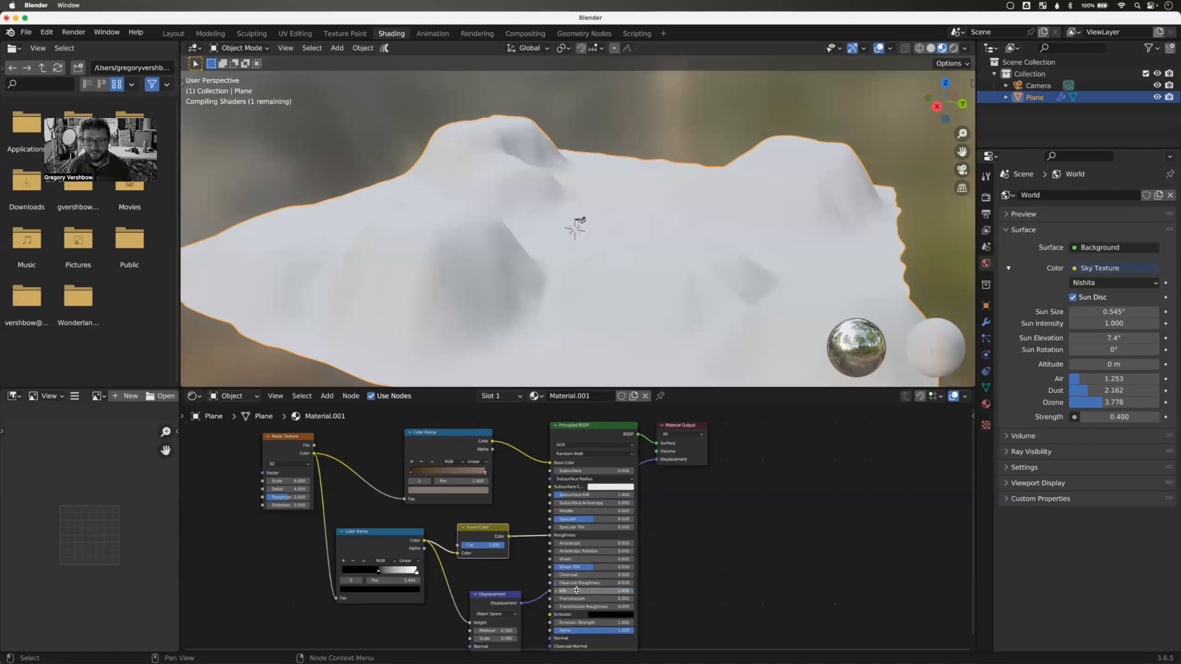
pyautogui.moveTo(599, 317); pyautogui.dragTo(479, 342, button='middle')
pyautogui.click(953, 48)
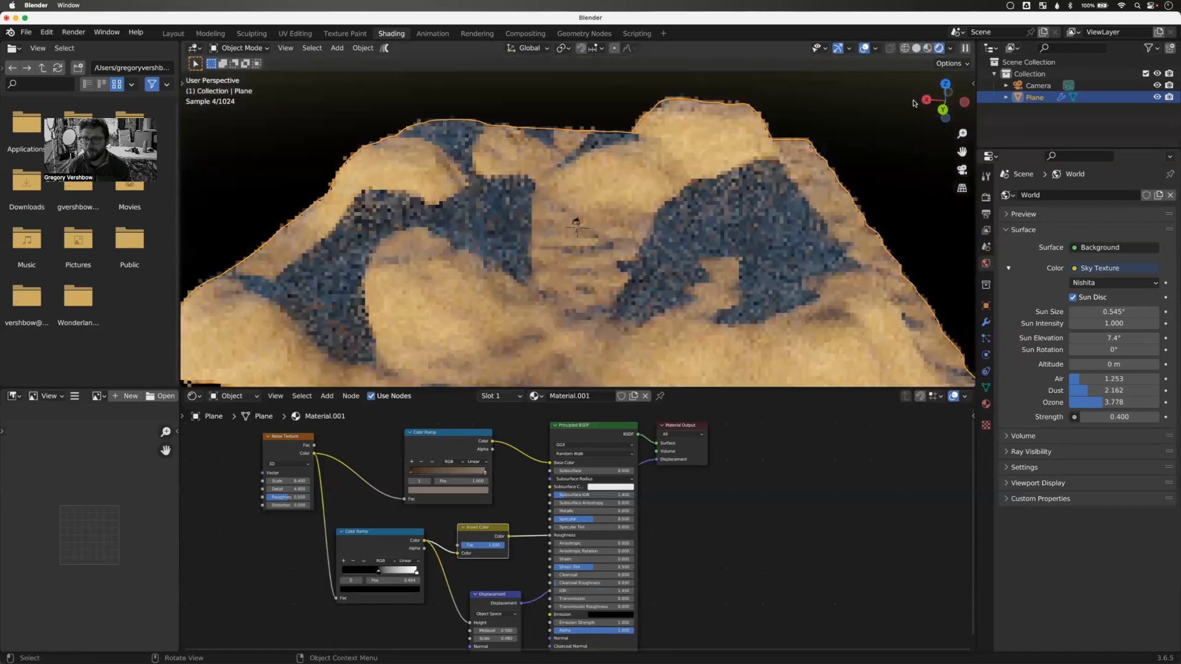
# - Look through the panoramic camera, set the final render's time limit to 5 sec, and render the image
pyautogui.click(963, 171)
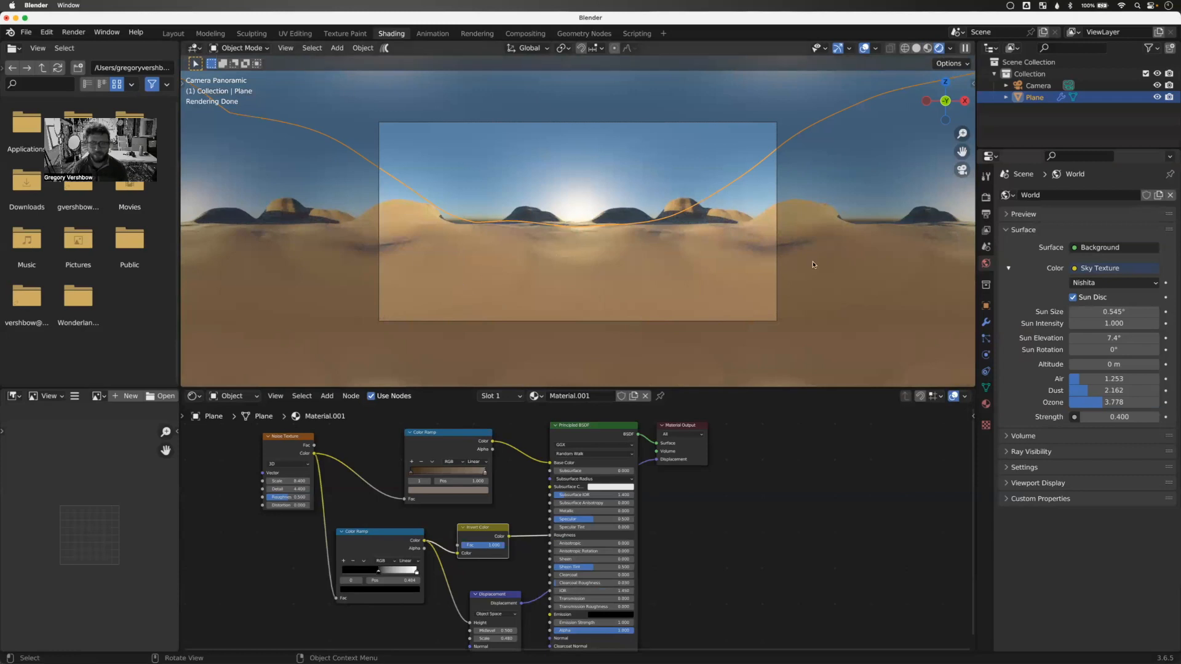
pyautogui.click(986, 197)
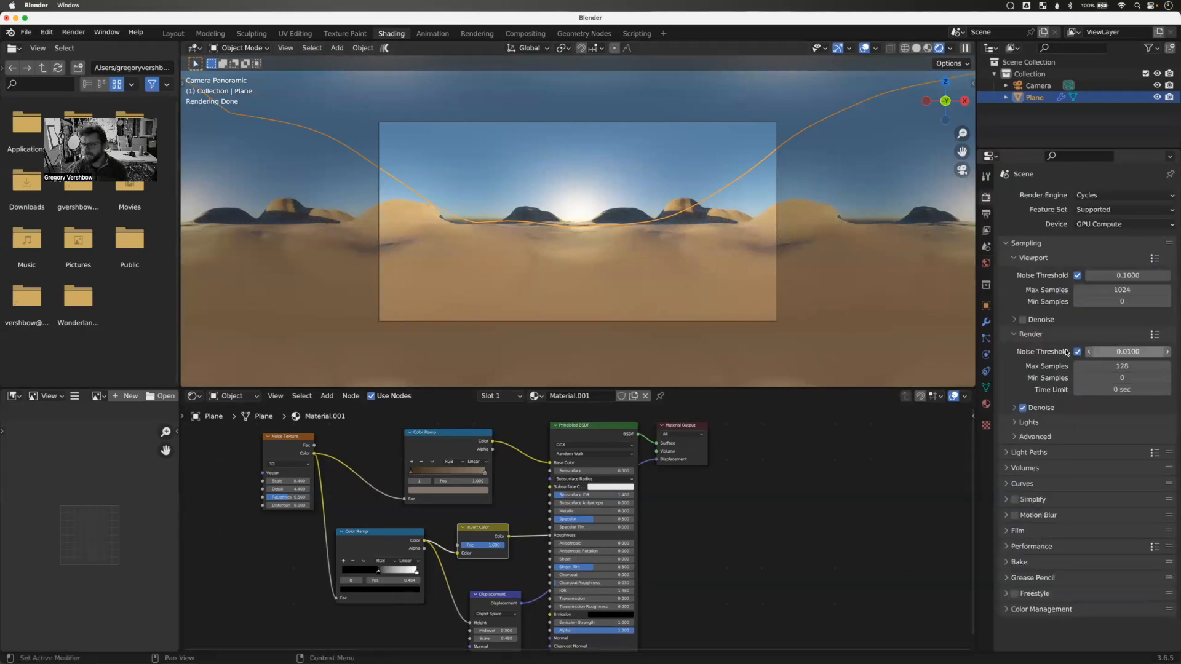
pyautogui.click(1124, 389)
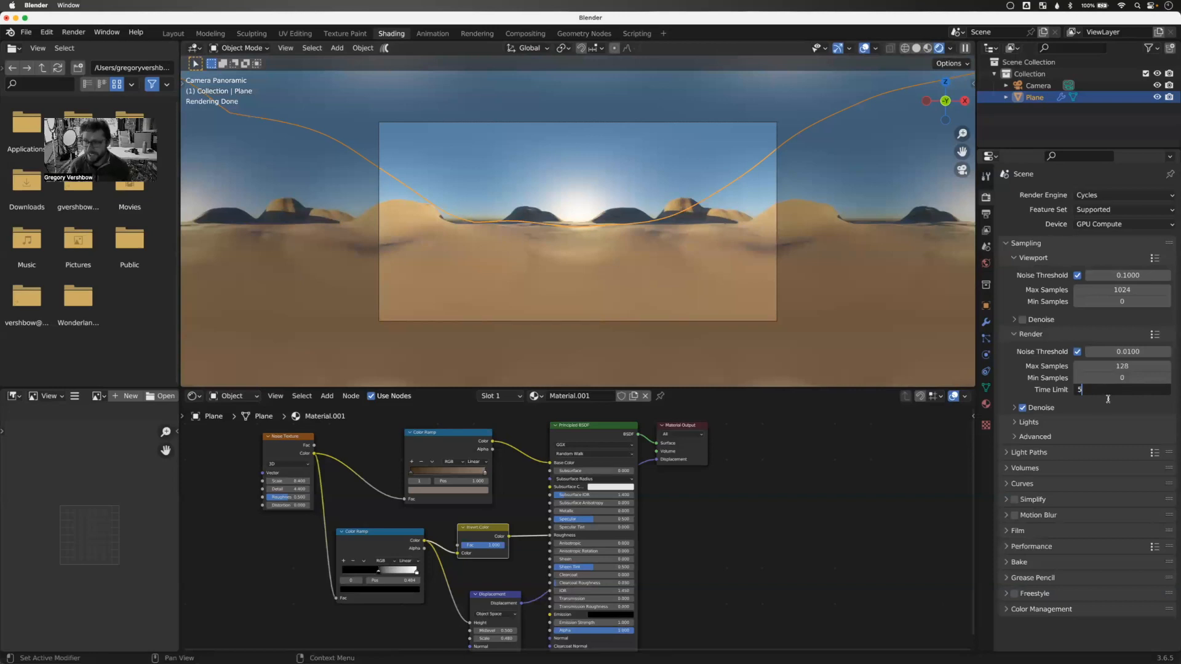
pyautogui.press('Return')
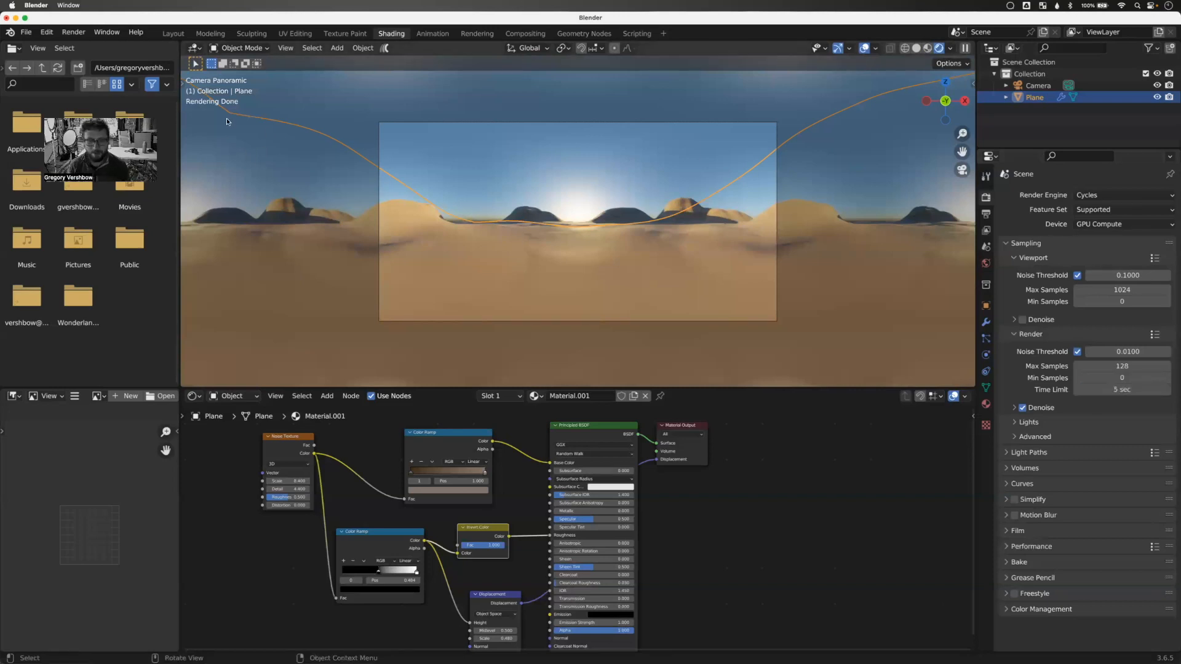
pyautogui.click(71, 34)
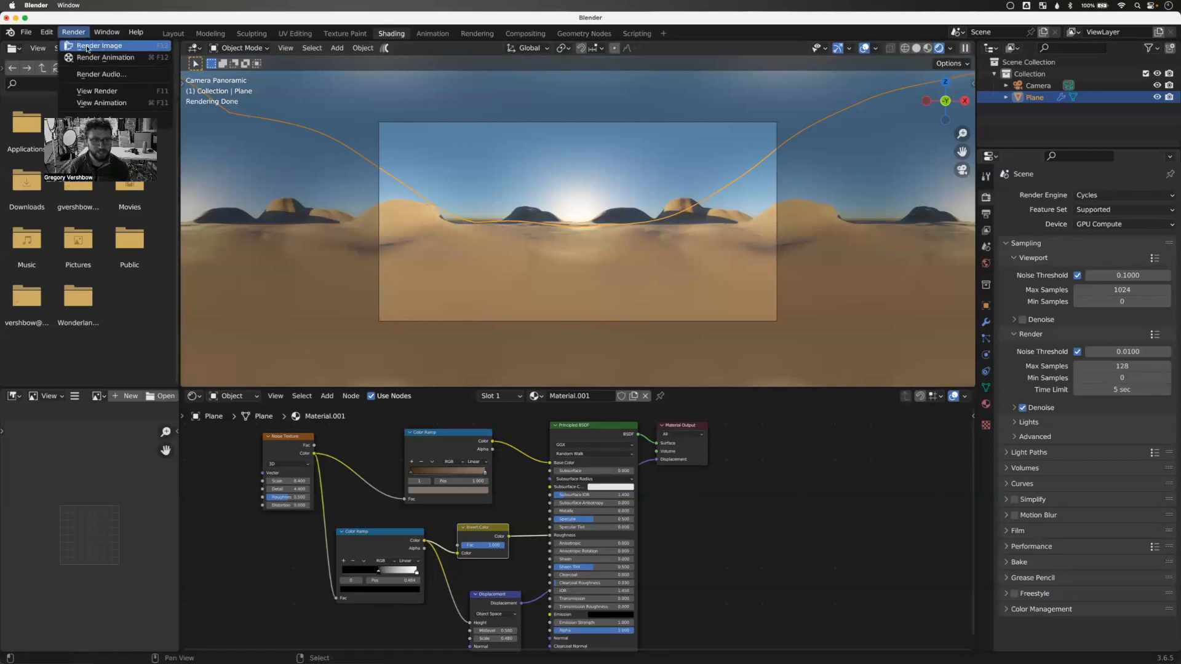
pyautogui.click(91, 47)
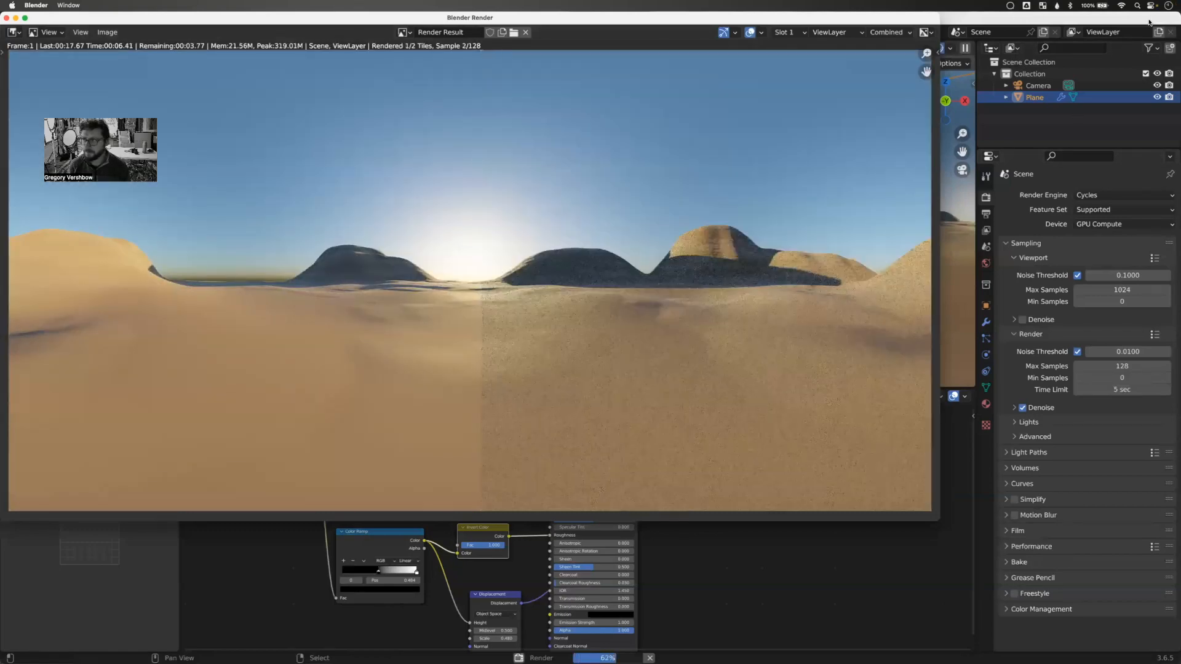
# - Save the rendered panorama as a JPEG named skyboxz.jpg in the Documents folder
pyautogui.click(107, 32)
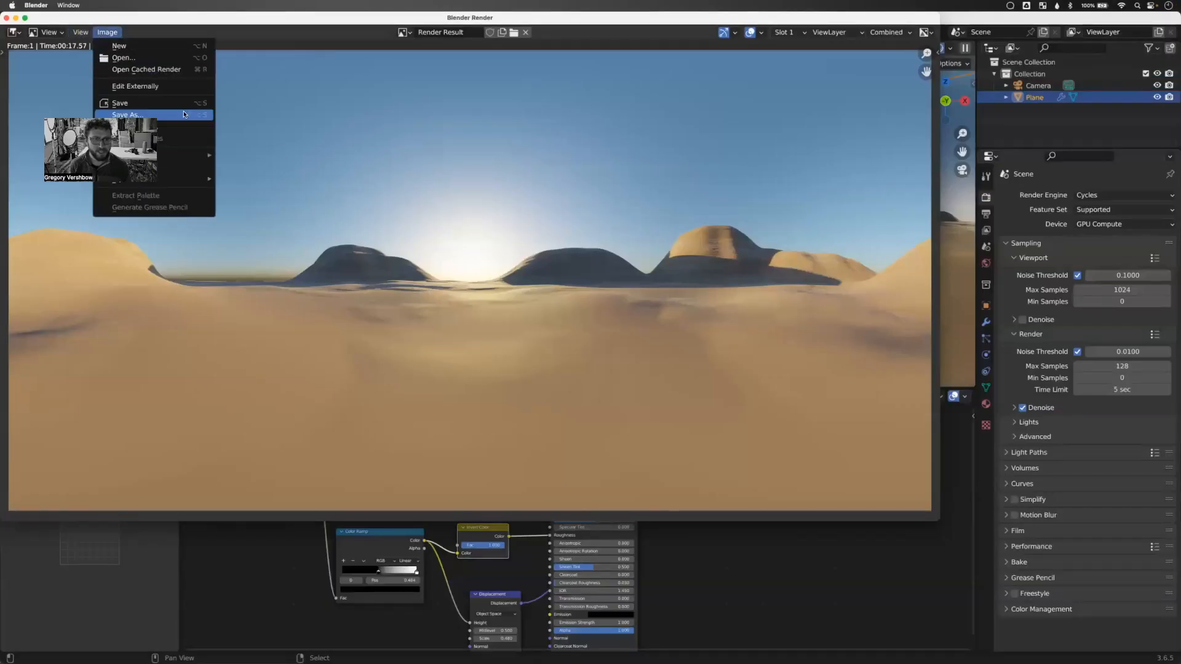
pyautogui.click(126, 115)
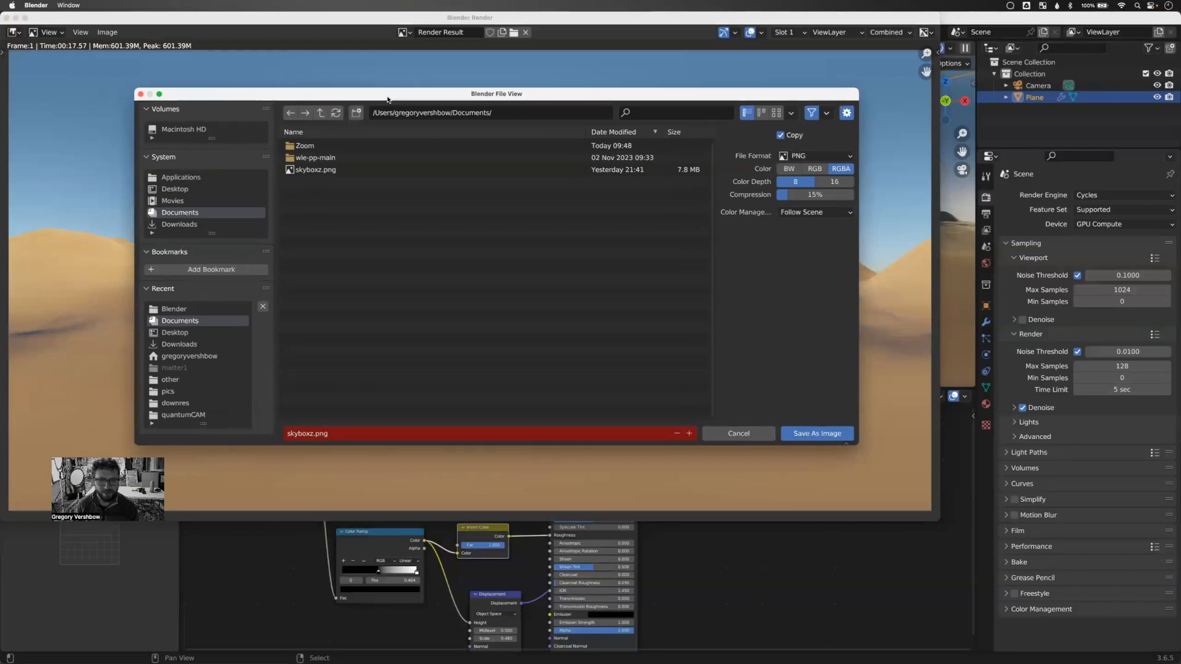
pyautogui.click(818, 147)
pyautogui.click(714, 217)
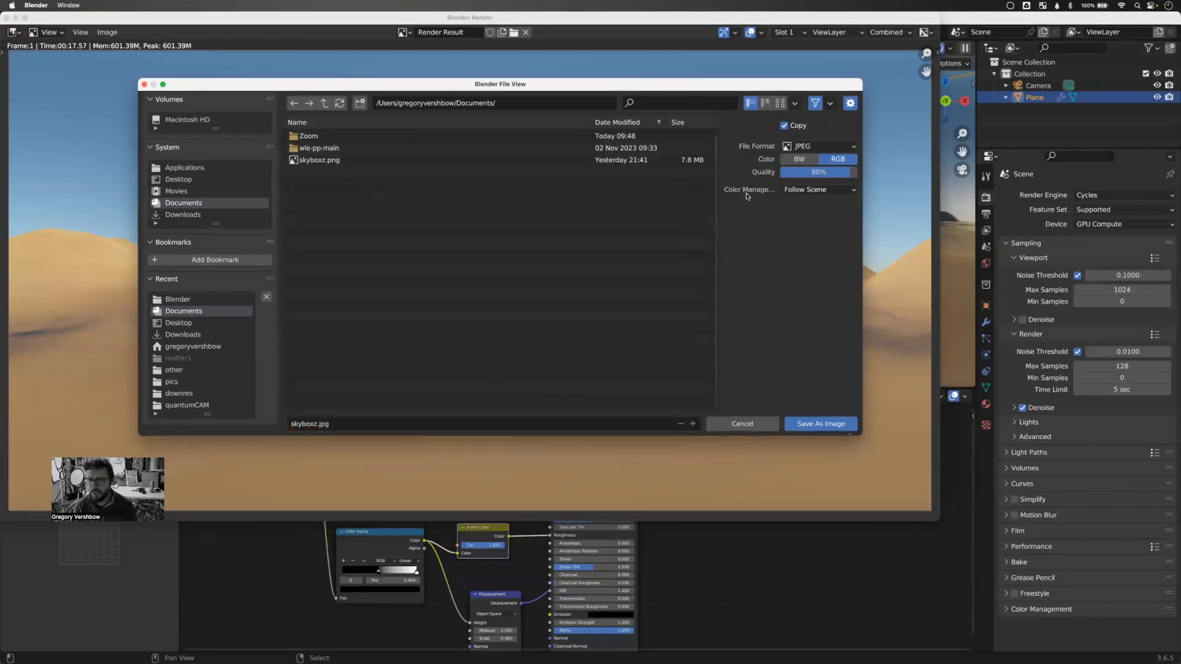
pyautogui.click(818, 146)
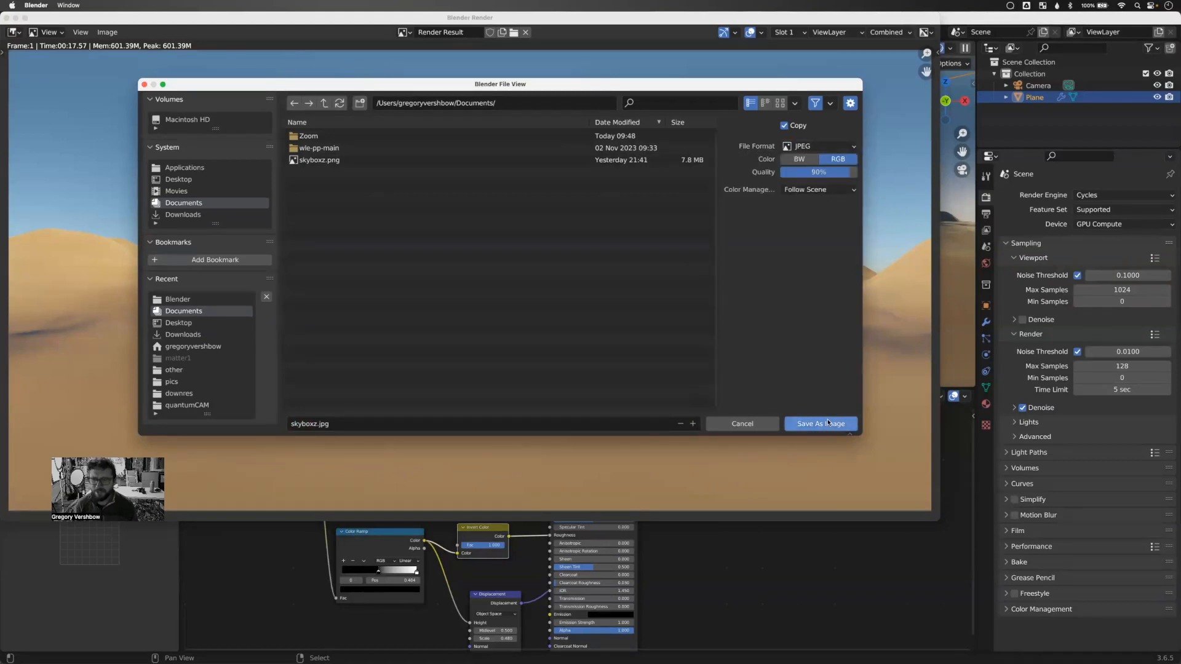
pyautogui.click(805, 147)
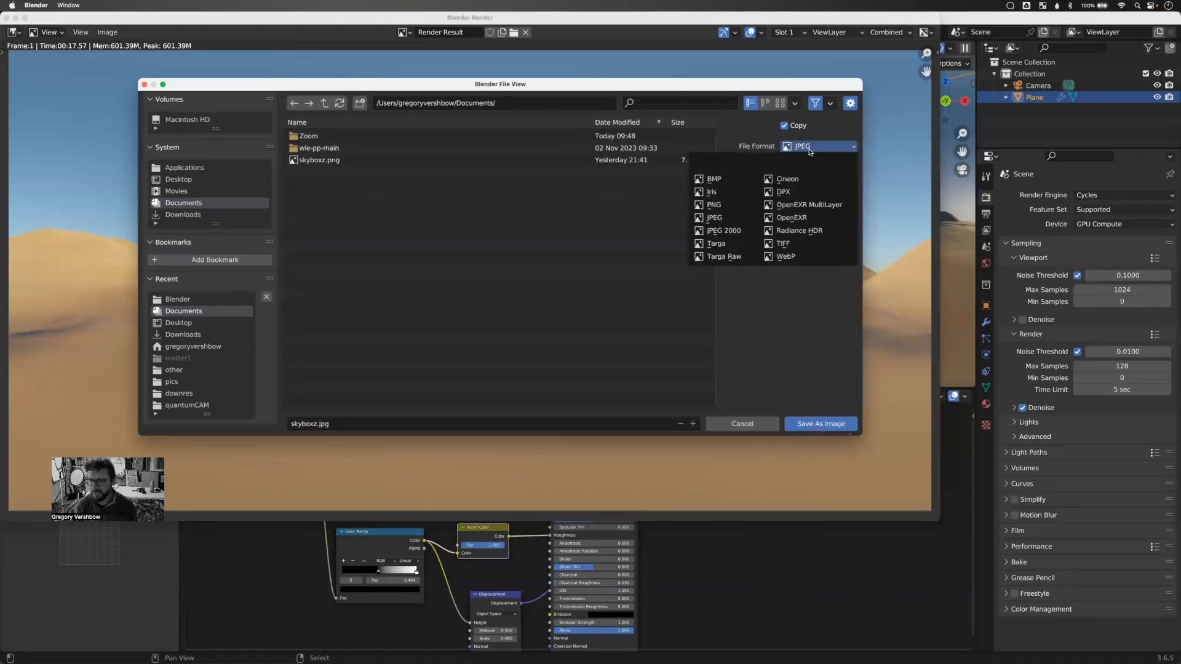
pyautogui.click(814, 426)
pyautogui.moveTo(148, 18); pyautogui.dragTo(389, 97)
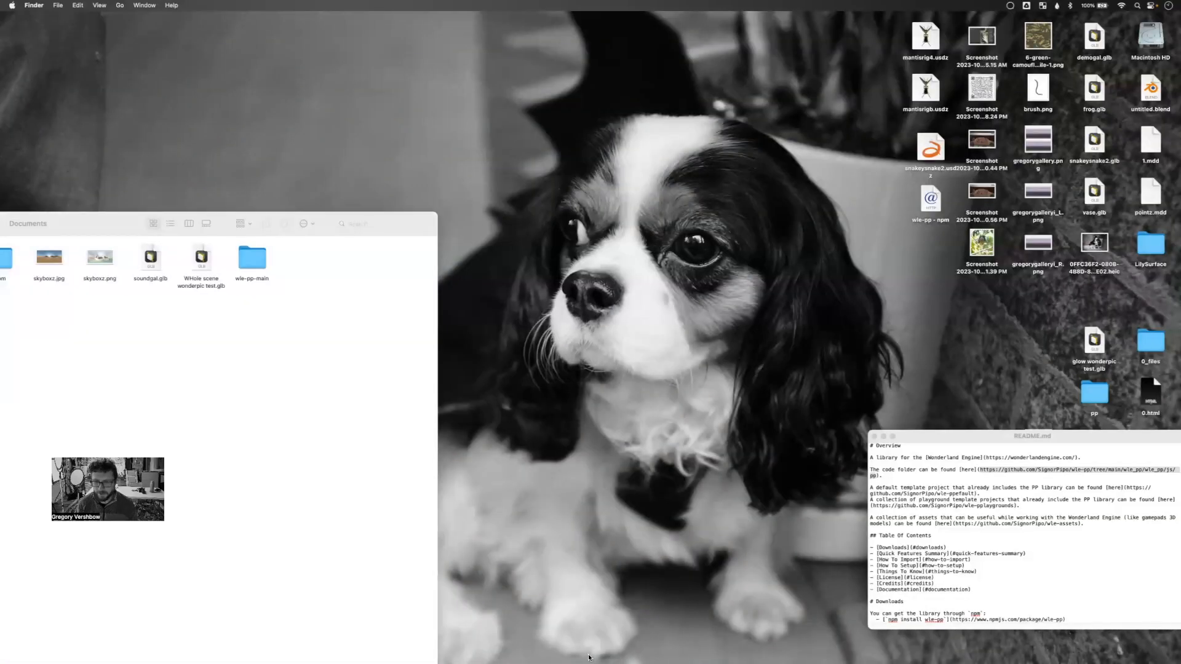
# - Switch to Wonderland Editor and create a new project named demo1 from the VR template at the default path
pyautogui.moveTo(609, 652)
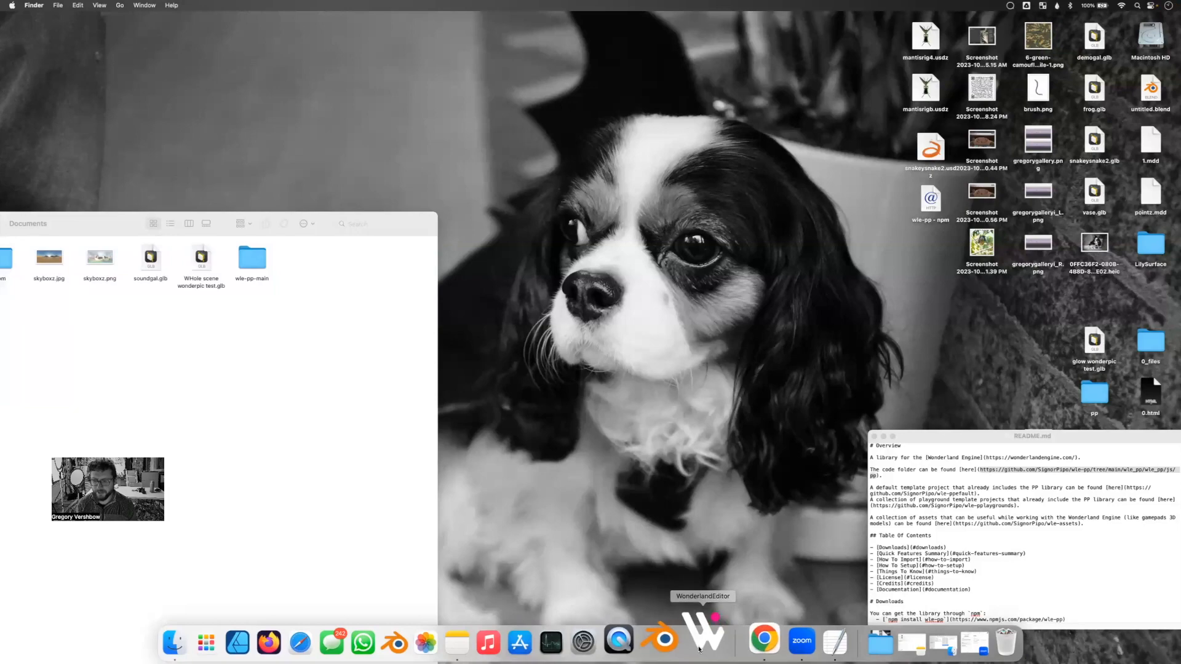
pyautogui.click(699, 649)
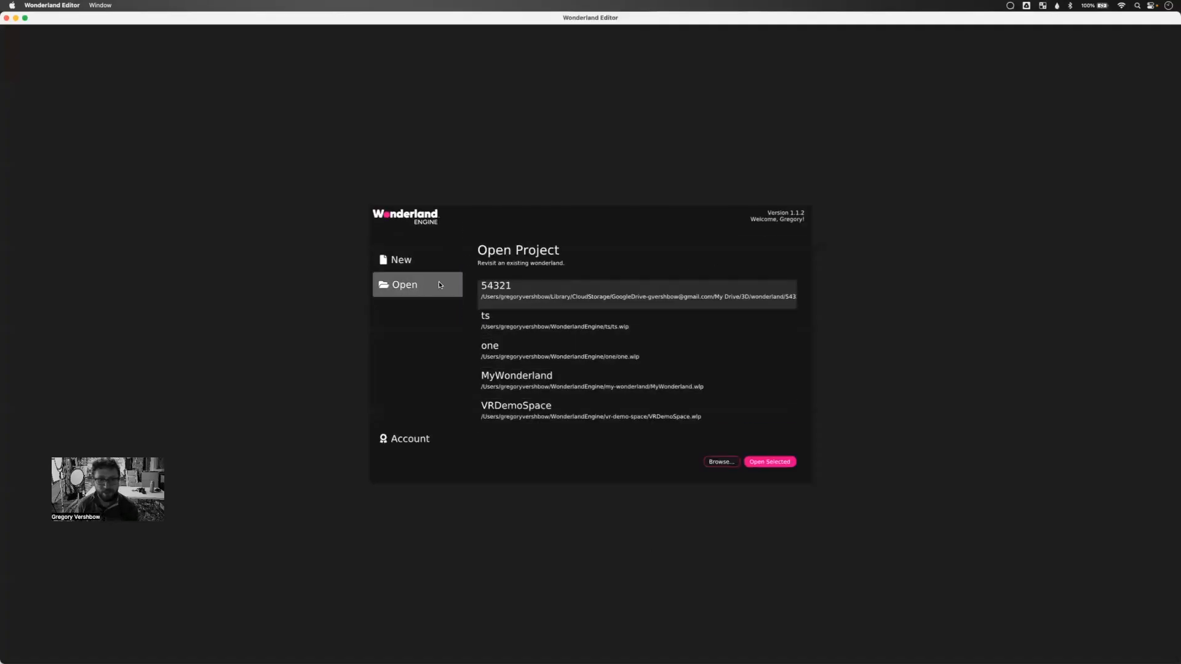
pyautogui.click(411, 263)
pyautogui.doubleClick(530, 287)
pyautogui.write('demo1')
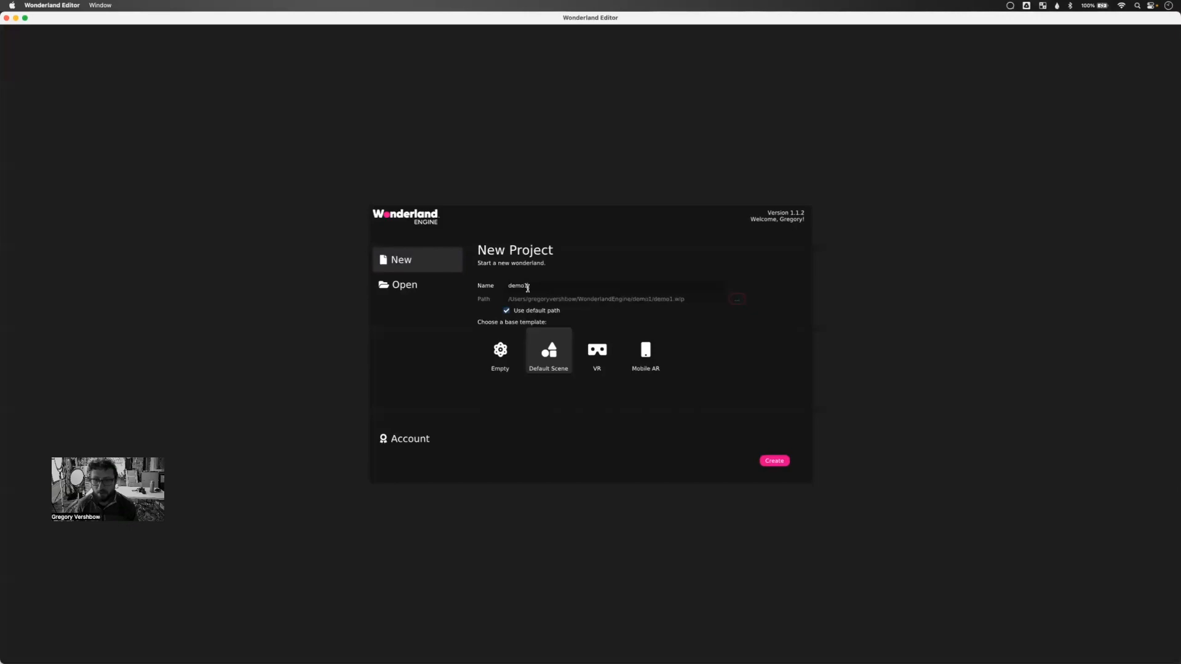
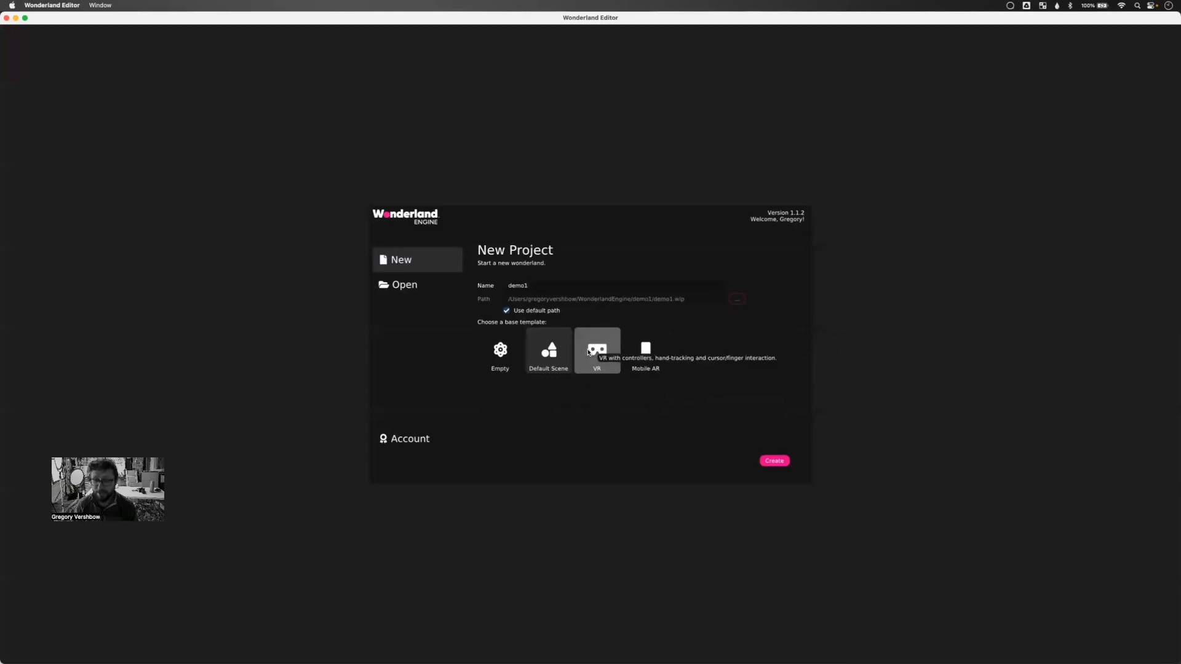
pyautogui.click(589, 351)
pyautogui.click(767, 463)
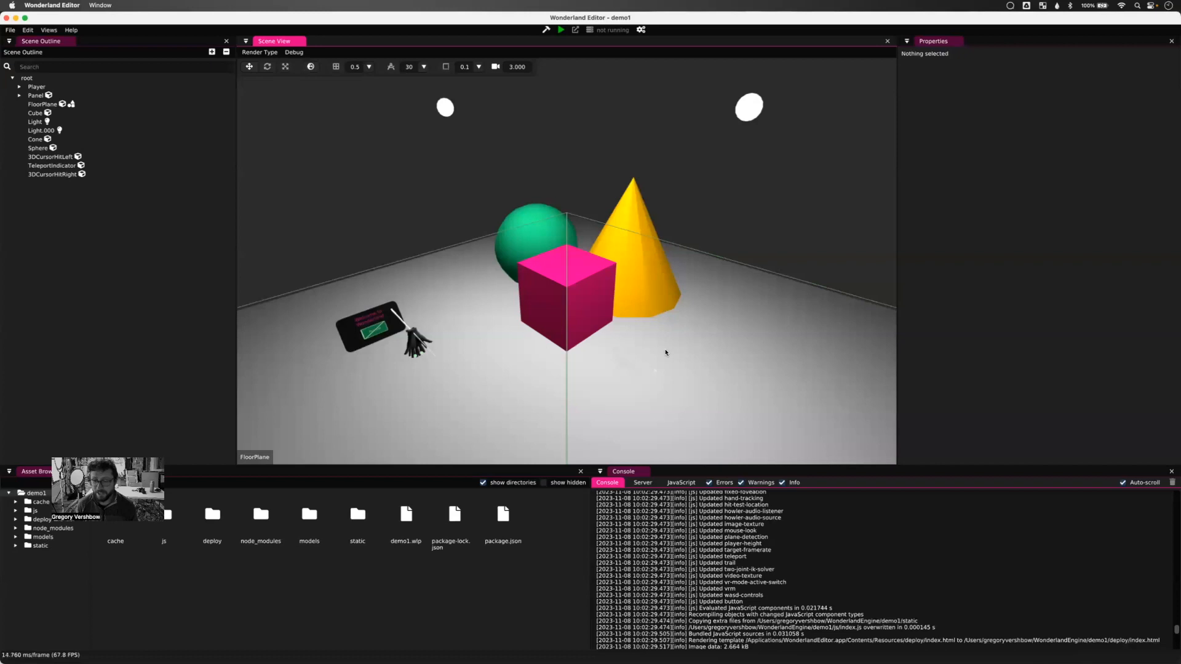
# - Run the demo1 project in the browser and look around the default VR scene
pyautogui.moveTo(559, 368); pyautogui.dragTo(563, 181, button='middle')
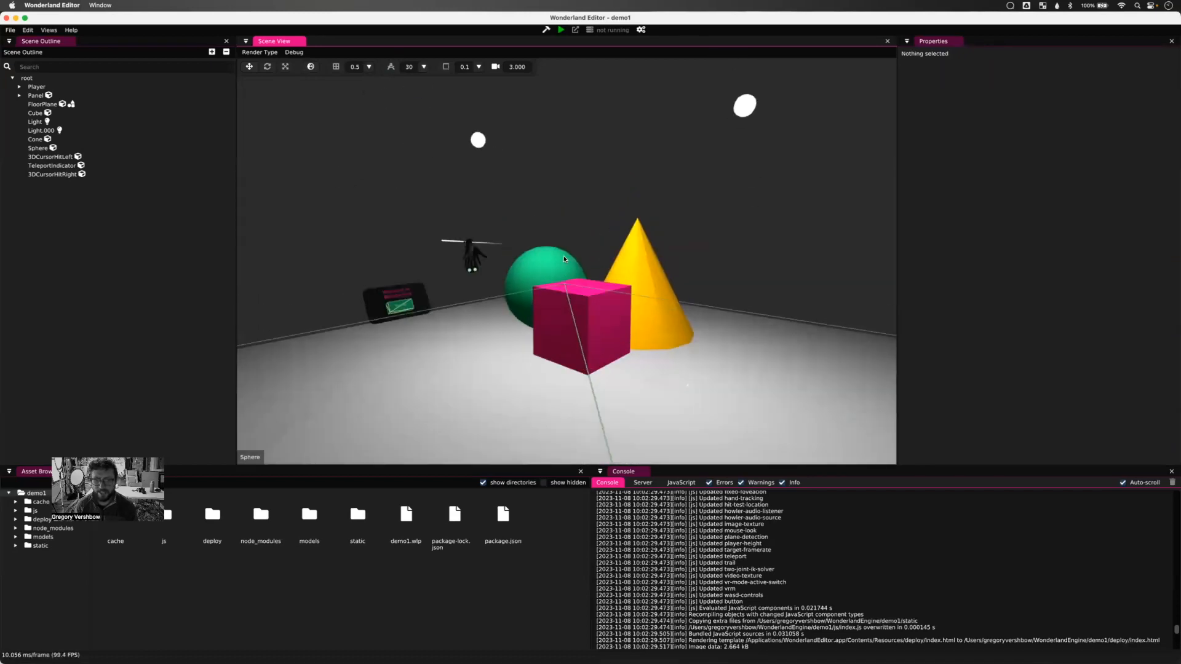
pyautogui.click(562, 28)
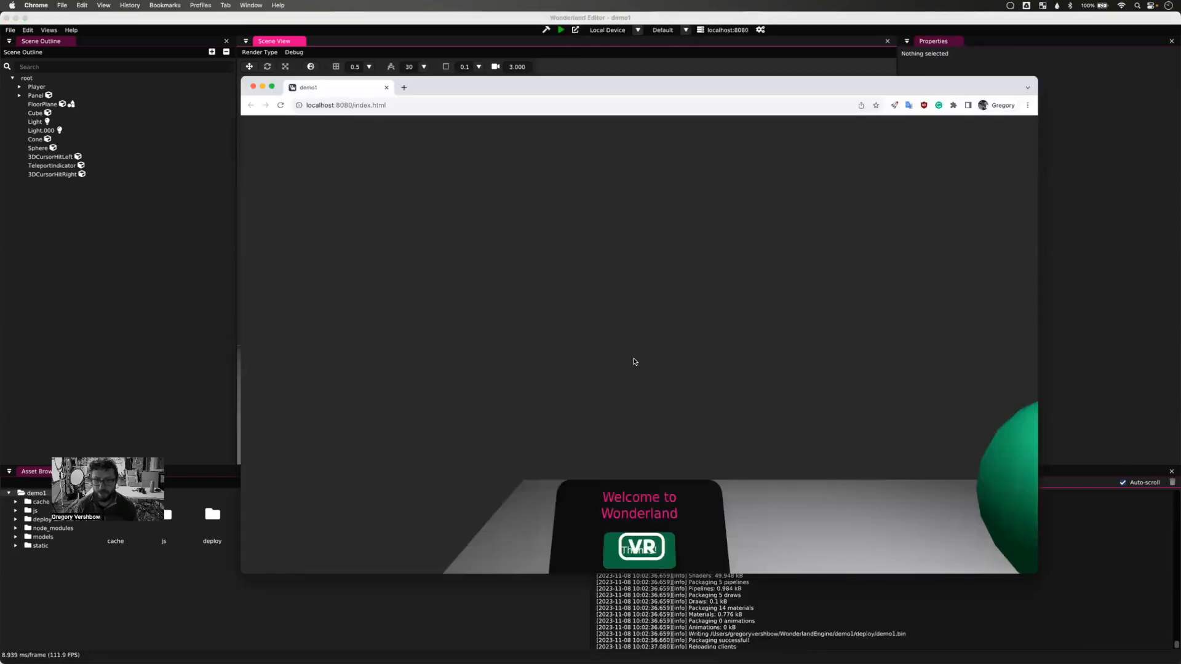
pyautogui.moveTo(734, 368); pyautogui.dragTo(591, 427)
pyautogui.moveTo(680, 408); pyautogui.dragTo(477, 351)
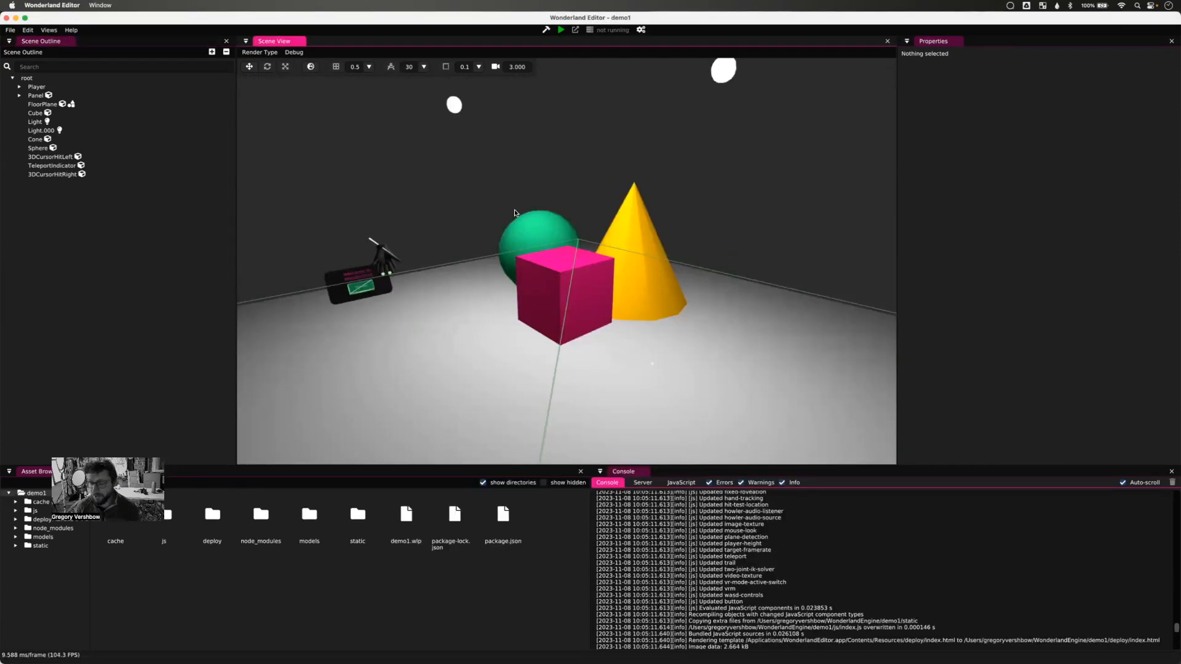
# - Select the yellow cone, raise it to a height of 1.433, and scale it uniformly to about 0.84
pyautogui.moveTo(494, 192)
pyautogui.mouseDown(button='middle')
pyautogui.moveTo(530, 193)
pyautogui.moveTo(472, 195)
pyautogui.mouseUp(button='middle')
pyautogui.moveTo(550, 284); pyautogui.dragTo(479, 268, button='middle')
pyautogui.click(637, 266)
pyautogui.moveTo(637, 265); pyautogui.dragTo(543, 291, button='middle')
pyautogui.moveTo(662, 213); pyautogui.dragTo(681, 192)
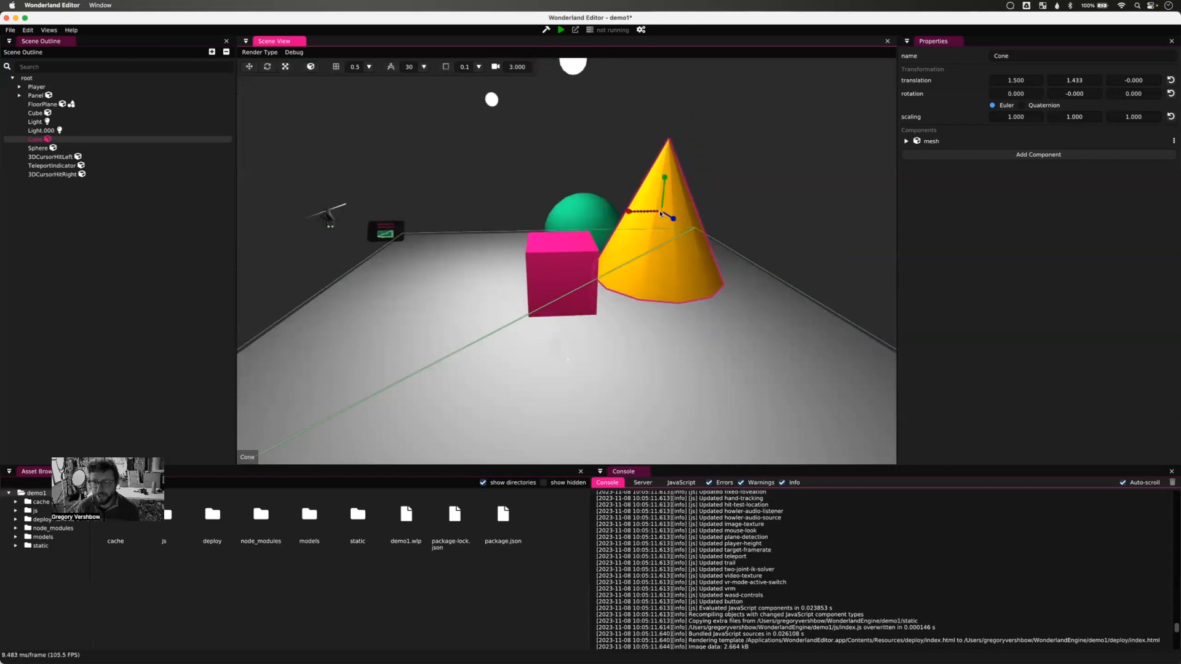
pyautogui.press('s')
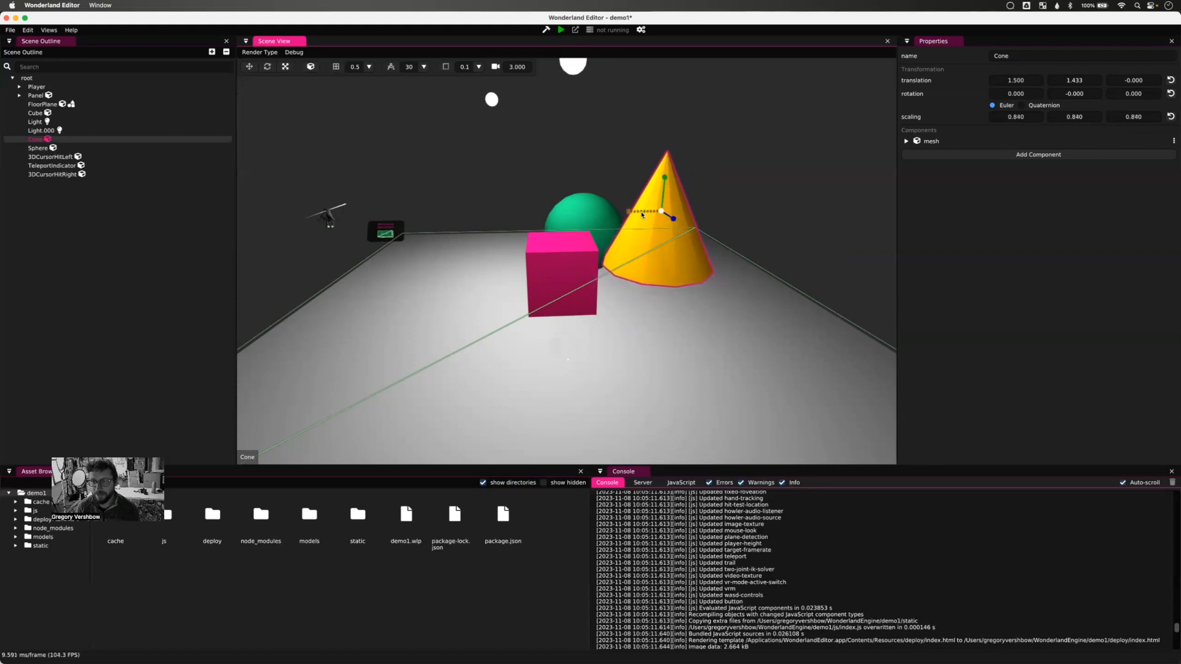
# - Try stretching the cone along the X axis to a scale of about 1.8, and undo the stretch
pyautogui.press('x')
pyautogui.moveTo(590, 214); pyautogui.dragTo(594, 215)
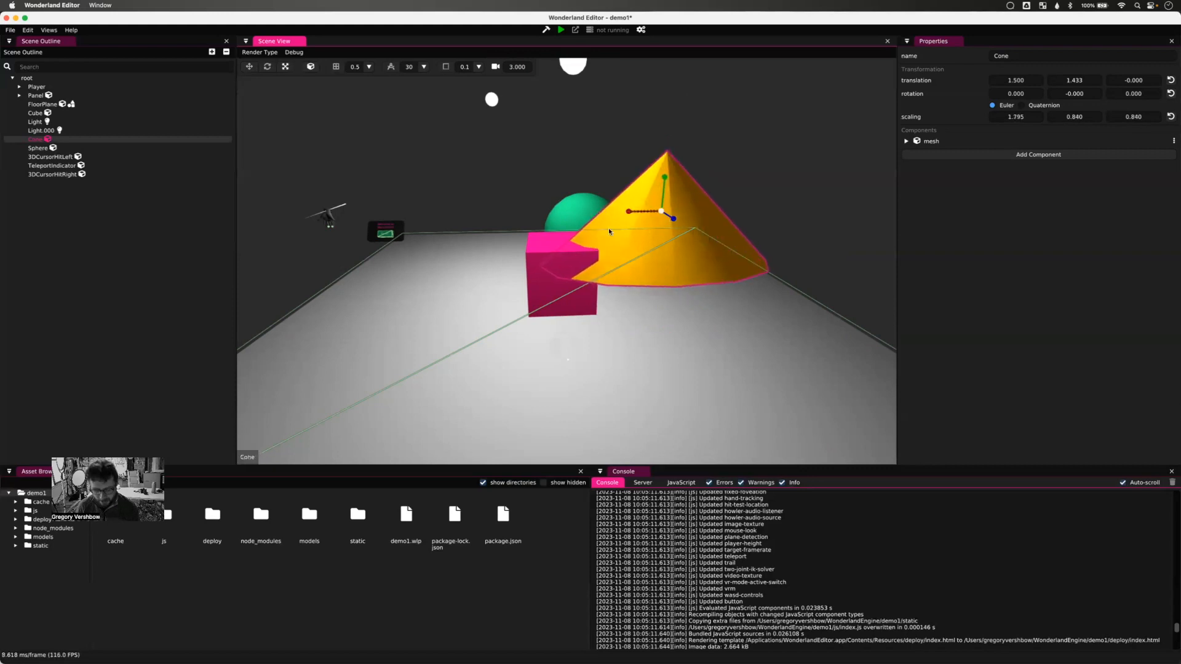
pyautogui.press('super+z')
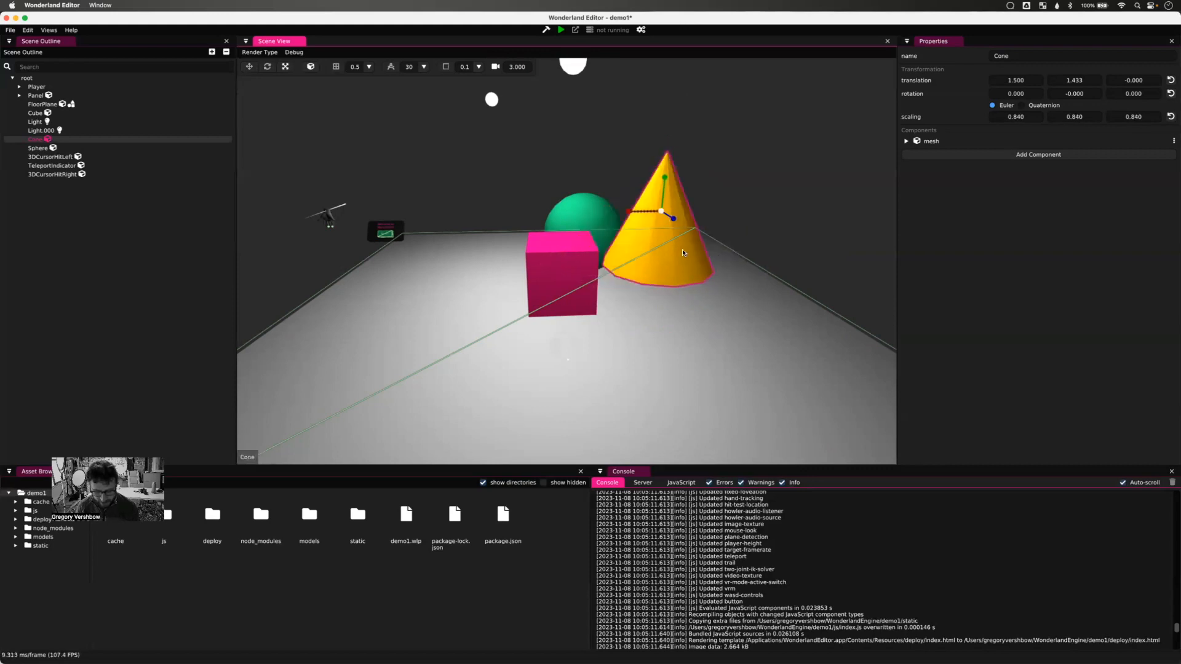
# - Move the cone down along its vertical axis to a height of 0.933
pyautogui.press('r')
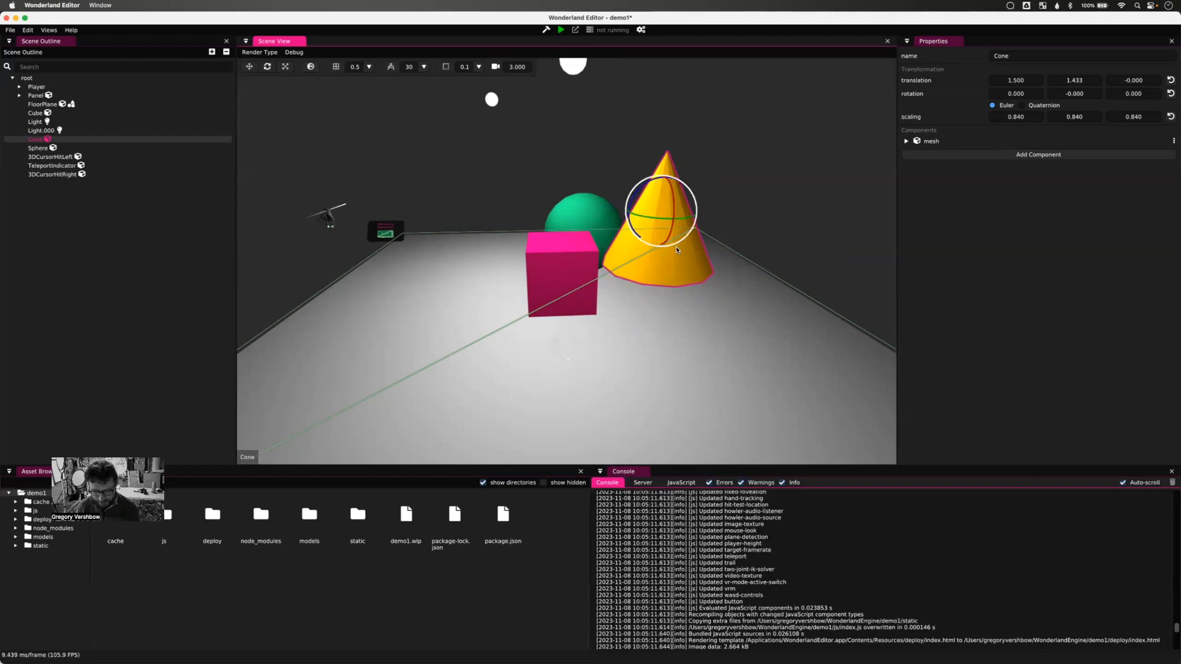
pyautogui.press('t')
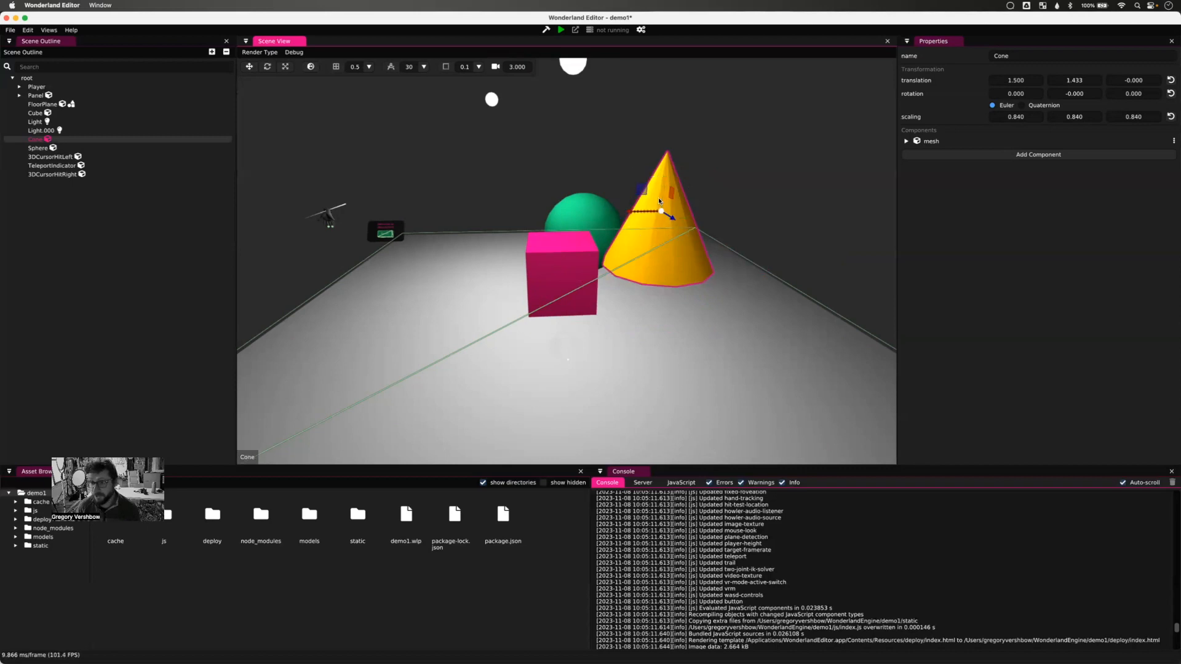
pyautogui.moveTo(663, 200); pyautogui.dragTo(663, 231)
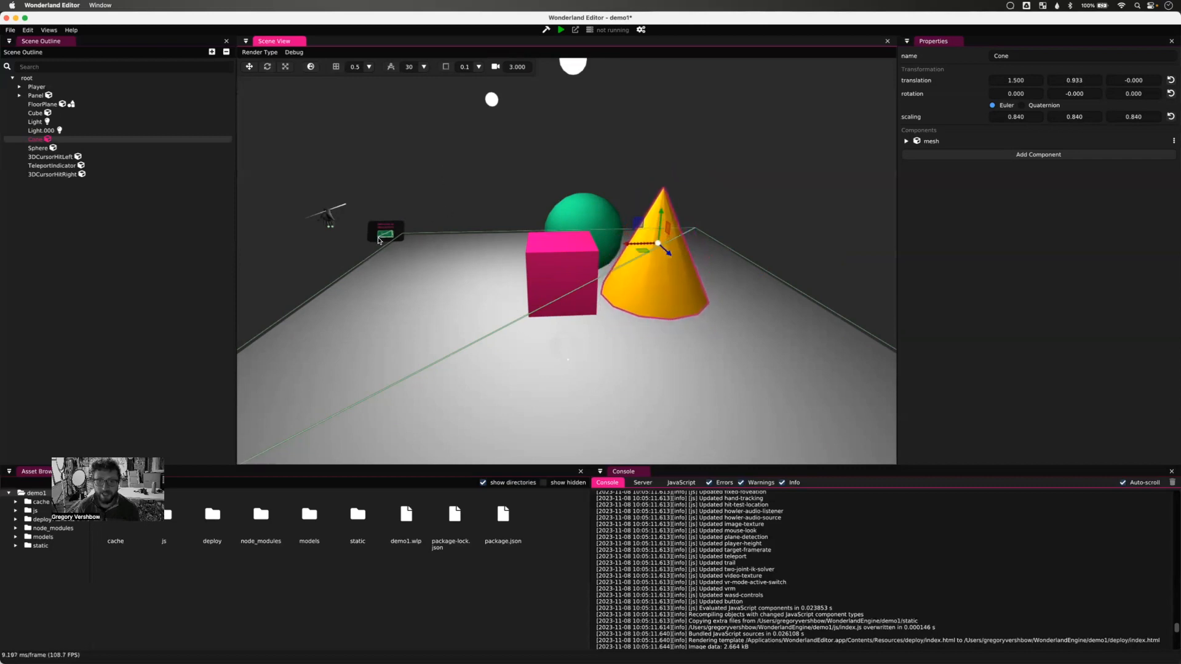
# - Select the hand model in the scene and collapse the HandRight bone hierarchy in the outline
pyautogui.click(326, 221)
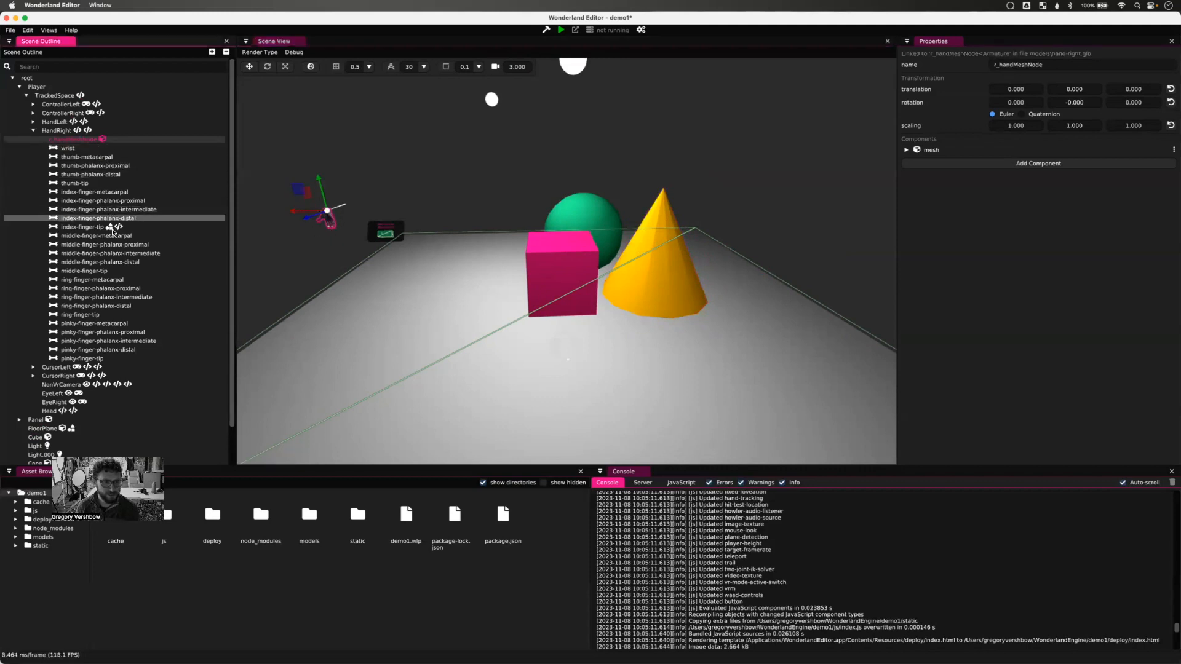
pyautogui.click(34, 130)
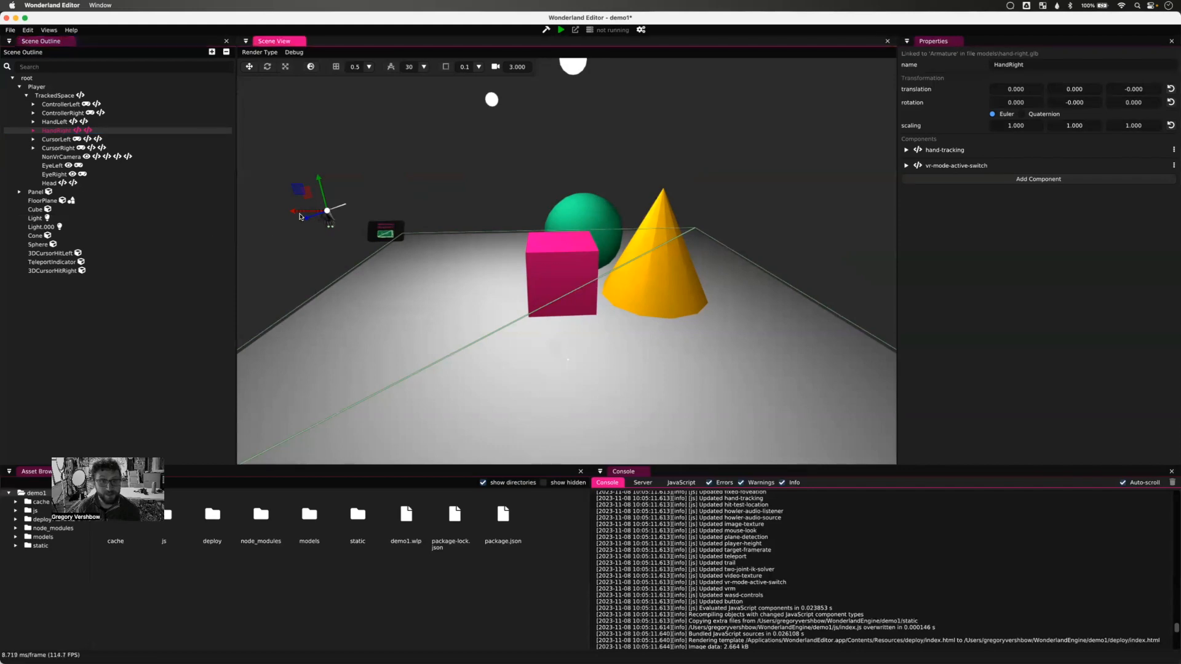
# - Select the welcome Panel in the scene and expand its mesh component to examine the mesh and material settings
pyautogui.click(386, 233)
pyautogui.scroll(-3, 381, 235)
pyautogui.scroll(5, 381, 235)
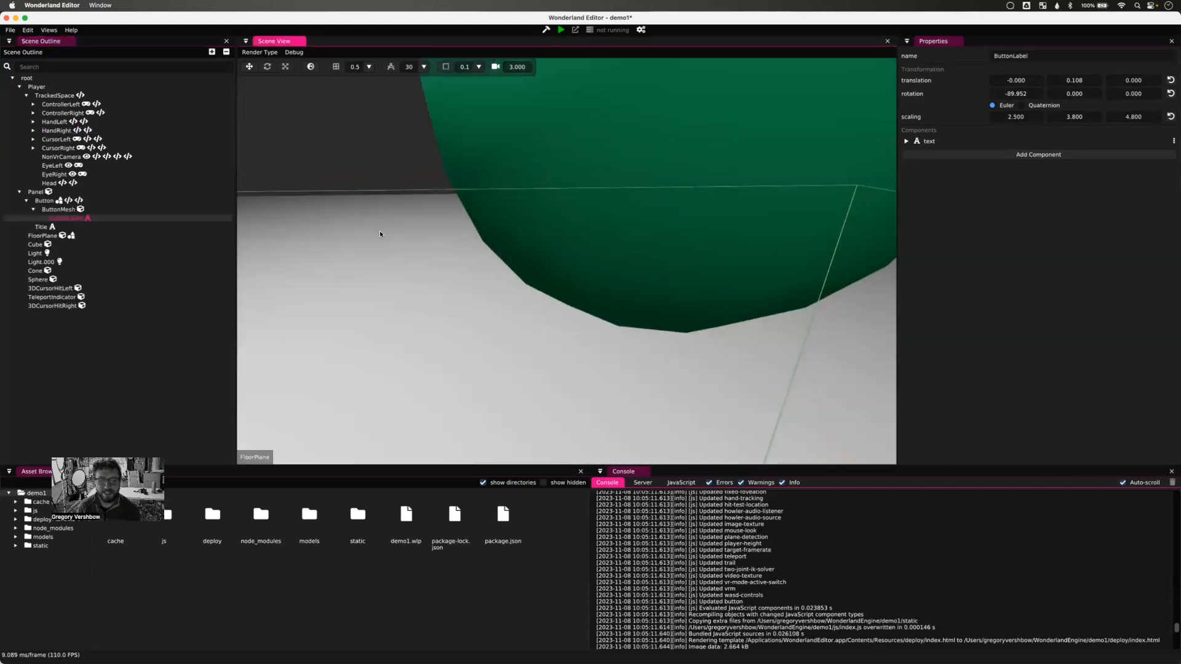
pyautogui.scroll(-5, 382, 233)
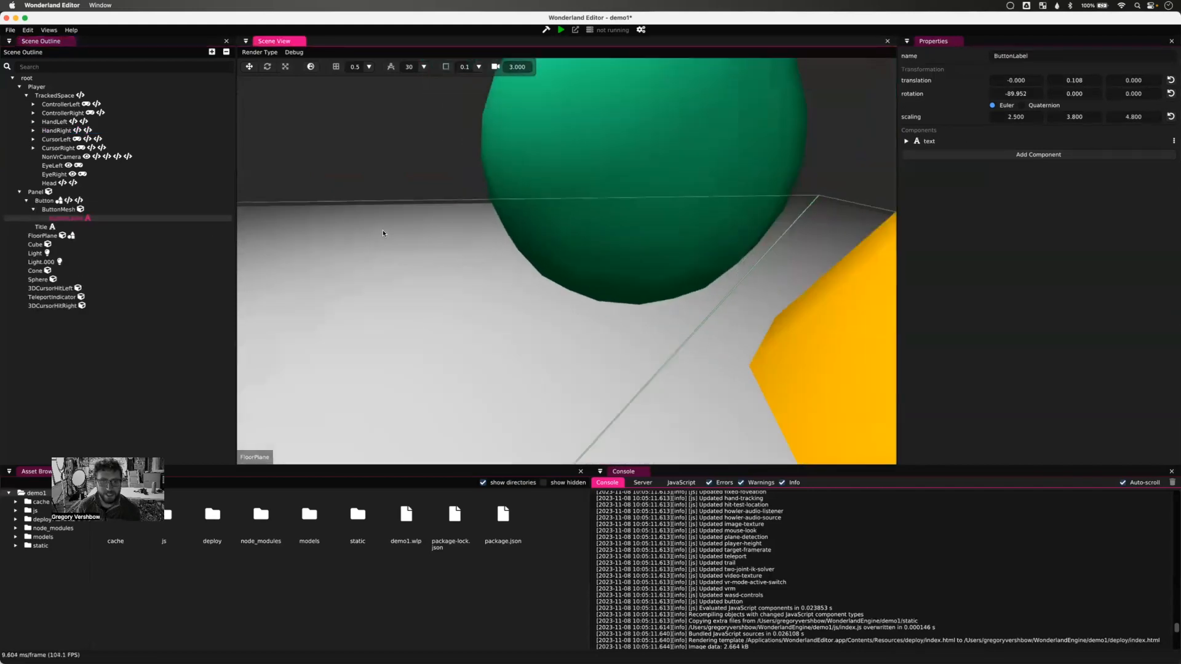
pyautogui.keyDown('shift'); pyautogui.moveTo(372, 249); pyautogui.dragTo(479, 275, button='middle'); pyautogui.keyUp('shift')
pyautogui.keyDown('shift'); pyautogui.moveTo(587, 231); pyautogui.dragTo(531, 293, button='middle'); pyautogui.keyUp('shift')
pyautogui.scroll(5, 593, 177)
pyautogui.scroll(-2, 593, 177)
pyautogui.click(532, 261)
pyautogui.click(532, 261)
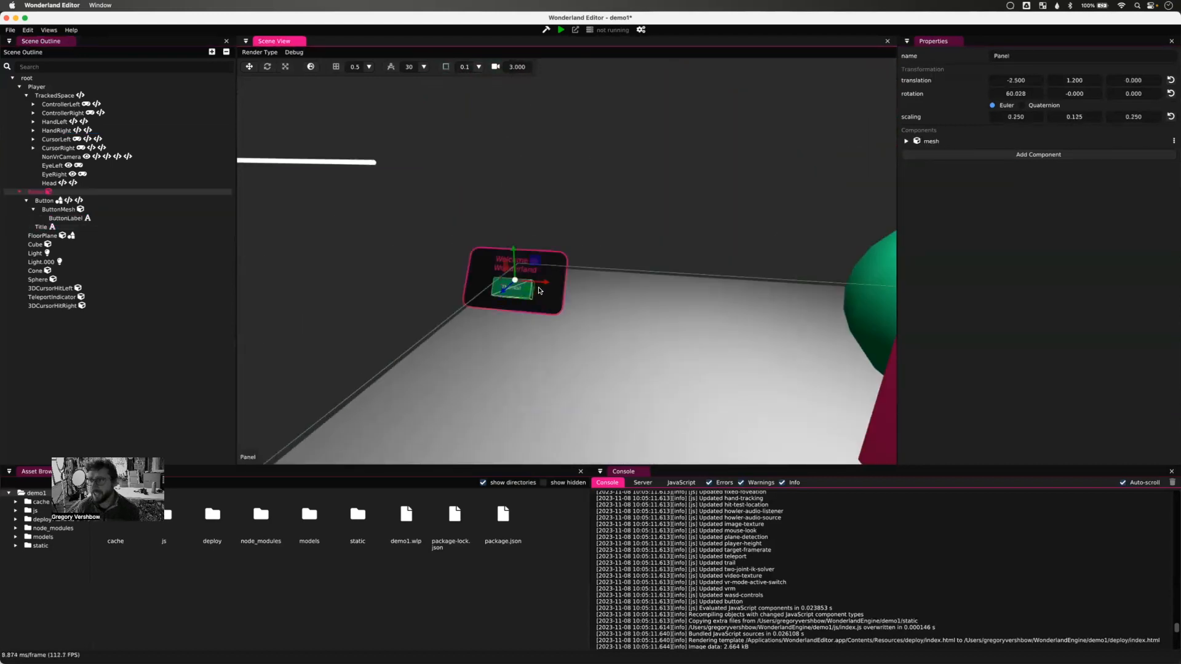
pyautogui.click(906, 142)
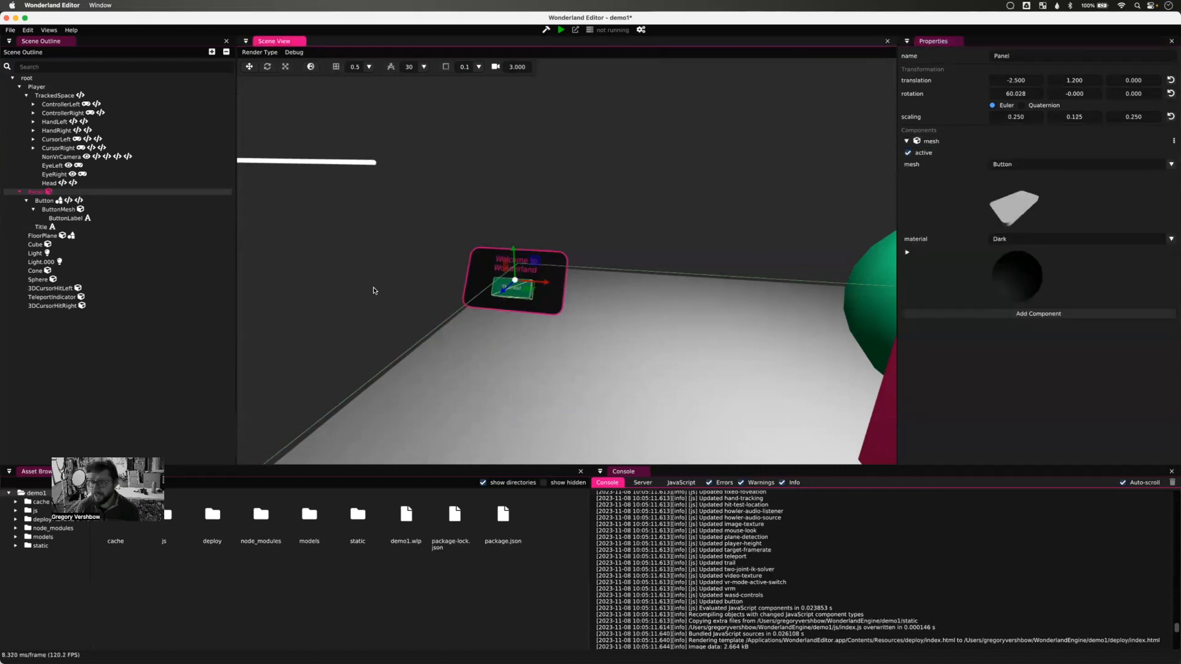
pyautogui.scroll(-10, 464, 288)
pyautogui.scroll(3, 473, 284)
pyautogui.scroll(2, 544, 397)
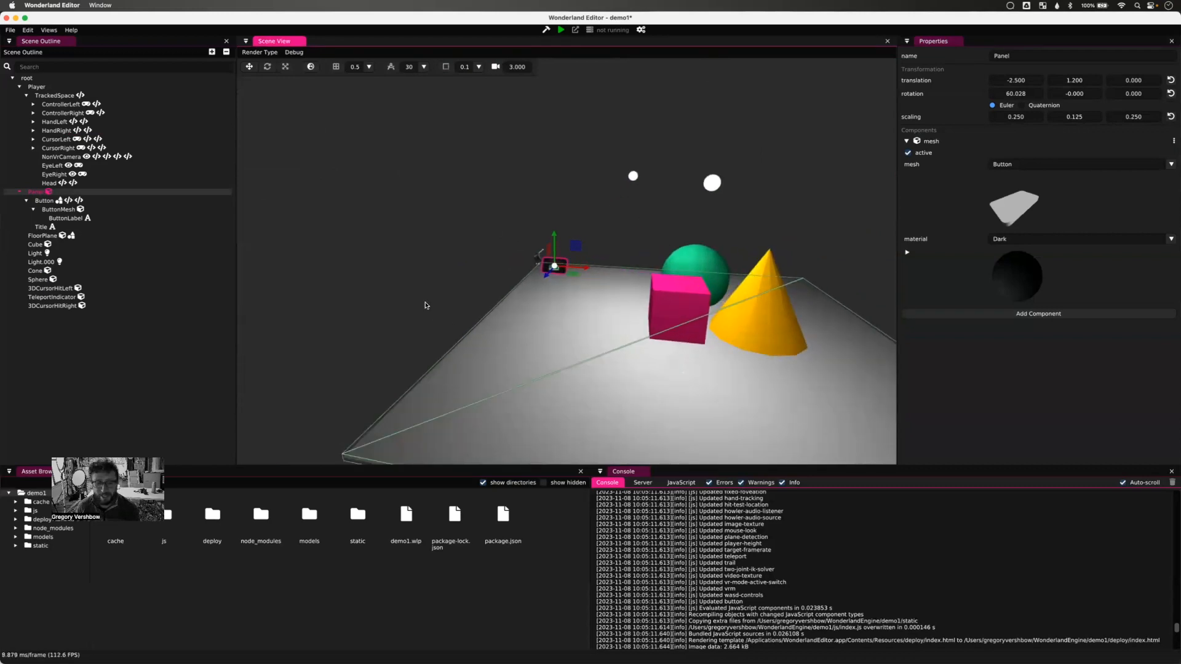
pyautogui.scroll(-1, 426, 305)
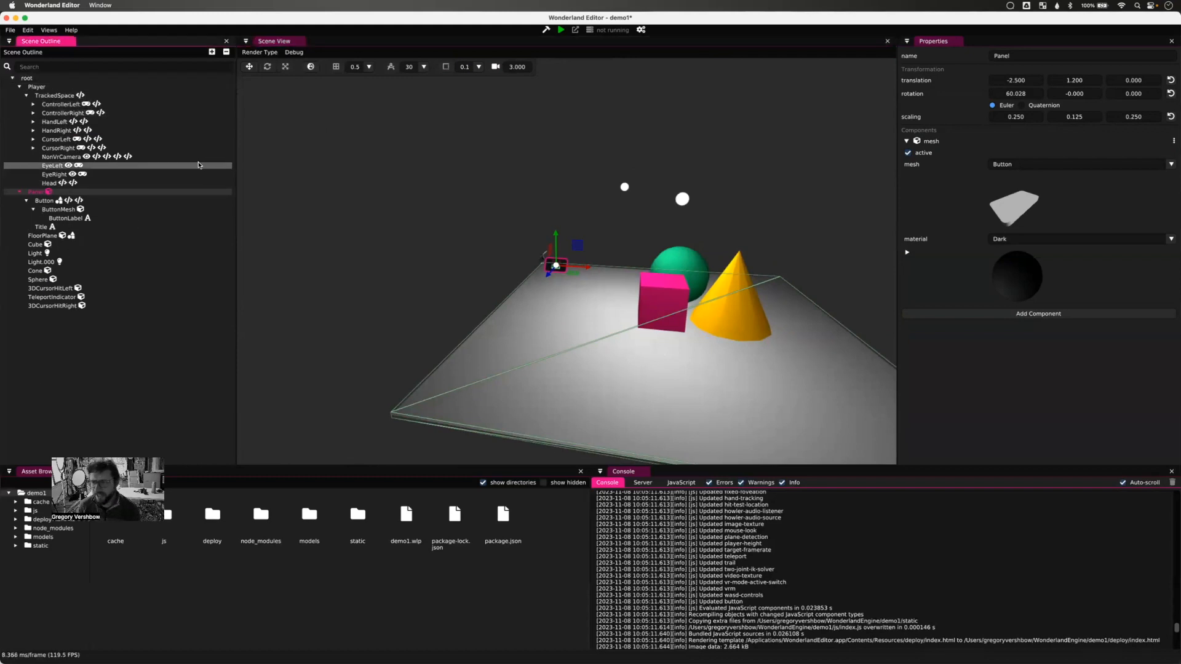
pyautogui.rightClick(31, 78)
pyautogui.moveTo(61, 85)
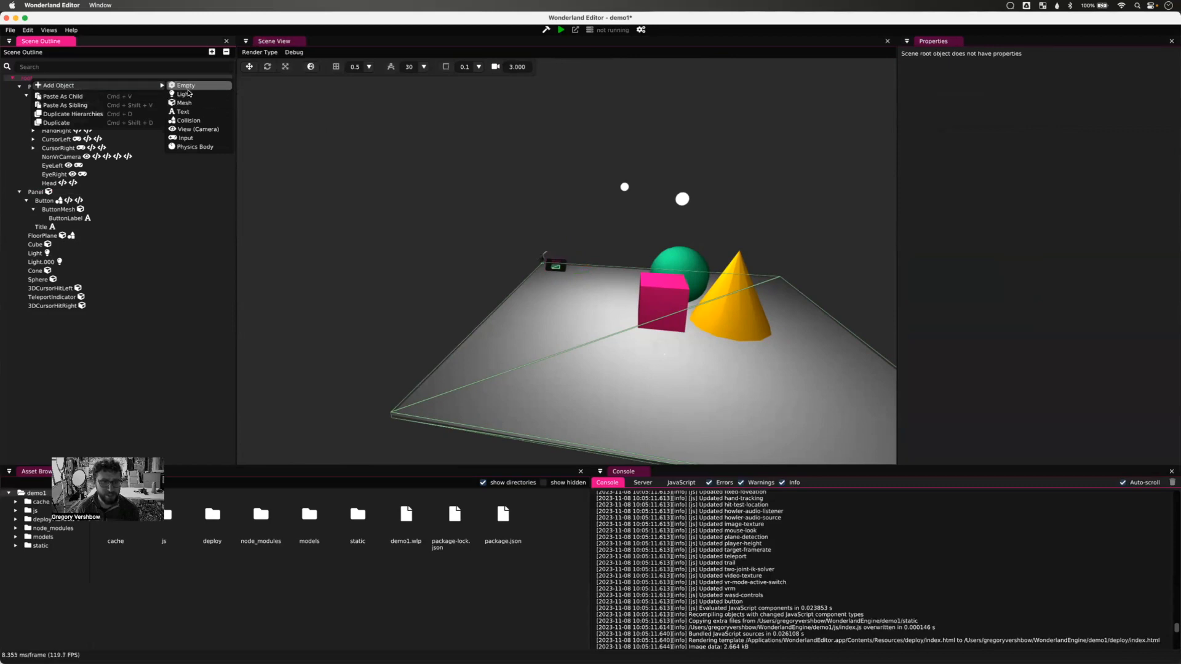
pyautogui.click(197, 227)
# - Collapse the Player hierarchy in the scene outline and enable physics in the project settings
pyautogui.click(19, 87)
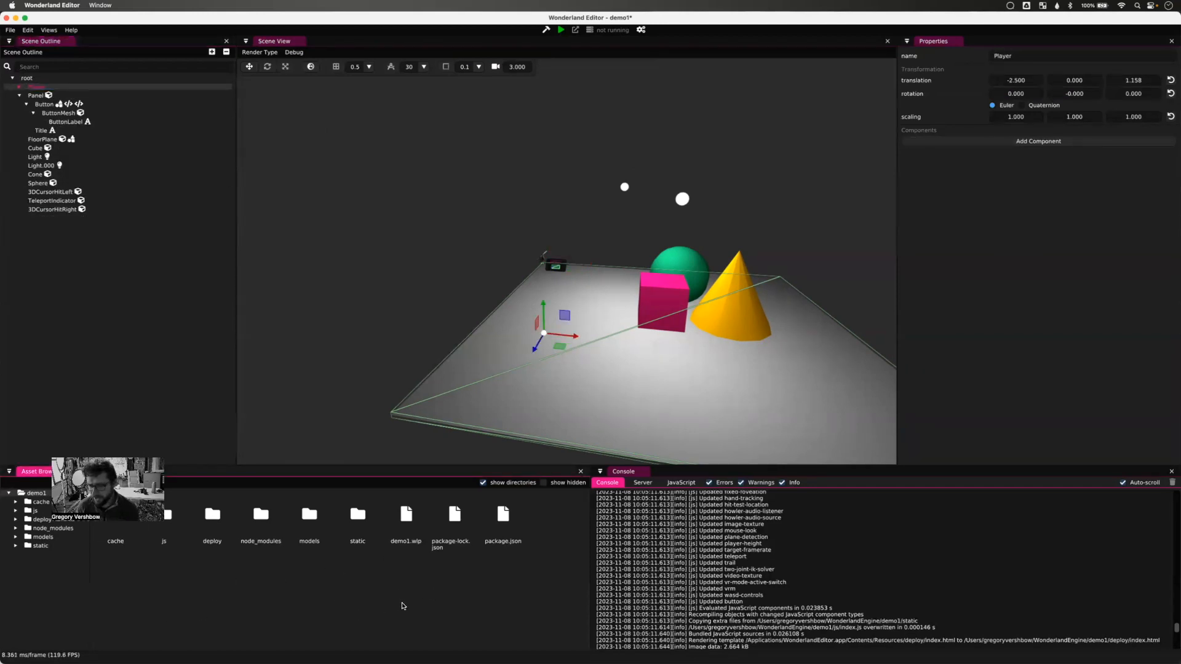
pyautogui.click(741, 555)
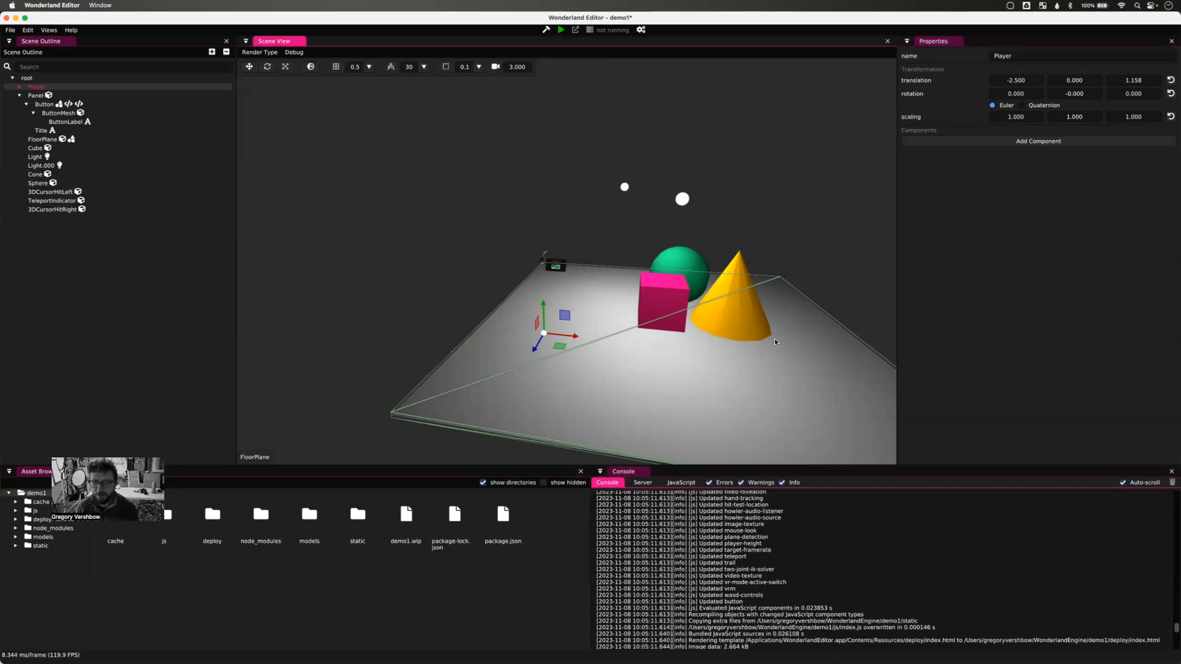
pyautogui.click(43, 30)
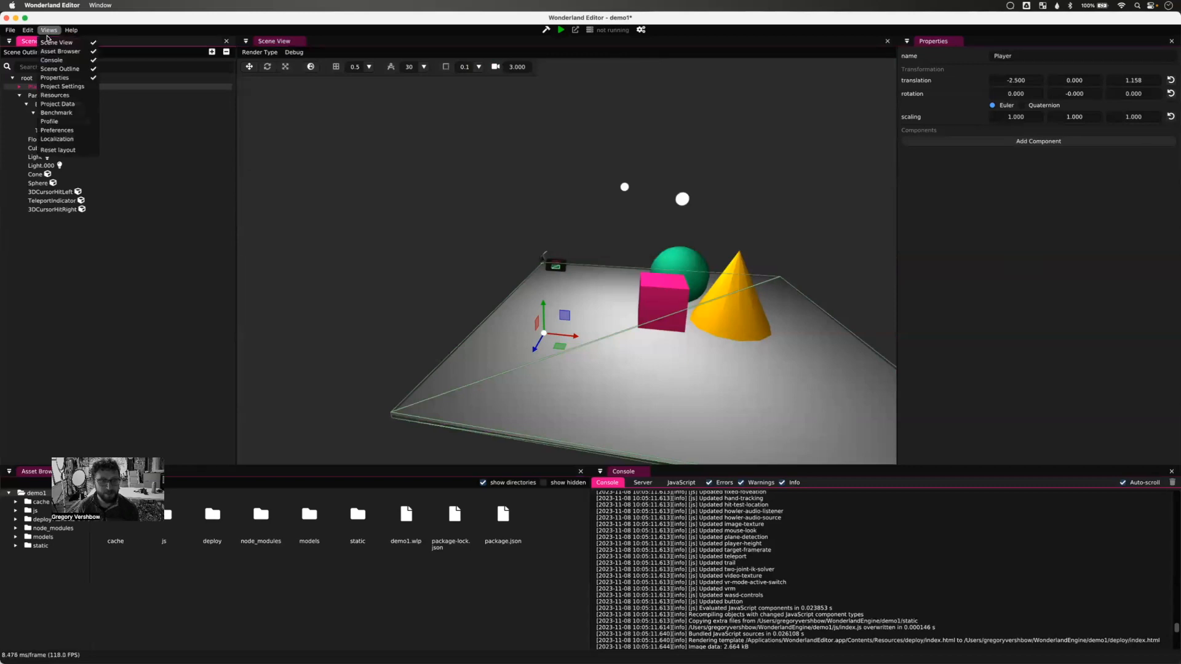
pyautogui.click(62, 86)
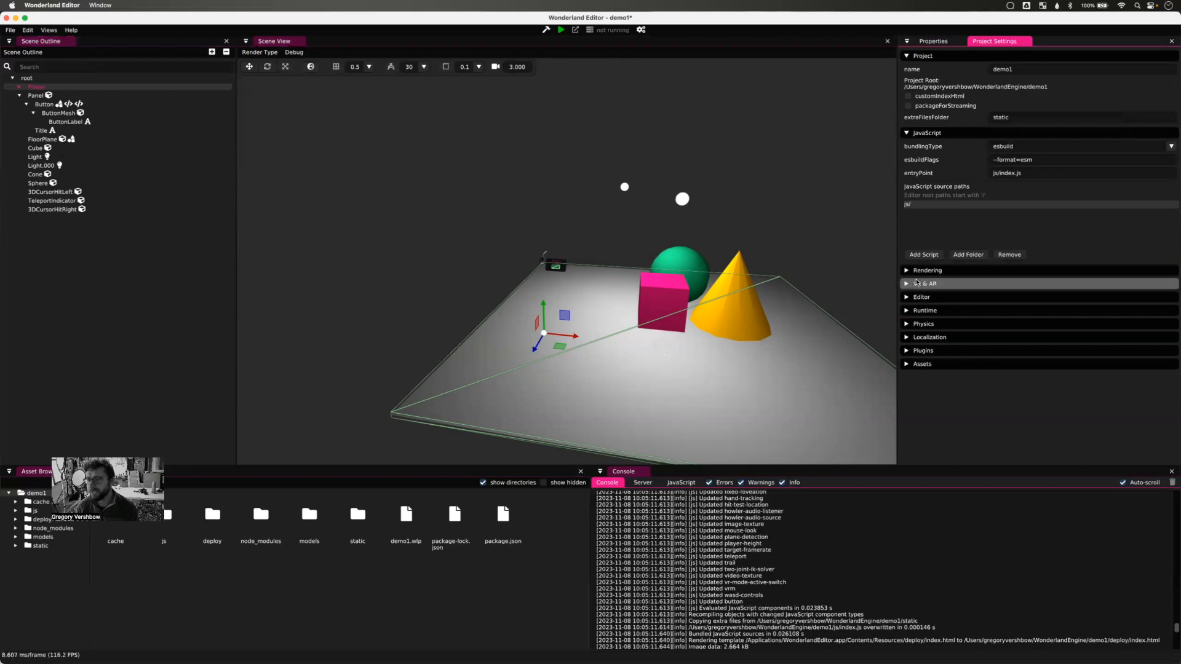
pyautogui.click(906, 324)
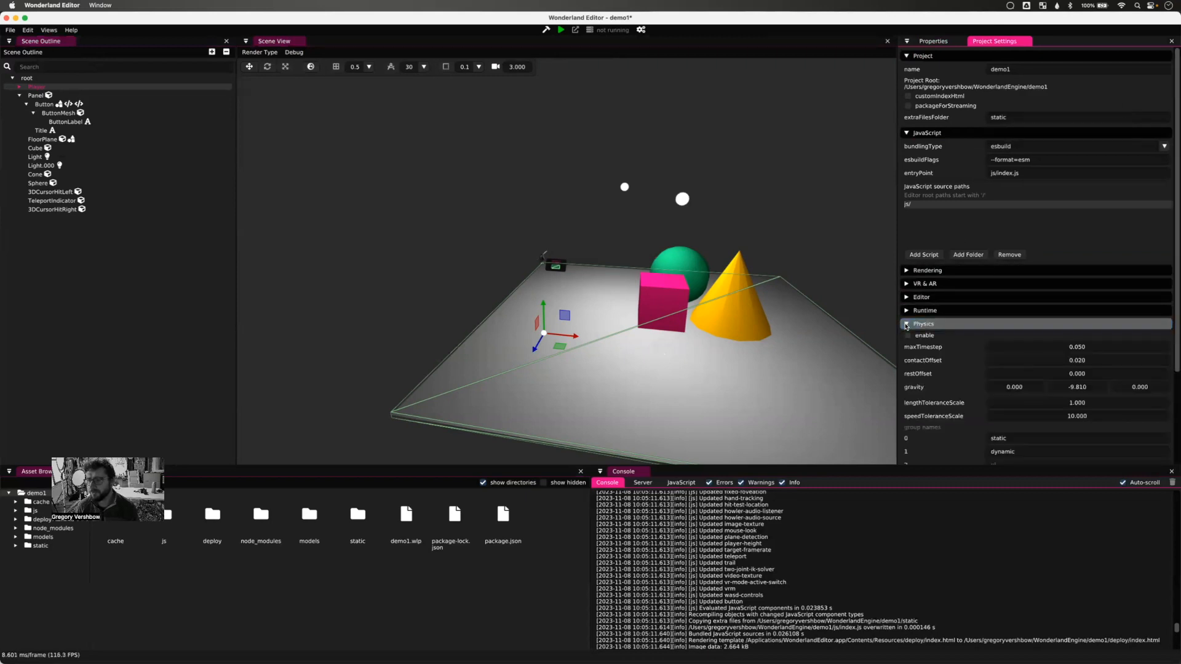
pyautogui.click(909, 336)
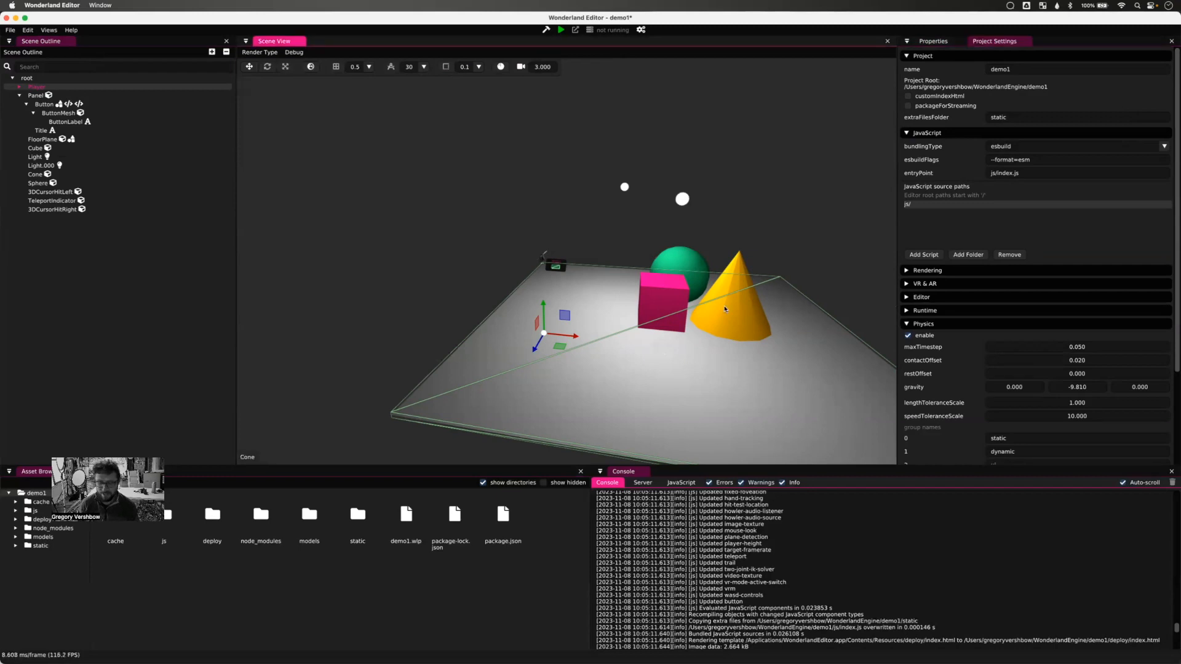
# - Switch to Finder, copy "WHole scene wonderpic test.glb" and skyboxz.jpg from Documents into the demo1 project's assets, and preview skyboxz.png
pyautogui.moveTo(641, 662)
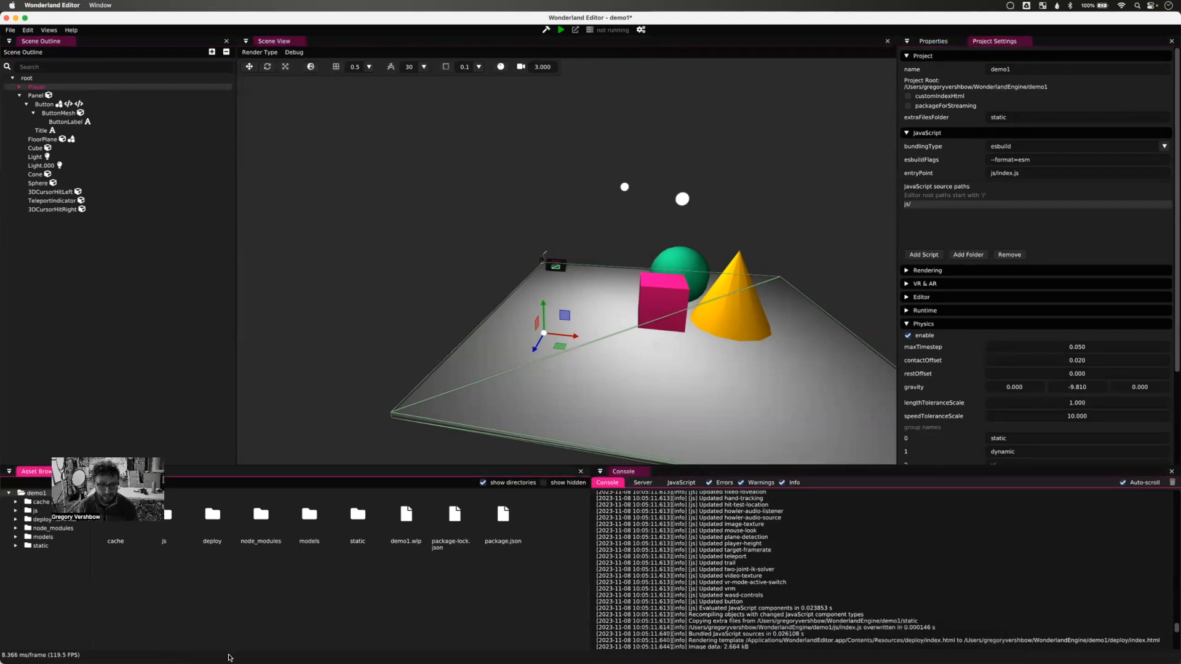
pyautogui.click(200, 641)
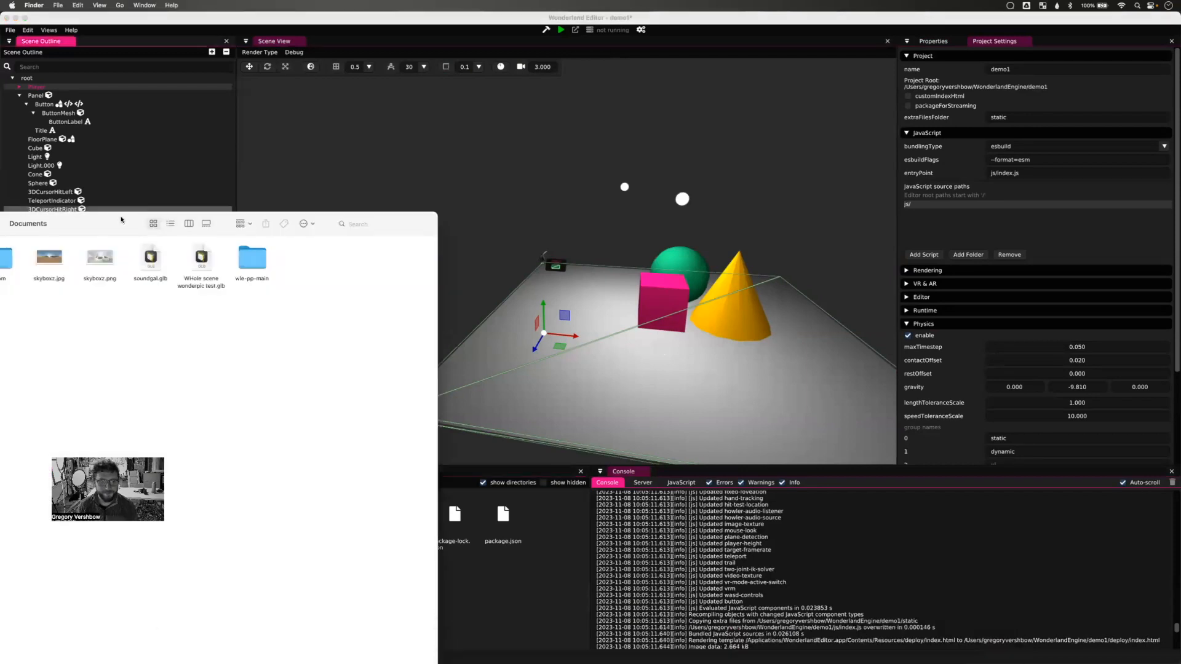
pyautogui.moveTo(124, 225); pyautogui.dragTo(775, 220)
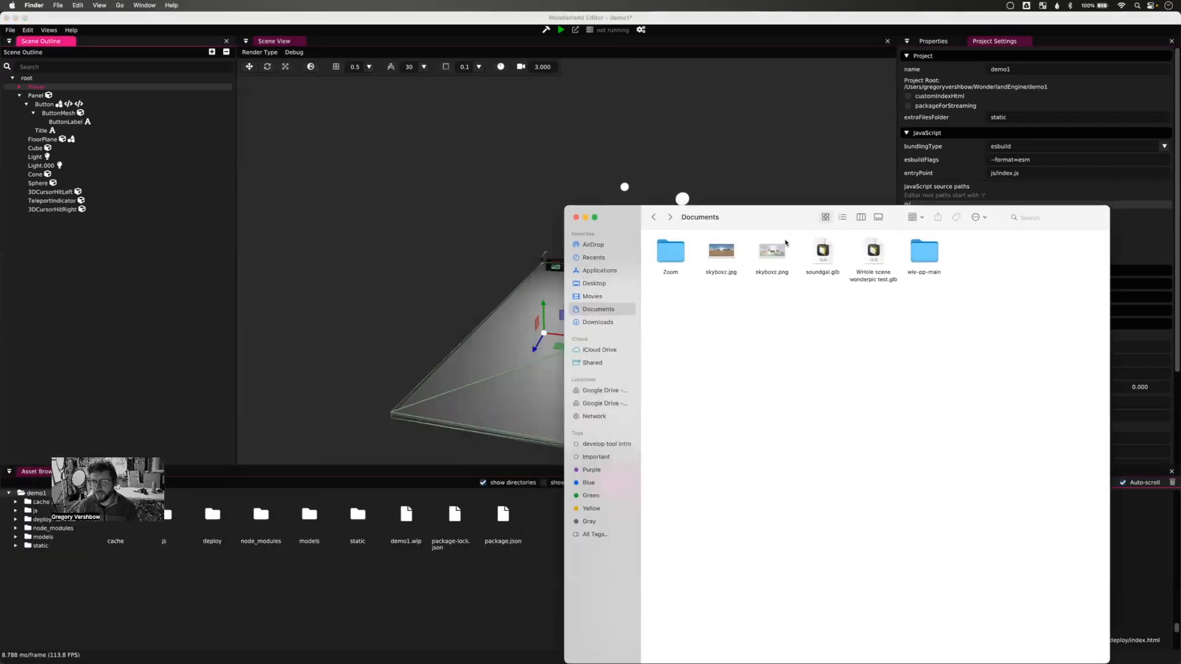
pyautogui.moveTo(879, 254); pyautogui.dragTo(328, 611)
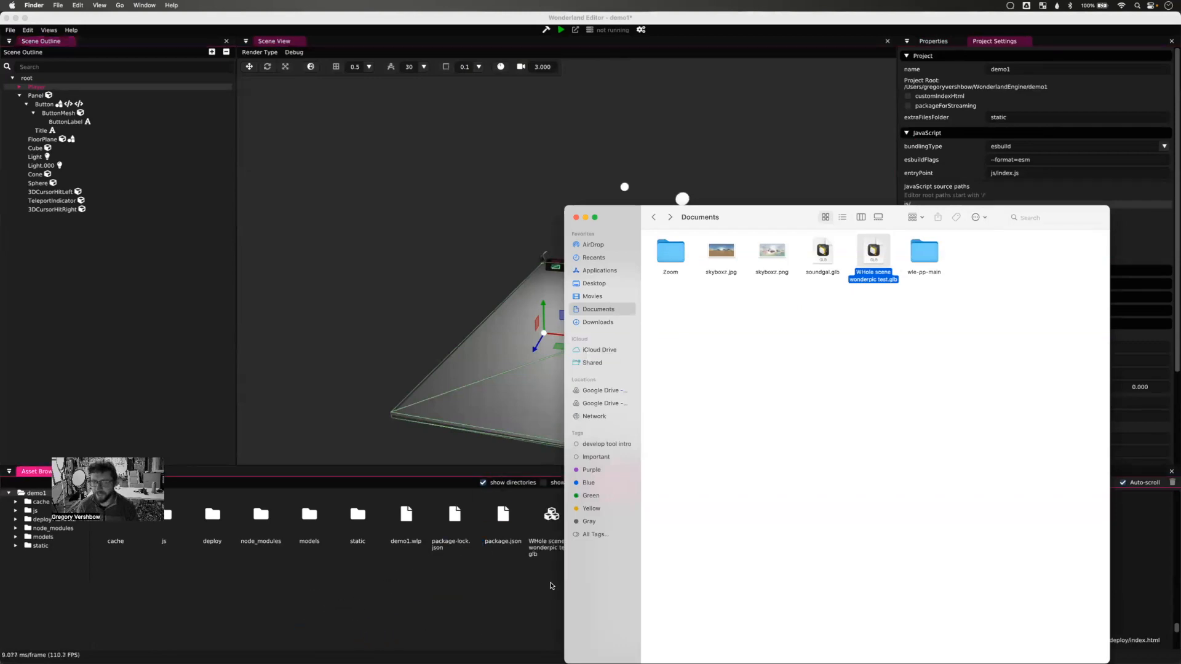
pyautogui.moveTo(721, 251); pyautogui.dragTo(335, 606)
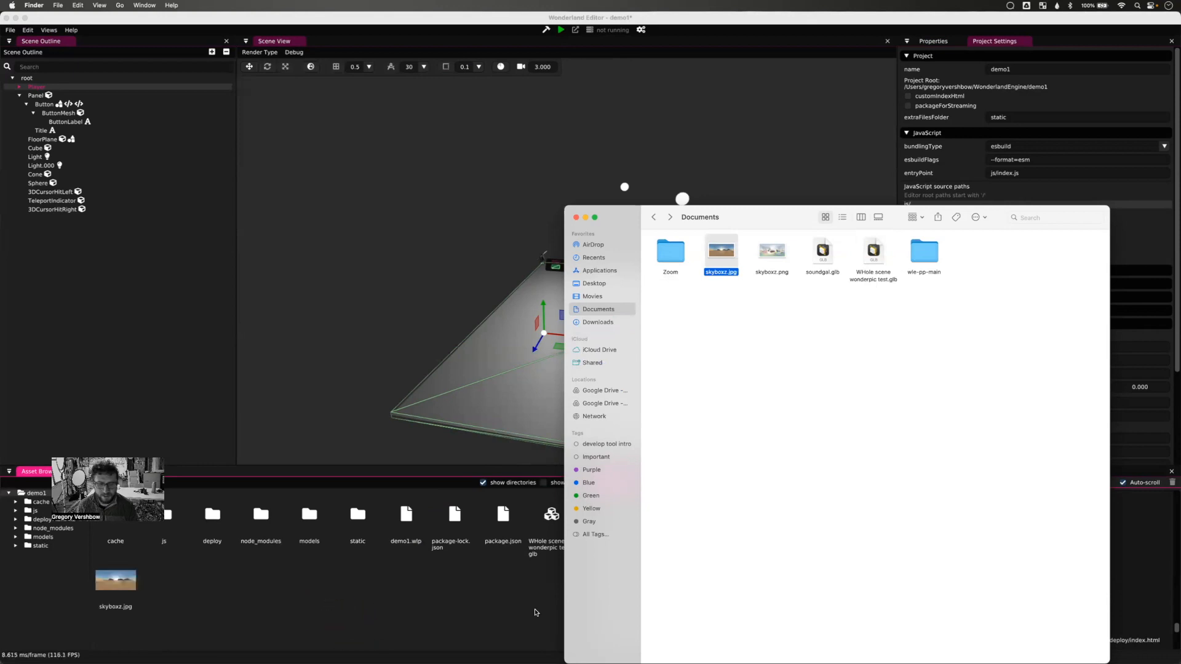
pyautogui.click(767, 259)
pyautogui.press('space')
pyautogui.press('space')
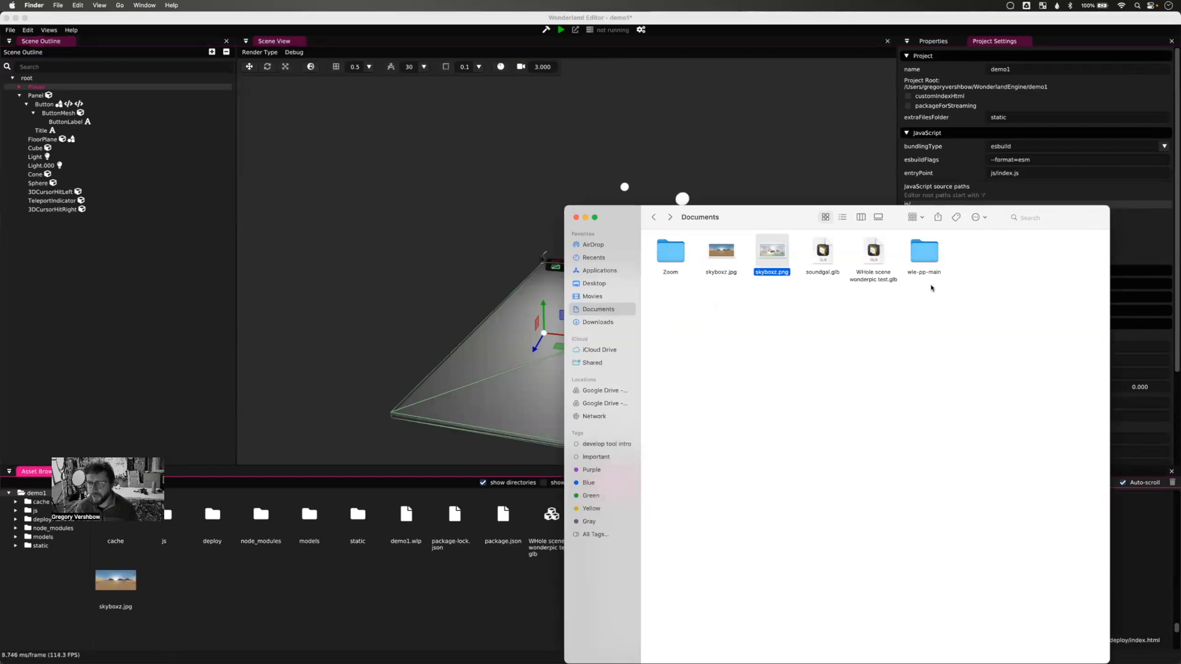
# - Copy the pp folder from wle-pp-main/wle_pp/wle_pp/js into the demo1 project's assets and close the Finder window
pyautogui.click(936, 243)
pyautogui.moveTo(762, 226); pyautogui.dragTo(690, 251)
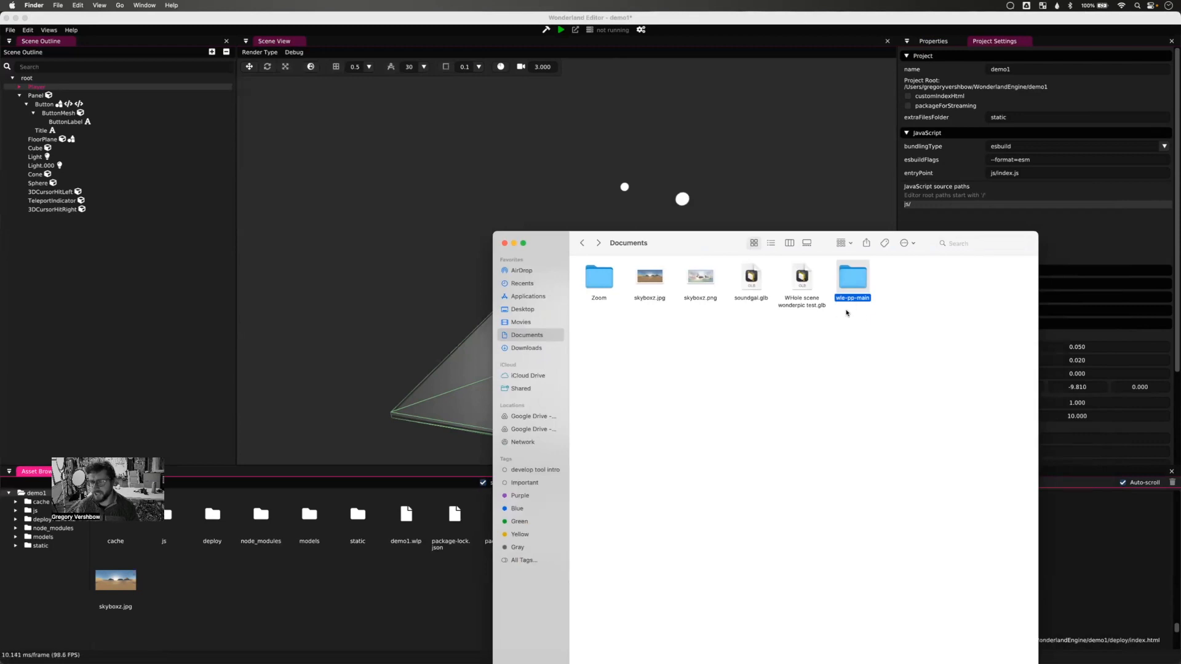
pyautogui.doubleClick(851, 285)
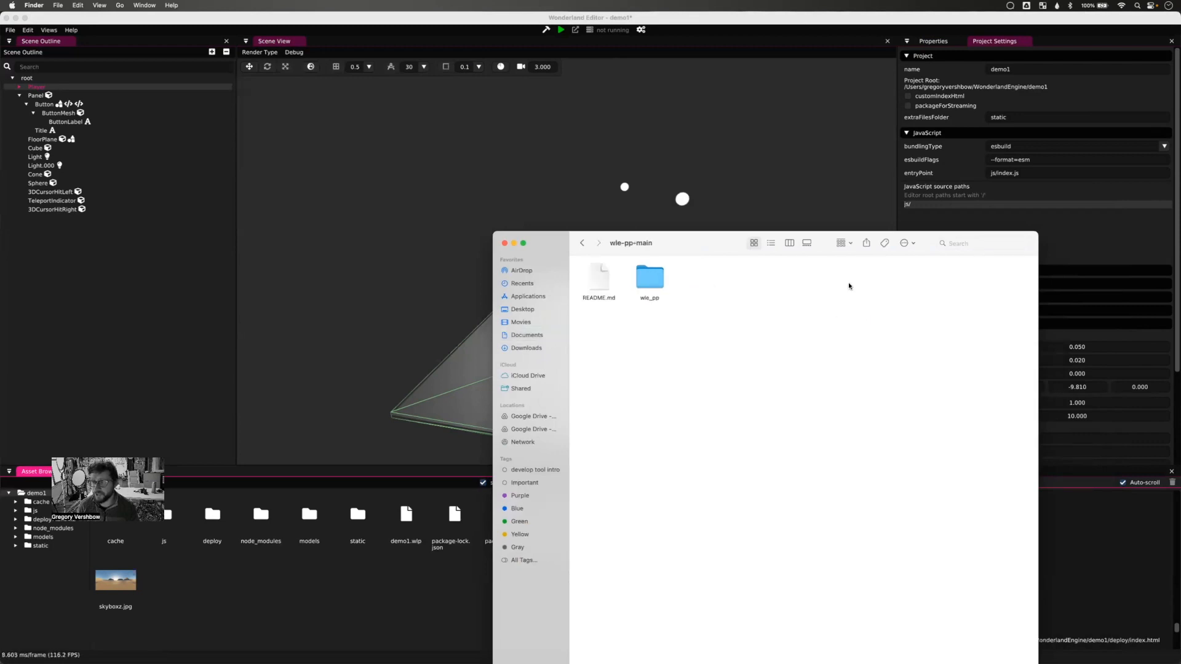
pyautogui.click(582, 243)
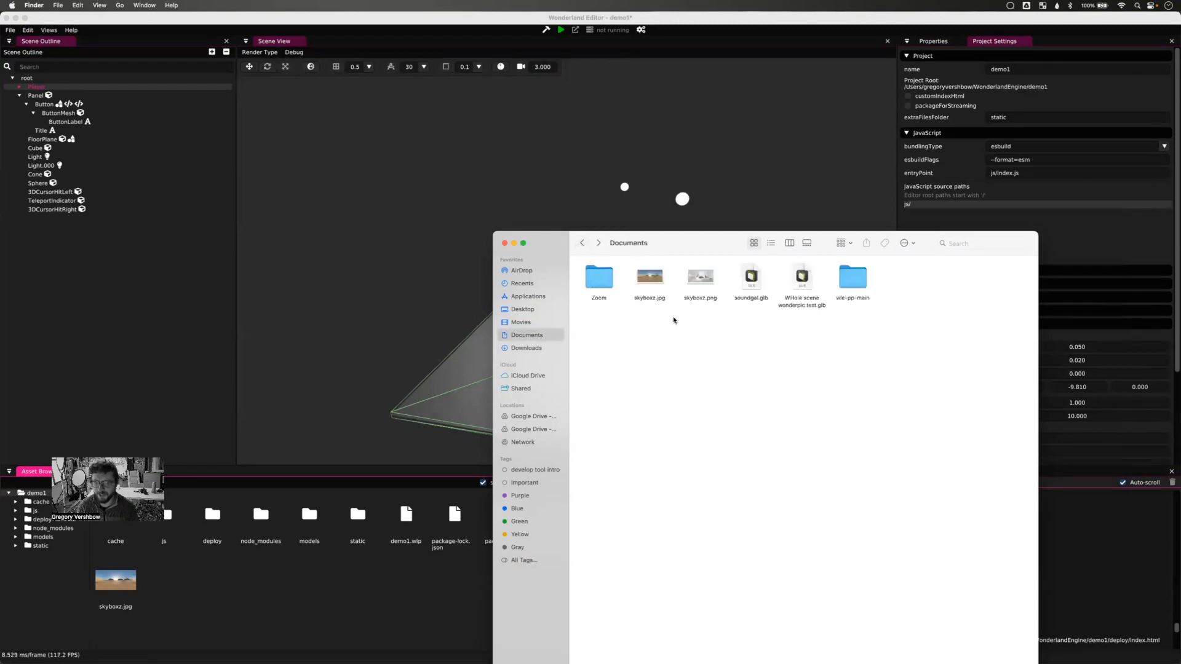
pyautogui.doubleClick(852, 280)
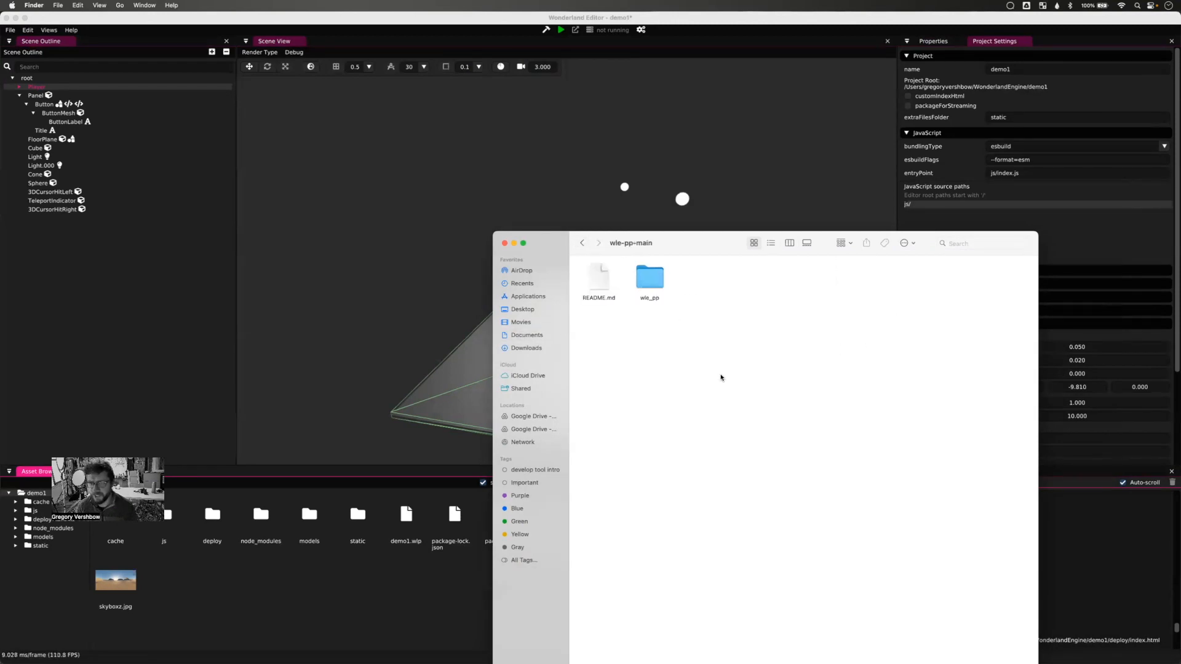
pyautogui.doubleClick(650, 280)
pyautogui.doubleClick(606, 286)
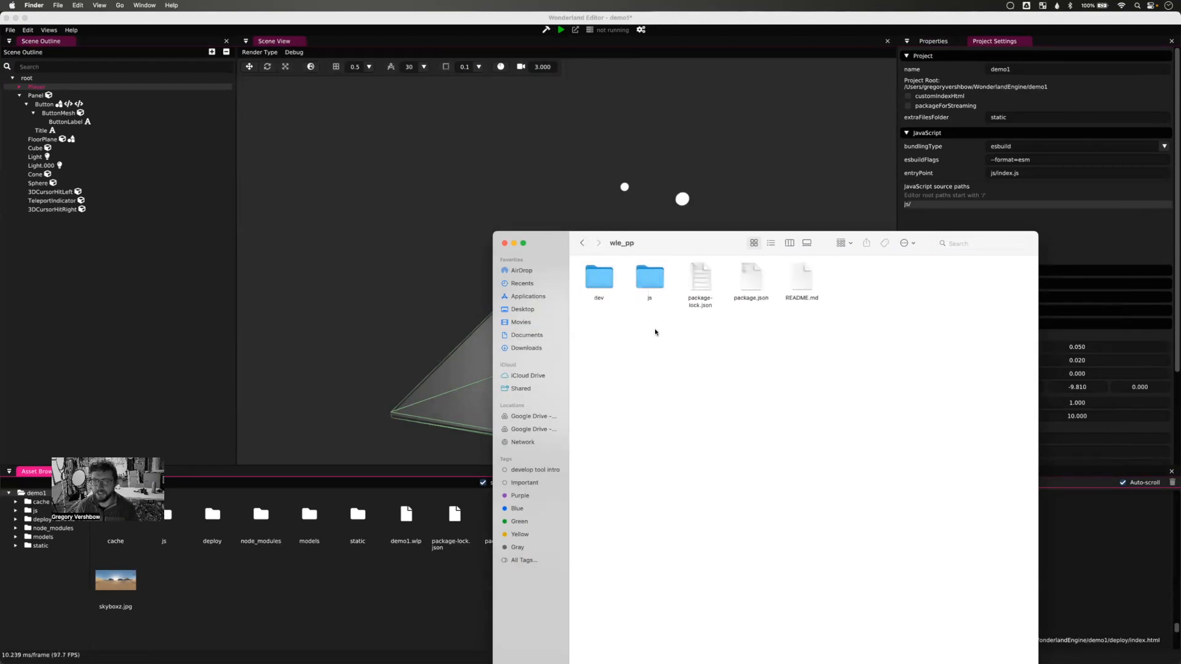
pyautogui.click(789, 243)
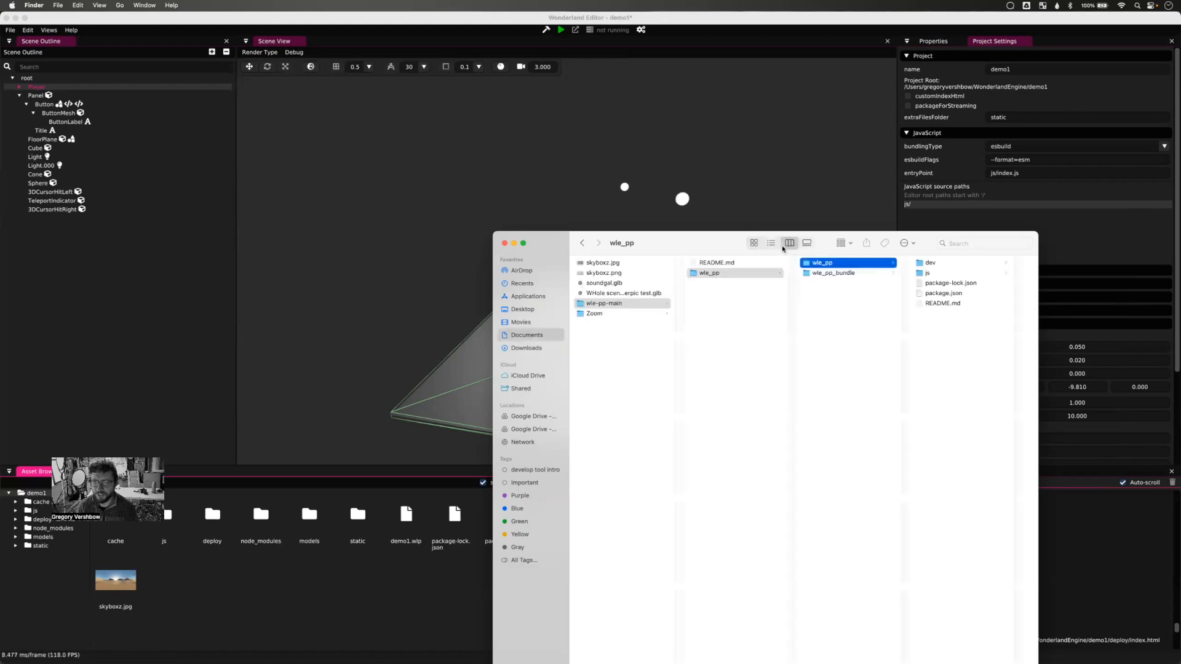
pyautogui.click(923, 273)
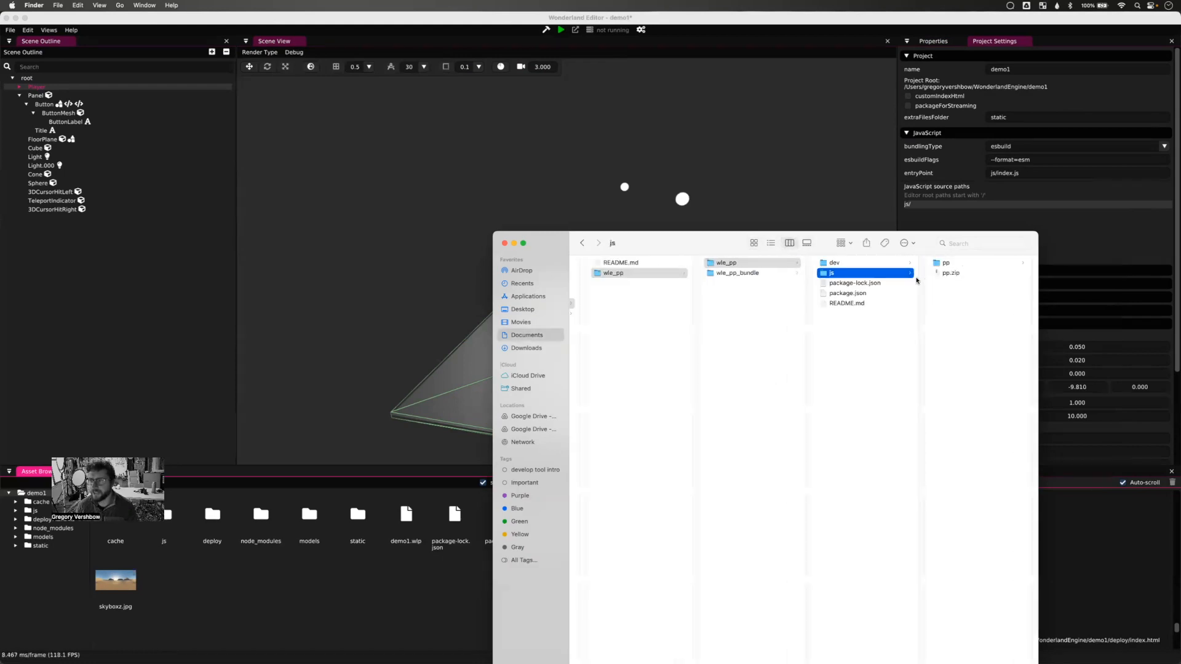
pyautogui.click(945, 263)
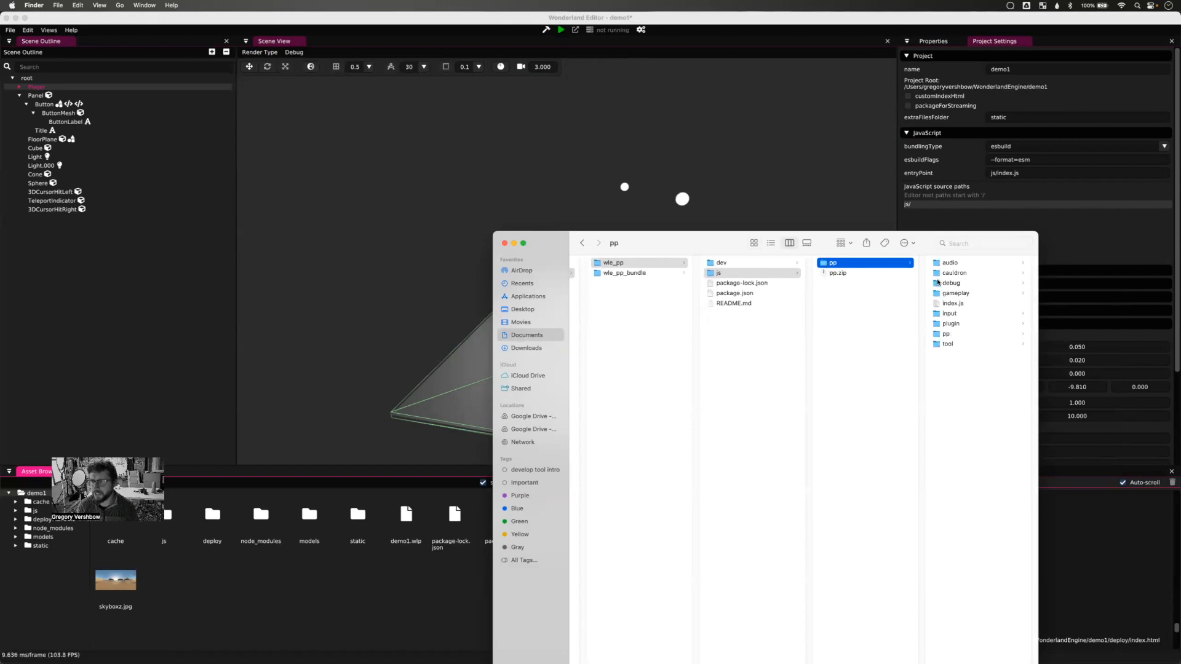
pyautogui.moveTo(824, 266); pyautogui.dragTo(360, 607)
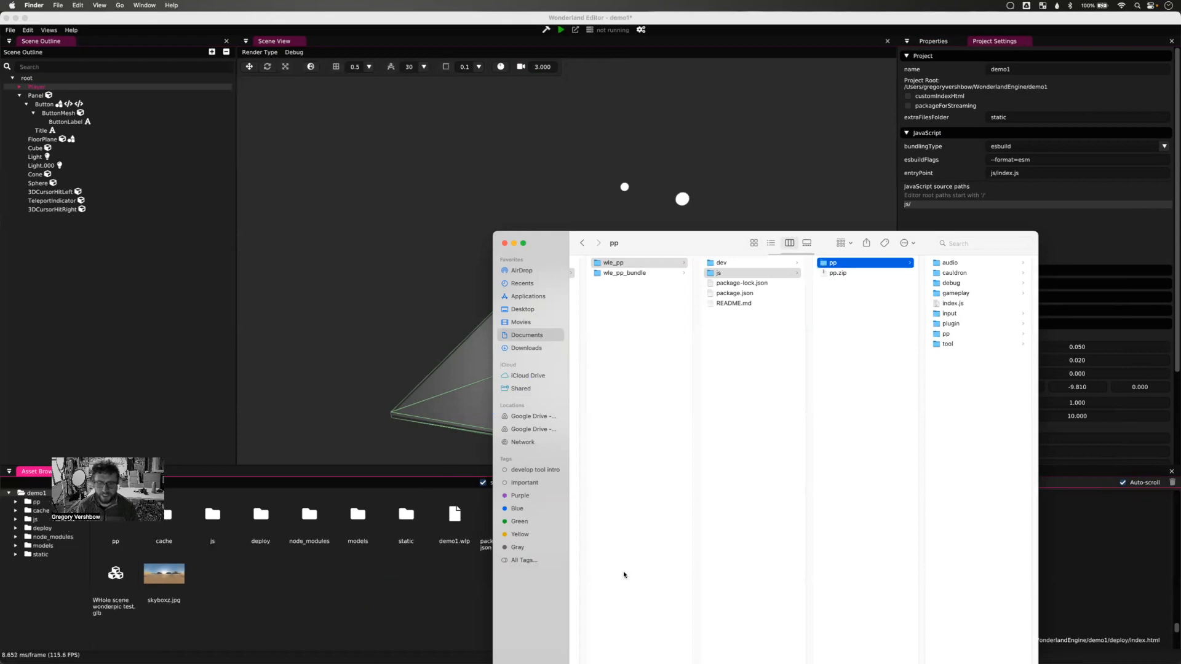
pyautogui.click(504, 243)
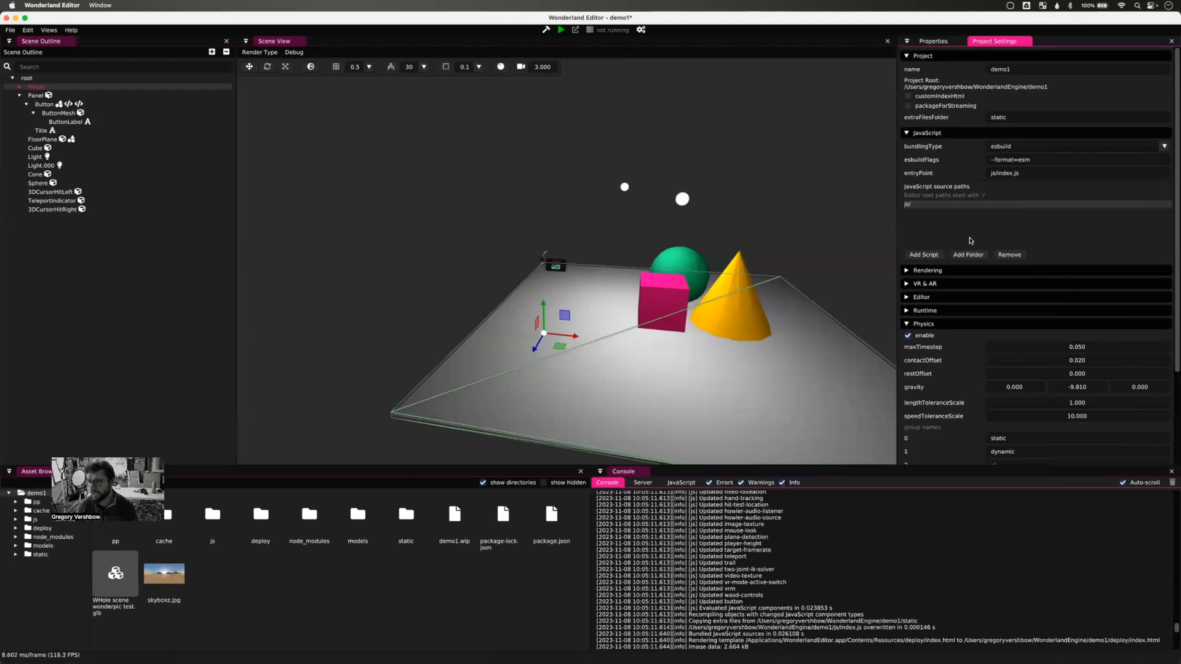
# - Add the project's pp folder to the JavaScript source paths
pyautogui.click(968, 258)
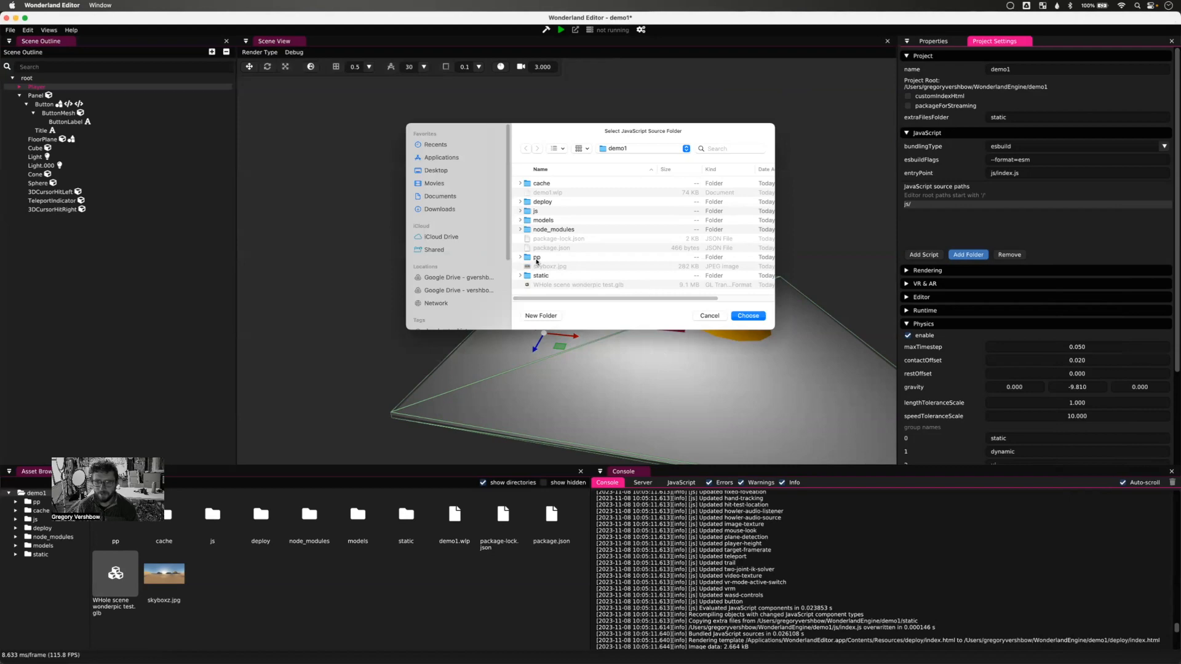
pyautogui.click(537, 259)
pyautogui.click(748, 316)
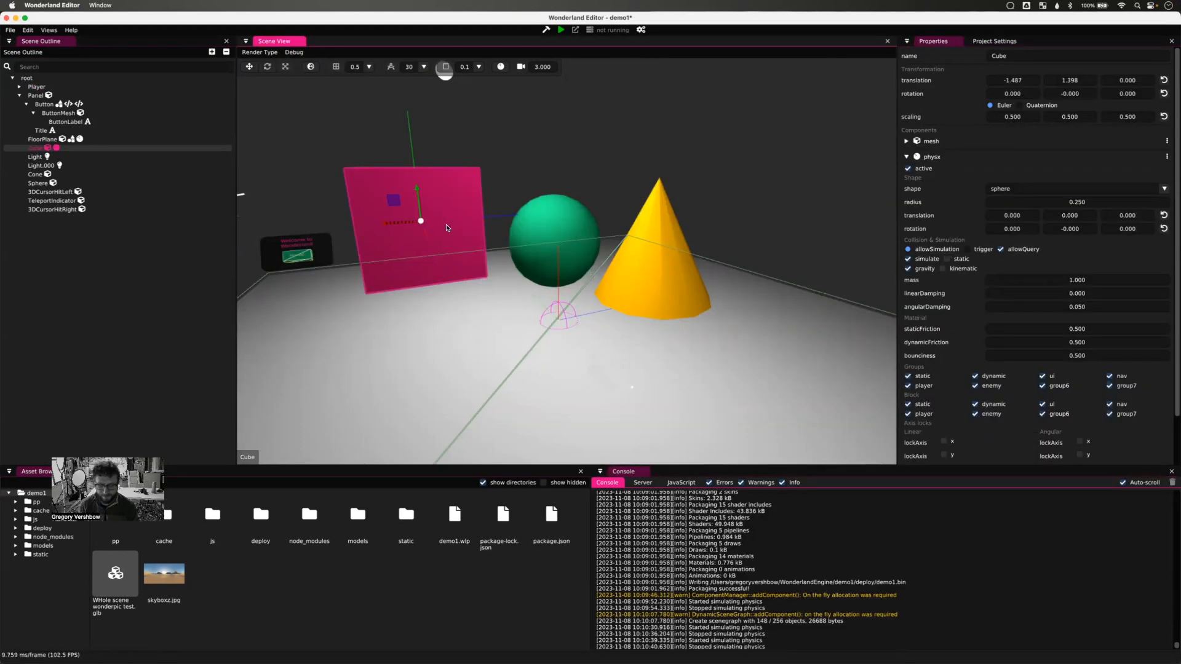
# - Delete the cube, sphere, cone and welcome panel from the scene, keeping the floor plane, lights and player
pyautogui.press('Delete')
pyautogui.click(555, 237)
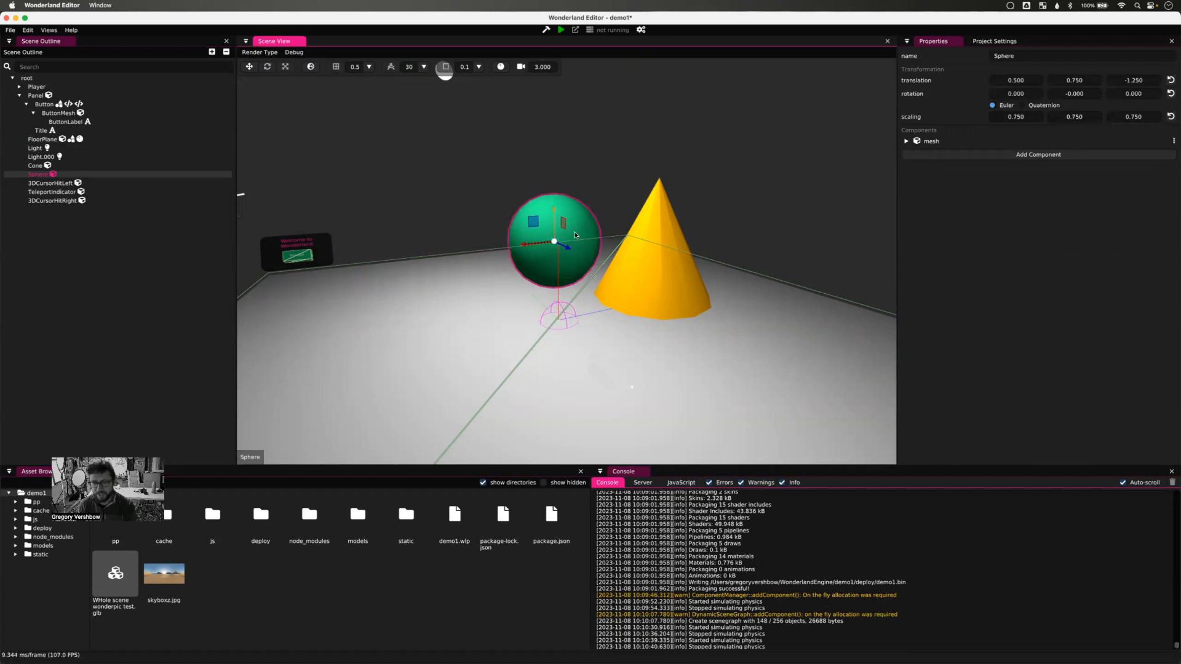
pyautogui.press('Delete')
pyautogui.click(636, 229)
pyautogui.press('Delete')
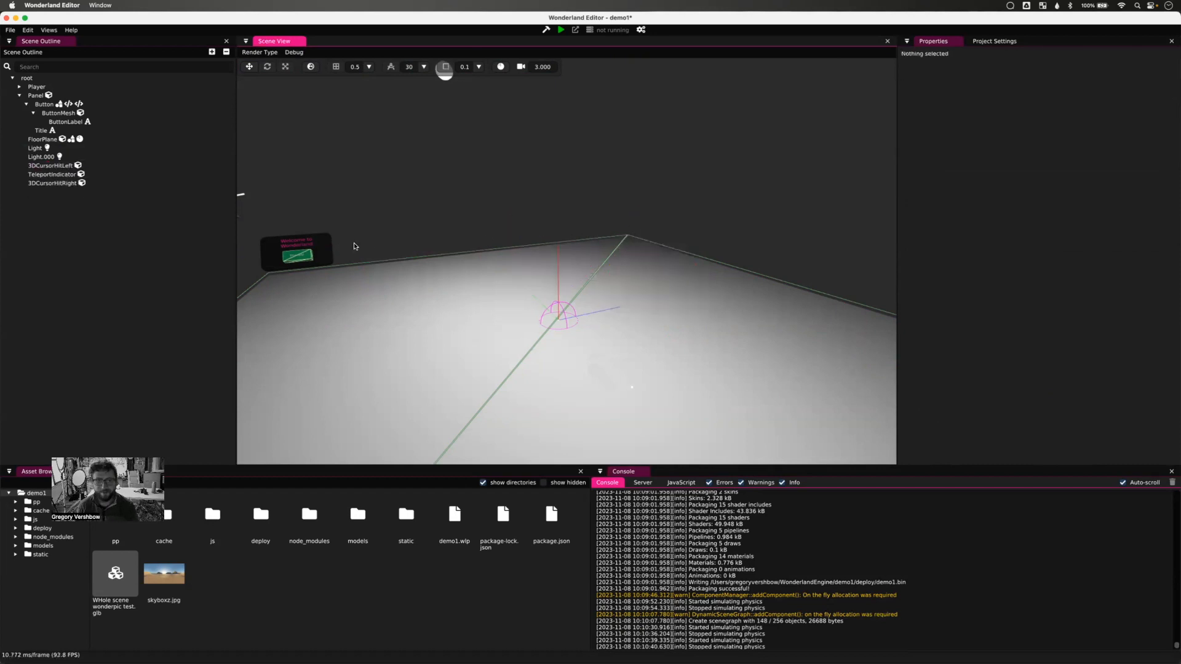
pyautogui.click(330, 251)
pyautogui.press('Delete')
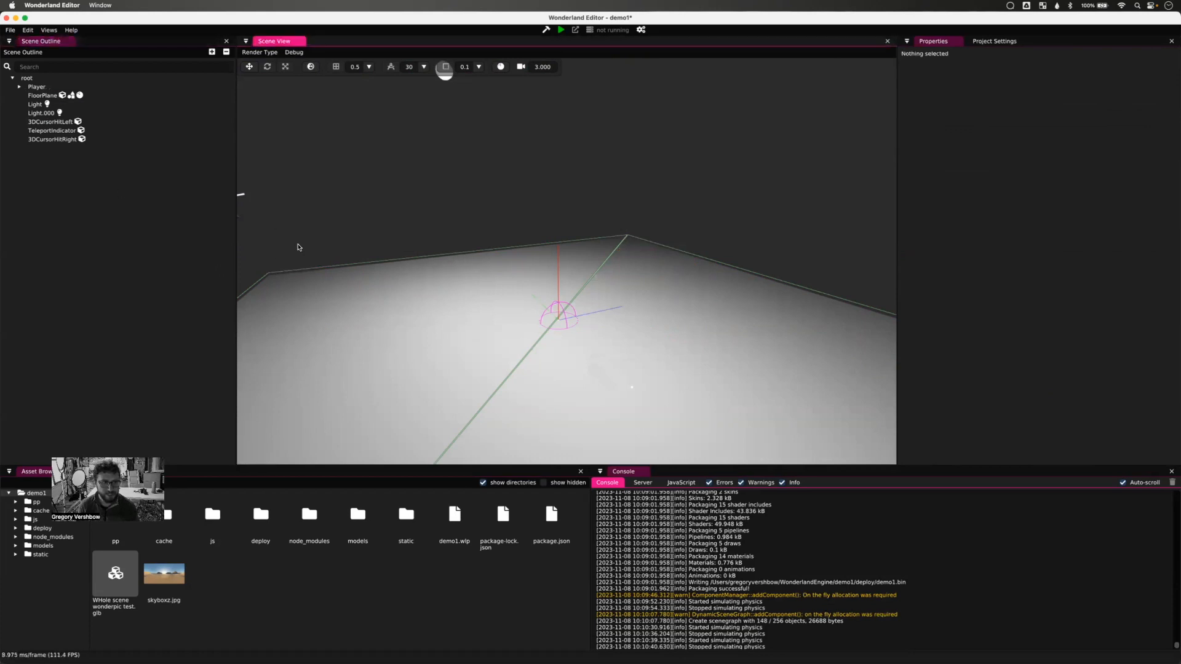
pyautogui.click(147, 192)
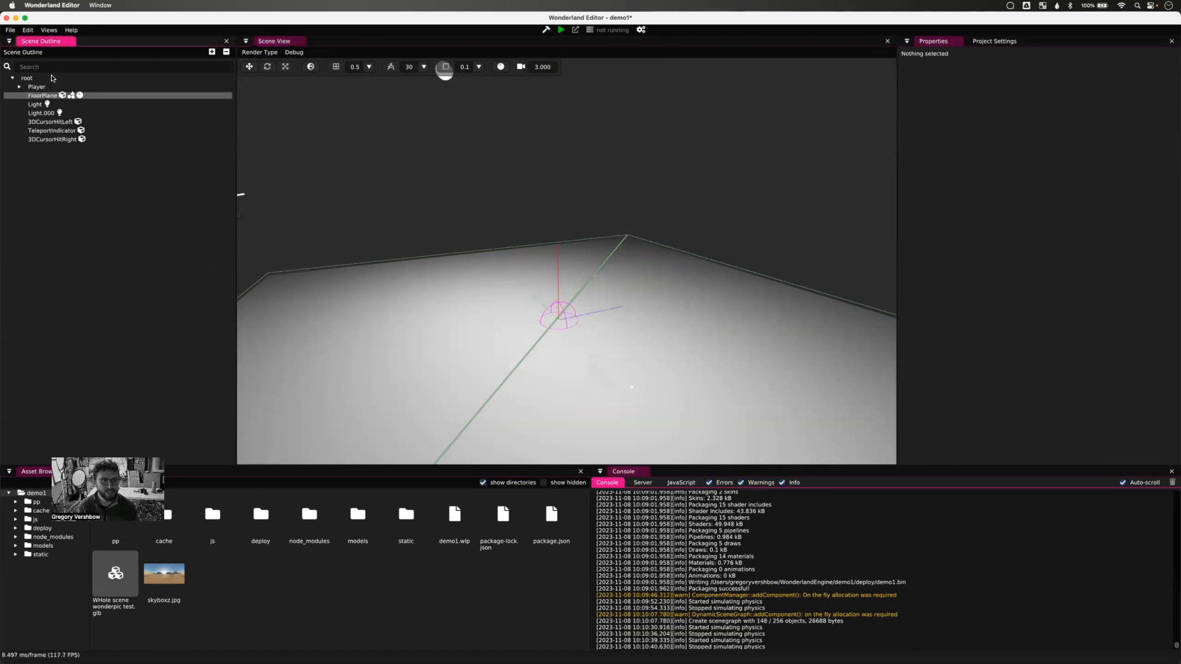
pyautogui.click(280, 261)
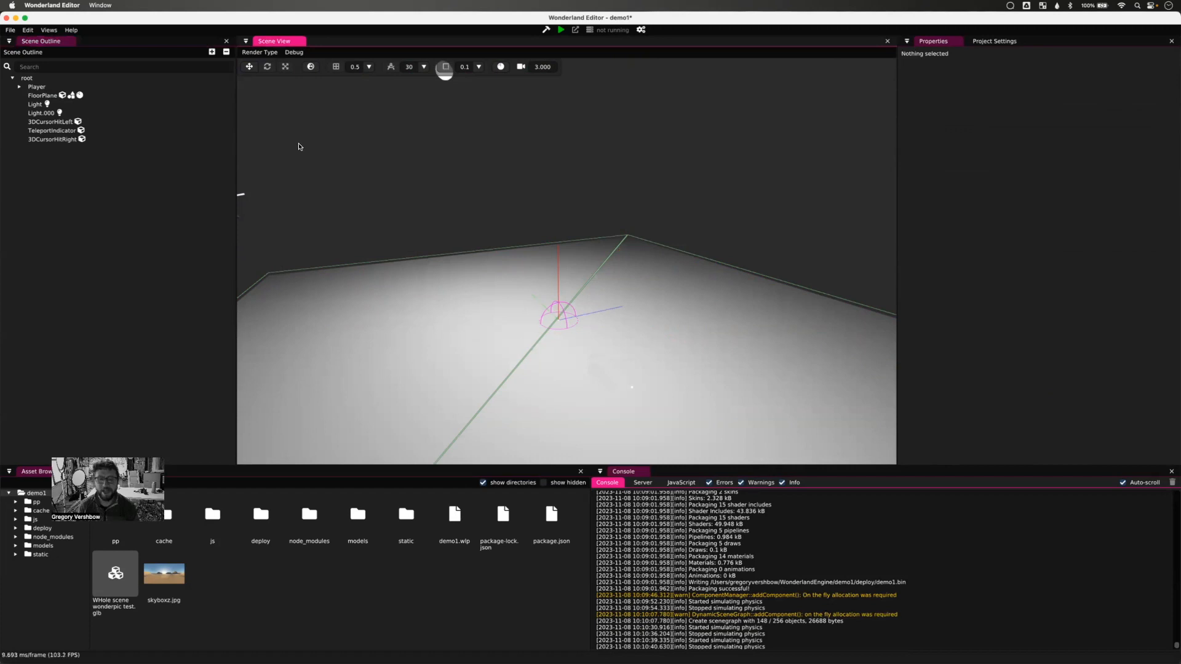
# - Add a mesh object under the scene root and raise it above the floor to a height of about 1.67
pyautogui.click(80, 78)
pyautogui.rightClick(80, 79)
pyautogui.moveTo(94, 83)
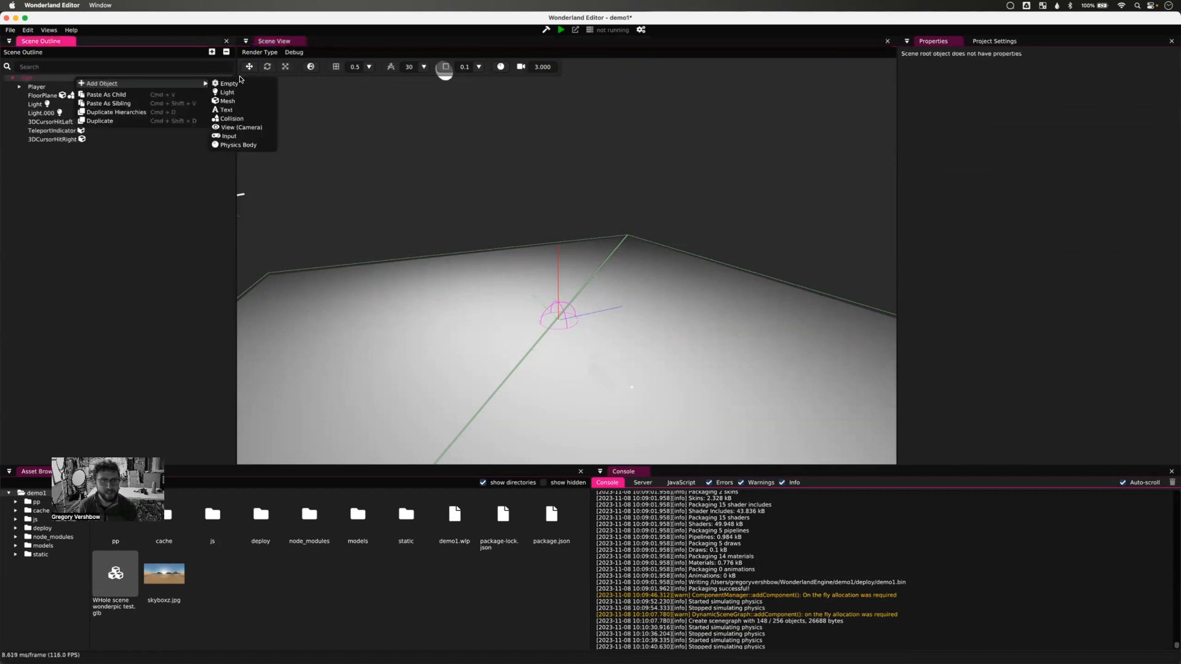
pyautogui.click(228, 101)
pyautogui.moveTo(559, 300); pyautogui.dragTo(539, 183)
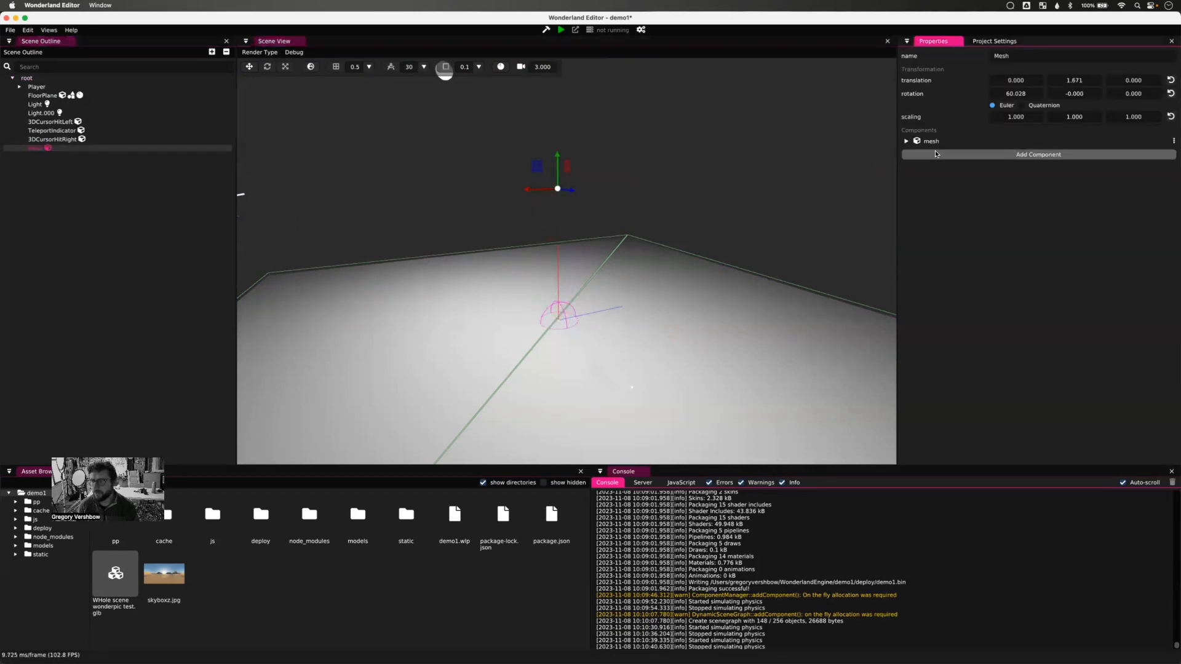
# - Assign the PrimitiveSphere mesh and the Green material to the new mesh object
pyautogui.click(907, 142)
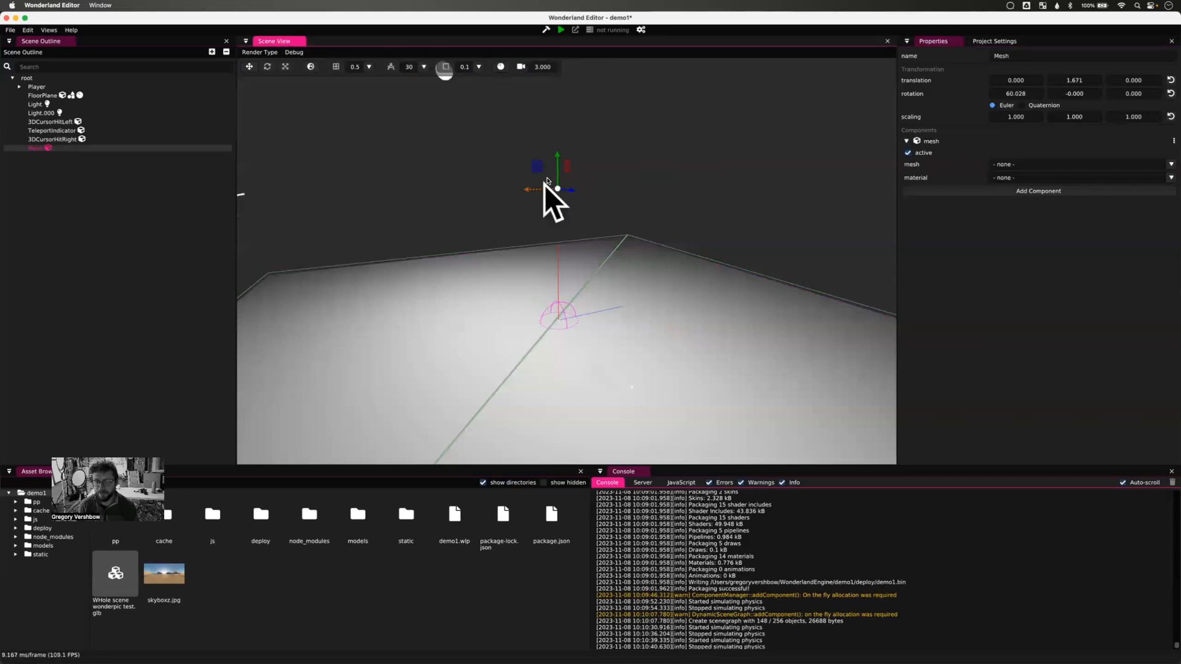
pyautogui.click(1031, 165)
pyautogui.click(1048, 270)
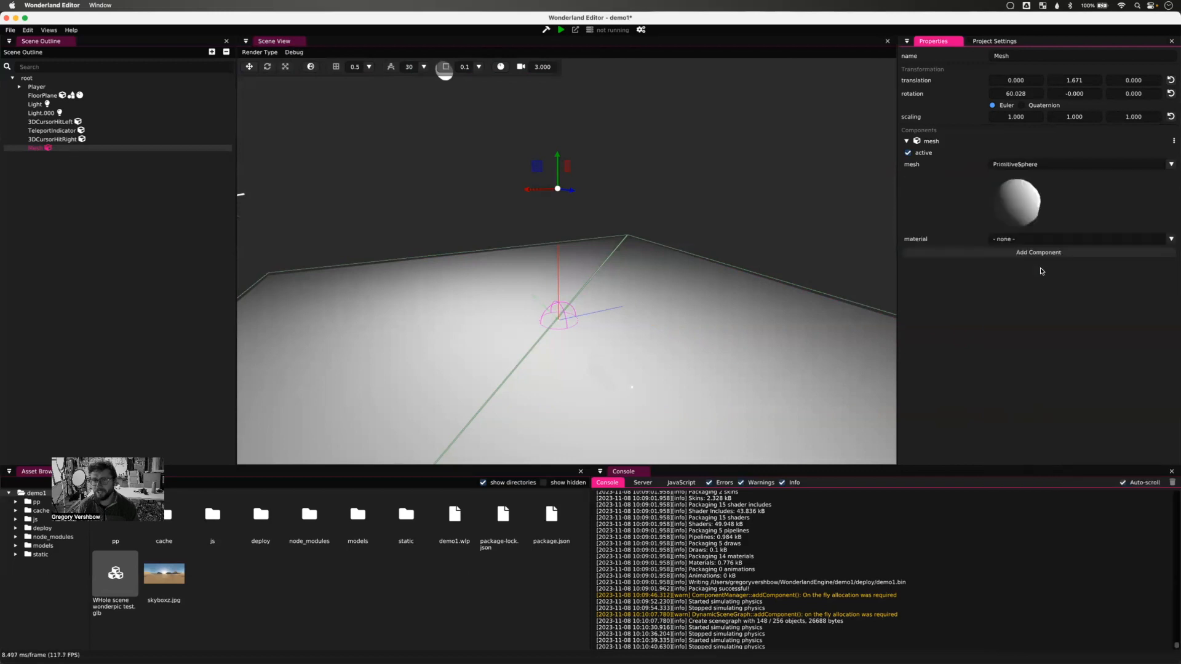
pyautogui.click(1046, 239)
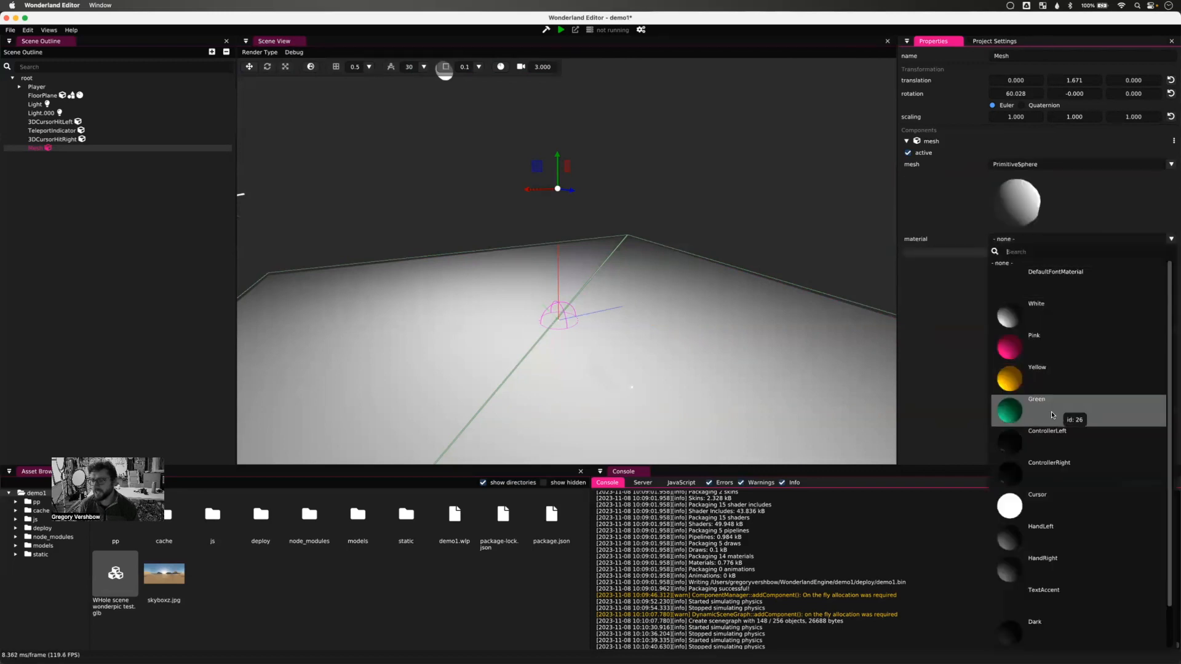
pyautogui.click(1015, 411)
# - Delete the green sphere object from the scene
pyautogui.click(534, 192)
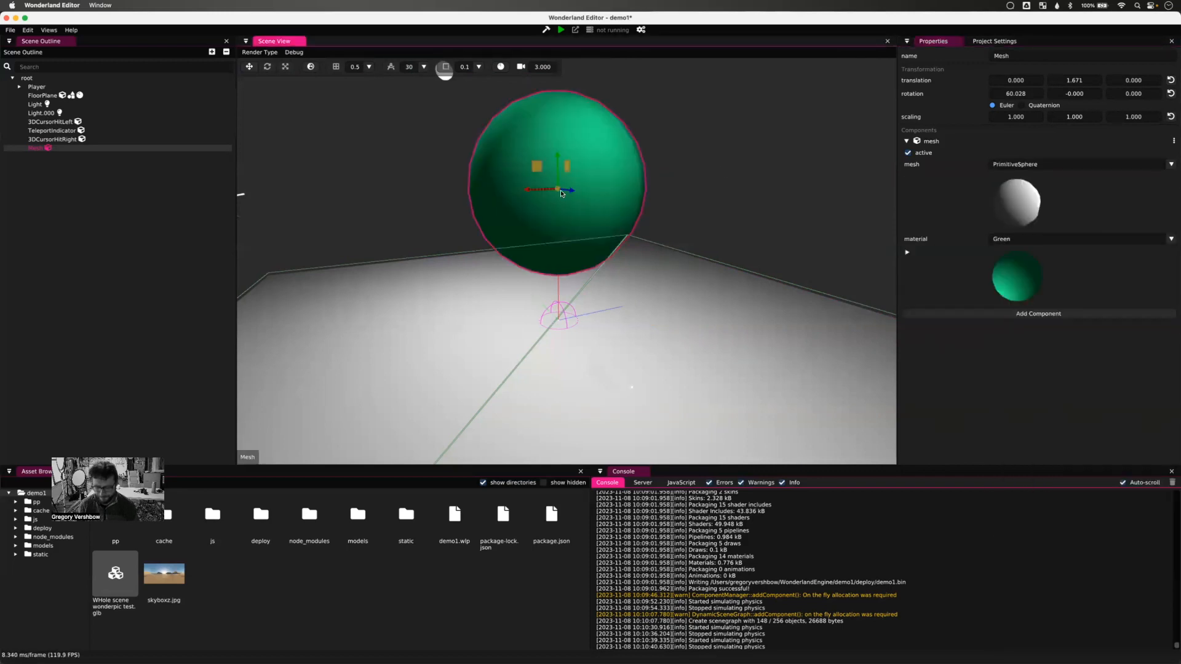
pyautogui.press('Delete')
# - Remove the physx component from the FloorPlane object
pyautogui.click(563, 307)
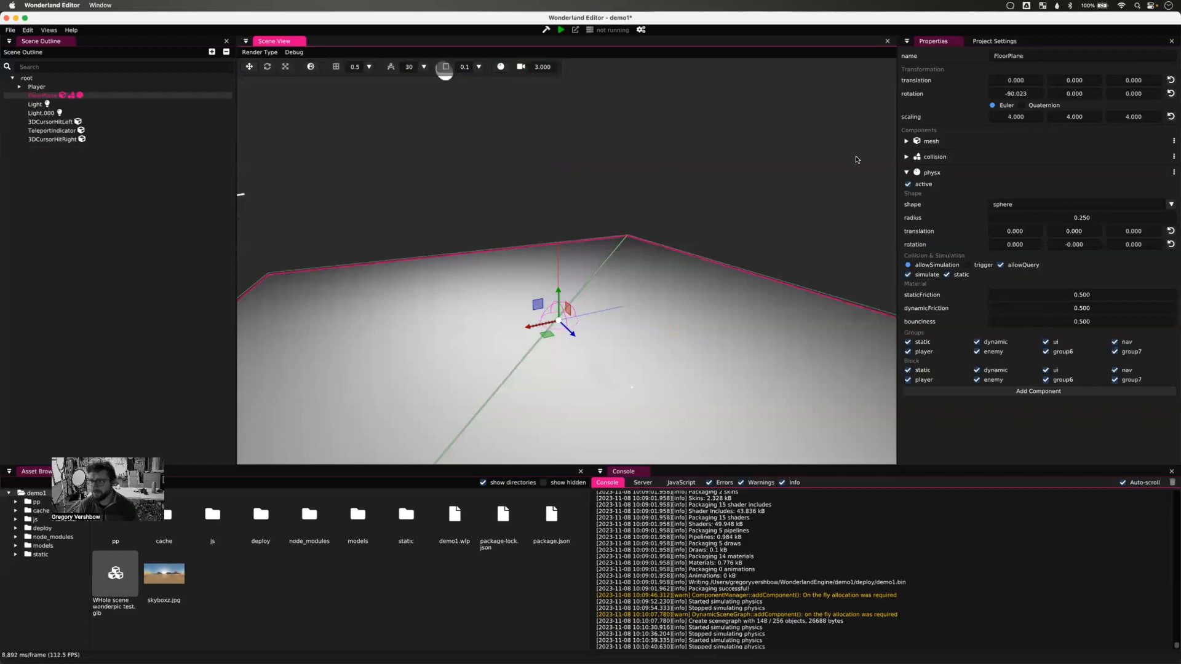
pyautogui.click(989, 56)
pyautogui.moveTo(811, 222); pyautogui.dragTo(767, 234, button='middle')
pyautogui.scroll(5, 757, 239)
pyautogui.scroll(-10, 744, 248)
pyautogui.scroll(10, 722, 256)
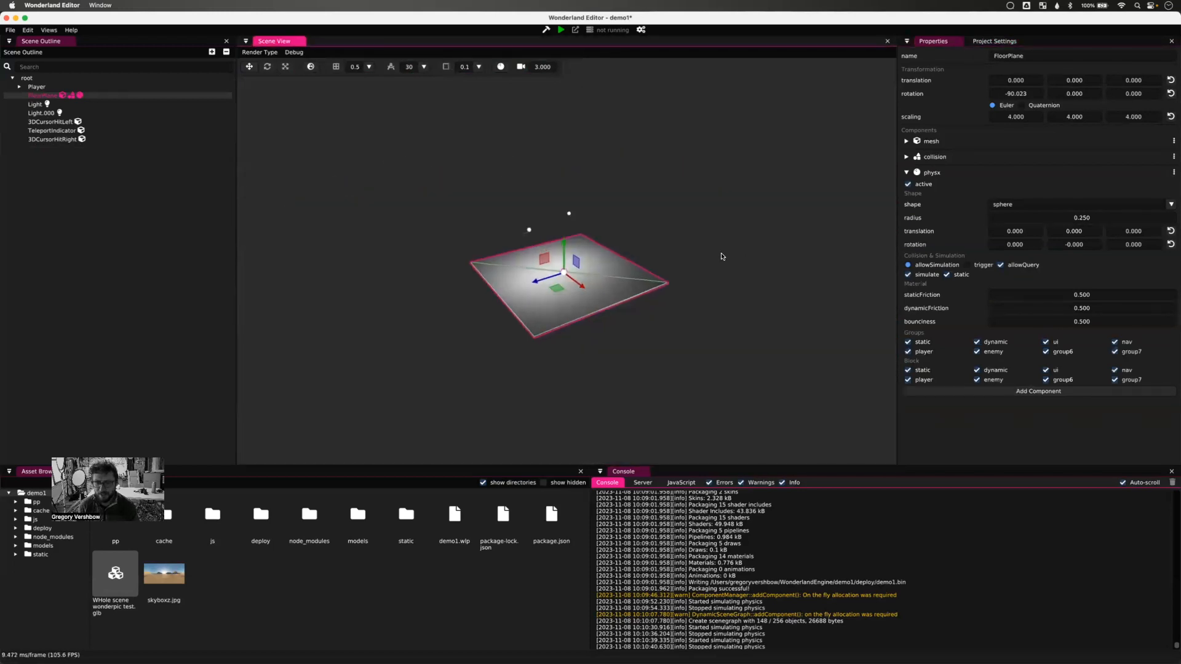
pyautogui.scroll(-8, 719, 255)
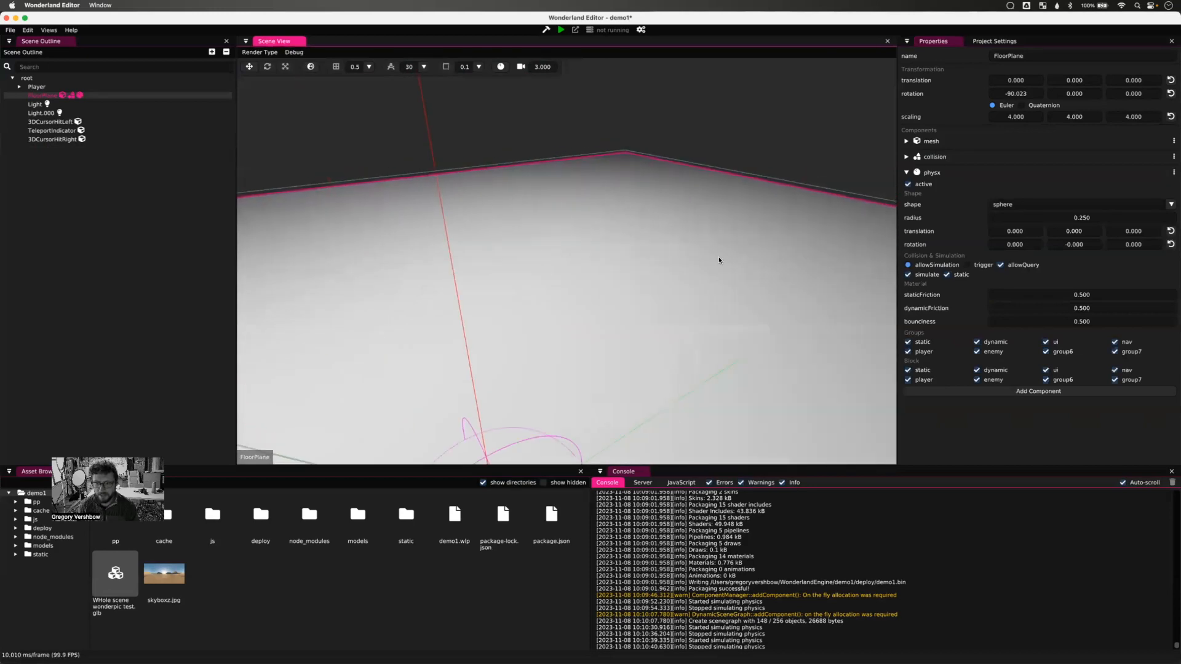
pyautogui.scroll(-5, 720, 262)
pyautogui.scroll(3, 711, 264)
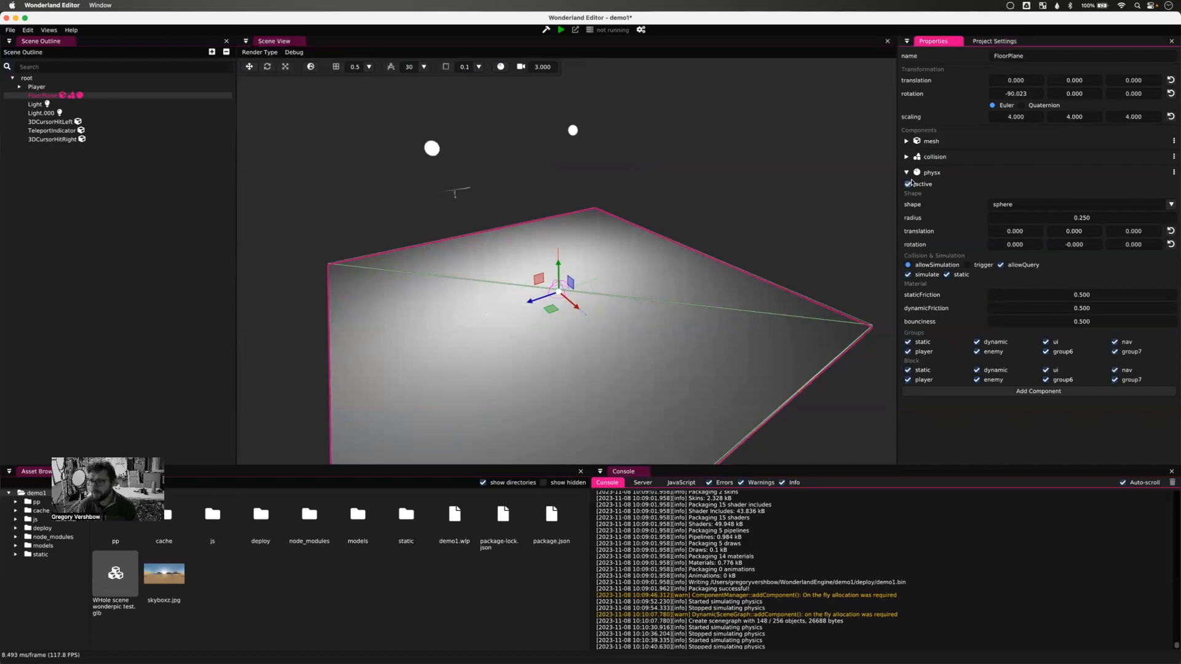
pyautogui.click(1173, 172)
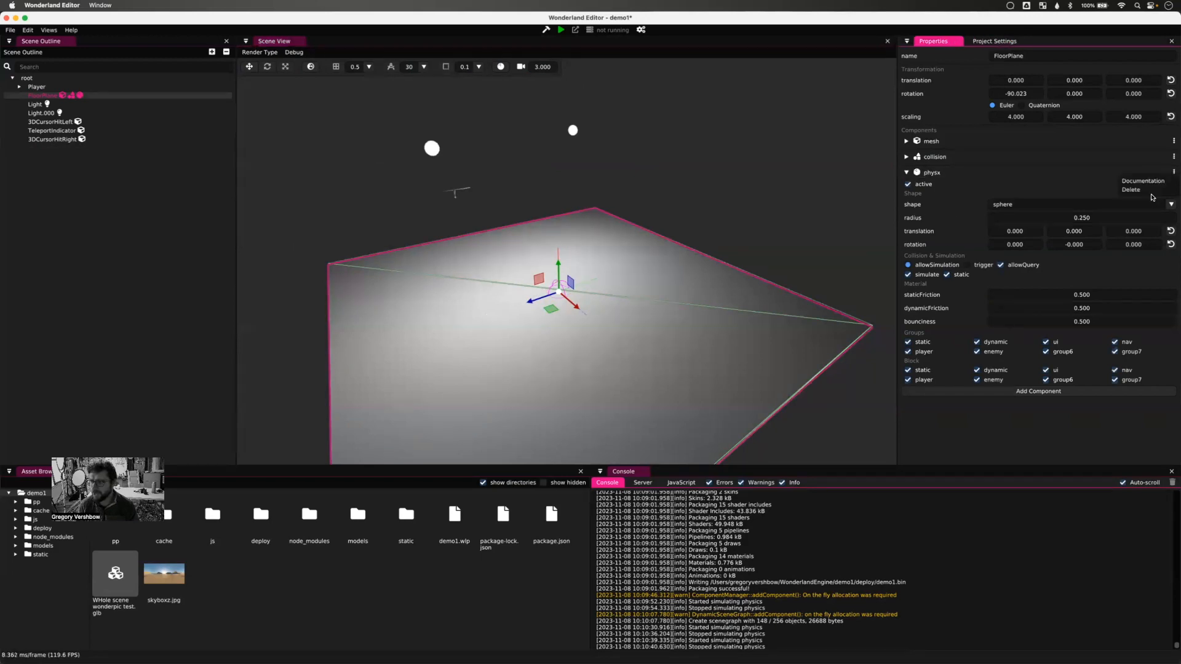
pyautogui.click(1132, 190)
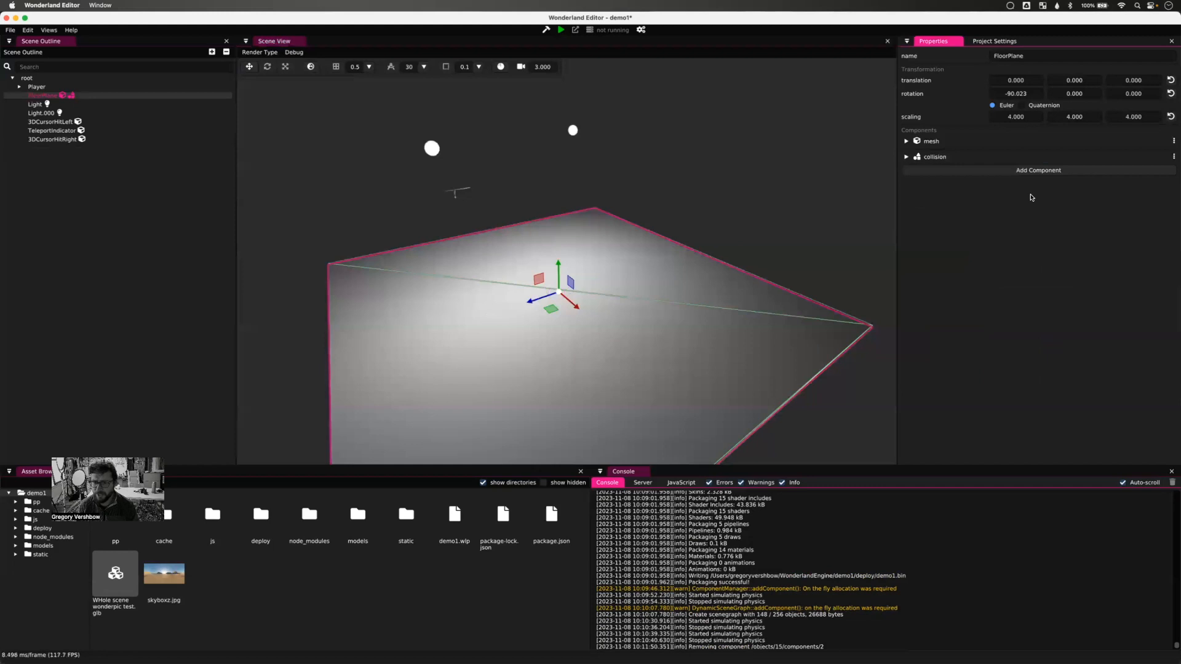
# - Set the material of the FloorPlane's mesh component to none, keeping its collision component
pyautogui.click(906, 157)
pyautogui.click(906, 158)
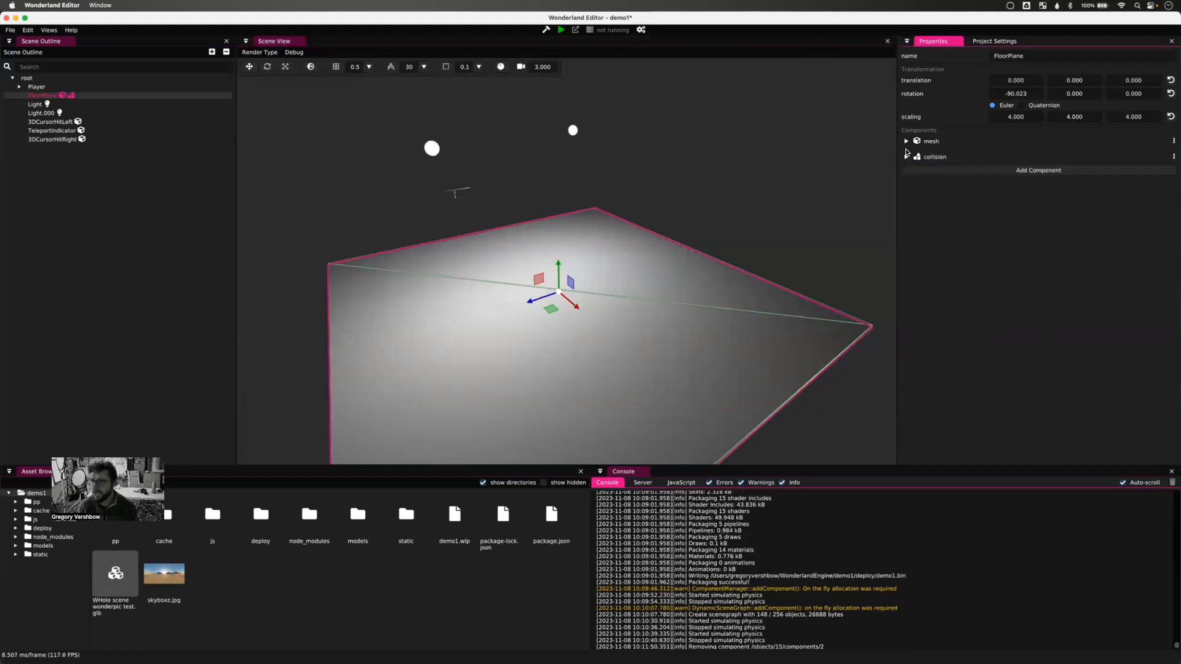
pyautogui.click(908, 142)
pyautogui.click(1082, 243)
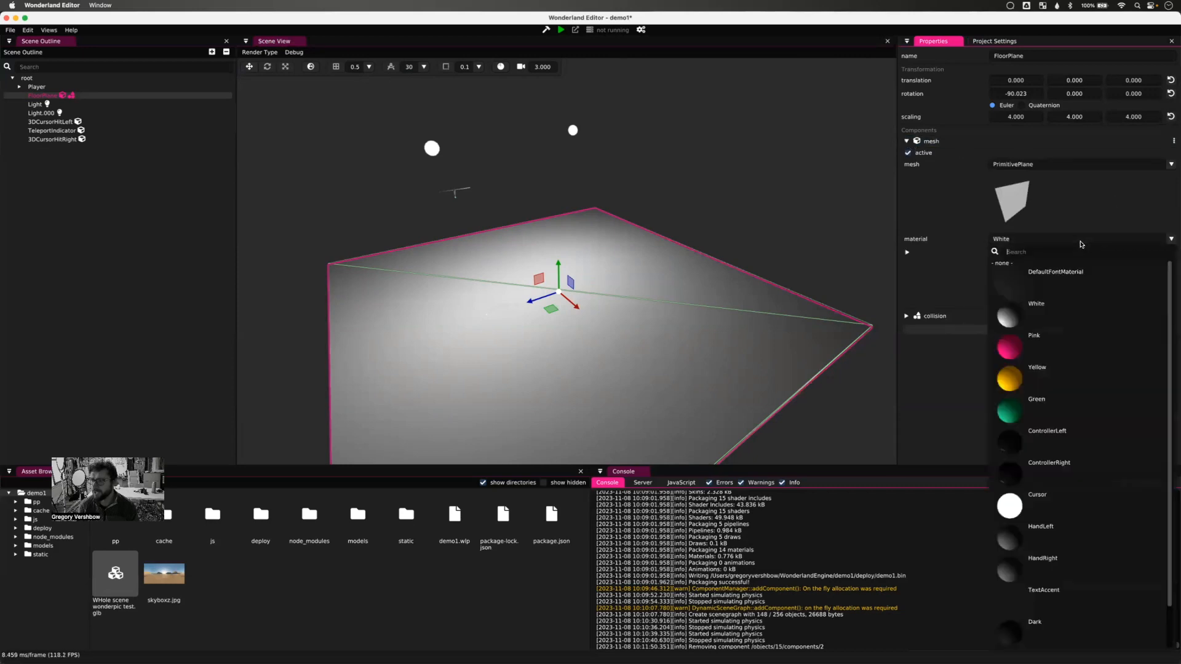
pyautogui.click(1067, 265)
pyautogui.moveTo(844, 323); pyautogui.dragTo(639, 308, button='middle')
pyautogui.scroll(-5, 608, 287)
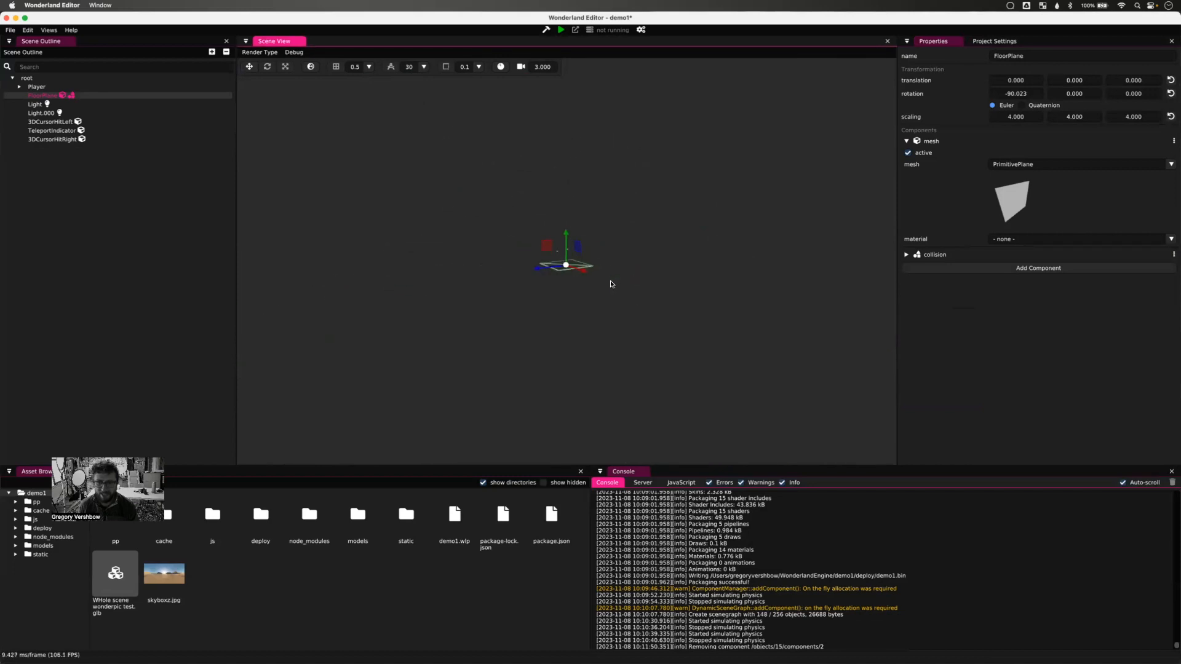
# - Add the asset WHole scene wonderpic test.glb to the scene hierarchy
pyautogui.click(487, 469)
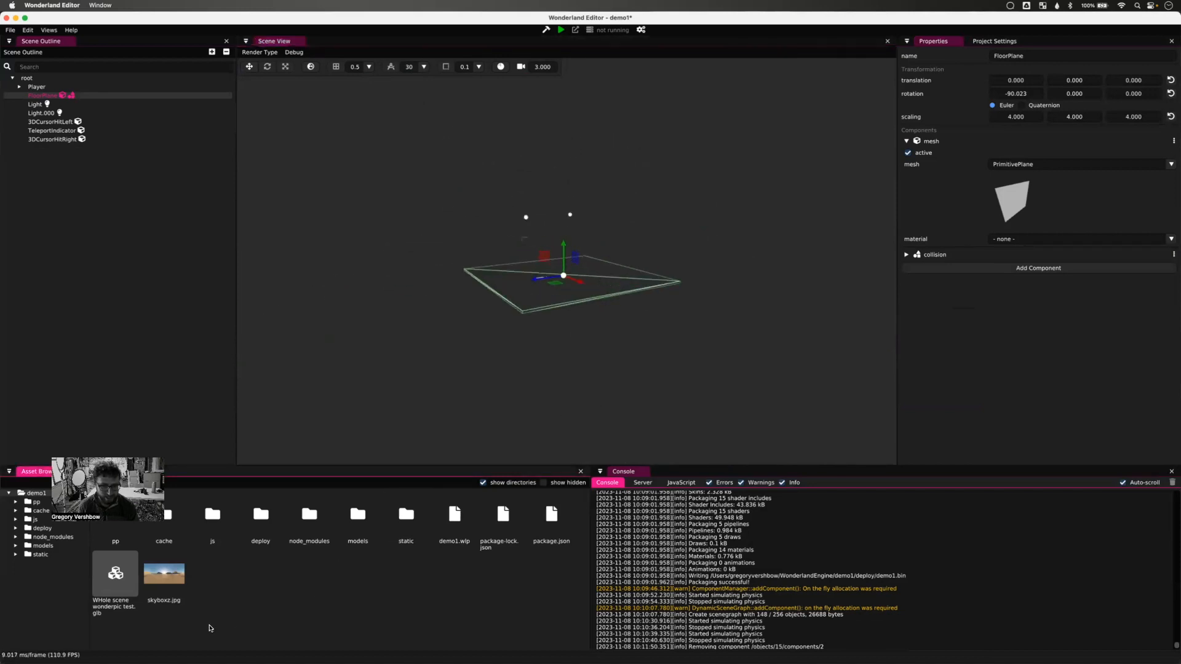
pyautogui.moveTo(112, 584); pyautogui.dragTo(135, 307)
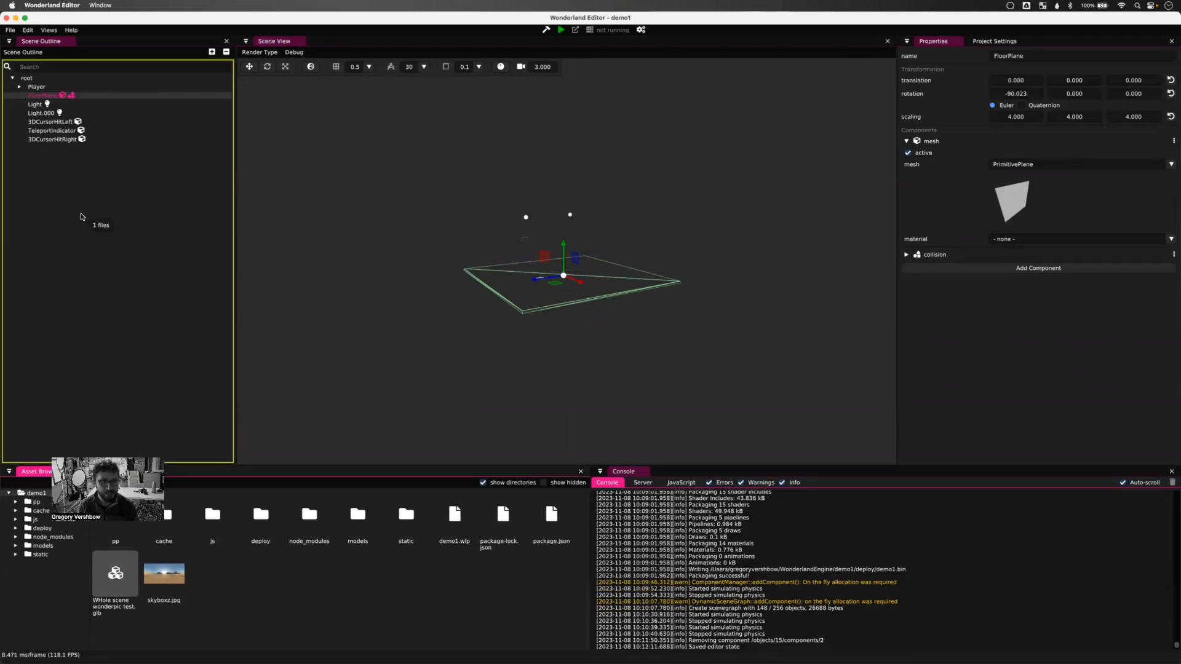
pyautogui.moveTo(71, 205); pyautogui.dragTo(72, 207)
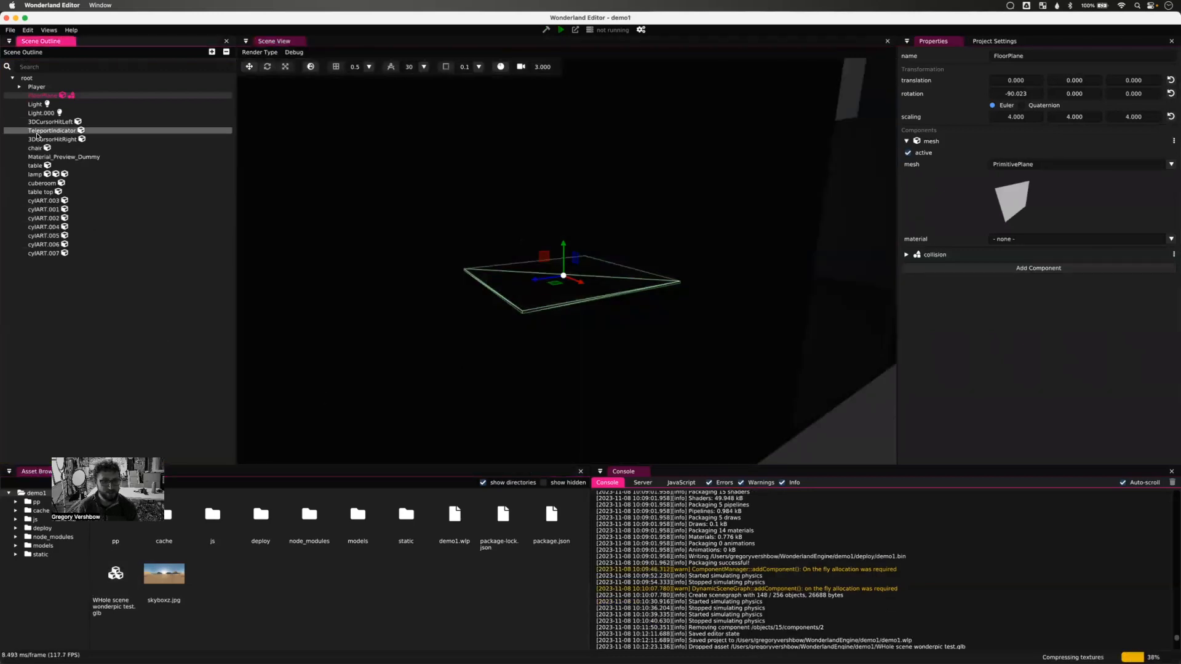
# - Inspect the imported scene from outside and inside, covering the room, table, cylinders and chair
pyautogui.scroll(10, 409, 285)
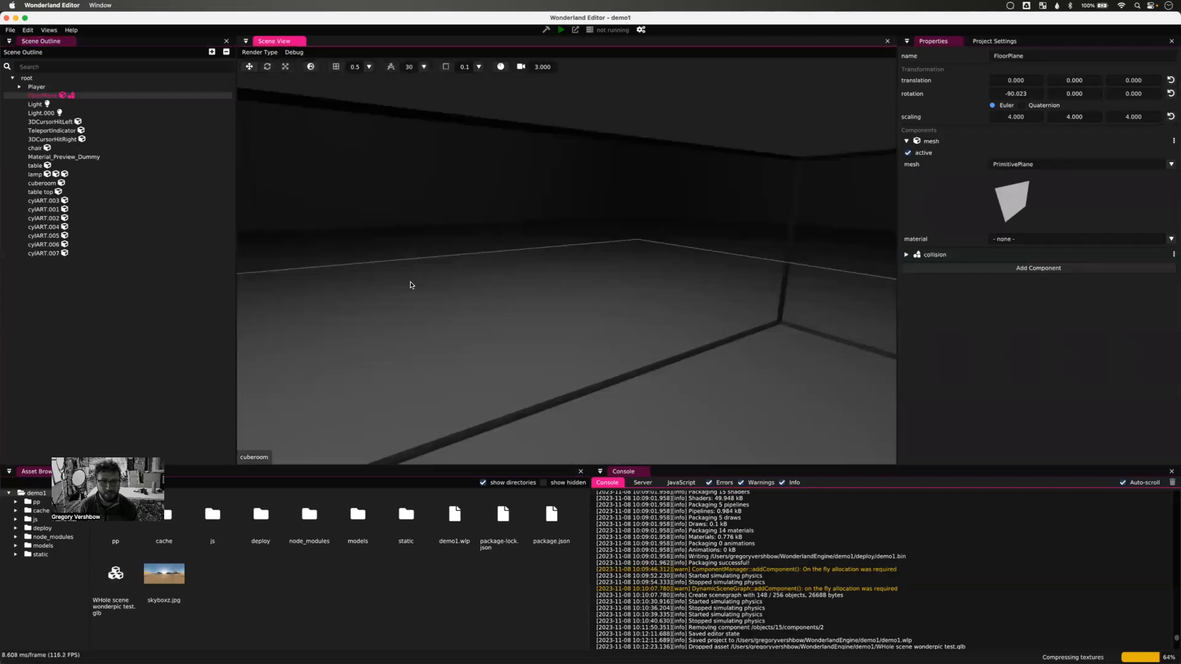
pyautogui.scroll(-3, 413, 295)
pyautogui.scroll(-10, 416, 303)
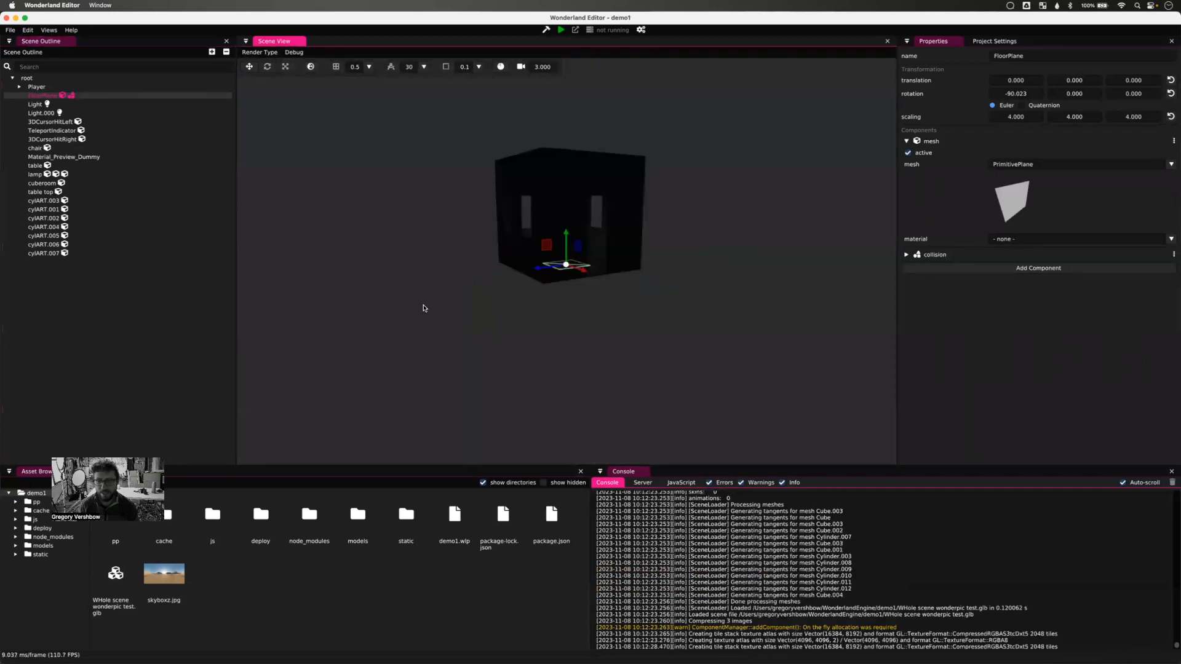
pyautogui.scroll(15, 570, 337)
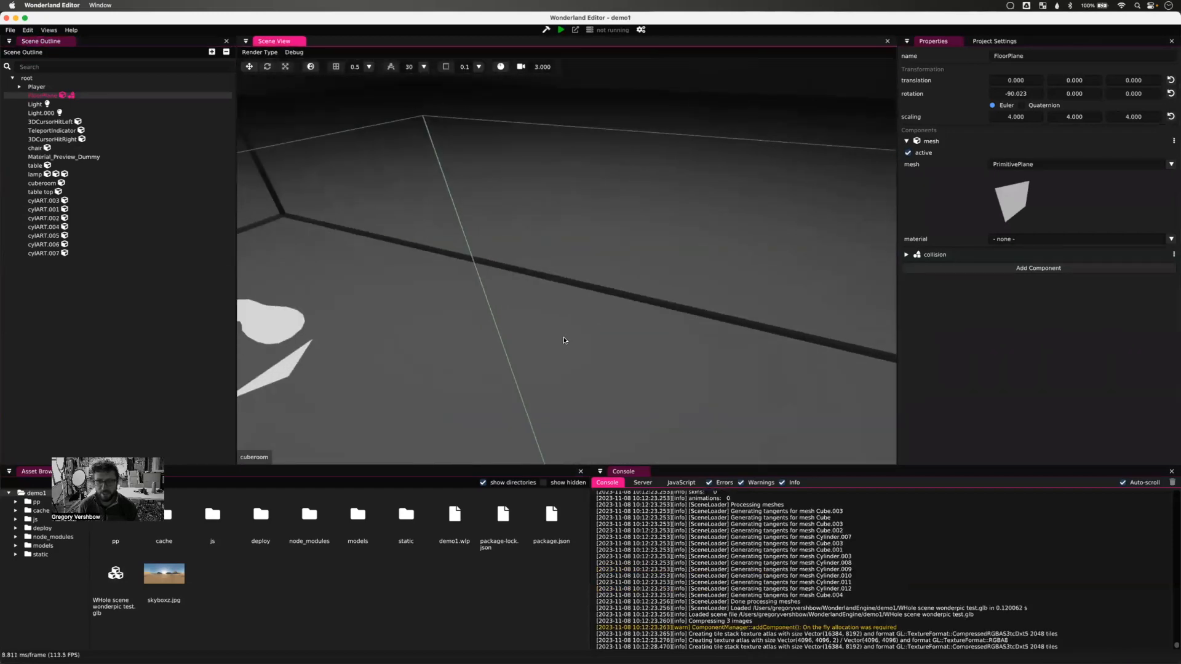
pyautogui.scroll(-10, 563, 341)
pyautogui.moveTo(552, 361); pyautogui.dragTo(561, 356, button='middle')
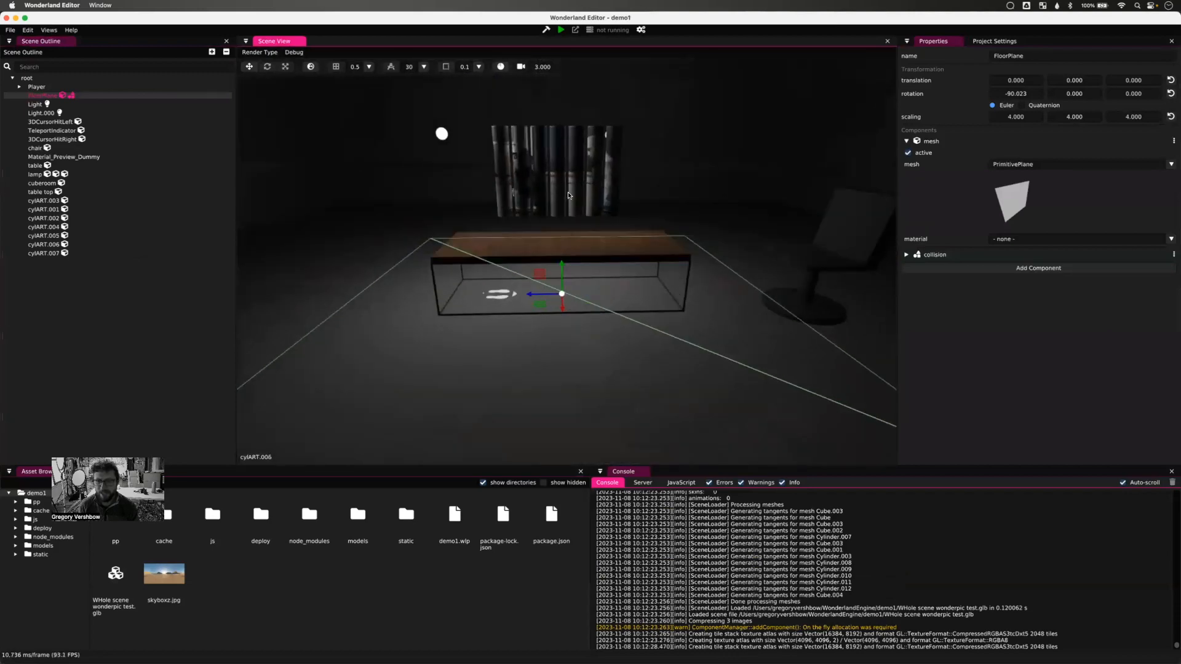
pyautogui.moveTo(575, 336); pyautogui.dragTo(684, 301, button='middle')
# - Try moving the imported chair upward and undo each move
pyautogui.click(747, 226)
pyautogui.moveTo(723, 232); pyautogui.dragTo(737, 200)
pyautogui.press('super+z')
pyautogui.moveTo(727, 293)
pyautogui.mouseDown(button='middle')
pyautogui.moveTo(656, 297)
pyautogui.moveTo(674, 283)
pyautogui.moveTo(742, 301)
pyautogui.mouseUp(button='middle')
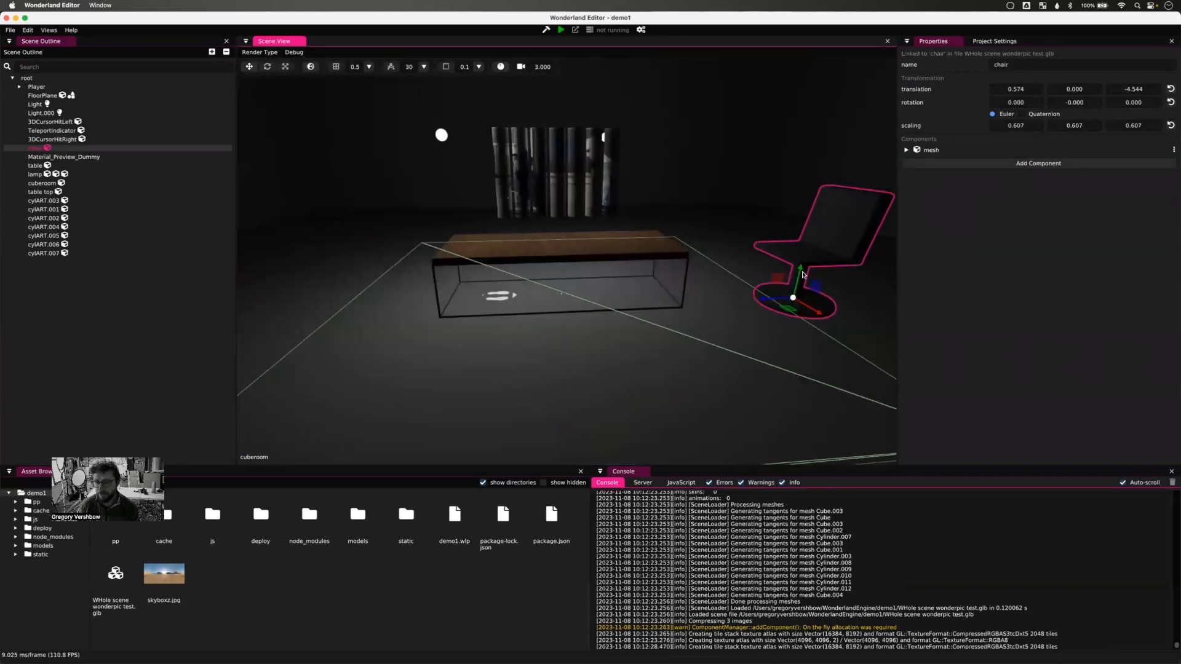
pyautogui.moveTo(801, 274); pyautogui.dragTo(830, 204)
pyautogui.press('super+z')
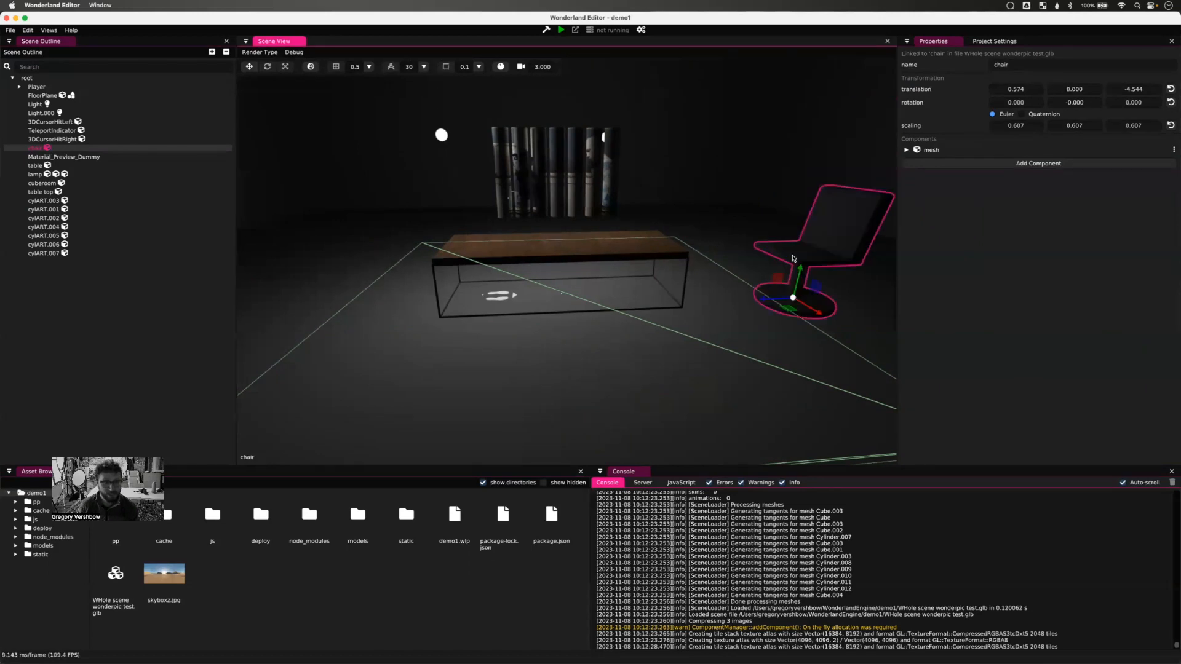
# - Select the table top and the cuberoom as separate objects and examine the room's layout from above
pyautogui.click(513, 257)
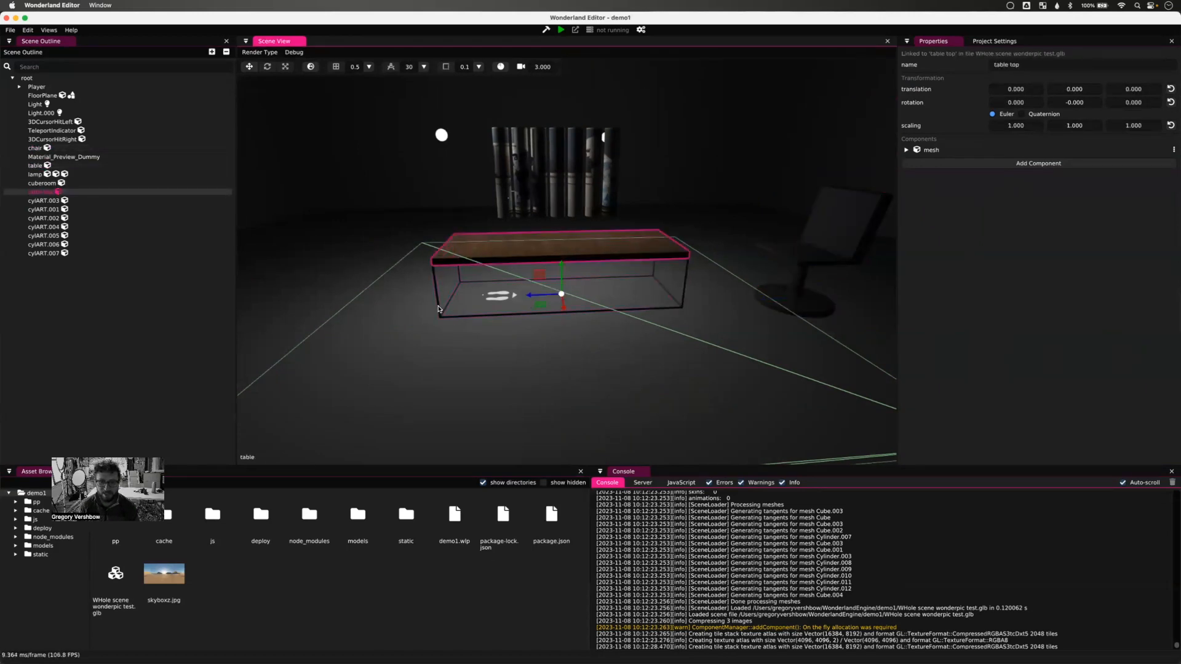
pyautogui.click(382, 319)
pyautogui.scroll(1, 448, 323)
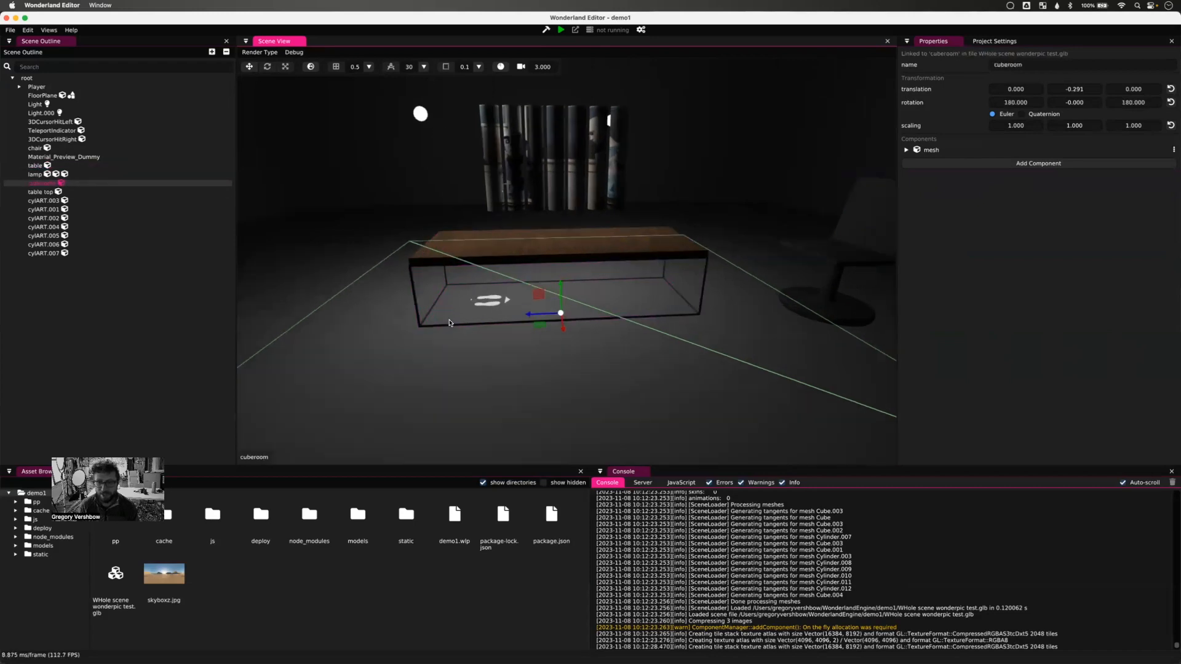
pyautogui.scroll(-10, 459, 327)
pyautogui.moveTo(518, 305); pyautogui.dragTo(497, 333, button='middle')
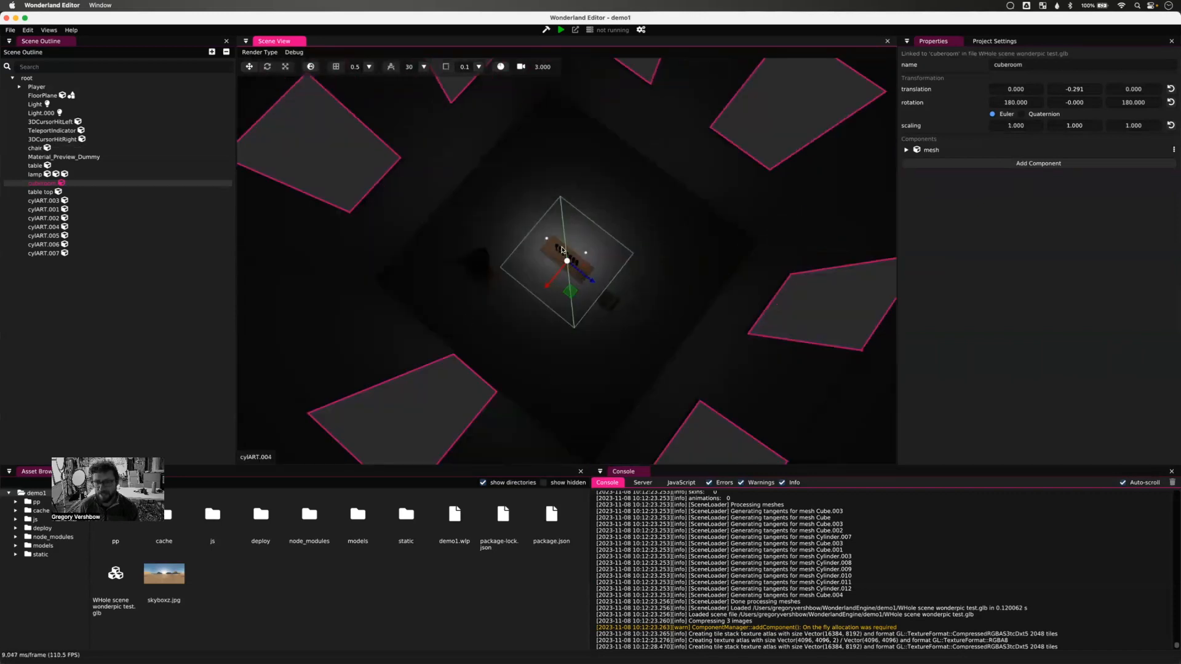
pyautogui.scroll(10, 547, 242)
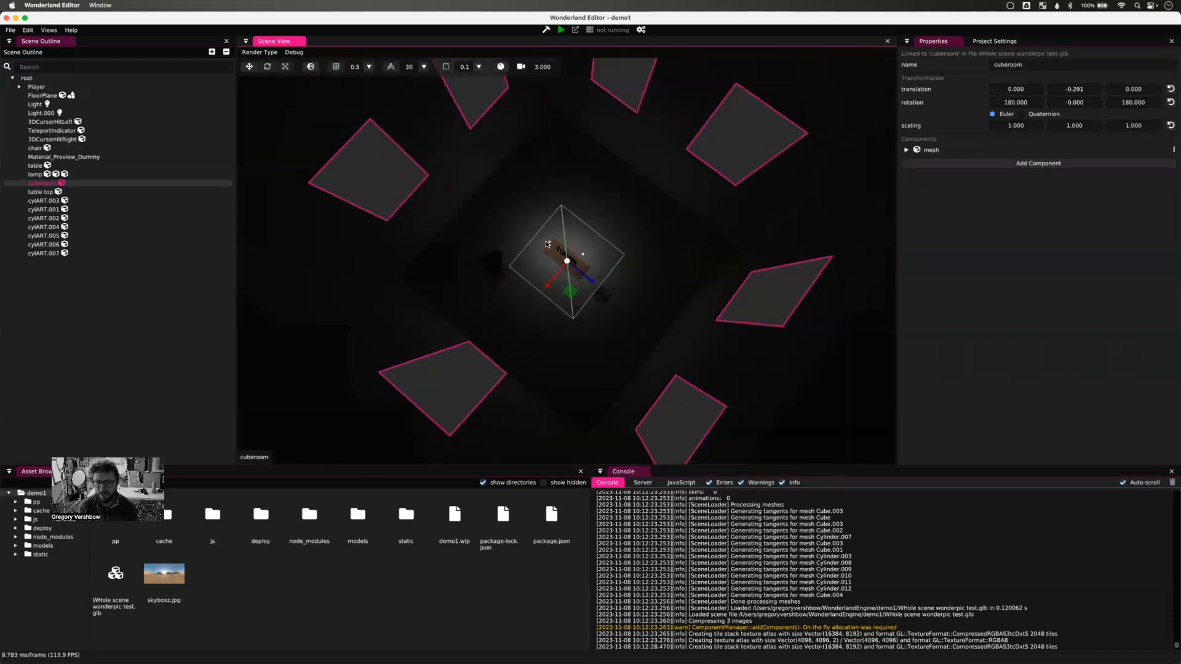
pyautogui.scroll(-10, 548, 245)
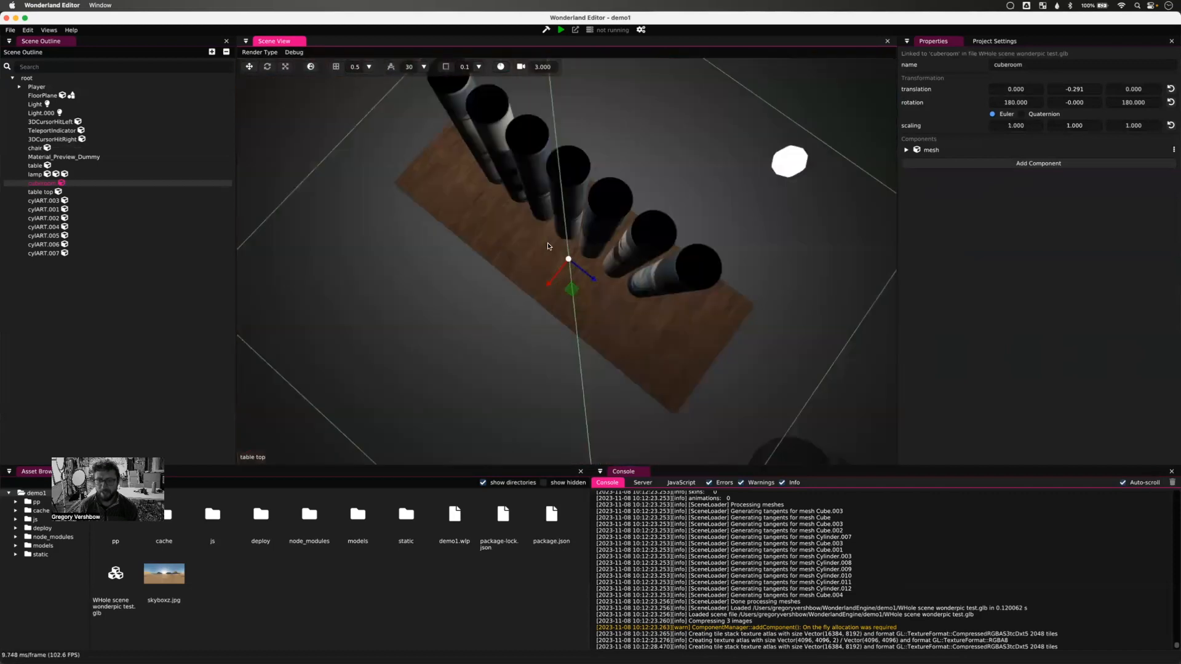
pyautogui.scroll(-3, 563, 239)
# - Move Light.000 horizontally to about X -3.03, Z -3.53 and Light to about X -3.76, Z 4.91, both at height 3
pyautogui.click(654, 221)
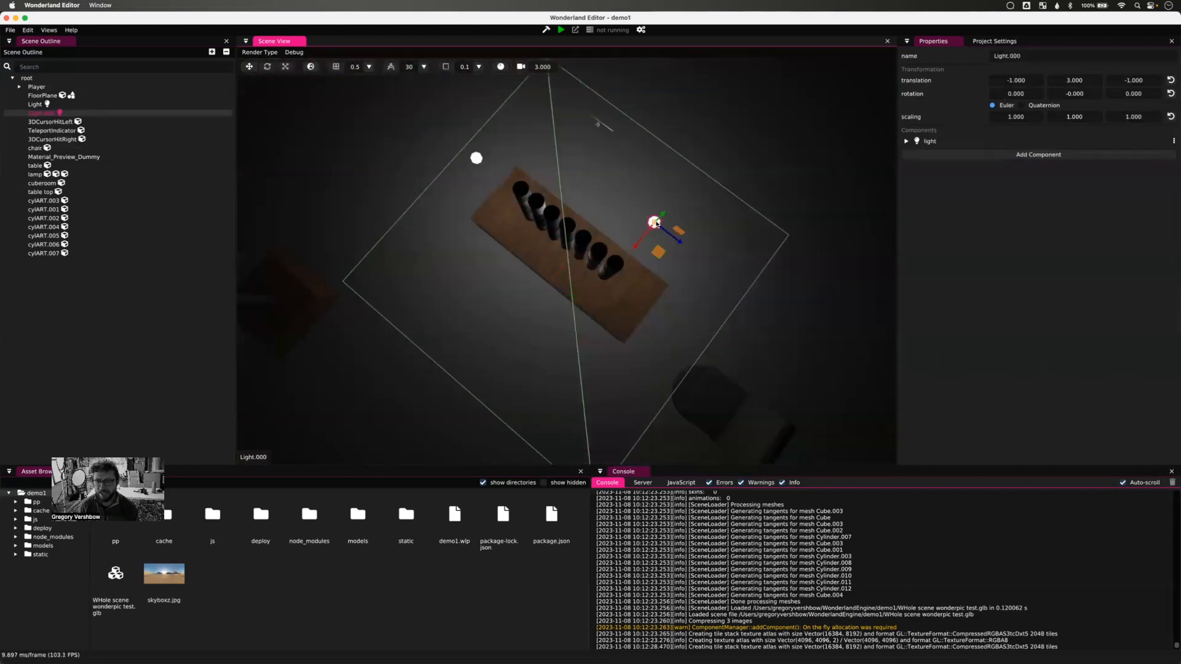
pyautogui.moveTo(679, 240); pyautogui.dragTo(852, 222)
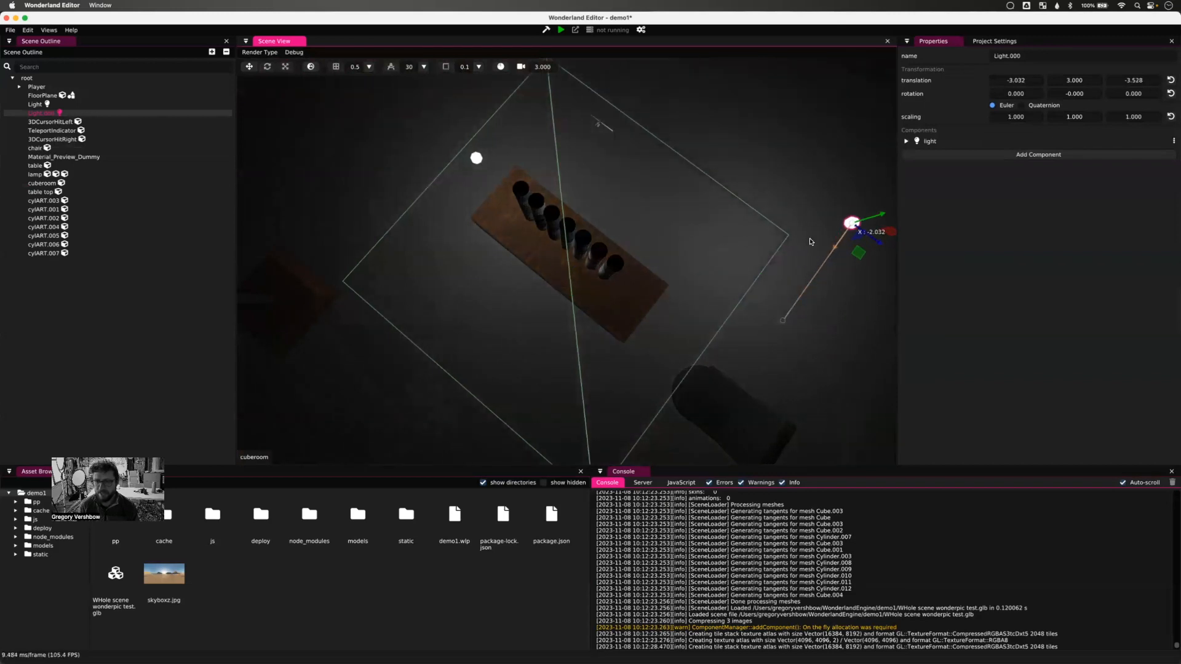
pyautogui.click(477, 158)
pyautogui.scroll(-5, 480, 161)
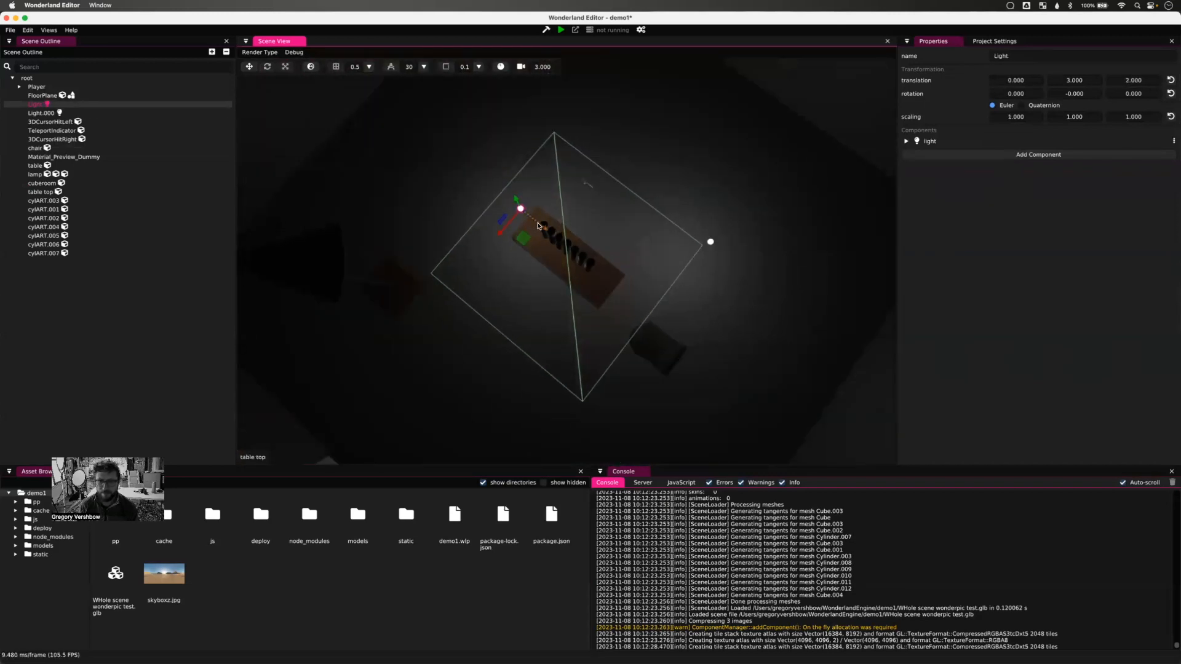
pyautogui.moveTo(538, 226); pyautogui.dragTo(521, 120)
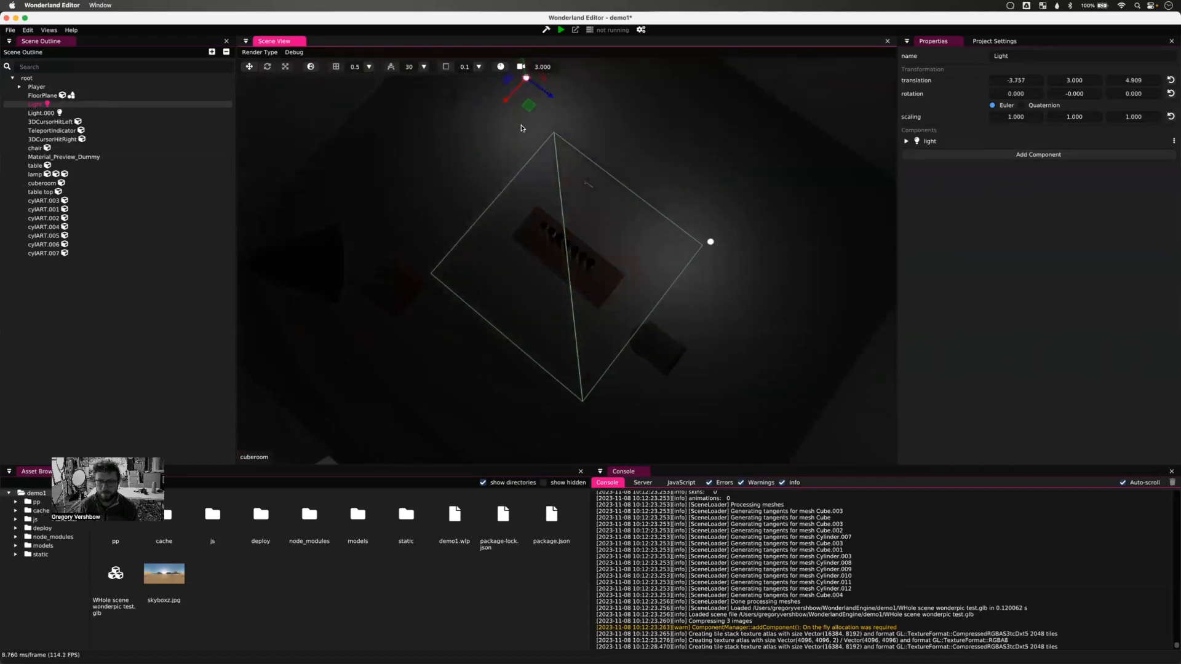
# - Set the material of the cuberoom's mesh component to none
pyautogui.click(658, 203)
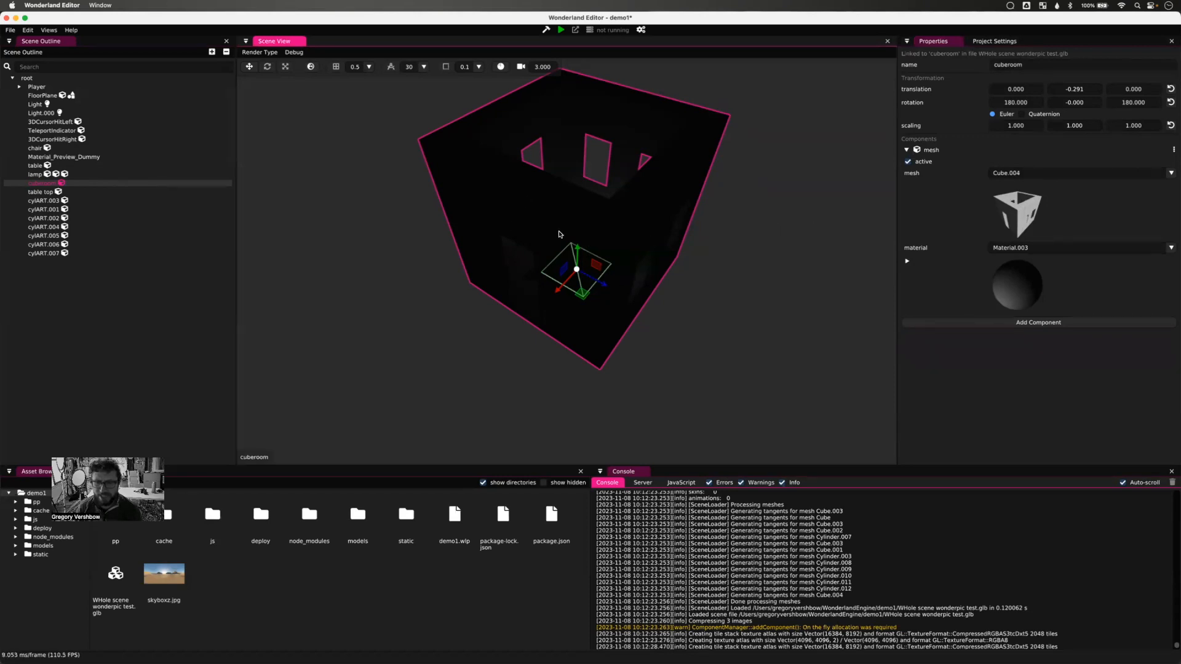
pyautogui.click(962, 261)
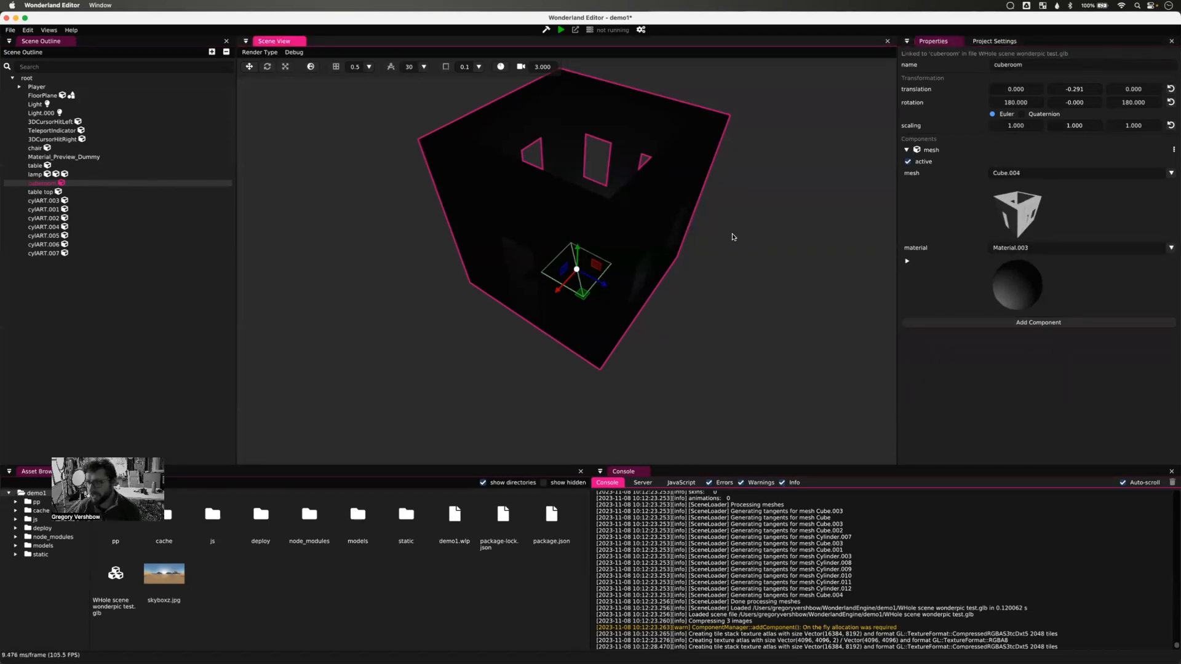
pyautogui.click(1052, 249)
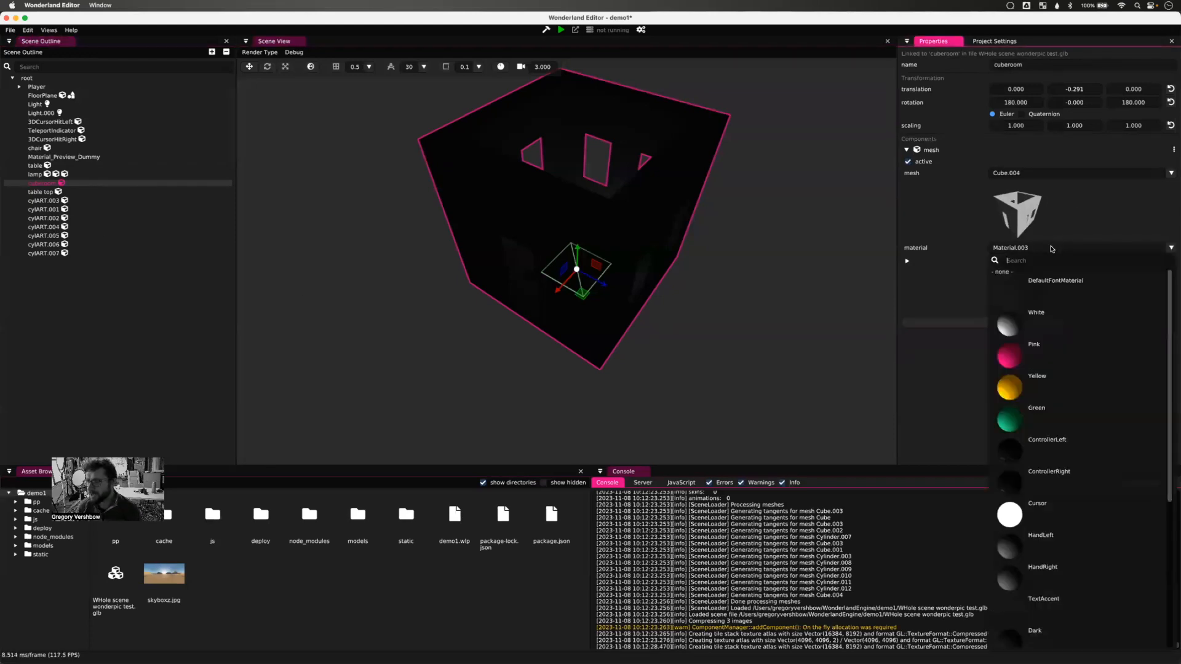
pyautogui.click(1001, 272)
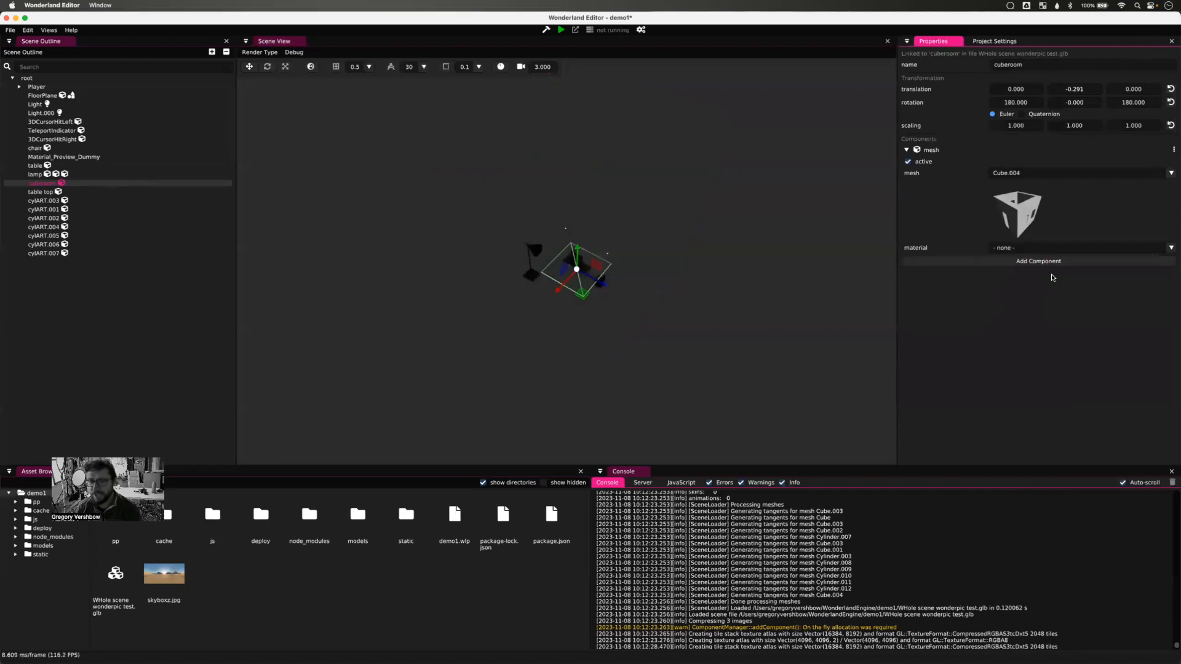
# - Move Light into the lamp's shade, at about X 5.01, Y 6.23, Z 4.51
pyautogui.moveTo(706, 288); pyautogui.dragTo(682, 265, button='middle')
pyautogui.scroll(-2, 571, 257)
pyautogui.scroll(10, 572, 257)
pyautogui.scroll(5, 572, 256)
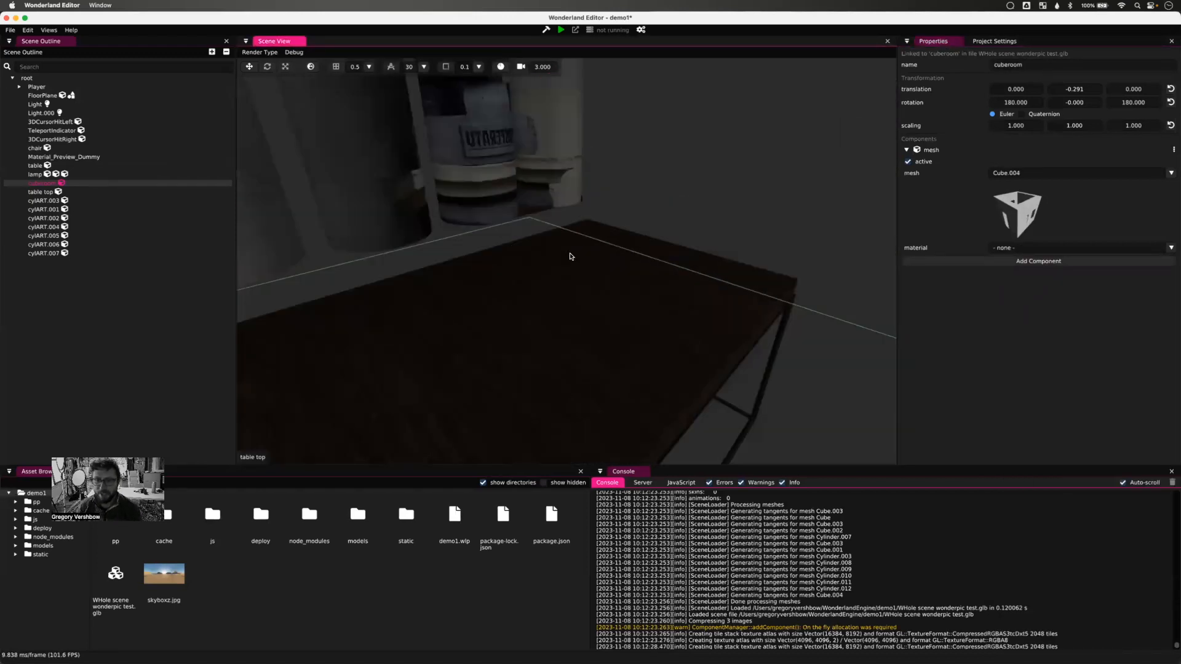
pyautogui.scroll(-10, 570, 254)
pyautogui.moveTo(569, 254); pyautogui.dragTo(723, 165, button='middle')
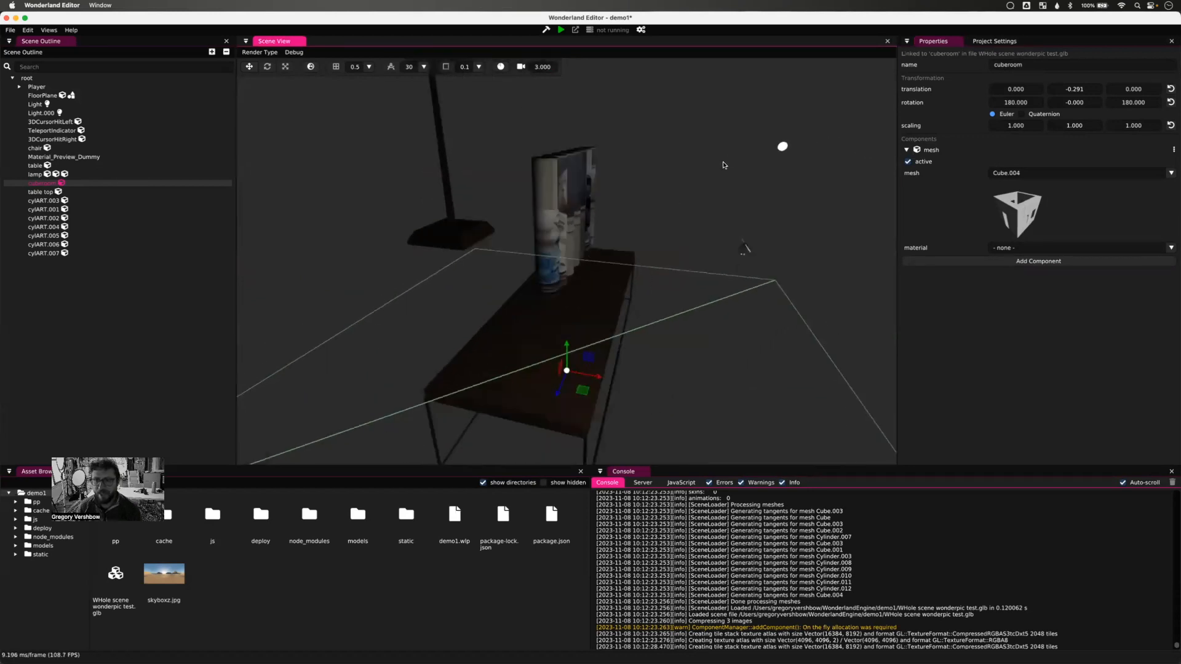
pyautogui.click(781, 148)
pyautogui.scroll(2, 708, 145)
pyautogui.scroll(-15, 708, 151)
pyautogui.scroll(12, 696, 160)
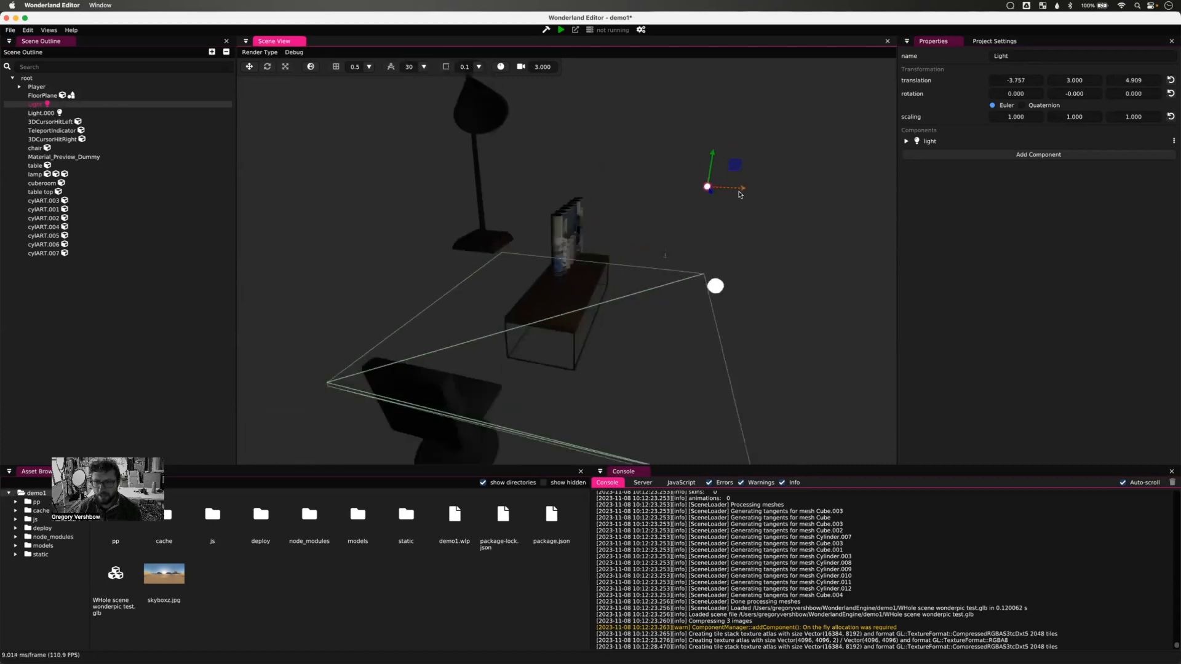
pyautogui.moveTo(740, 191); pyautogui.dragTo(480, 98)
pyautogui.moveTo(480, 97); pyautogui.dragTo(497, 65, button='middle')
pyautogui.moveTo(500, 150); pyautogui.dragTo(501, 132)
pyautogui.moveTo(501, 132); pyautogui.dragTo(515, 193, button='middle')
pyautogui.moveTo(516, 193); pyautogui.dragTo(505, 192)
pyautogui.moveTo(506, 192); pyautogui.dragTo(482, 238, button='middle')
pyautogui.moveTo(529, 240); pyautogui.dragTo(530, 245)
pyautogui.moveTo(529, 244); pyautogui.dragTo(652, 254, button='middle')
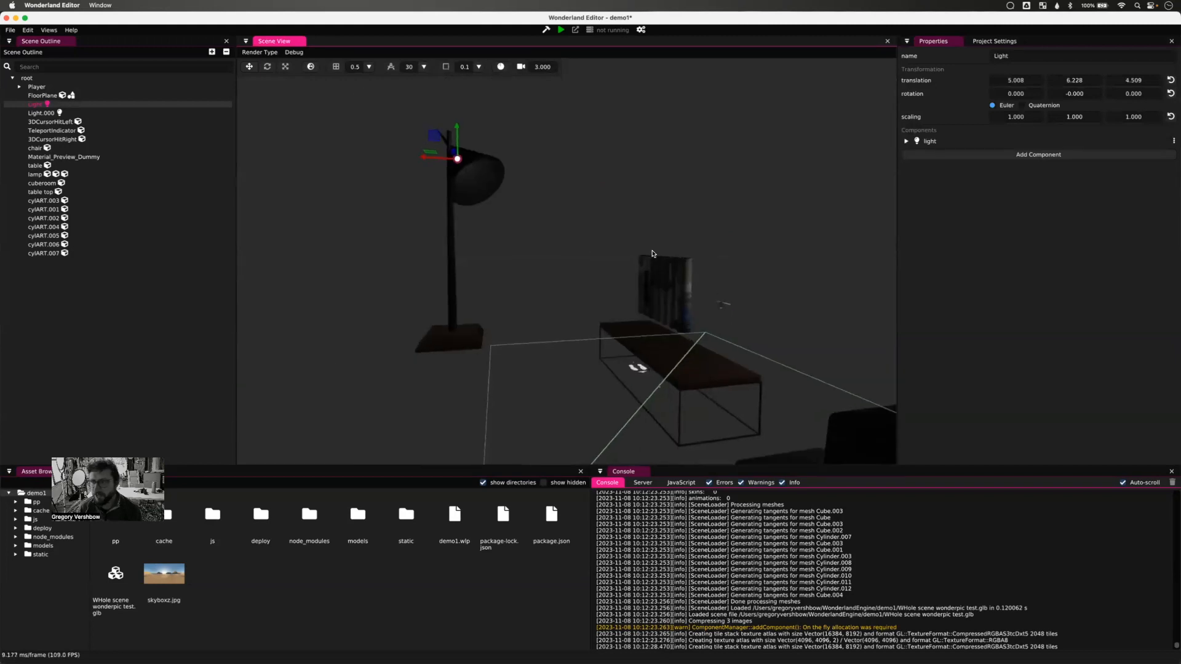
# - Change the type of Light's light component to spot
pyautogui.click(906, 141)
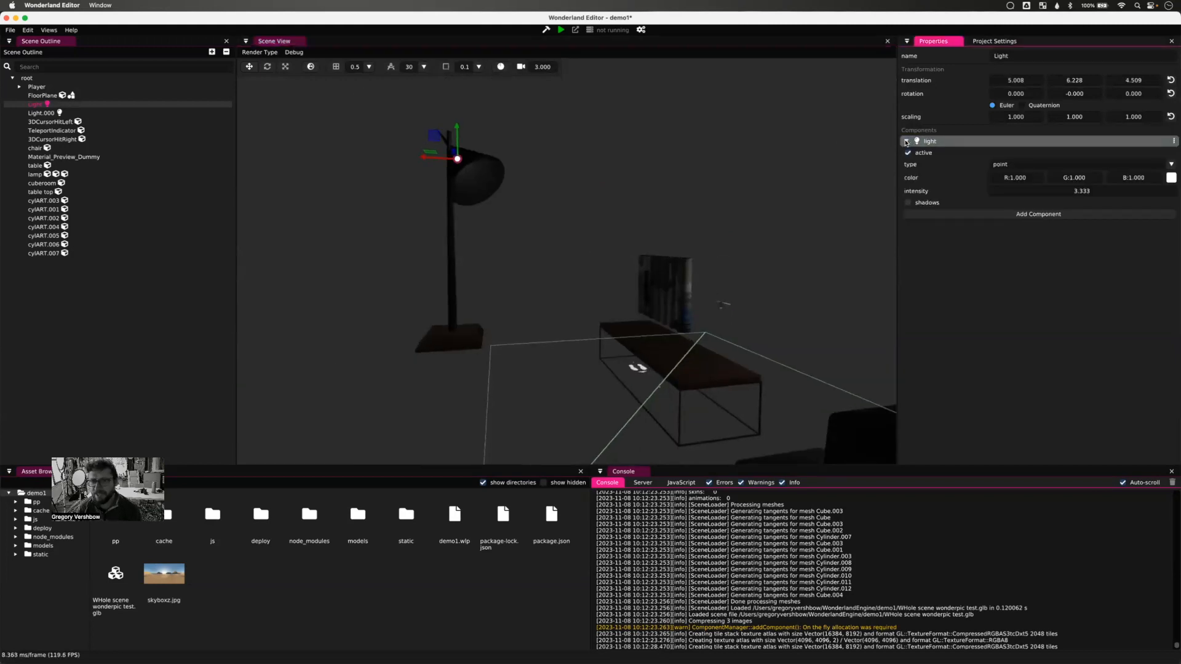
pyautogui.click(1029, 165)
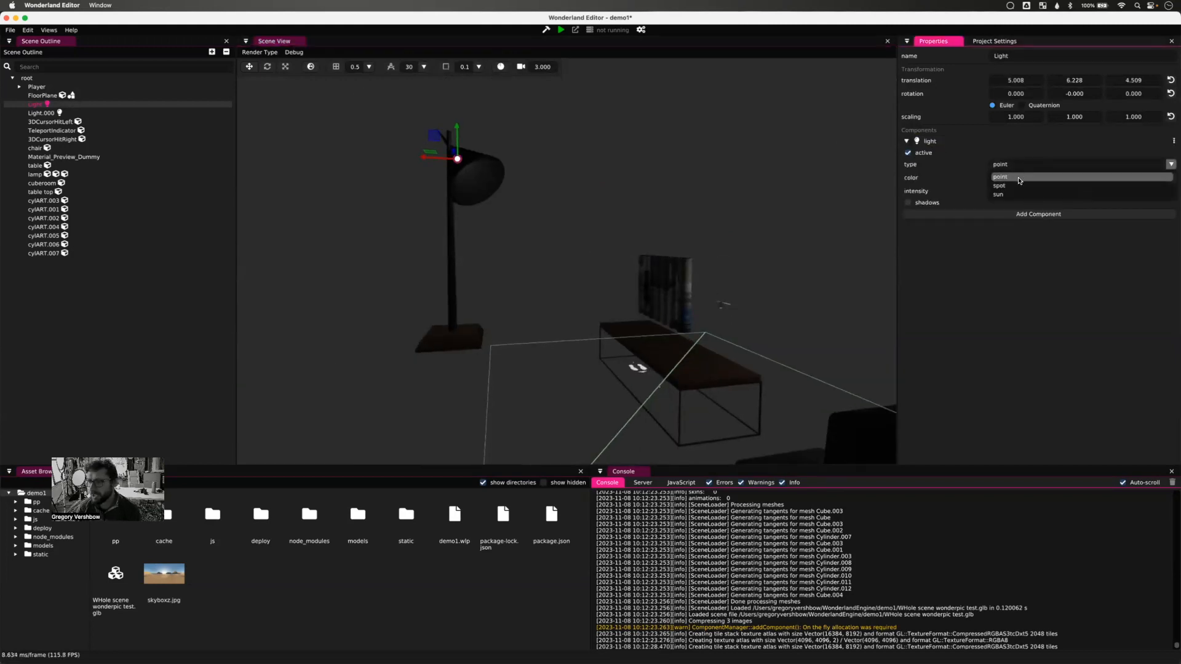
pyautogui.click(1016, 185)
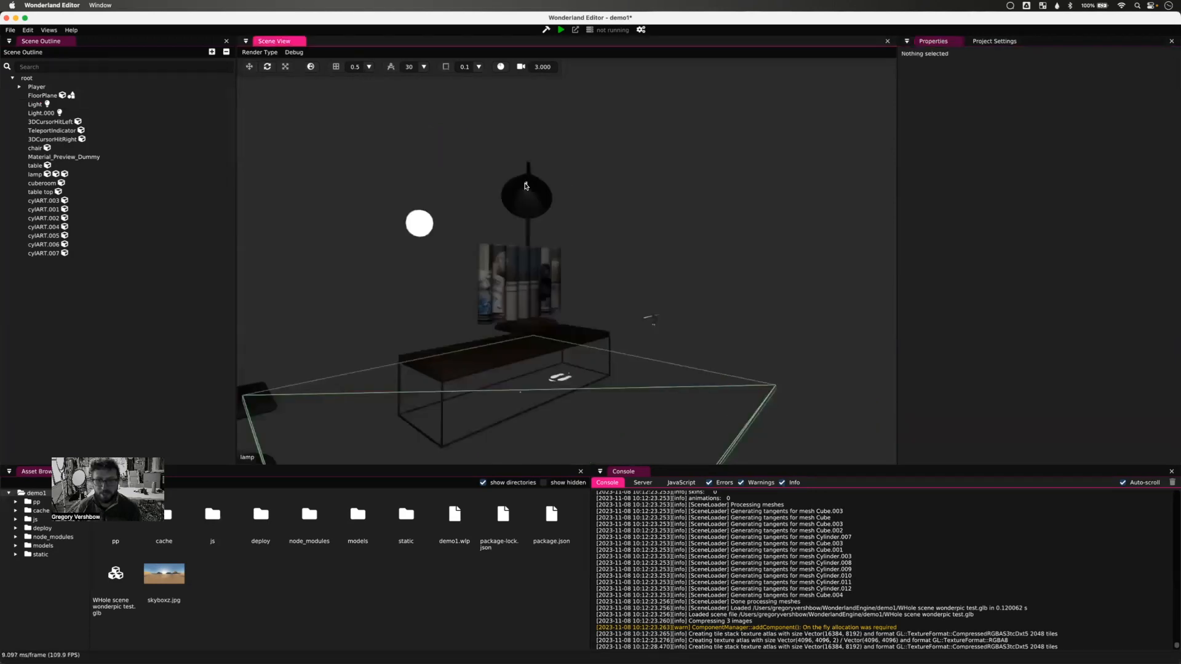
# - Set rotation snapping to 15 degrees and rotate the spot Light to about 45 degrees on both X and Y
pyautogui.click(527, 188)
pyautogui.press('w')
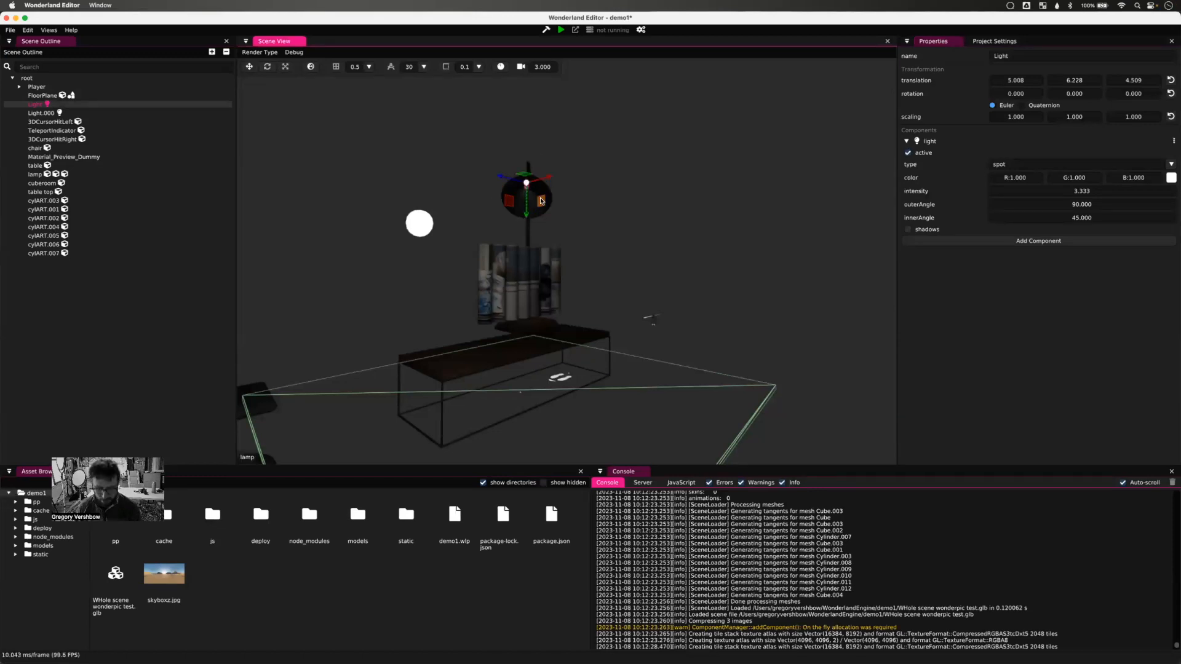
pyautogui.click(267, 66)
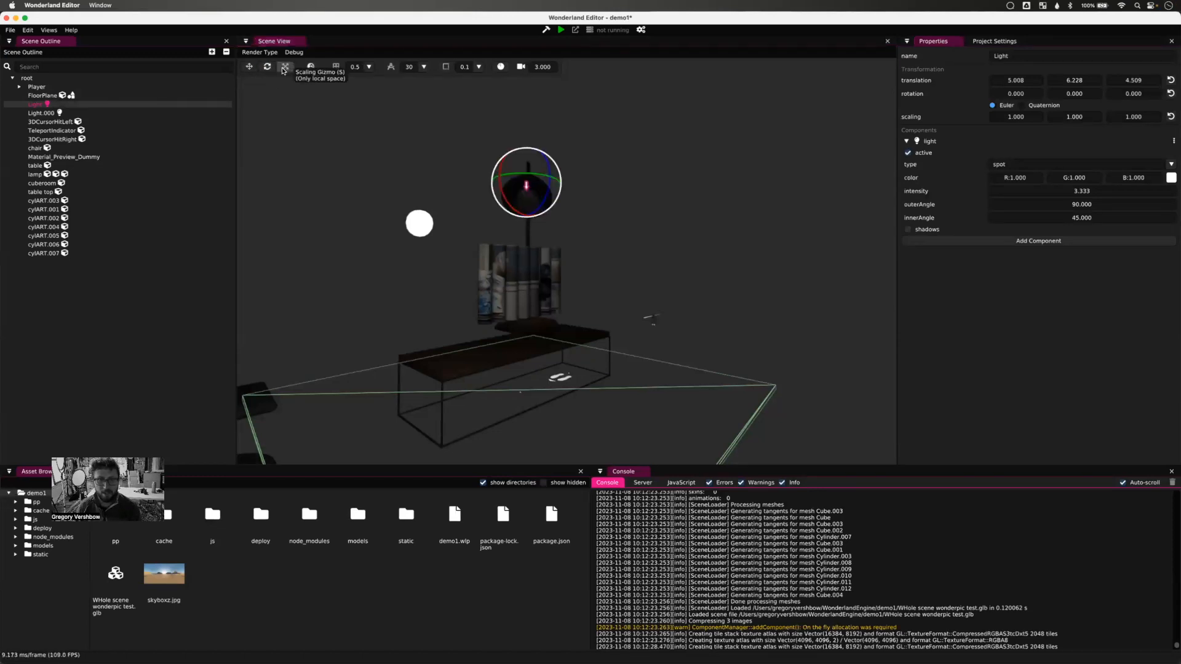
pyautogui.click(423, 67)
pyautogui.click(409, 108)
pyautogui.moveTo(583, 153); pyautogui.dragTo(540, 184, button='middle')
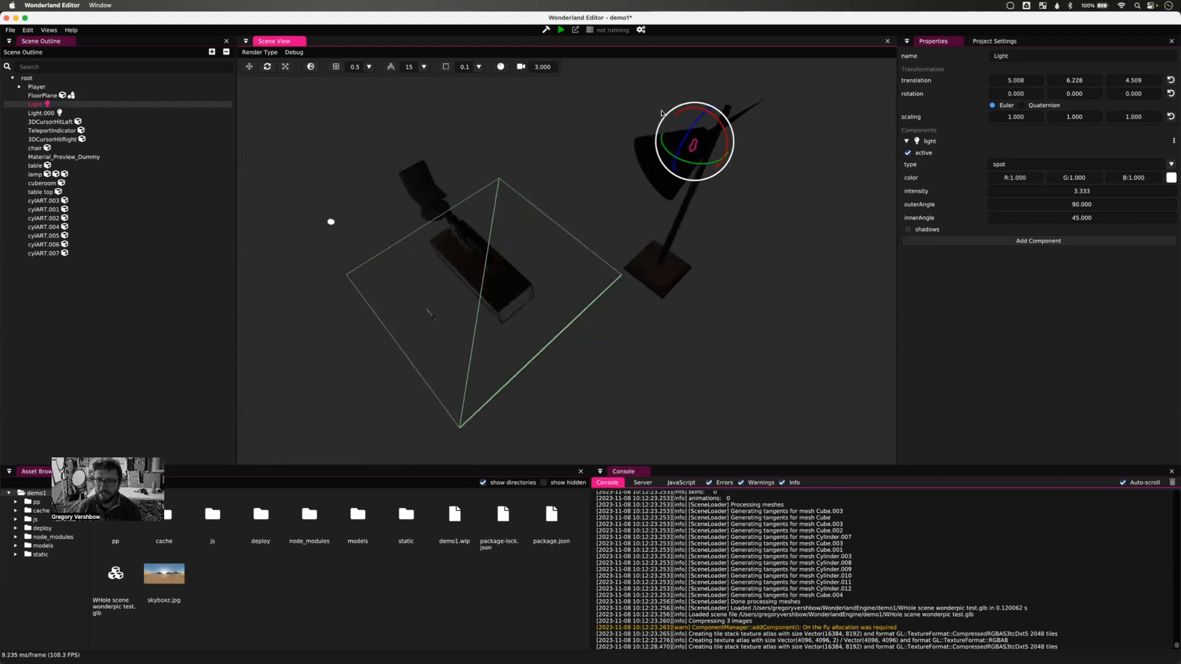
pyautogui.moveTo(718, 120); pyautogui.dragTo(687, 112, button='middle')
pyautogui.moveTo(686, 112); pyautogui.dragTo(688, 153)
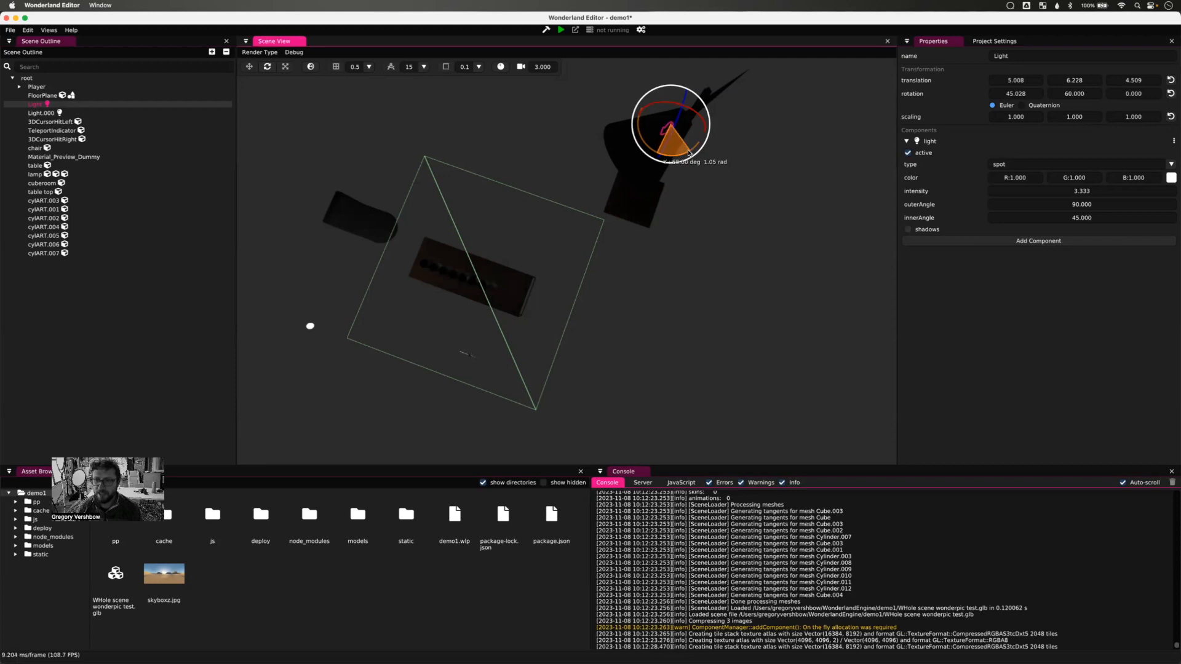
pyautogui.moveTo(686, 154); pyautogui.dragTo(682, 152)
pyautogui.moveTo(672, 273); pyautogui.dragTo(596, 260, button='middle')
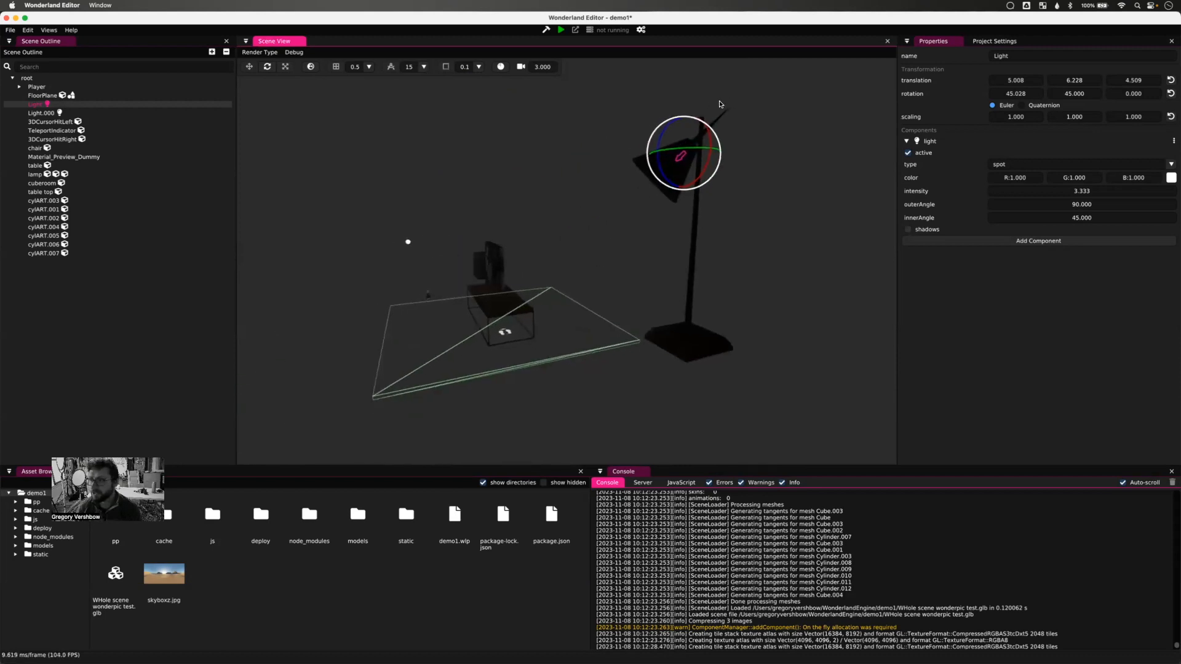
# - Set the spot light's intensity to 100 and its outer angle to about 113.2
pyautogui.doubleClick(1065, 192)
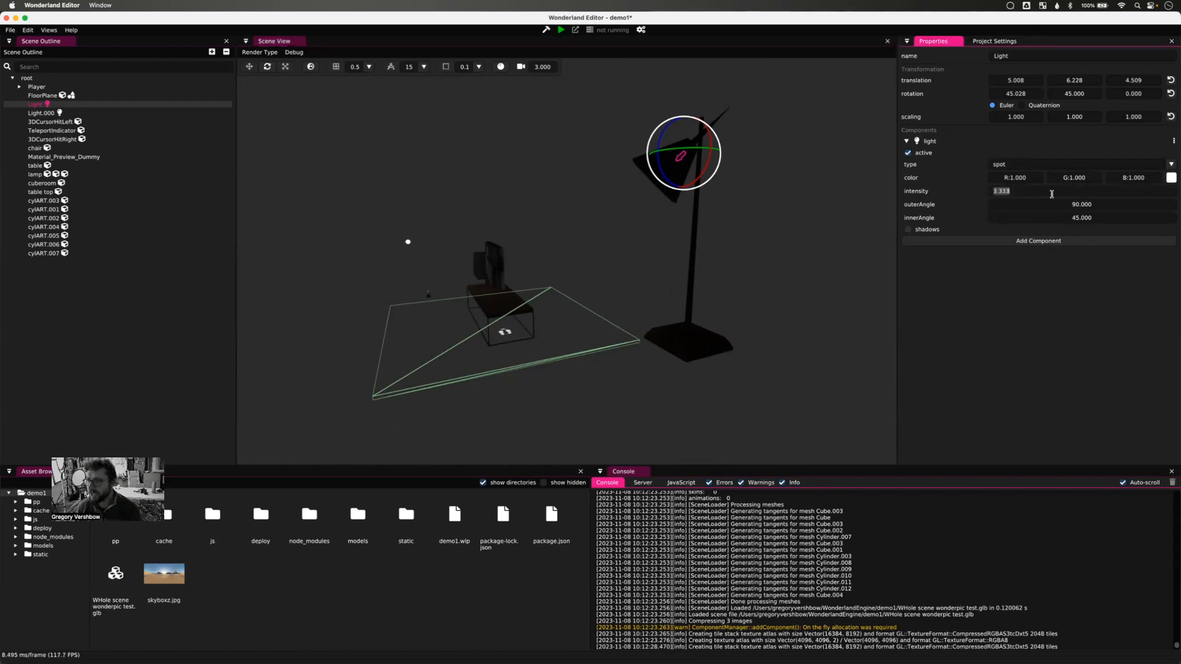
pyautogui.write('1')
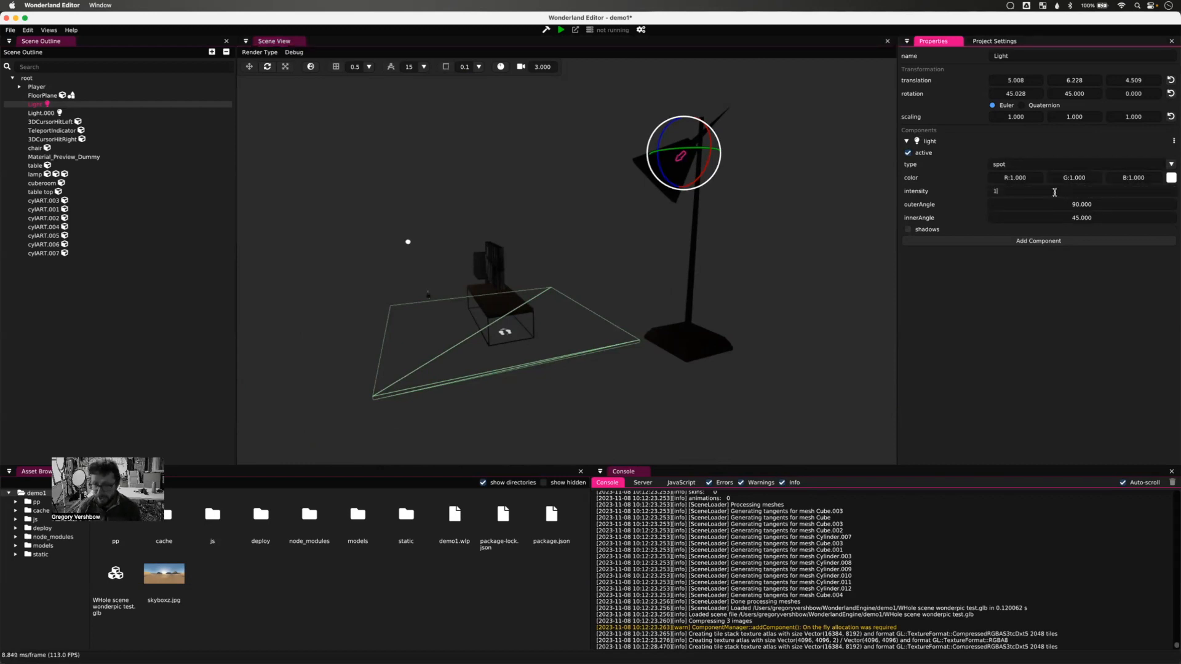
pyautogui.write('00')
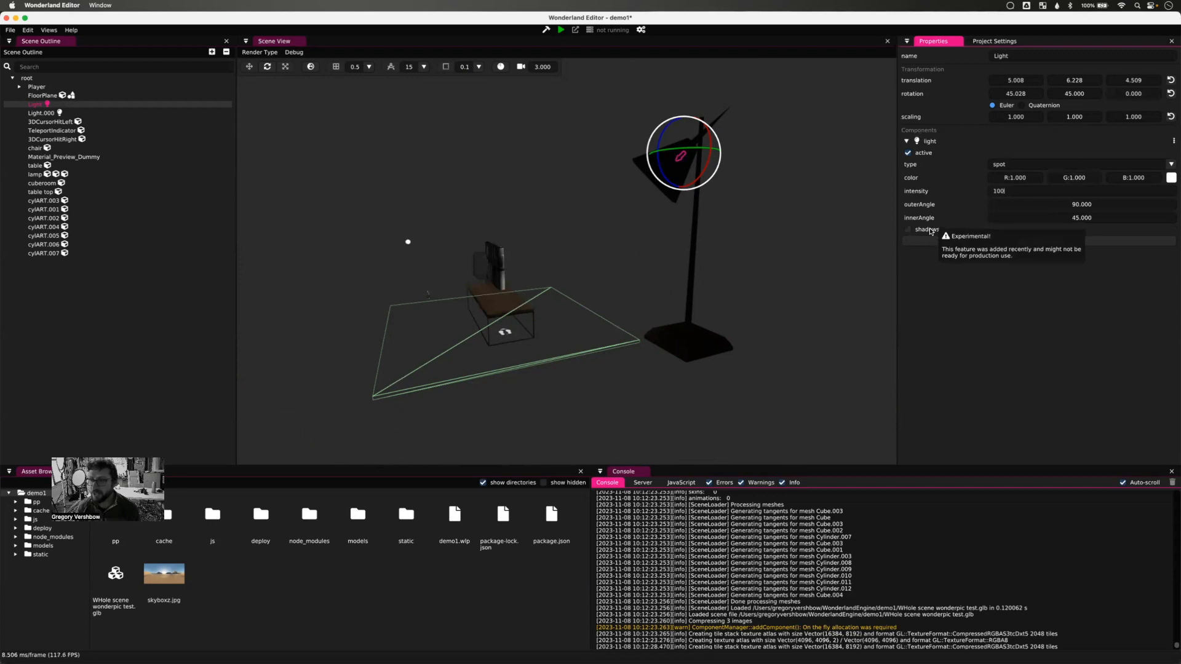
pyautogui.moveTo(854, 212); pyautogui.dragTo(789, 255, button='middle')
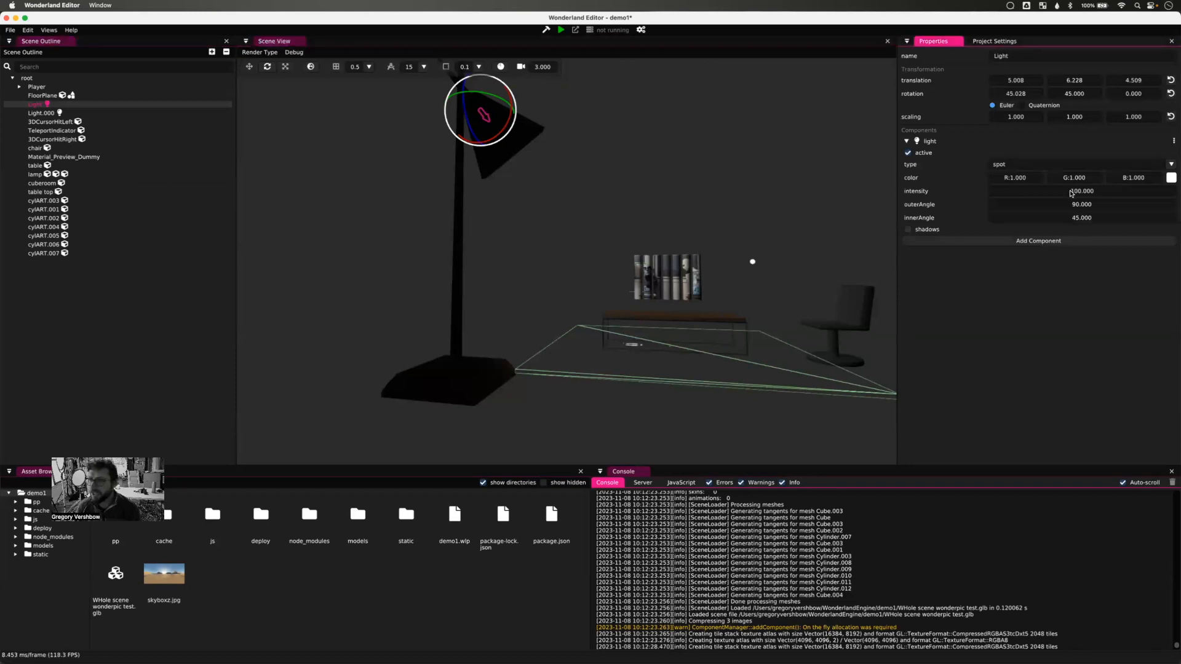
pyautogui.moveTo(1061, 204); pyautogui.dragTo(1166, 210)
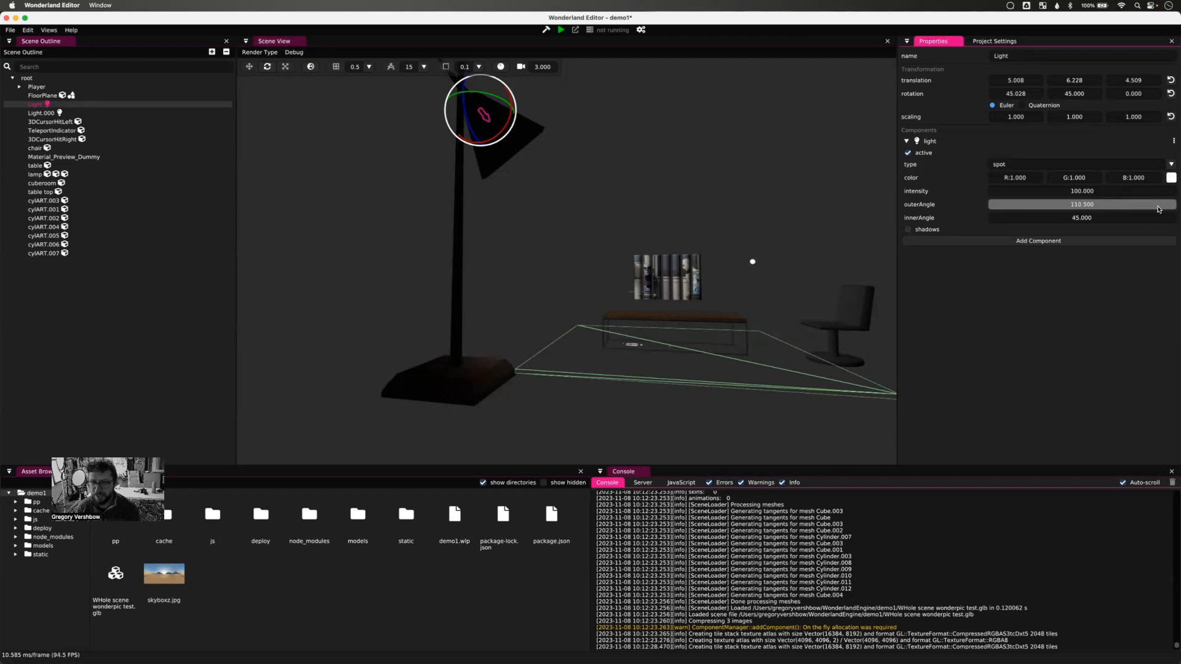
pyautogui.moveTo(1170, 209); pyautogui.dragTo(1171, 208)
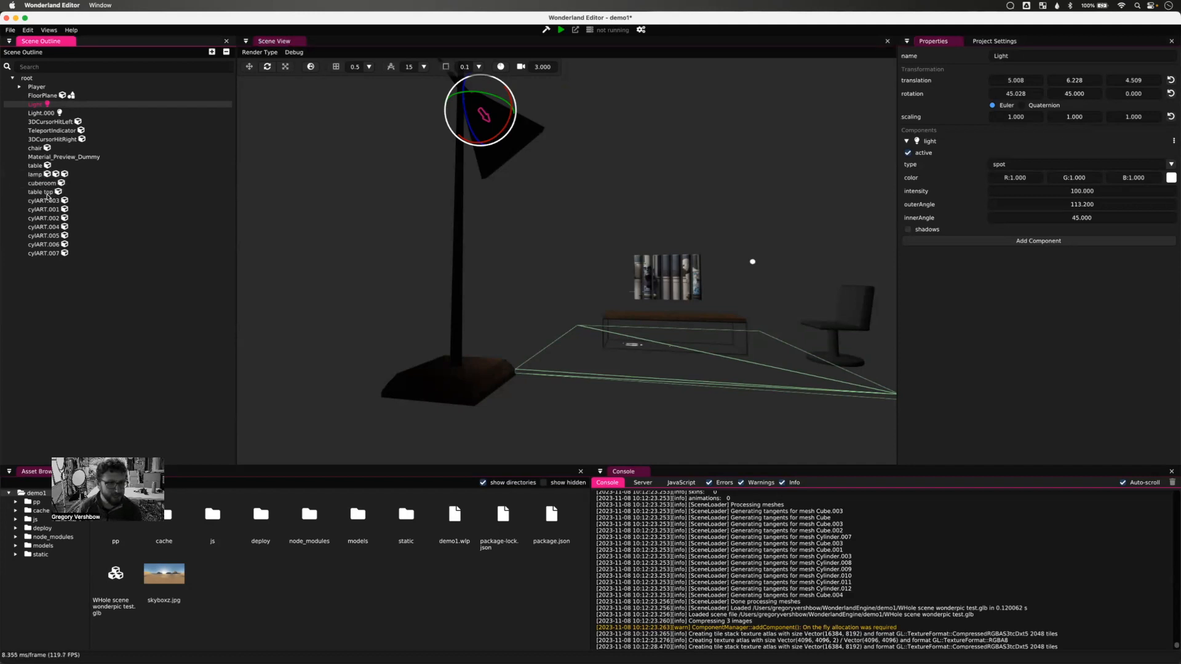
# - Assign Material.003 to the cuberoom's mesh component
pyautogui.click(43, 183)
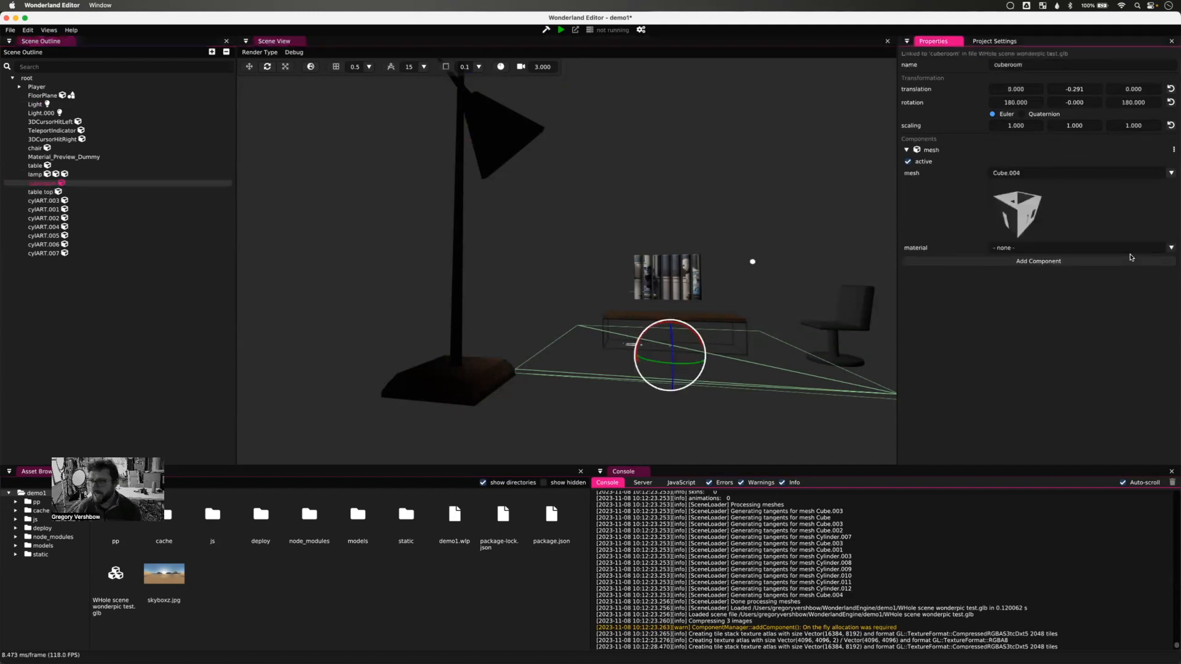
pyautogui.click(1168, 248)
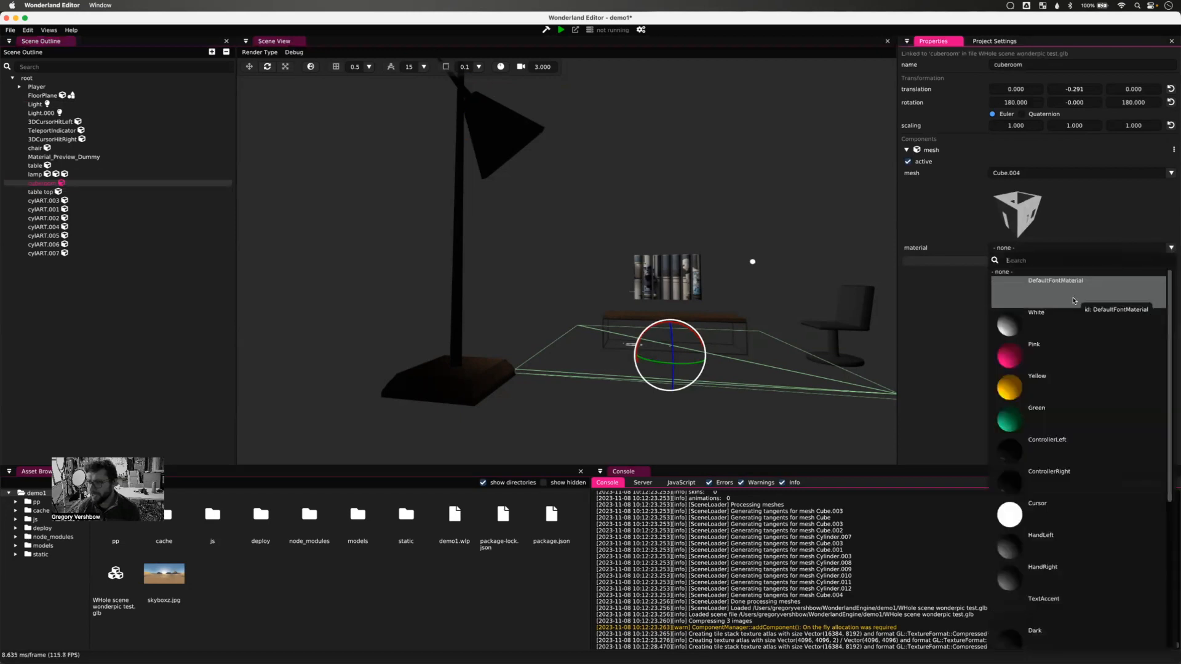
pyautogui.scroll(-2, 1072, 443)
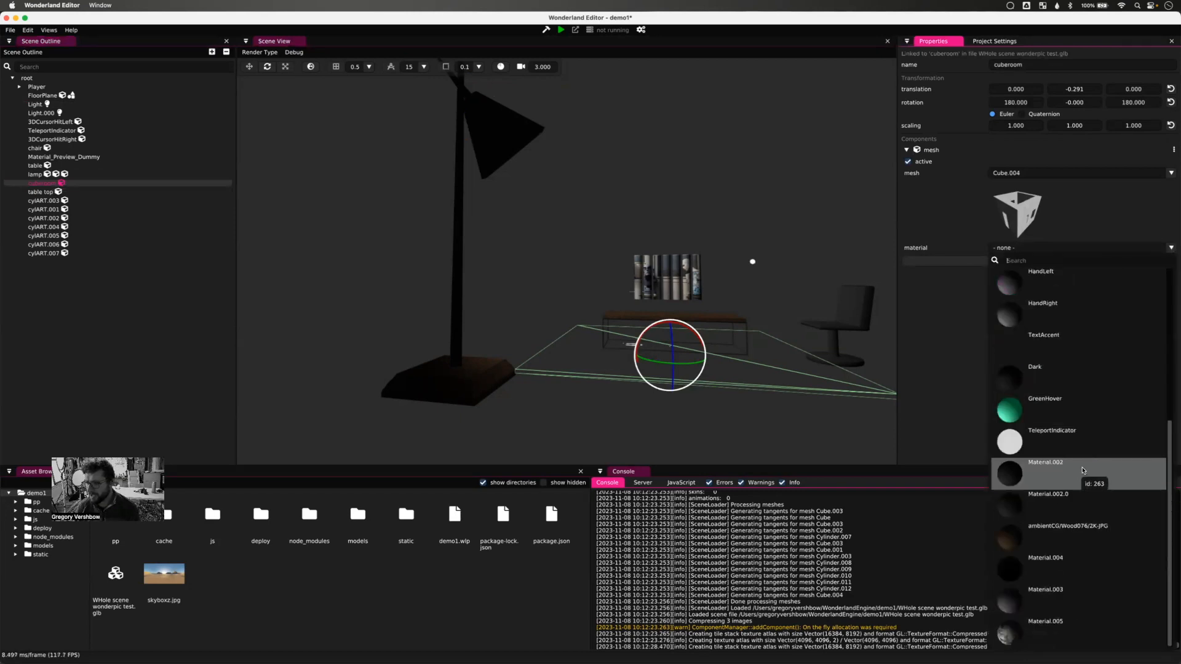
pyautogui.click(1074, 606)
# - Raise Light.000 to a height of about 12.43 and shift it to about Z -7.46
pyautogui.moveTo(668, 262)
pyautogui.mouseDown(button='middle')
pyautogui.moveTo(632, 281)
pyautogui.moveTo(684, 267)
pyautogui.mouseUp(button='middle')
pyautogui.click(821, 260)
pyautogui.scroll(-5, 821, 260)
pyautogui.scroll(7, 821, 261)
pyautogui.scroll(-3, 821, 259)
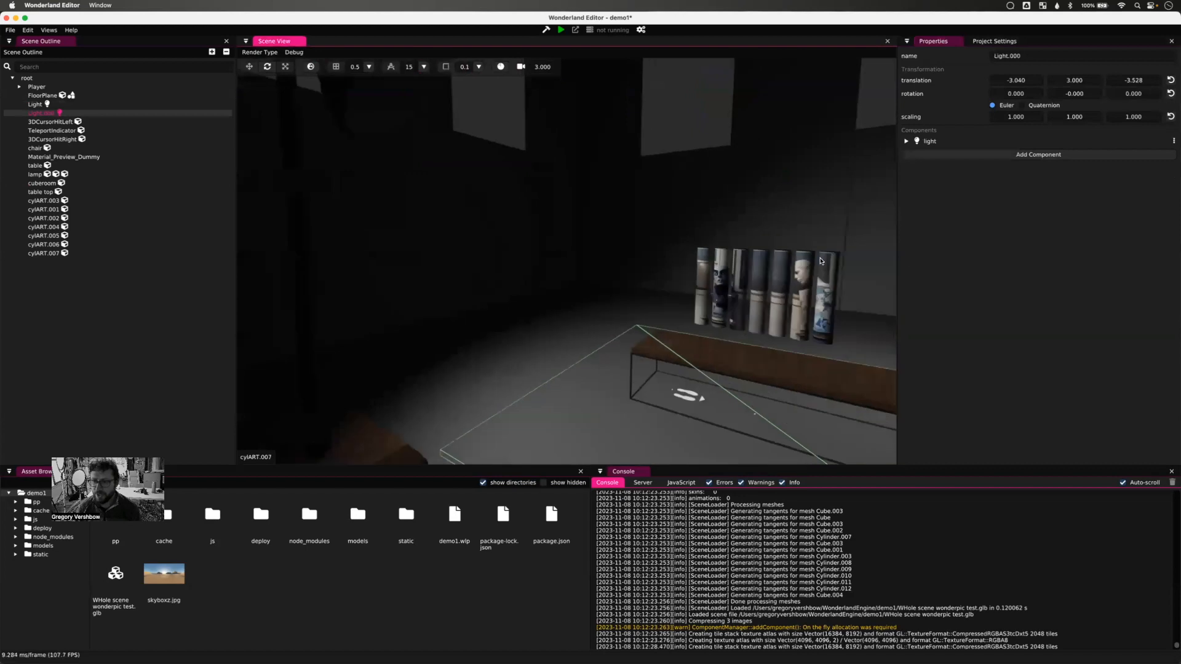
pyautogui.scroll(-3, 821, 261)
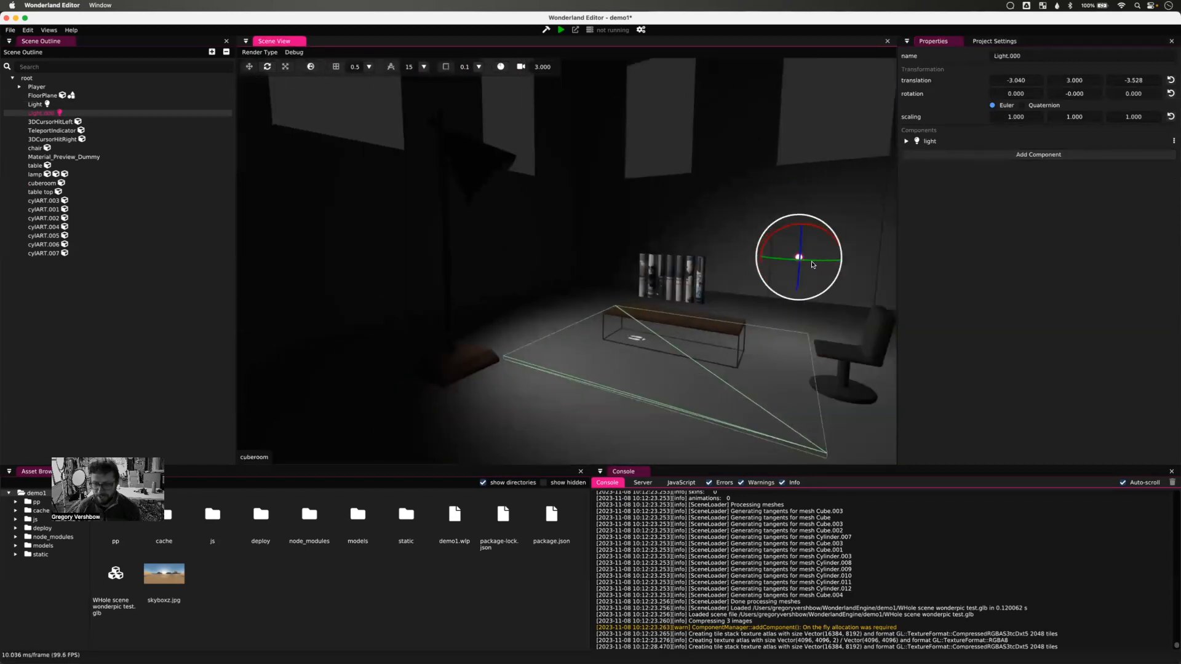
pyautogui.press('w')
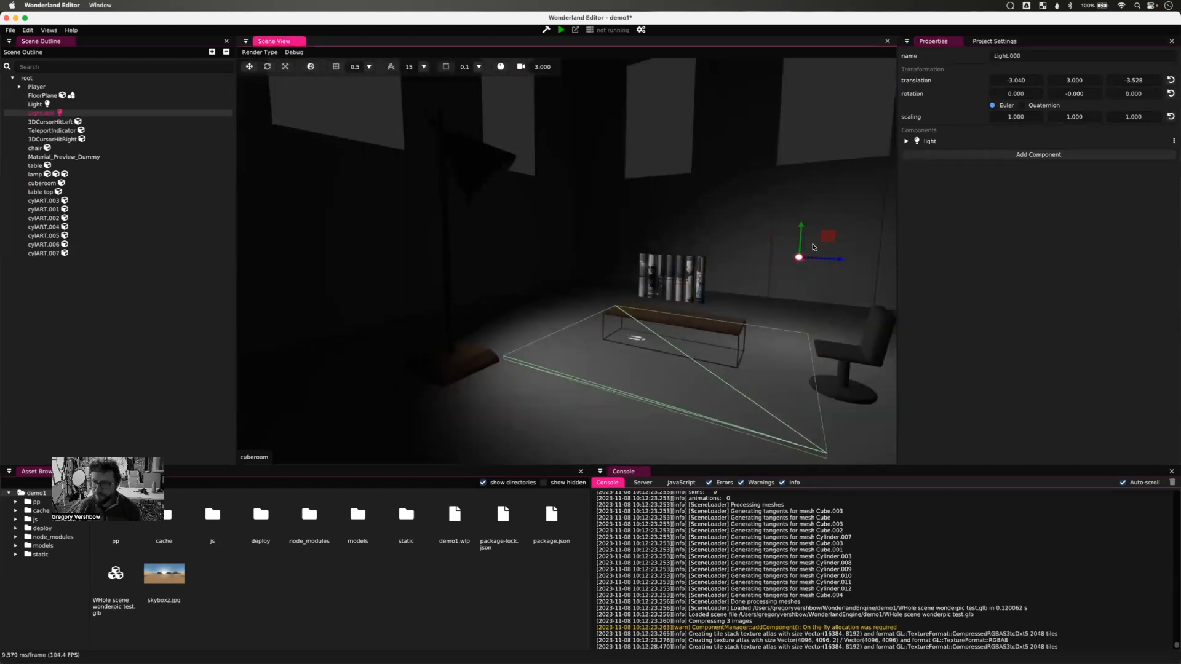
pyautogui.moveTo(803, 243); pyautogui.dragTo(901, 124)
pyautogui.moveTo(824, 141); pyautogui.dragTo(699, 255, button='middle')
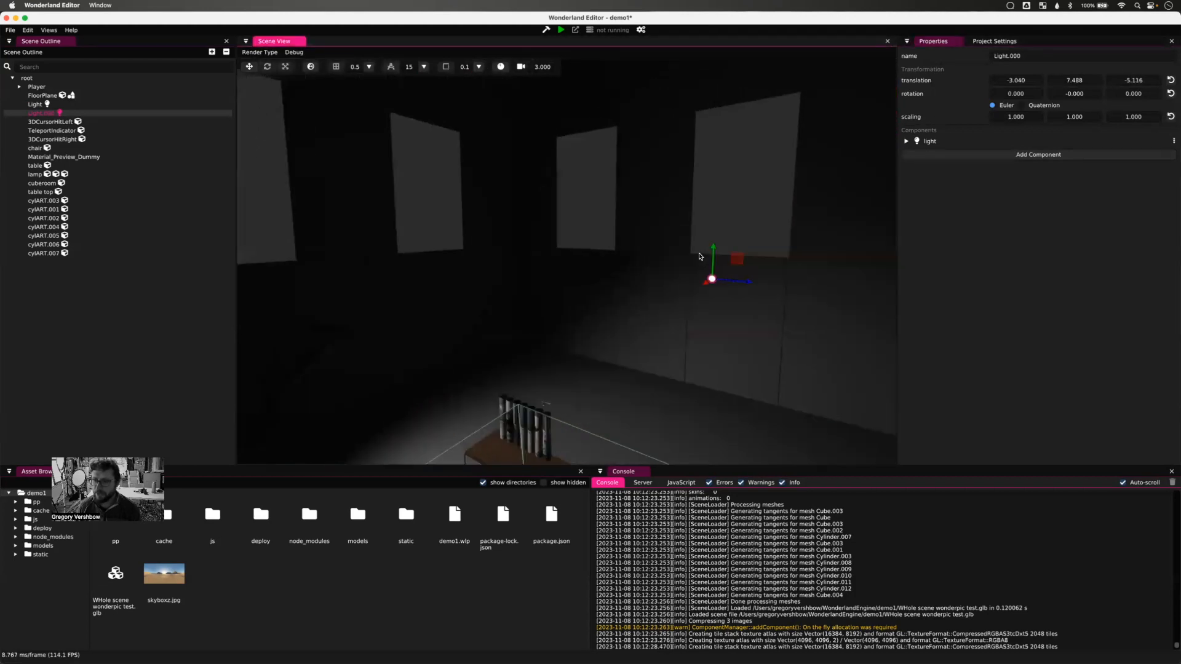
pyautogui.moveTo(753, 282); pyautogui.dragTo(817, 100)
# - Examine the room from outside and above, and move Light.000 along X to about -5.89
pyautogui.scroll(-5, 818, 141)
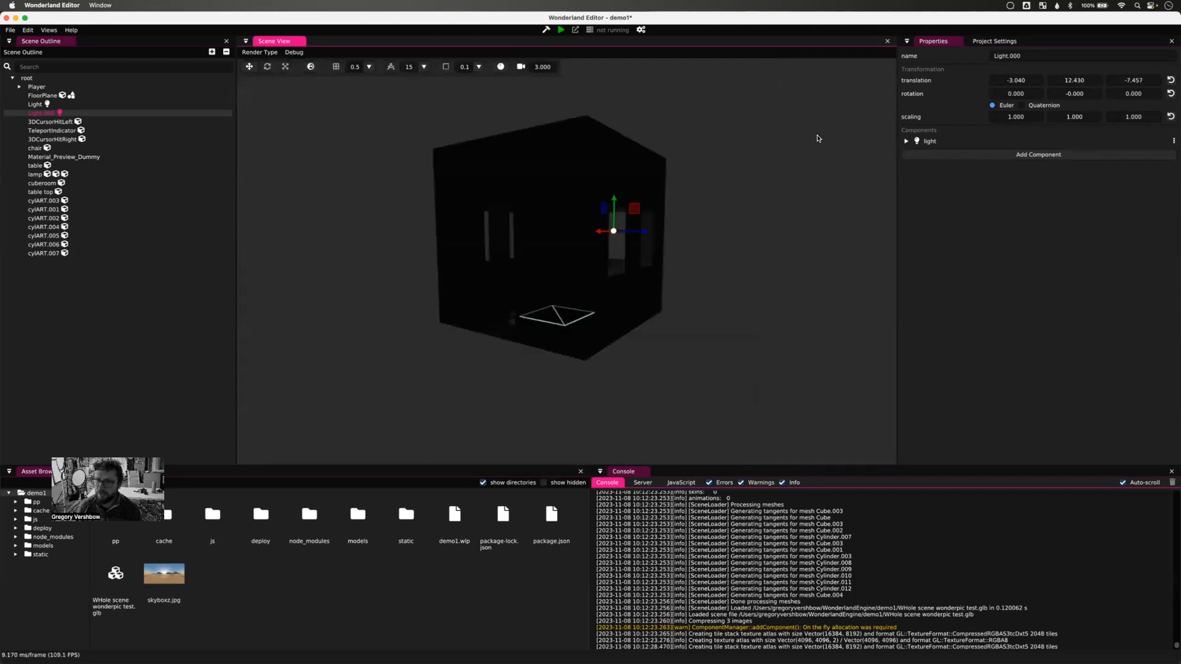
pyautogui.scroll(5, 818, 143)
pyautogui.scroll(-1, 817, 143)
pyautogui.scroll(-4, 787, 180)
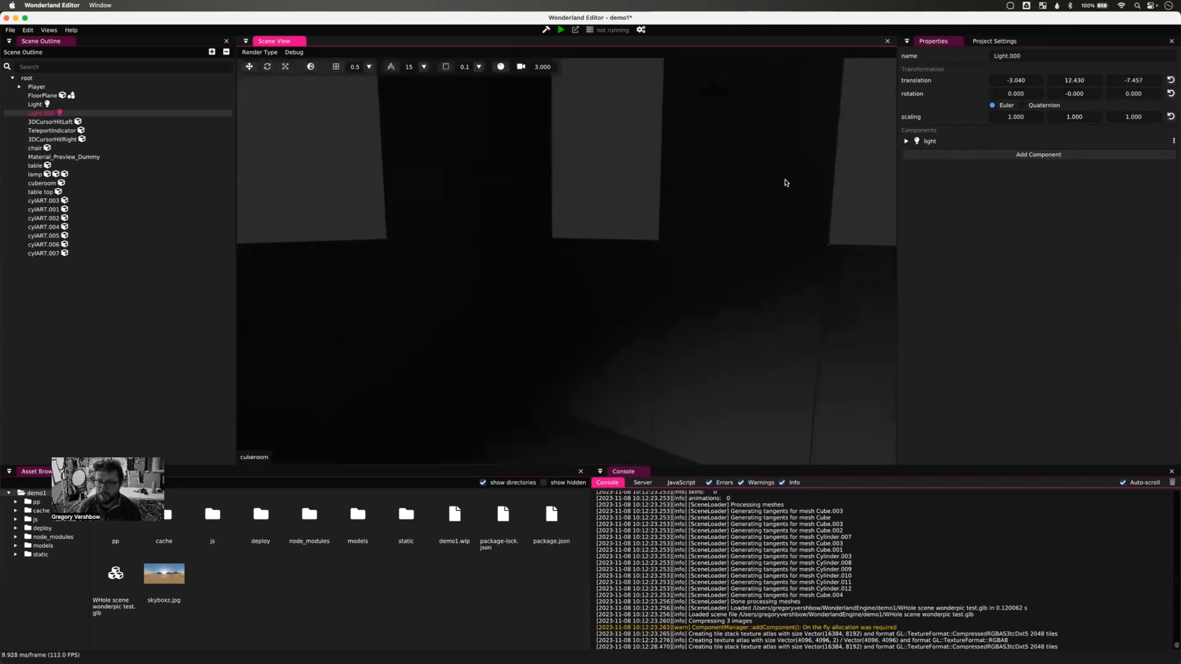
pyautogui.scroll(-4, 769, 184)
pyautogui.moveTo(657, 189); pyautogui.dragTo(659, 266, button='middle')
pyautogui.scroll(5, 620, 260)
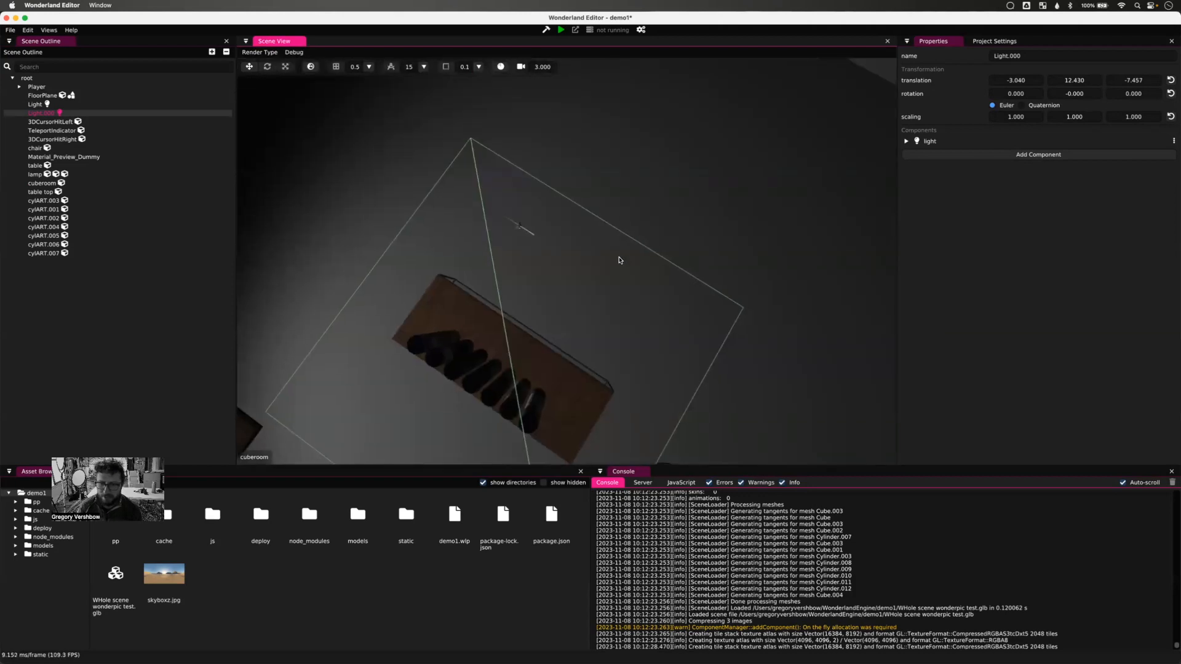
pyautogui.scroll(-6, 619, 260)
pyautogui.scroll(-1, 663, 325)
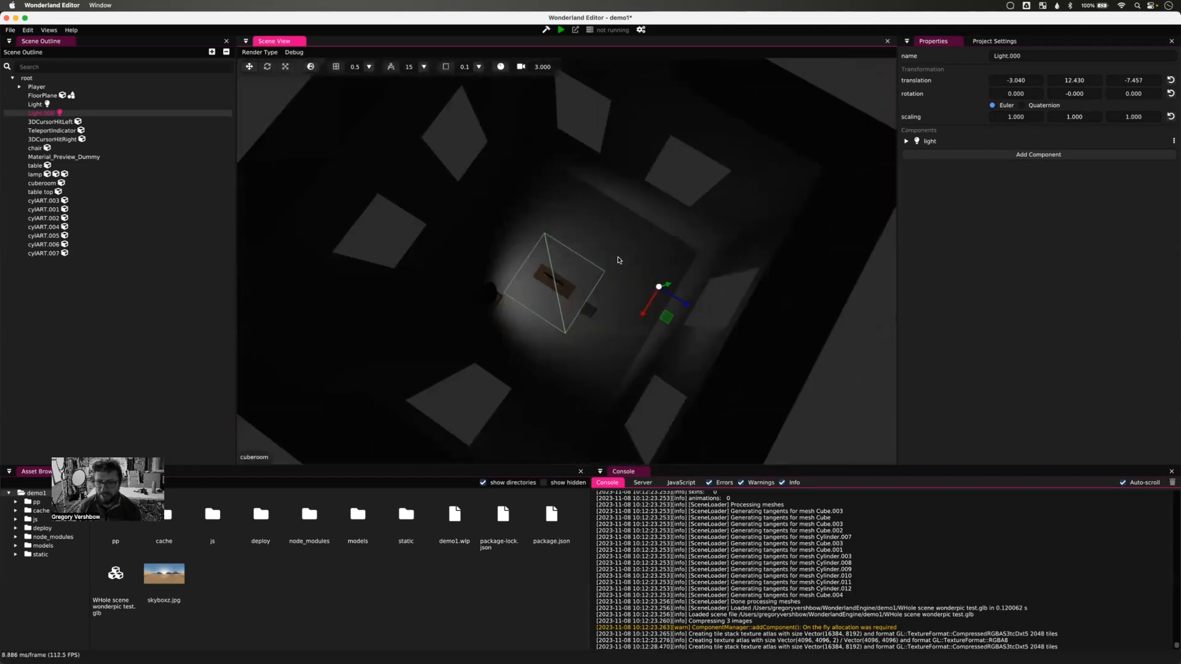
pyautogui.moveTo(645, 318); pyautogui.dragTo(666, 285)
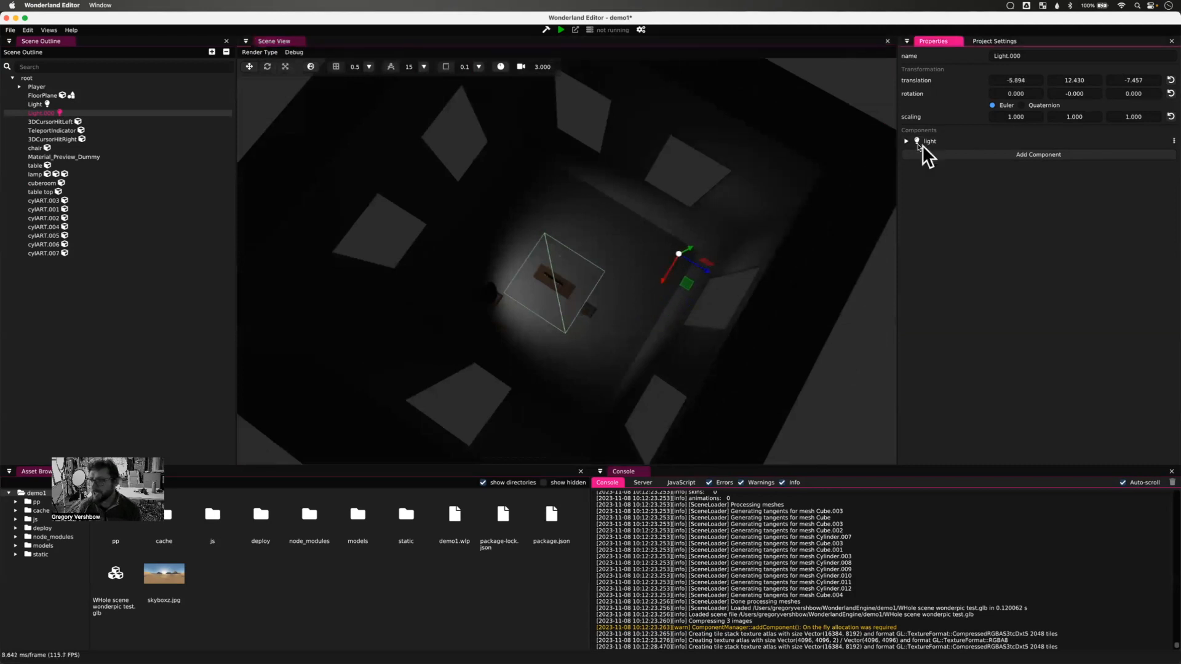
# - Raise the intensity of Light.000's point light to about 9.93
pyautogui.click(906, 141)
pyautogui.moveTo(1074, 195); pyautogui.dragTo(1156, 192)
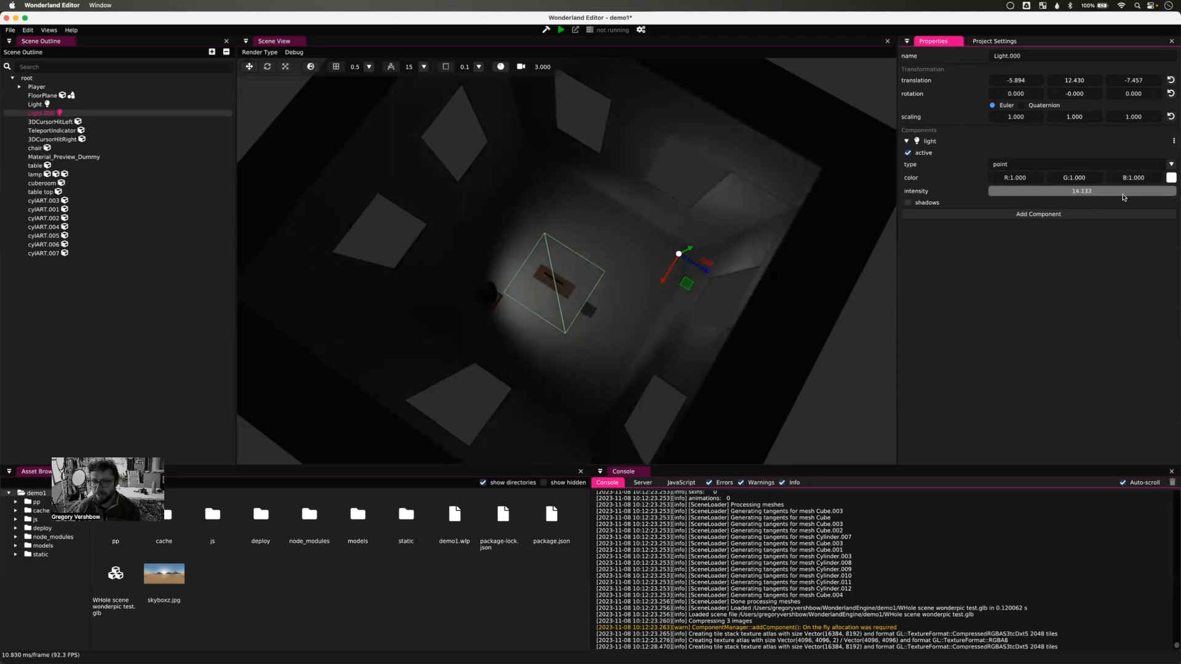
pyautogui.moveTo(1130, 197); pyautogui.dragTo(1105, 199)
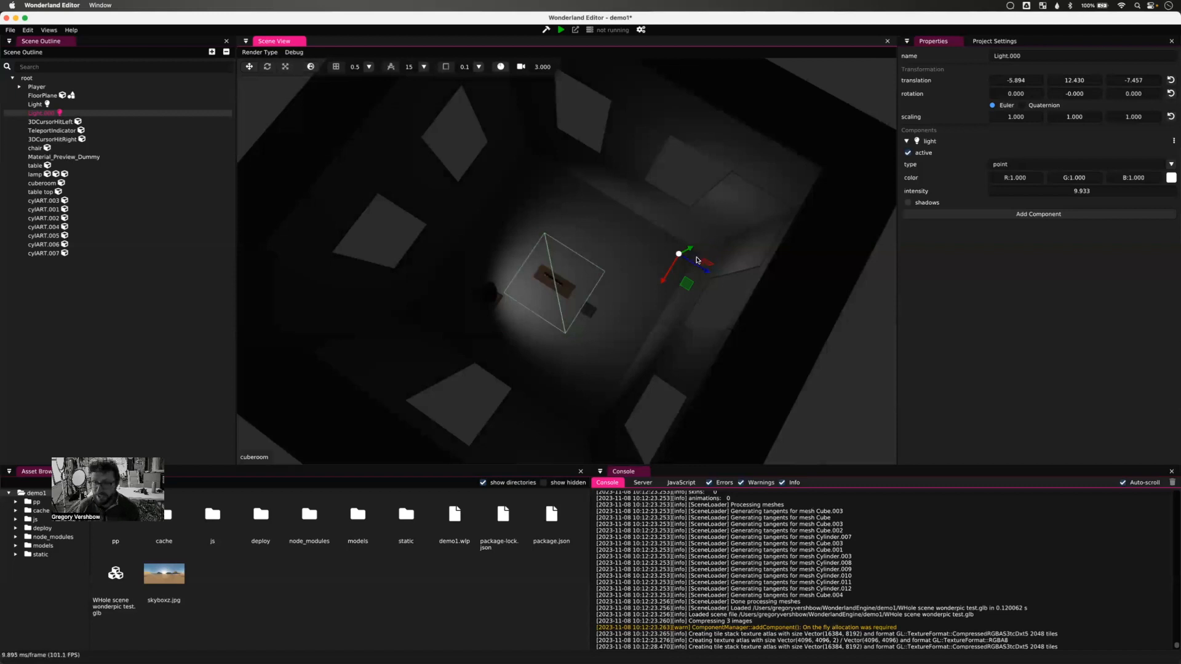
# - Move Light.000 to about Z 5.42, then duplicate it and place the copy at about Z -7.42
pyautogui.moveTo(701, 269); pyautogui.dragTo(643, 297)
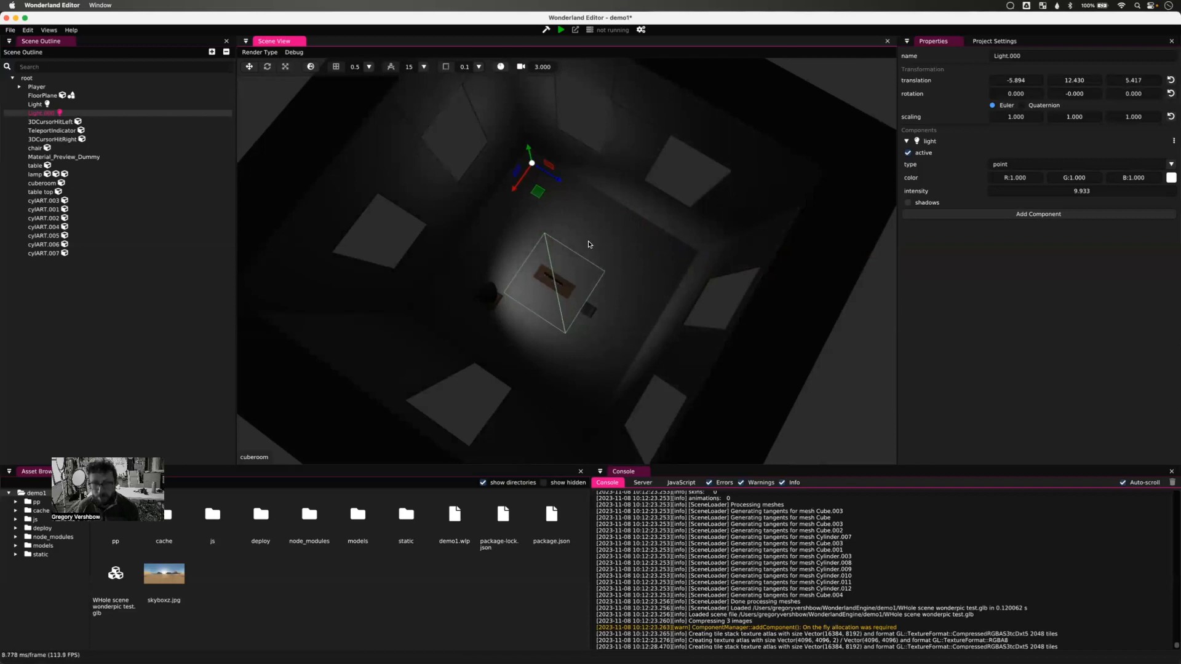
pyautogui.hotkey('ctrl', 'd')
pyautogui.moveTo(554, 179); pyautogui.dragTo(699, 277)
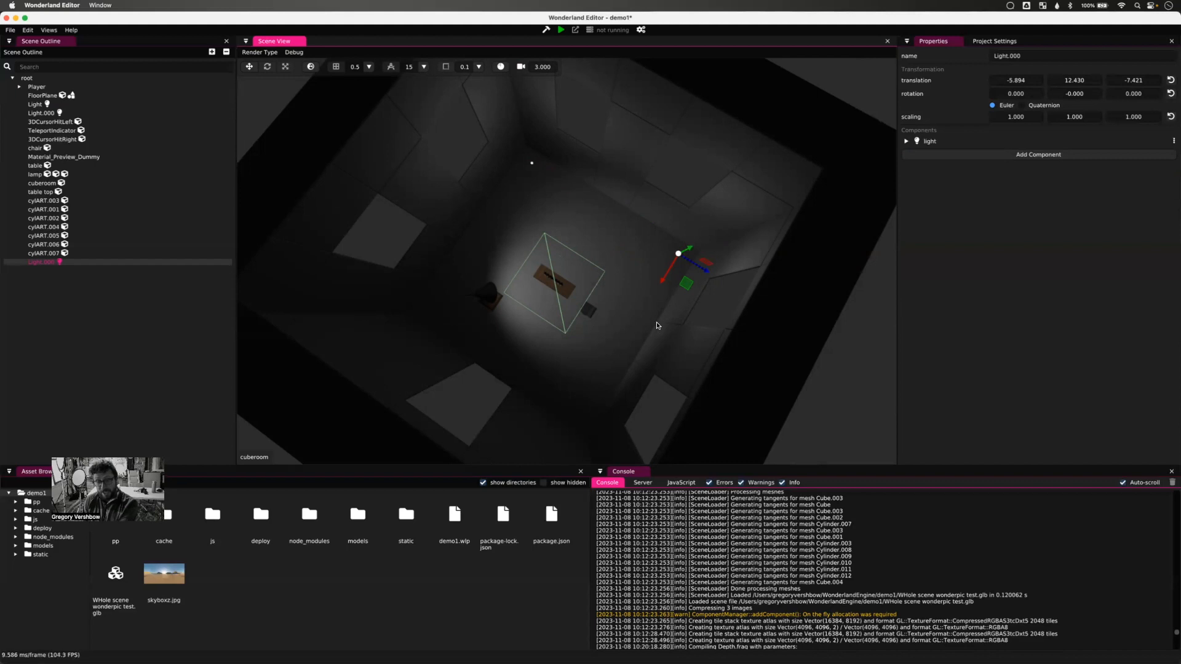
# - Tint the point light at about Z -7.42 a soft red, #F78D8D
pyautogui.click(906, 141)
pyautogui.click(1171, 178)
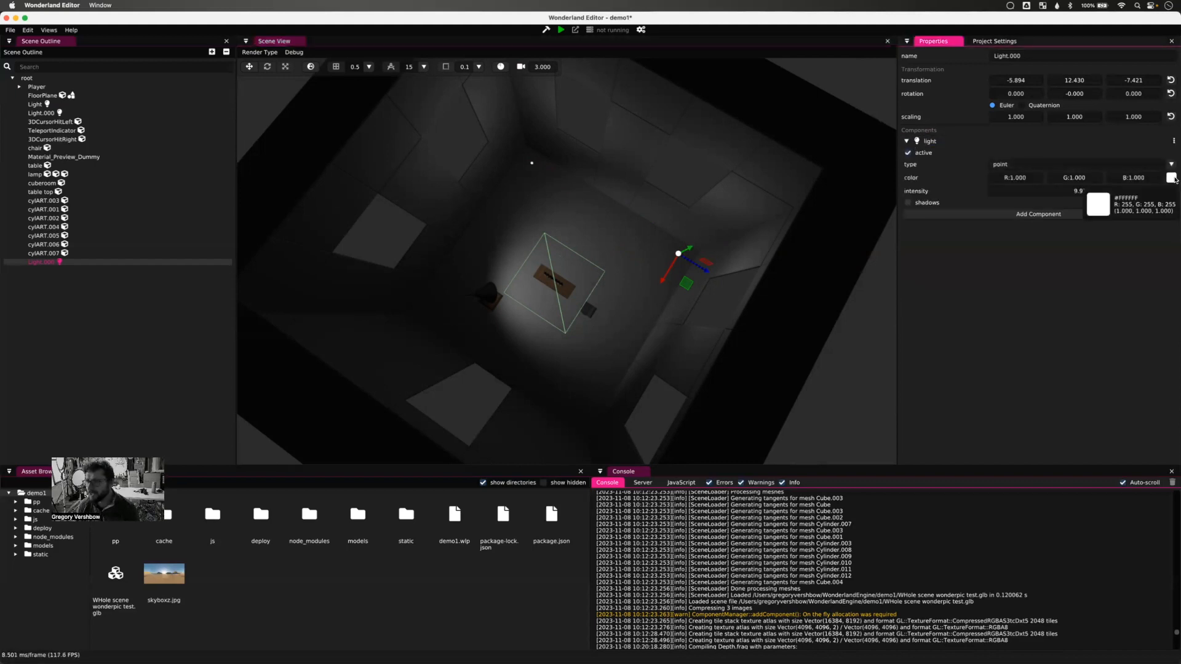
pyautogui.moveTo(1041, 205); pyautogui.dragTo(1056, 195)
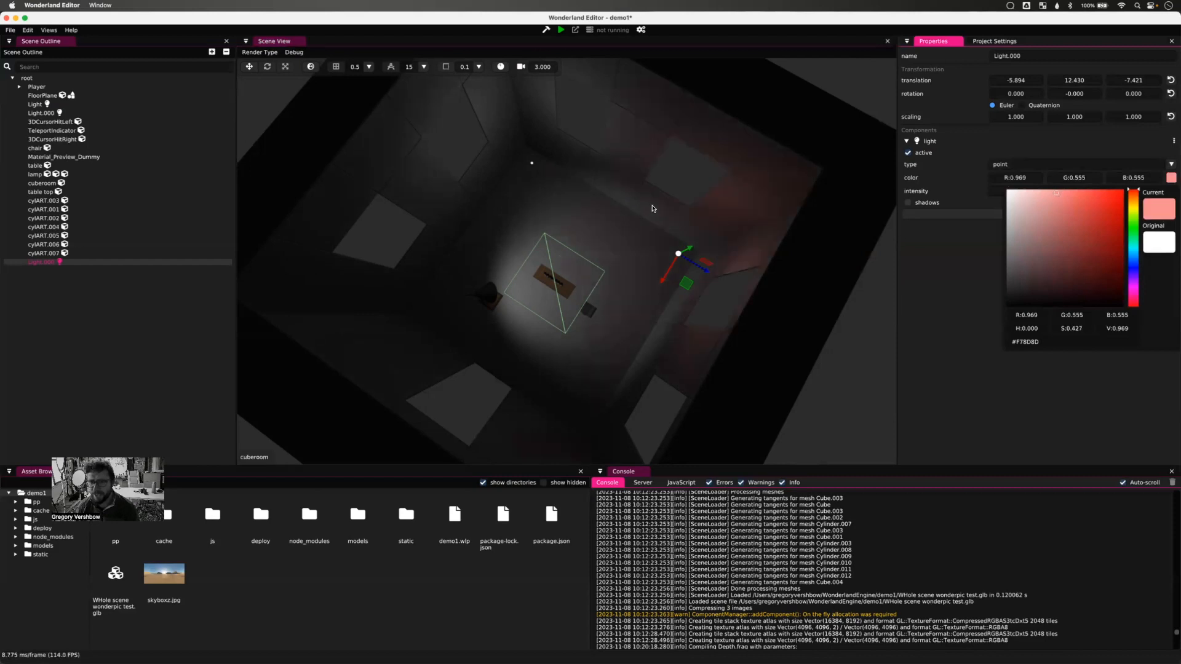
# - Tint the point light at about Z 5.42 a light cyan, #77F4FC
pyautogui.click(534, 165)
pyautogui.click(533, 165)
pyautogui.click(532, 164)
pyautogui.click(1170, 178)
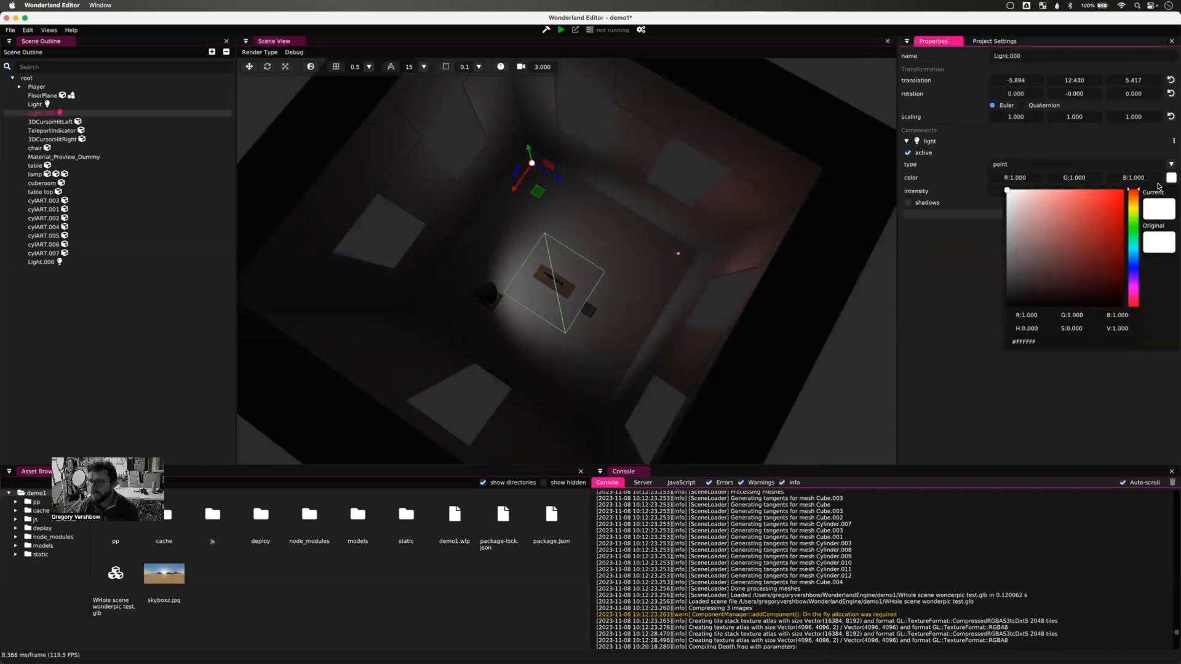
pyautogui.click(1135, 250)
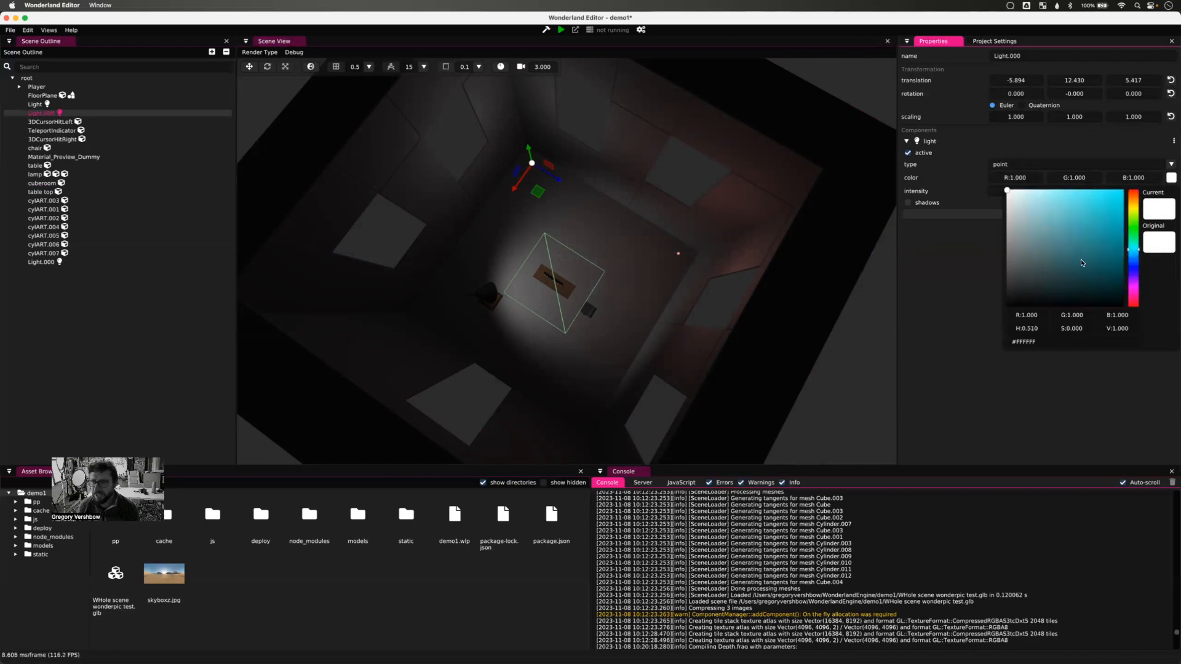
pyautogui.click(1074, 200)
pyautogui.moveTo(1072, 196); pyautogui.dragTo(1068, 192)
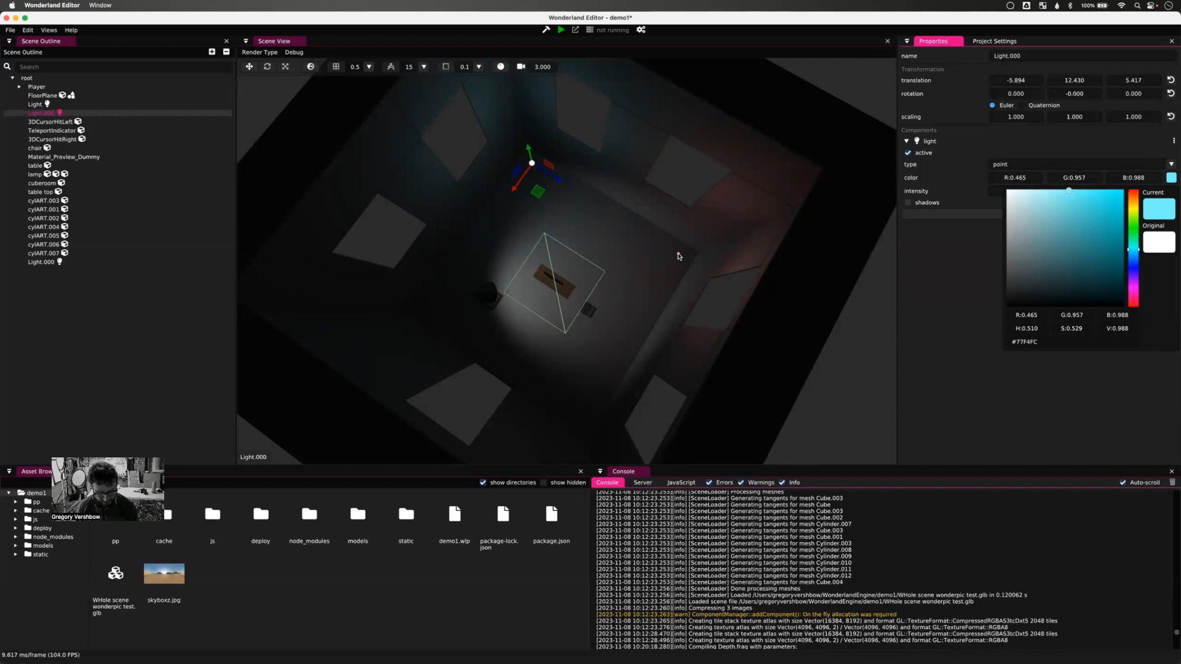
# - Duplicate the red and cyan lights together and place the pair on the opposite side of the room, rotated 180 degrees about the vertical axis
pyautogui.keyDown('shift'); pyautogui.click(679, 255); pyautogui.keyUp('shift')
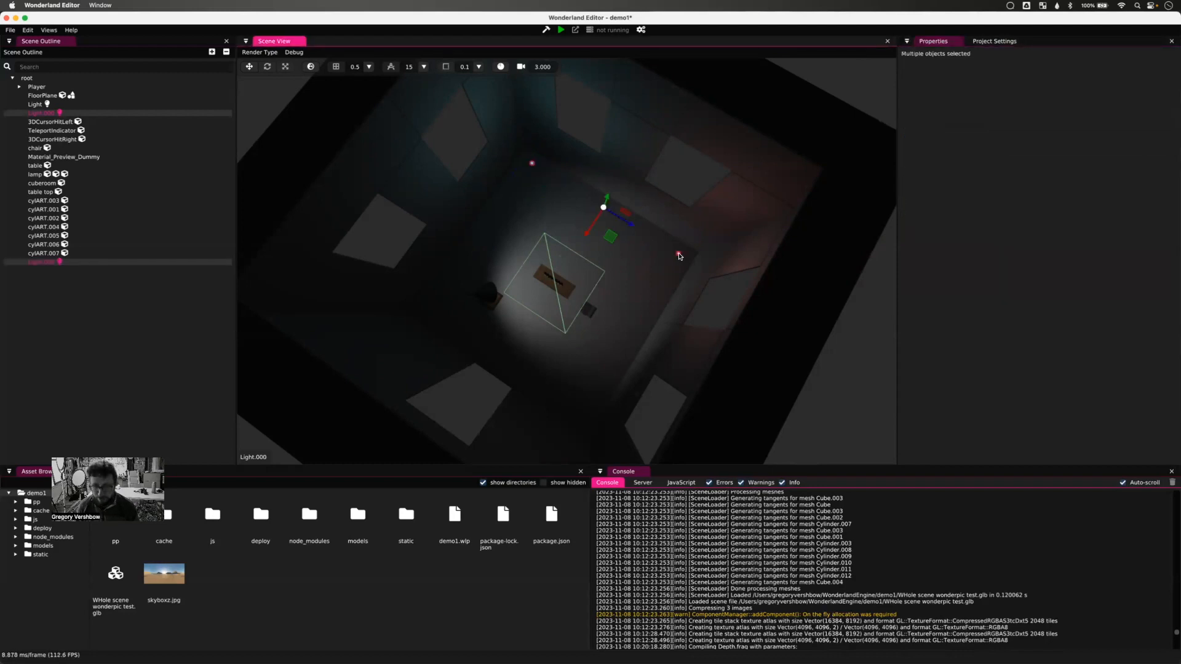
pyautogui.hotkey('ctrl', 'd')
pyautogui.moveTo(586, 238); pyautogui.dragTo(457, 375)
pyautogui.press('e')
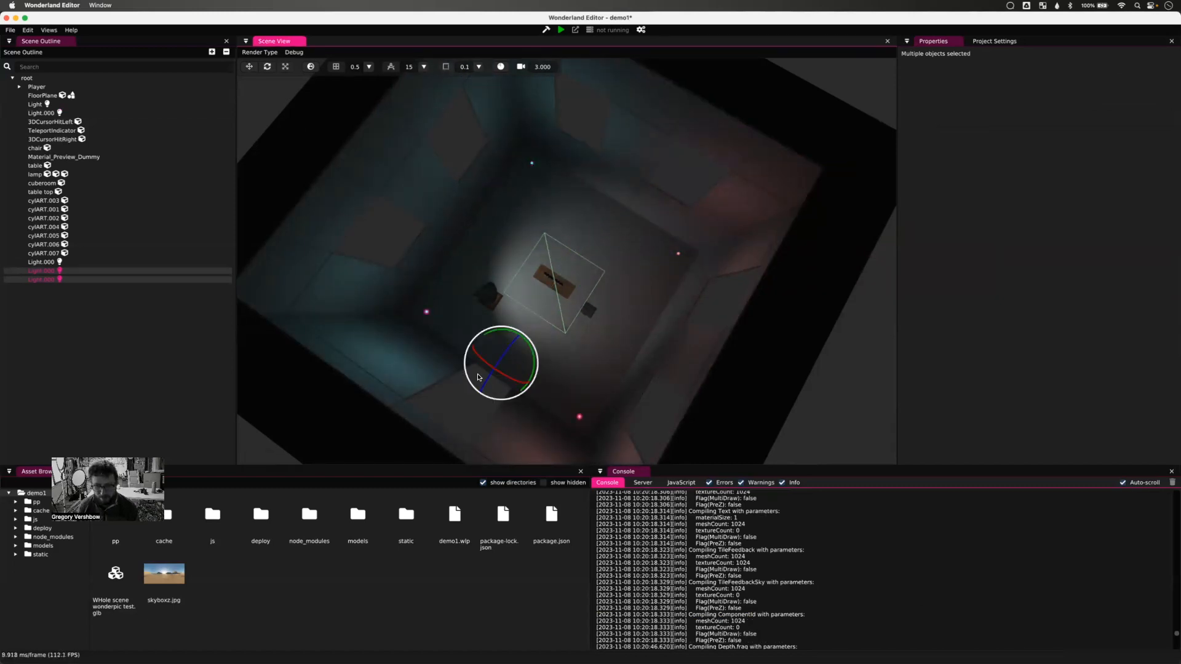
pyautogui.moveTo(524, 342); pyautogui.dragTo(416, 303)
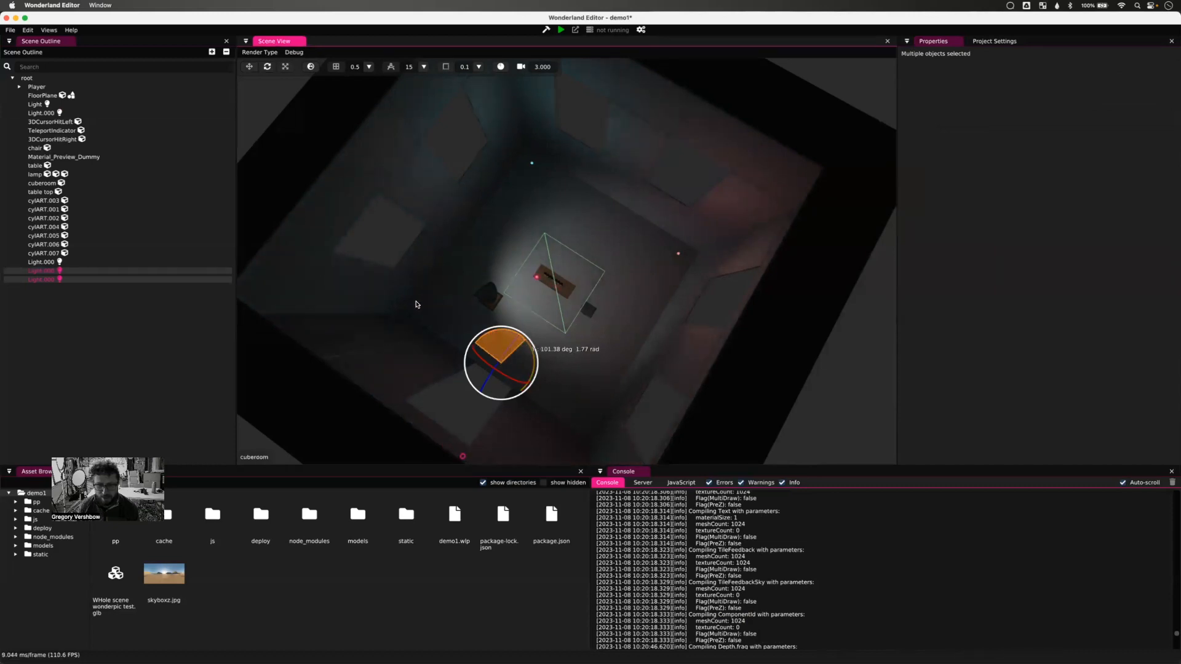
pyautogui.moveTo(377, 368); pyautogui.dragTo(394, 486)
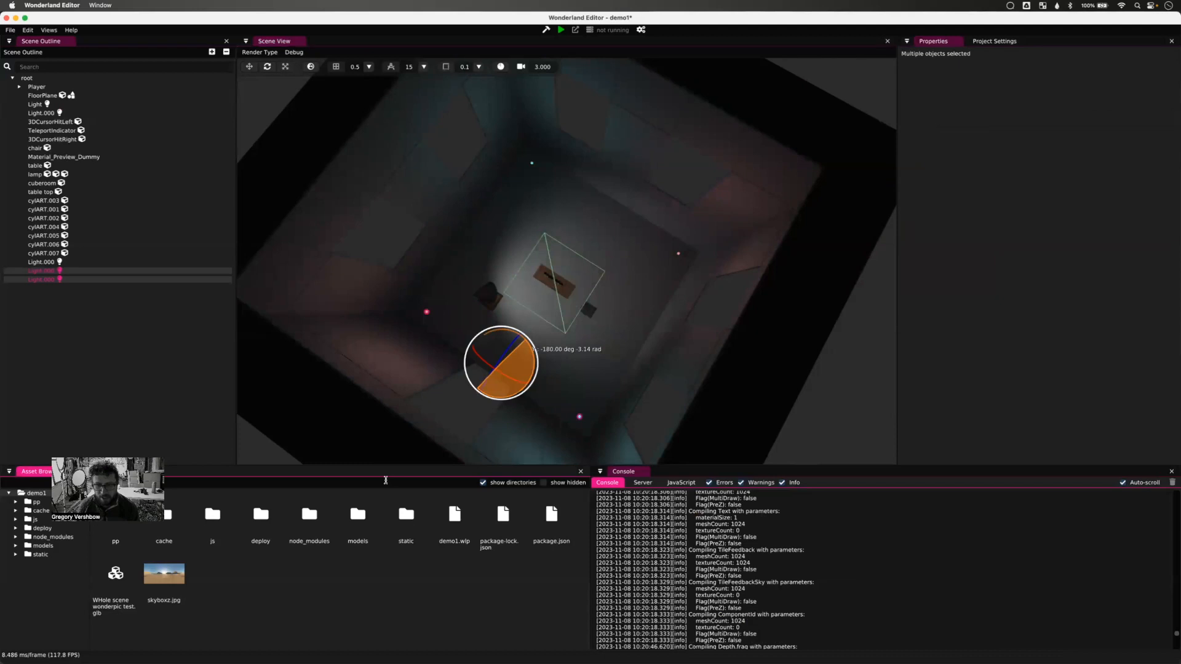
pyautogui.moveTo(385, 480); pyautogui.dragTo(386, 480)
# - Examine the room and its light placement from outside and above, leaving nothing selected
pyautogui.moveTo(552, 401); pyautogui.dragTo(559, 373, button='middle')
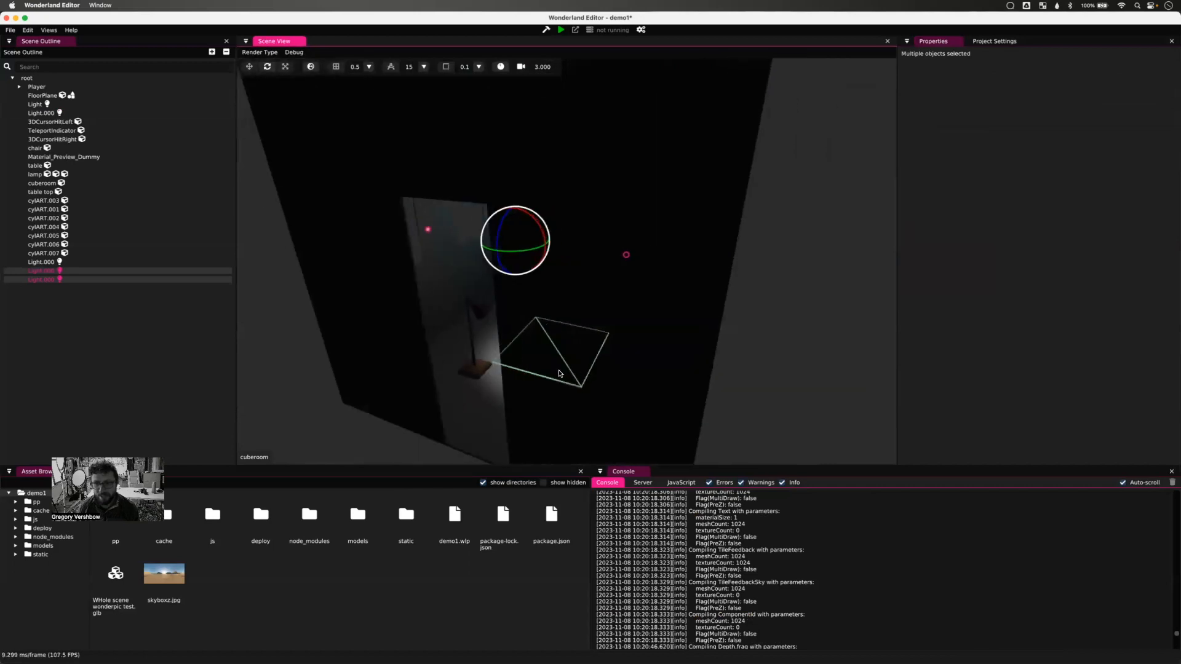
pyautogui.scroll(-10, 560, 373)
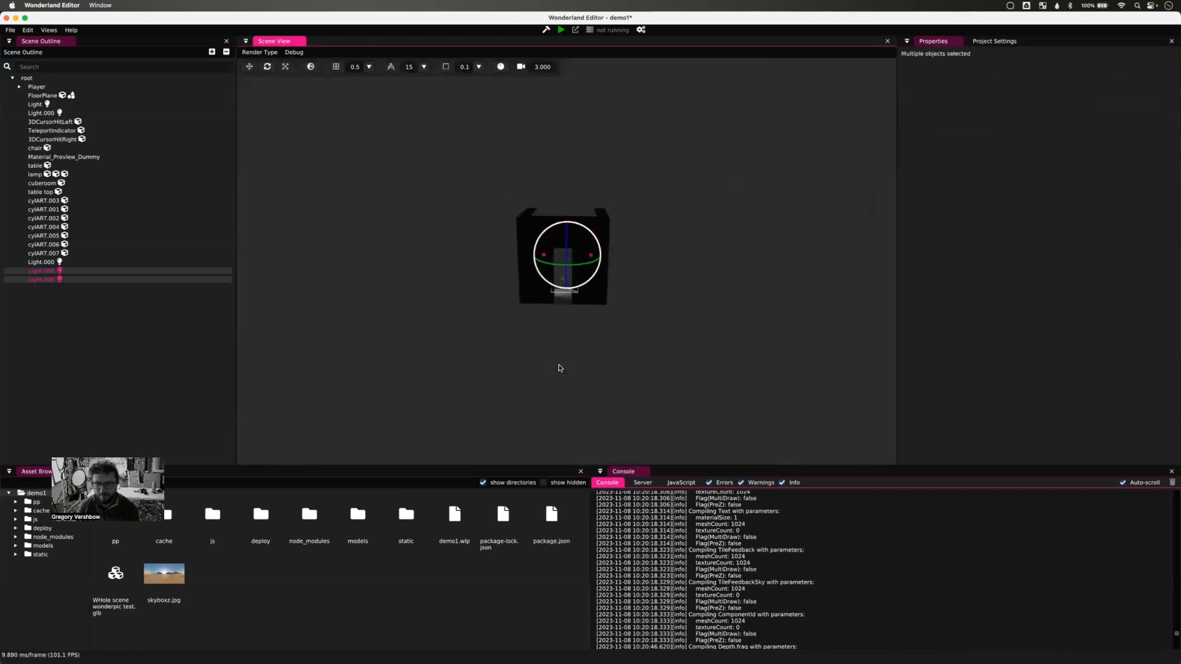
pyautogui.scroll(8, 560, 368)
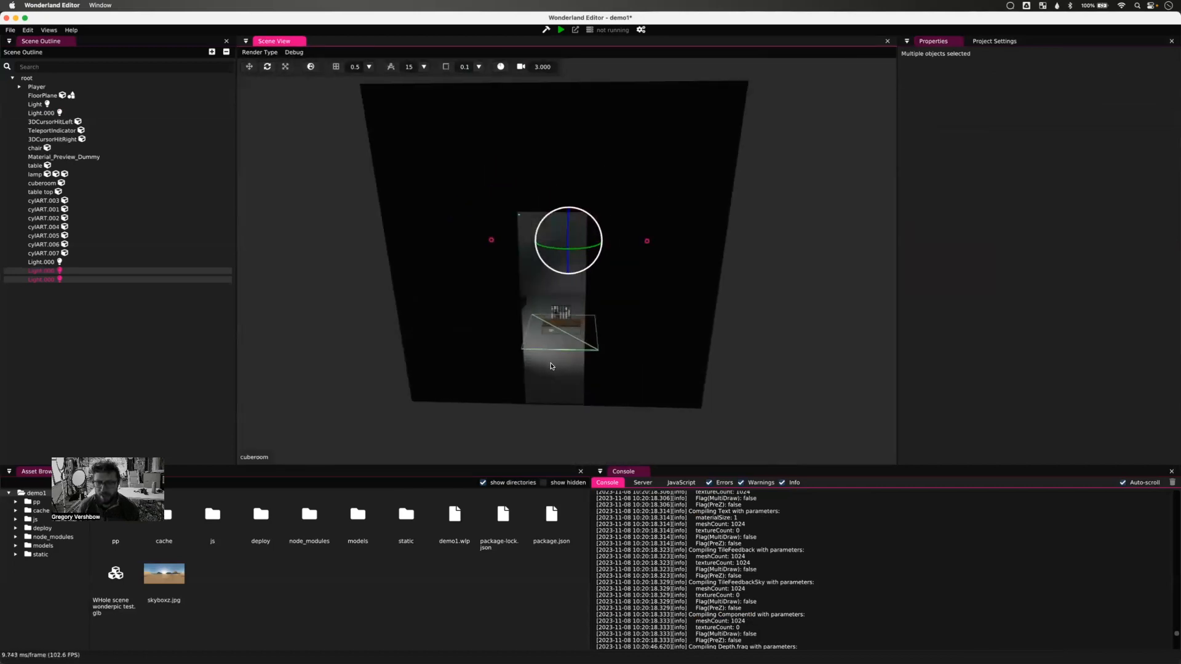
pyautogui.scroll(-6, 552, 366)
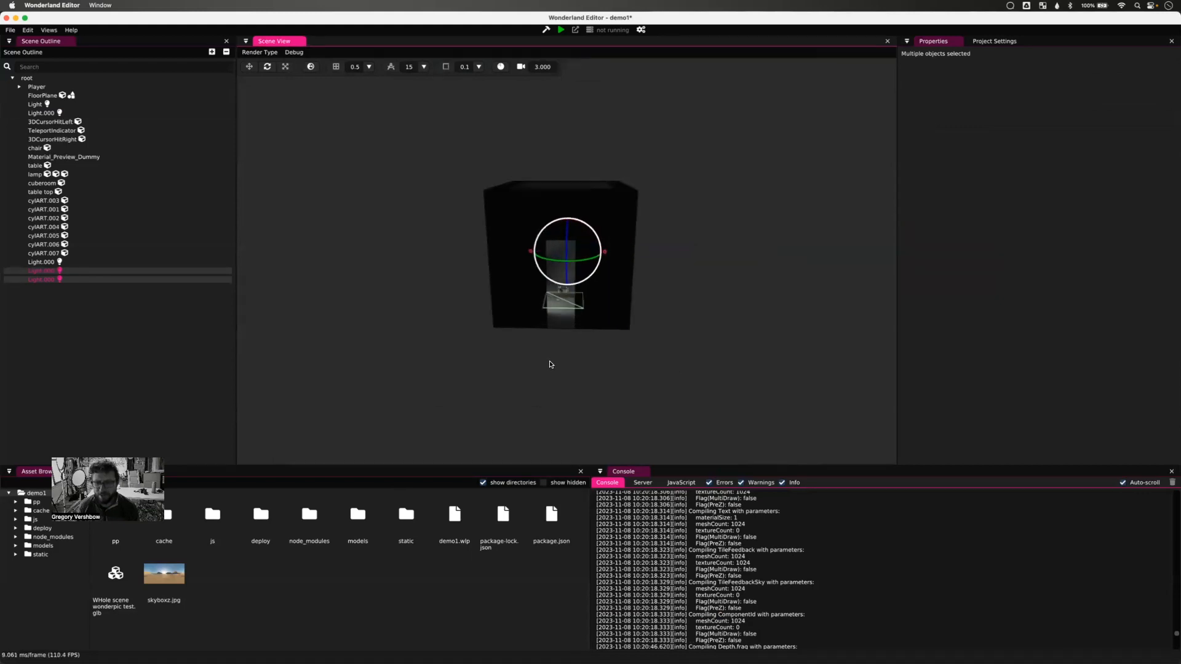
pyautogui.scroll(2, 551, 364)
pyautogui.moveTo(550, 365)
pyautogui.mouseDown(button='middle')
pyautogui.moveTo(517, 390)
pyautogui.moveTo(537, 376)
pyautogui.mouseUp(button='middle')
pyautogui.click(413, 288)
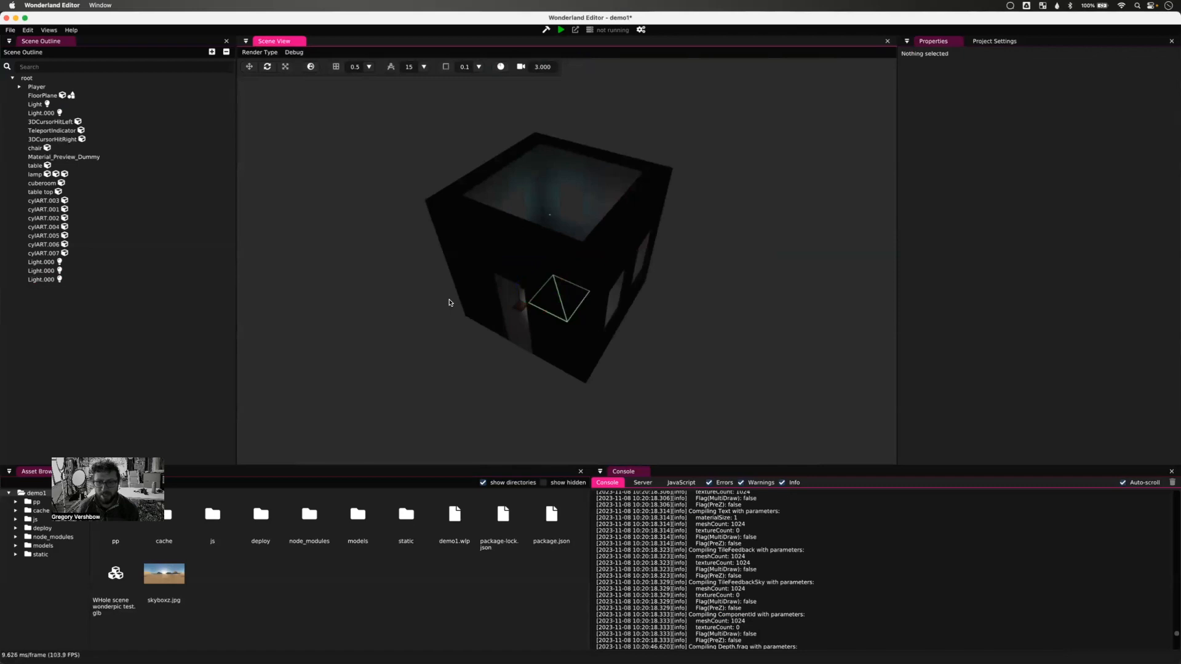
# - Create a new material in the project resources and set its pipeline to Sky
pyautogui.click(138, 52)
pyautogui.click(43, 30)
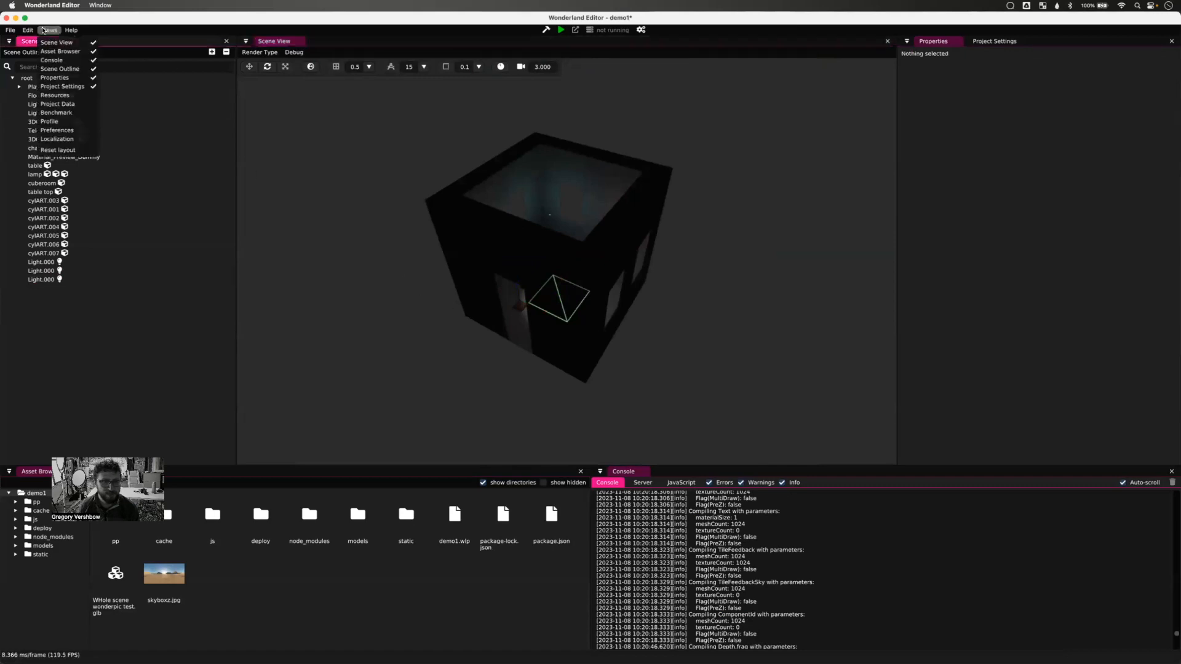
pyautogui.click(70, 96)
pyautogui.click(408, 56)
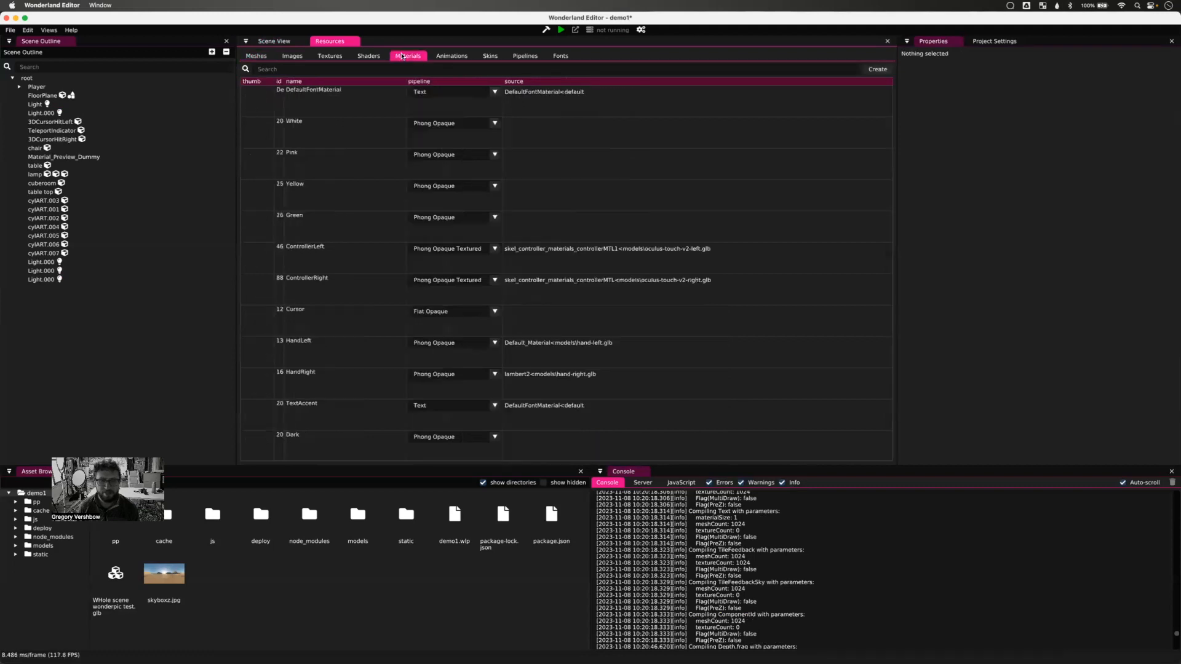
pyautogui.scroll(-5, 462, 252)
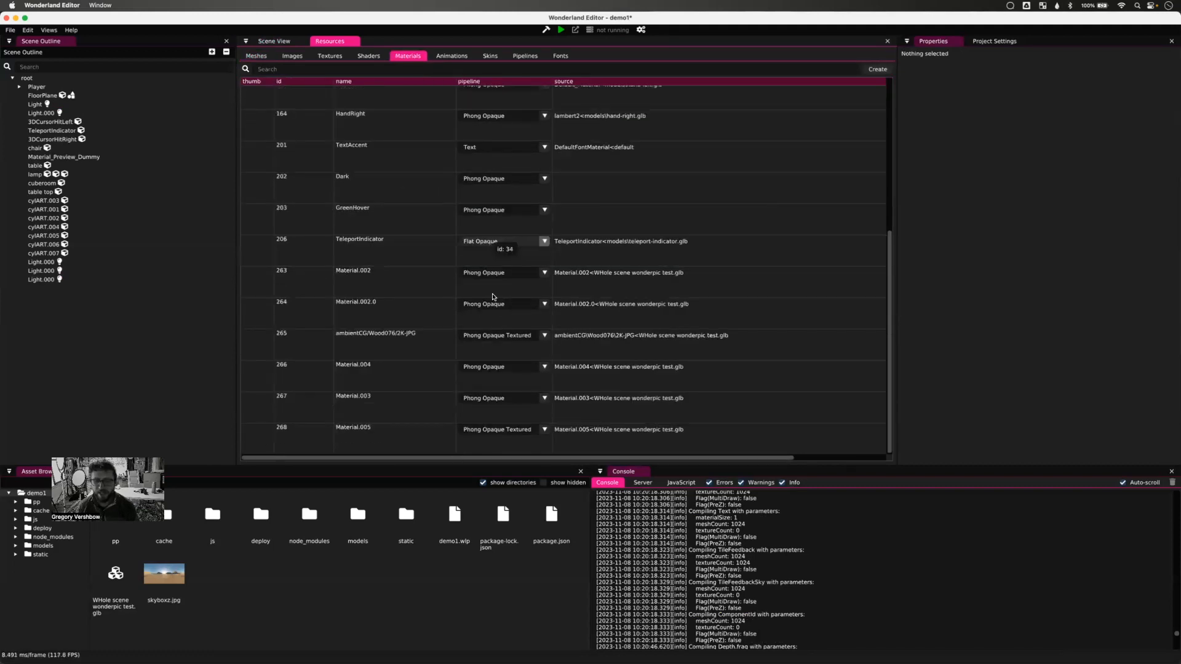
pyautogui.click(878, 69)
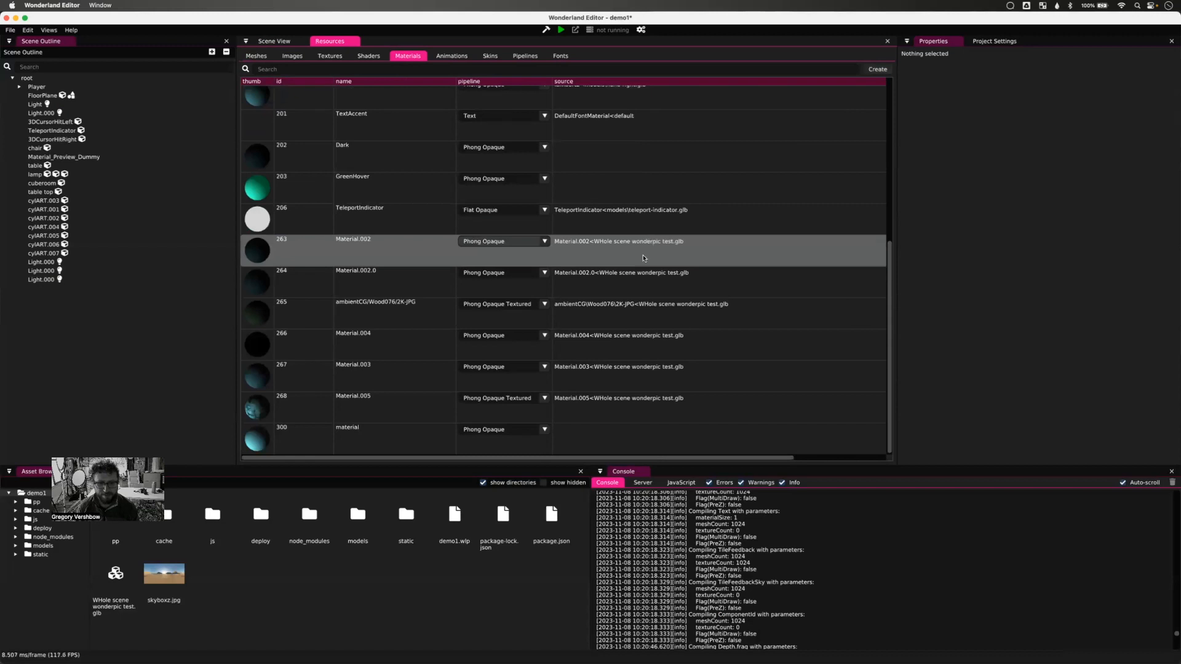
pyautogui.click(351, 438)
pyautogui.click(501, 429)
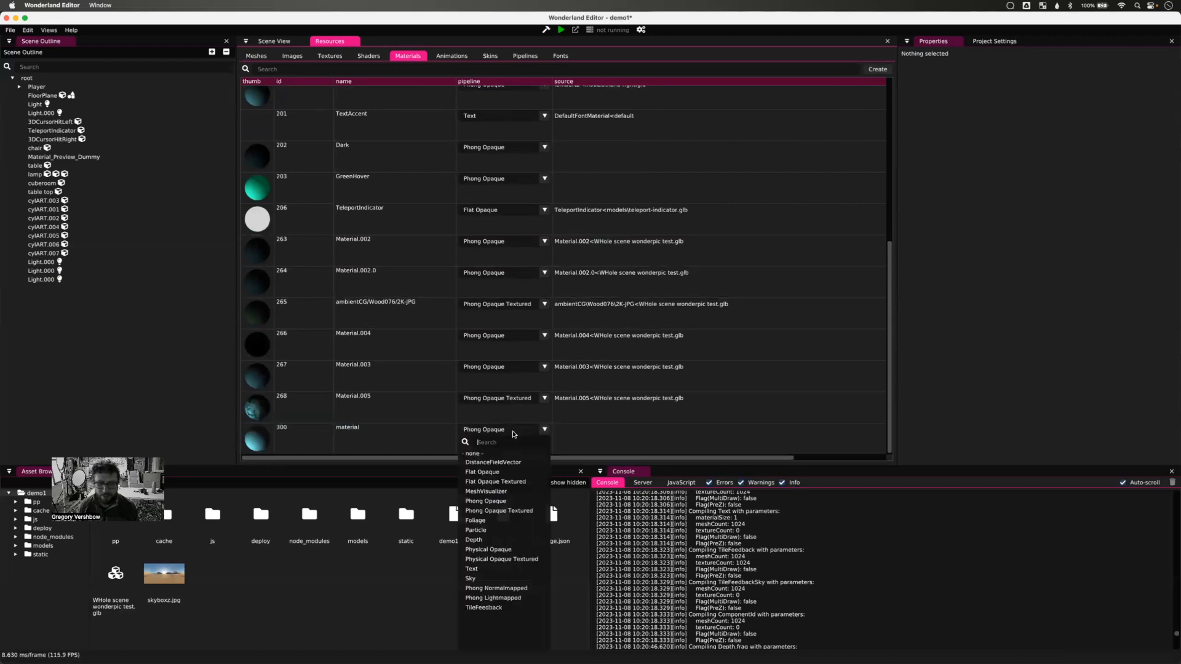
pyautogui.click(500, 579)
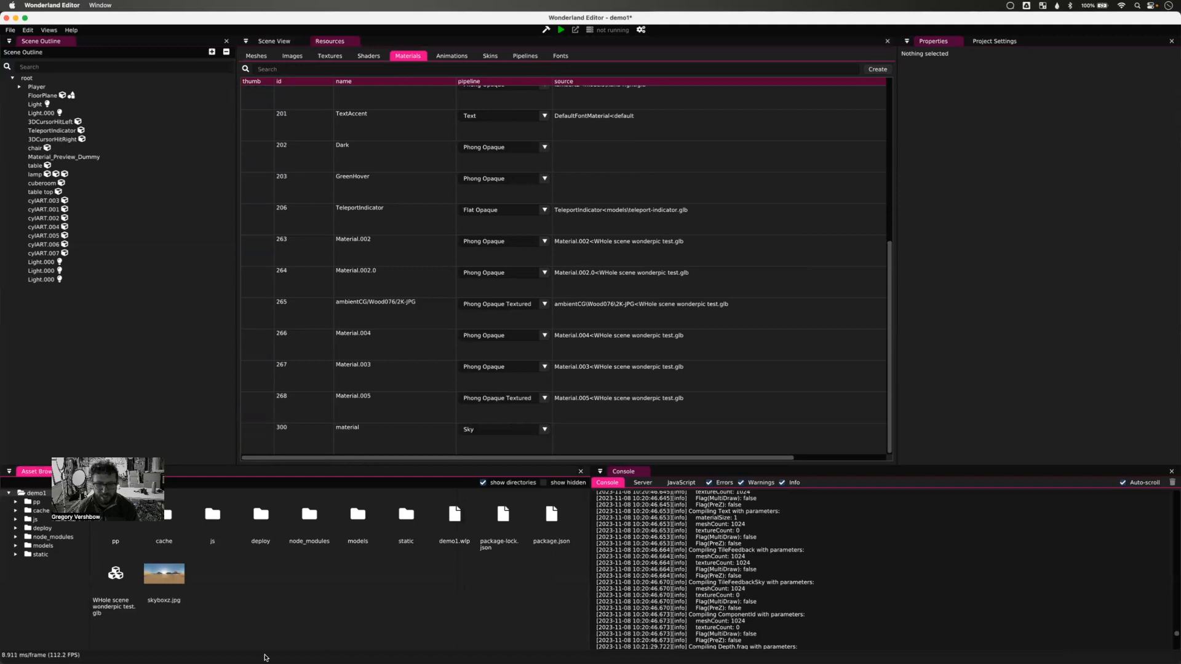
# - Import skyboxz.jpg from the project assets into the resources
pyautogui.click(266, 442)
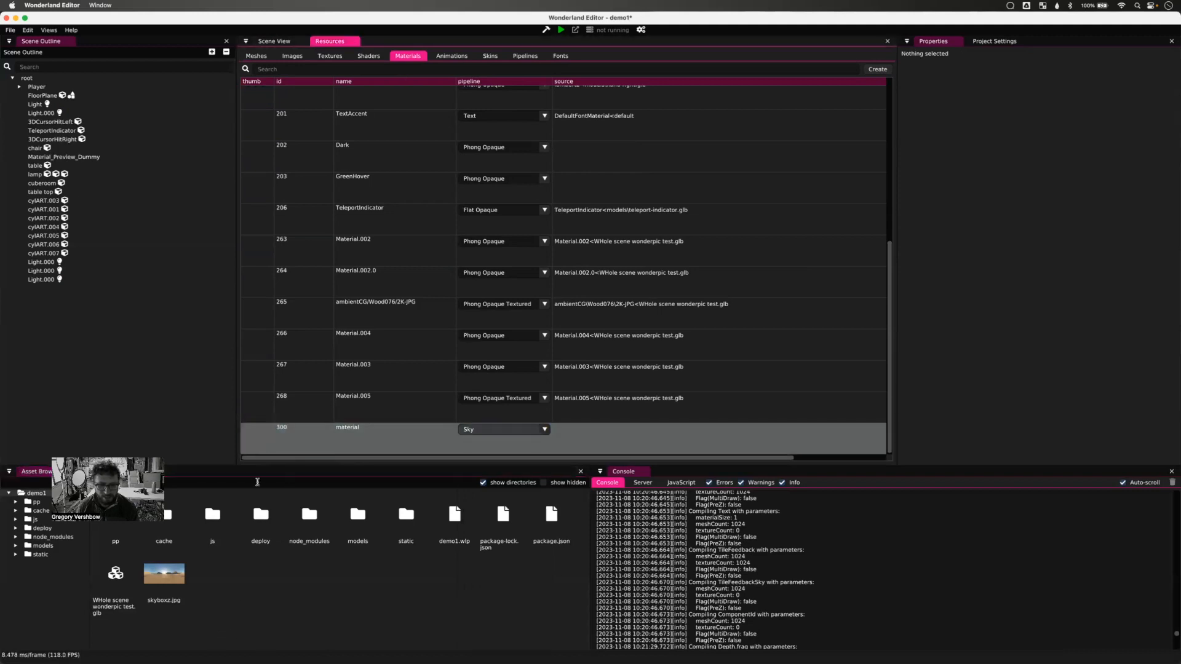
pyautogui.click(198, 596)
pyautogui.moveTo(167, 580); pyautogui.dragTo(270, 448)
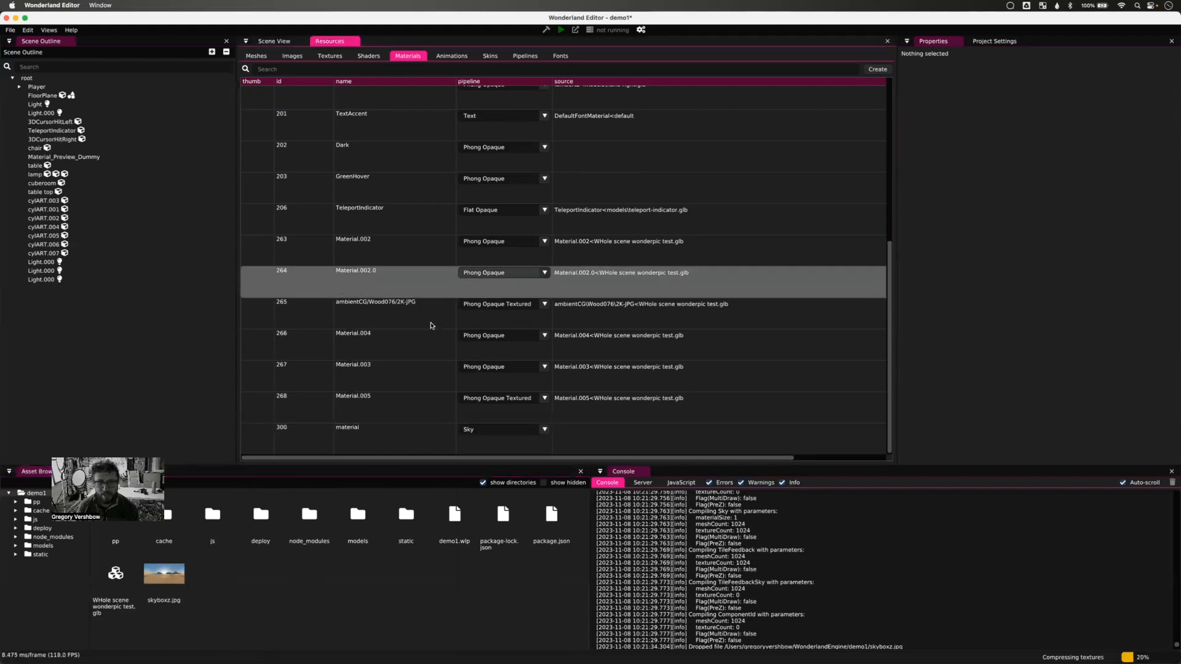
# - Enable the sky in the project's rendering settings, using the new Sky material with skyboxz.jpg as its texture
pyautogui.click(270, 42)
pyautogui.click(996, 42)
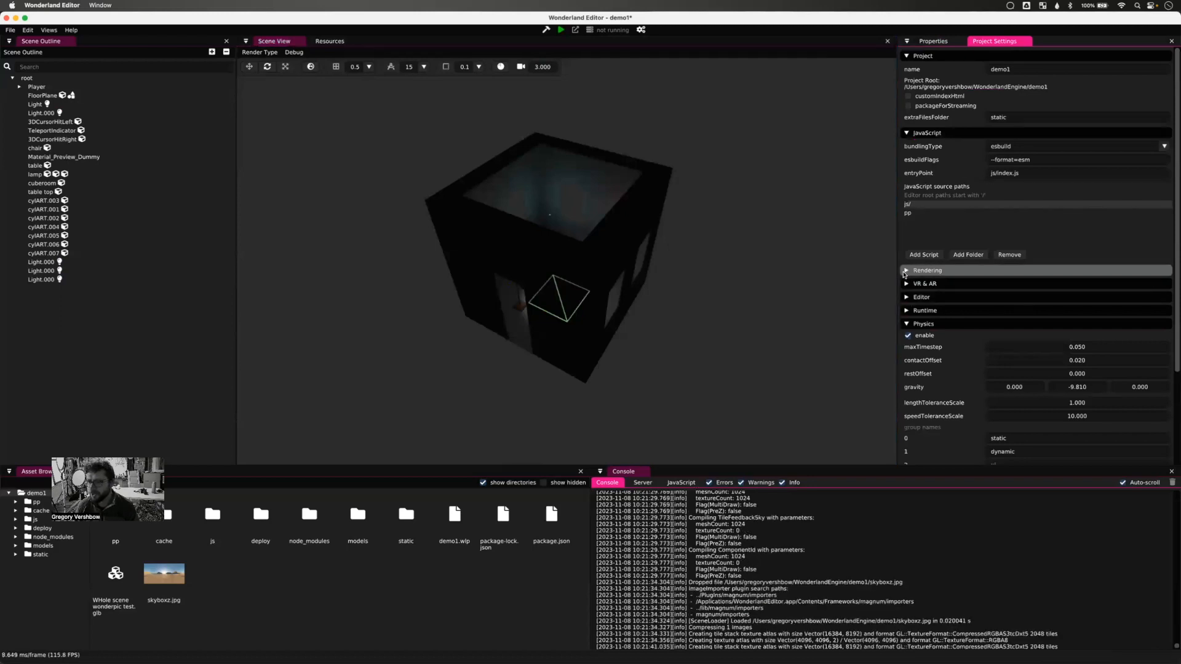
pyautogui.click(922, 271)
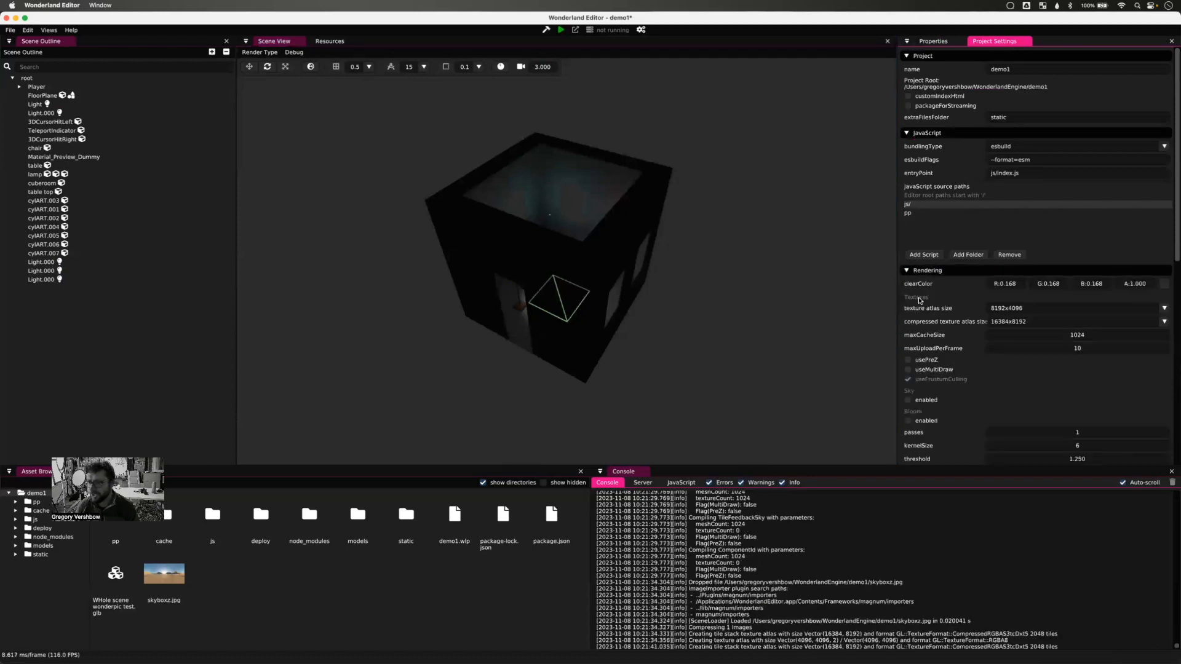
pyautogui.click(909, 400)
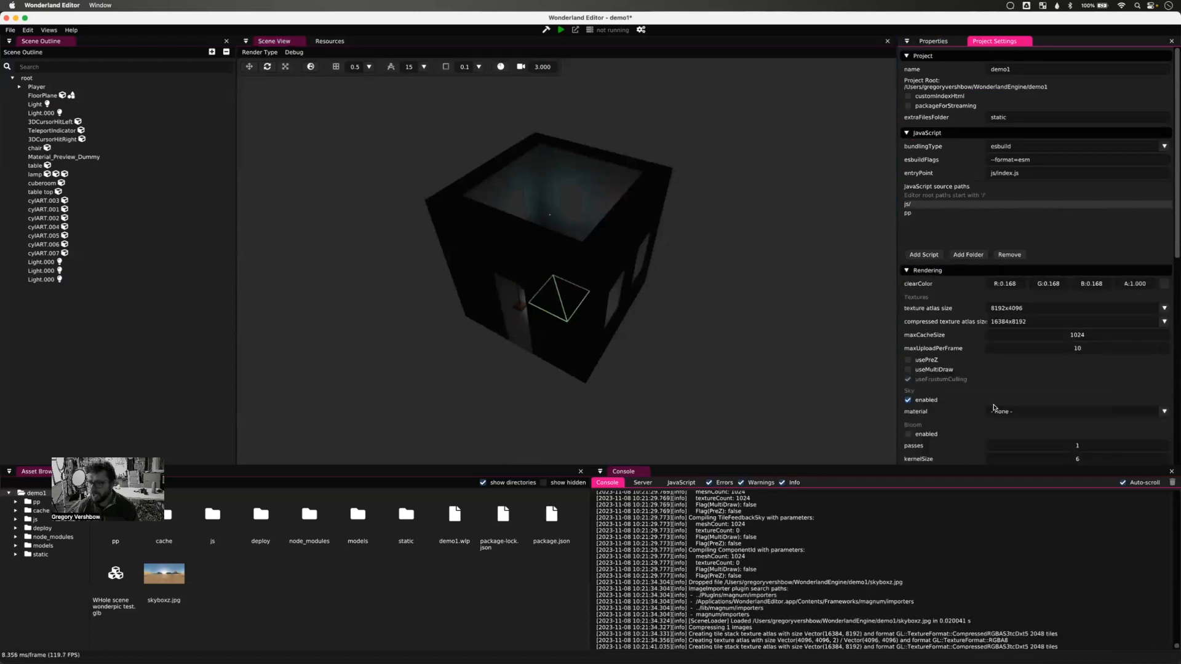
pyautogui.click(1031, 413)
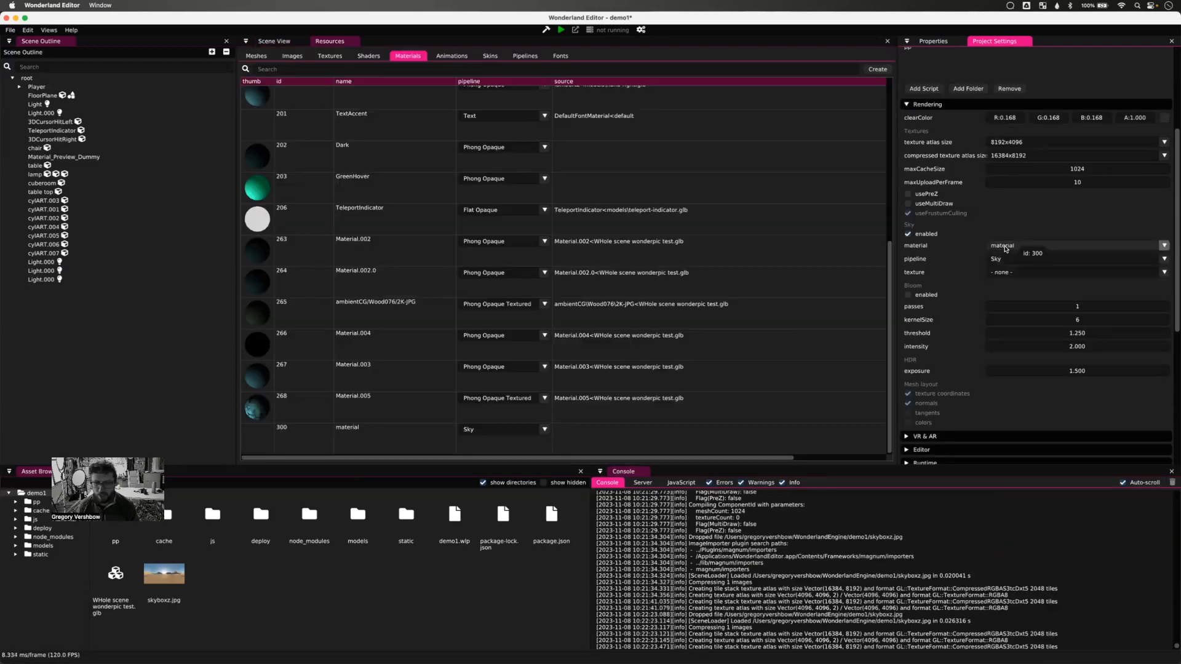
pyautogui.click(1022, 274)
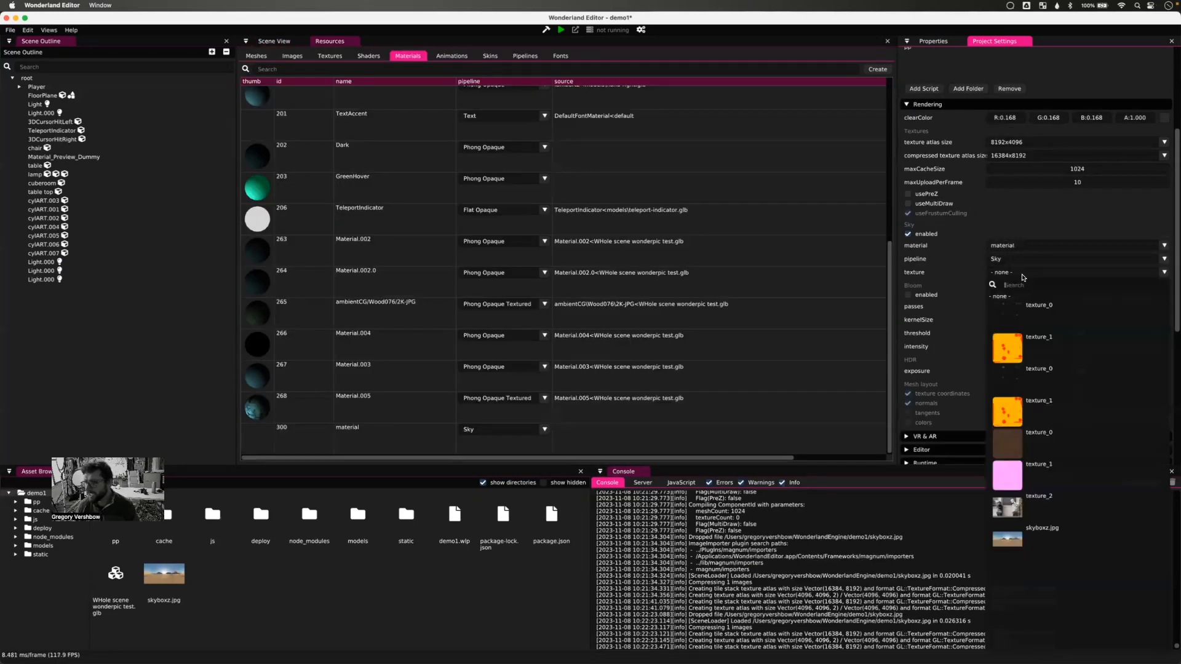
pyautogui.click(1046, 537)
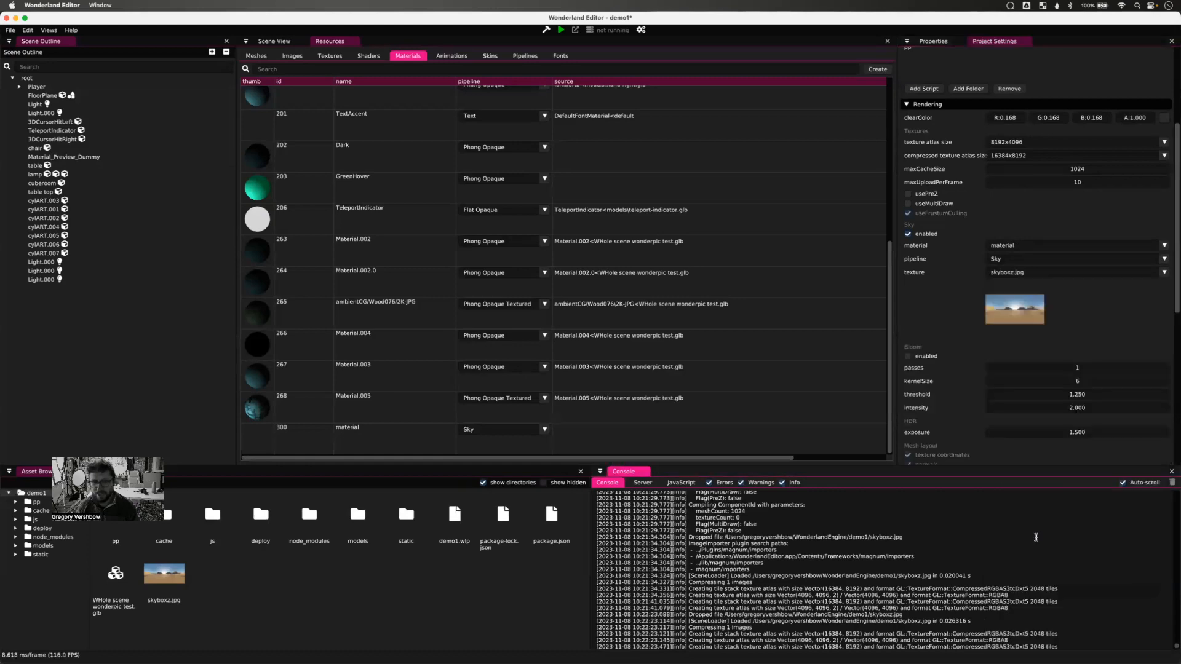
# - Examine the skybox around the building and through the room's windows, from outside and inside
pyautogui.click(274, 42)
pyautogui.moveTo(598, 277); pyautogui.dragTo(540, 289, button='middle')
pyautogui.scroll(-5, 619, 253)
pyautogui.scroll(10, 619, 253)
pyautogui.moveTo(619, 253); pyautogui.dragTo(571, 356, button='middle')
pyautogui.scroll(-5, 581, 316)
pyautogui.scroll(2, 601, 305)
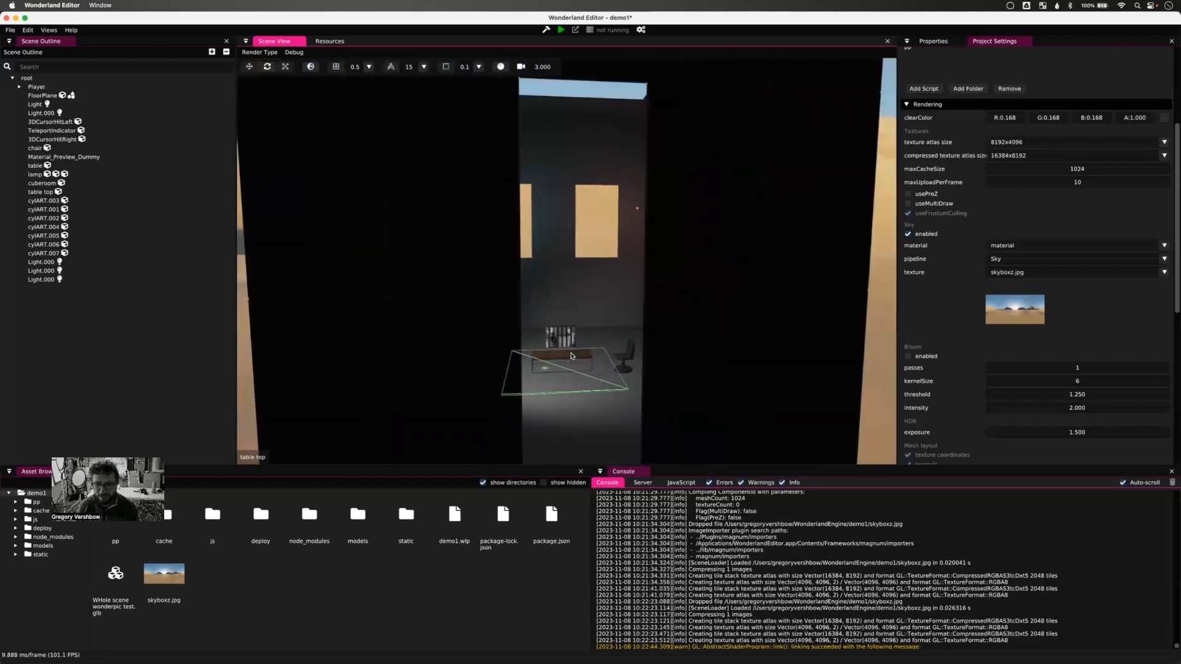
pyautogui.scroll(5, 571, 356)
pyautogui.moveTo(576, 379); pyautogui.dragTo(572, 312, button='middle')
pyautogui.scroll(5, 548, 360)
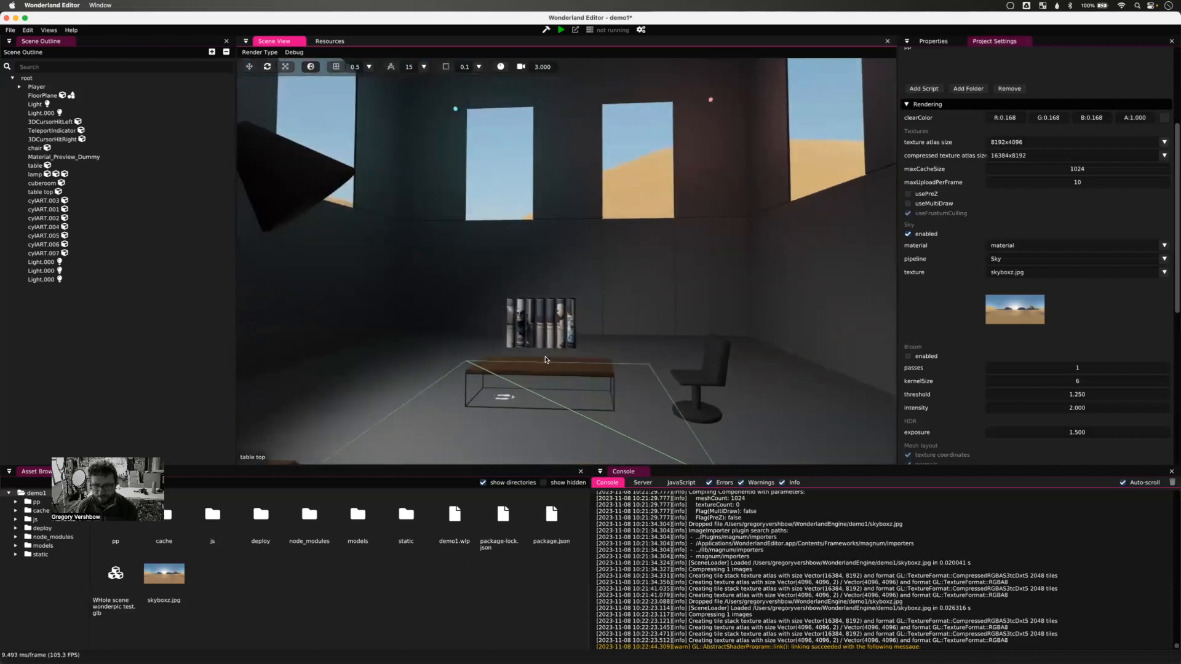
pyautogui.scroll(-4, 544, 359)
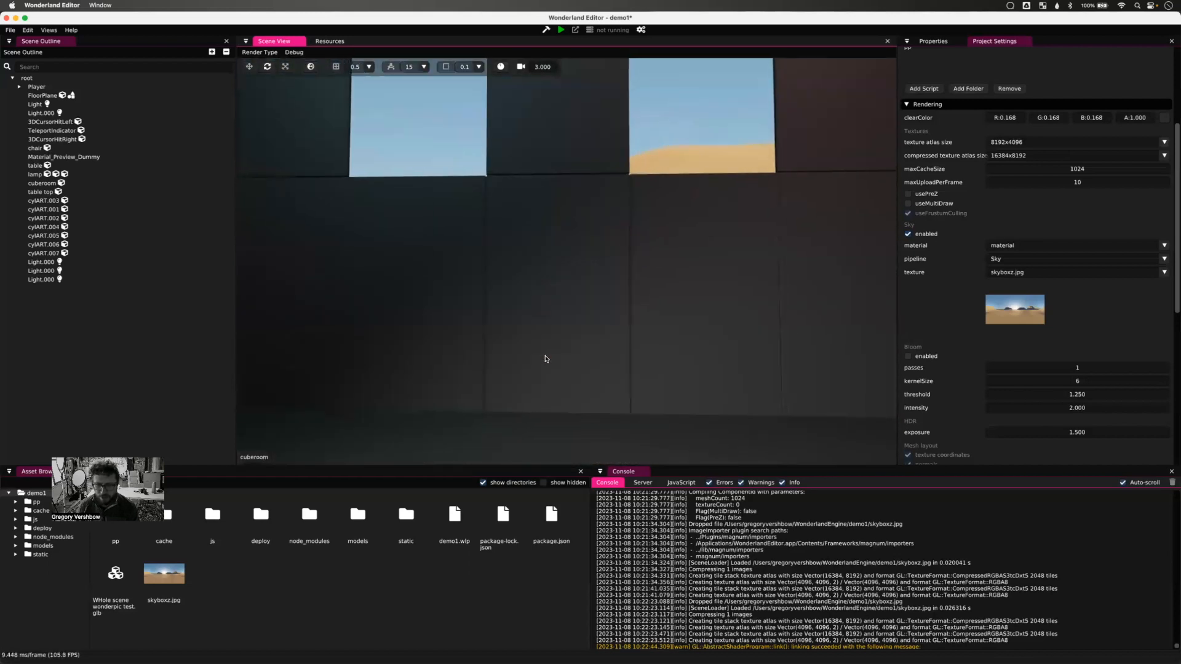
# - Add a physx component to the cylART.002 cylinder above the table
pyautogui.keyDown('shift'); pyautogui.moveTo(535, 399); pyautogui.dragTo(551, 345, button='middle'); pyautogui.keyUp('shift')
pyautogui.click(492, 227)
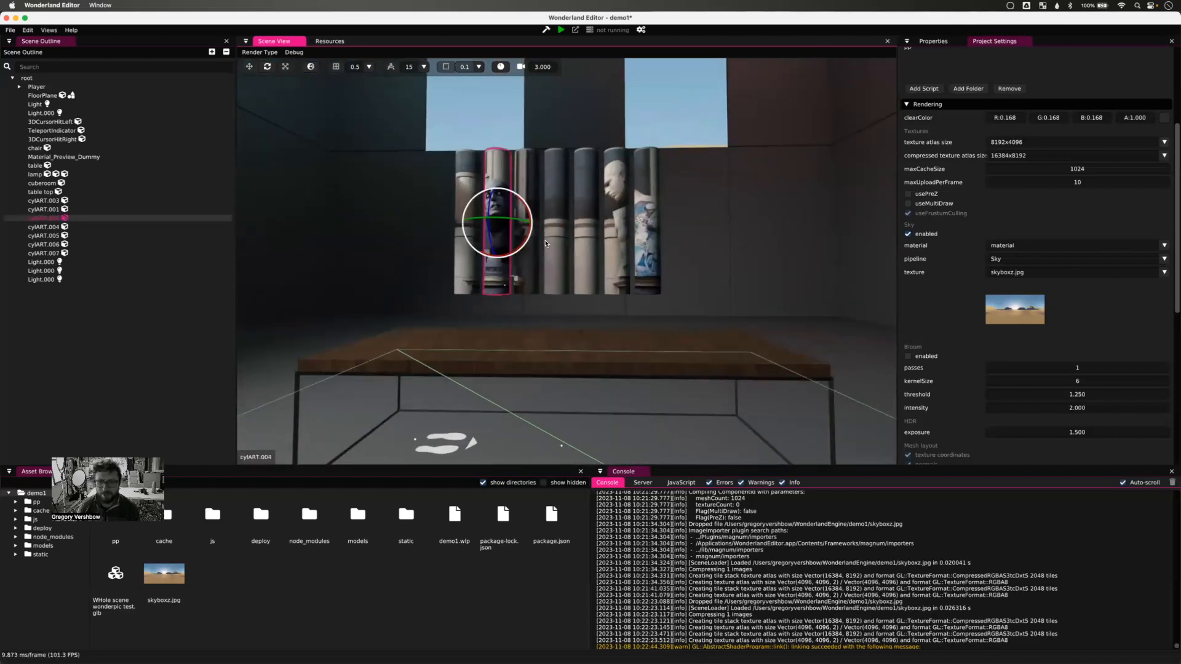
pyautogui.click(944, 43)
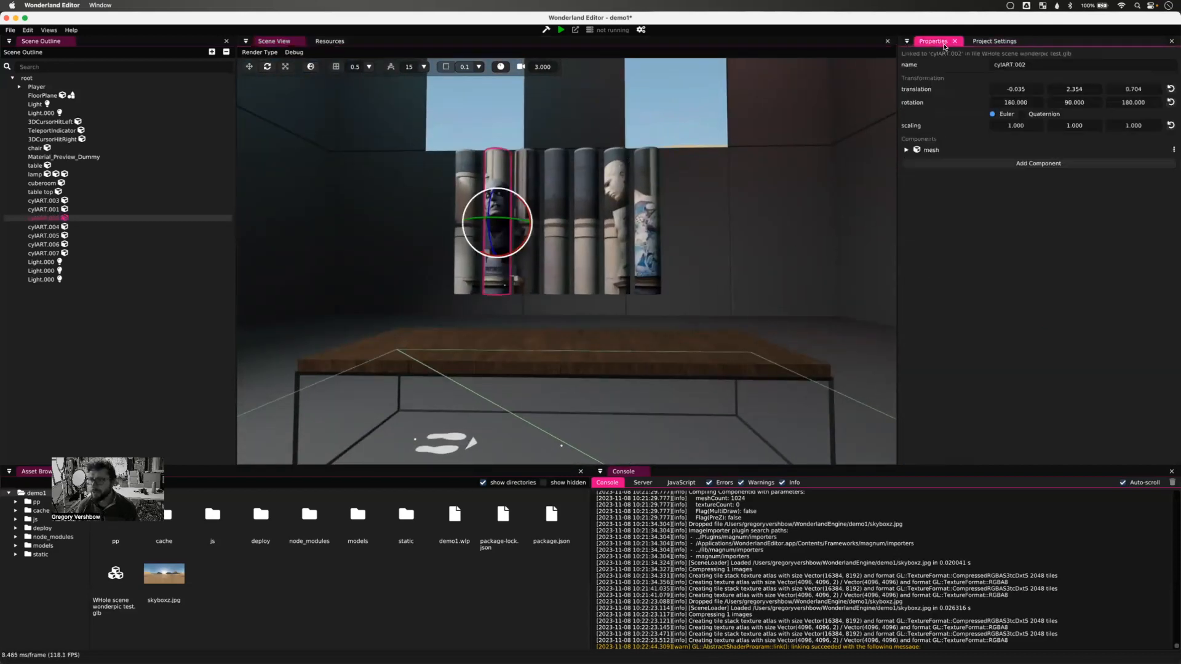
pyautogui.click(932, 164)
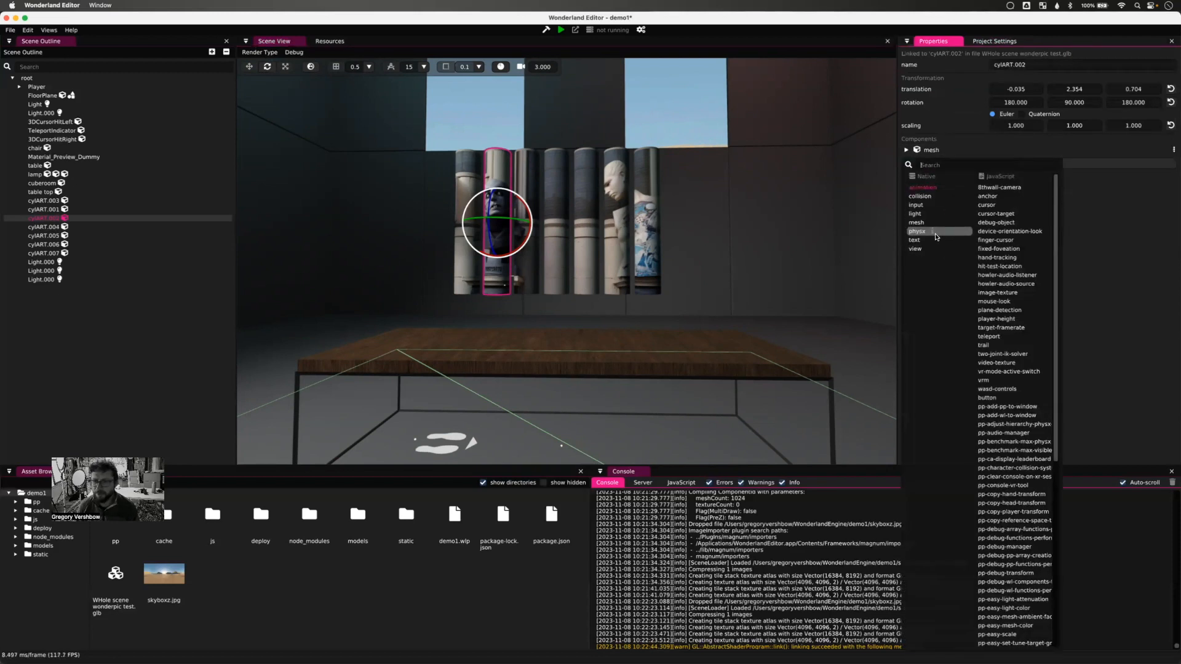
pyautogui.click(935, 233)
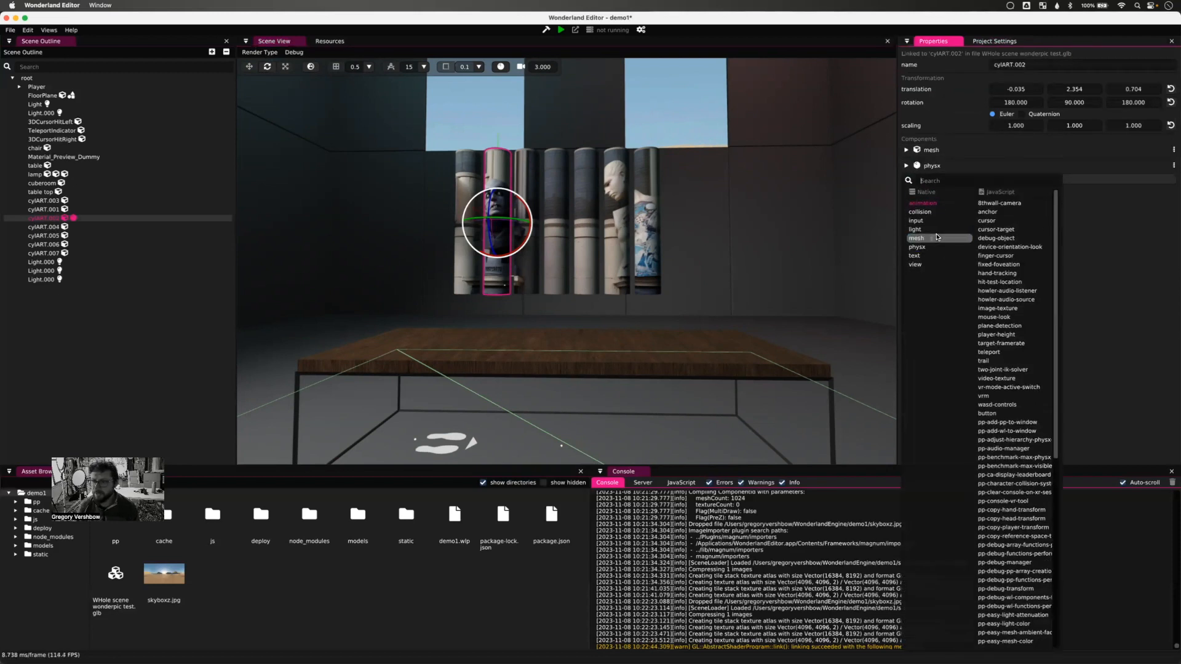
# - Run a brief PhysX simulation to test how the cylART.002 cylinder falls, and stop it
pyautogui.click(504, 69)
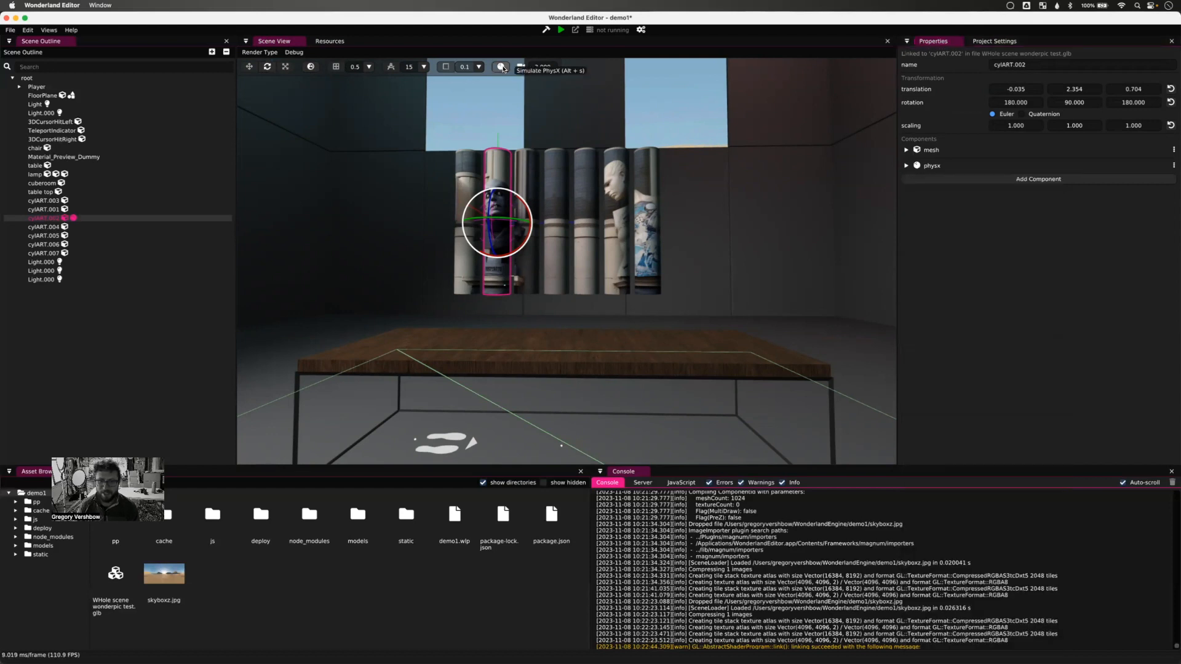
pyautogui.click(500, 67)
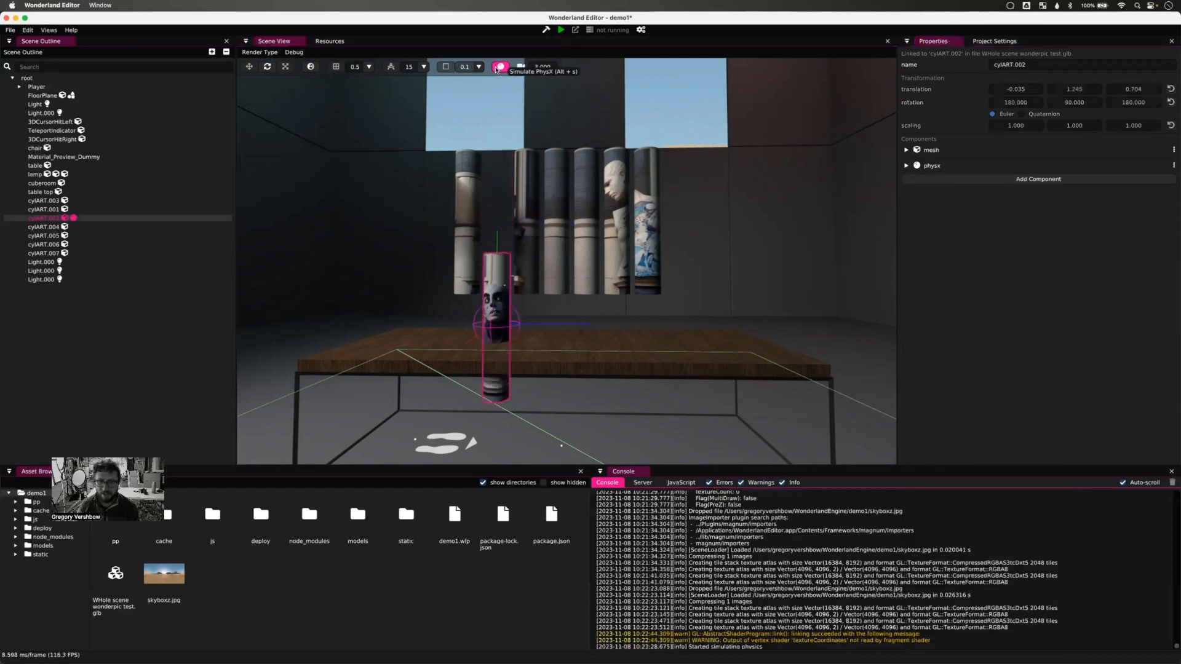
pyautogui.click(500, 67)
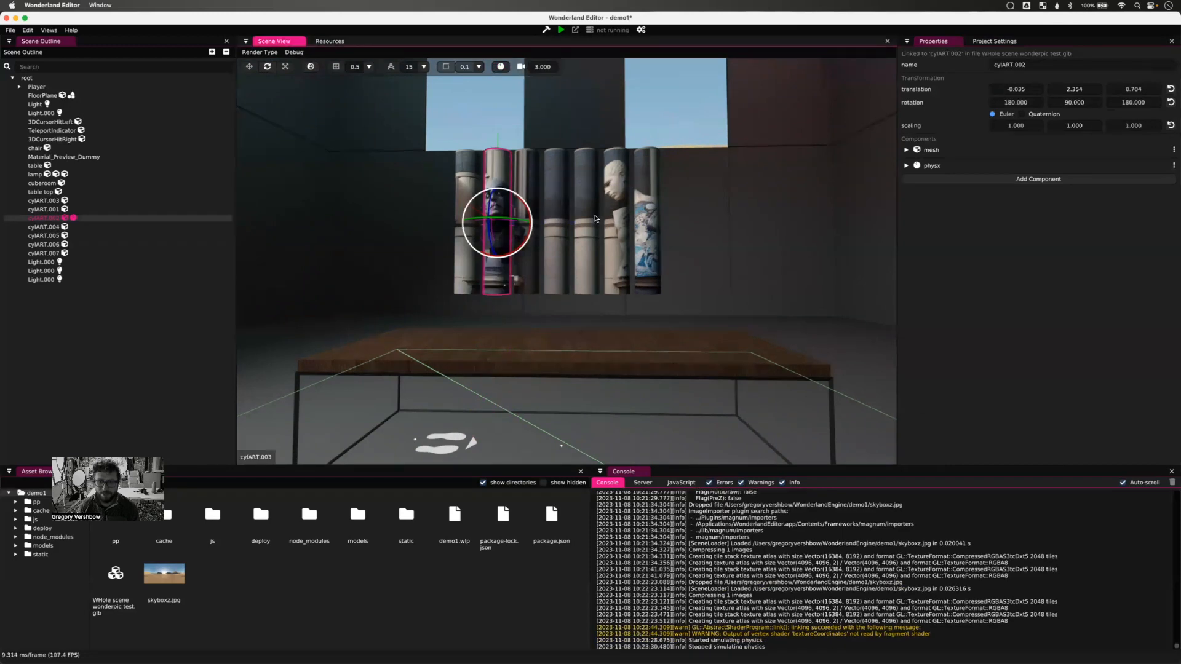
# - Add a physx component to the wooden table top
pyautogui.click(539, 365)
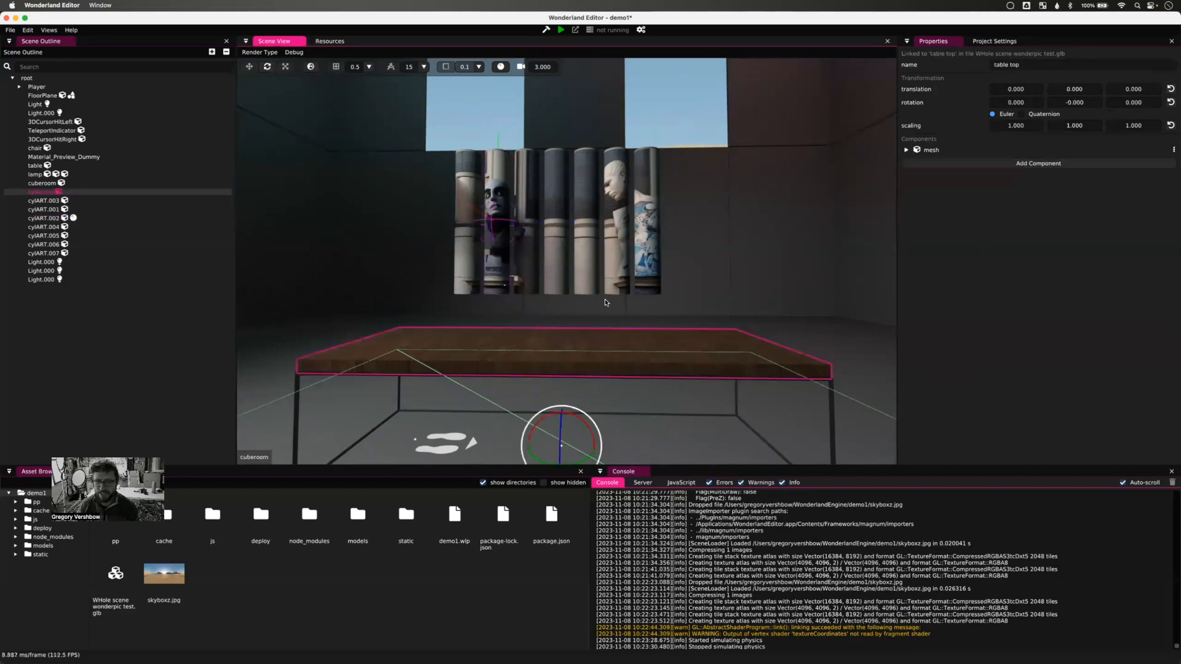
pyautogui.click(989, 164)
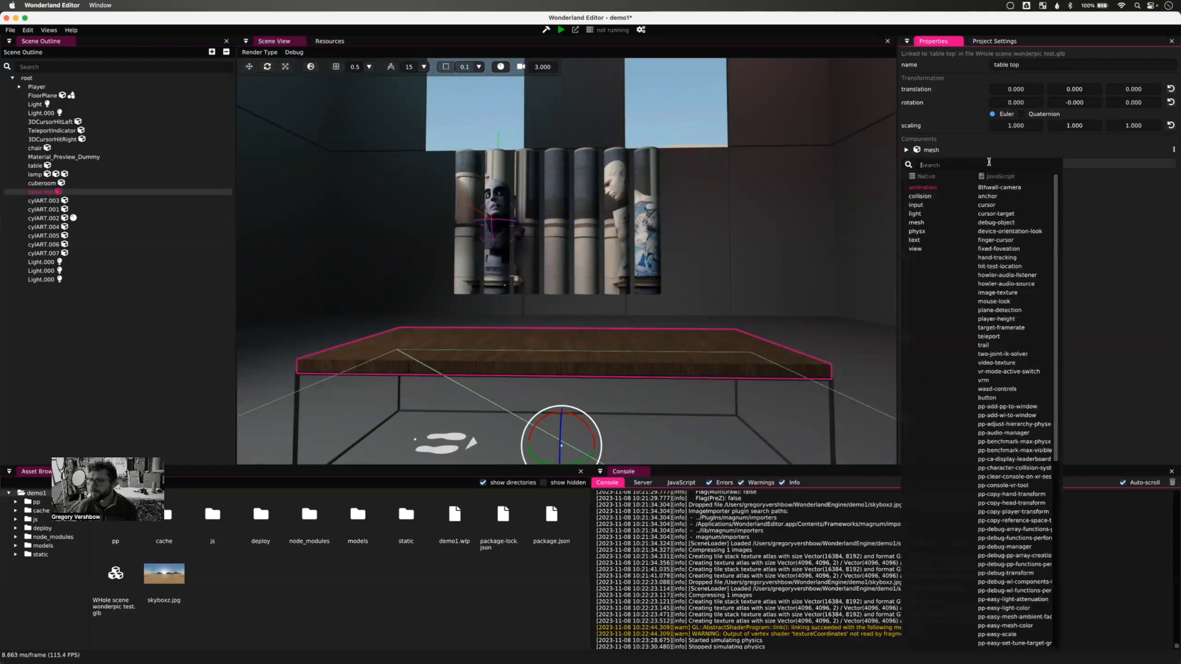
pyautogui.click(945, 232)
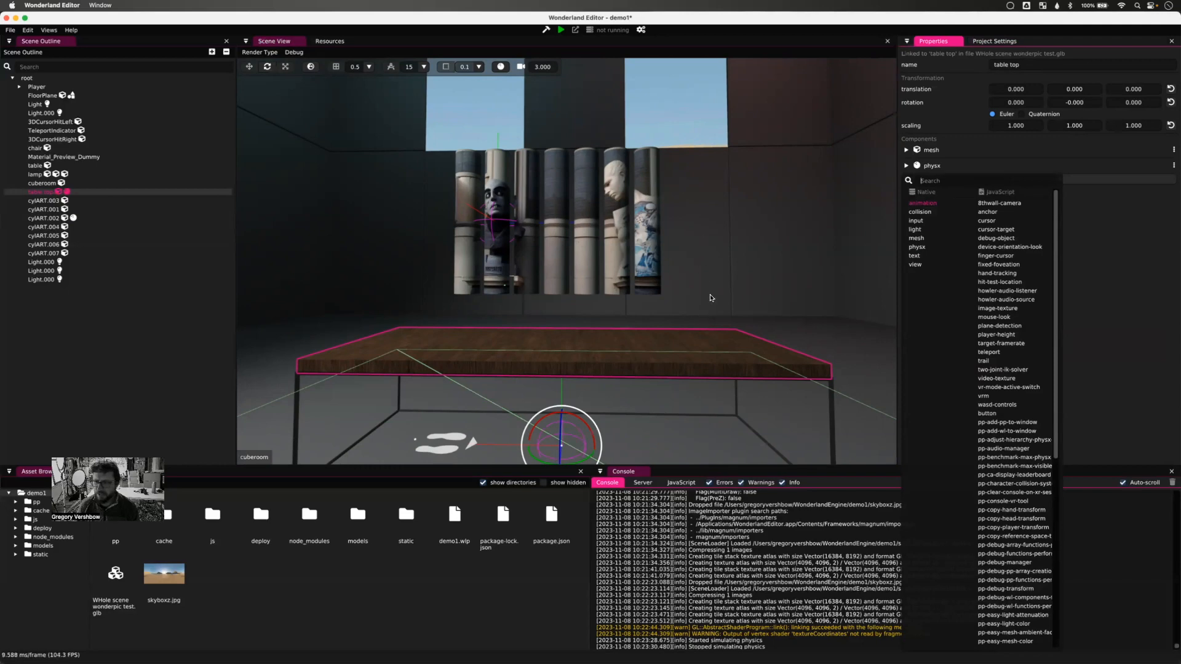
pyautogui.click(1075, 233)
# - View the whole table and cylinders, and briefly run the PhysX simulation to check the table top's behaviour
pyautogui.scroll(5, 599, 345)
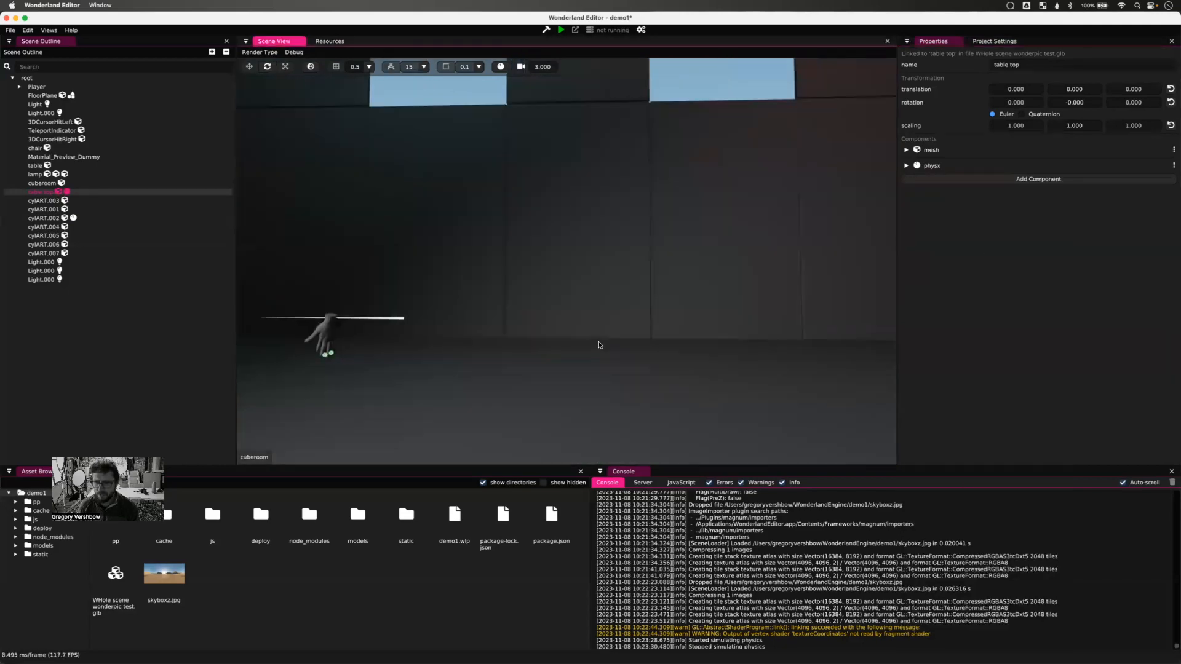
pyautogui.scroll(-8, 599, 345)
pyautogui.scroll(3, 596, 340)
pyautogui.scroll(4, 596, 337)
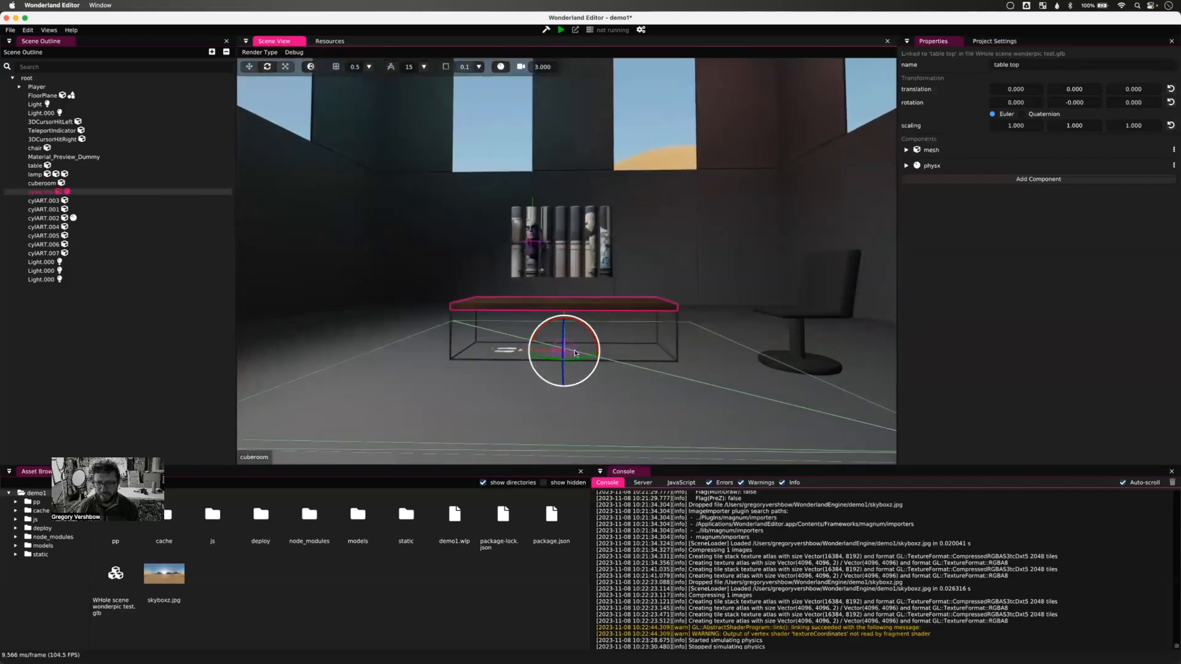
pyautogui.scroll(2, 566, 356)
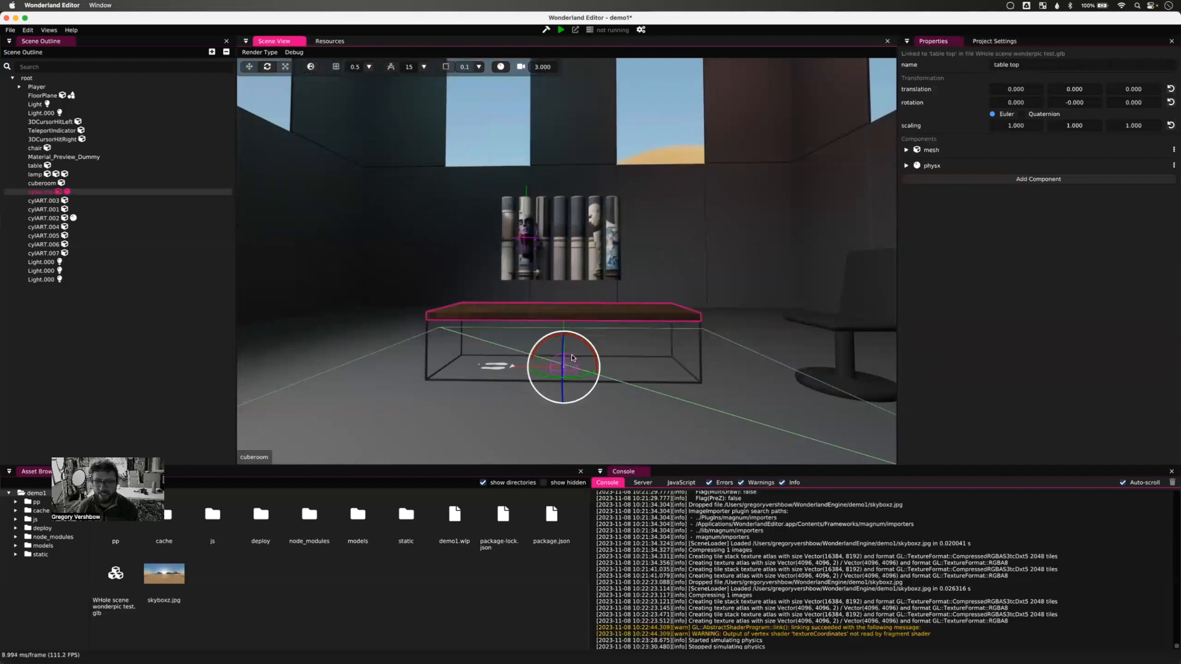
pyautogui.click(500, 67)
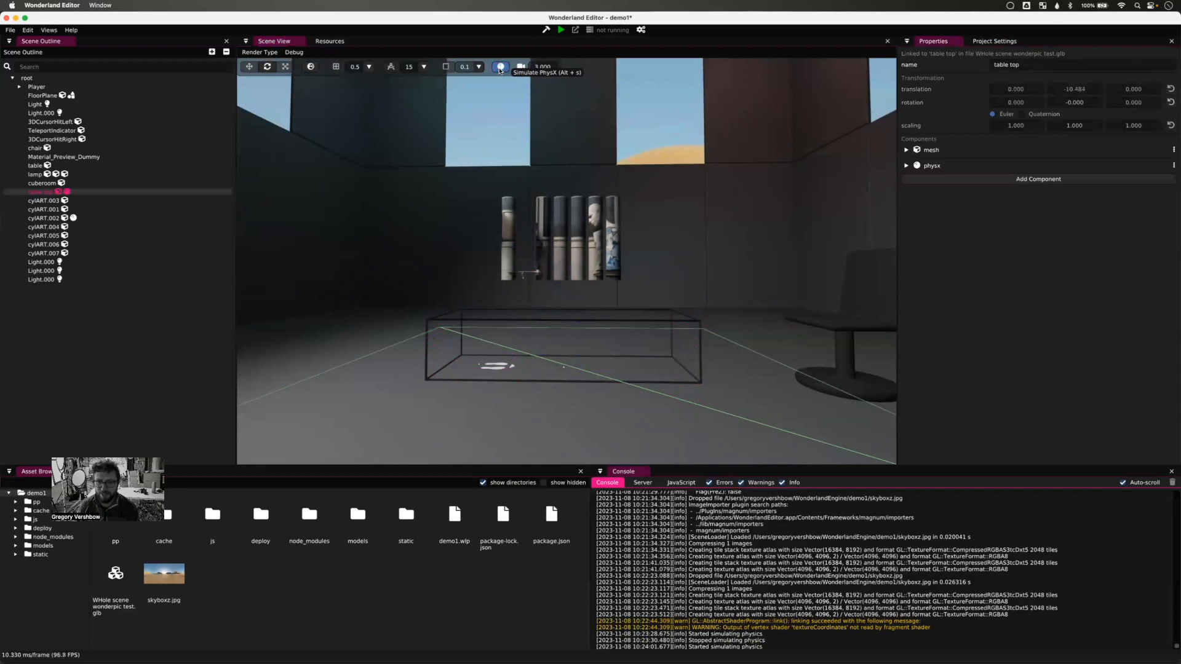
pyautogui.click(500, 67)
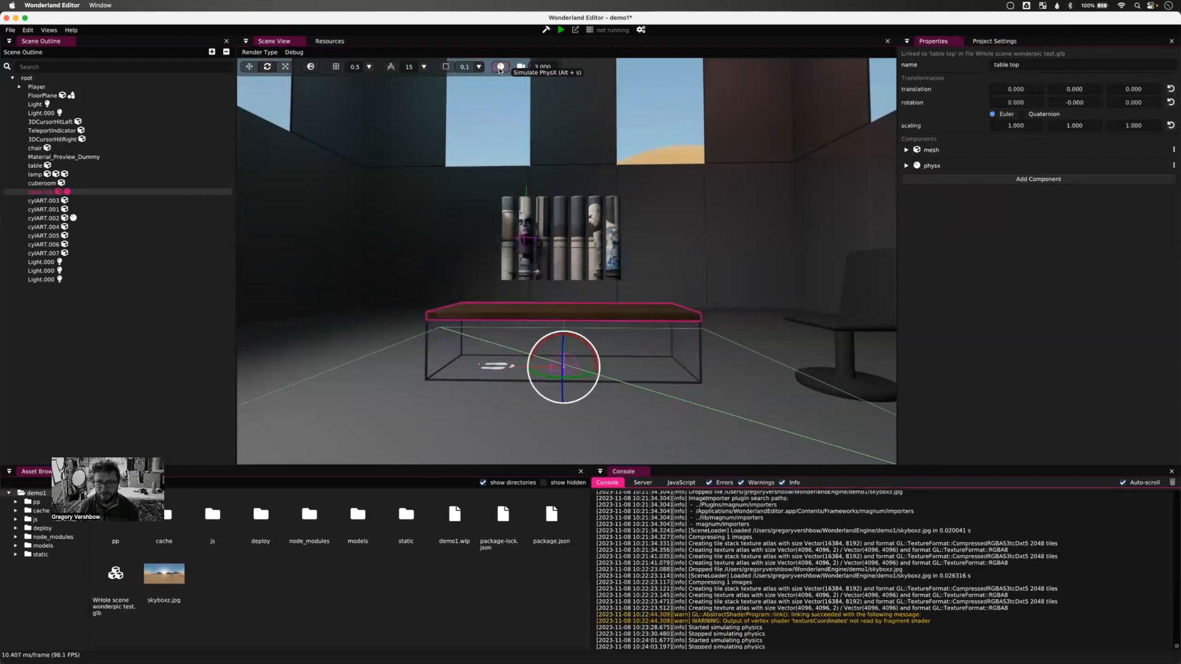
# - Make the table top's physx component static and briefly run the PhysX simulation
pyautogui.click(916, 164)
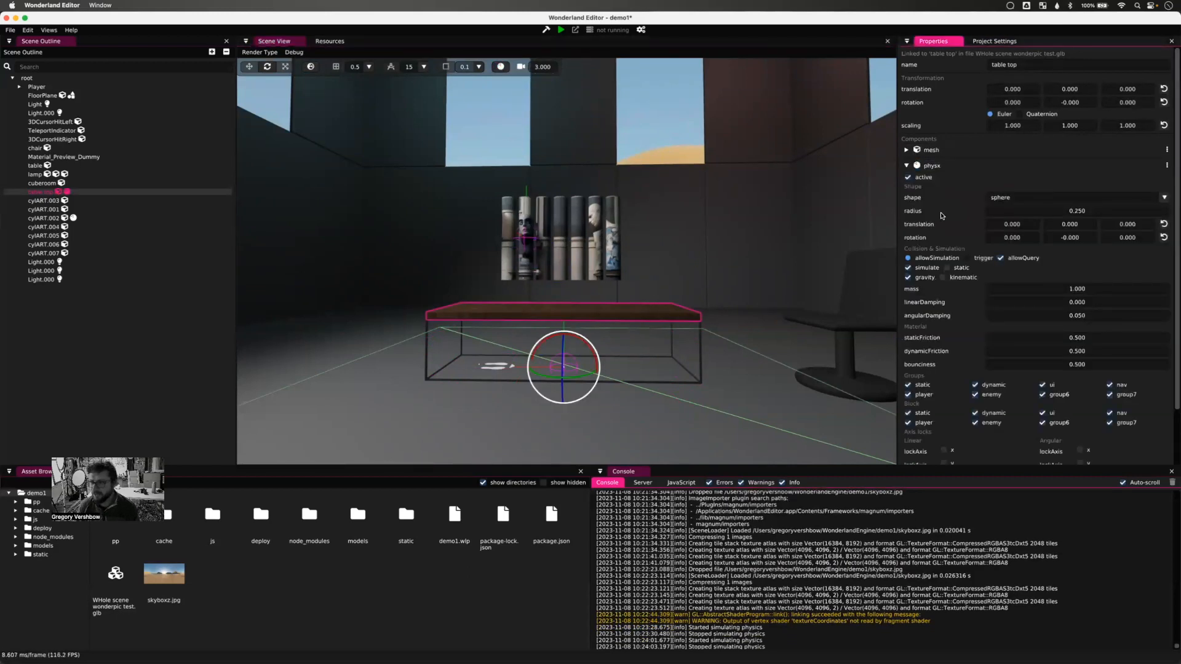
pyautogui.click(947, 268)
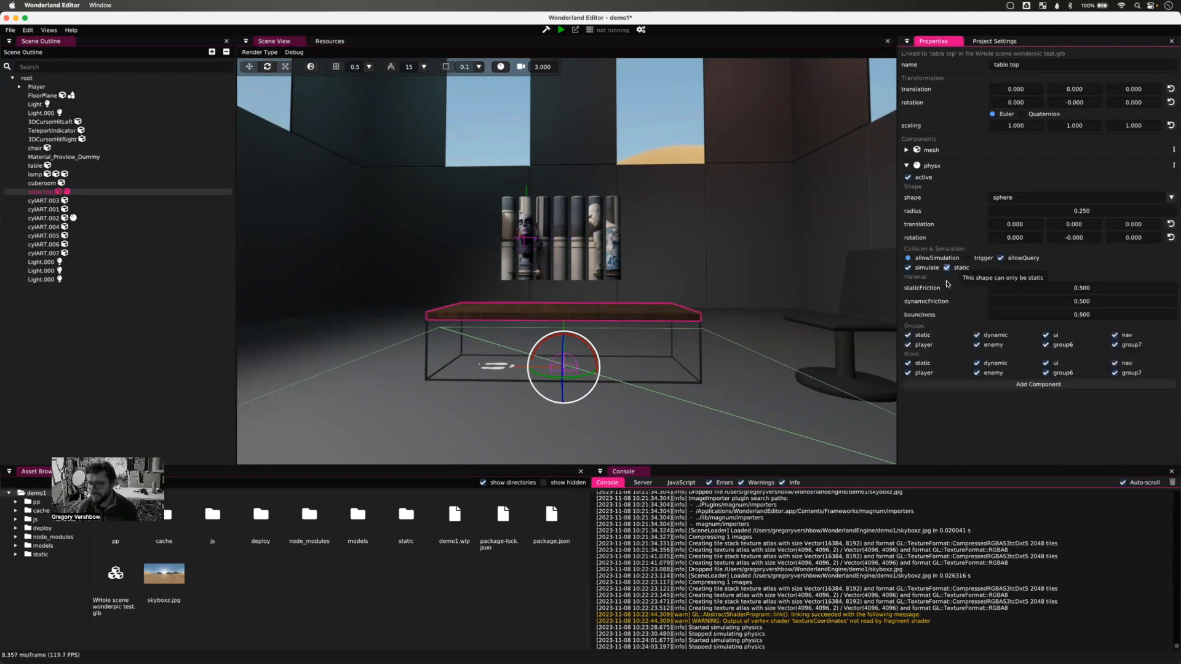
pyautogui.click(505, 68)
pyautogui.click(505, 68)
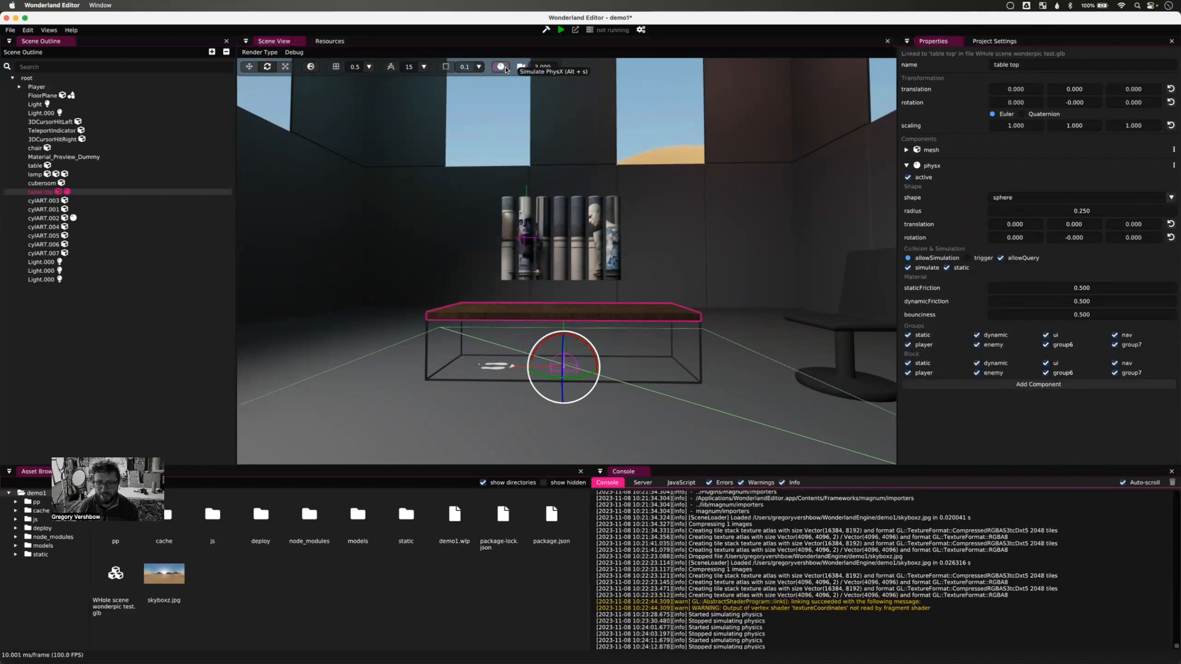
# - Try a box physx shape with extents 1.050, 1.050 and 2.050 on the table top, testing it in the simulation
pyautogui.click(577, 372)
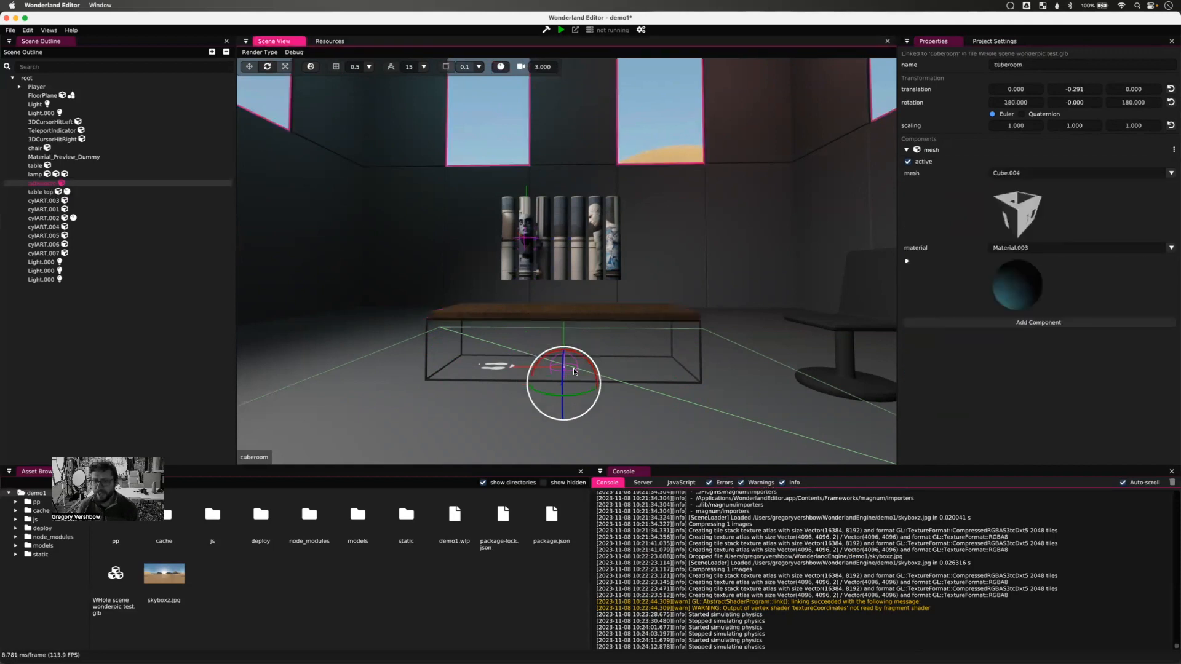
pyautogui.click(593, 319)
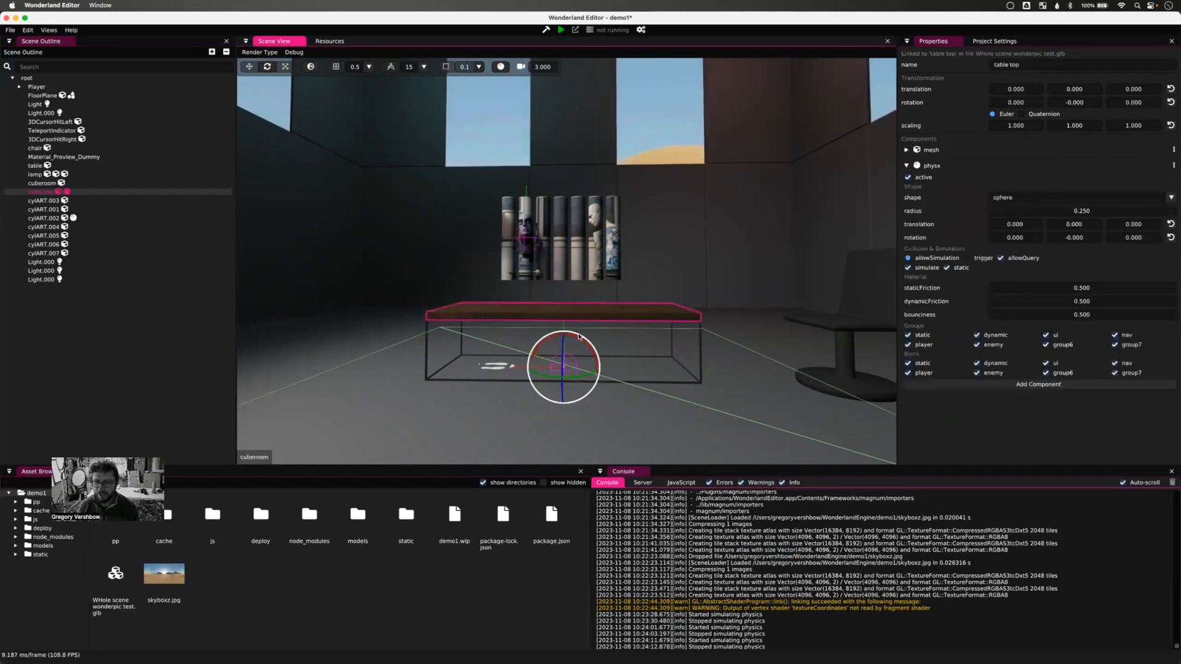
pyautogui.click(1014, 204)
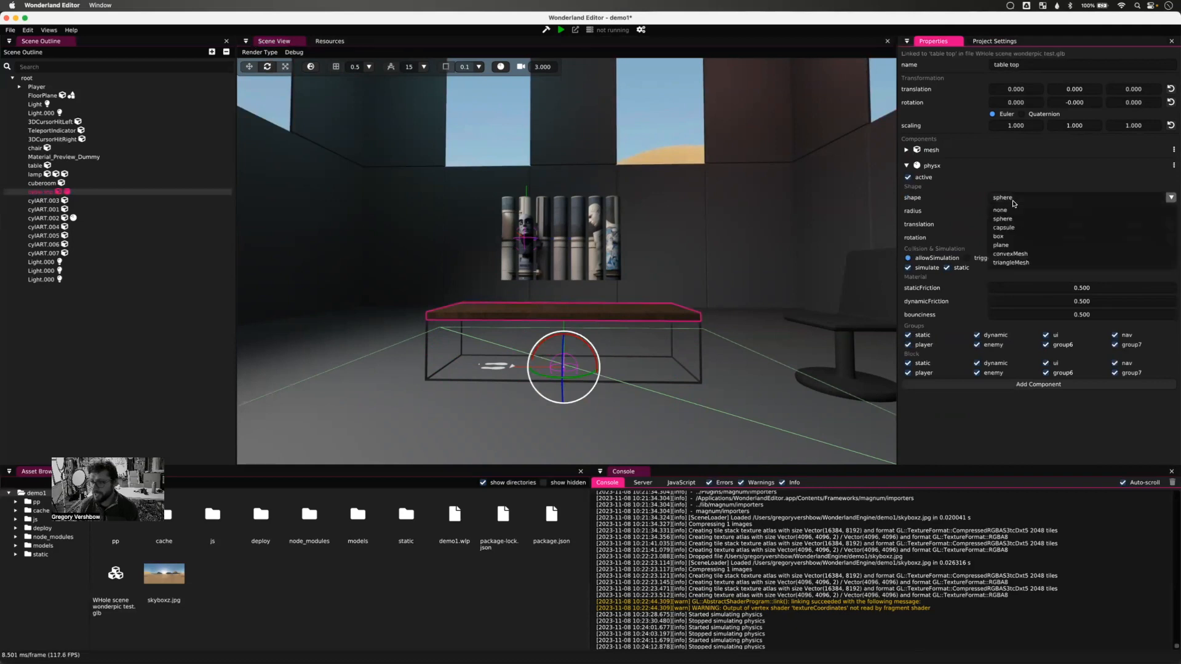
pyautogui.click(1008, 237)
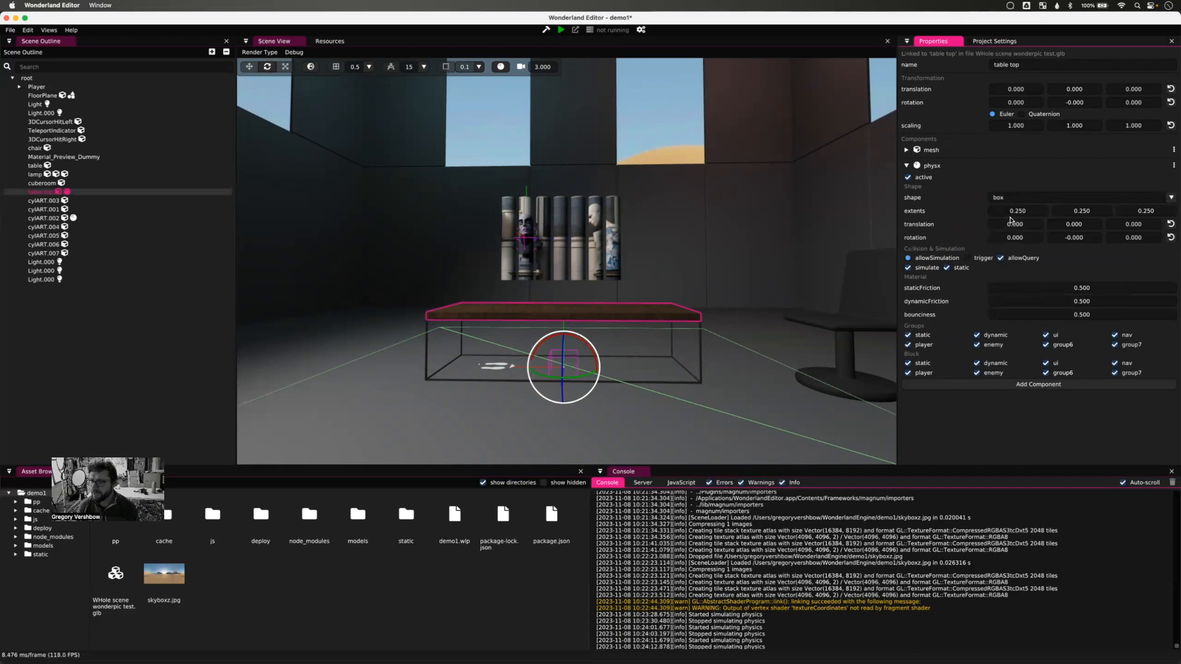
pyautogui.moveTo(1016, 211); pyautogui.dragTo(1141, 213)
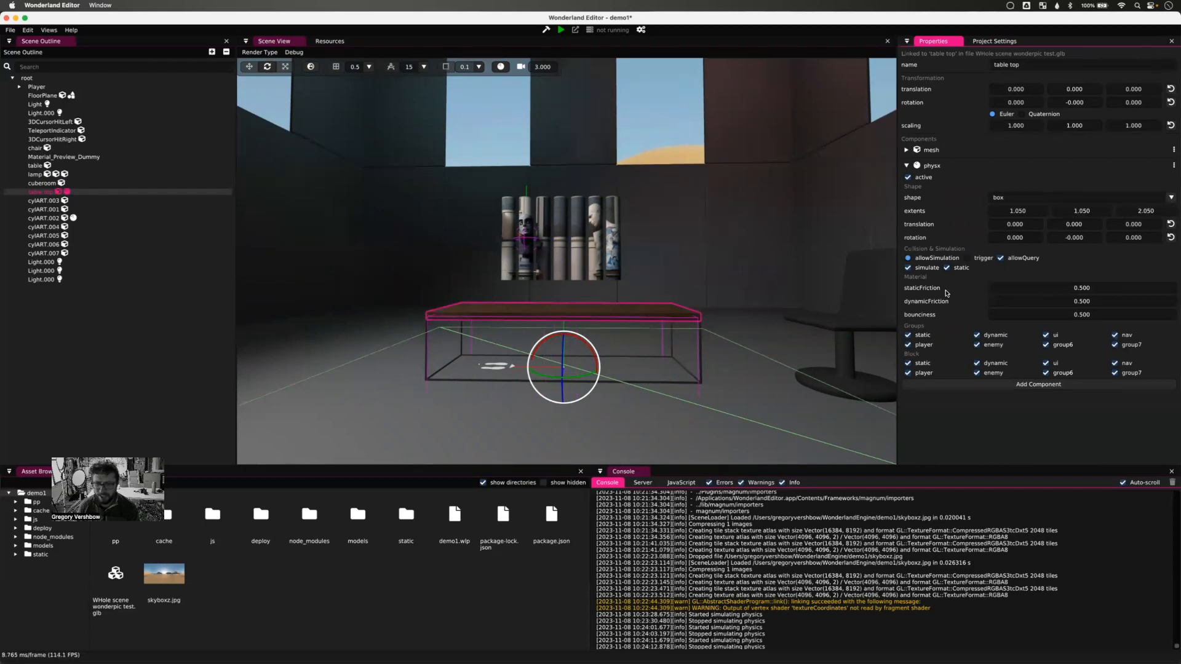
pyautogui.click(501, 68)
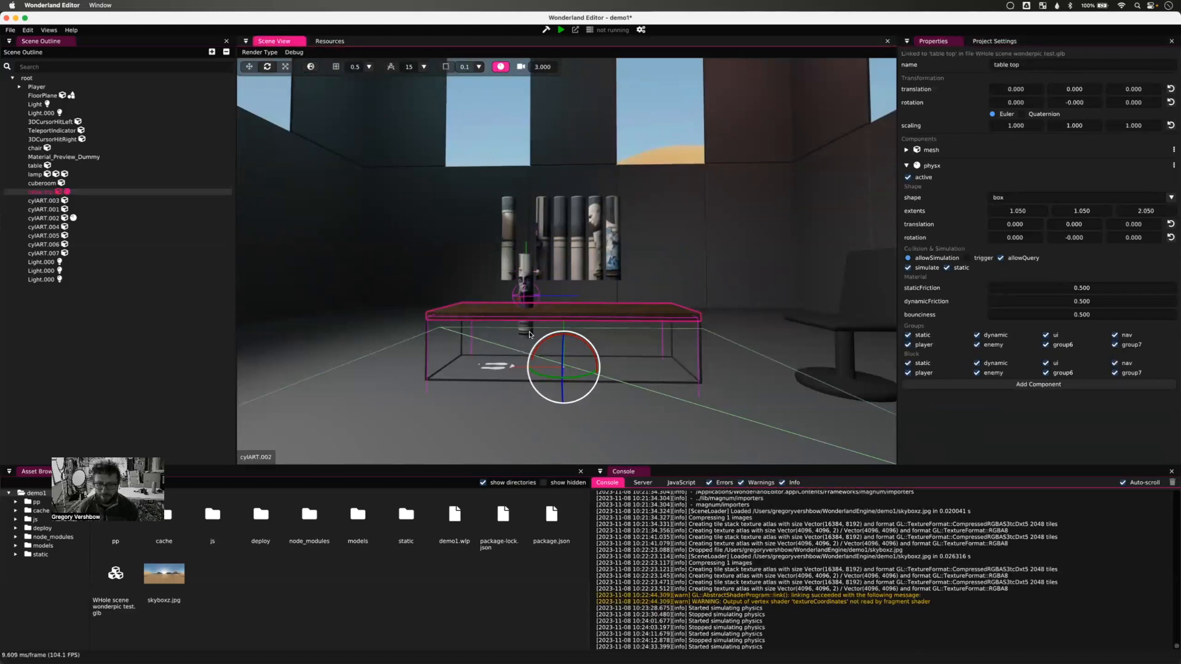
pyautogui.click(496, 69)
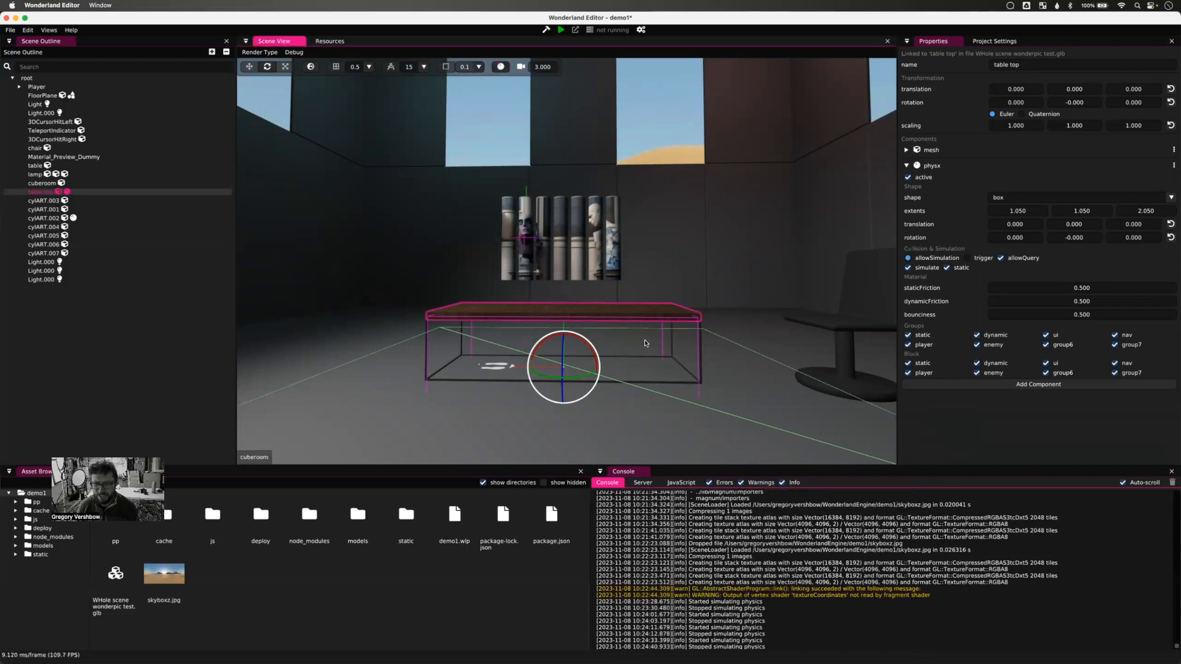
# - Set the table top's physx shape to convexMesh with the Cube.001 mesh, and test it in the PhysX simulation
pyautogui.click(1029, 200)
pyautogui.click(1024, 254)
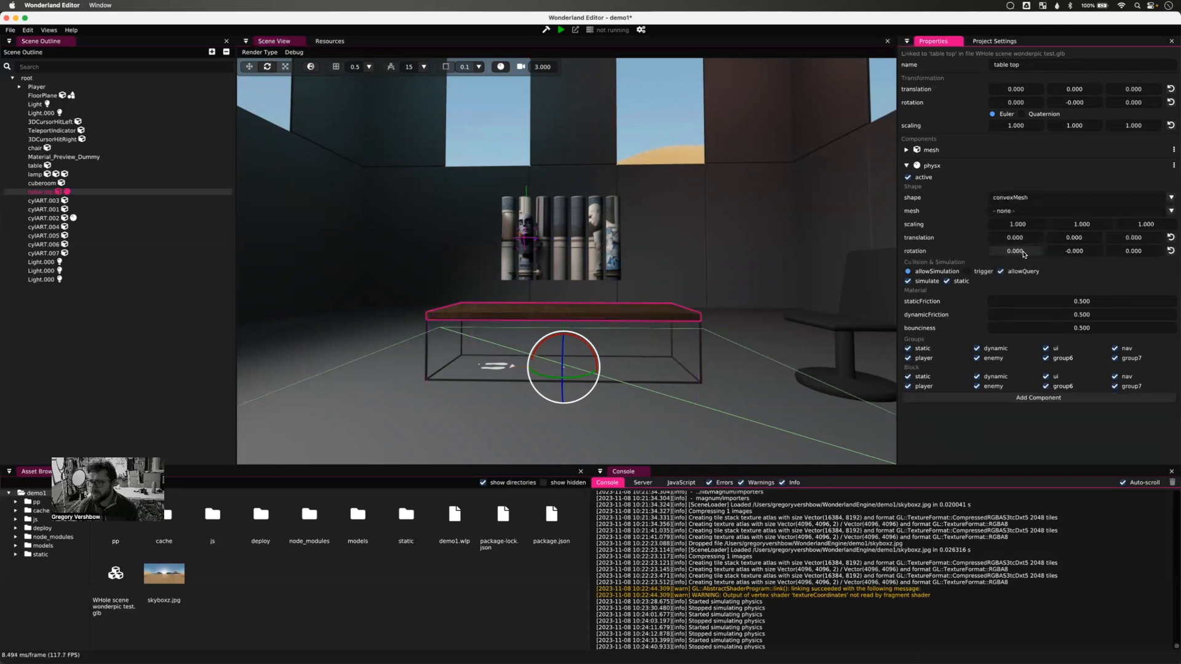
pyautogui.click(1006, 211)
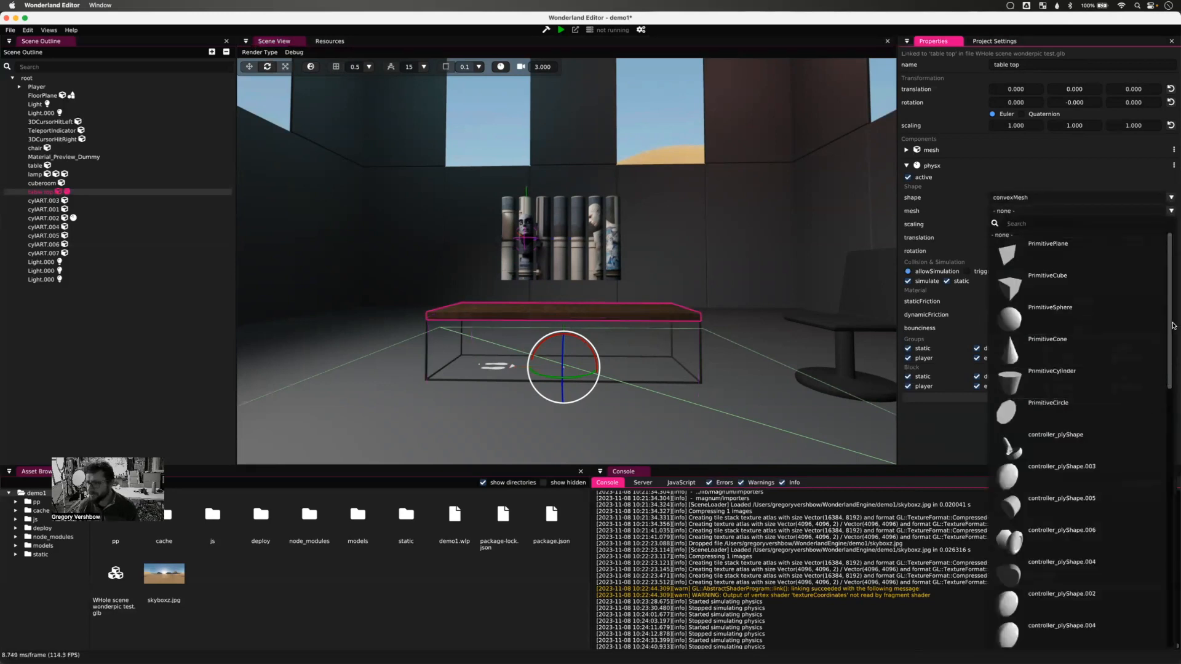
pyautogui.moveTo(1169, 327); pyautogui.dragTo(1169, 584)
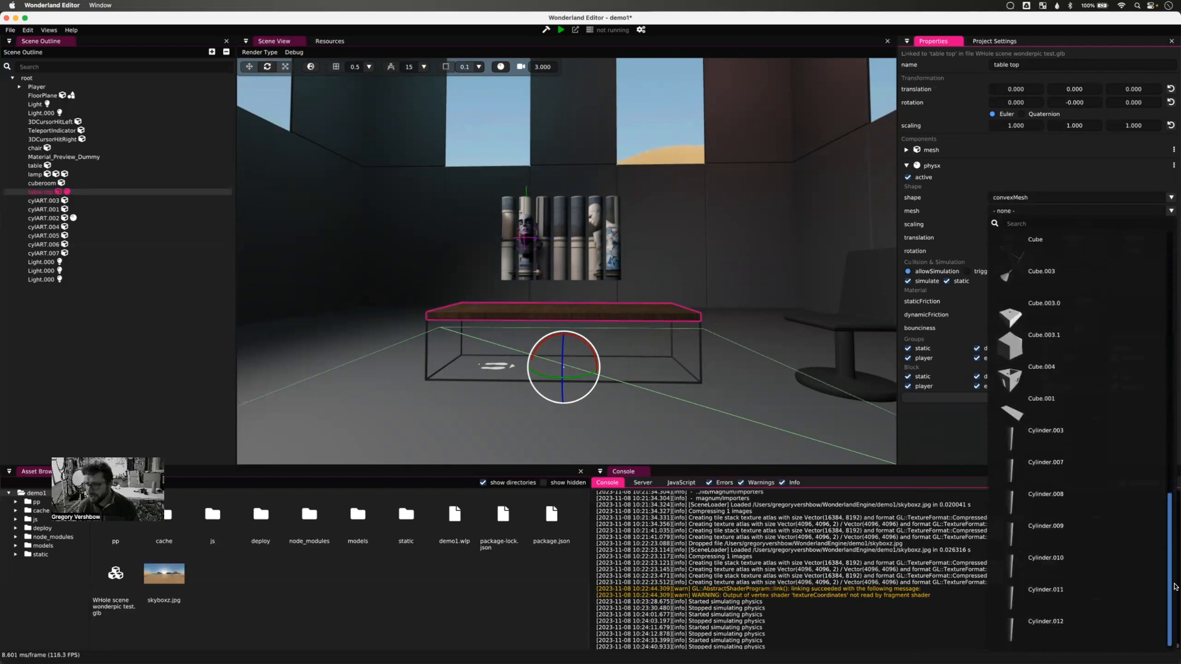
pyautogui.click(1049, 412)
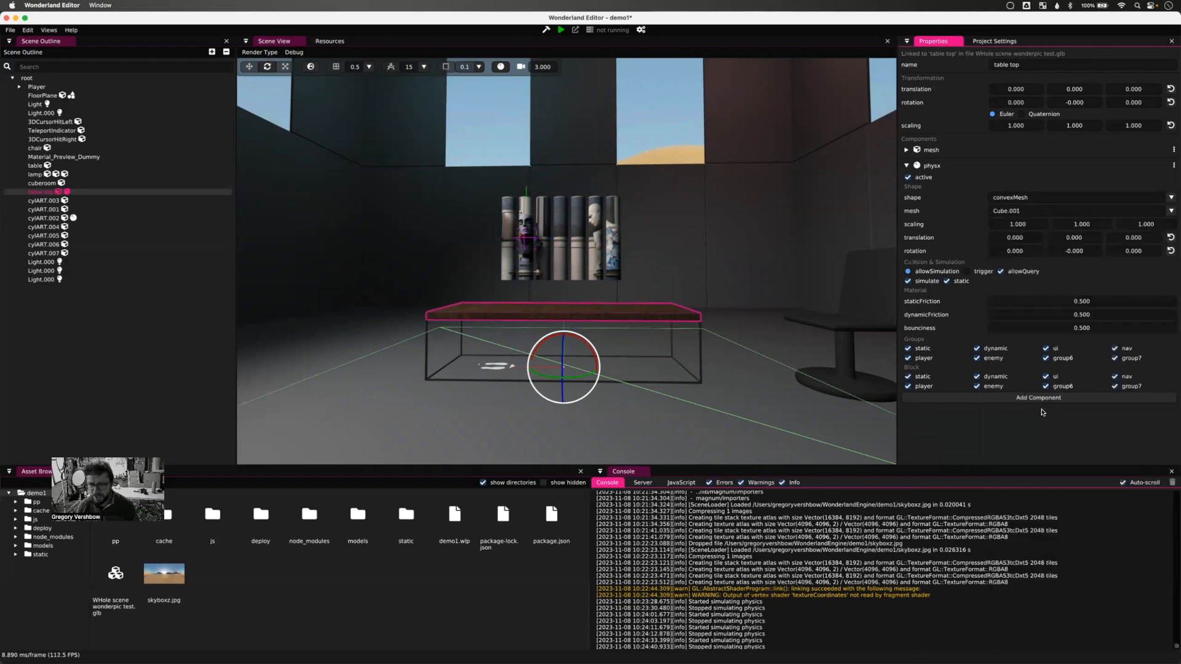
pyautogui.click(500, 68)
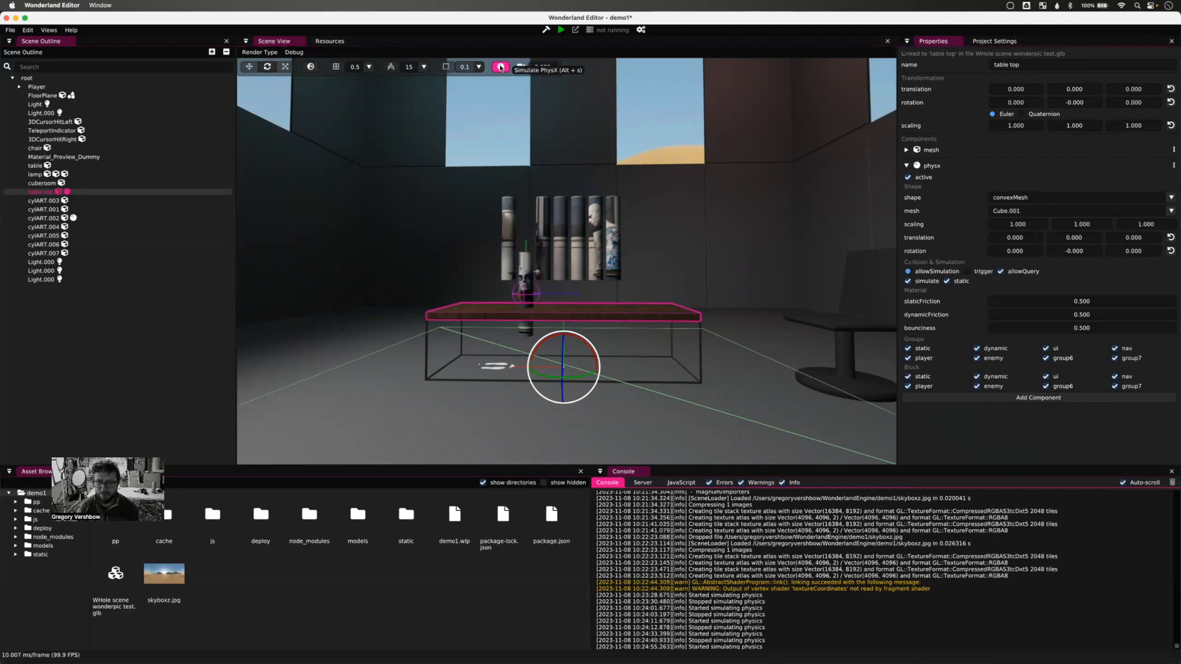
pyautogui.click(500, 67)
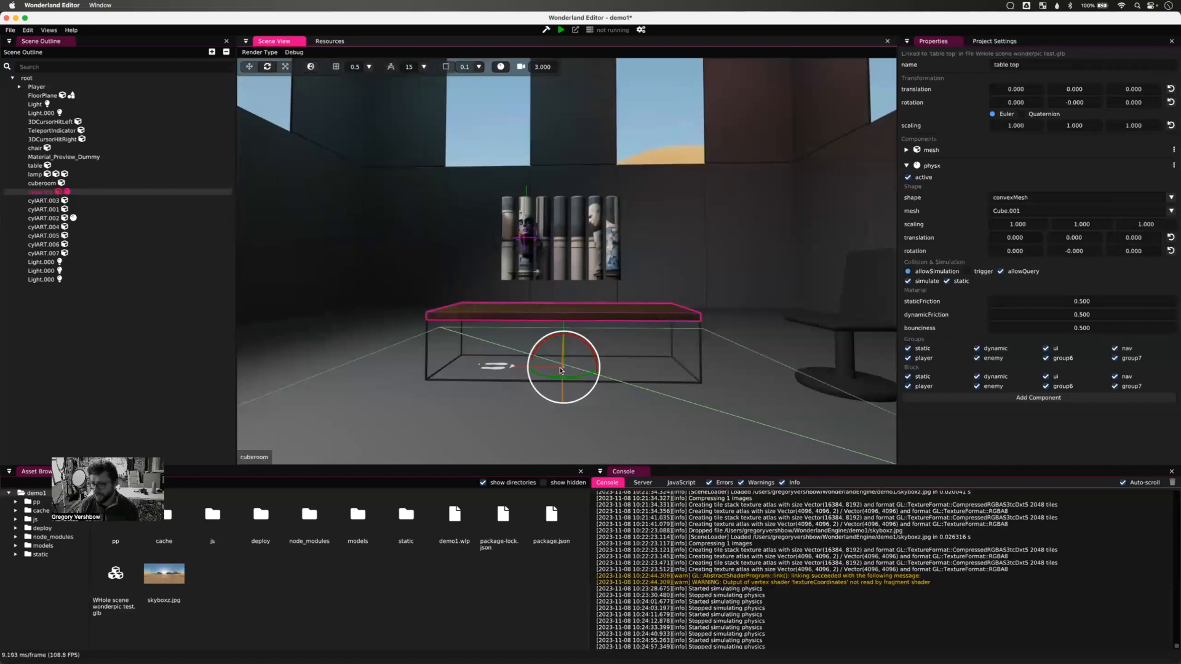
# - Set cylART.002's physx shape to box with extents 0.200, 0.750 and 0.150, and start the PhysX simulation
pyautogui.click(524, 271)
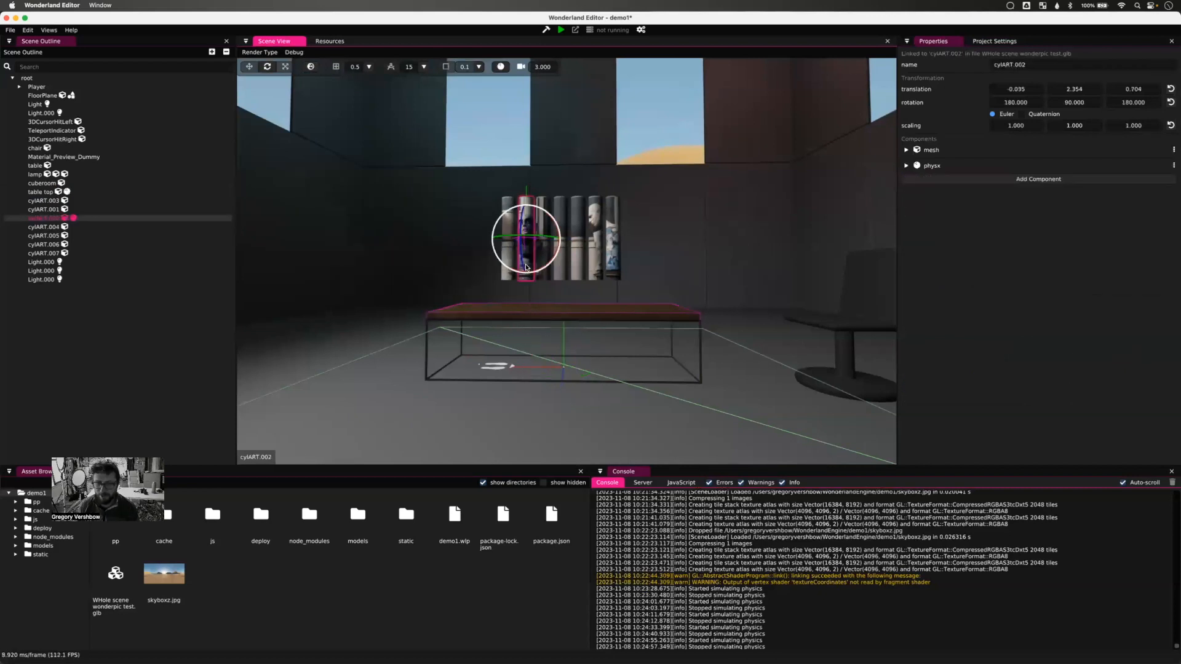
pyautogui.click(525, 313)
pyautogui.click(527, 275)
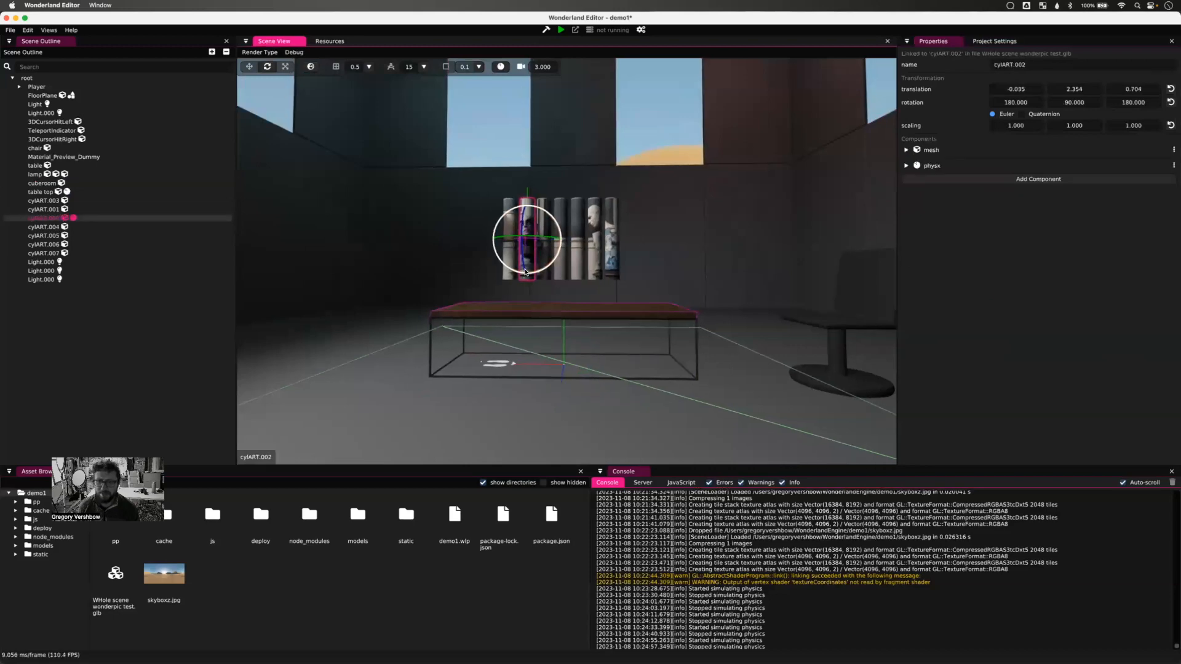
pyautogui.scroll(5, 524, 272)
pyautogui.scroll(-3, 522, 271)
pyautogui.scroll(-8, 521, 273)
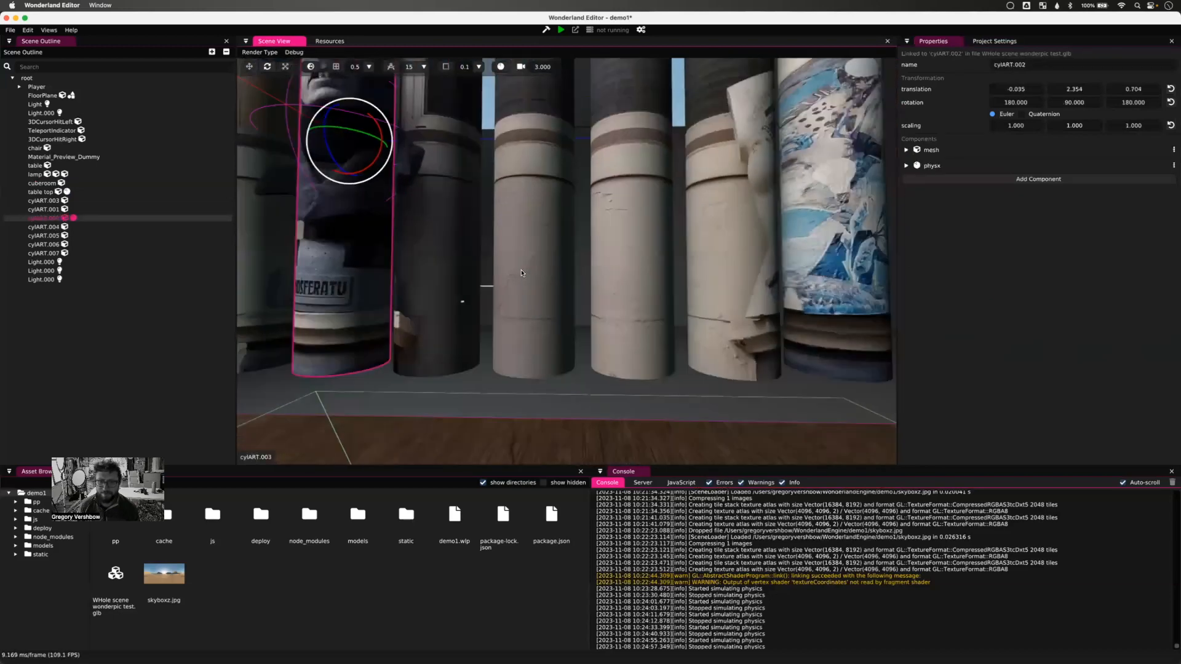
pyautogui.scroll(-2, 521, 273)
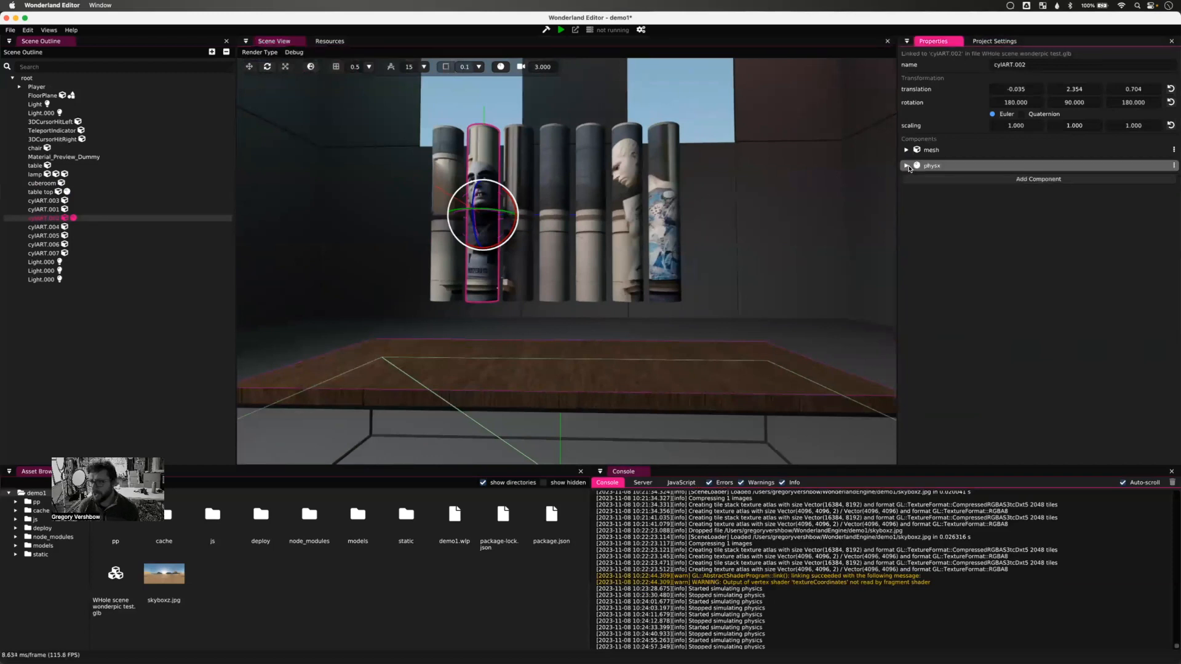
pyautogui.click(929, 166)
pyautogui.click(1021, 204)
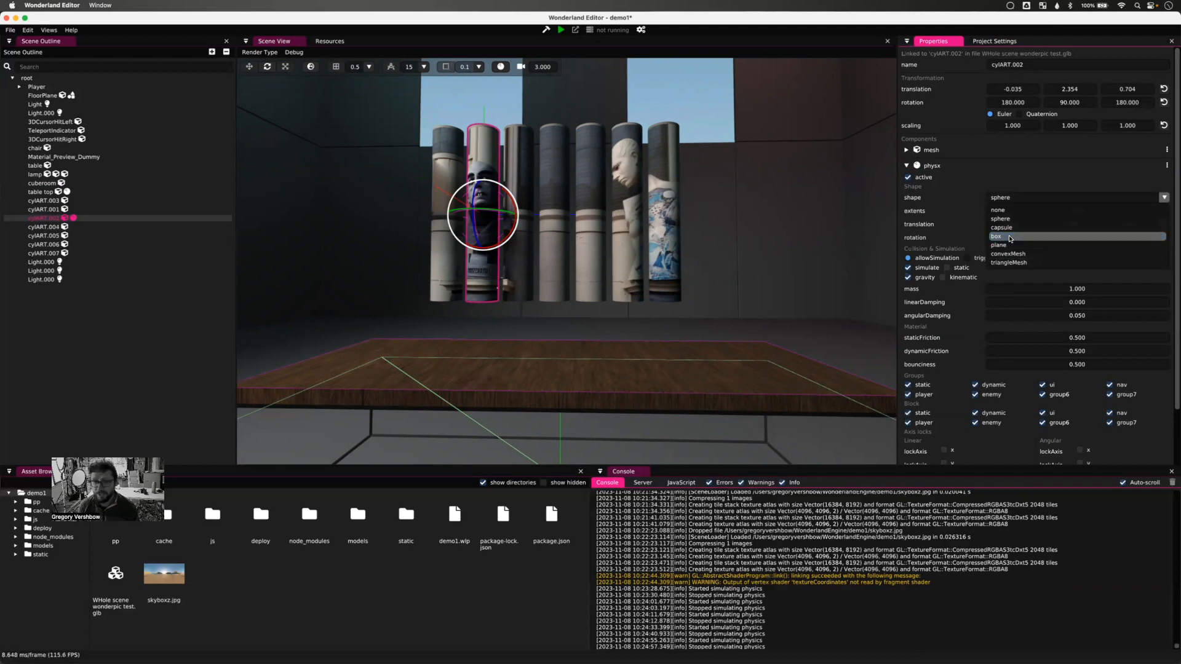
pyautogui.click(1010, 239)
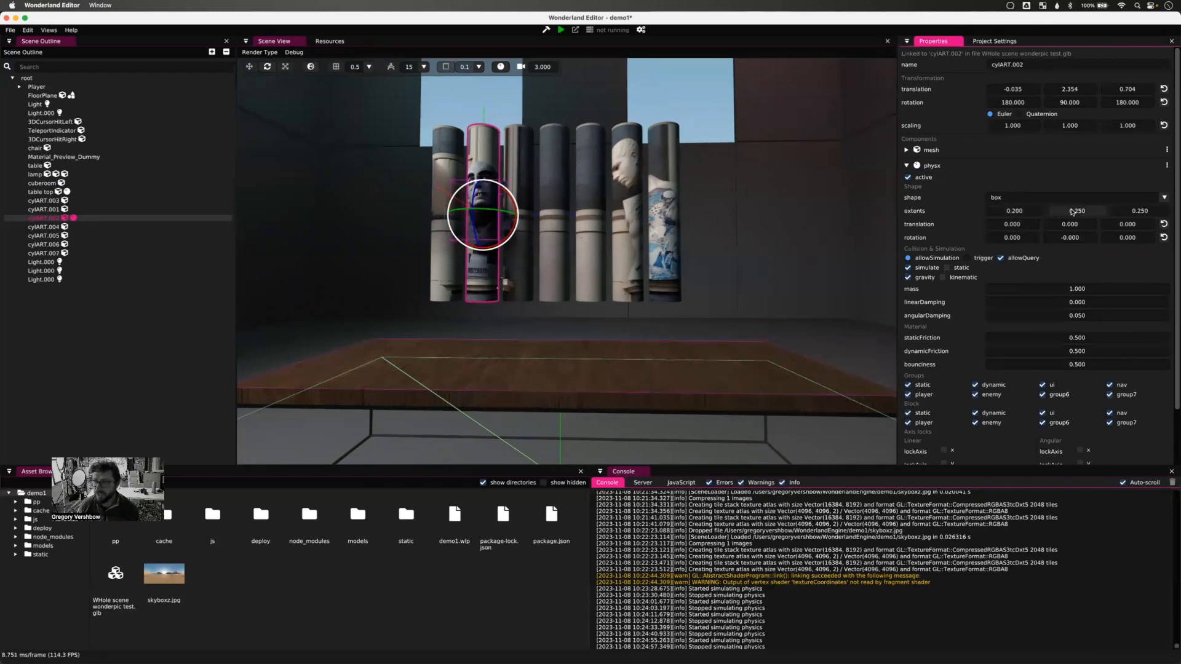
pyautogui.moveTo(1122, 212); pyautogui.dragTo(1082, 212)
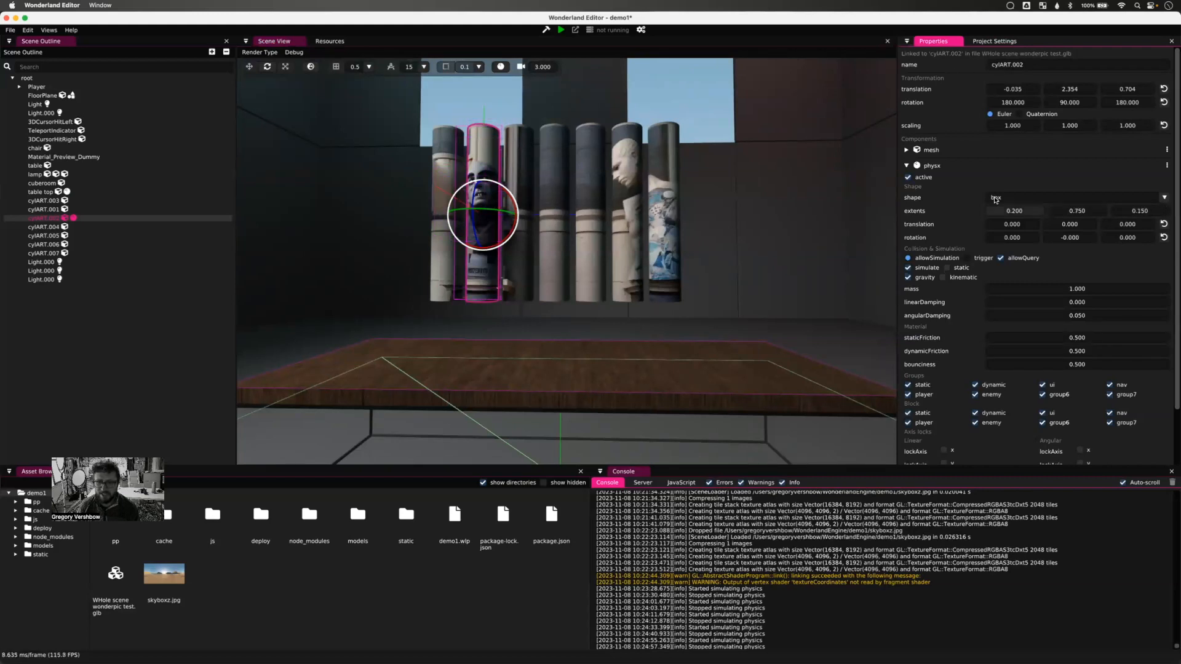
pyautogui.click(499, 69)
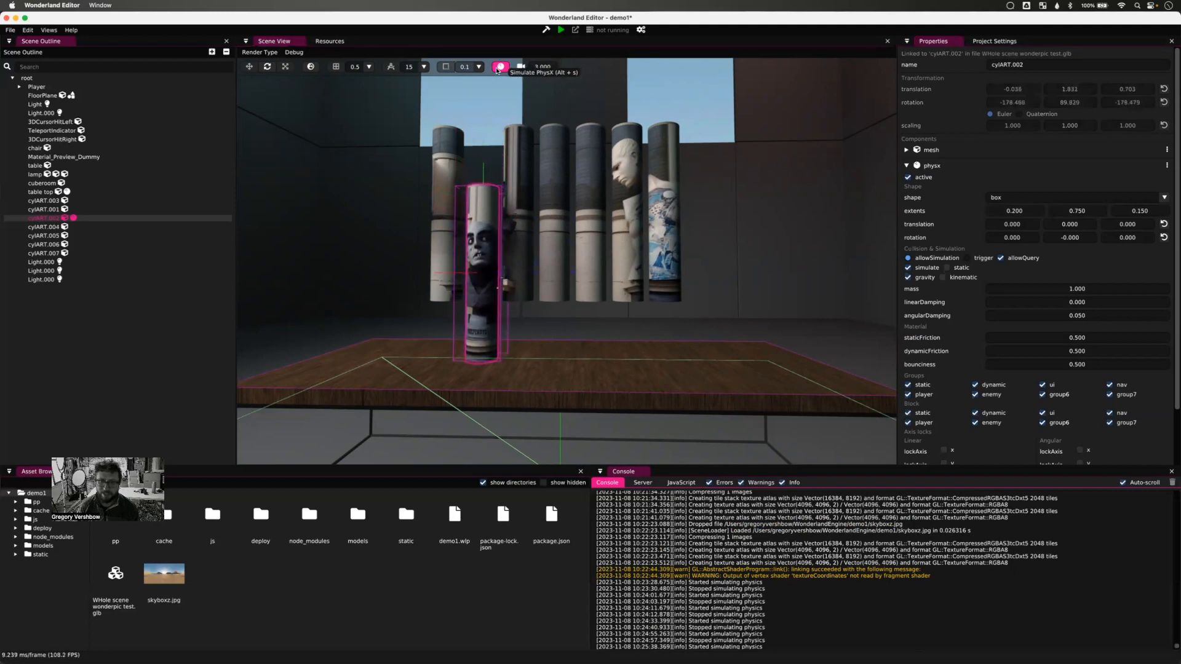
# - Stop the simulation and set cylART.002's physx shape to convexMesh with the Cylinder.007 mesh
pyautogui.click(499, 69)
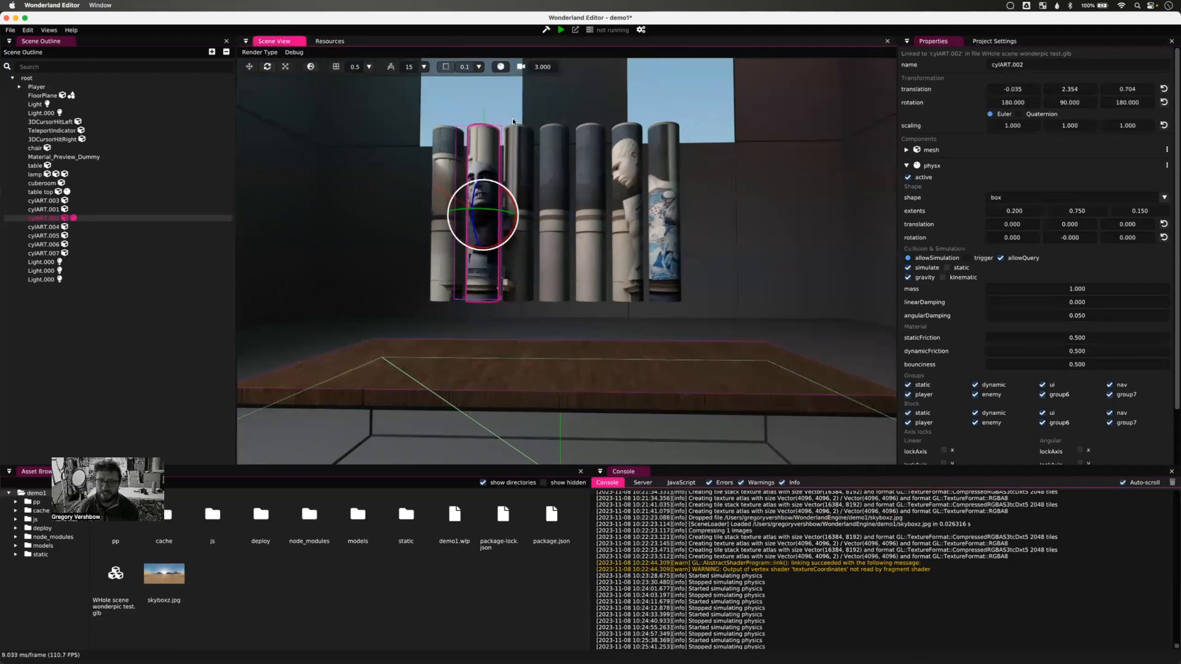
pyautogui.click(1026, 202)
pyautogui.click(1026, 249)
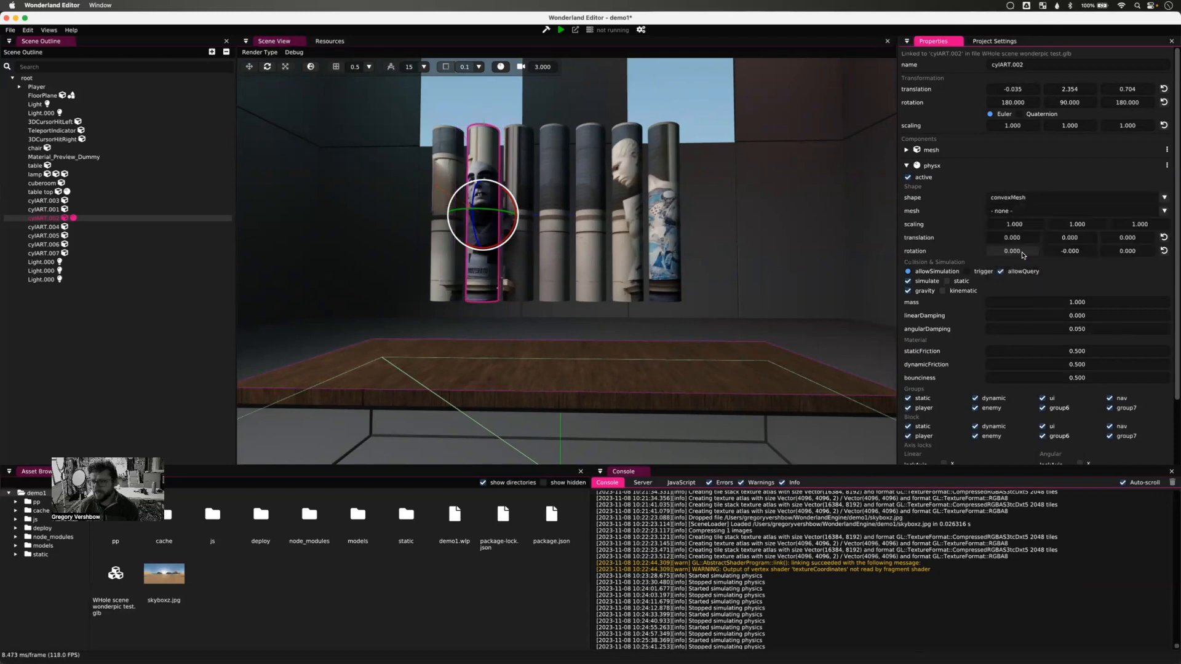
pyautogui.click(1064, 213)
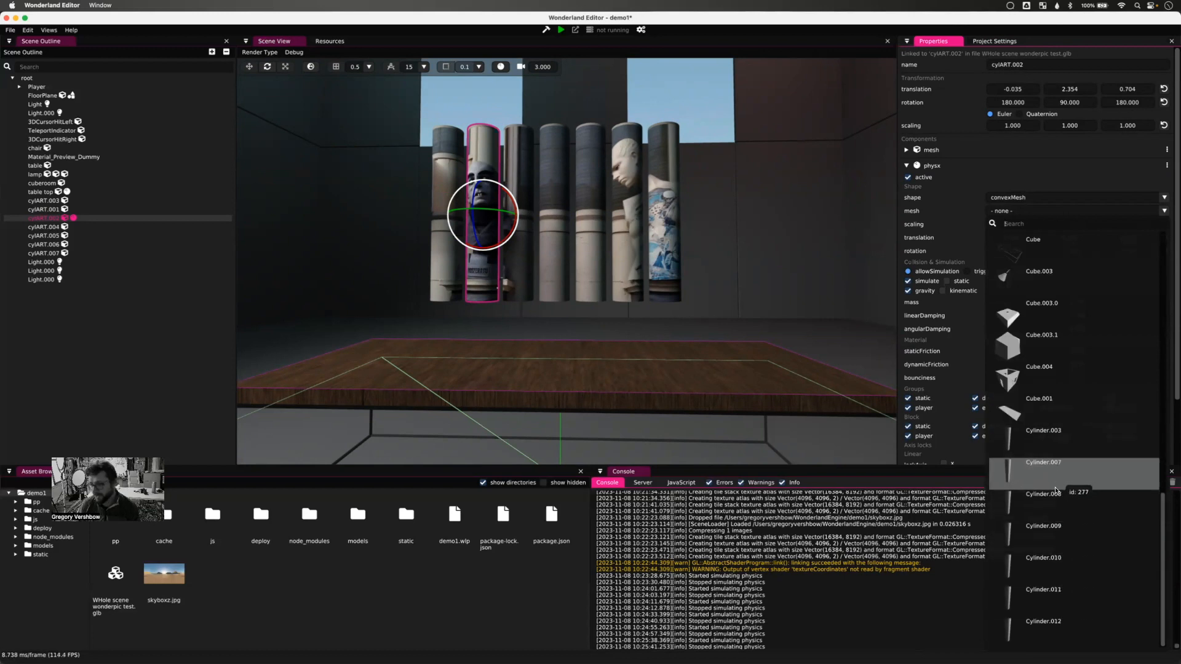
pyautogui.click(1056, 482)
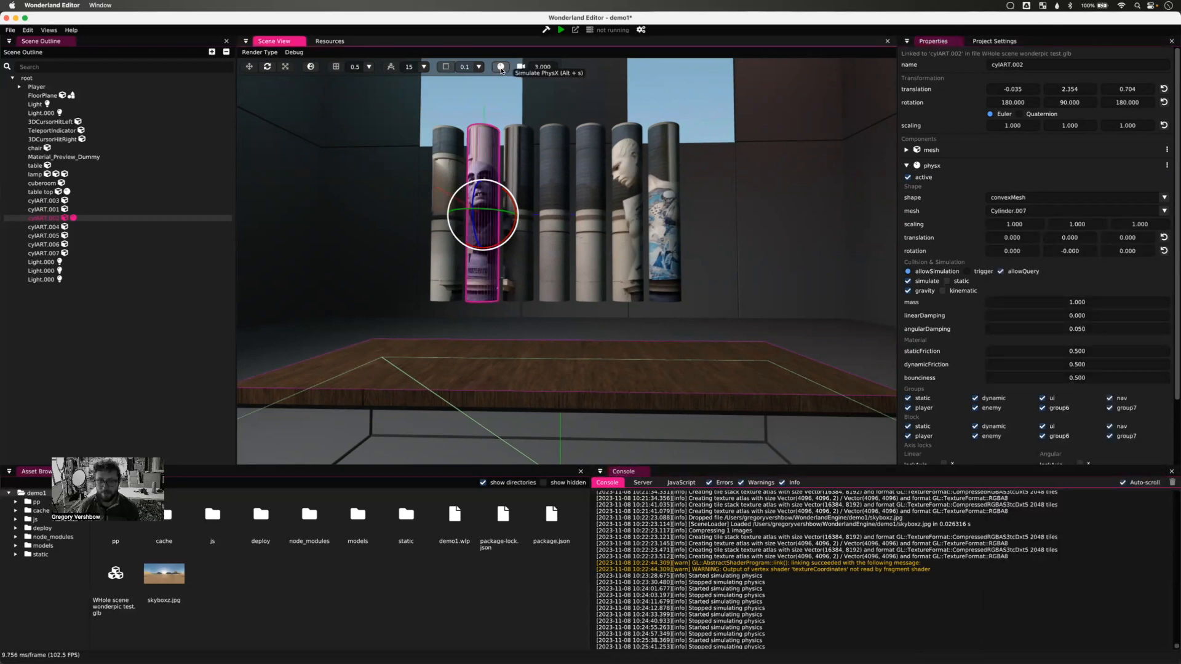
# - Run the PhysX simulation twice to test how cylART.002 lands with its convex mesh shape
pyautogui.click(500, 67)
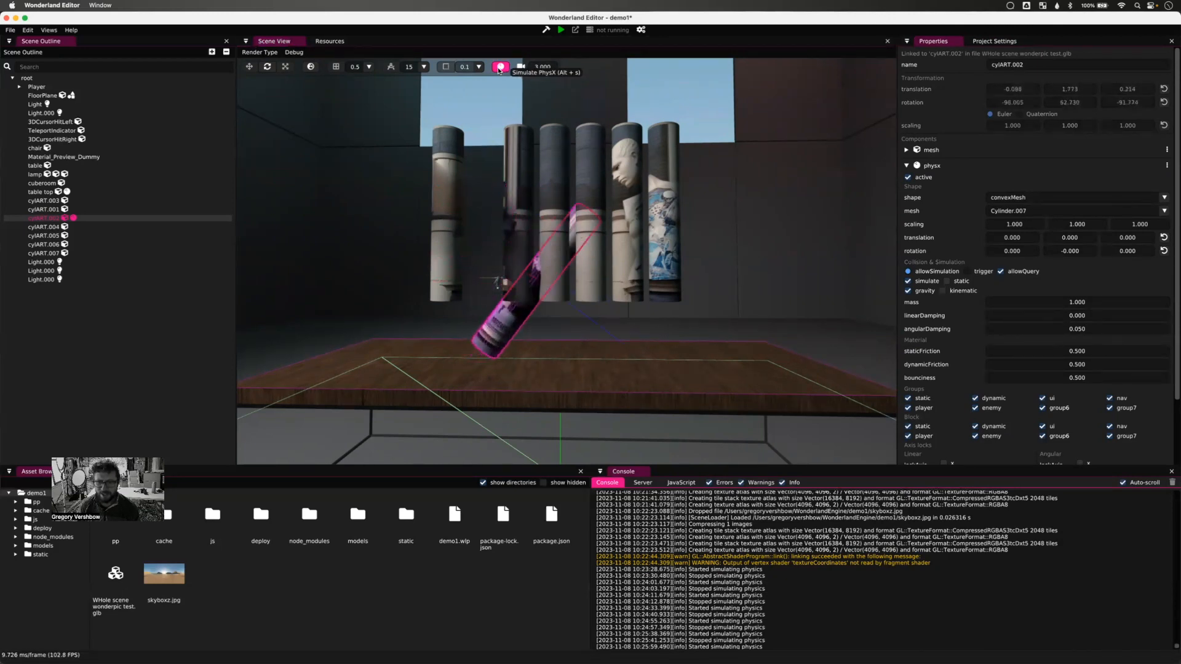
pyautogui.click(501, 67)
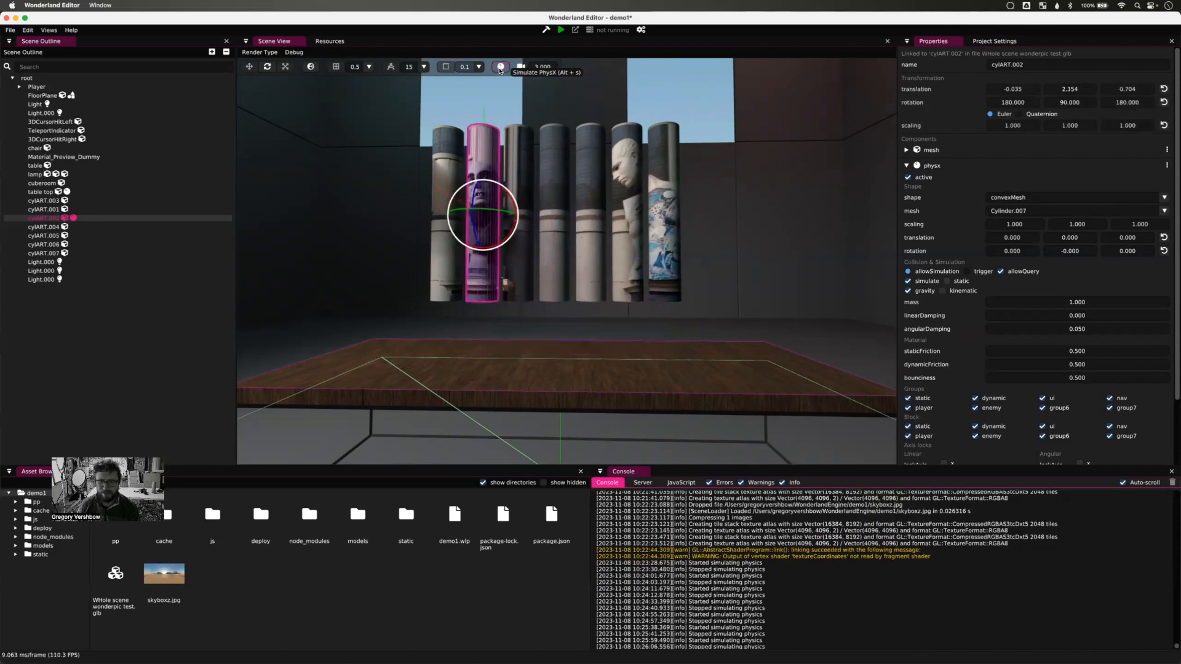
pyautogui.click(500, 68)
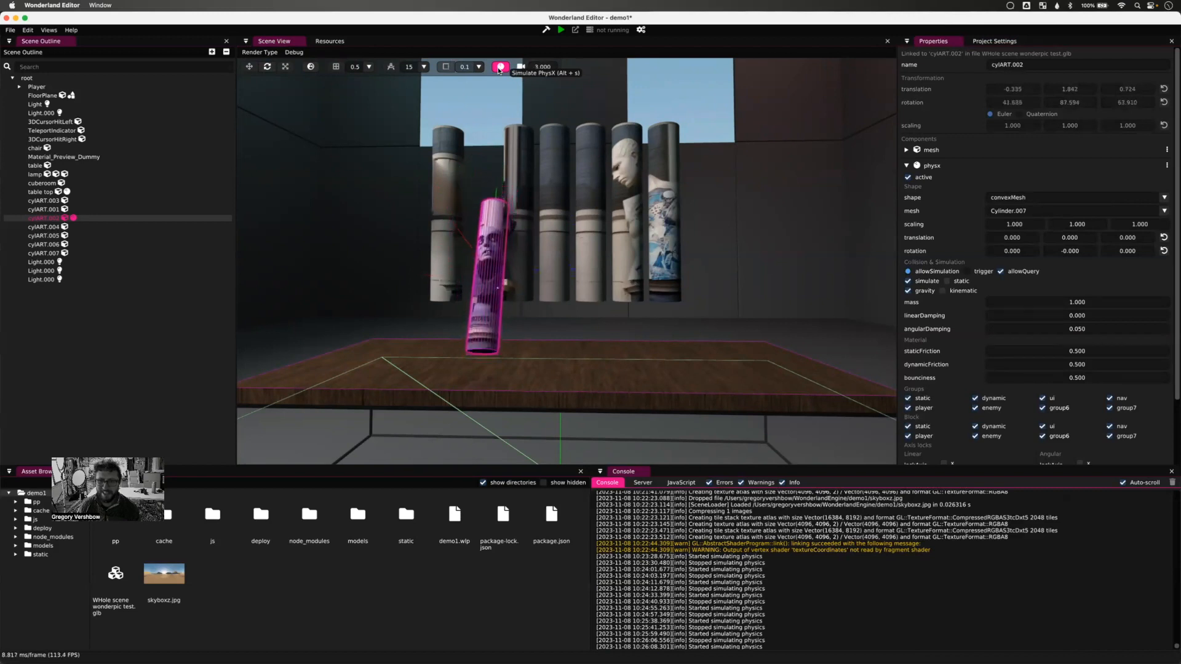
pyautogui.click(500, 67)
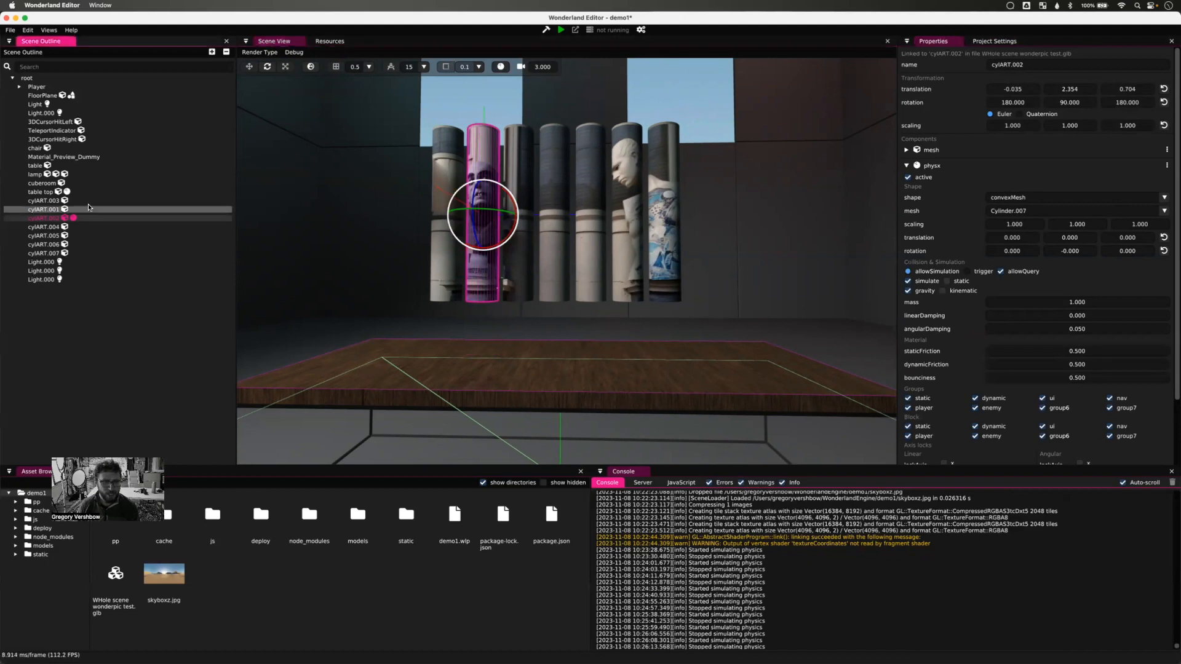
# - Lower all seven cylART cylinders together to a Y translation of about 1.901, just above the table top, and test in the PhysX simulation
pyautogui.click(64, 201)
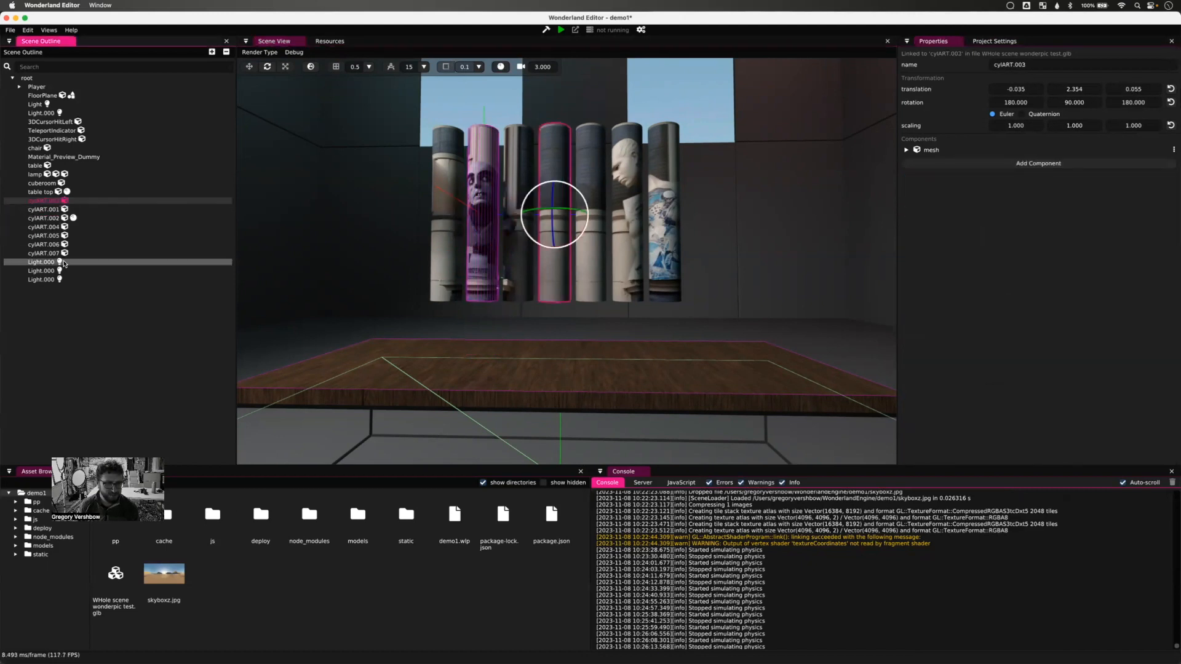
pyautogui.keyDown('shift'); pyautogui.click(67, 254); pyautogui.keyUp('shift')
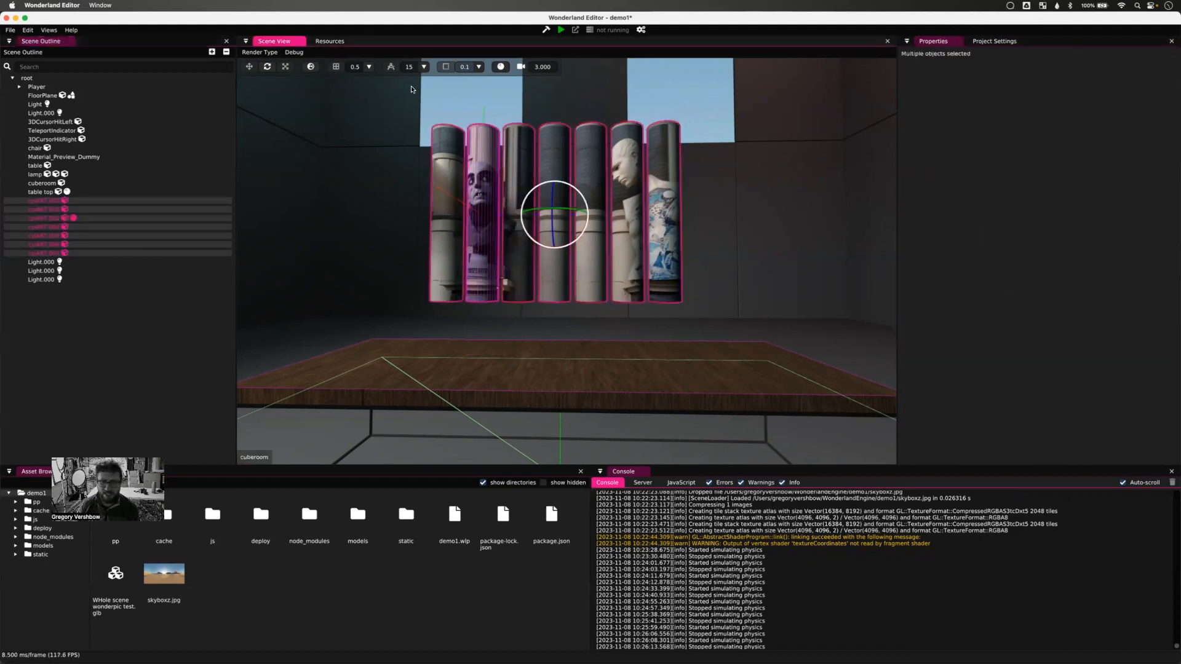
pyautogui.click(250, 66)
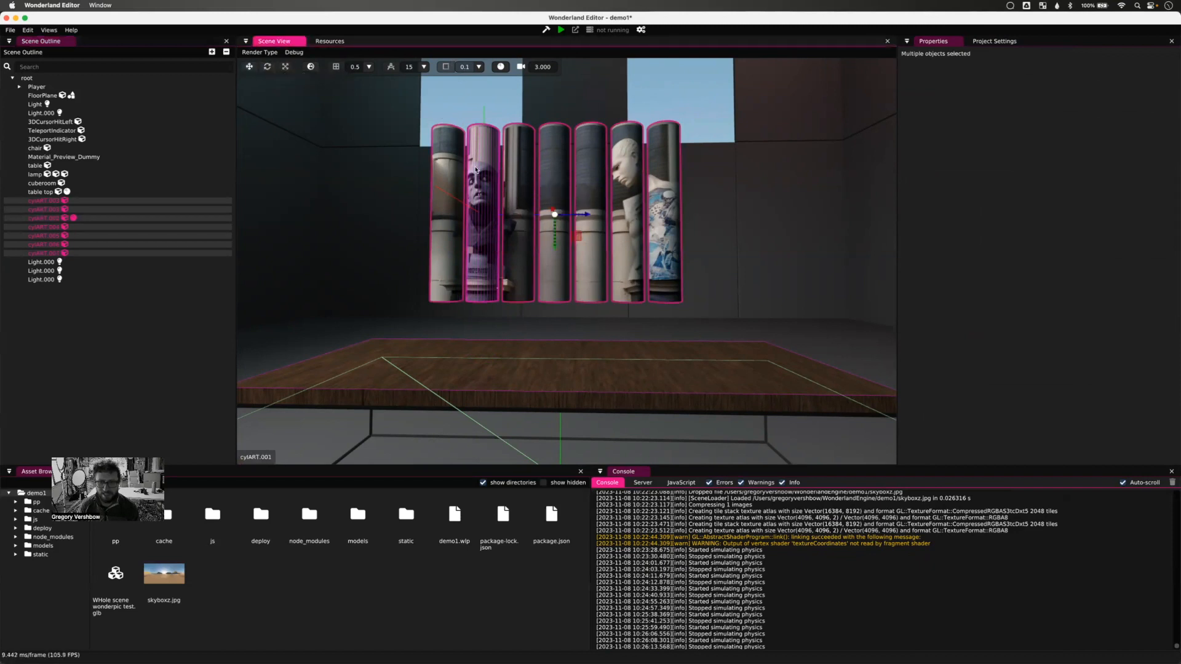
pyautogui.moveTo(555, 248); pyautogui.dragTo(548, 299)
pyautogui.moveTo(579, 320); pyautogui.dragTo(579, 322, button='middle')
pyautogui.click(448, 120)
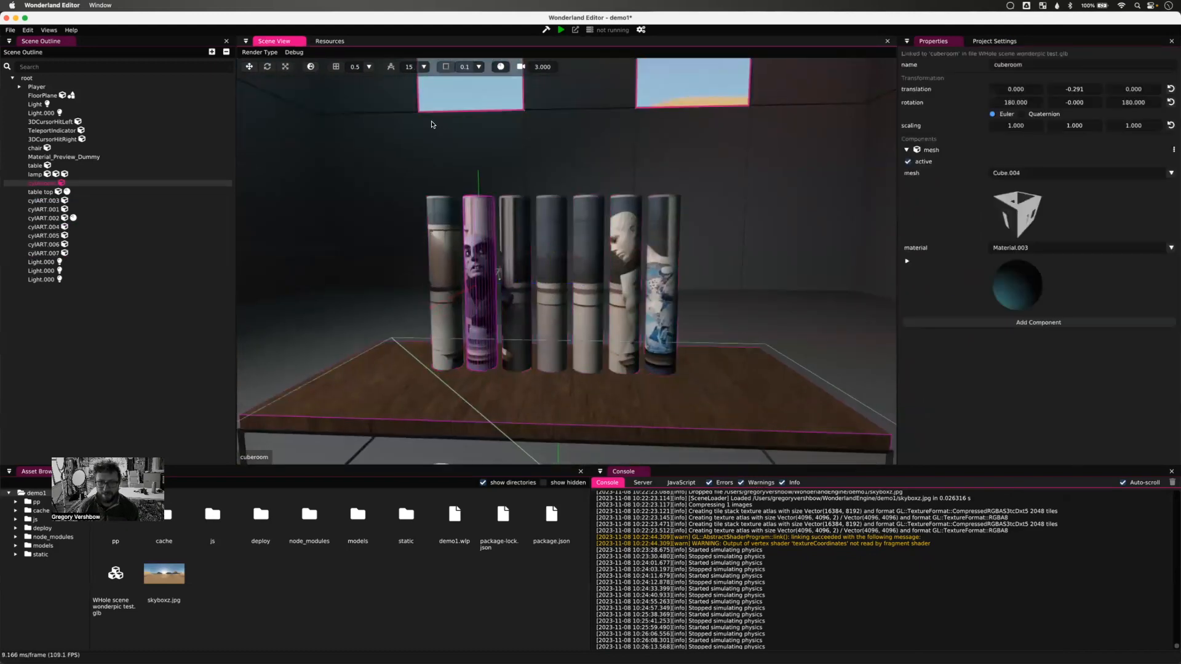
pyautogui.click(496, 69)
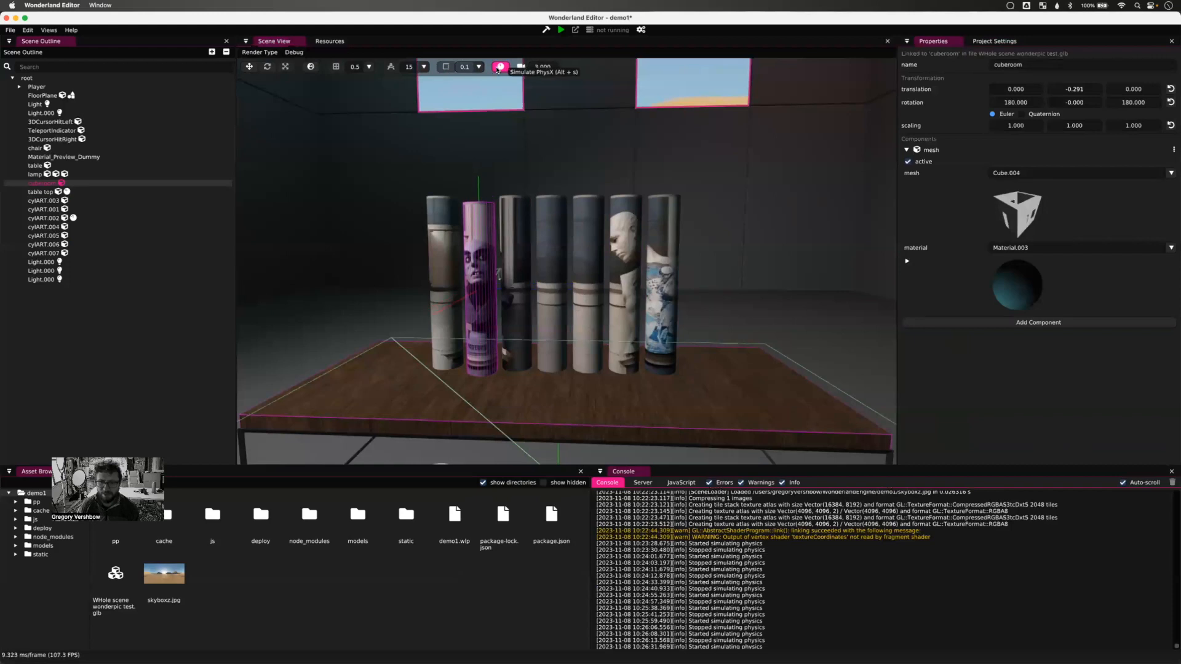
pyautogui.click(497, 69)
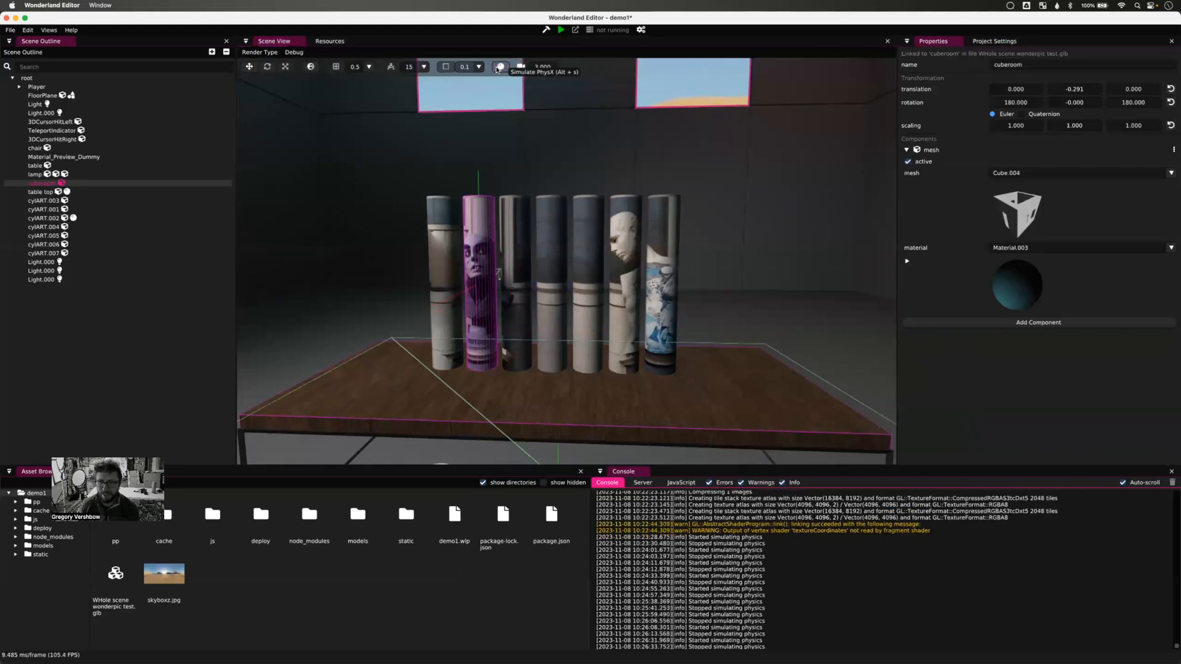
# - Move the physx component from cylART.002 to cylART.003 and briefly run the PhysX simulation
pyautogui.click(489, 237)
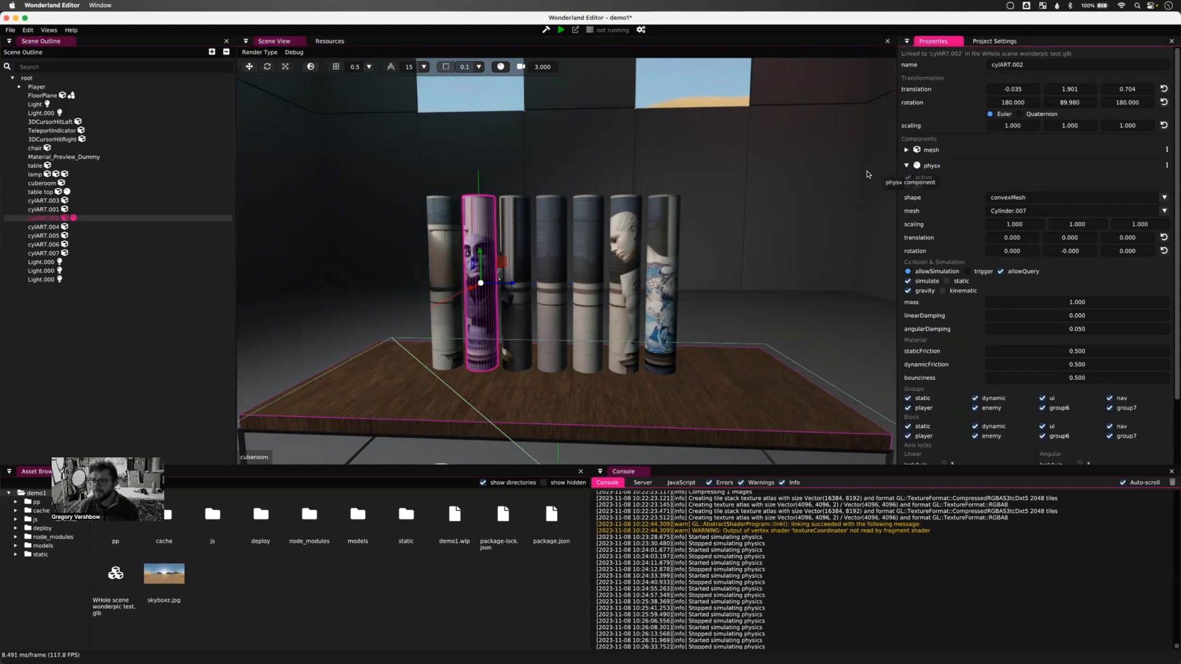
pyautogui.moveTo(503, 174); pyautogui.dragTo(92, 203)
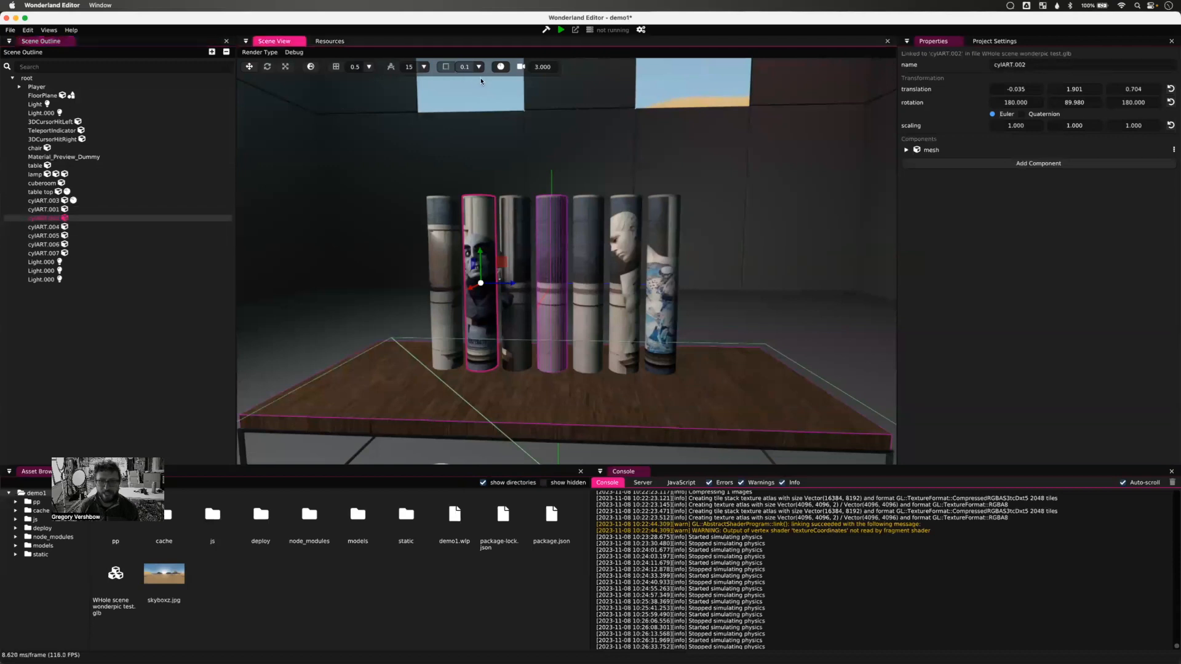
pyautogui.click(499, 68)
pyautogui.click(499, 69)
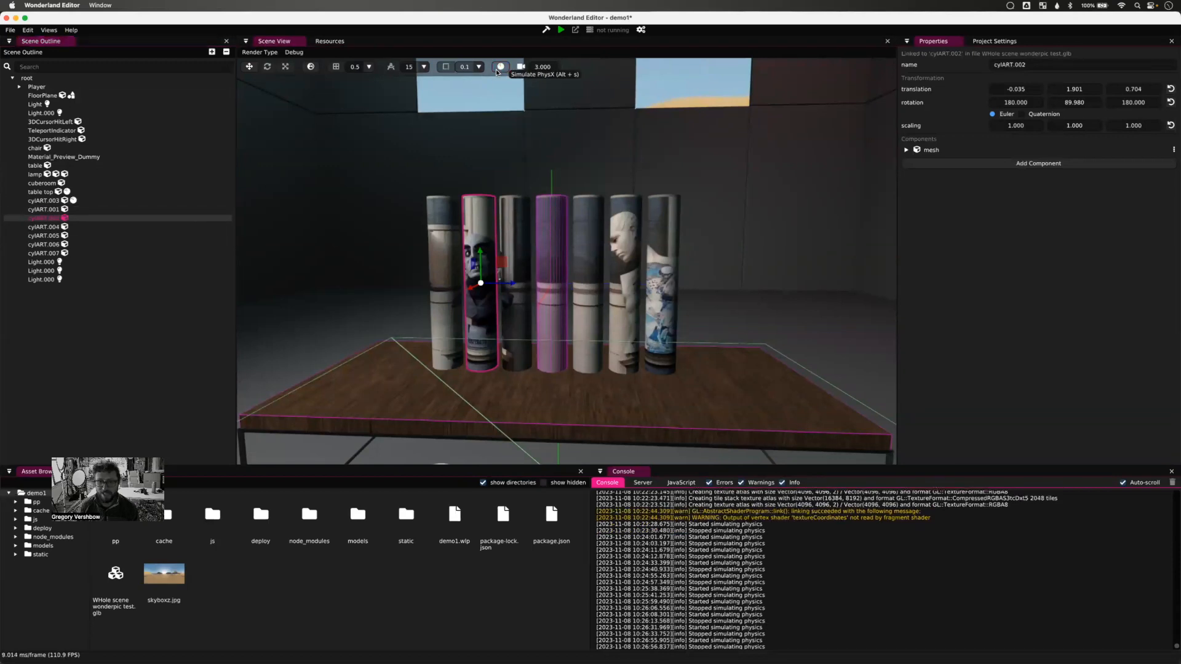
# - Move the physx component from cylART.003 to cylART.001 and back to cylART.003
pyautogui.click(94, 200)
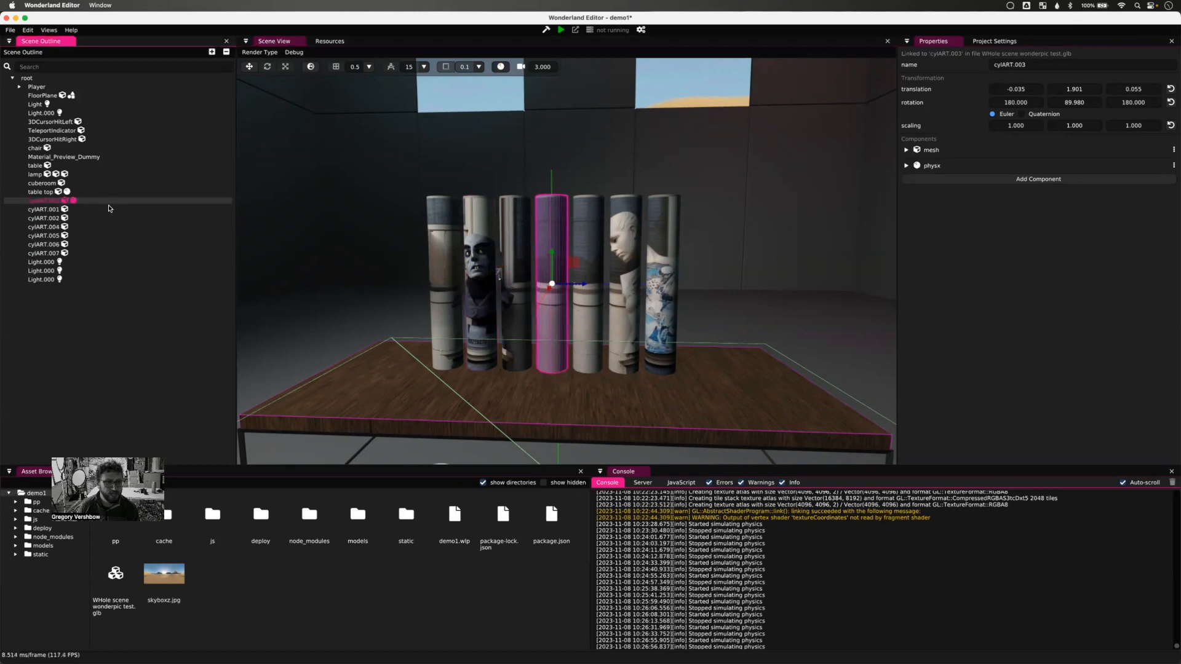
pyautogui.click(918, 167)
pyautogui.moveTo(918, 168); pyautogui.dragTo(130, 212)
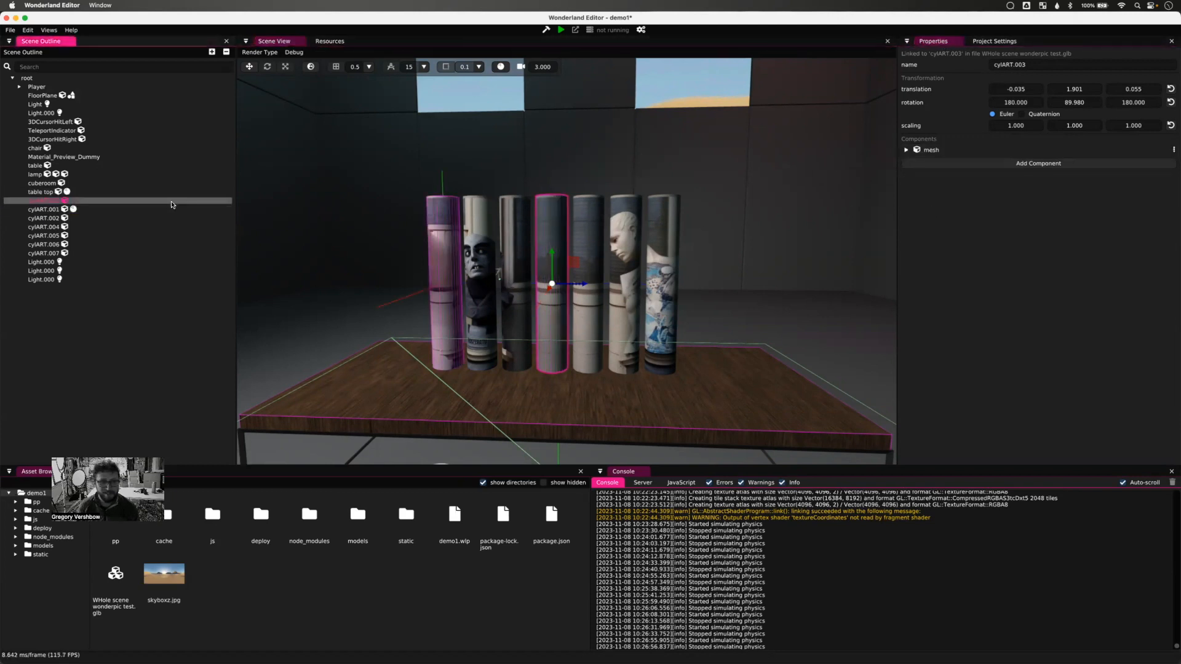
pyautogui.click(164, 211)
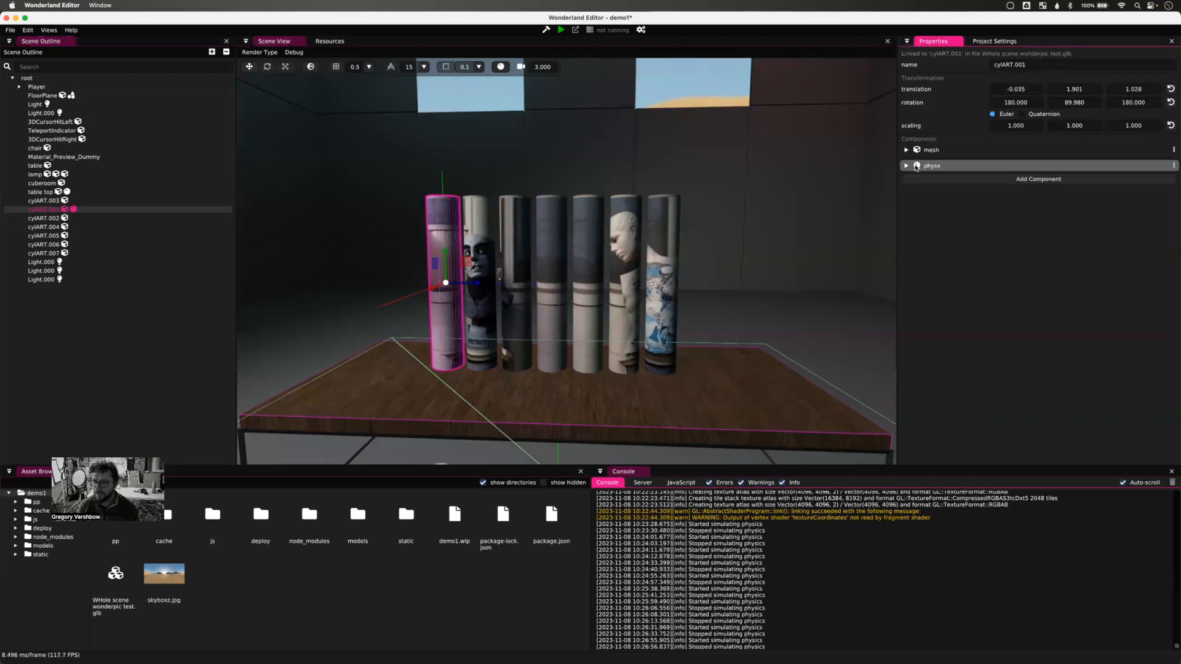
pyautogui.moveTo(916, 168); pyautogui.dragTo(142, 204)
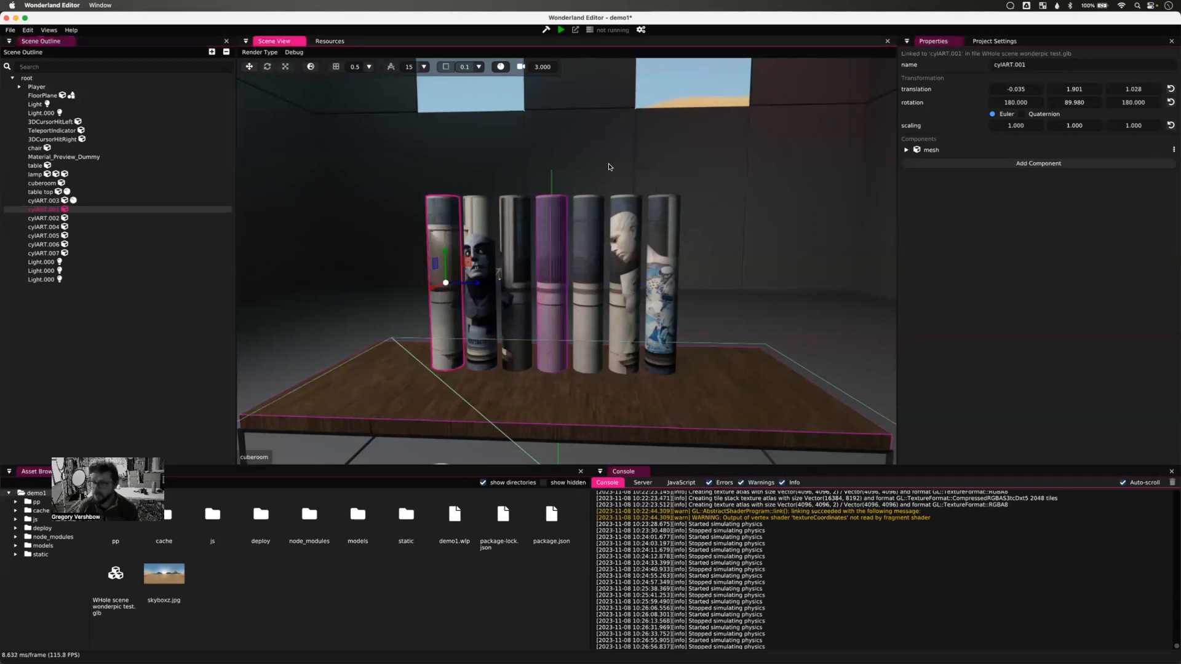
# - Copy cylART.003's physx component to cylART.001, cylART.002, cylART.004, cylART.005, cylART.006 and cylART.007
pyautogui.click(166, 203)
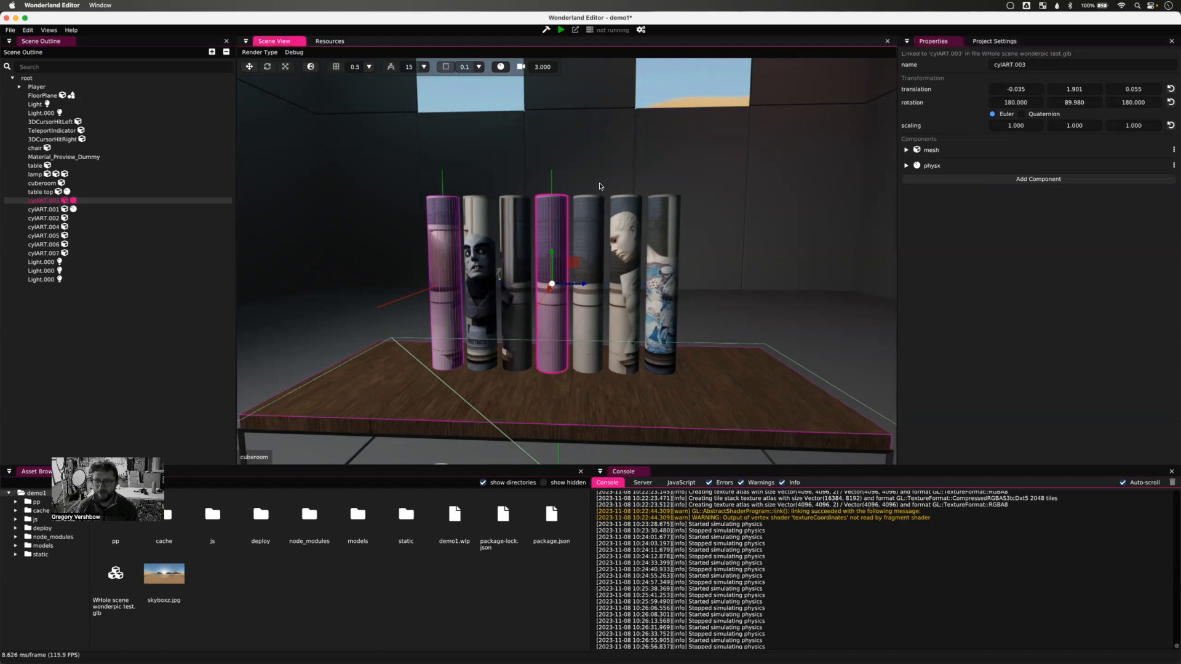
pyautogui.moveTo(918, 166); pyautogui.dragTo(210, 219)
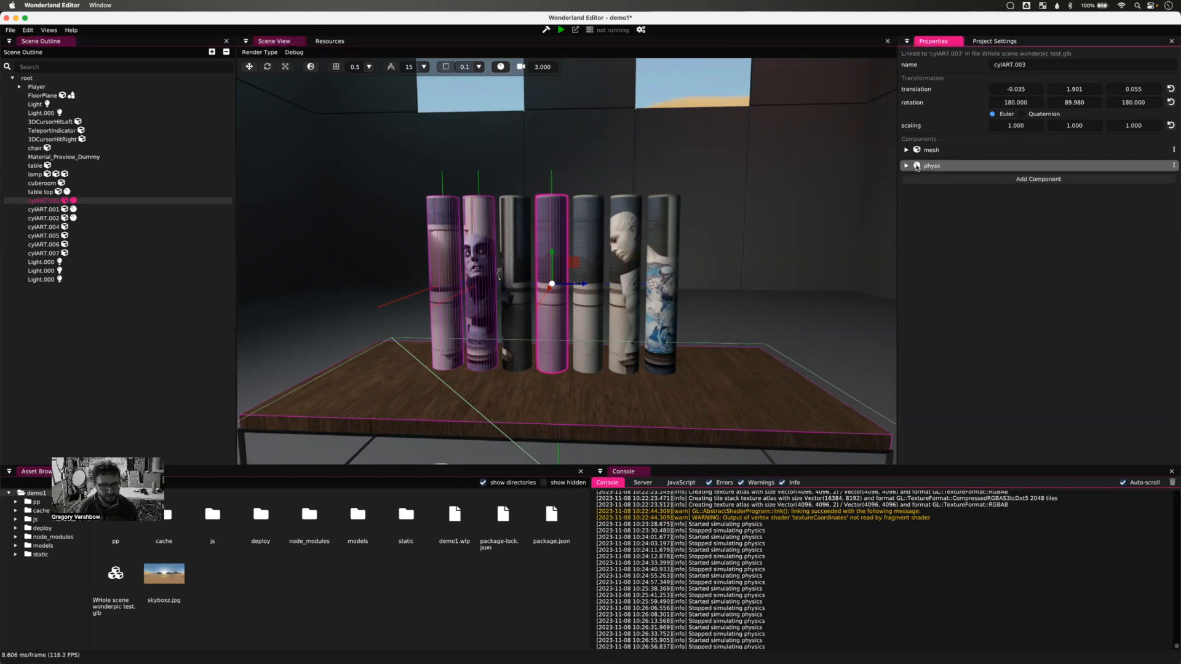
pyautogui.moveTo(916, 167); pyautogui.dragTo(126, 229)
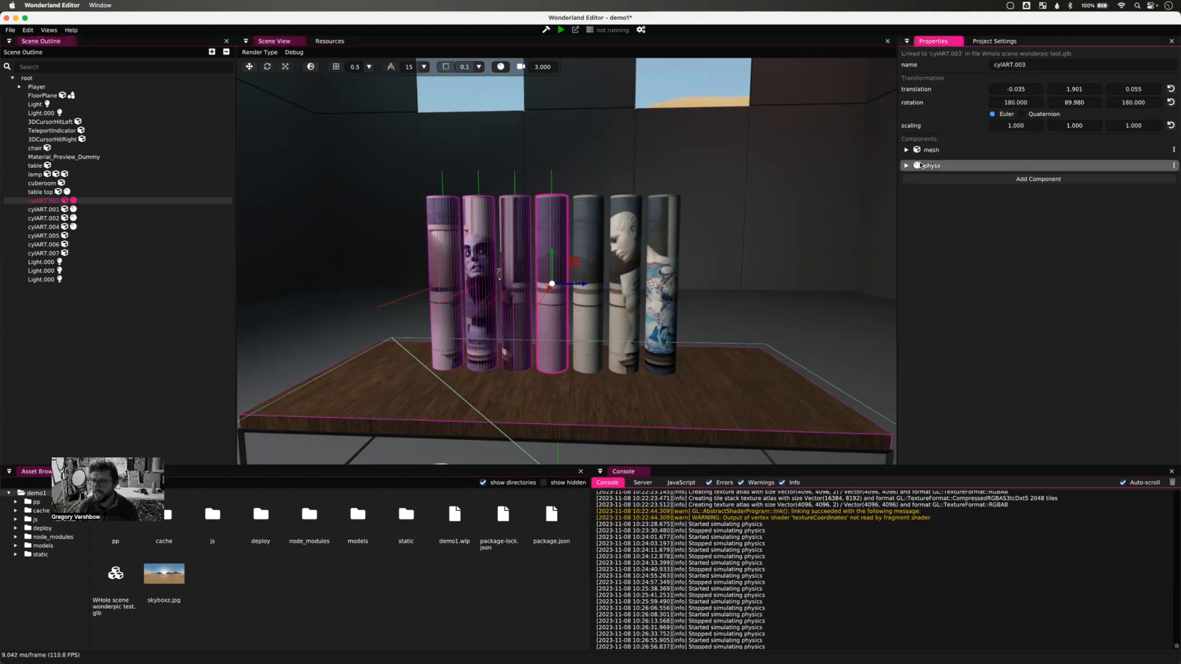
pyautogui.moveTo(919, 170); pyautogui.dragTo(121, 238)
pyautogui.moveTo(919, 166); pyautogui.dragTo(105, 245)
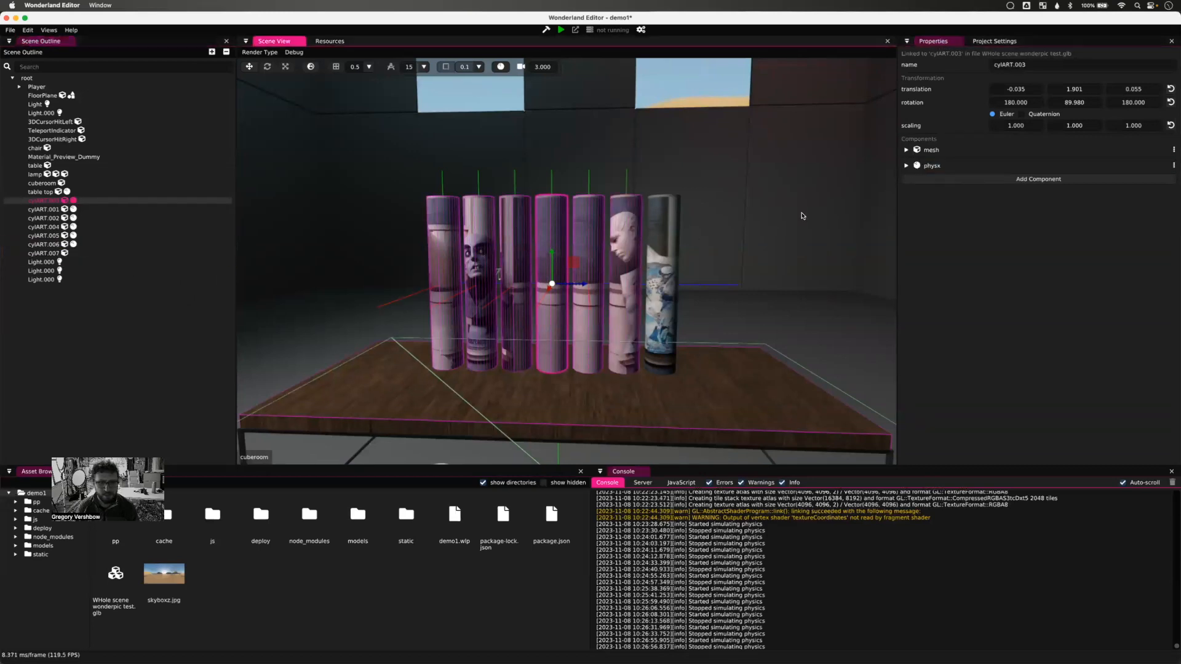
pyautogui.moveTo(915, 167); pyautogui.dragTo(119, 257)
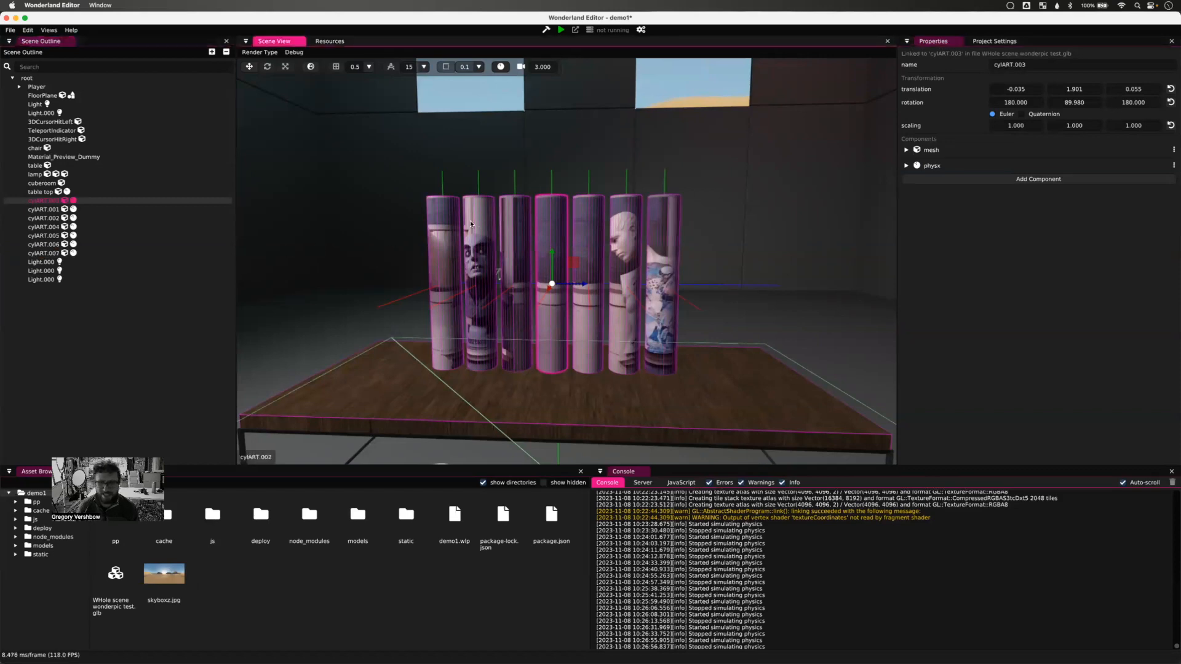
# - Test all seven cylinders on the table top in the PhysX simulation, viewing them from a lower angle
pyautogui.scroll(-1, 479, 228)
pyautogui.moveTo(480, 230); pyautogui.dragTo(476, 114, button='middle')
pyautogui.click(501, 68)
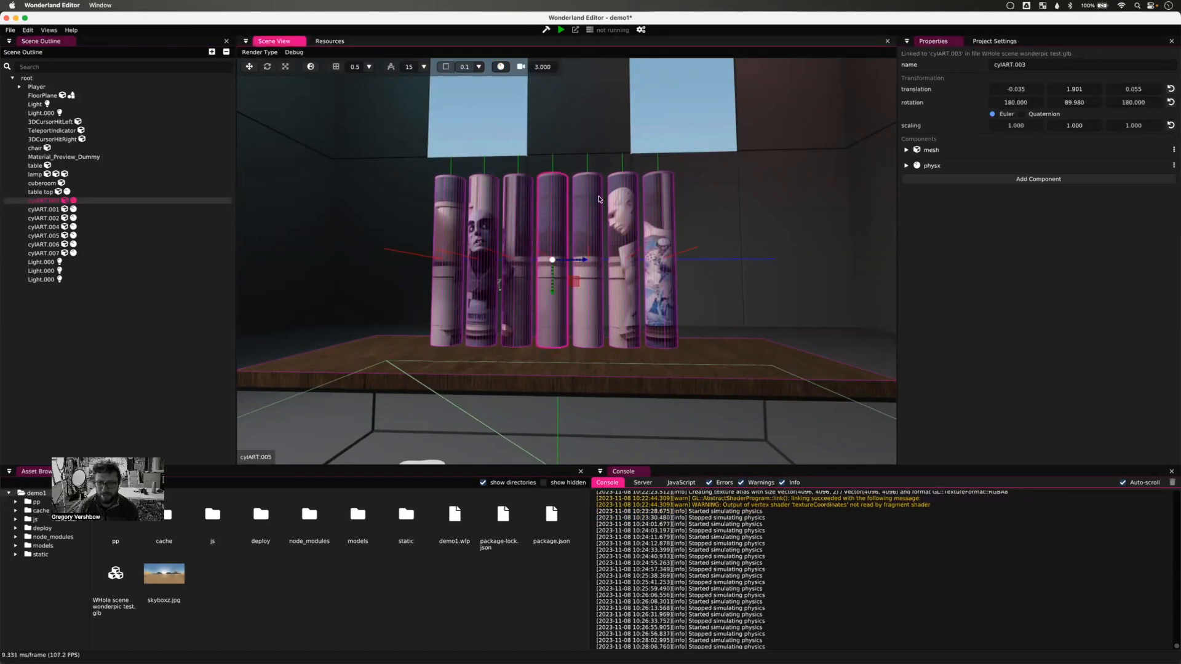
pyautogui.click(501, 68)
# - Enlarge FloorPlane's collision extents to 19.200, 0.050 and 13.500 and check their coverage of the room
pyautogui.moveTo(596, 199); pyautogui.dragTo(572, 215, button='middle')
pyautogui.click(376, 416)
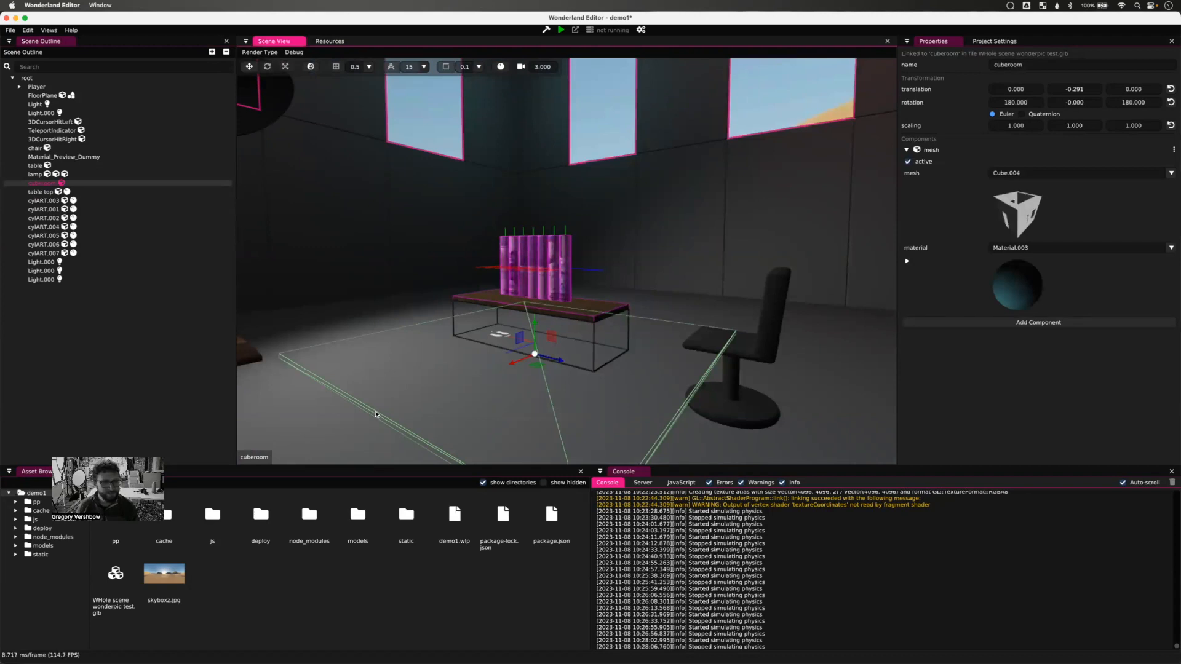
pyautogui.click(116, 97)
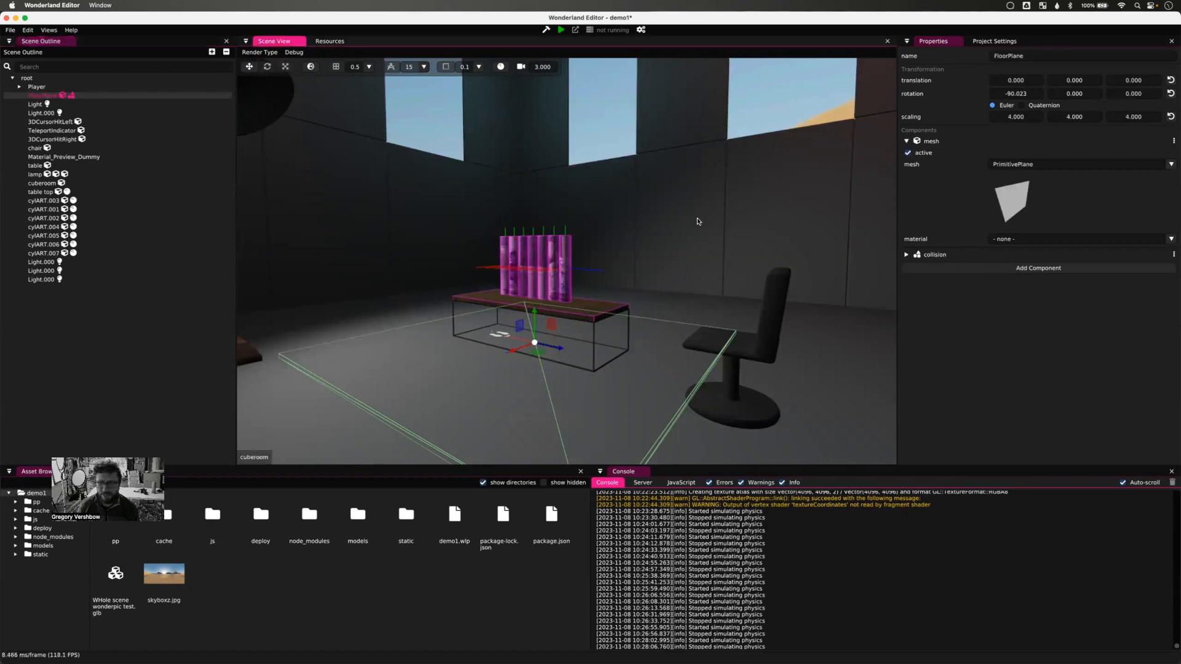
pyautogui.click(985, 255)
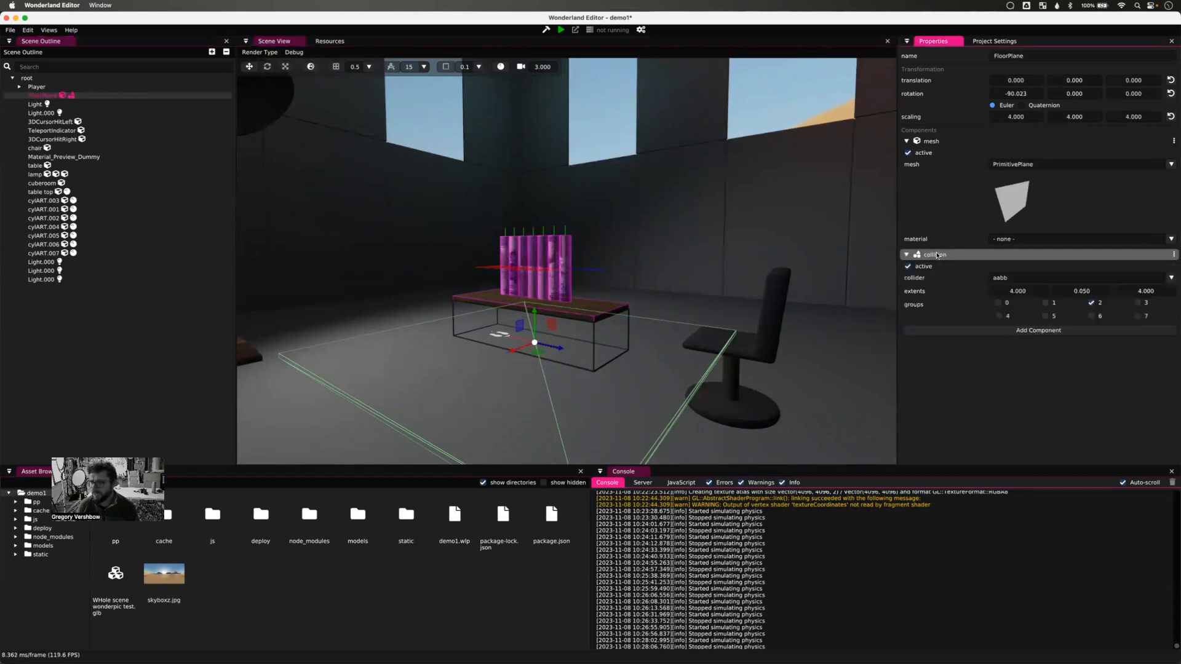
pyautogui.scroll(-10, 706, 324)
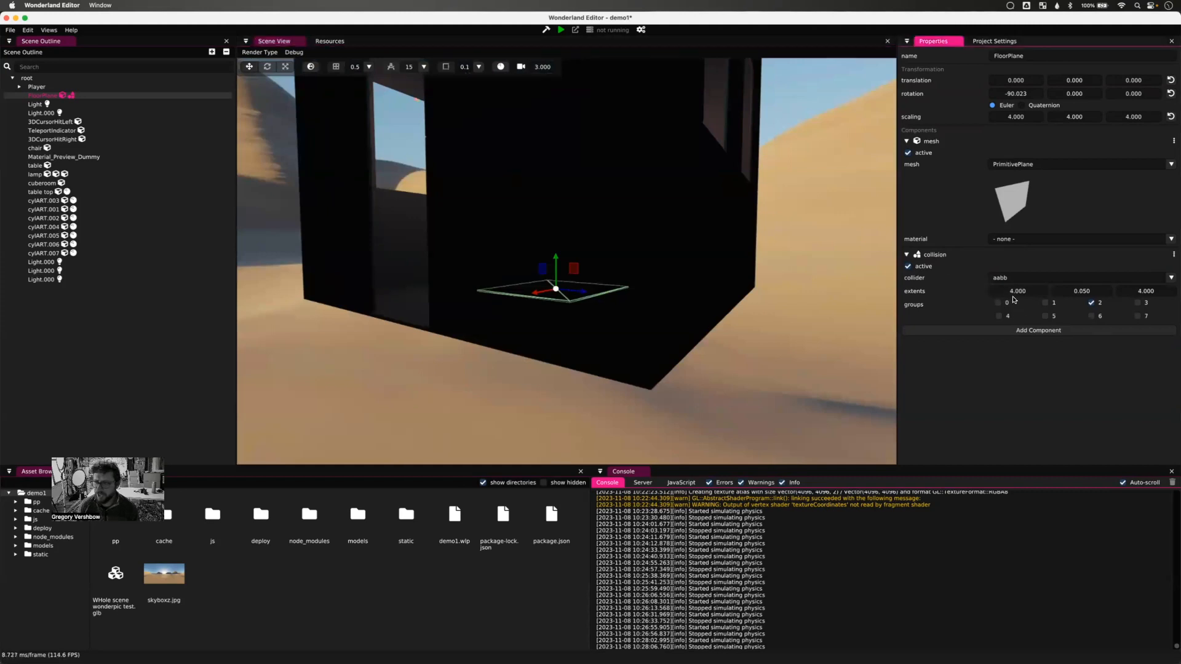
pyautogui.moveTo(1014, 299); pyautogui.dragTo(1178, 296)
pyautogui.scroll(2, 800, 293)
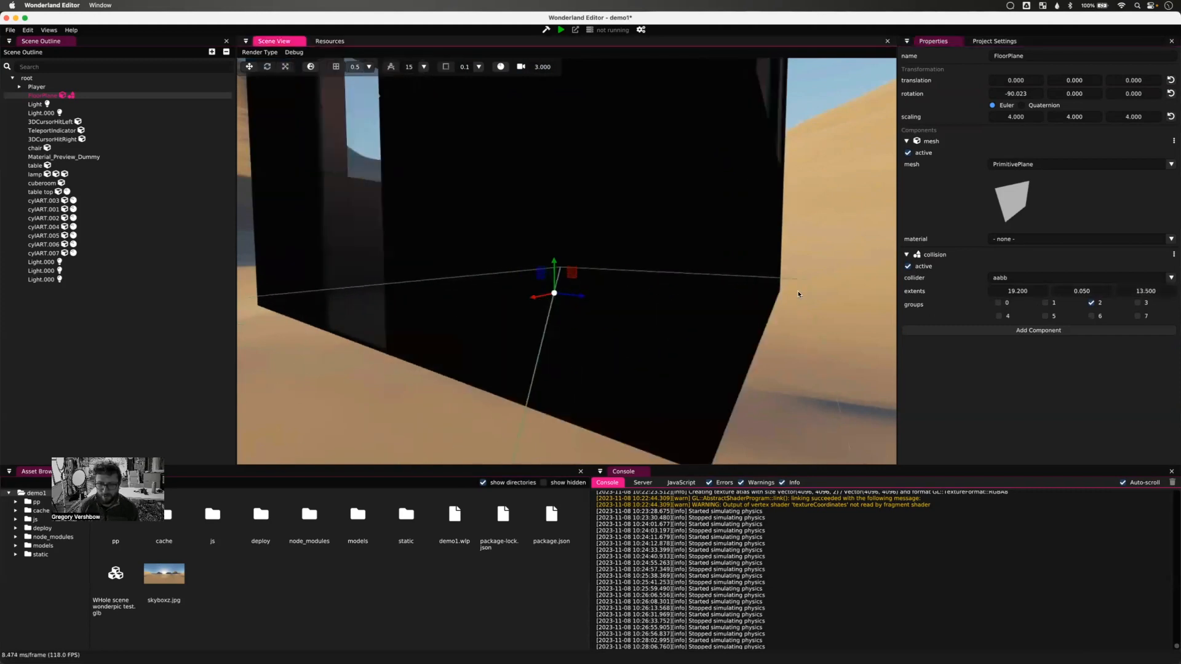
pyautogui.scroll(-10, 725, 297)
pyautogui.moveTo(724, 297); pyautogui.dragTo(629, 302, button='middle')
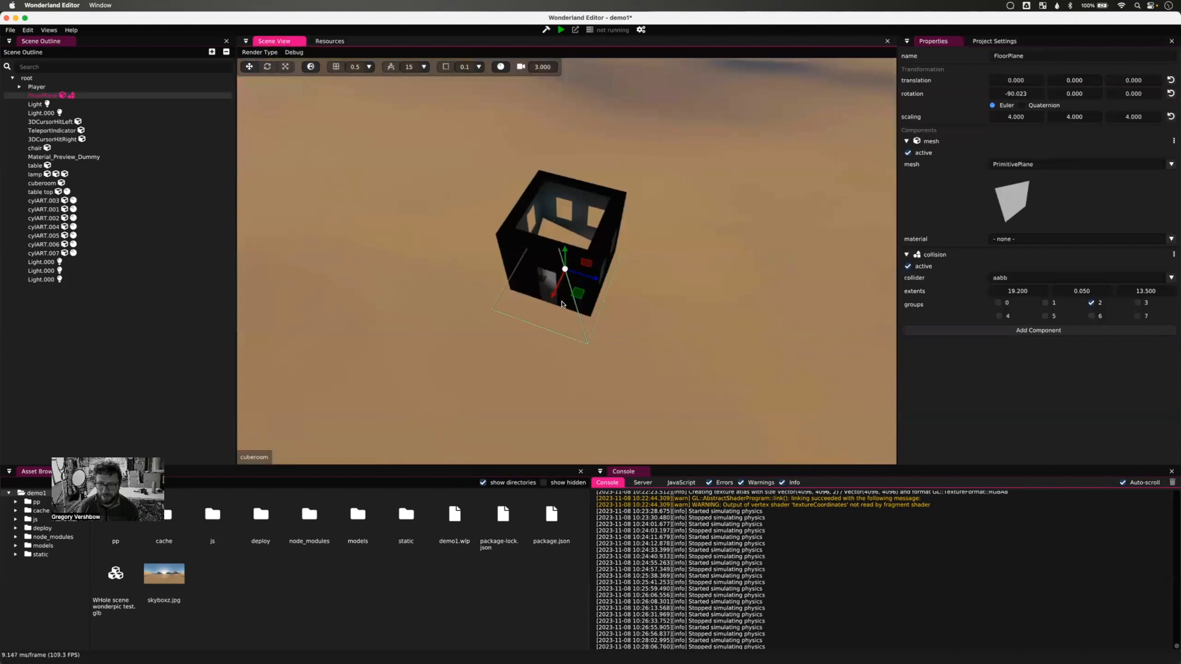
pyautogui.scroll(-1, 547, 304)
pyautogui.scroll(6, 547, 303)
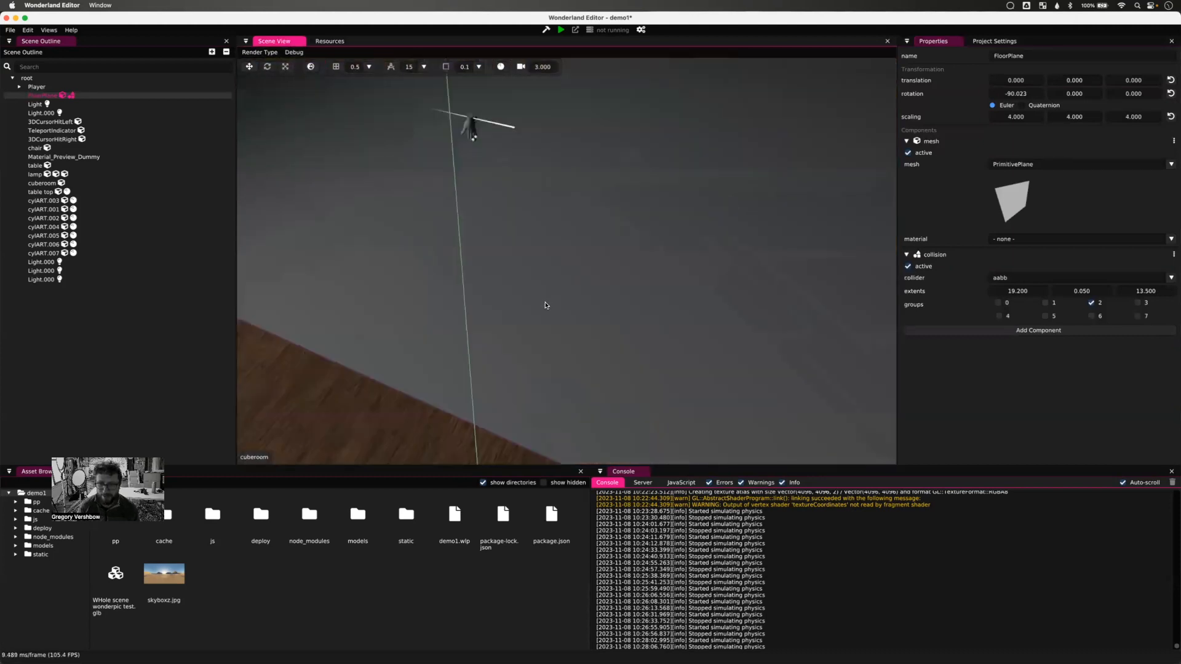
pyautogui.scroll(-6, 545, 305)
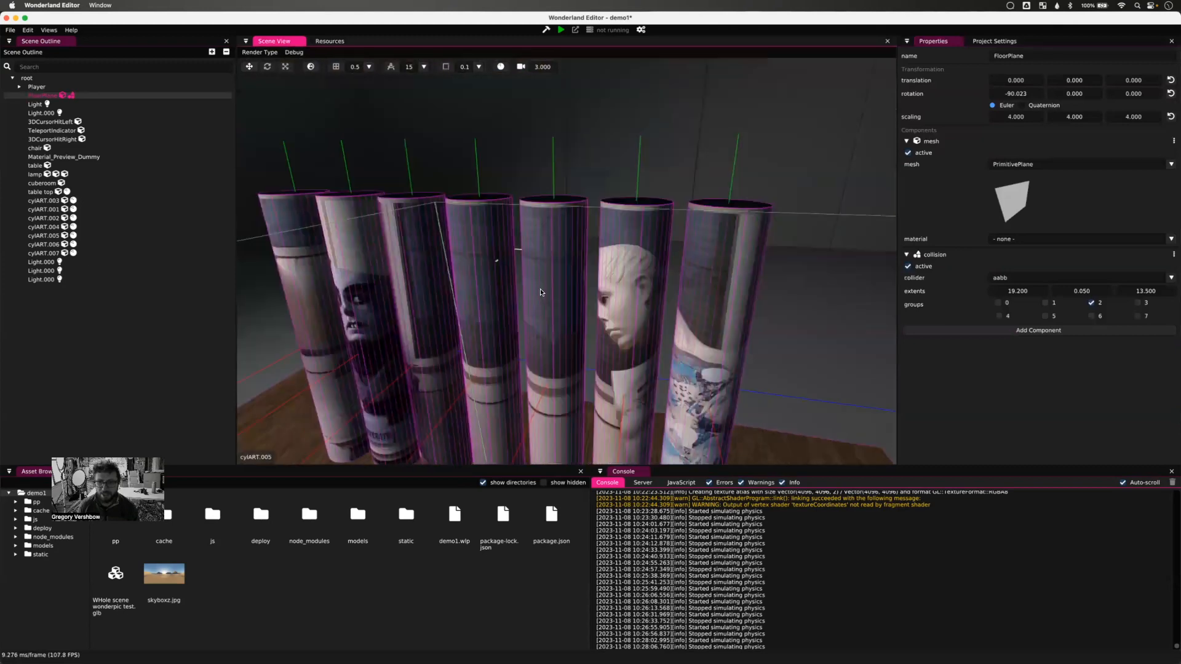
# - Package and run the project in the browser and look around the room from the player's starting position
pyautogui.scroll(-8, 541, 292)
pyautogui.moveTo(547, 301); pyautogui.dragTo(571, 326, button='middle')
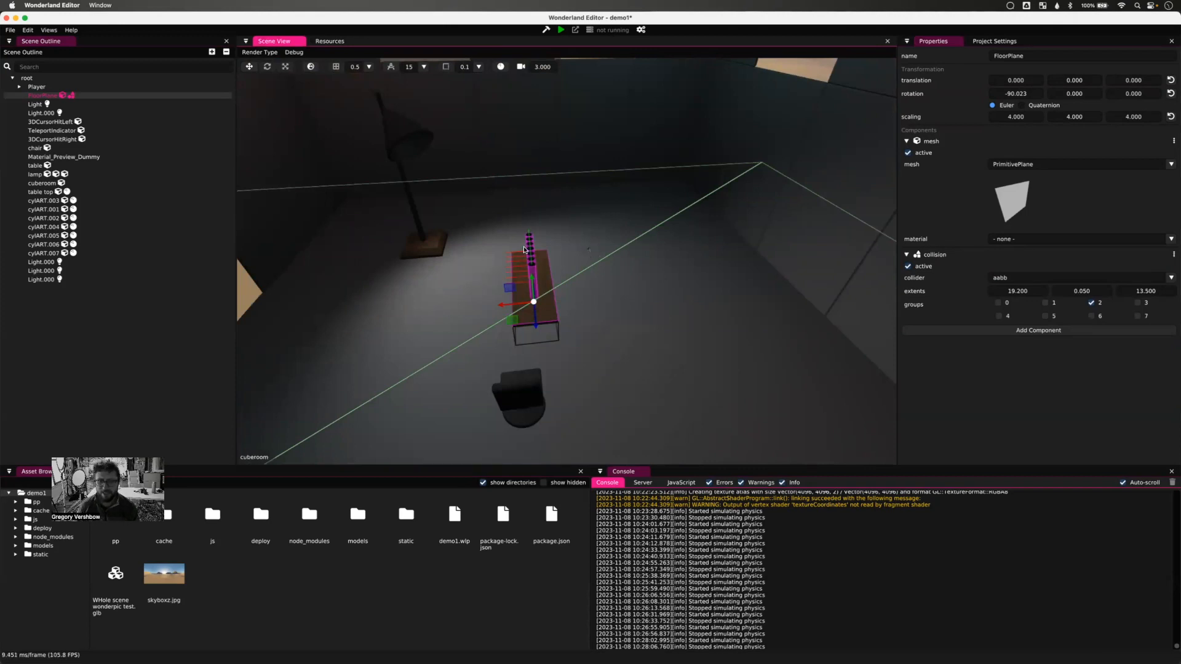
pyautogui.click(562, 30)
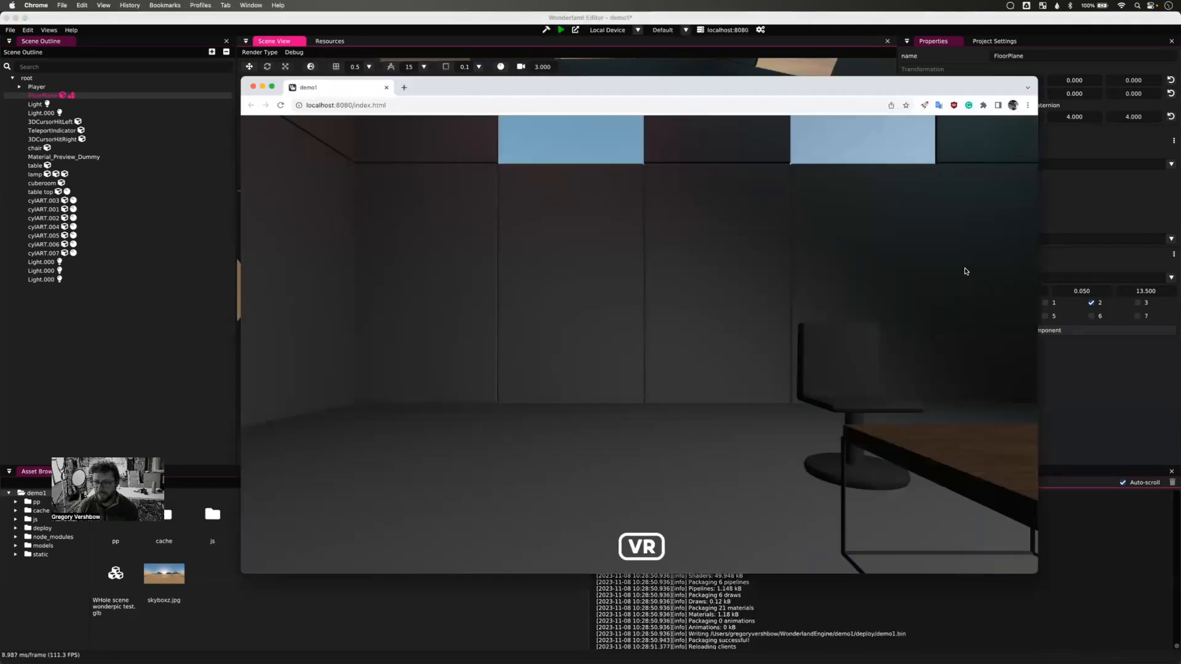
pyautogui.moveTo(965, 271); pyautogui.dragTo(1173, 232)
pyautogui.moveTo(1026, 285); pyautogui.dragTo(1105, 283)
pyautogui.moveTo(1009, 240); pyautogui.dragTo(999, 190)
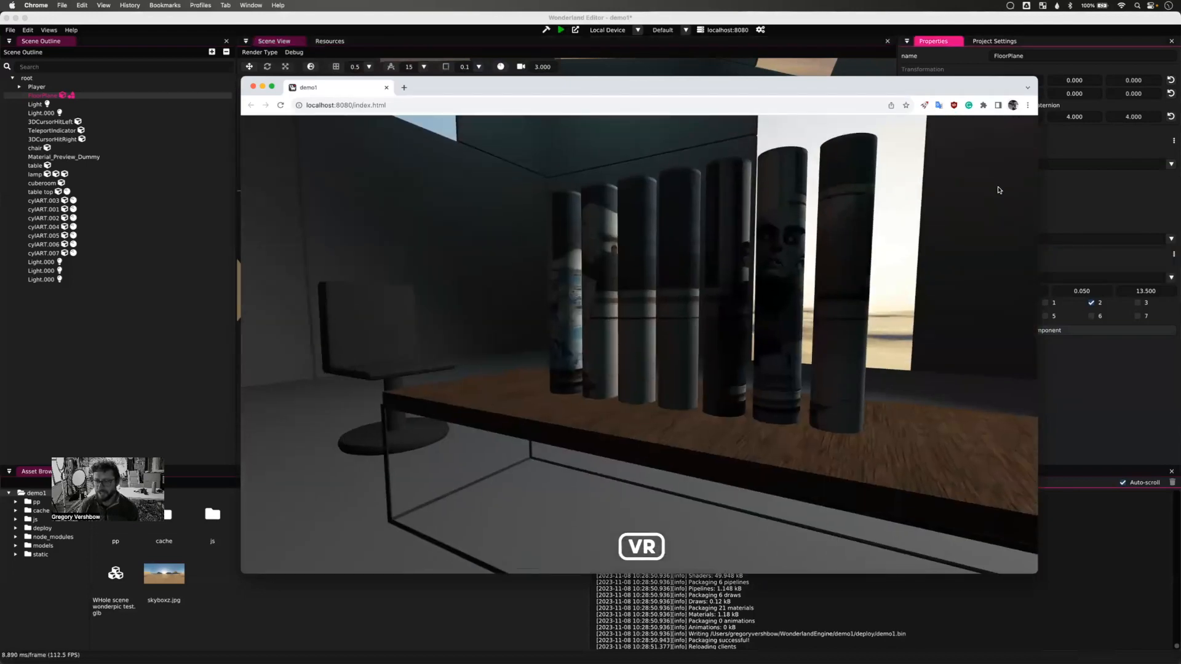
pyautogui.click(797, 41)
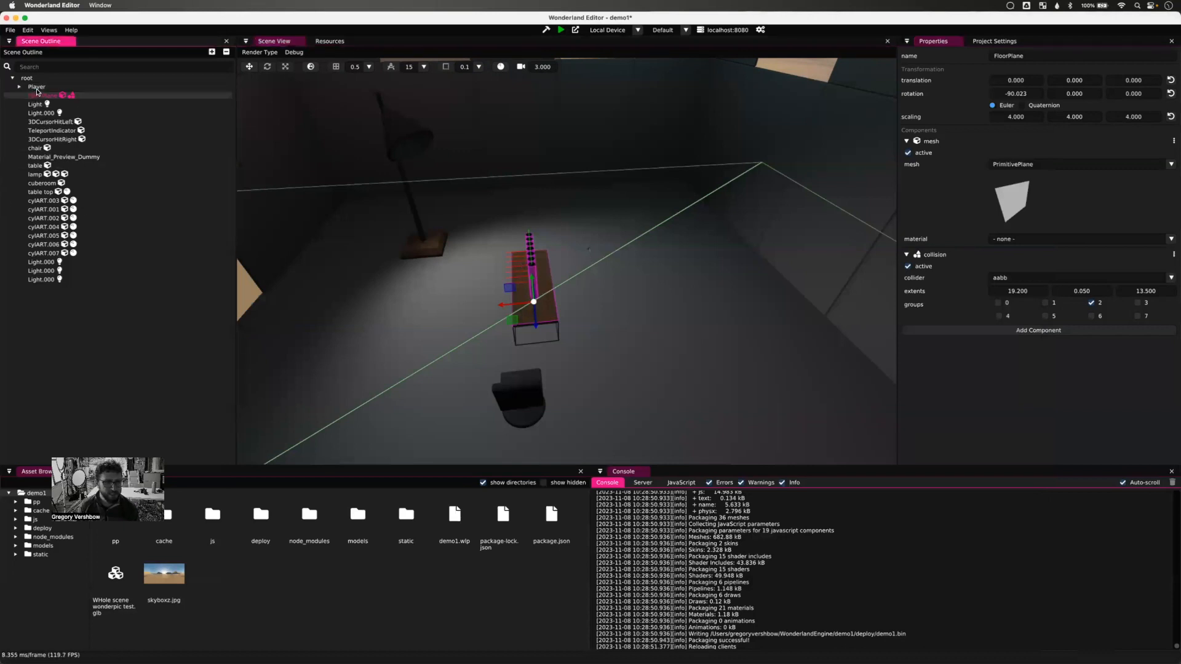
# - Move Player together with TrackedSpace to about 5.99 on X and rotate it to about 72° around Y to face the table
pyautogui.click(37, 88)
pyautogui.click(21, 88)
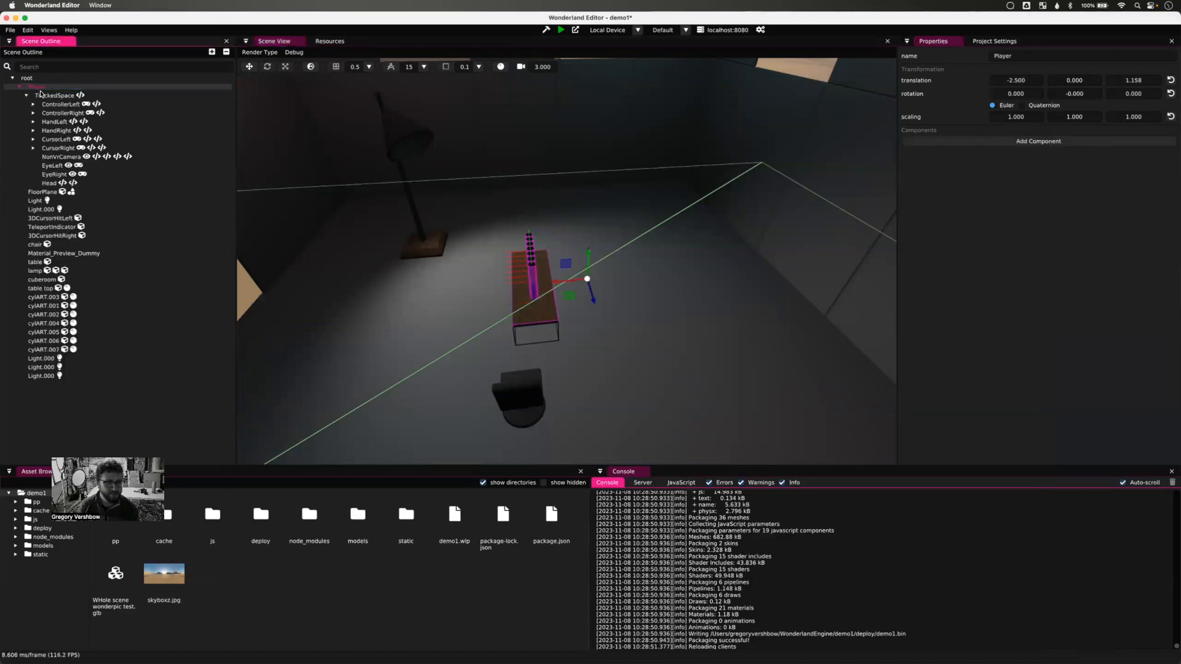
pyautogui.click(25, 97)
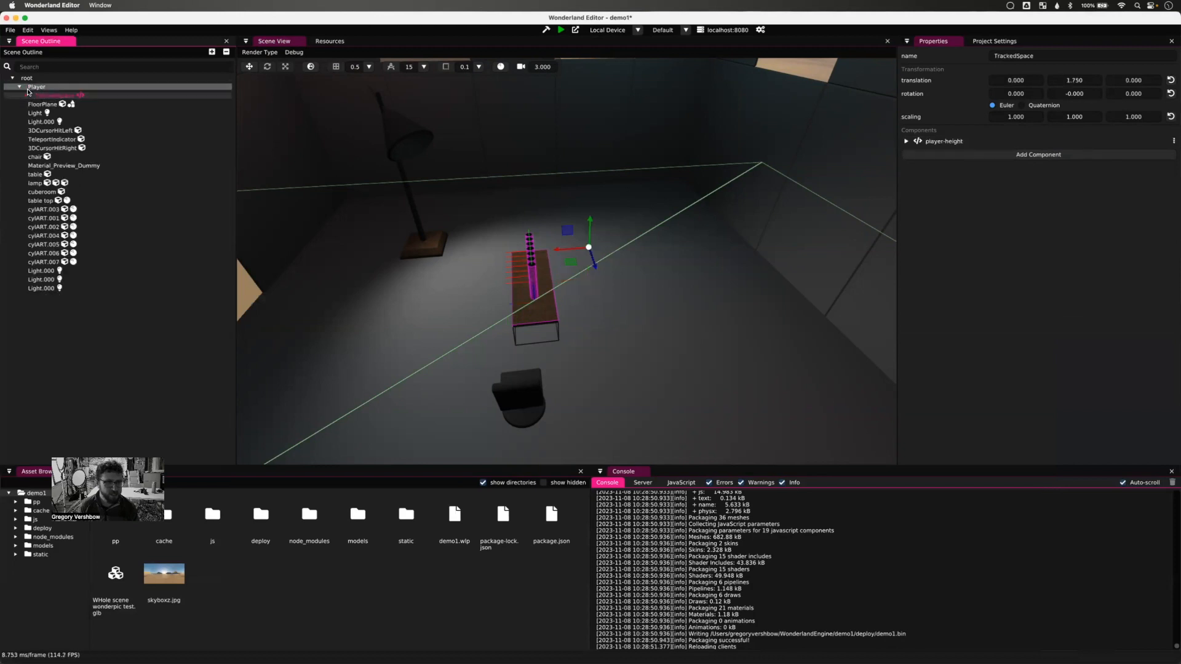
pyautogui.click(20, 87)
pyautogui.click(21, 88)
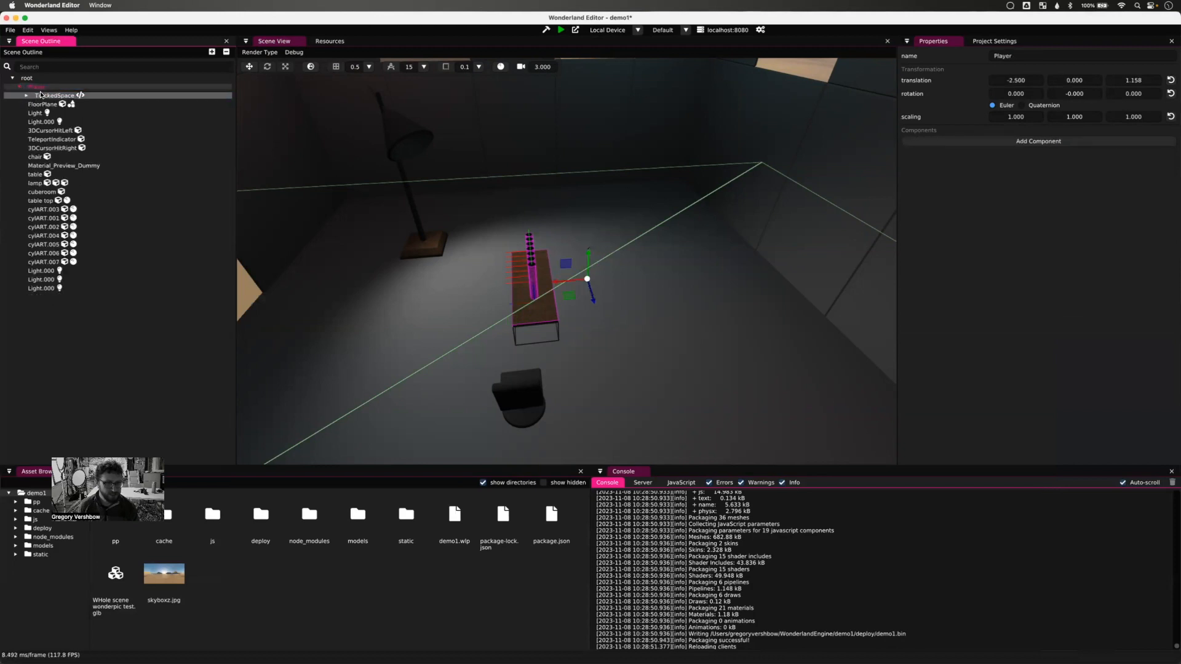
pyautogui.keyDown('shift'); pyautogui.click(41, 96); pyautogui.keyUp('shift')
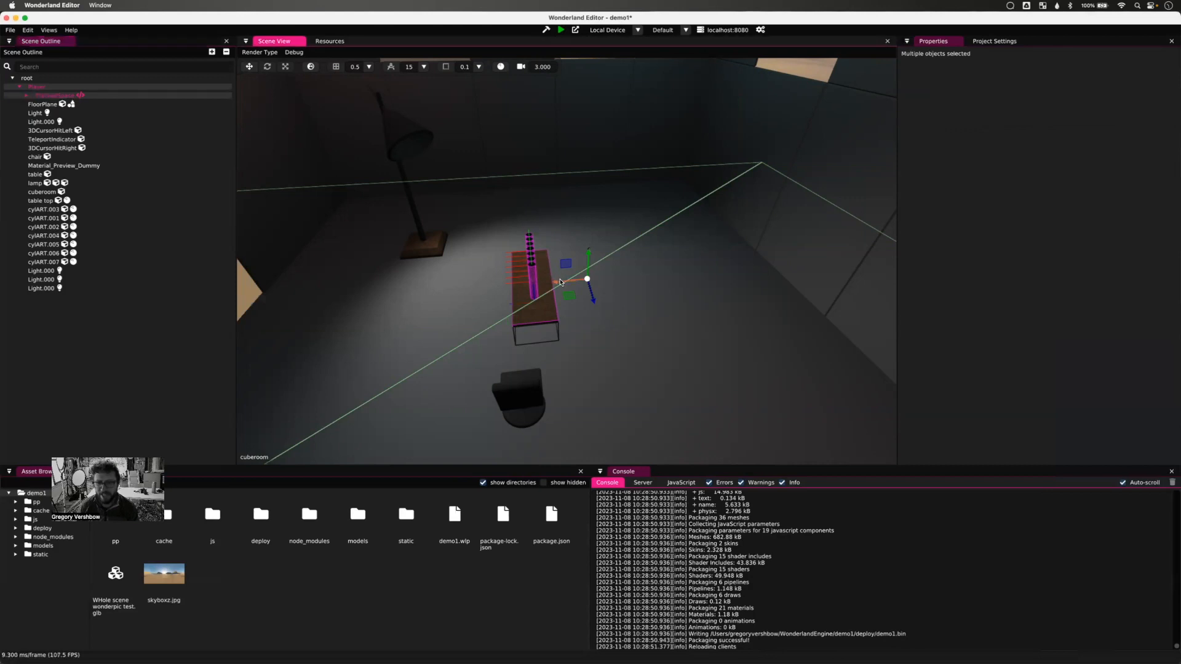
pyautogui.moveTo(552, 283); pyautogui.dragTo(364, 301)
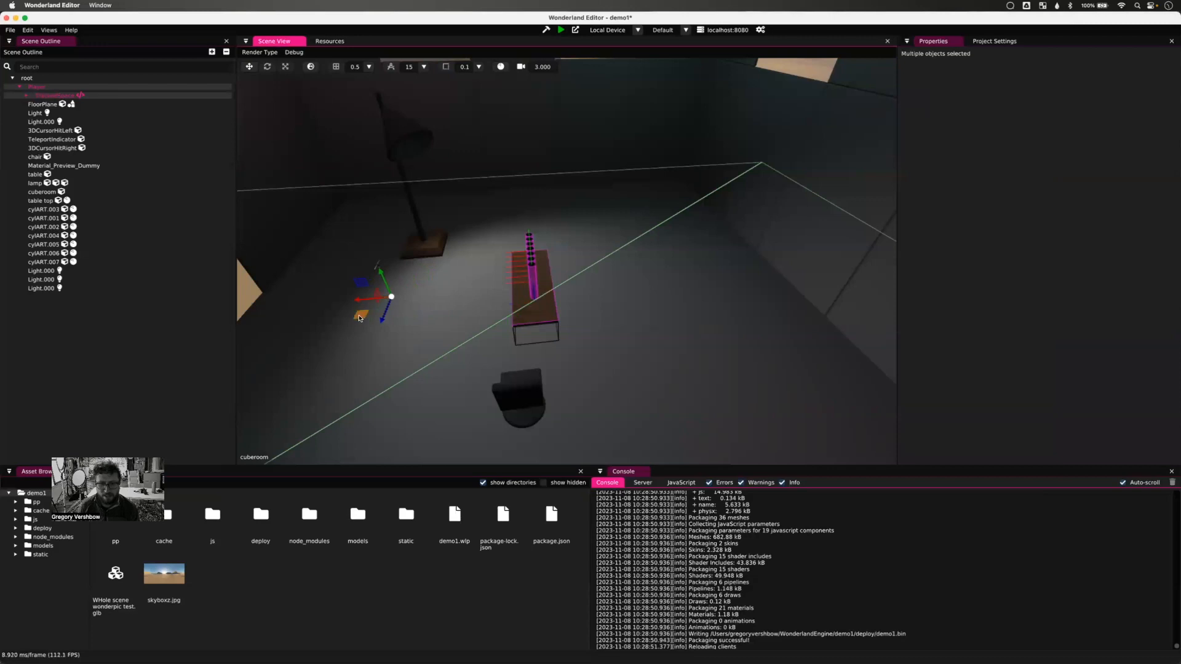
pyautogui.click(267, 66)
pyautogui.moveTo(393, 316); pyautogui.dragTo(446, 283)
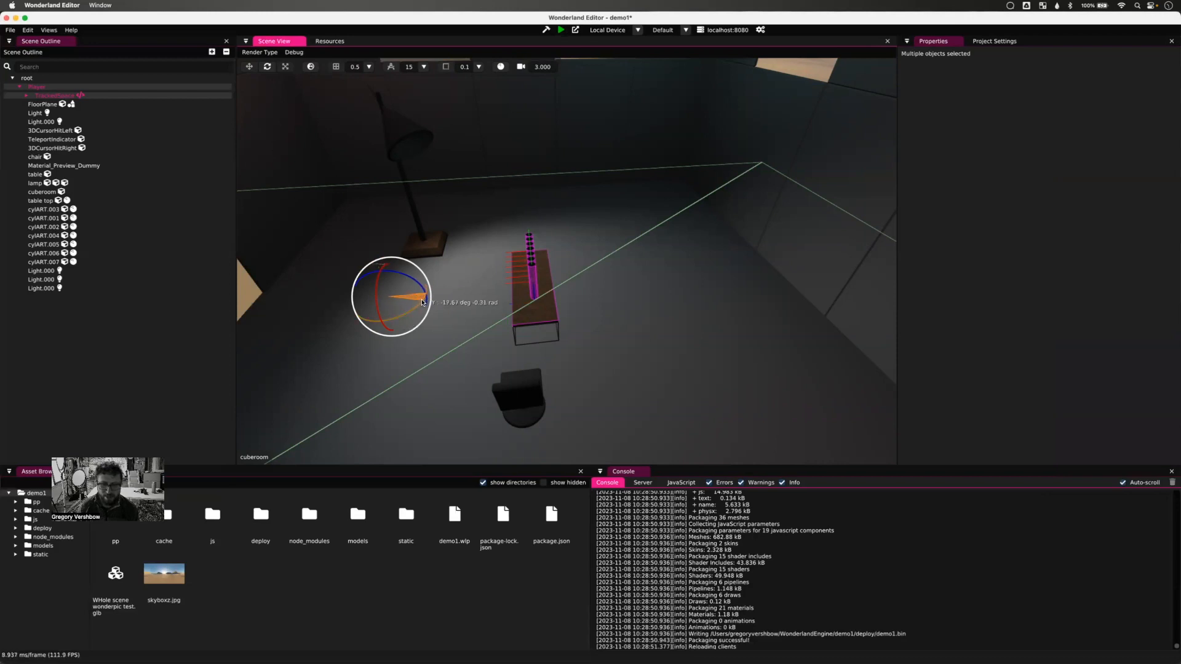
# - Run the project in the browser to check the new starting view, and examine the Player's position in the room
pyautogui.click(559, 29)
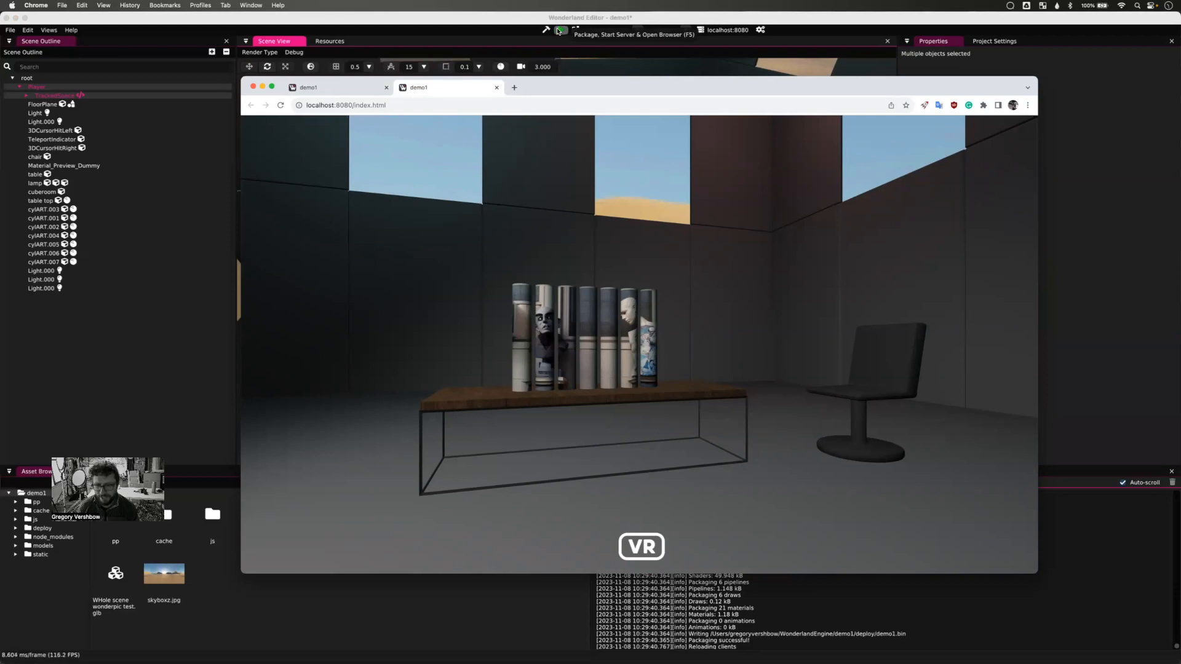
pyautogui.click(252, 87)
pyautogui.moveTo(360, 338); pyautogui.dragTo(559, 334, button='middle')
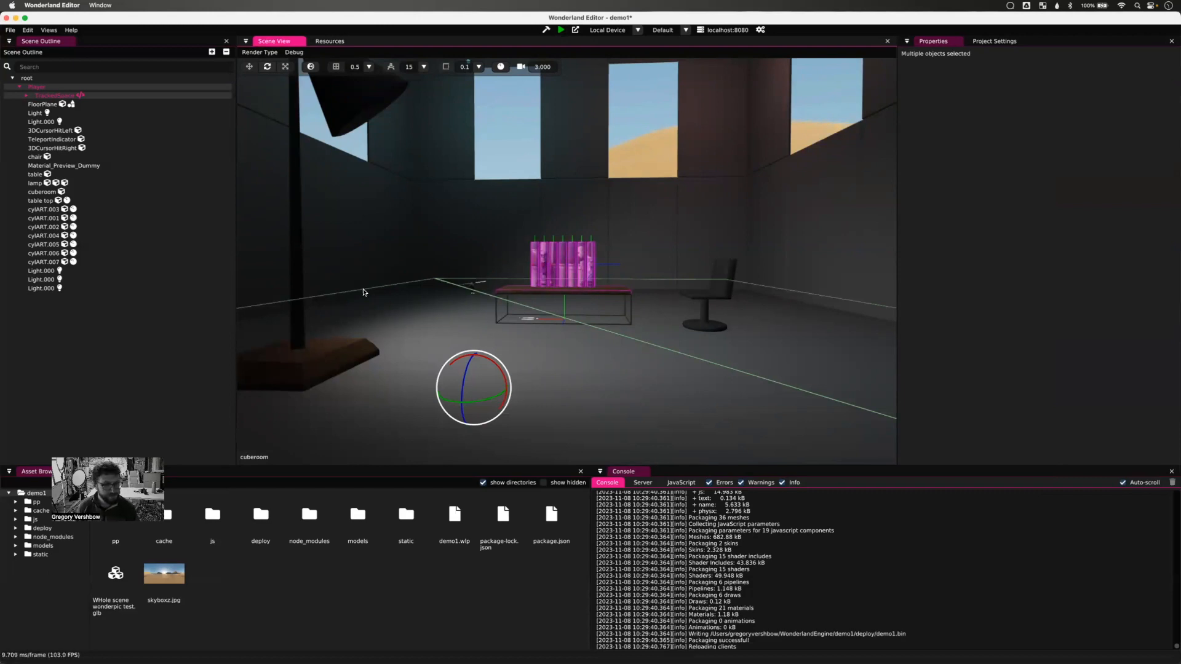
pyautogui.scroll(2, 387, 298)
pyautogui.scroll(-10, 388, 298)
pyautogui.scroll(8, 388, 298)
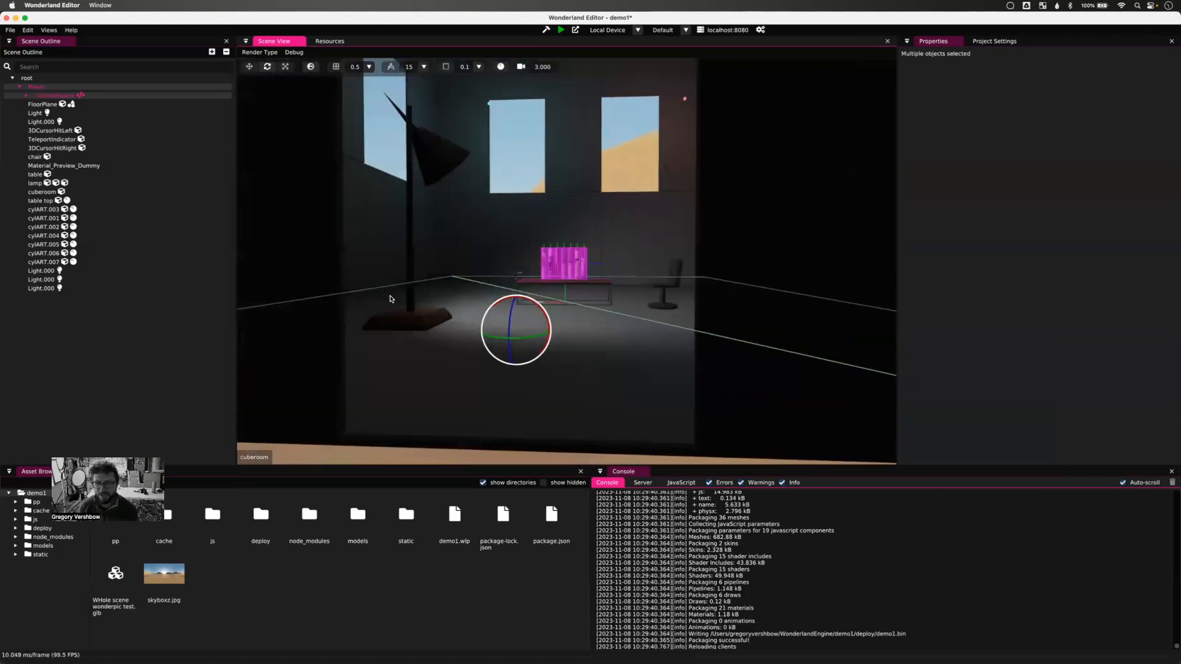
pyautogui.scroll(-10, 386, 298)
pyautogui.scroll(9, 385, 297)
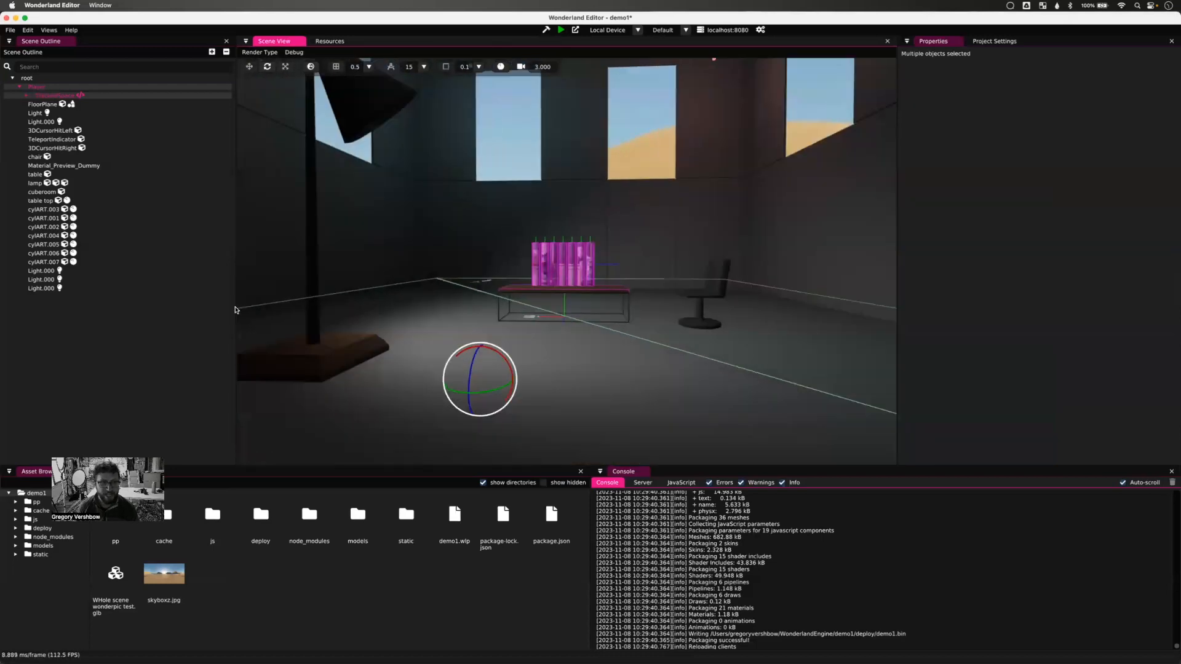
pyautogui.click(943, 38)
pyautogui.click(976, 42)
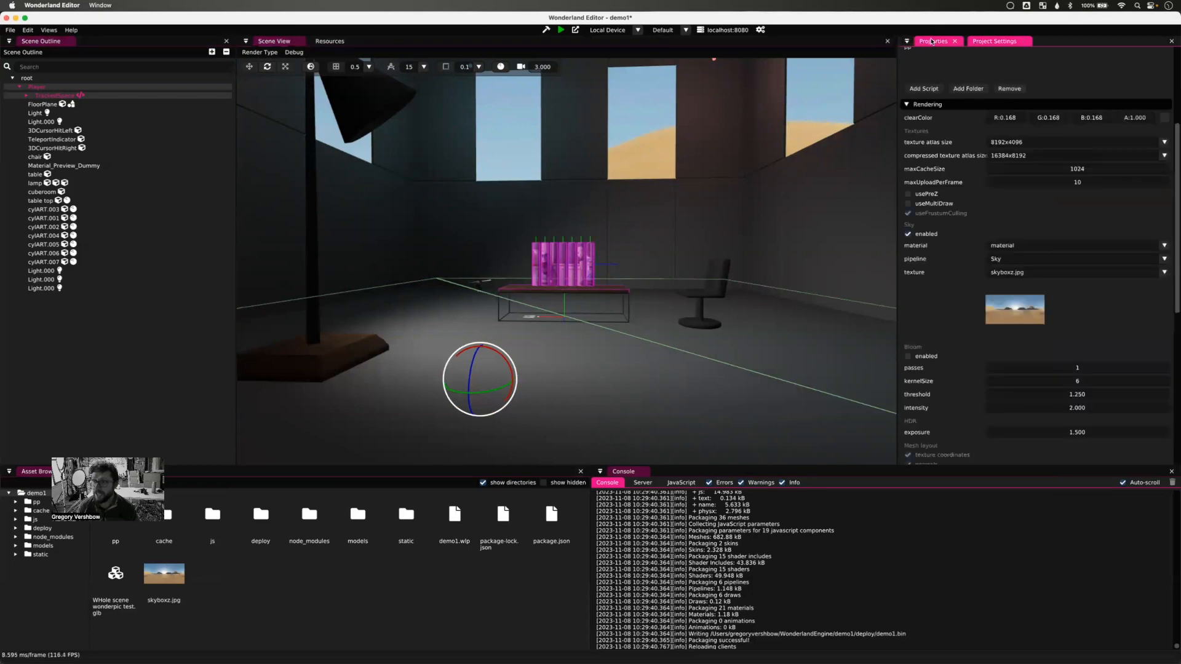
pyautogui.click(948, 40)
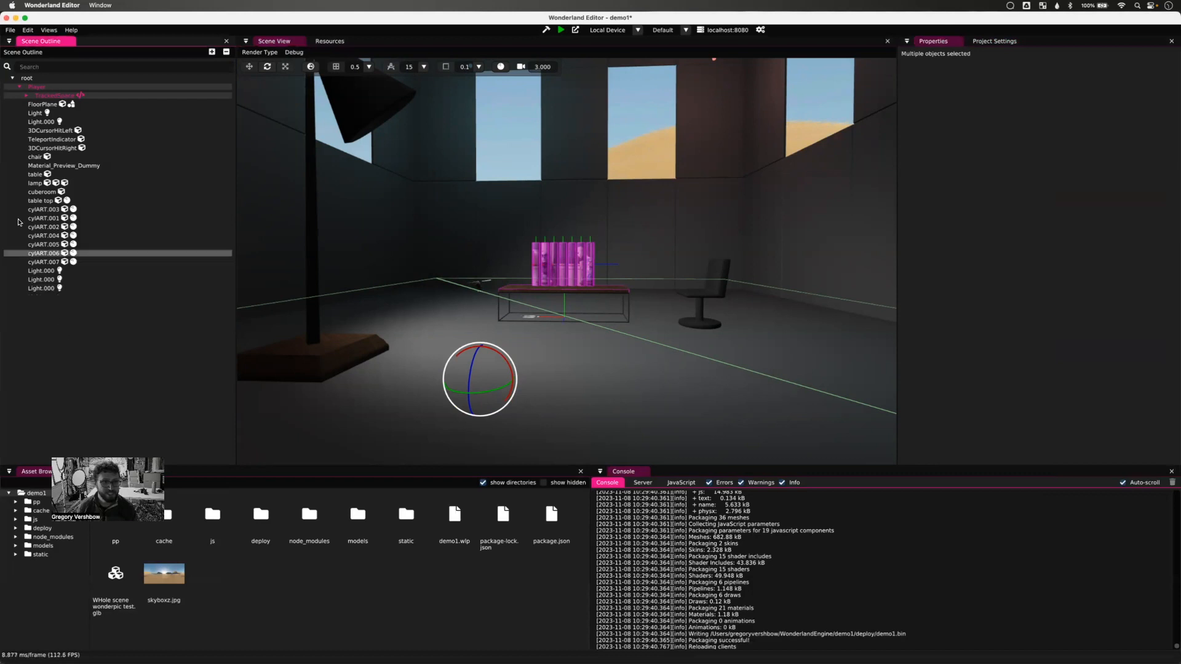
# - Add an empty object under root and name it scene
pyautogui.click(29, 80)
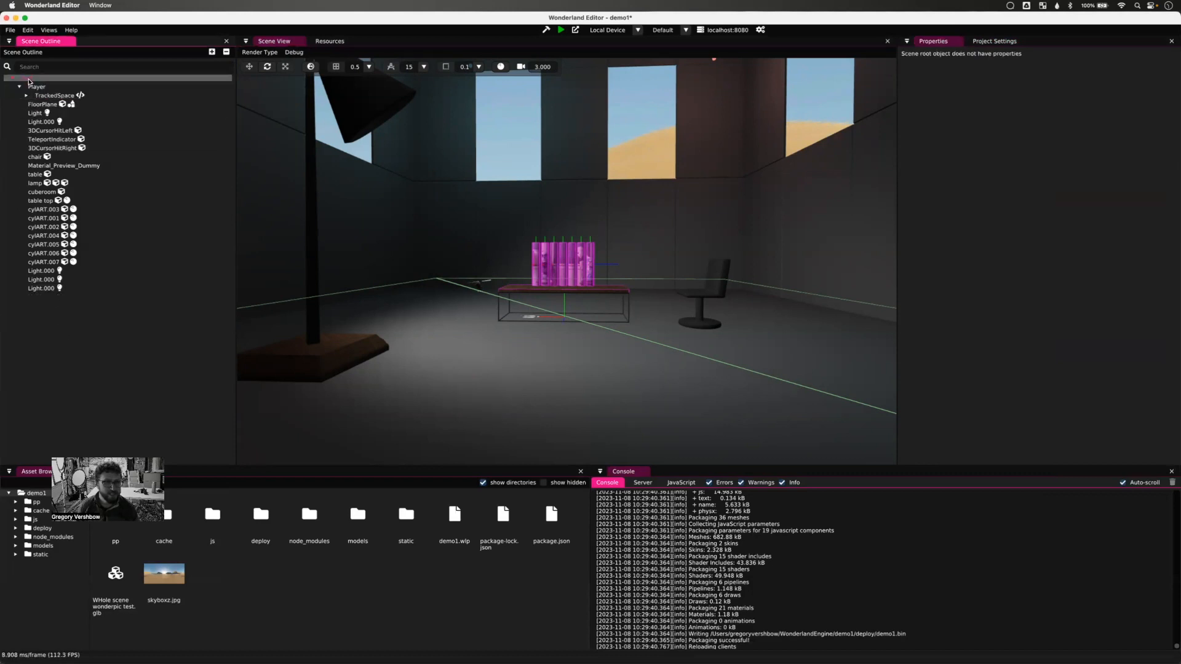
pyautogui.rightClick(29, 80)
pyautogui.moveTo(93, 84)
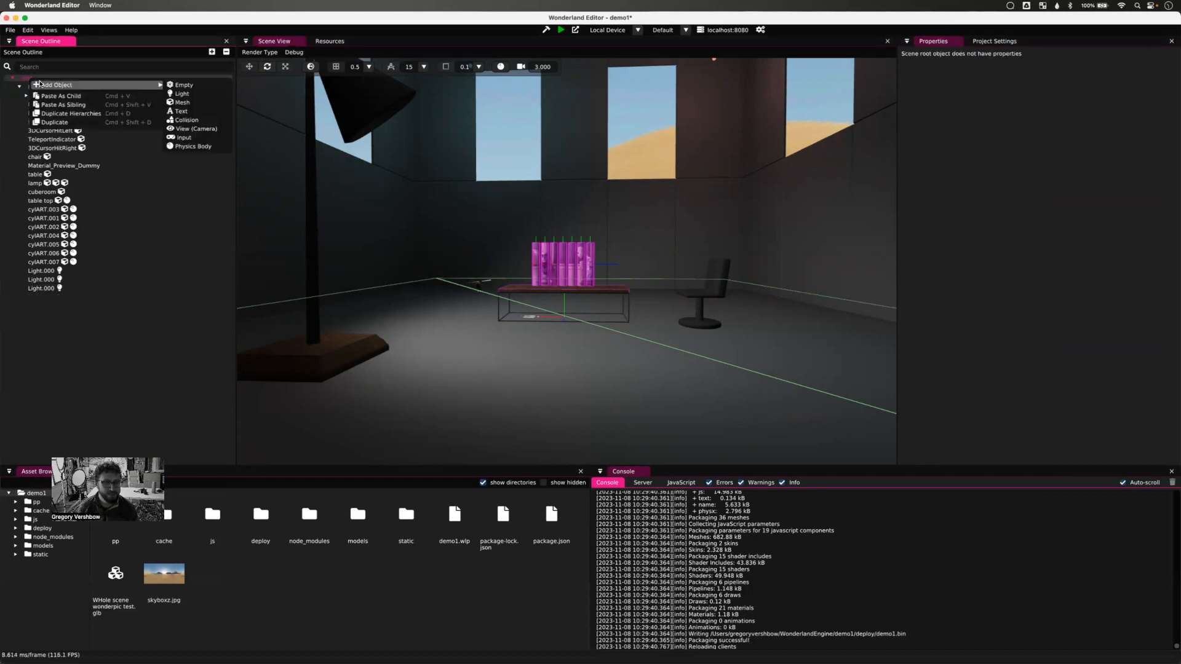
pyautogui.click(198, 87)
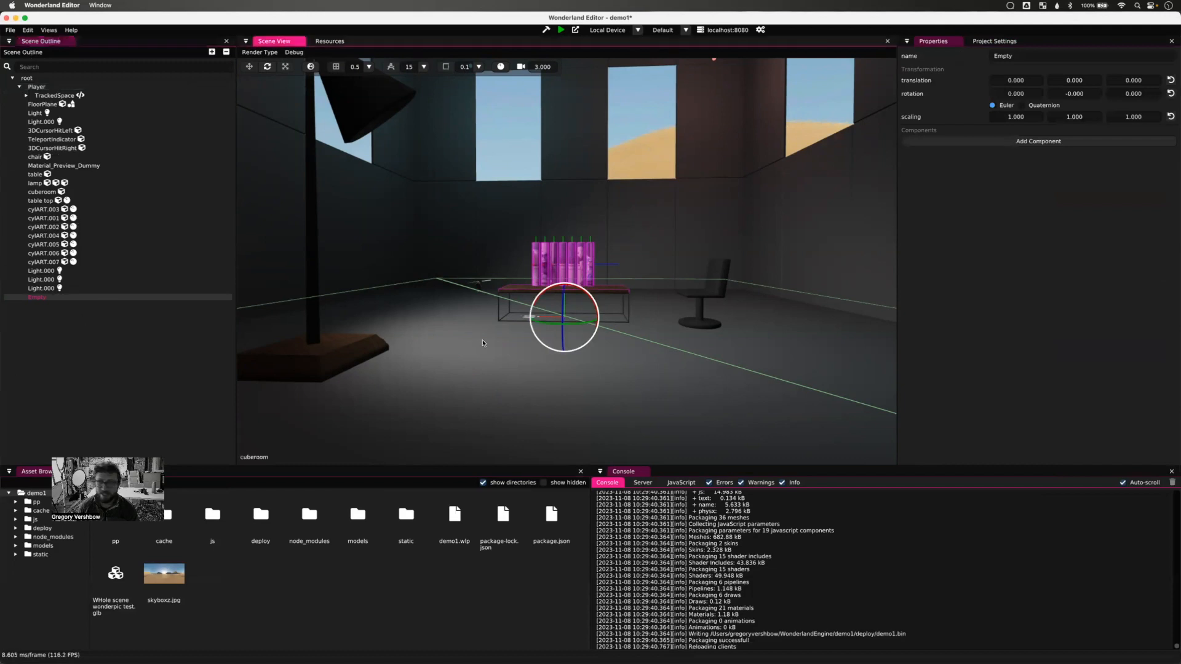
pyautogui.doubleClick(1006, 60)
pyautogui.write('sdene')
pyautogui.press('Return')
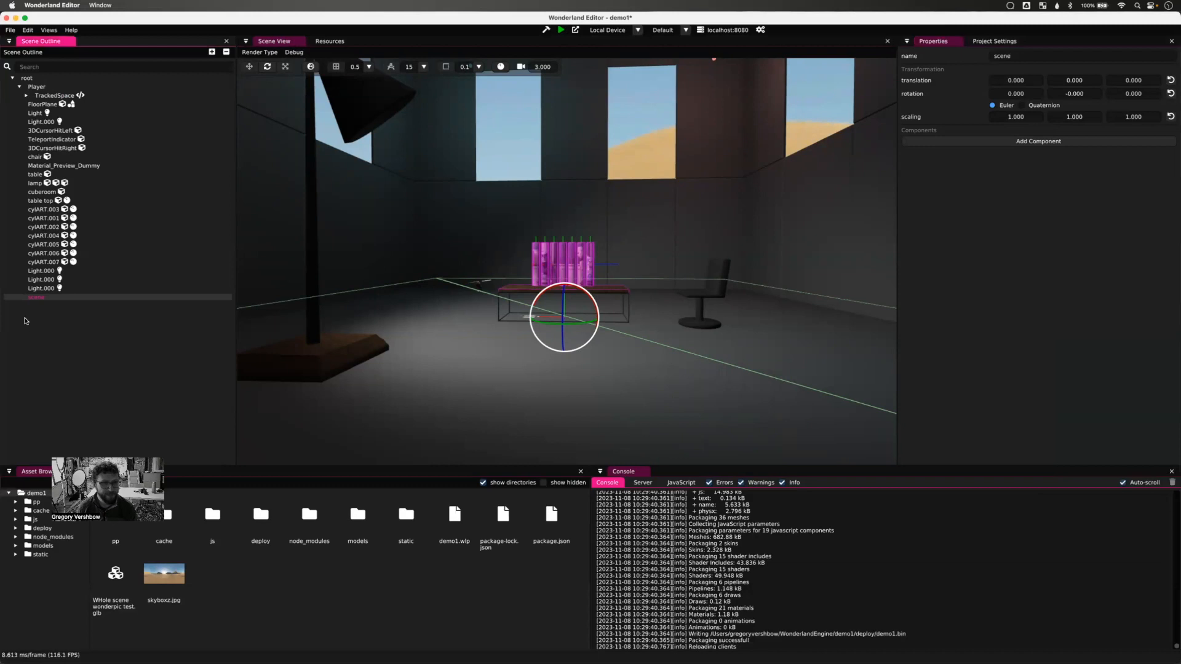
# - Parent all existing objects, from Player down to the last Light.000, to the scene object
pyautogui.click(37, 86)
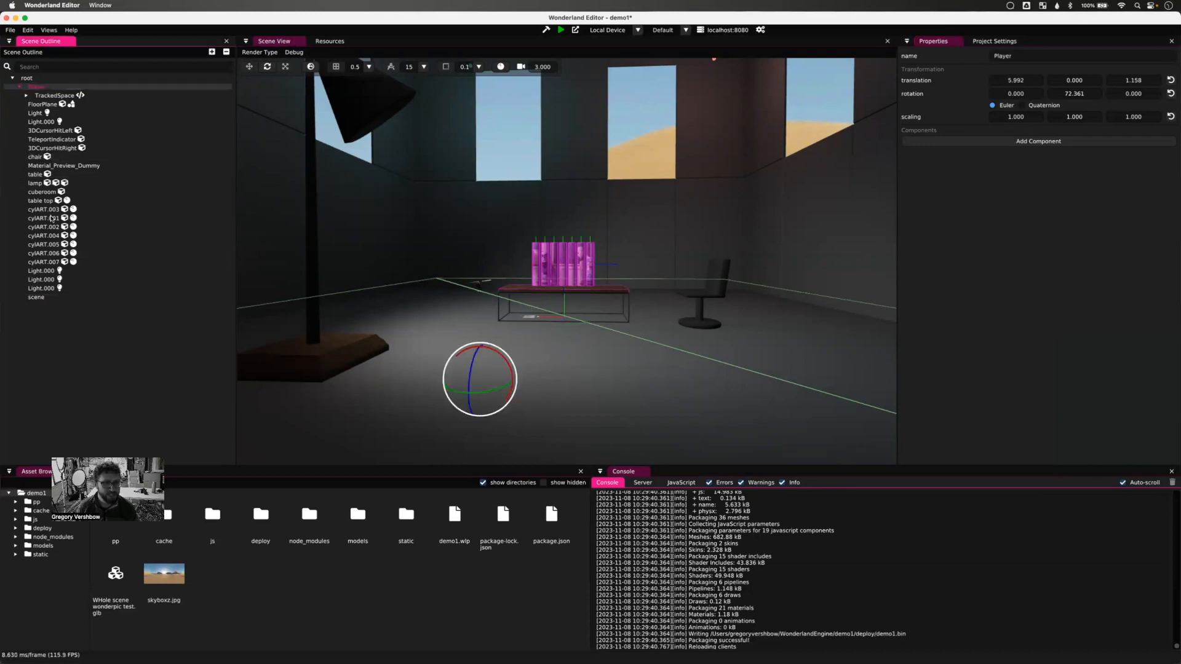
pyautogui.keyDown('shift'); pyautogui.click(62, 287); pyautogui.keyUp('shift')
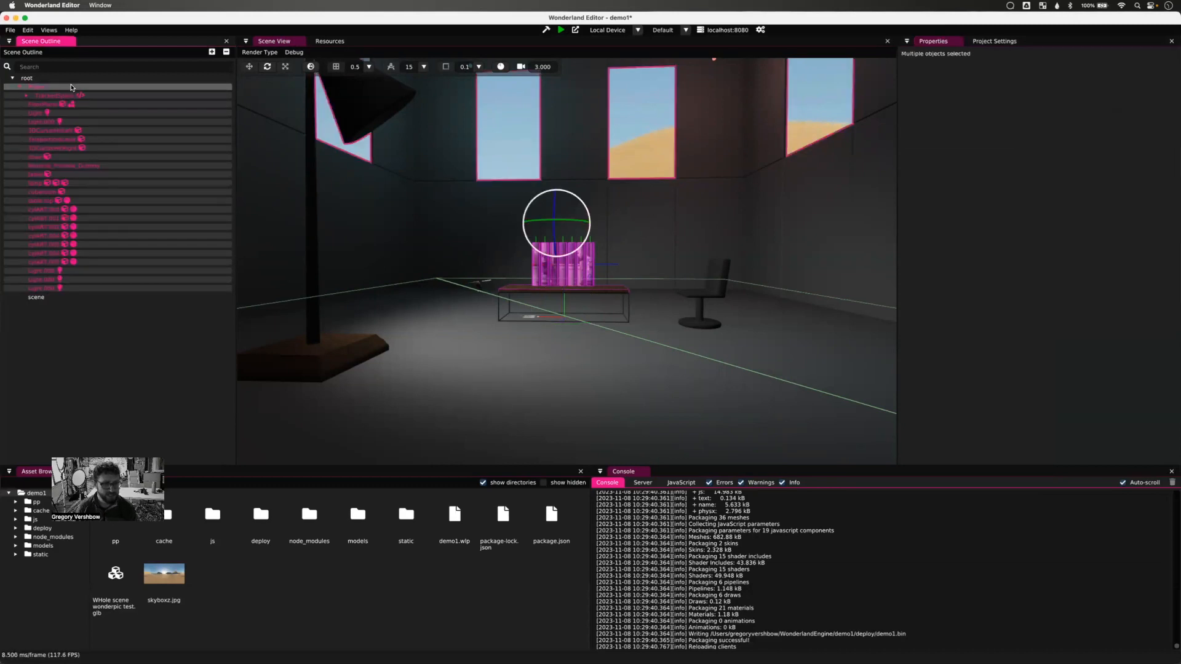
pyautogui.moveTo(37, 88); pyautogui.dragTo(34, 297)
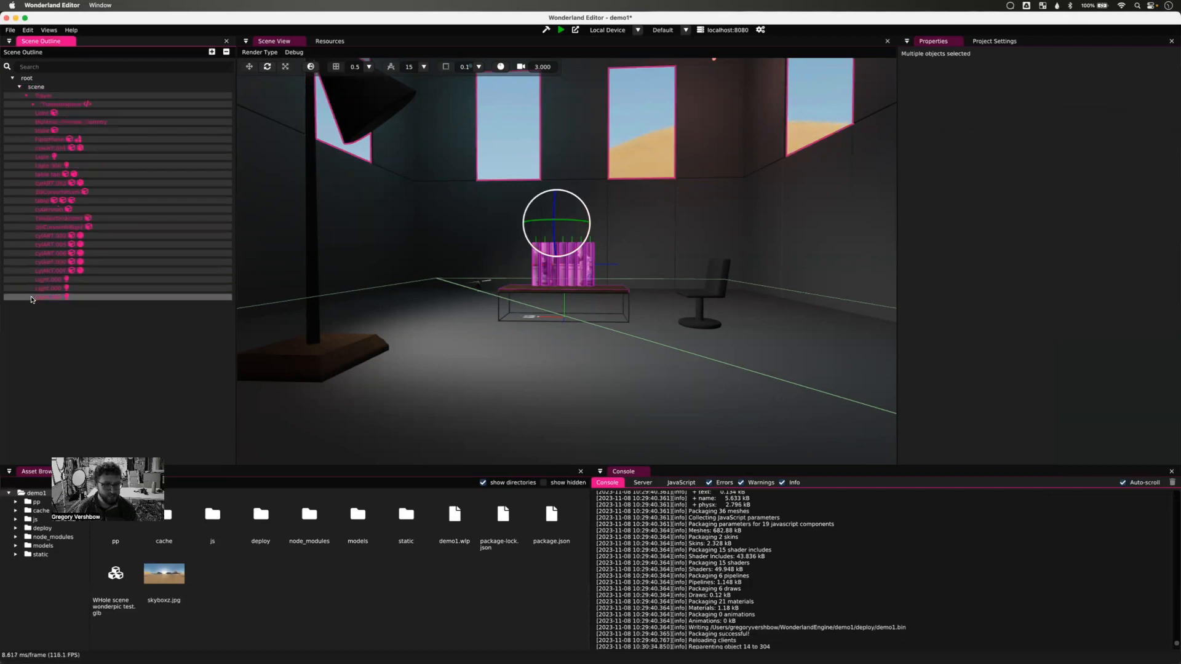
# - Add the pp-gateway component to the scene object
pyautogui.click(34, 88)
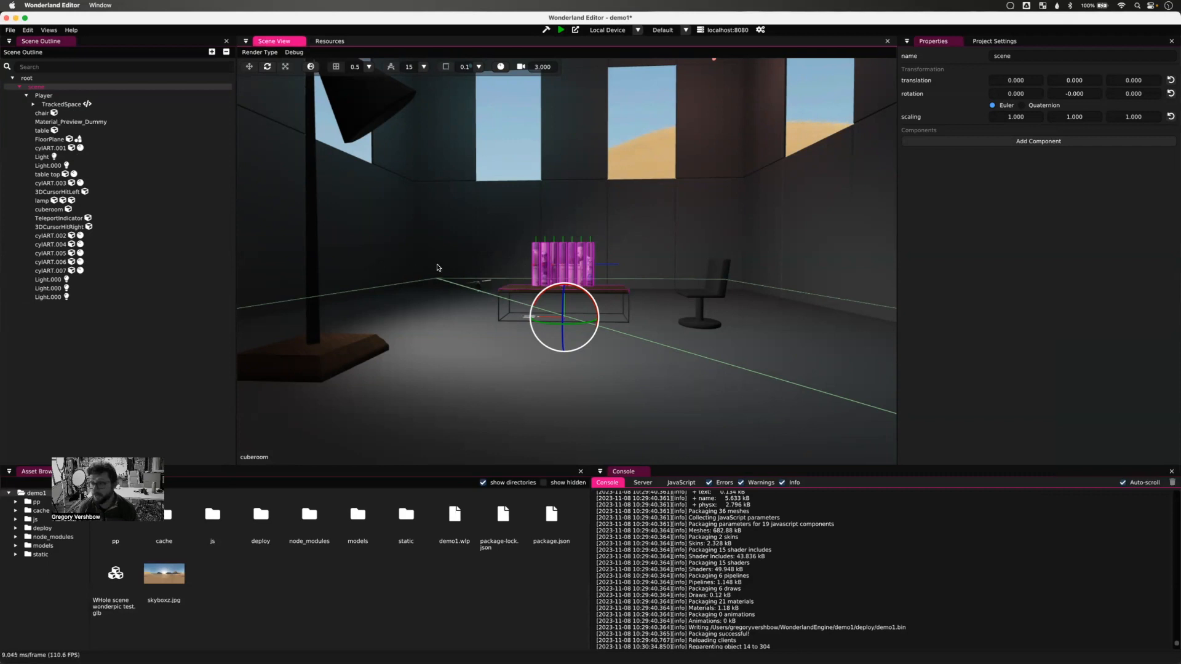
pyautogui.click(1058, 142)
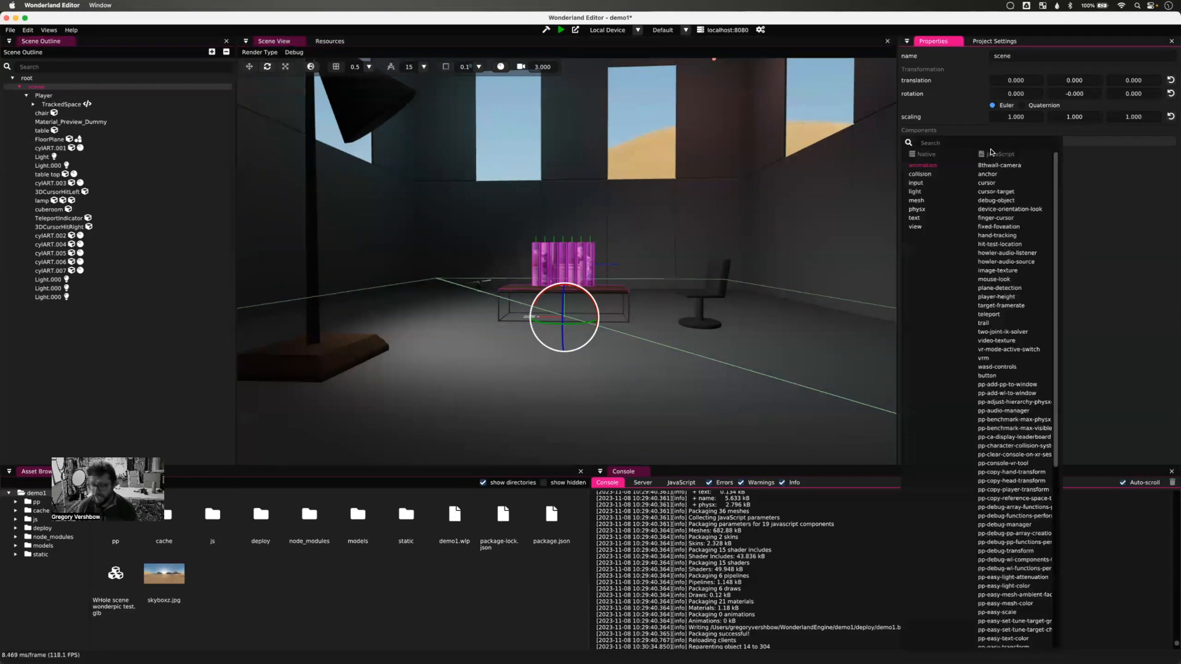
pyautogui.write('gate')
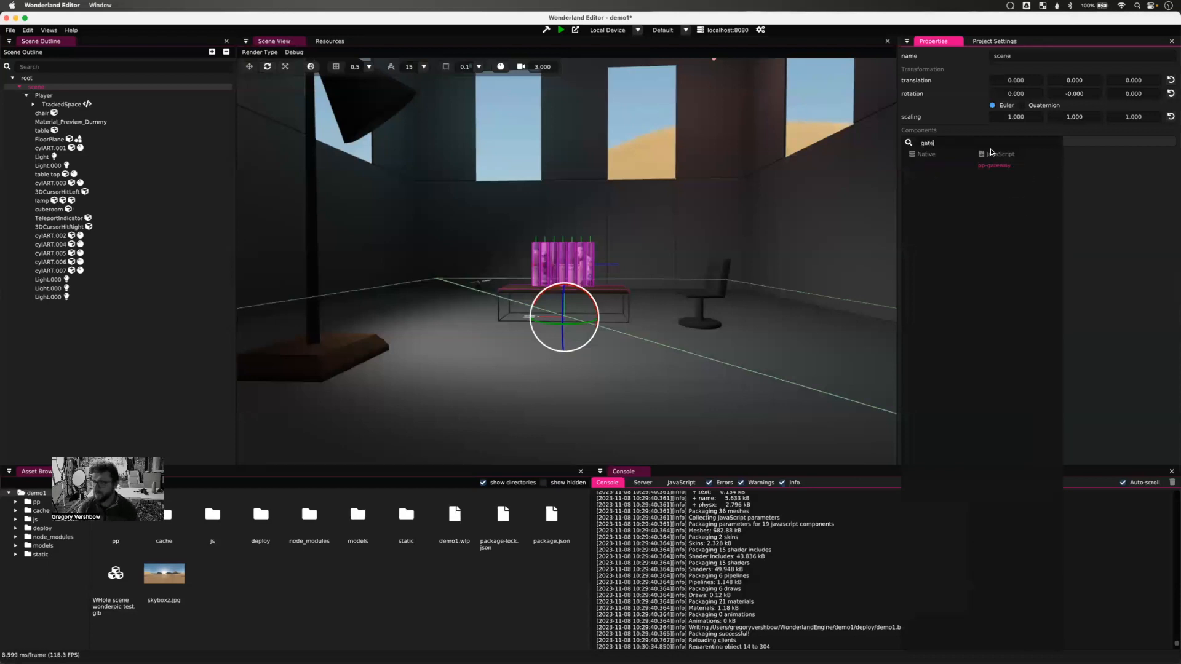
pyautogui.click(999, 174)
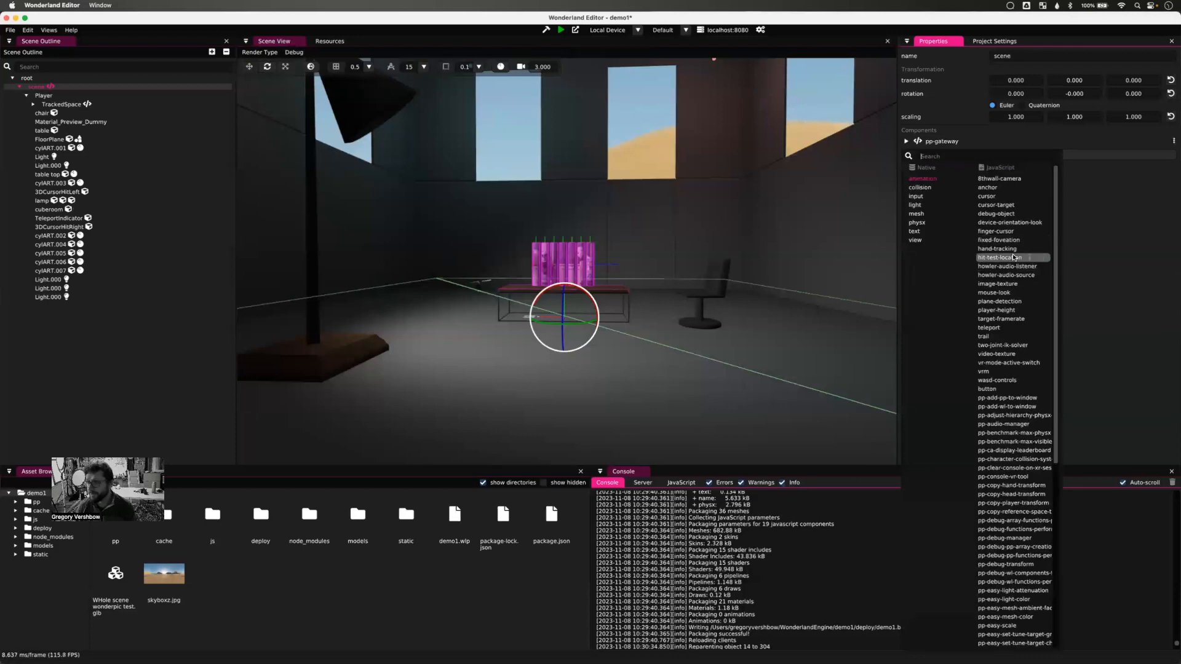
pyautogui.click(1126, 245)
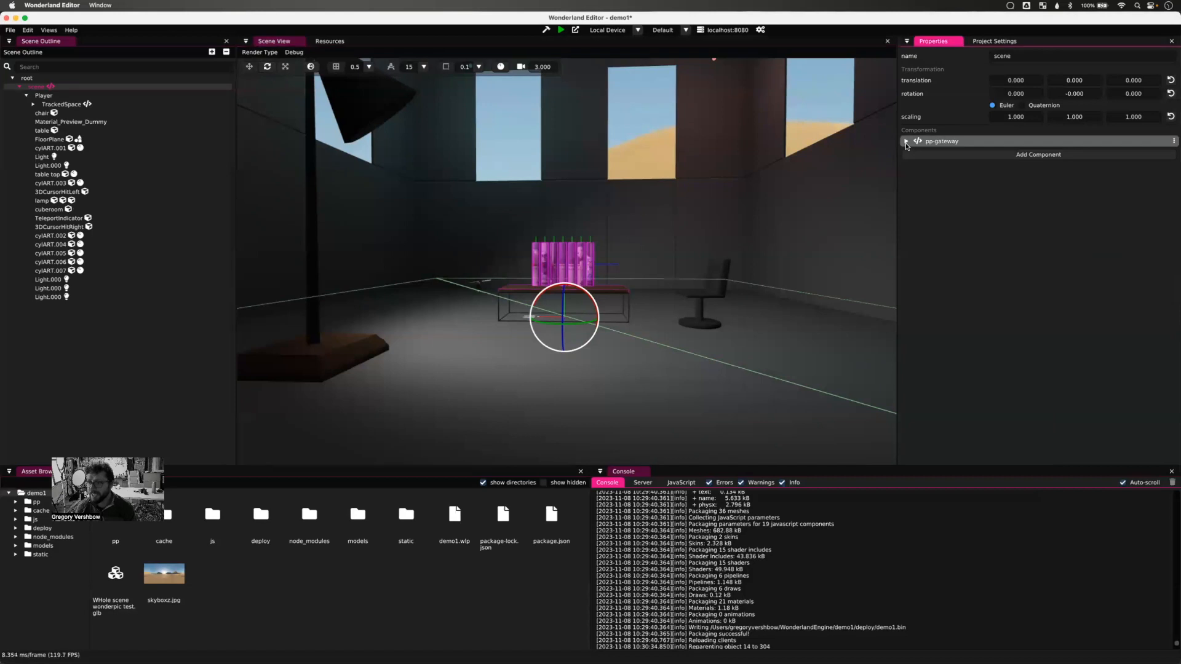
# - In pp-gateway, assign scene to _myScene, Player to _myPlayer and TrackedSpace to _myReferenceSpace
pyautogui.click(921, 141)
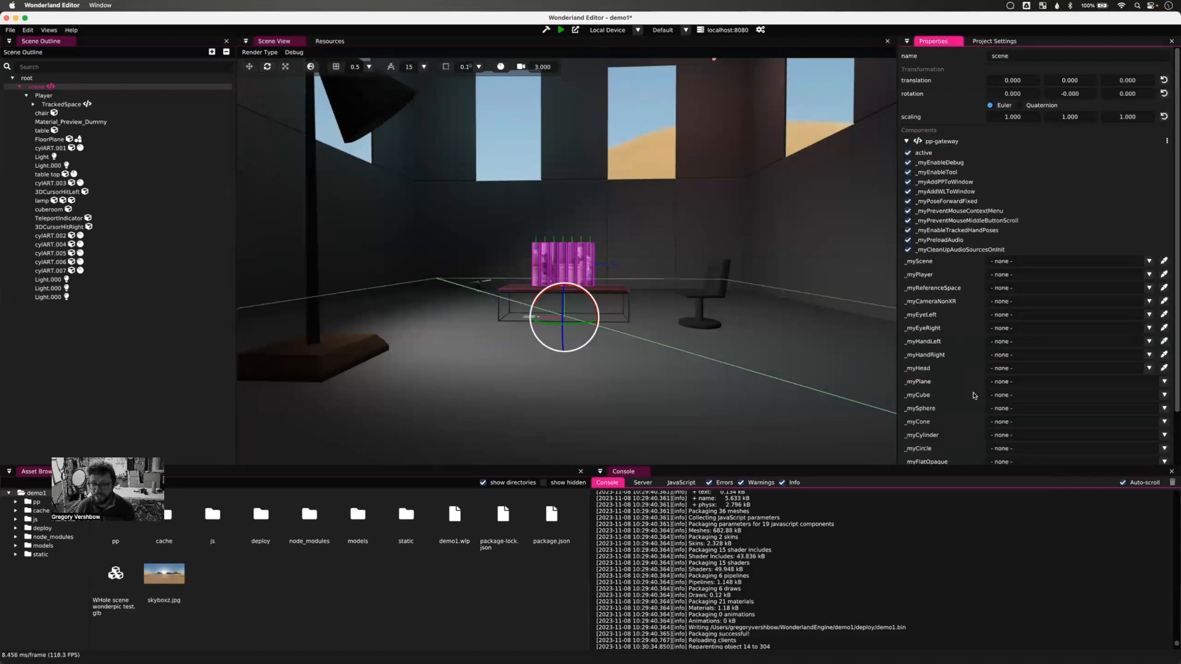
pyautogui.click(1003, 264)
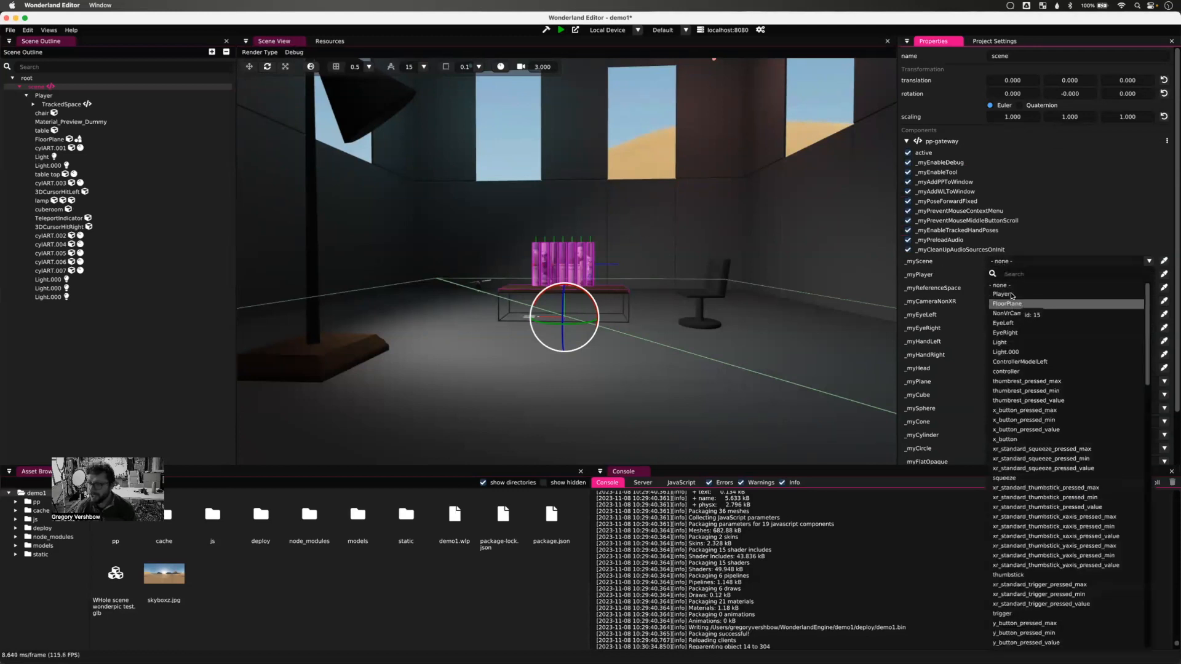
pyautogui.write('sc')
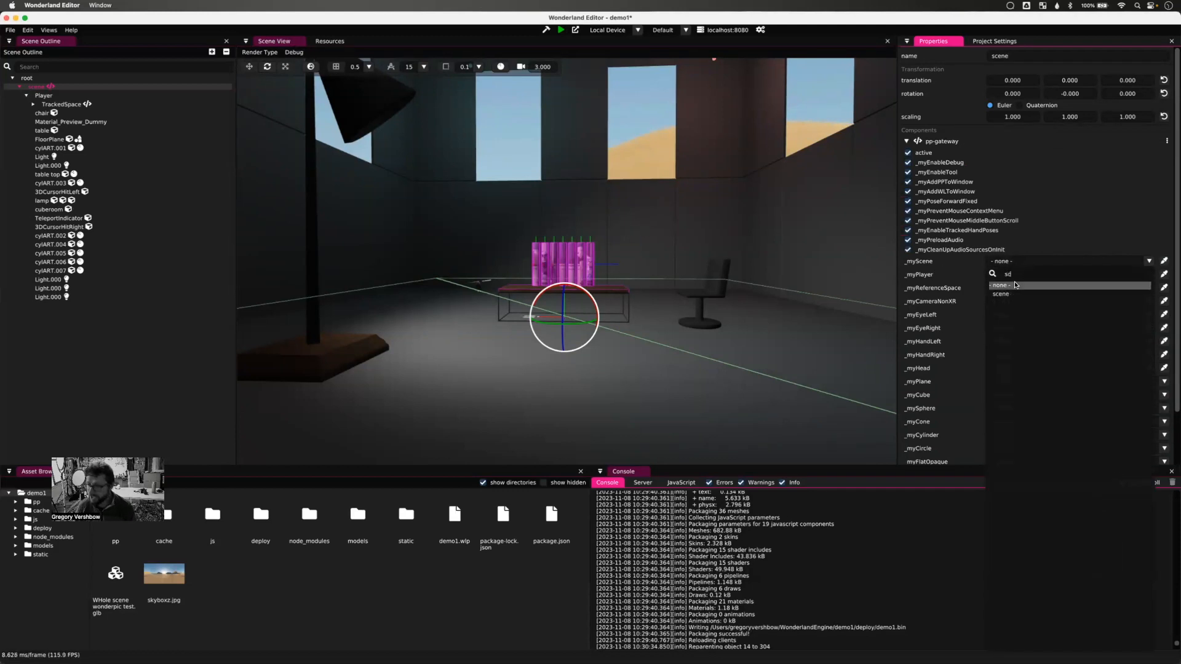
pyautogui.click(1022, 294)
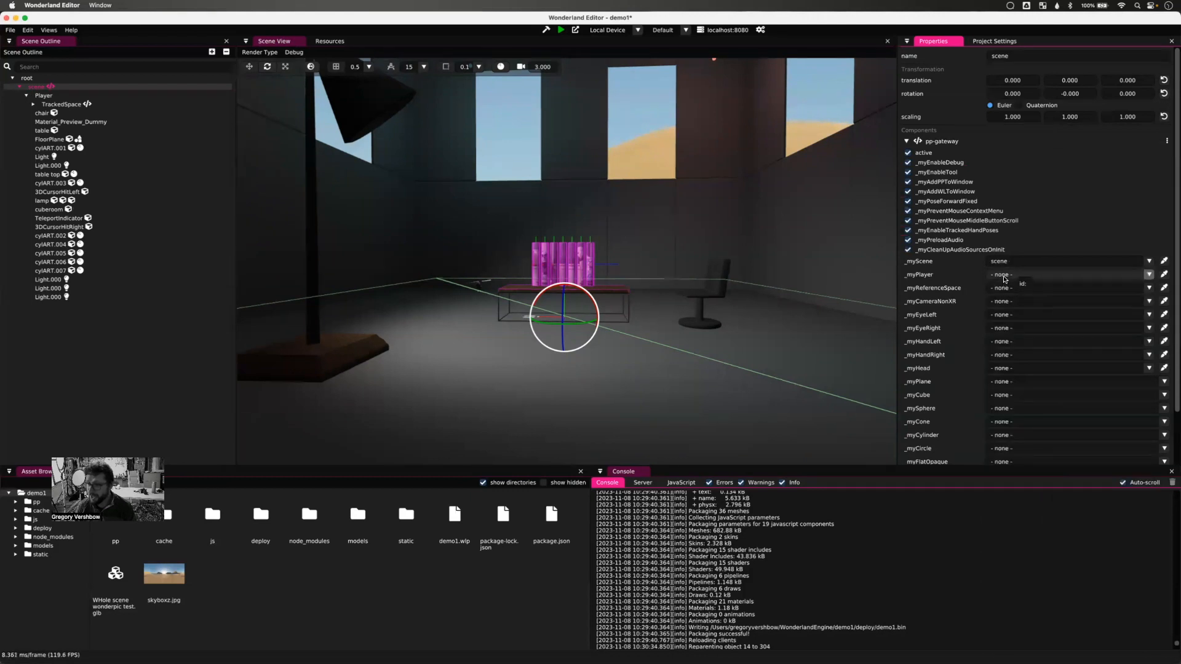
pyautogui.click(1006, 287)
pyautogui.click(1002, 307)
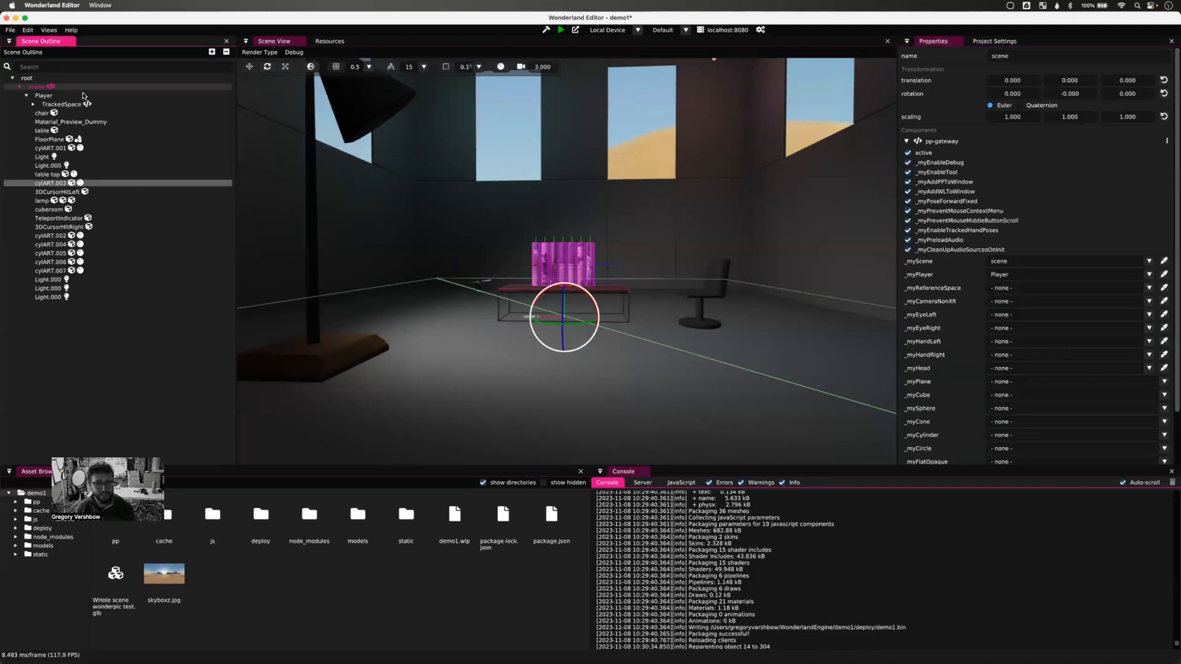
pyautogui.click(1006, 288)
pyautogui.write('tr')
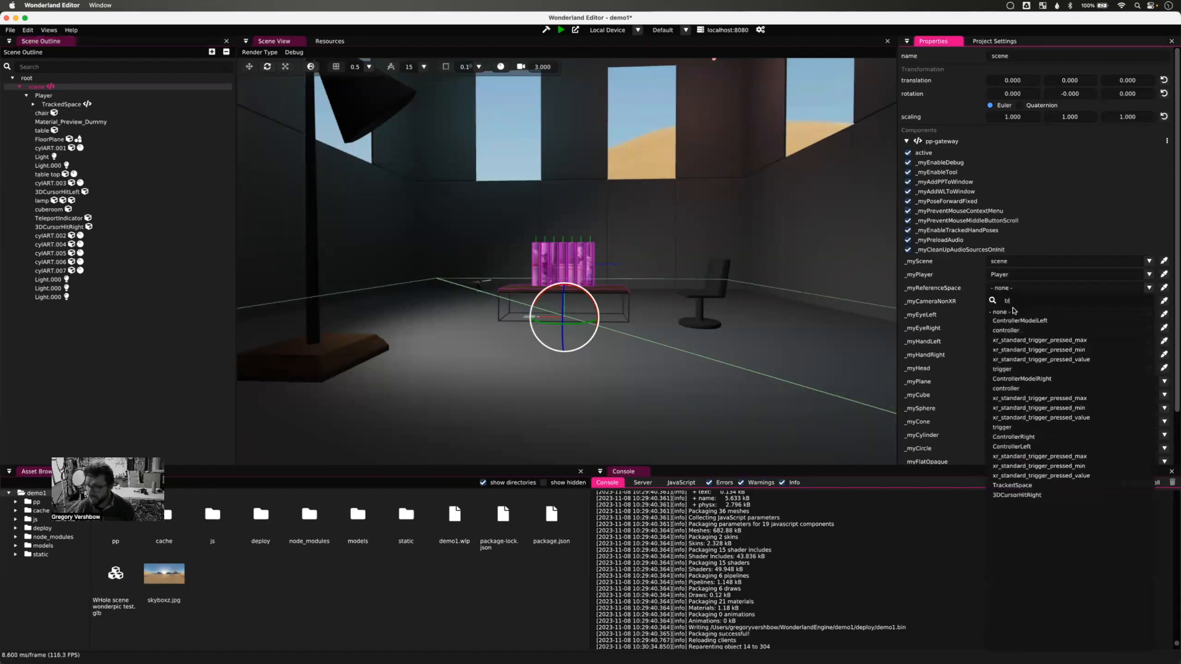
pyautogui.write('al')
pyautogui.click(1012, 320)
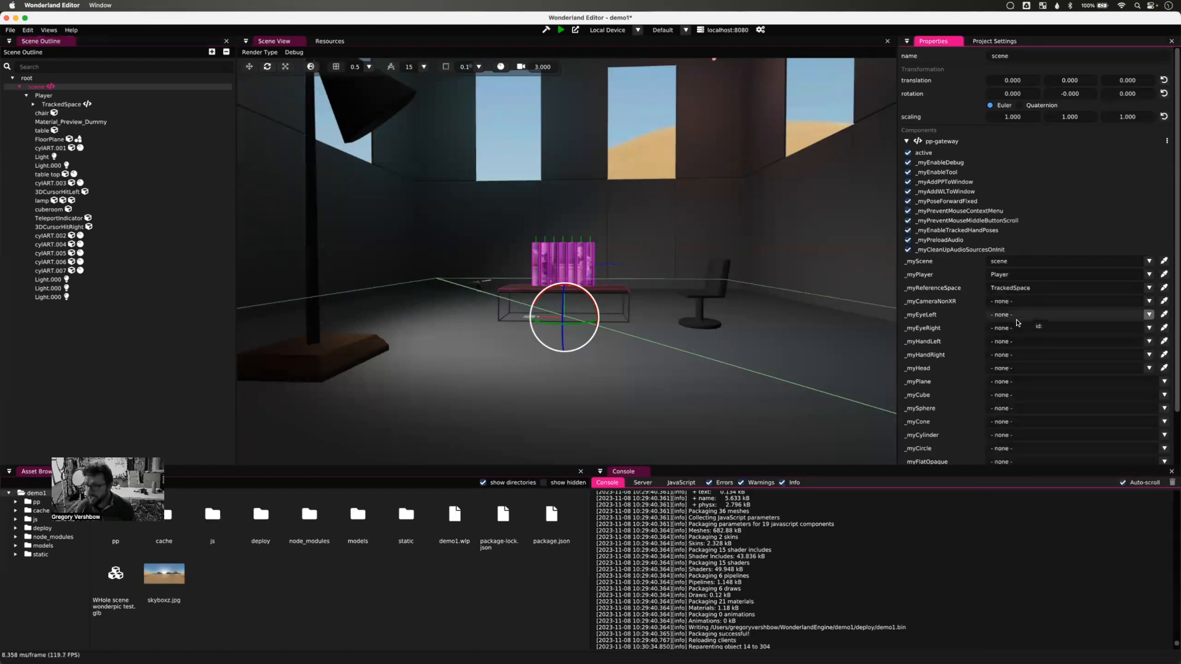
# - In pp-gateway, assign NonVrCamera to _myCameraNonXR, EyeLeft to _myEyeLeft and EyeRight to _myEyeRight
pyautogui.click(1001, 302)
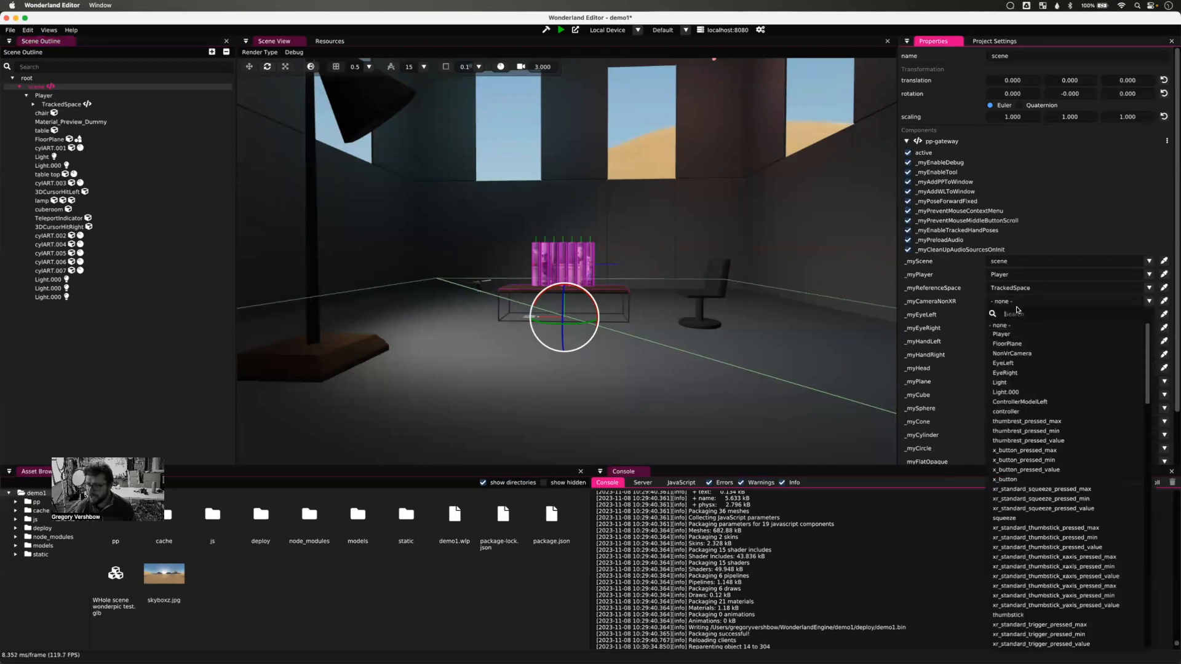
pyautogui.write('cam')
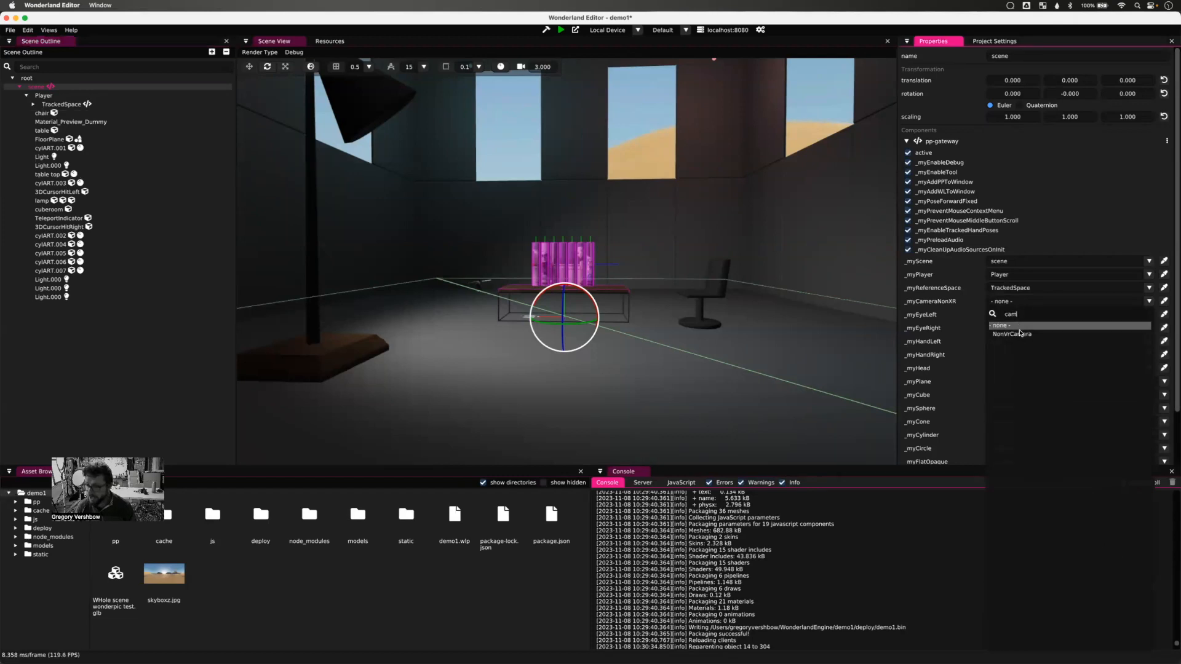
pyautogui.click(1021, 335)
pyautogui.click(1010, 316)
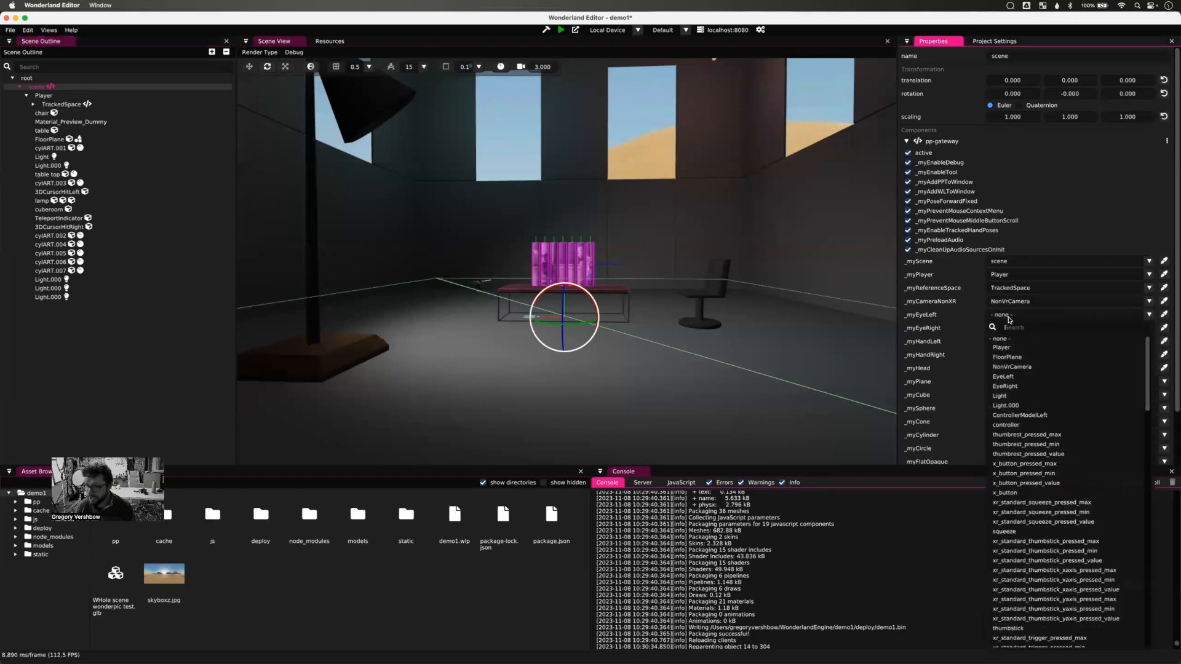
pyautogui.write('eye')
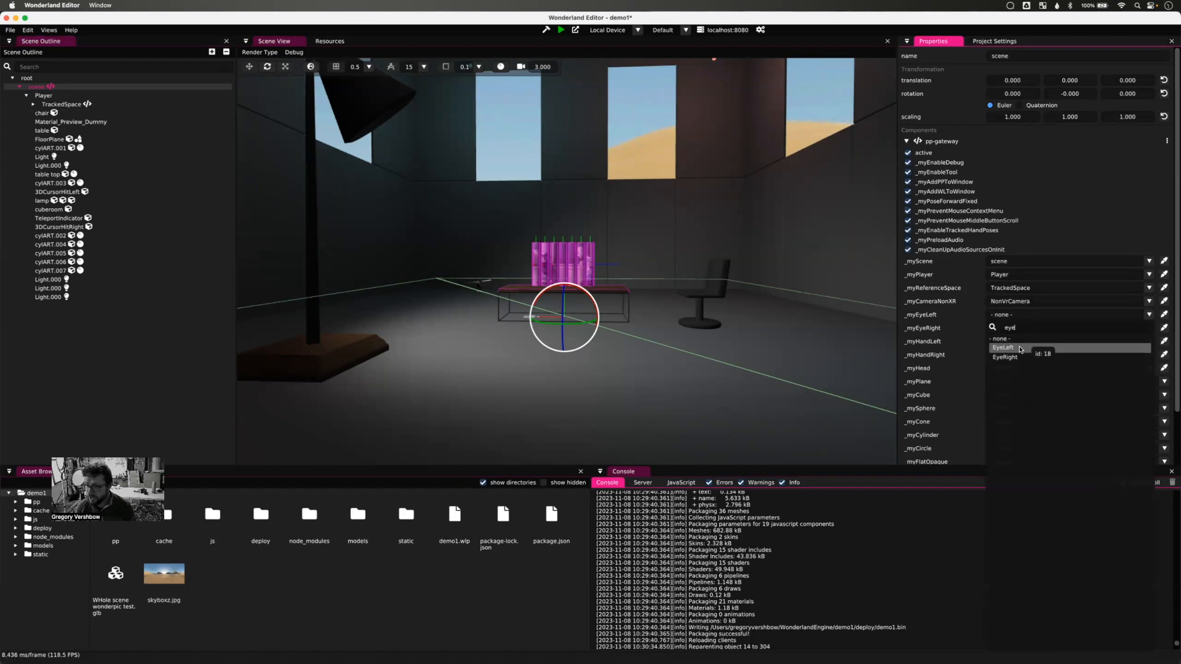
pyautogui.click(1020, 348)
pyautogui.click(1012, 330)
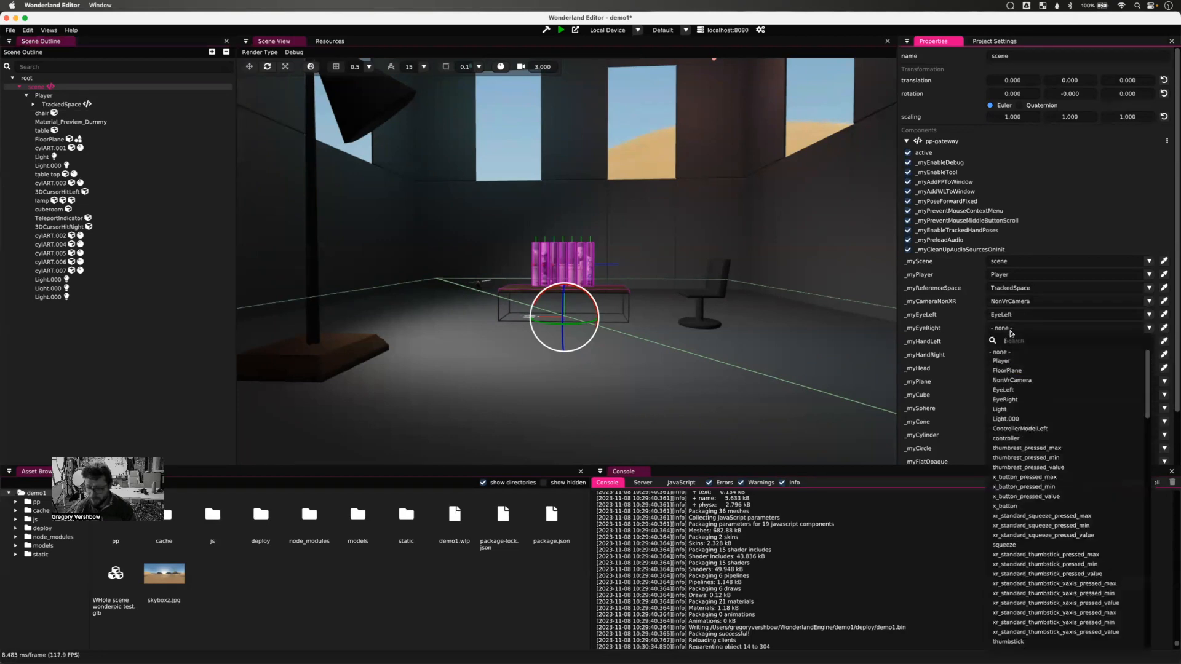
pyautogui.write('right')
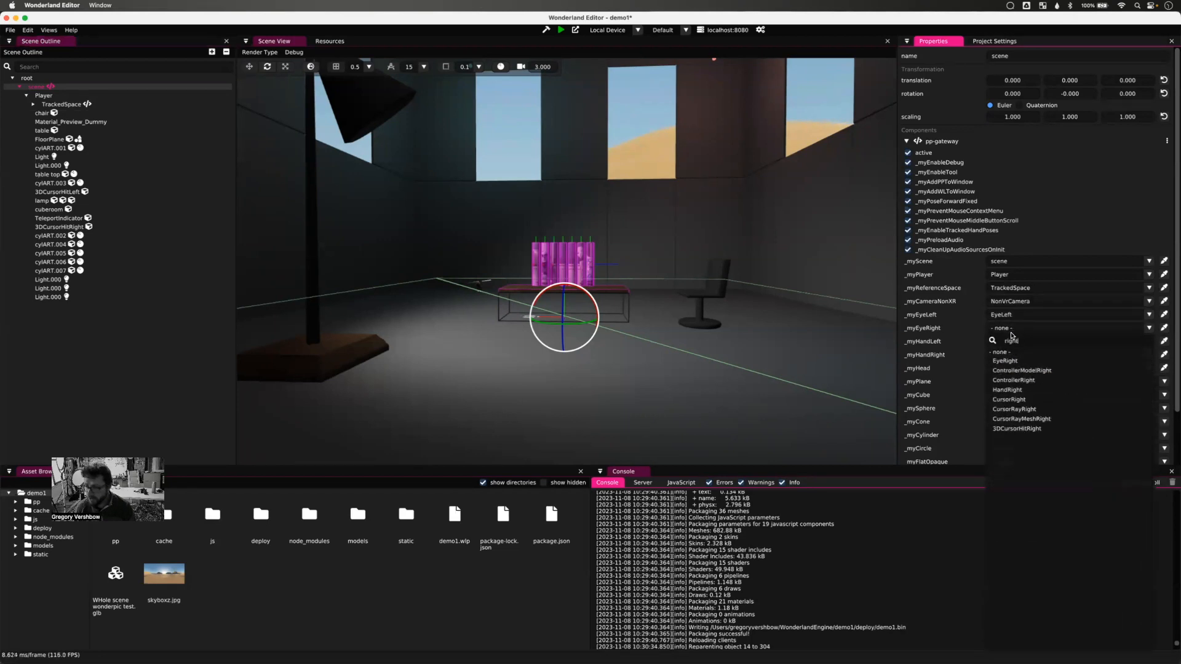
pyautogui.click(1016, 361)
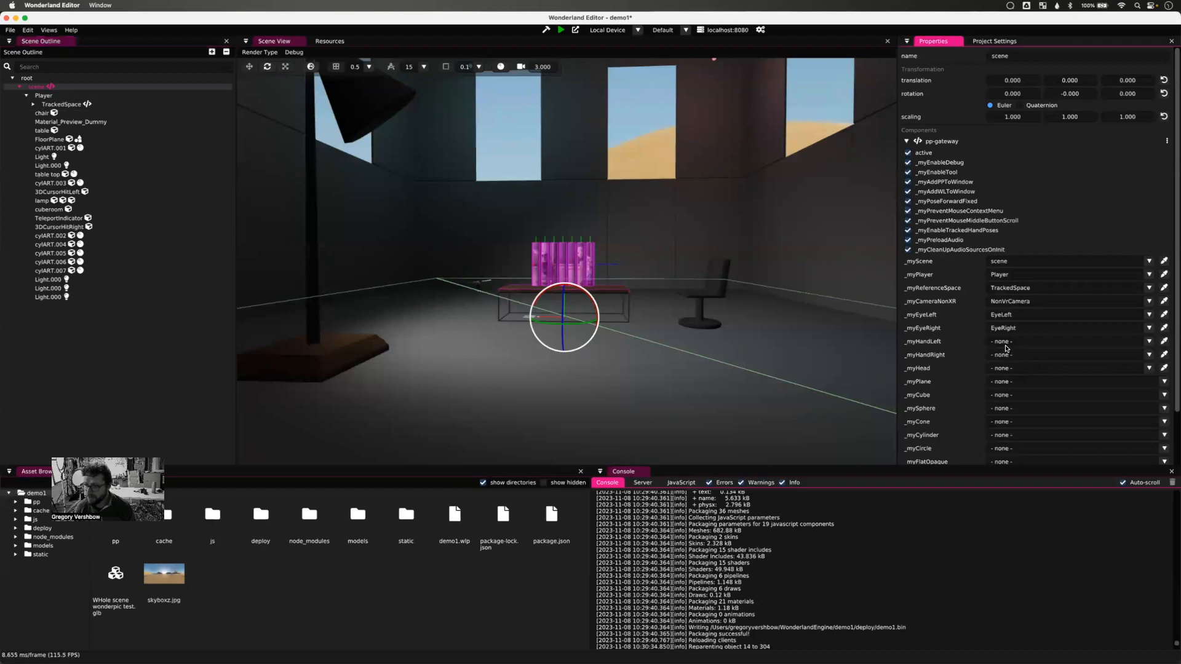
# - In pp-gateway, assign HandLeft to _myHandLeft and HandRight to _myHandRight
pyautogui.click(1005, 347)
pyautogui.write('han')
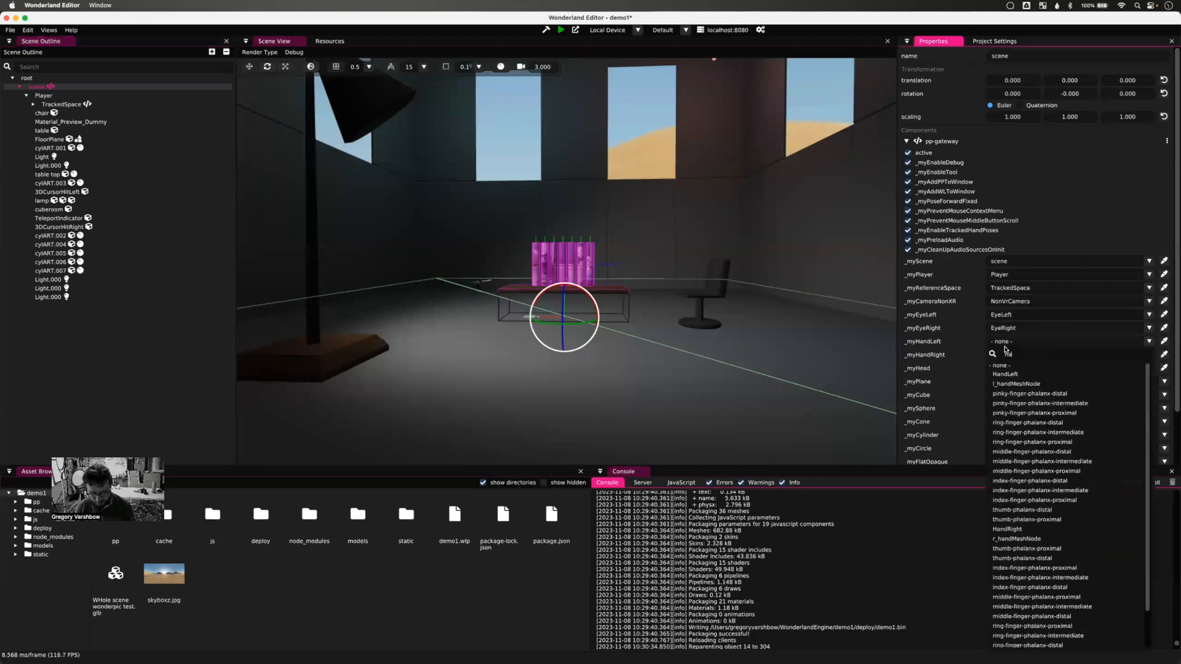
pyautogui.press('BackSpace')
pyautogui.press('BackSpace')
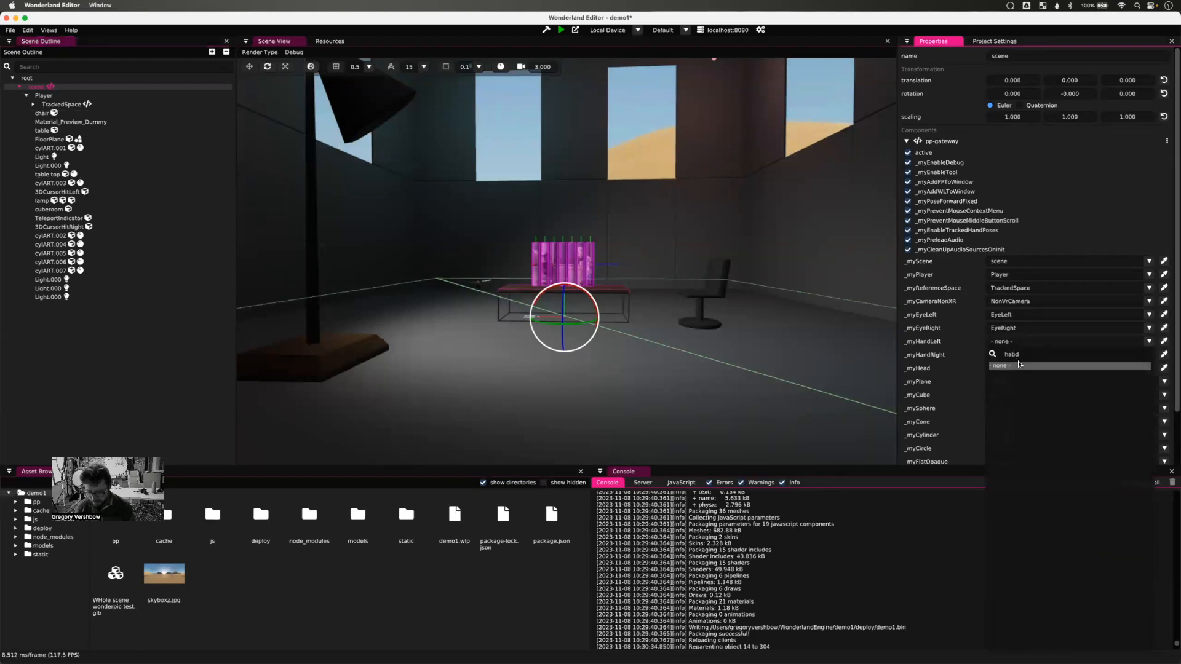
pyautogui.write('nd')
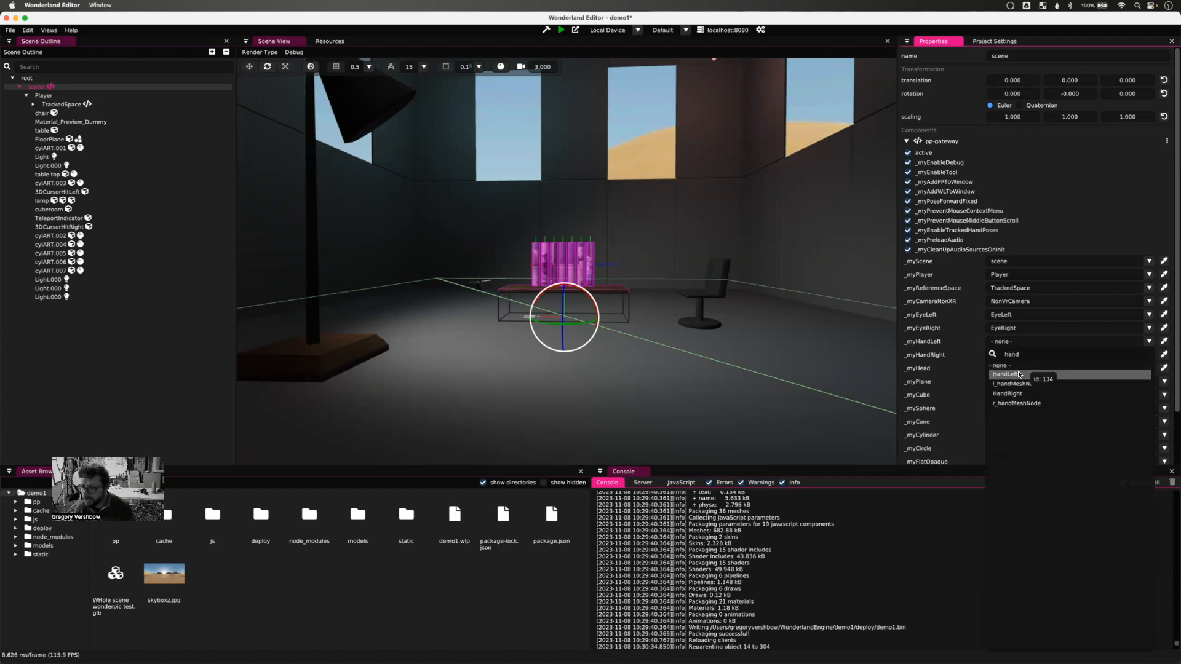
pyautogui.click(1018, 375)
pyautogui.click(1009, 357)
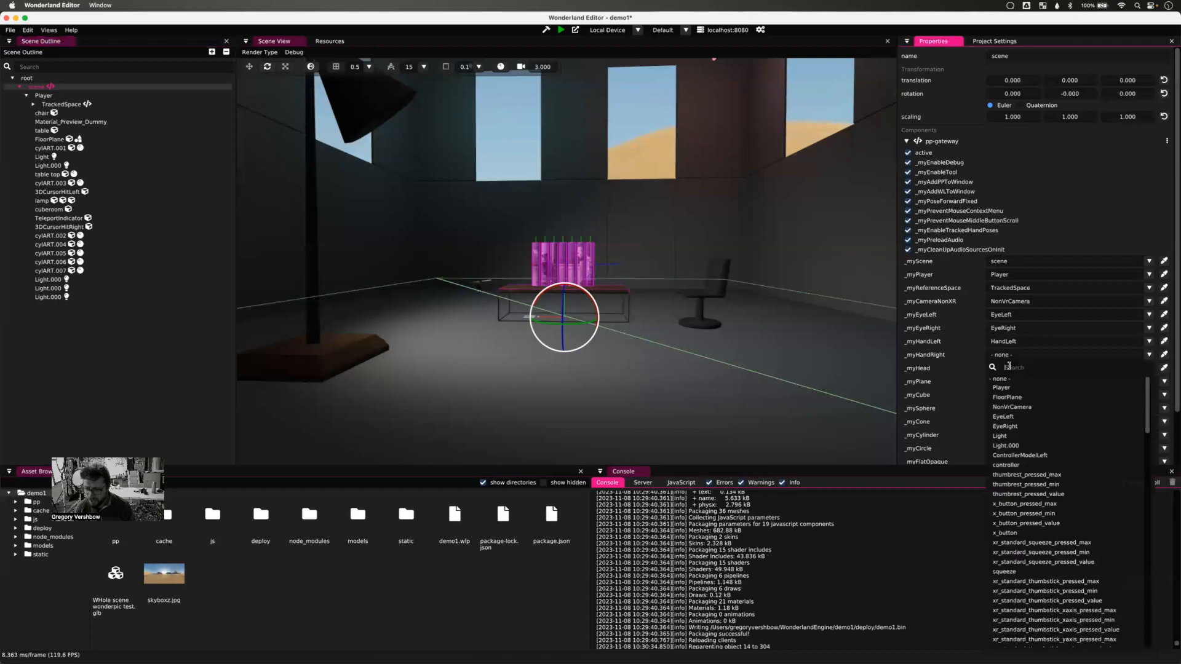
pyautogui.write('hand')
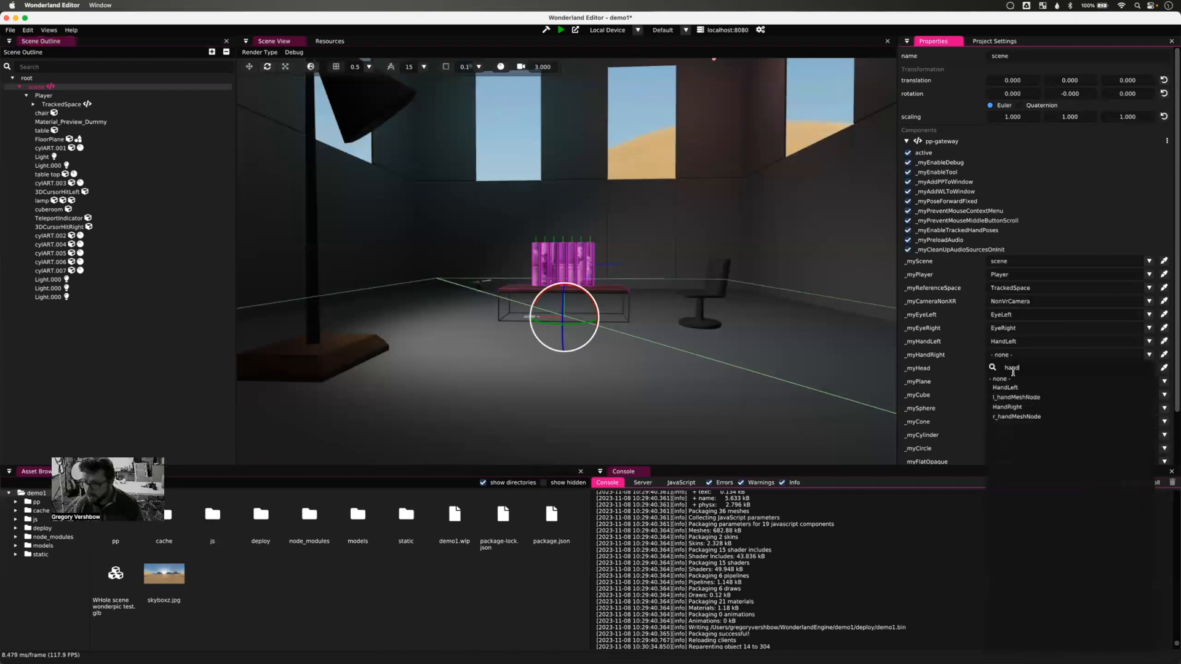
pyautogui.click(1015, 407)
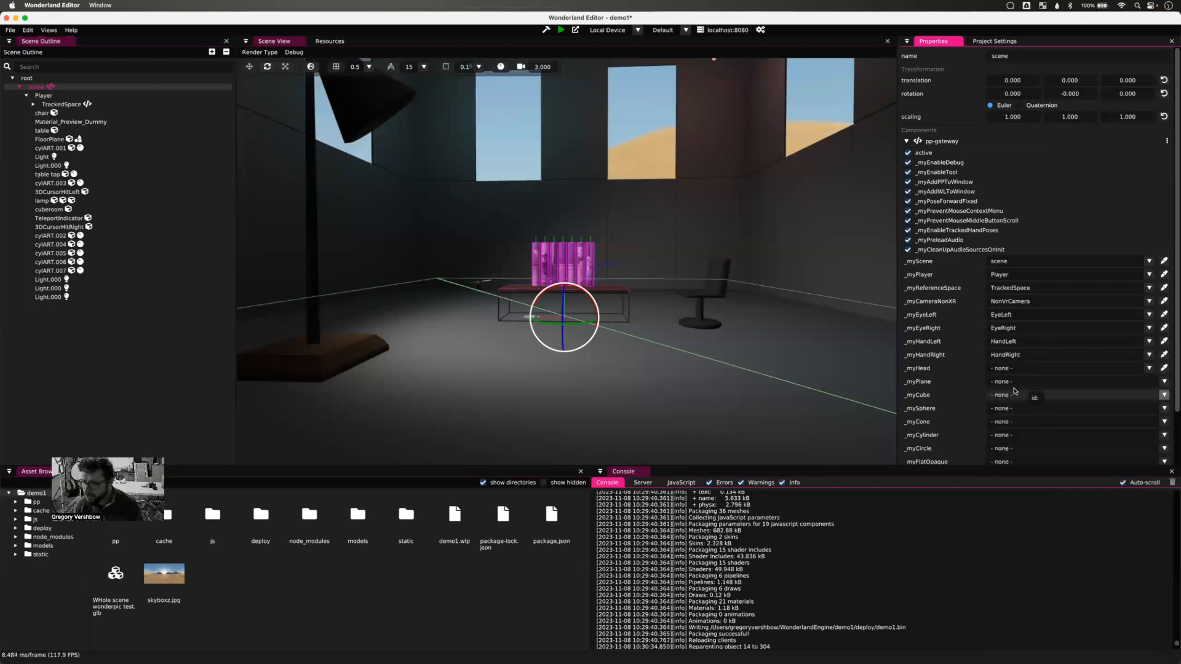
# - In pp-gateway, assign Head to _myHead and leave _myPlane unassigned
pyautogui.click(1007, 370)
pyautogui.write('head')
pyautogui.click(1015, 401)
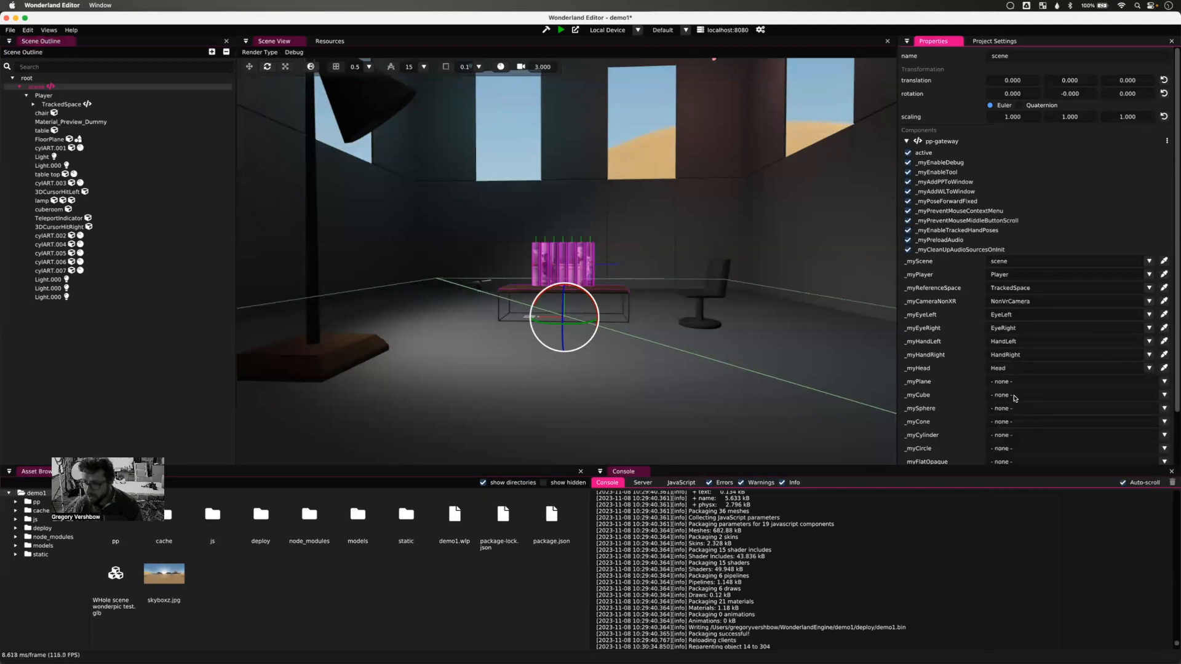
pyautogui.click(1007, 384)
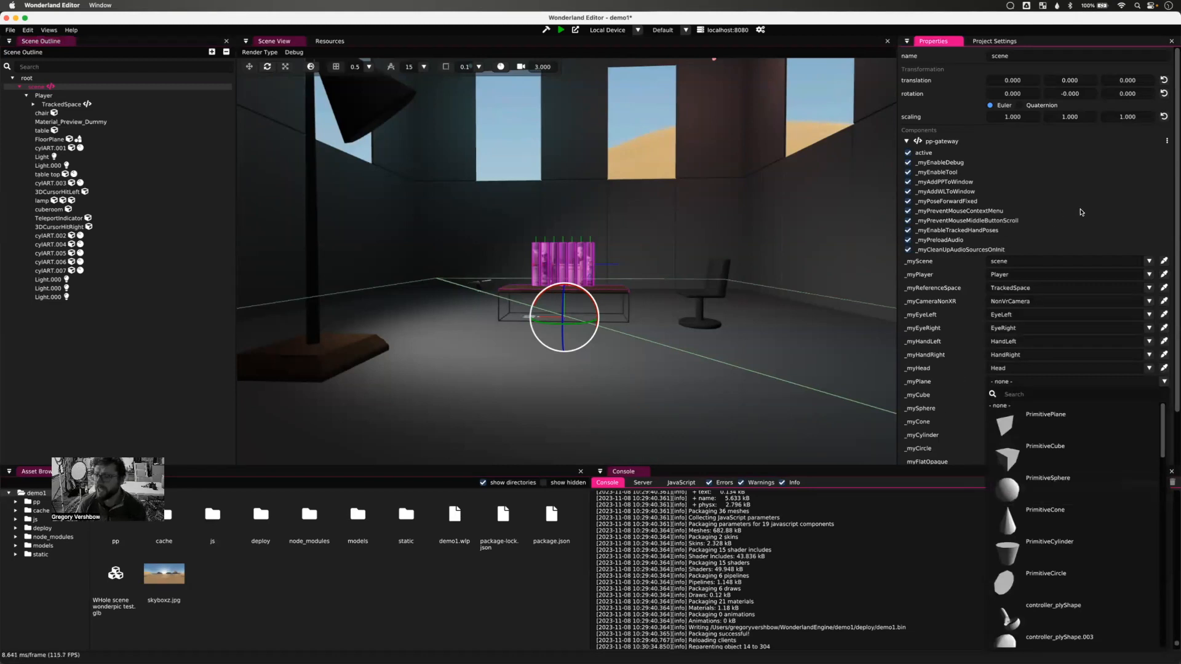
pyautogui.click(1080, 211)
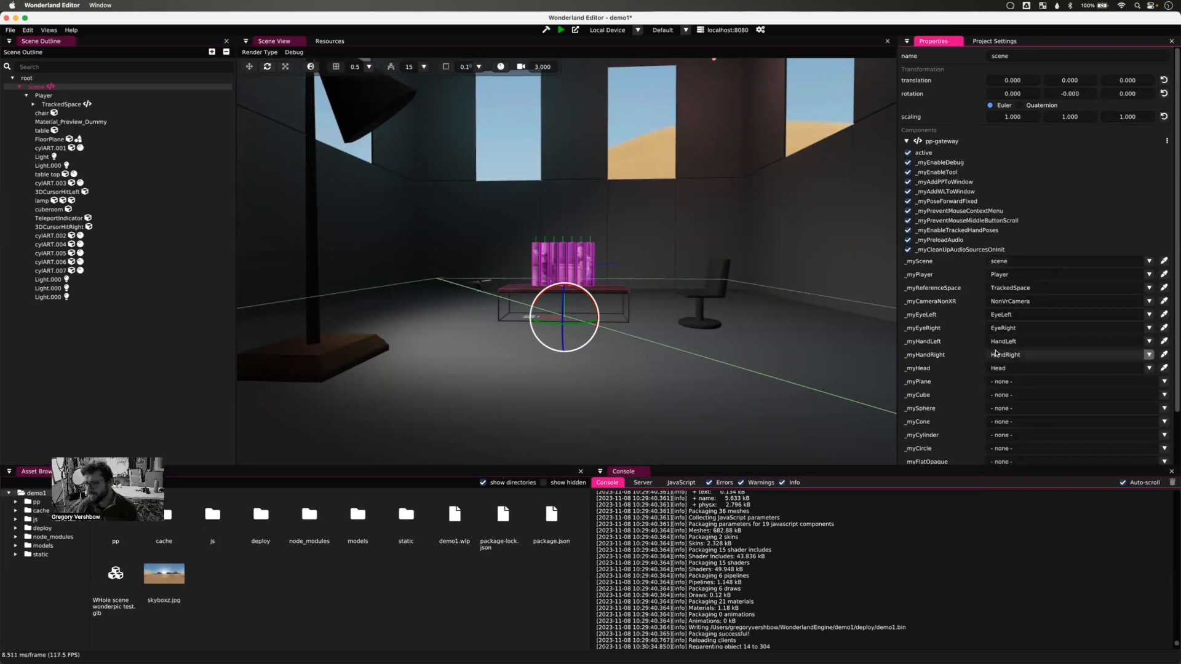
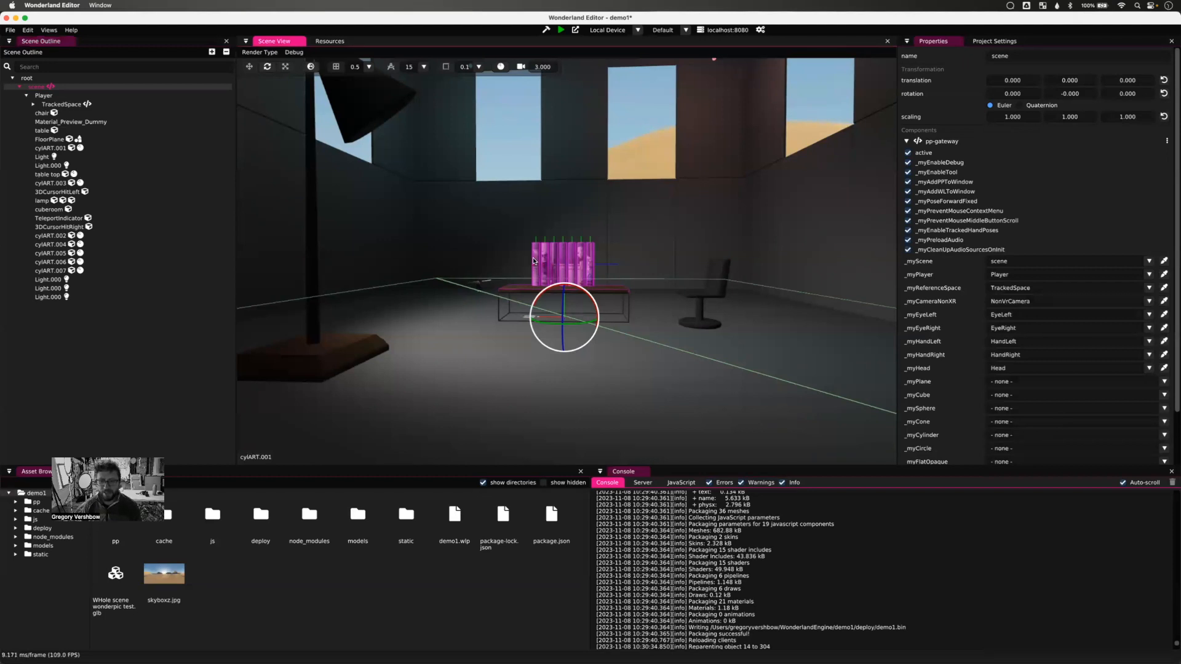
pyautogui.click(536, 260)
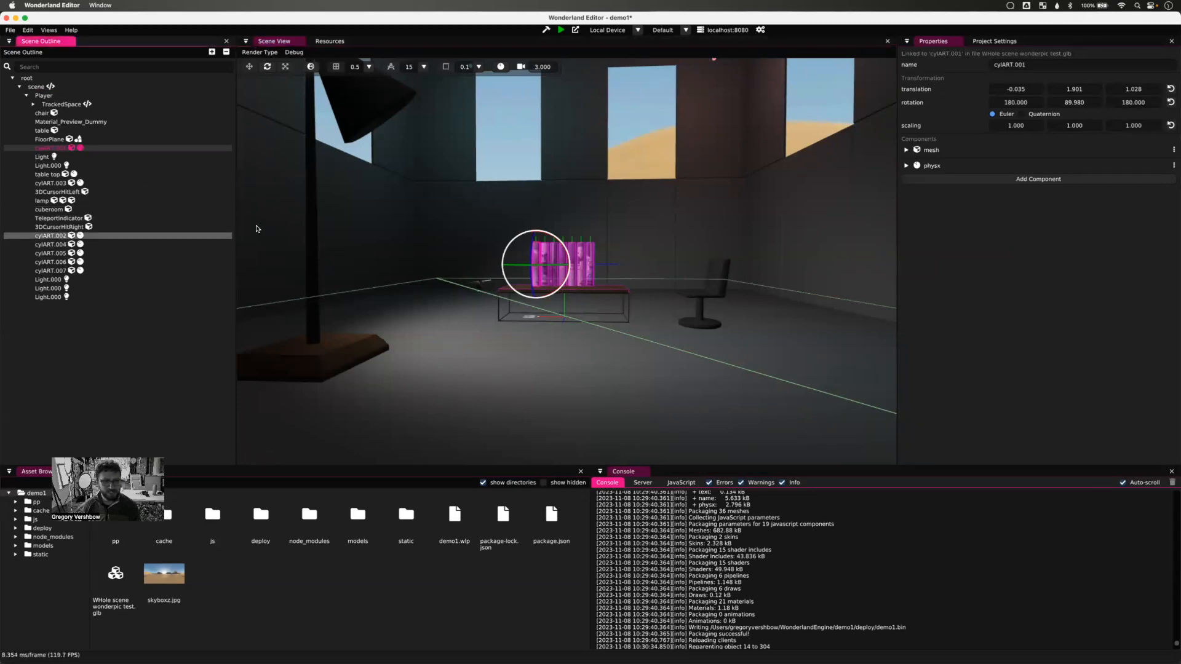
pyautogui.scroll(-3, 536, 264)
pyautogui.scroll(10, 535, 265)
pyautogui.scroll(-5, 535, 263)
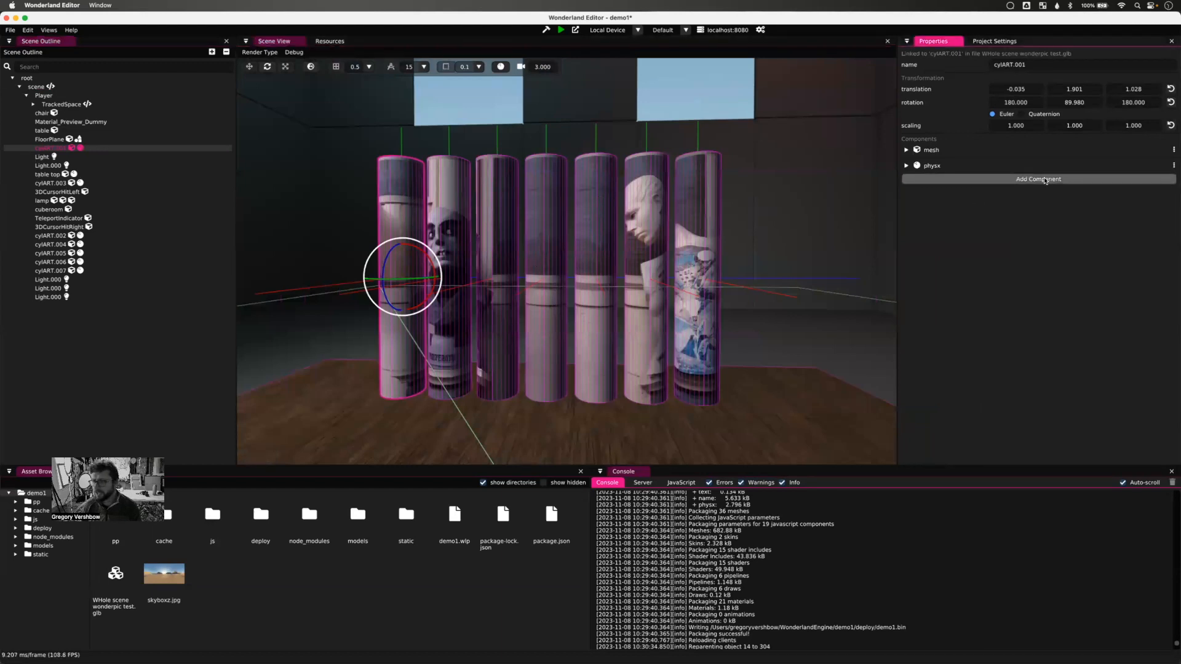
pyautogui.click(1038, 179)
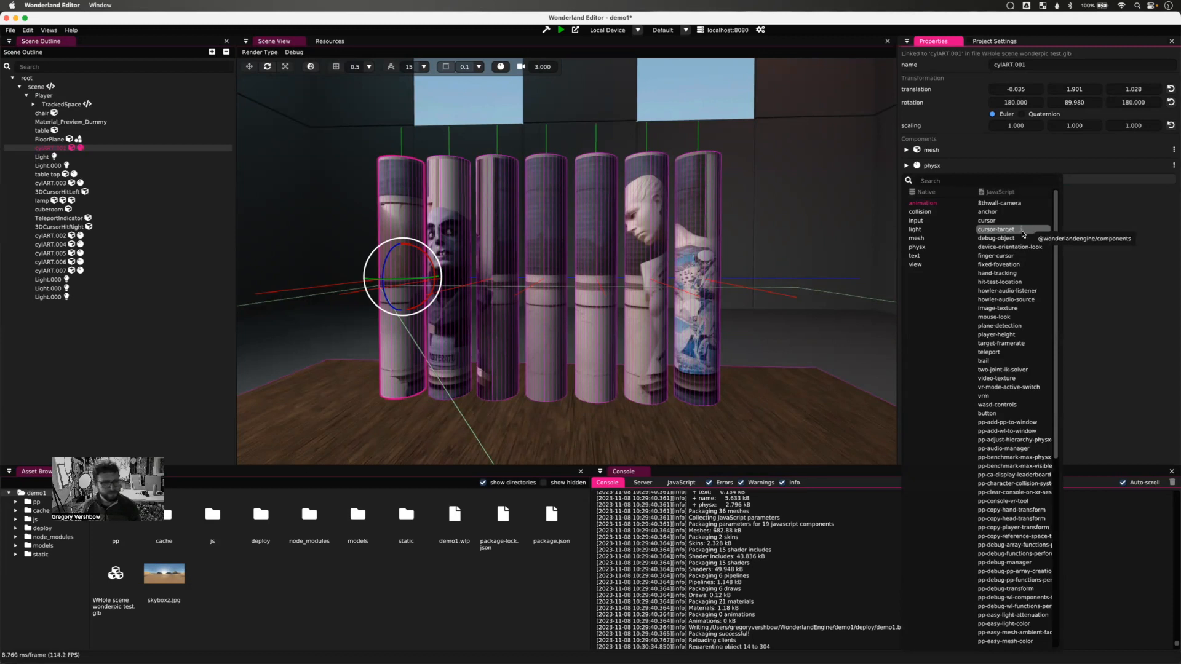
pyautogui.click(63, 353)
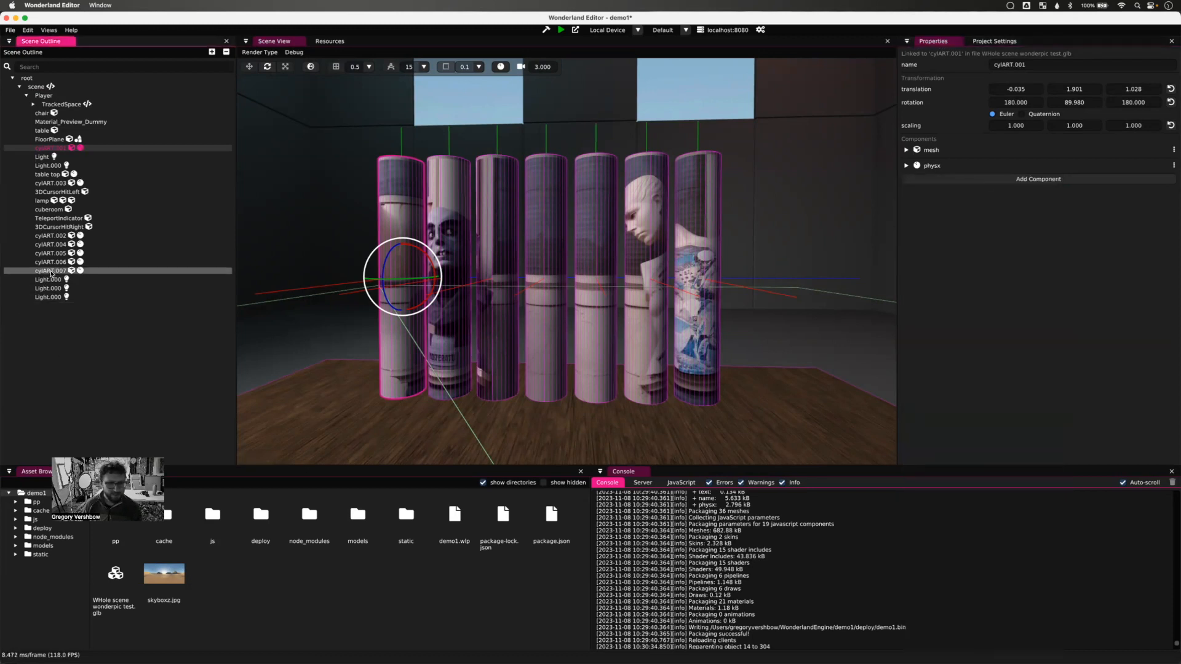
# - Check the components on the cylinders cylART.007, cylART.006, cylART.005, cylART.004 and cylART.002 in turn
pyautogui.click(59, 270)
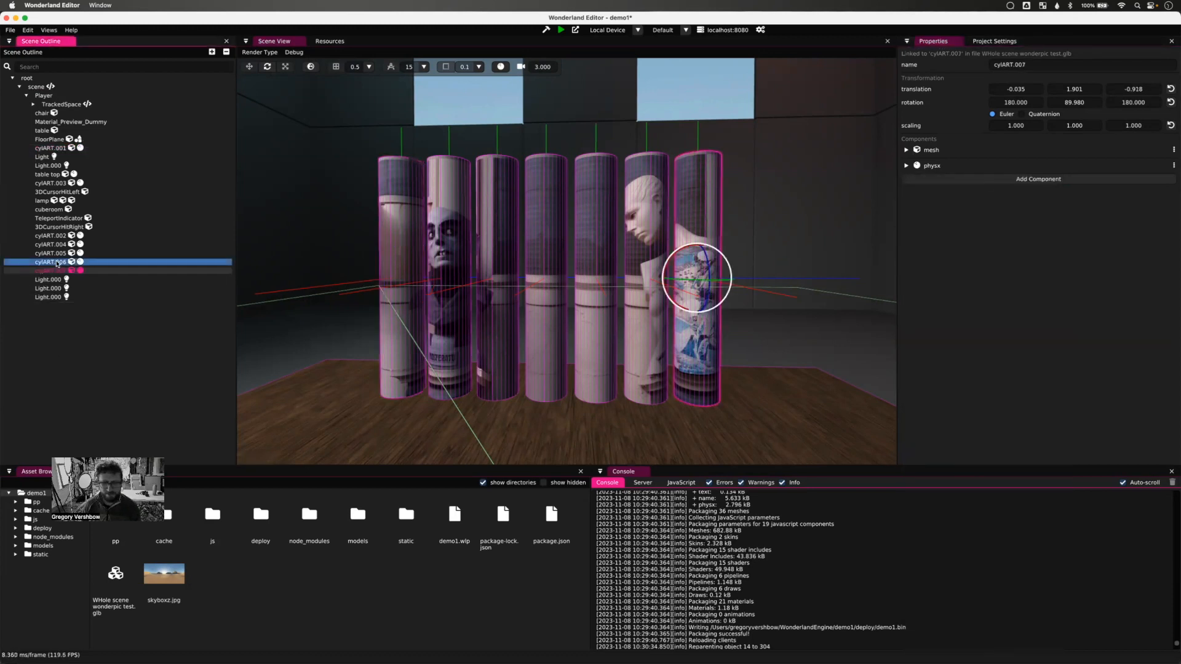
pyautogui.click(58, 262)
pyautogui.click(57, 254)
pyautogui.click(55, 245)
pyautogui.click(54, 235)
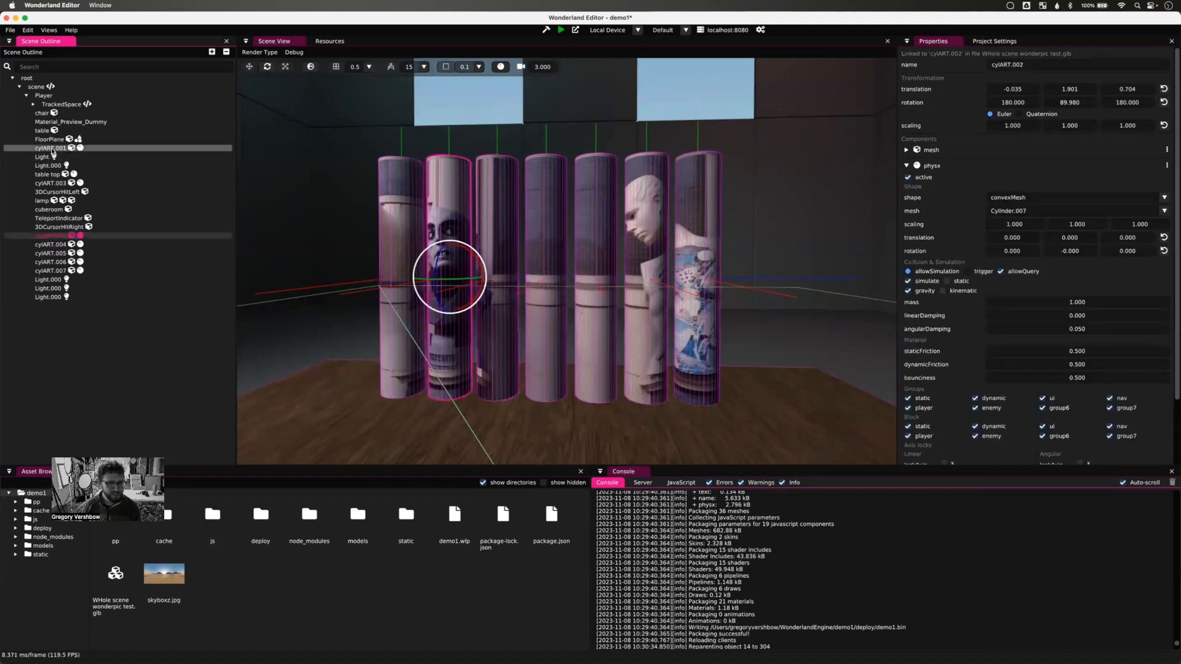
# - Add the pp-grabbable component to the cylinder cylART.001
pyautogui.click(53, 149)
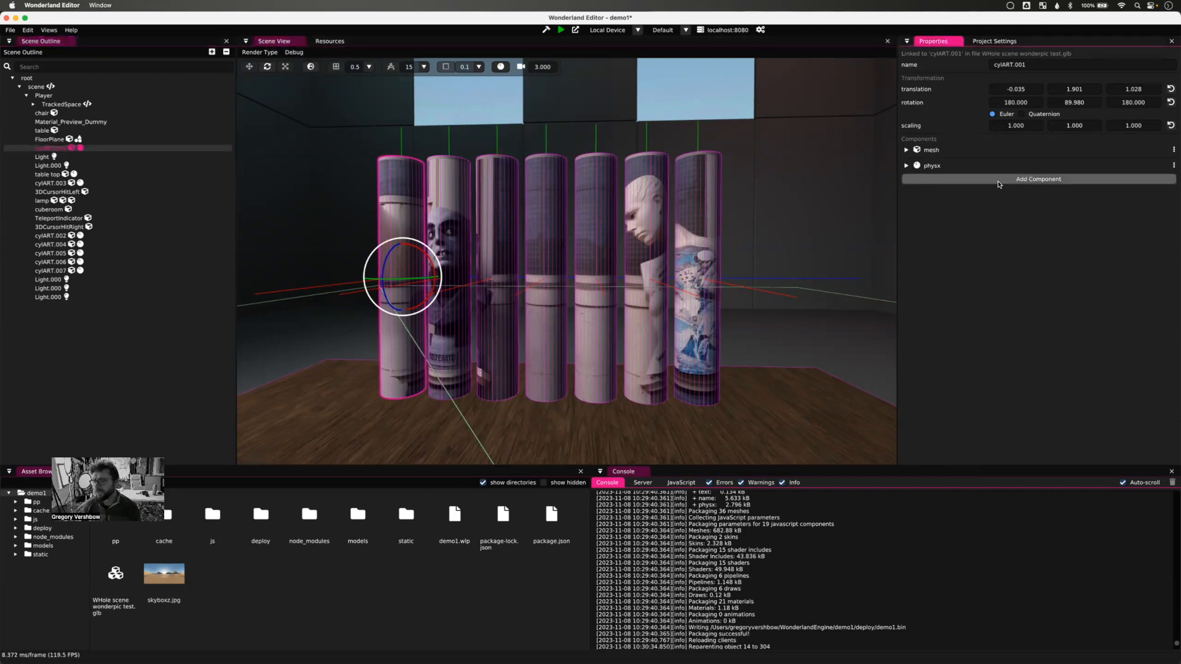
pyautogui.click(999, 182)
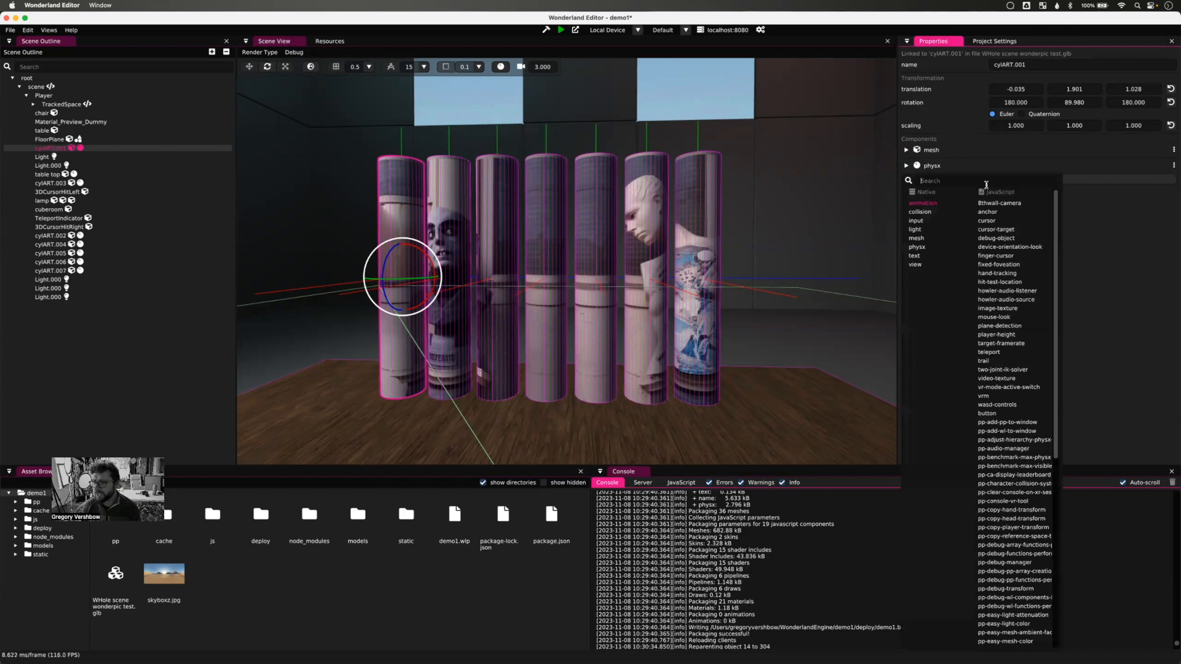
pyautogui.write('grab')
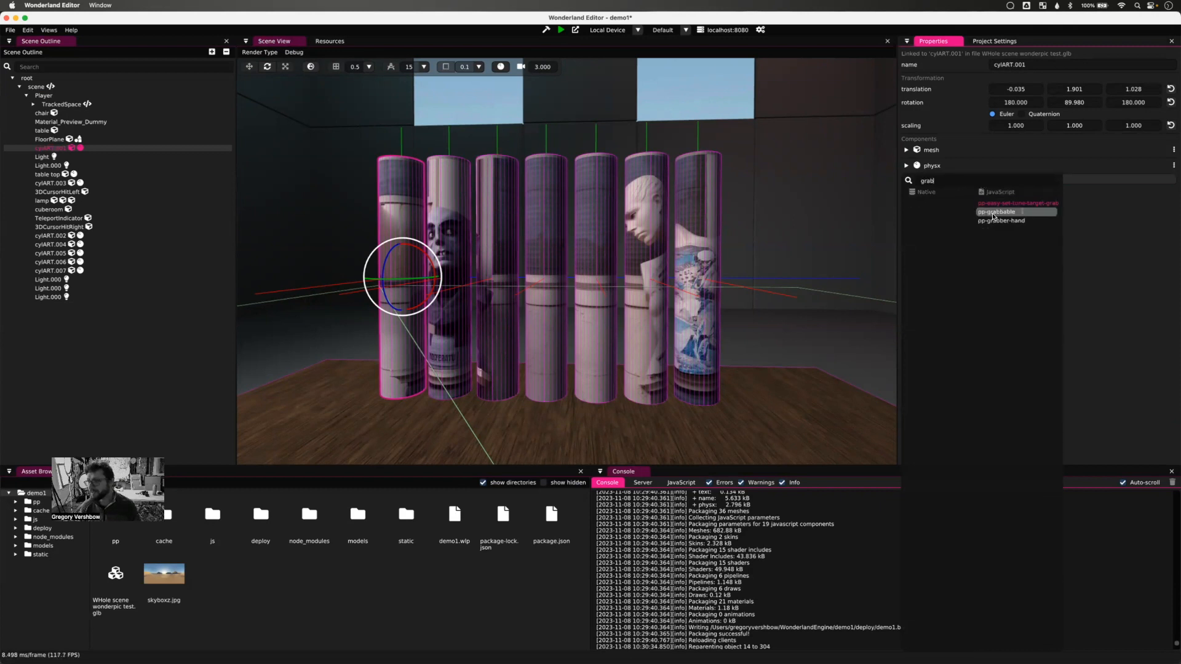
pyautogui.write('l')
pyautogui.click(992, 213)
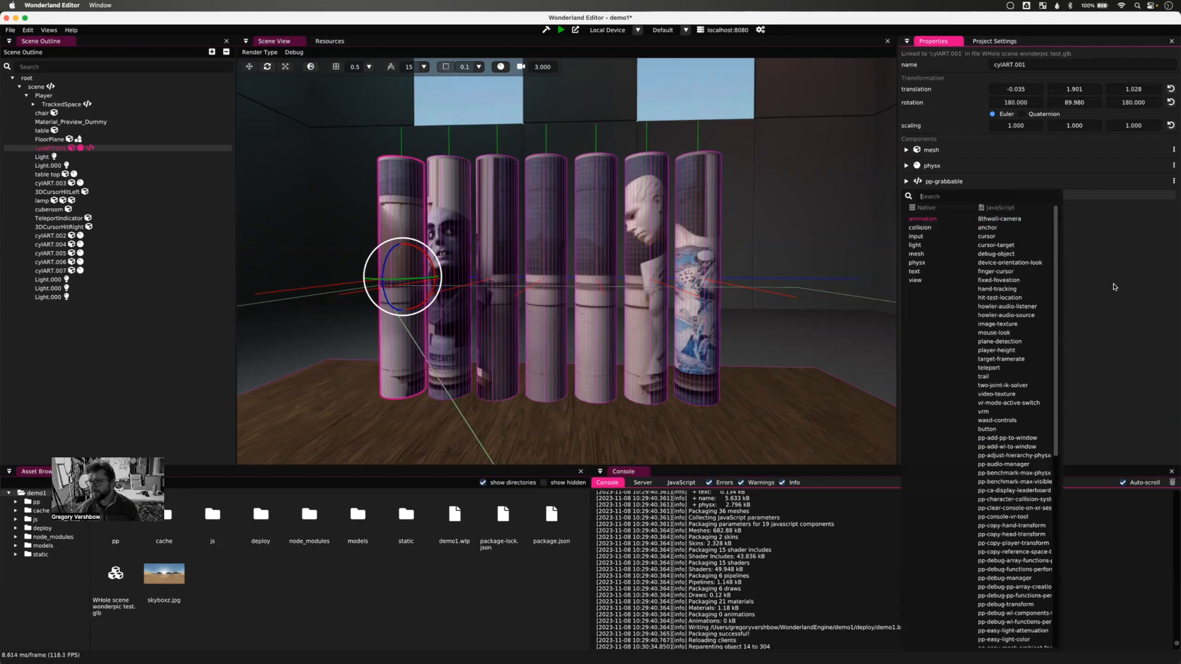
pyautogui.click(1109, 279)
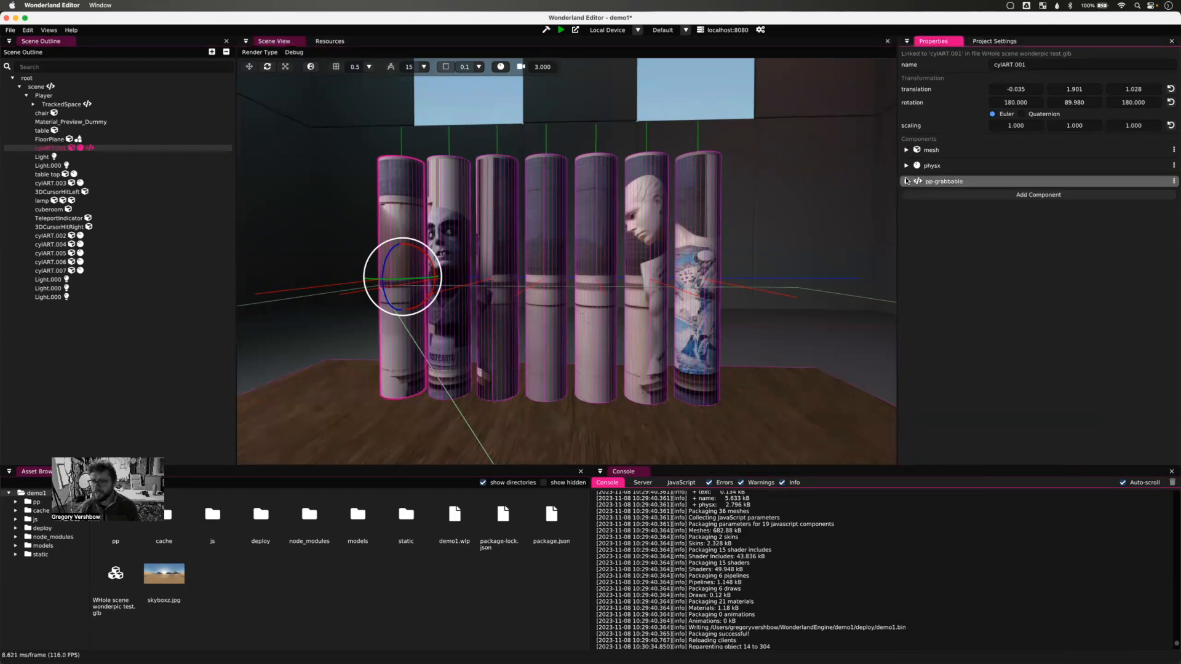
# - Review the pp-grabbable settings on cylART.001 and copy the component to cylART.002, cylART.004, cylART.005, cylART.006 and cylART.007
pyautogui.click(907, 181)
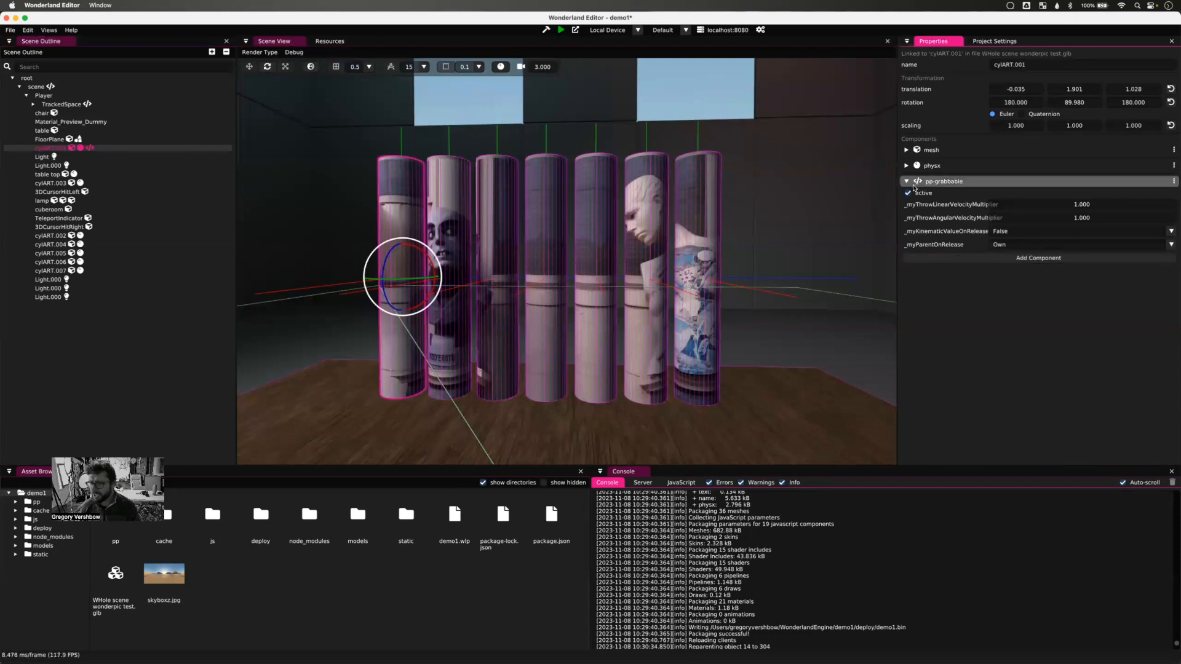
pyautogui.click(907, 182)
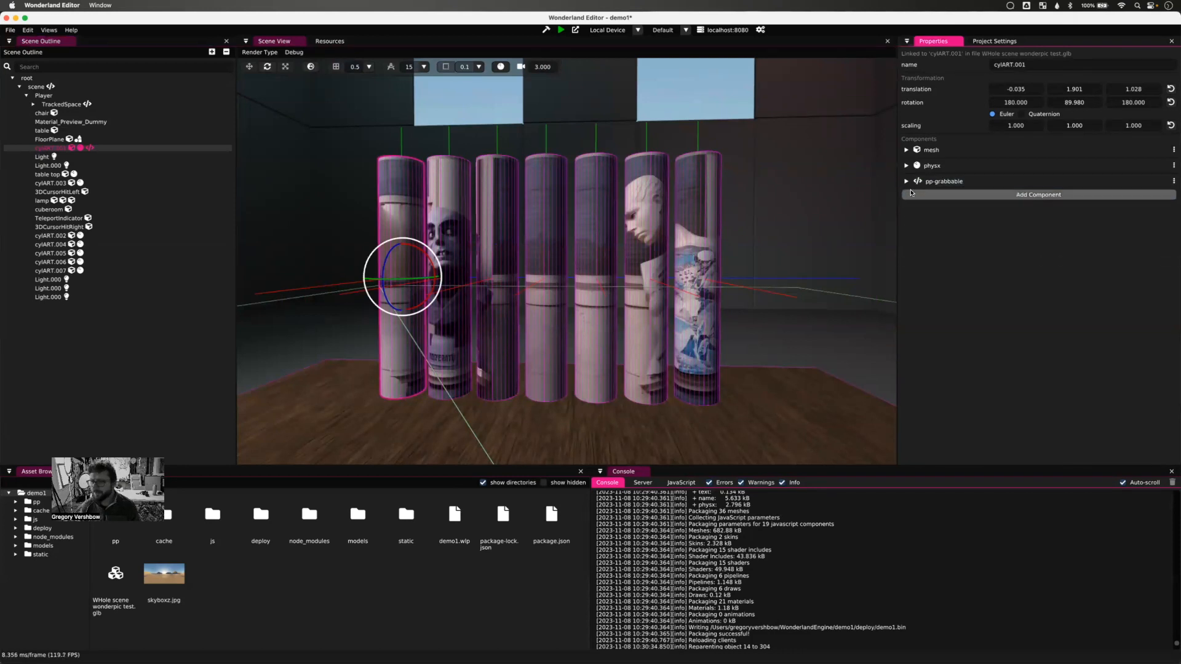
pyautogui.moveTo(917, 184); pyautogui.dragTo(81, 237)
pyautogui.moveTo(920, 183); pyautogui.dragTo(101, 245)
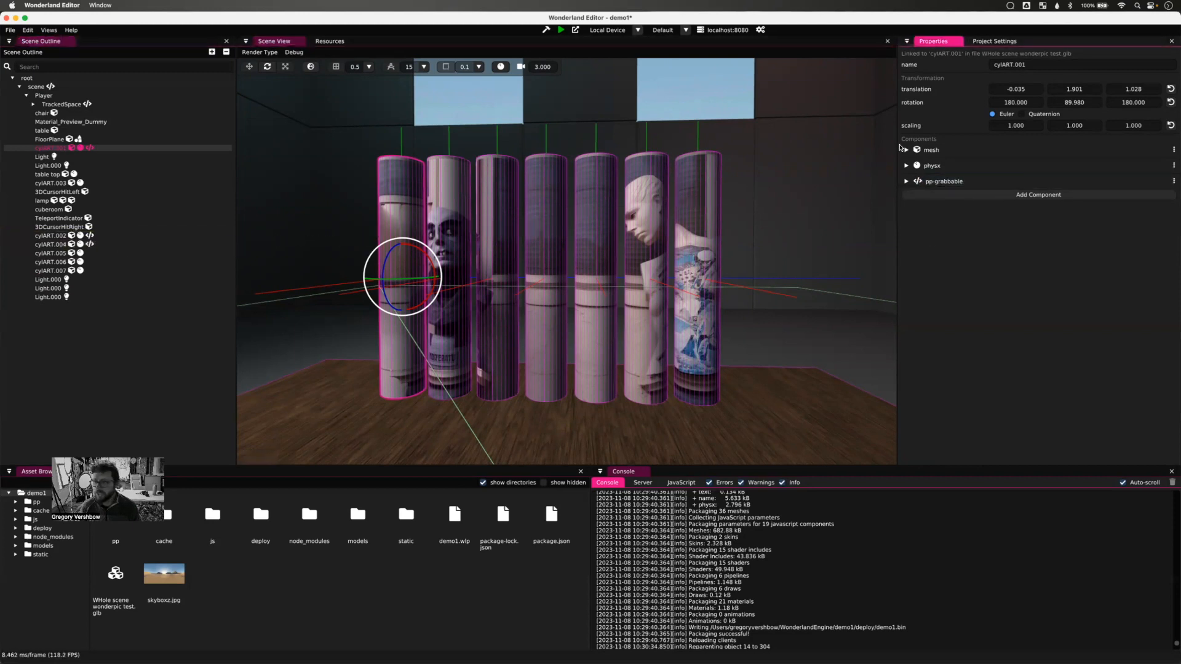
pyautogui.moveTo(918, 182); pyautogui.dragTo(140, 254)
pyautogui.moveTo(920, 184); pyautogui.dragTo(104, 262)
pyautogui.moveTo(920, 182); pyautogui.dragTo(104, 270)
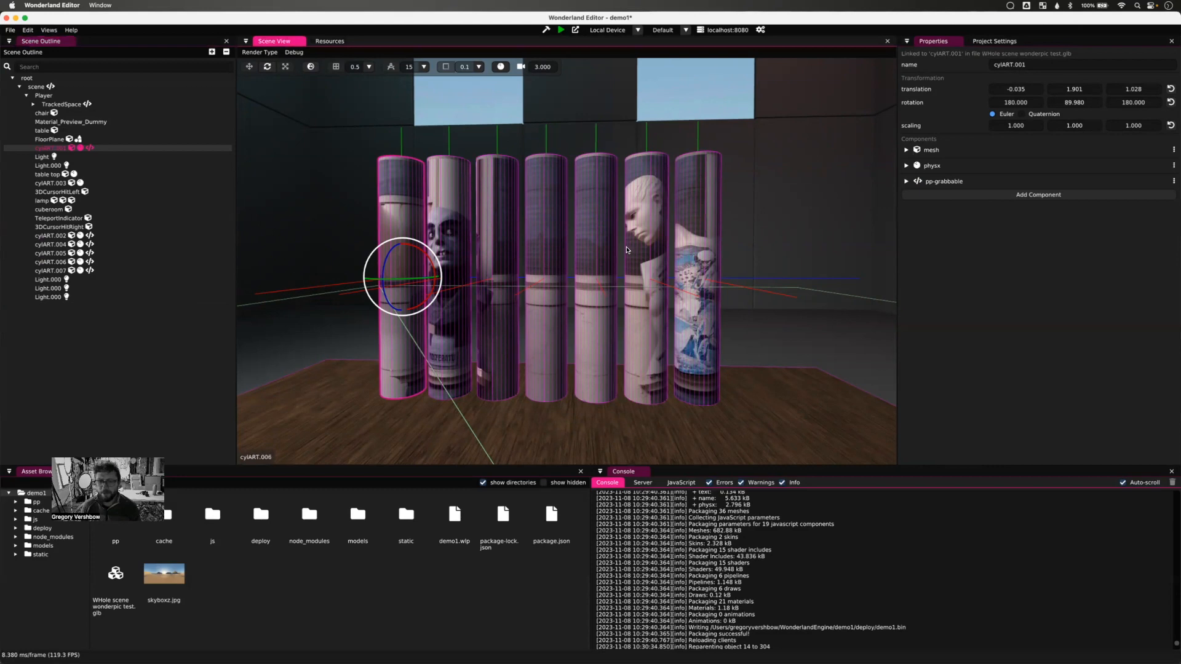
# - Add a physx component to ControllerLeft inside the player's TrackedSpace
pyautogui.scroll(-5, 589, 263)
pyautogui.scroll(-10, 436, 281)
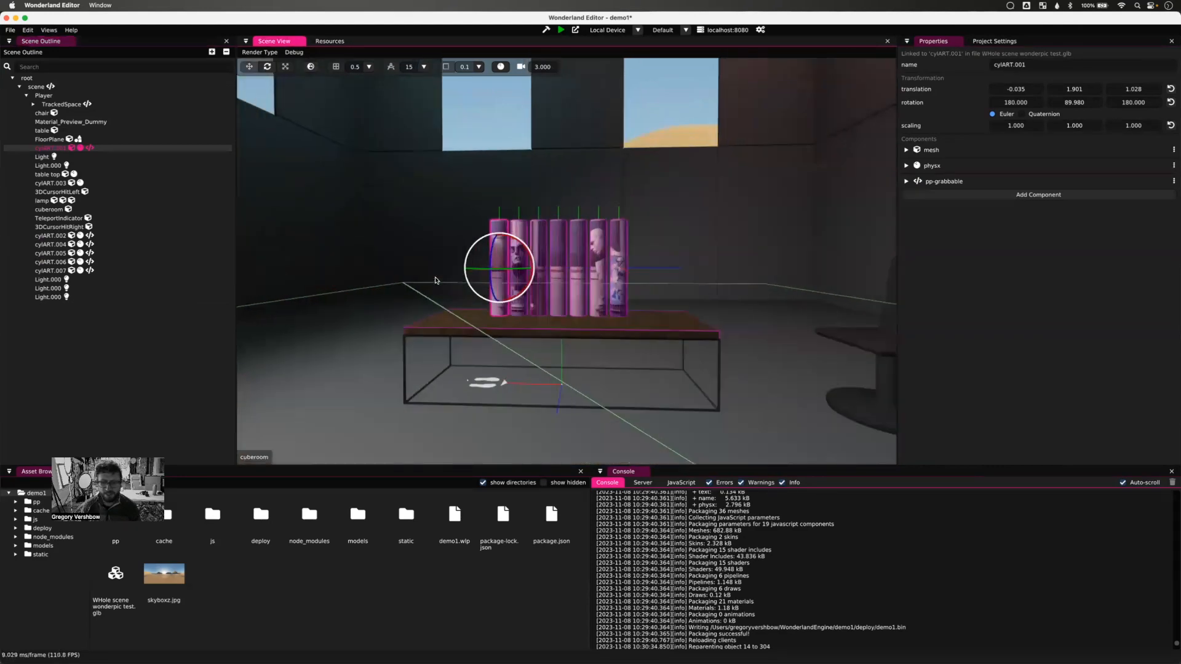
pyautogui.scroll(6, 454, 289)
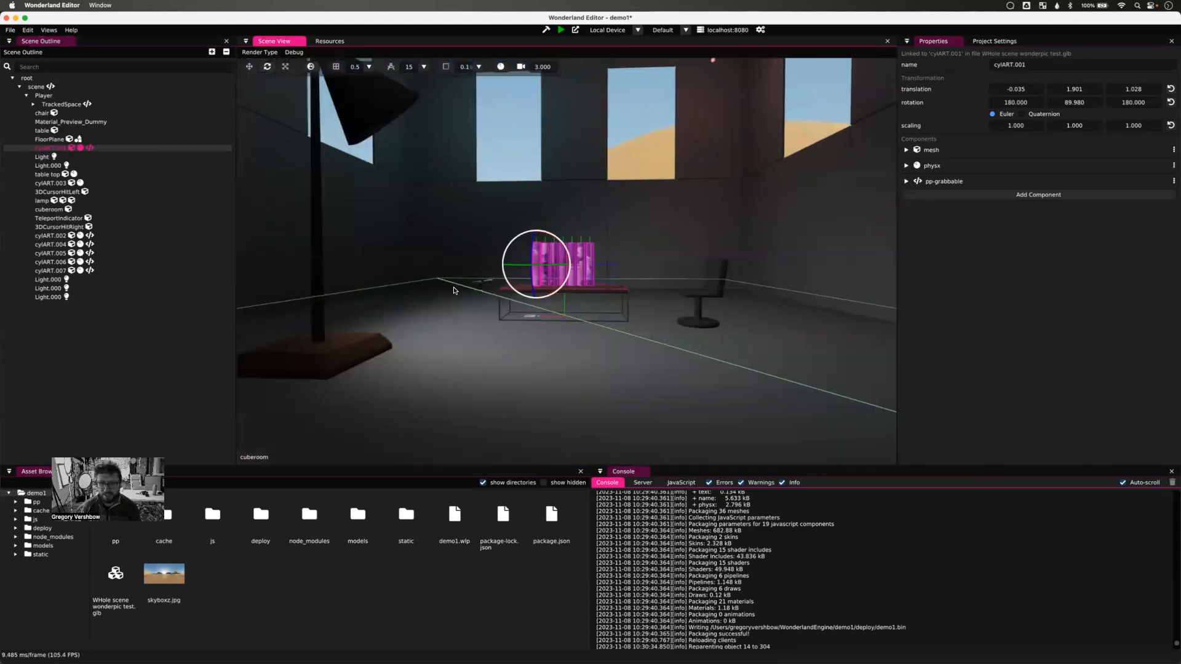
pyautogui.click(443, 296)
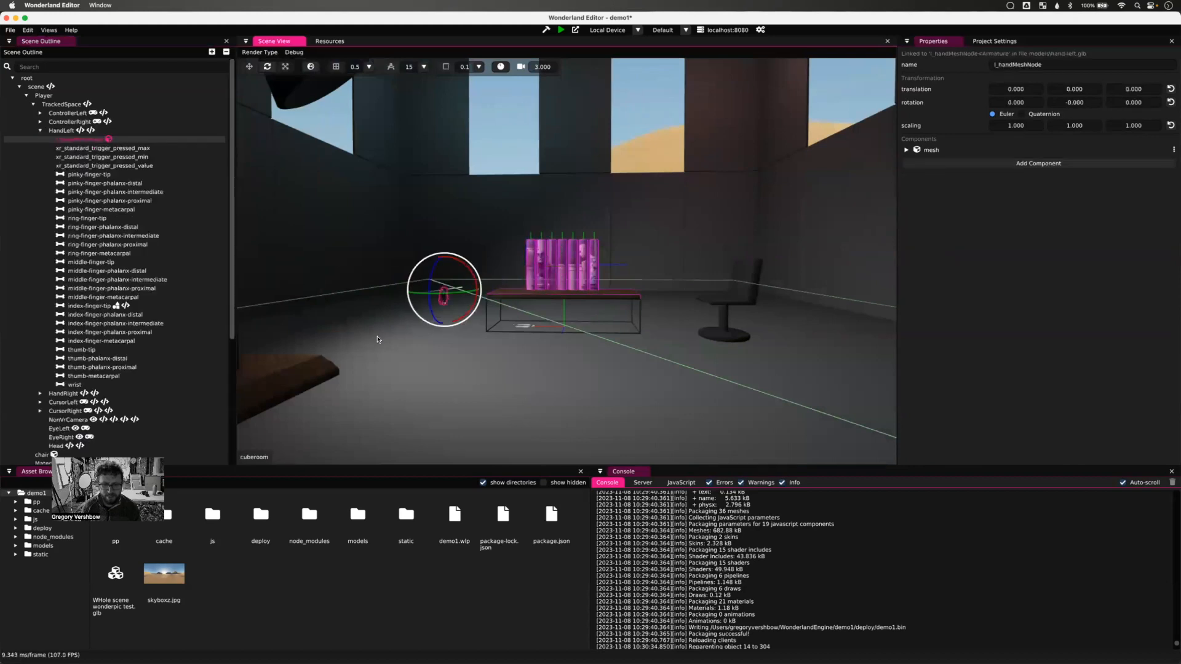
pyautogui.click(377, 338)
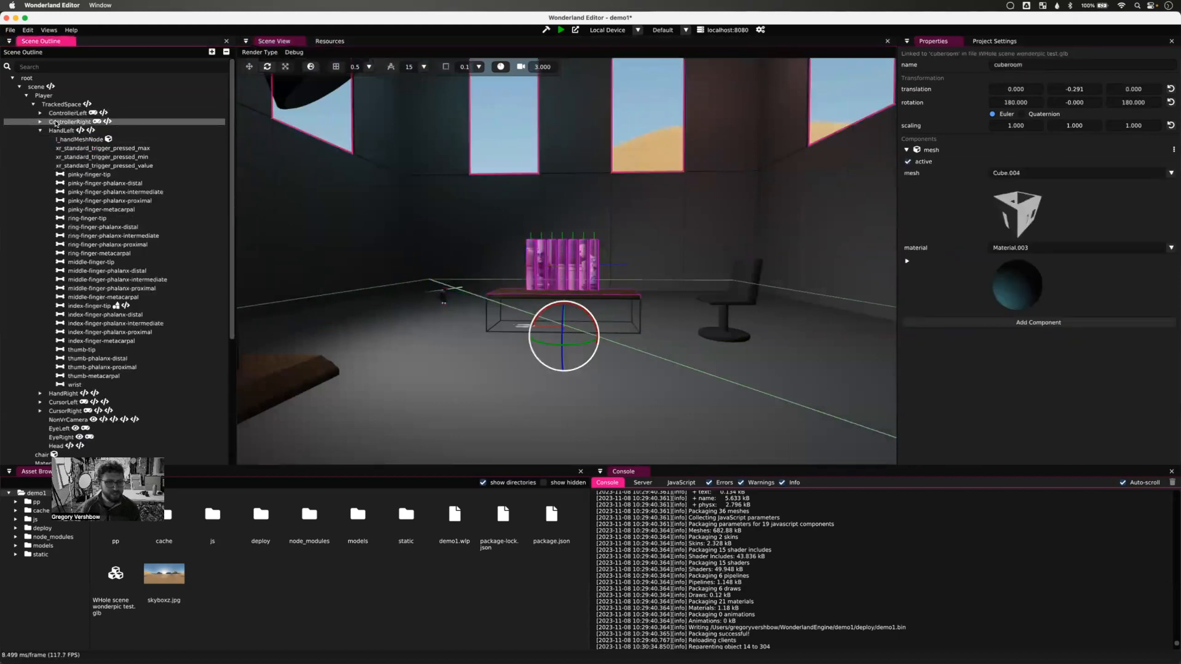
pyautogui.click(35, 103)
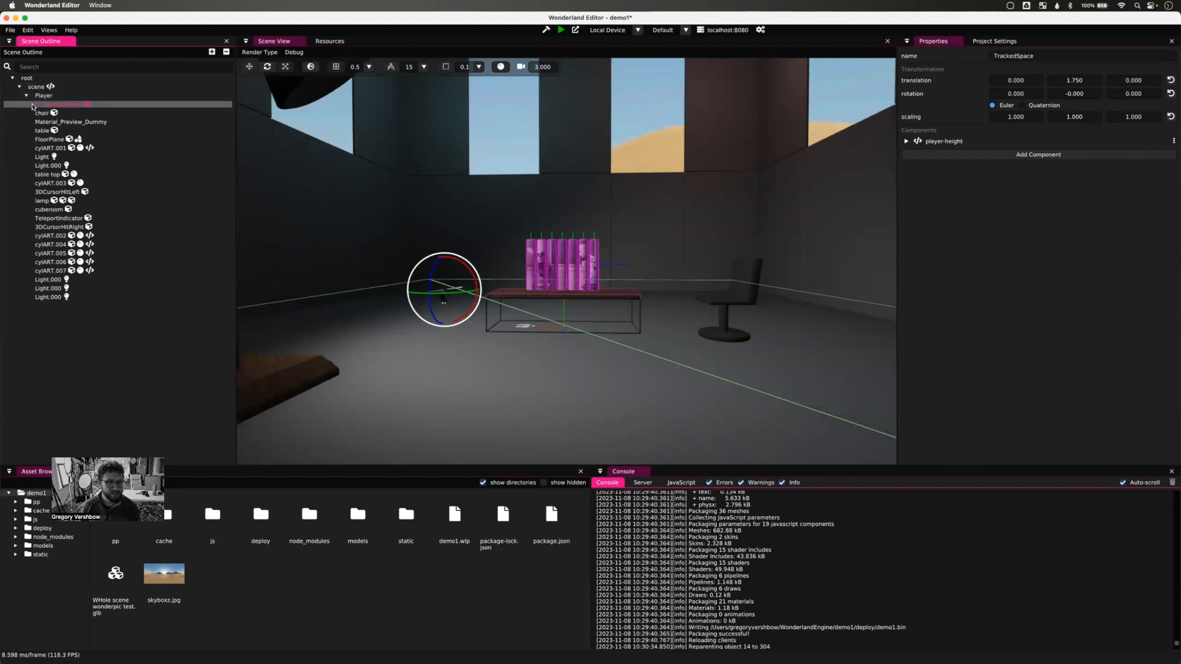
pyautogui.click(34, 104)
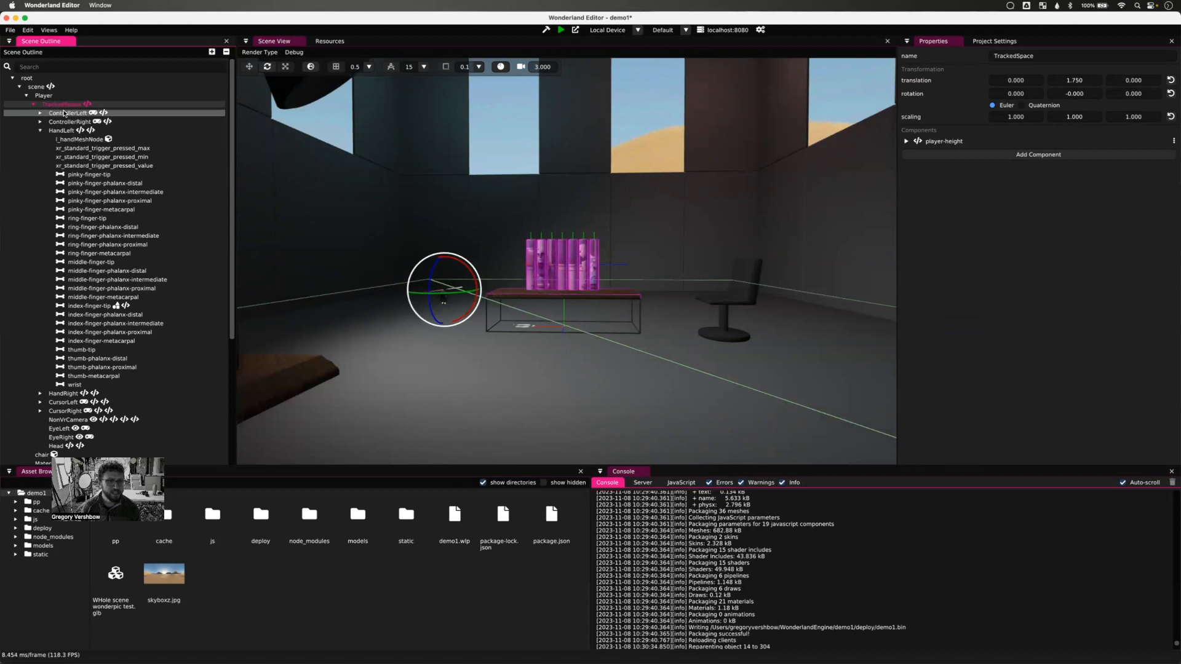
pyautogui.click(64, 114)
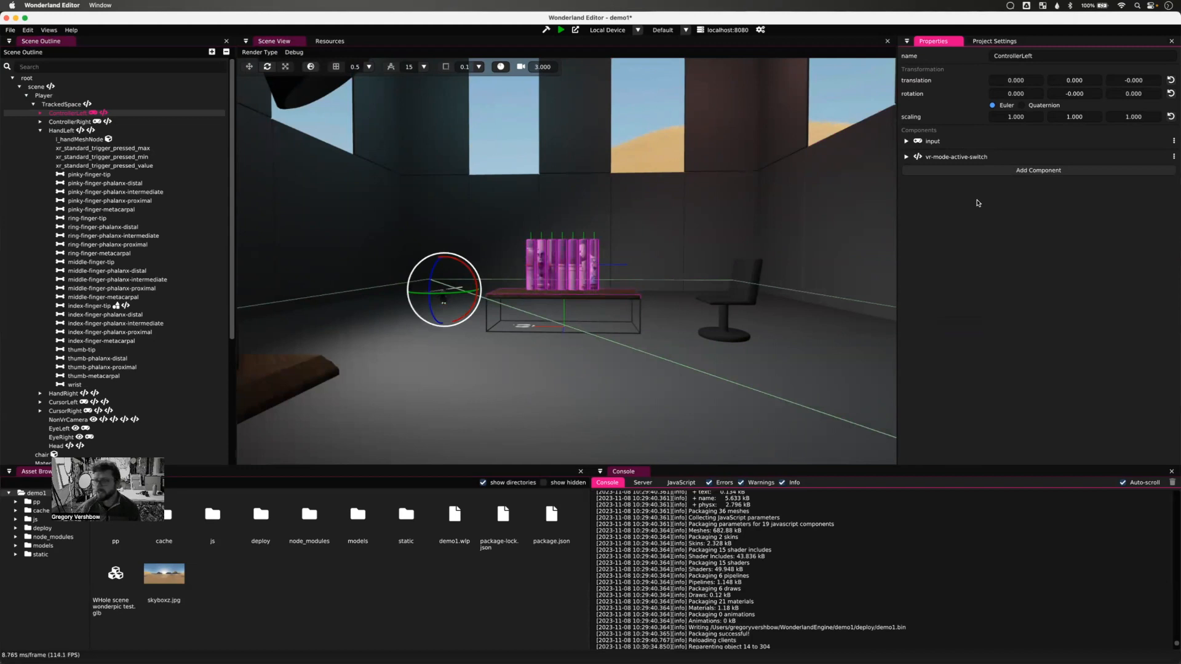
pyautogui.click(986, 172)
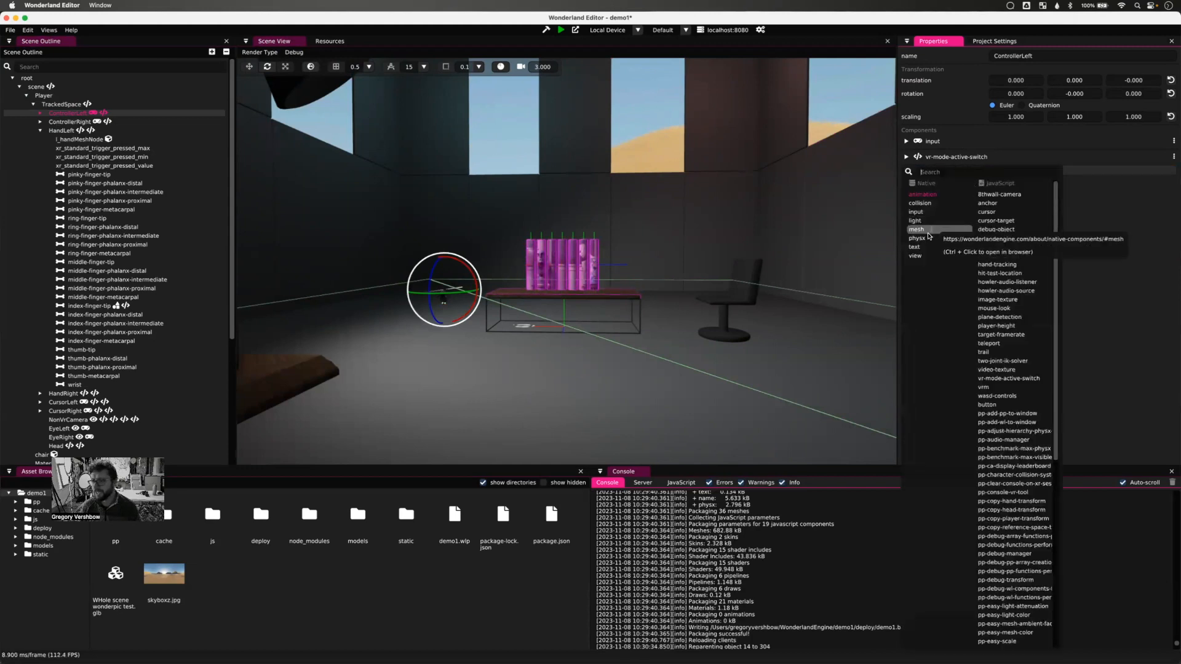
pyautogui.click(929, 240)
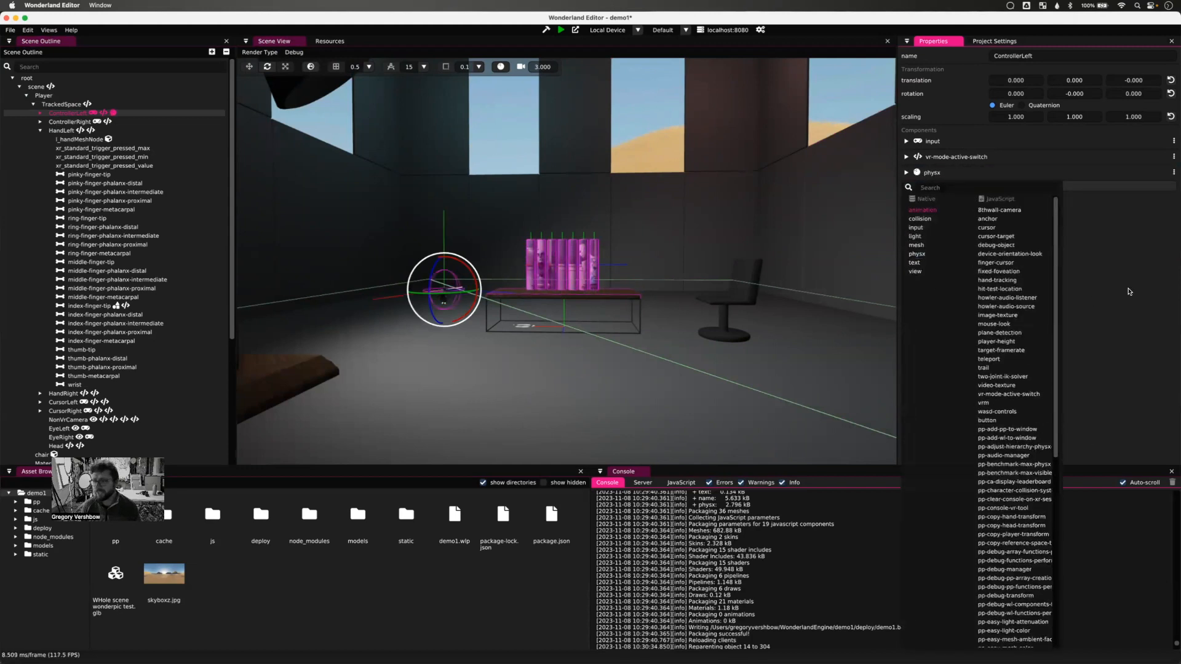
pyautogui.click(1131, 291)
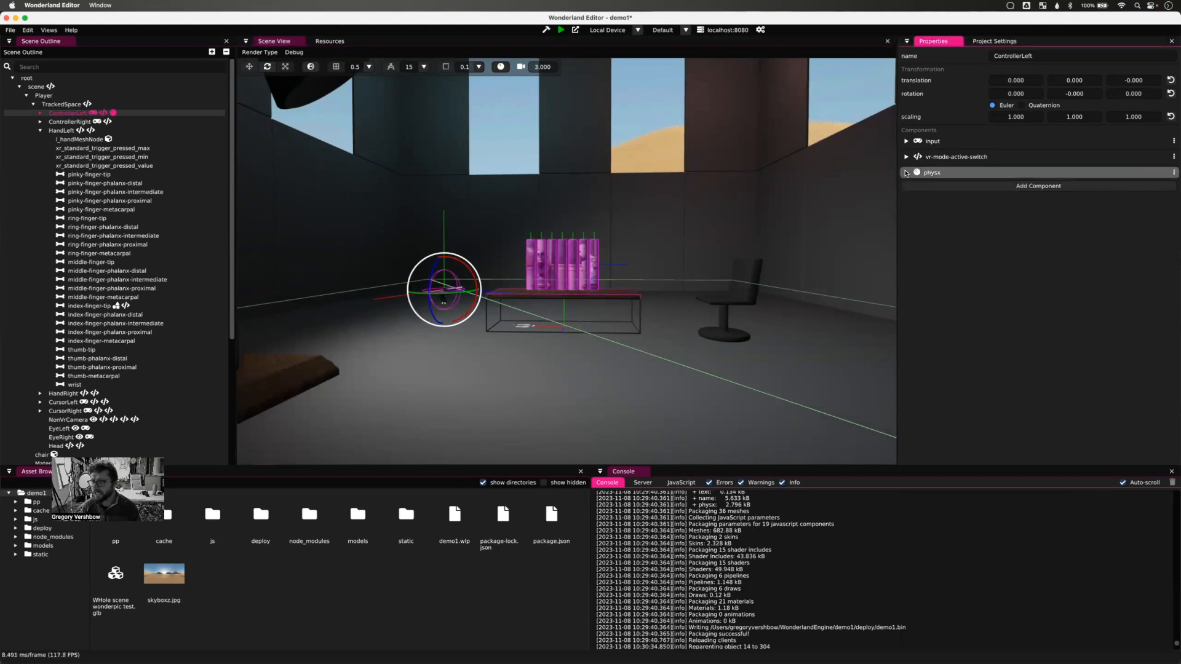
# - Set the ControllerLeft physx sphere radius to 0.1, make it a kinematic trigger, and copy the component to ControllerRight
pyautogui.click(906, 173)
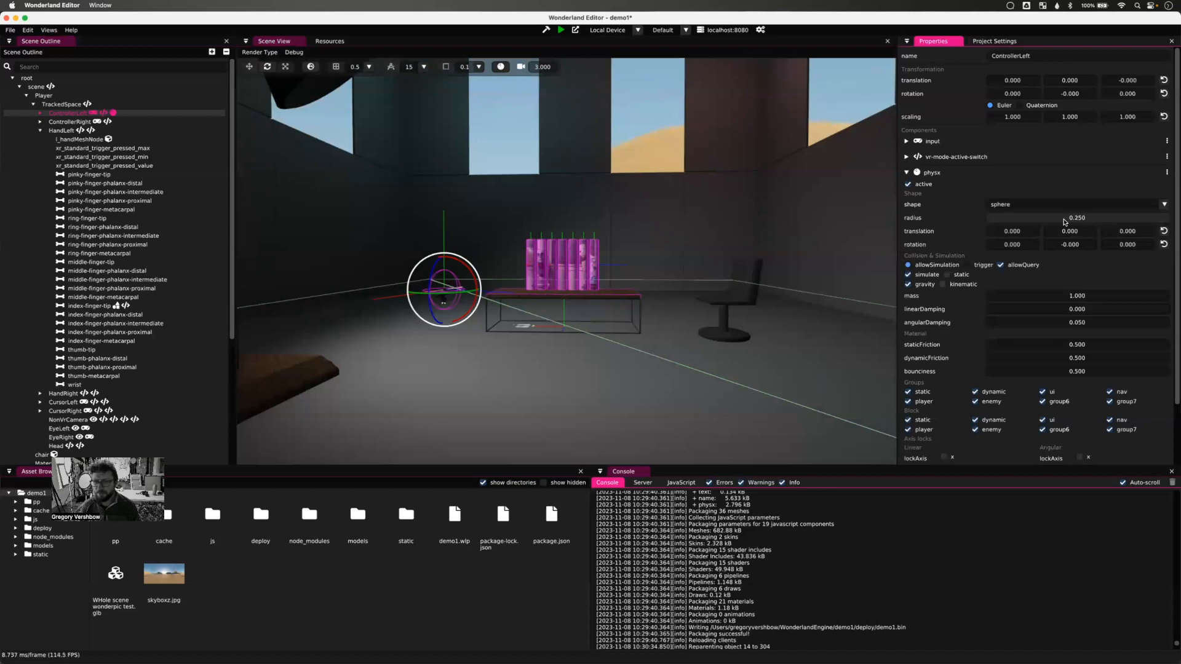
pyautogui.doubleClick(1083, 218)
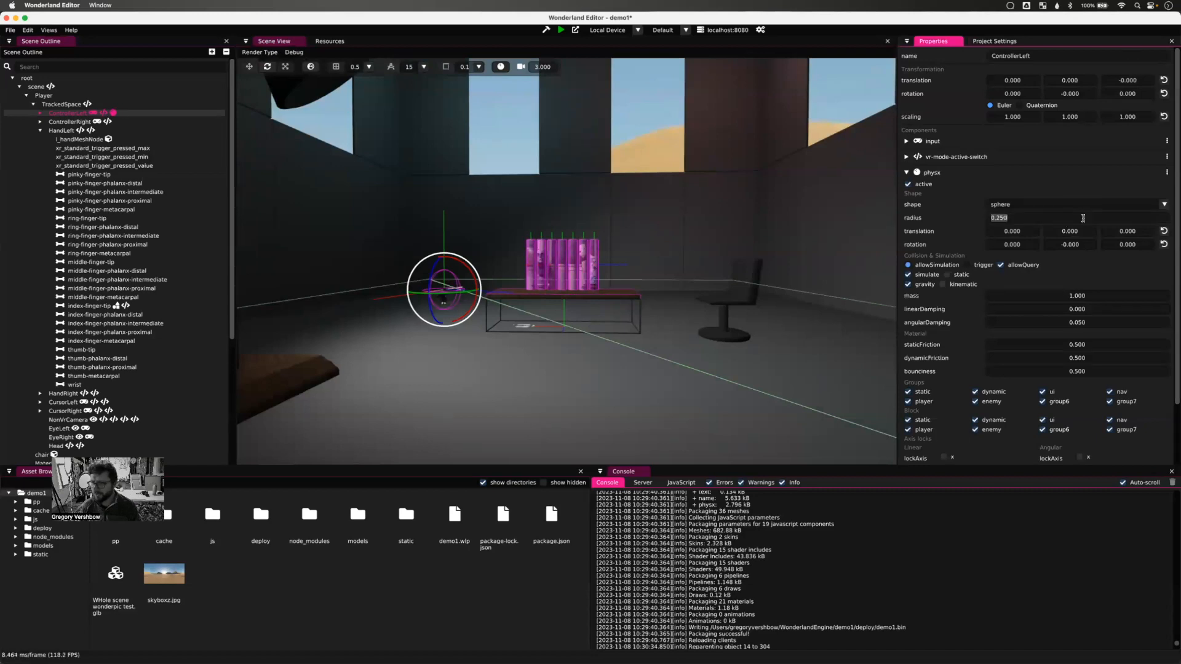
pyautogui.write('100')
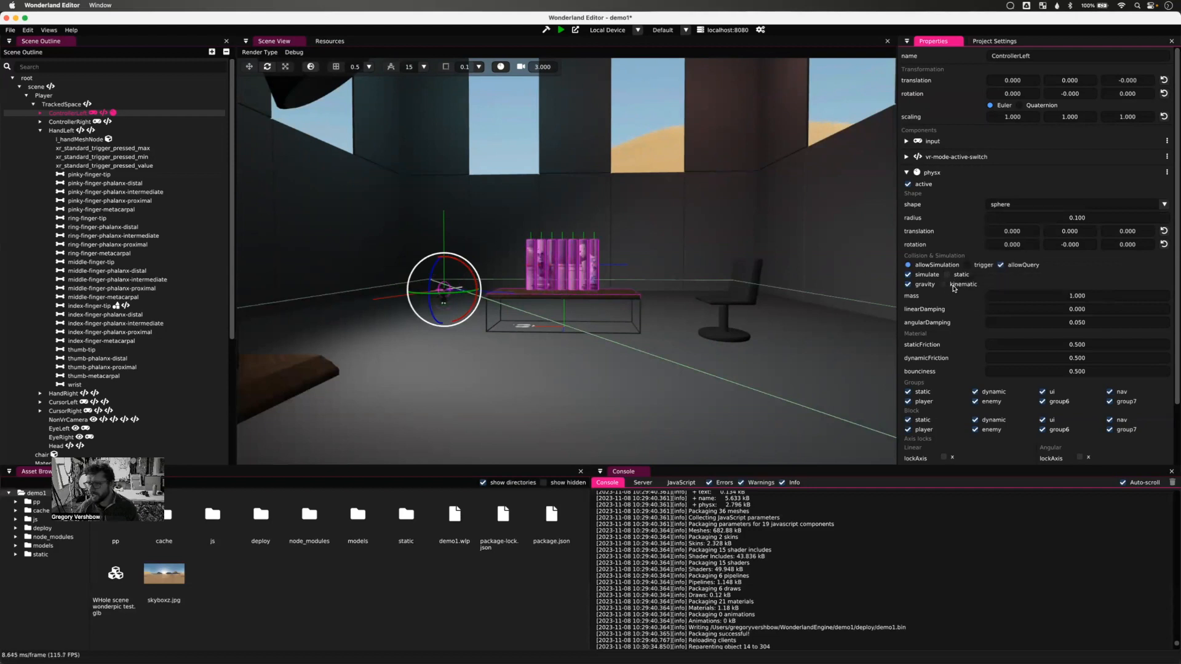
pyautogui.click(976, 266)
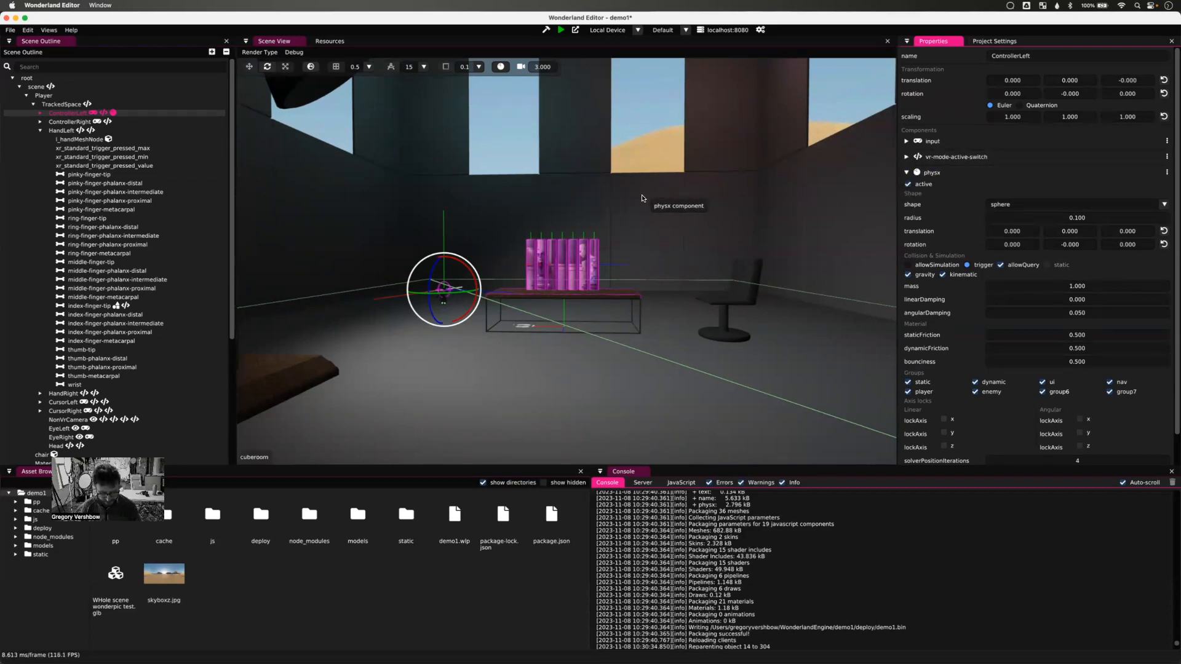
pyautogui.moveTo(637, 199); pyautogui.dragTo(115, 125)
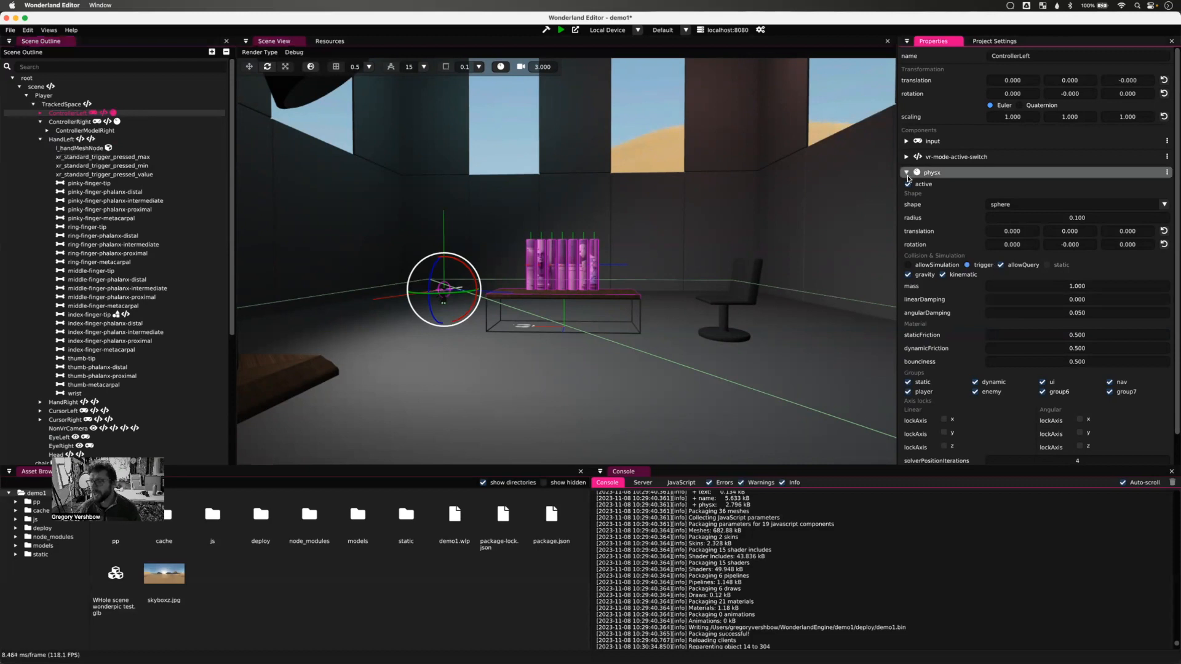
# - Add the pp-grabber-hand component to ControllerLeft, keeping its handedness Left, and bring up the ControllerRight properties
pyautogui.click(906, 174)
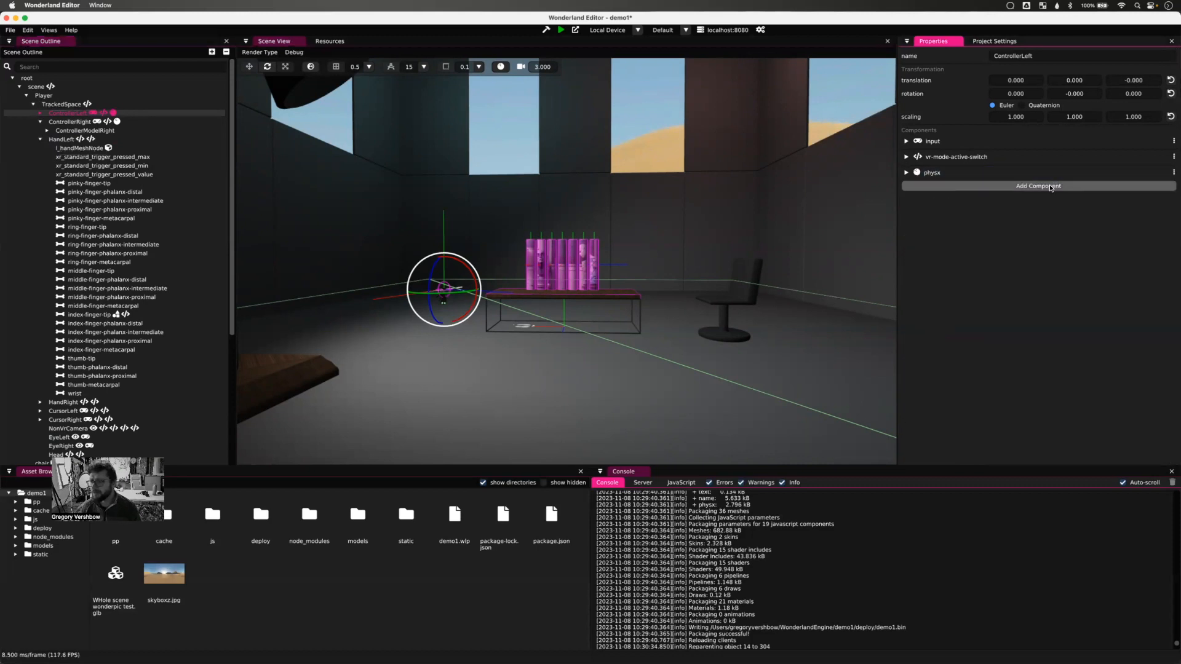
pyautogui.click(1050, 187)
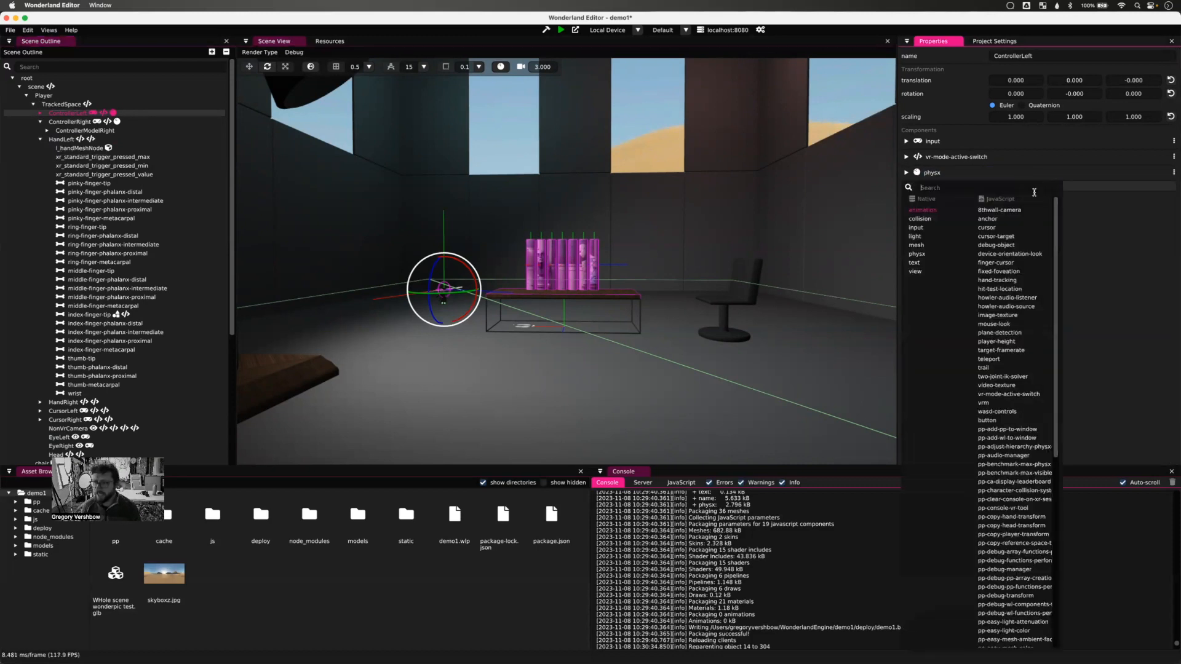
pyautogui.write('gr')
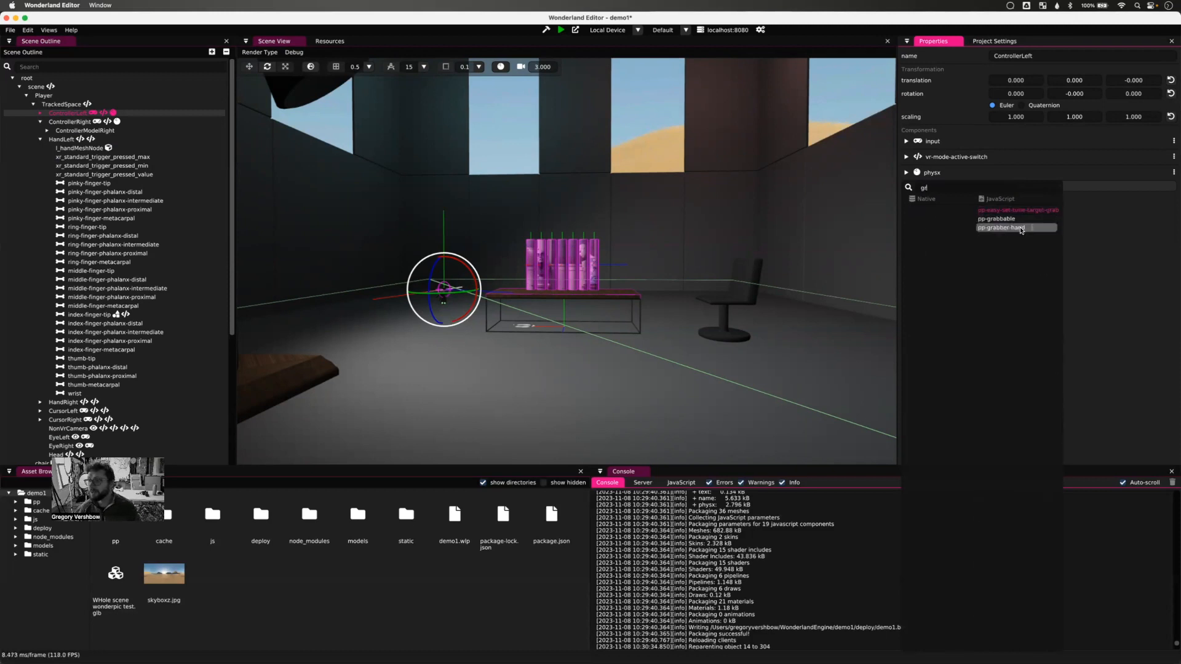
pyautogui.click(1021, 228)
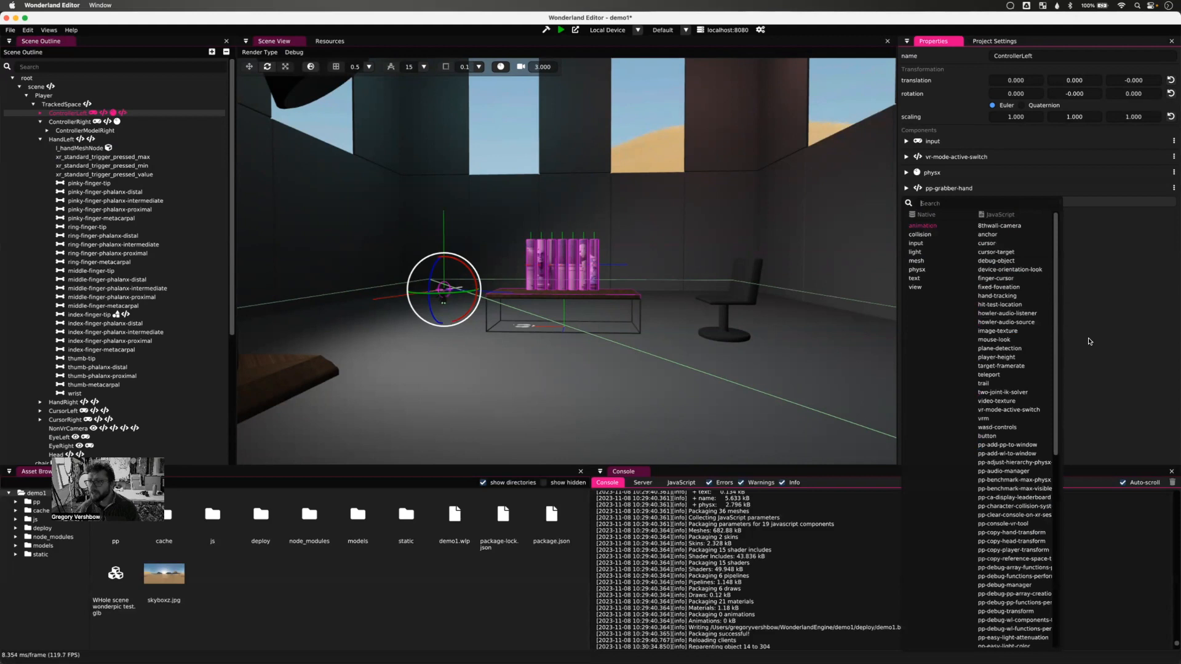
pyautogui.click(906, 189)
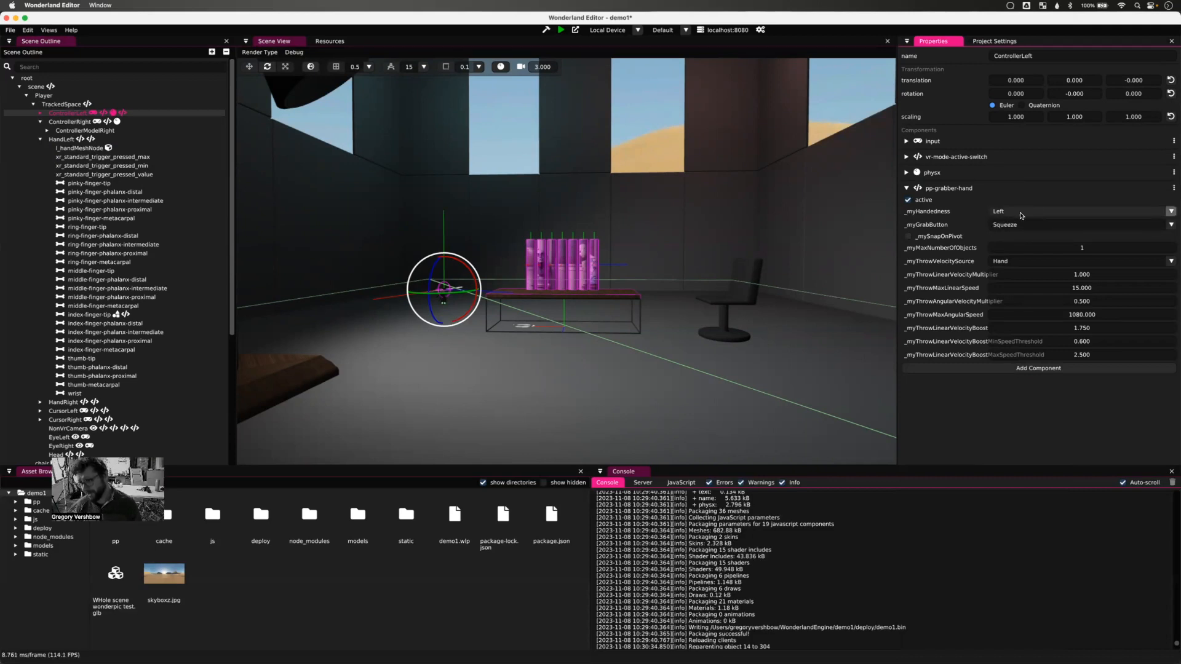
pyautogui.click(70, 121)
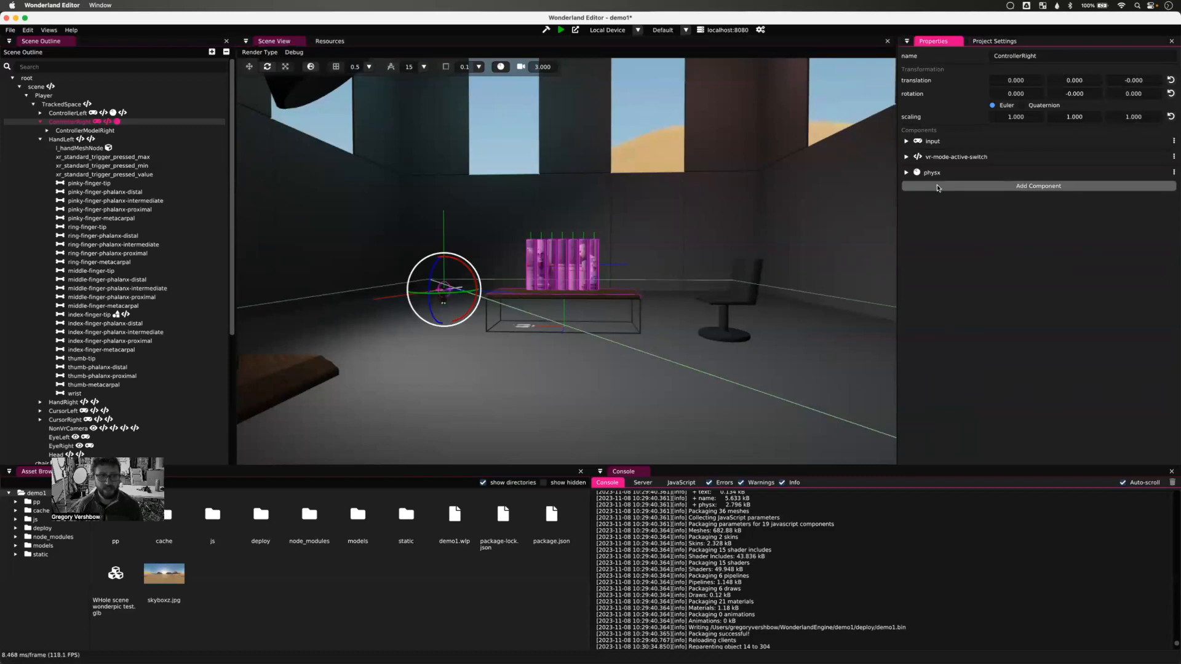
pyautogui.click(942, 187)
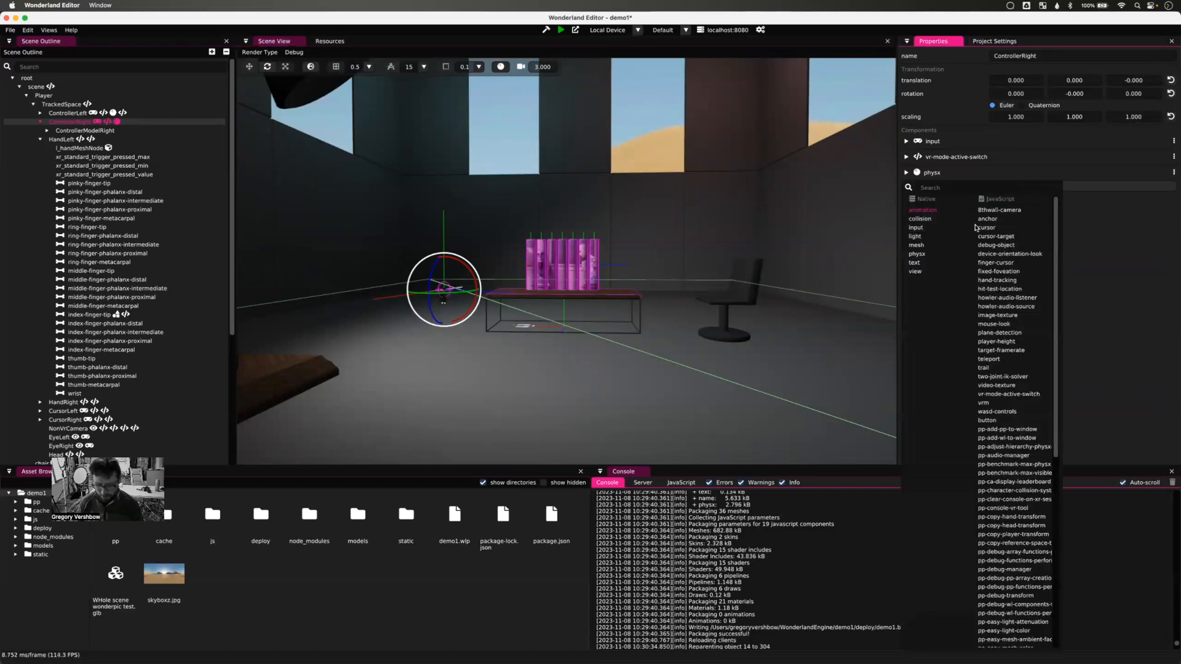
pyautogui.write('gra')
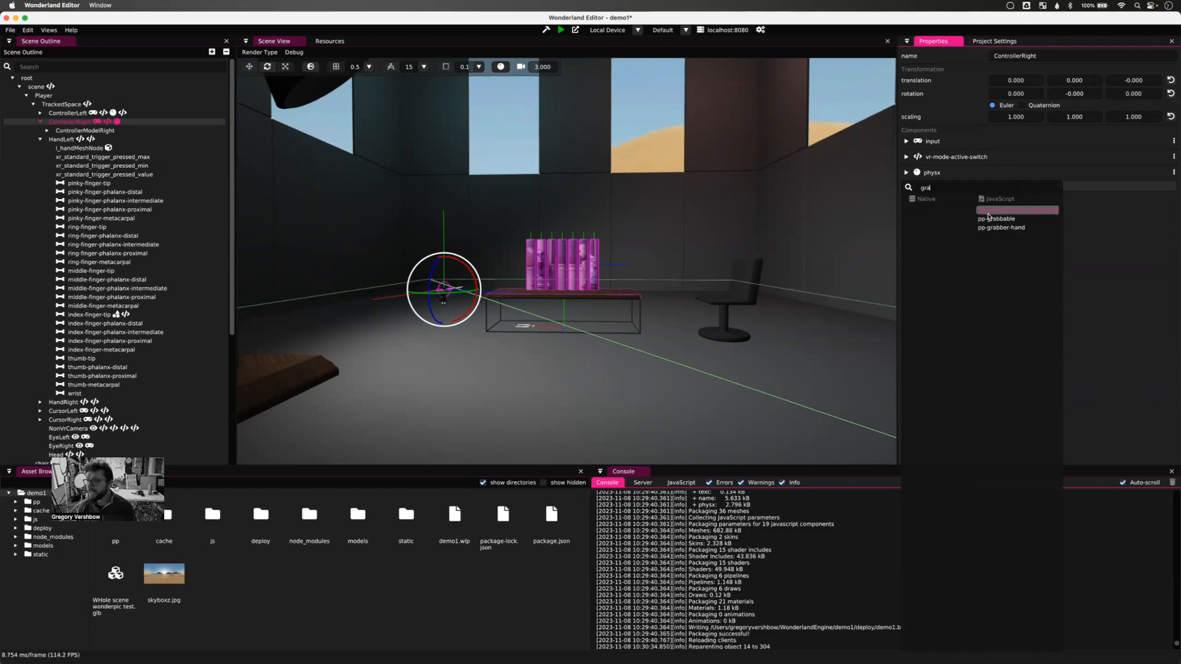
pyautogui.click(994, 219)
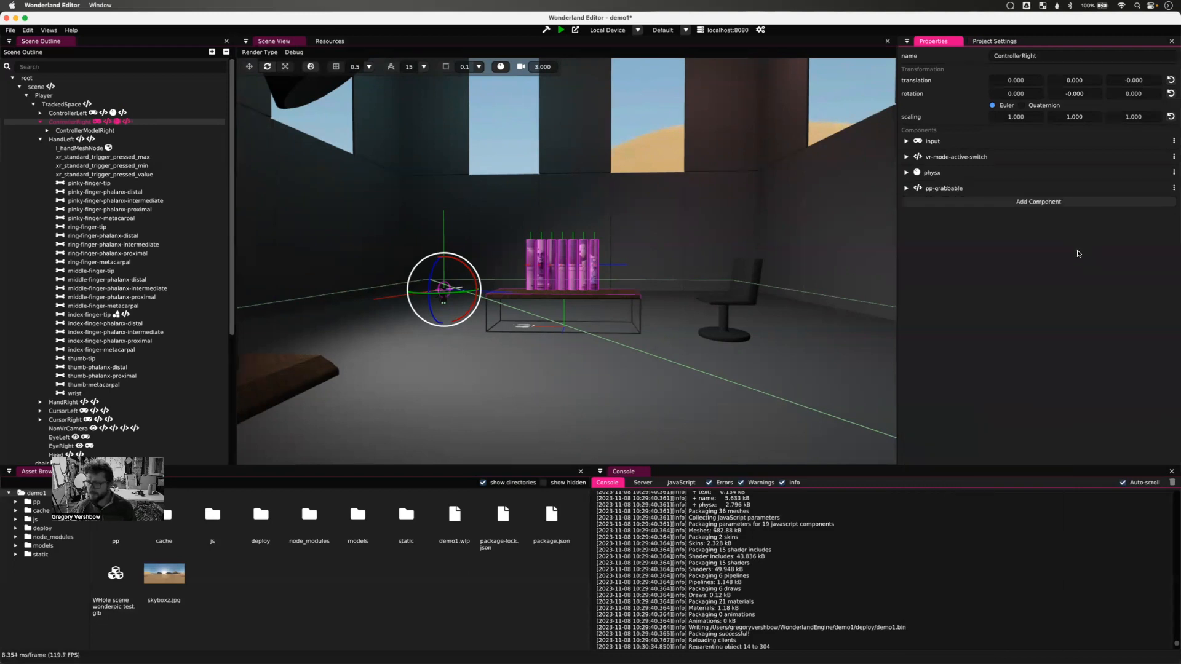
pyautogui.click(906, 188)
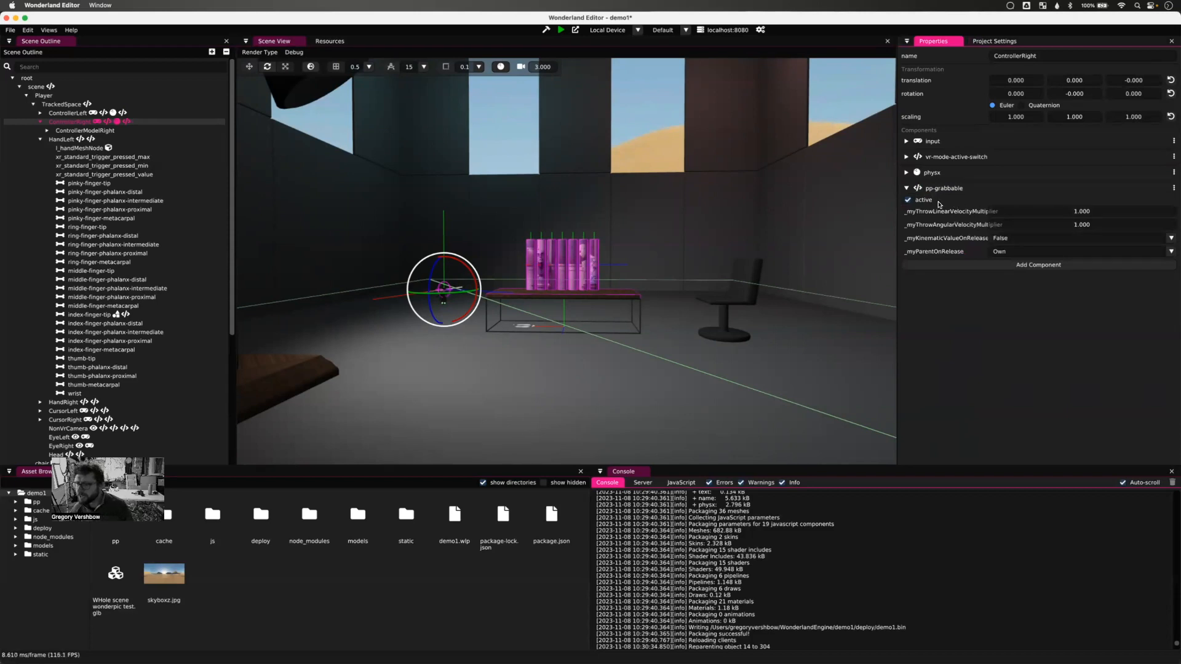
pyautogui.click(935, 188)
pyautogui.click(1174, 189)
pyautogui.click(1158, 208)
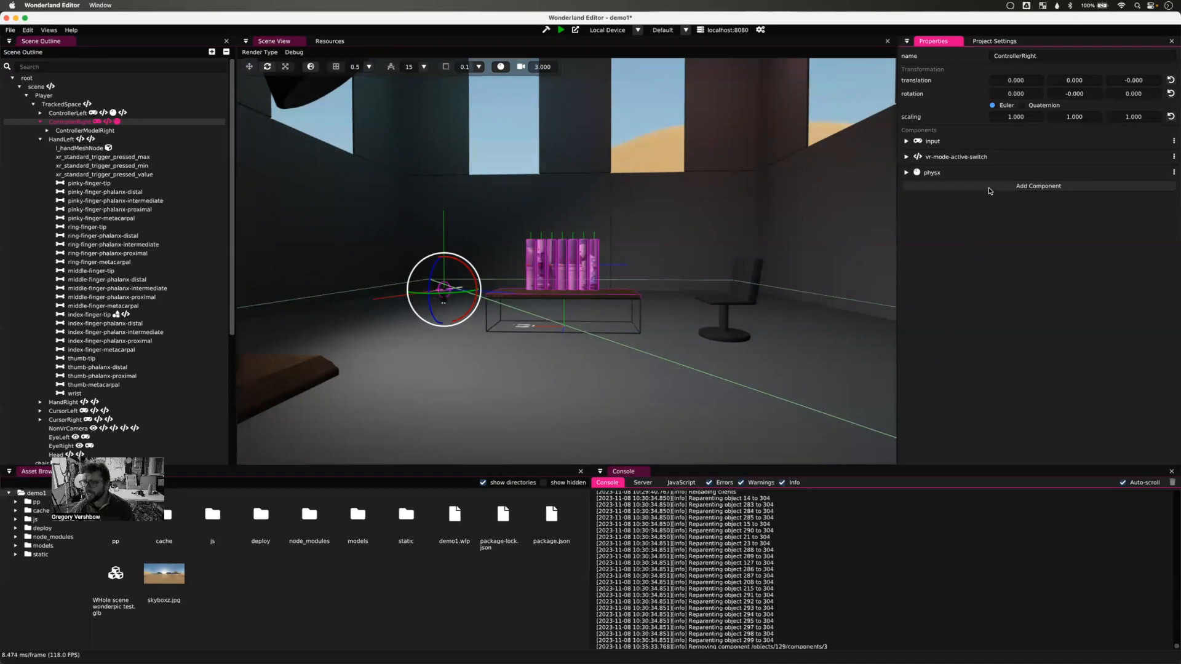
# - Add the pp-grabber-hand component to ControllerRight and set its _myHandedness to Right
pyautogui.click(988, 188)
pyautogui.write('gra')
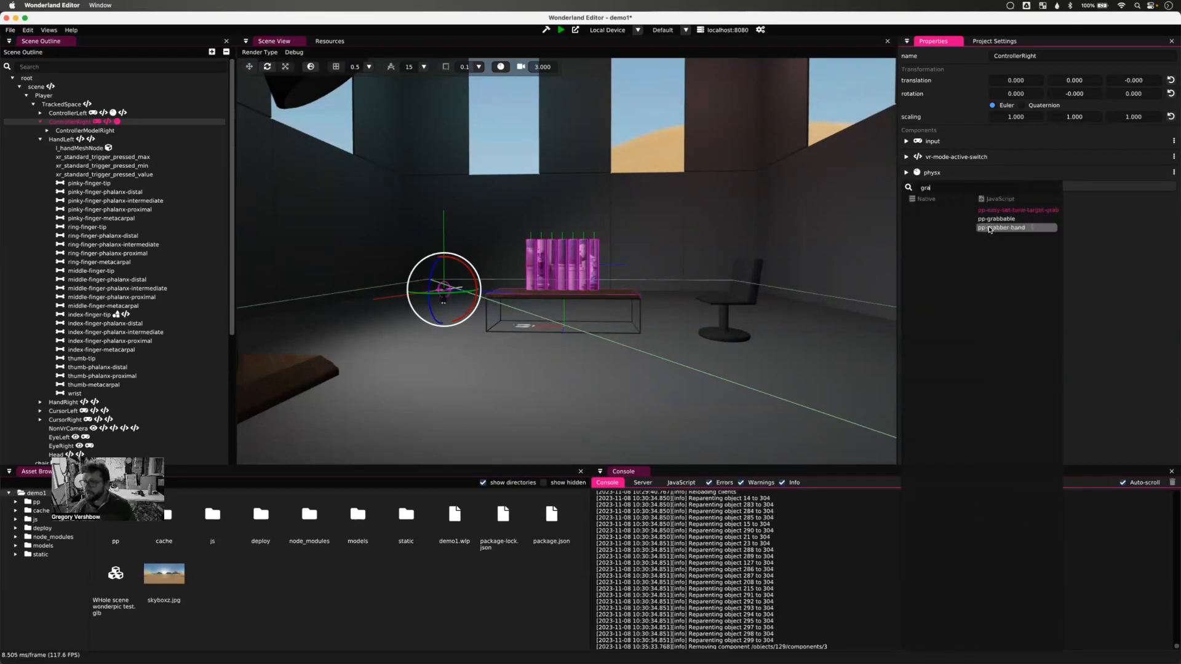
pyautogui.click(990, 228)
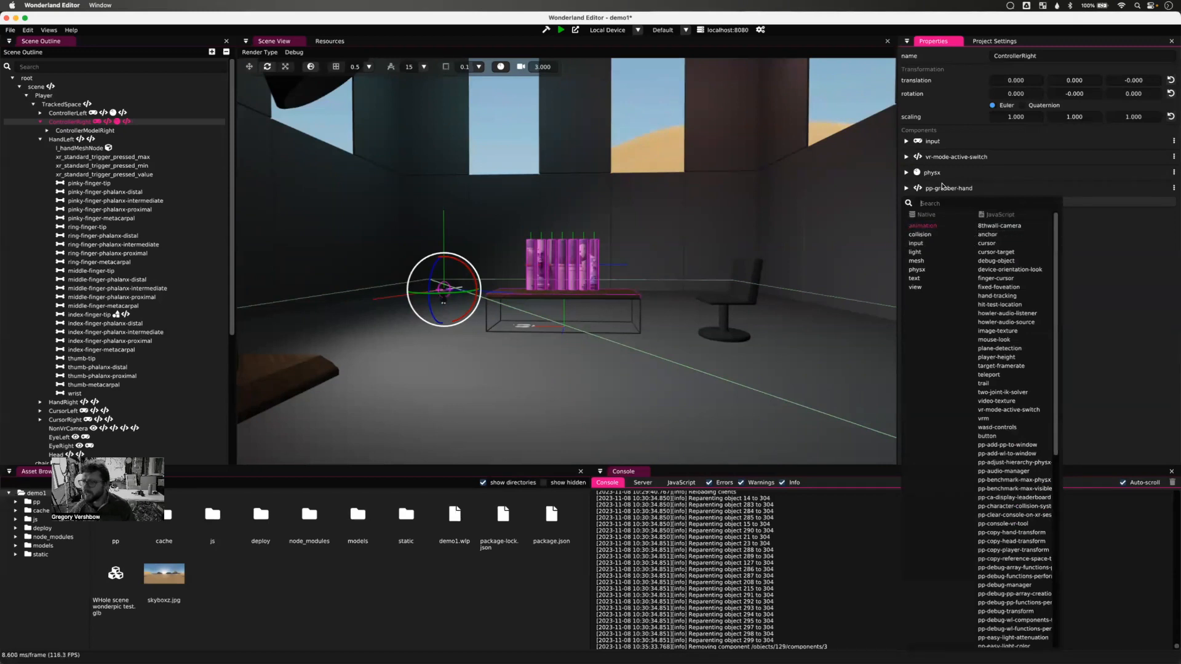
pyautogui.click(907, 188)
pyautogui.click(906, 189)
pyautogui.click(1045, 213)
pyautogui.click(1021, 232)
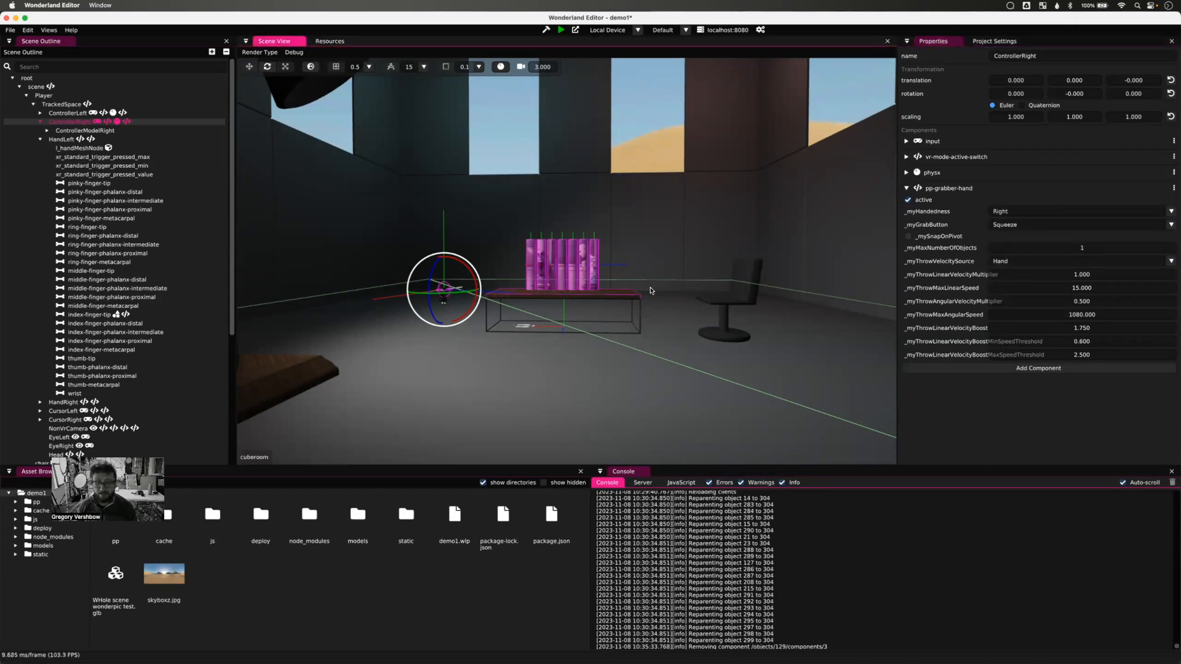
pyautogui.scroll(-5, 651, 291)
pyautogui.scroll(5, 651, 291)
pyautogui.scroll(-10, 652, 292)
pyautogui.scroll(5, 651, 293)
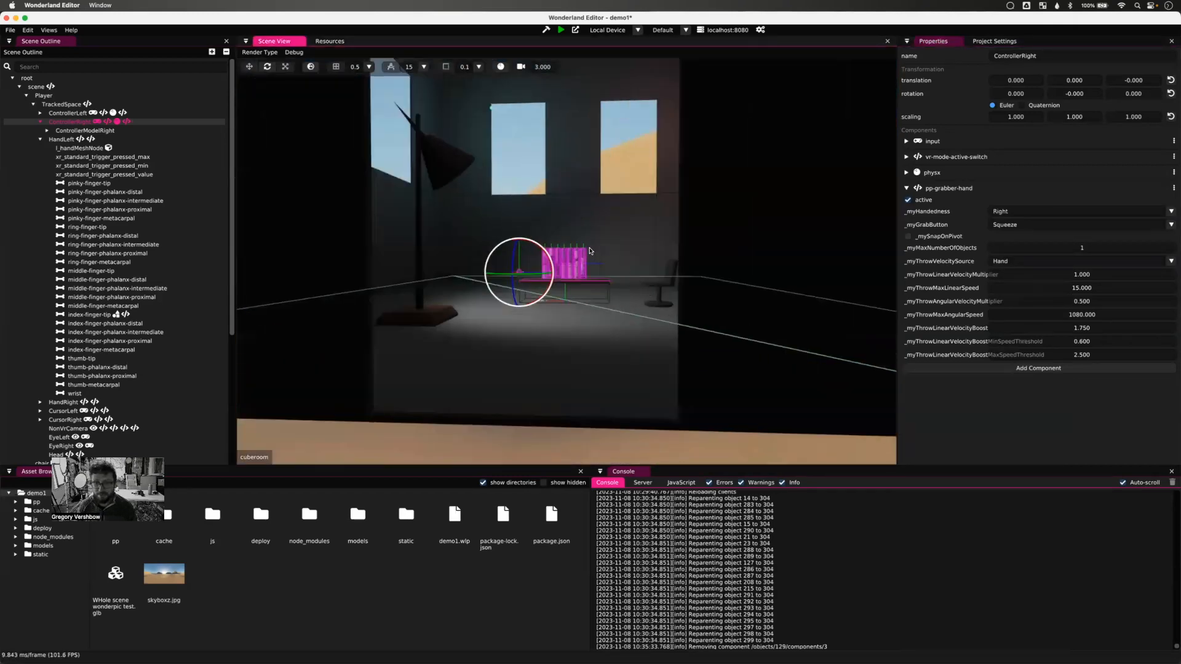
pyautogui.scroll(-2, 591, 252)
pyautogui.scroll(10, 589, 251)
pyautogui.scroll(-8, 588, 252)
pyautogui.scroll(-1, 585, 253)
pyautogui.scroll(-6, 585, 254)
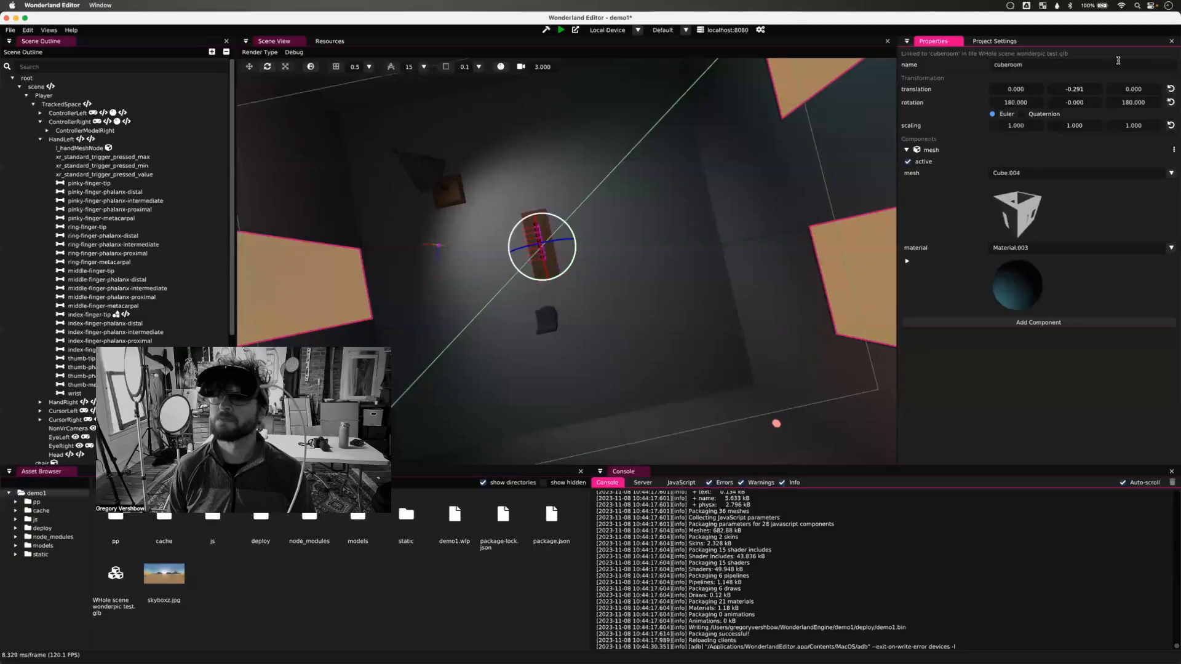
pyautogui.click(666, 148)
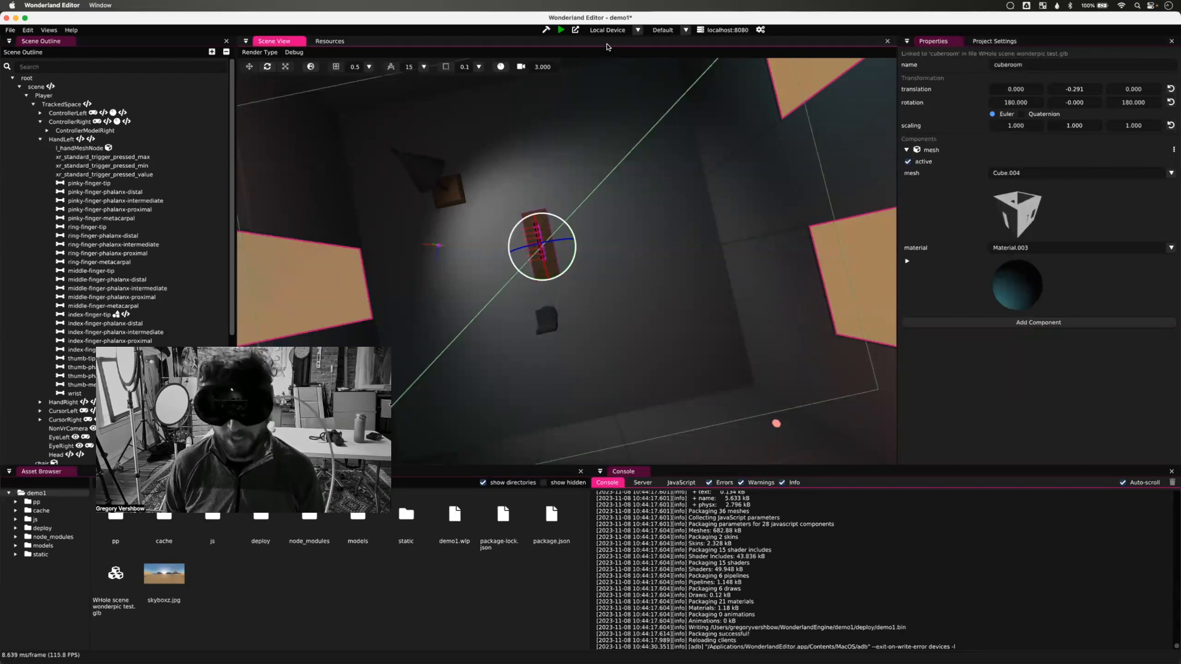
# - Run the project on the MetaQuest (seacliff) device and reload the demo1 page in Meta Quest Browser
pyautogui.click(622, 33)
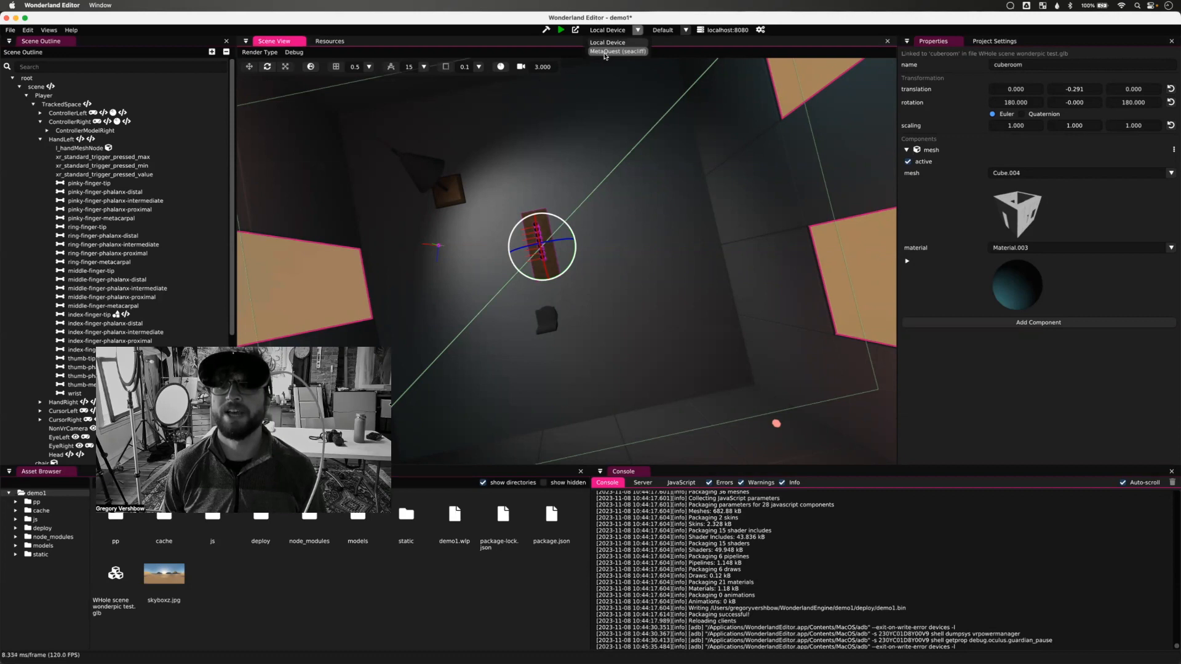
pyautogui.click(618, 52)
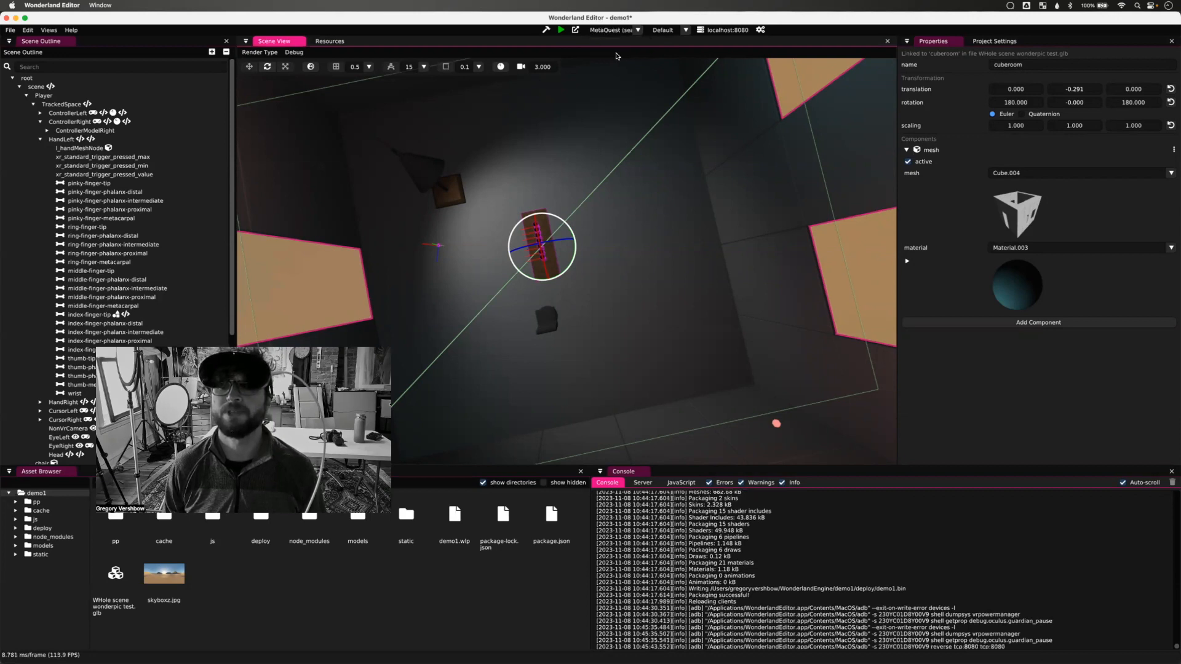
pyautogui.click(561, 31)
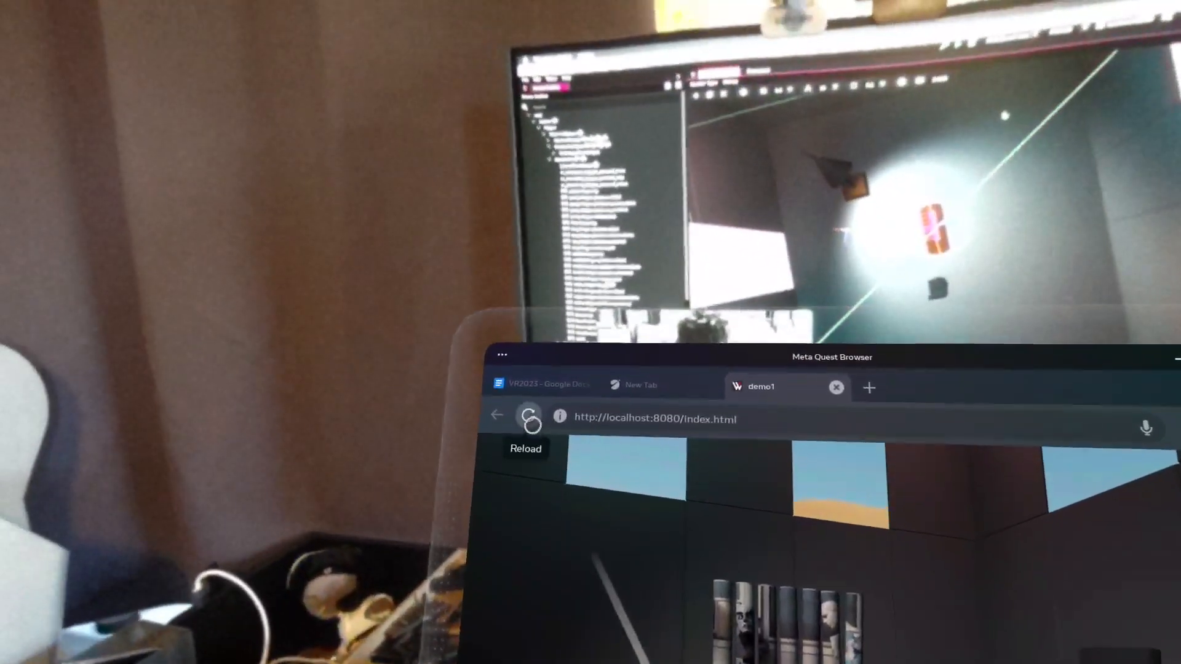
pyautogui.click(529, 418)
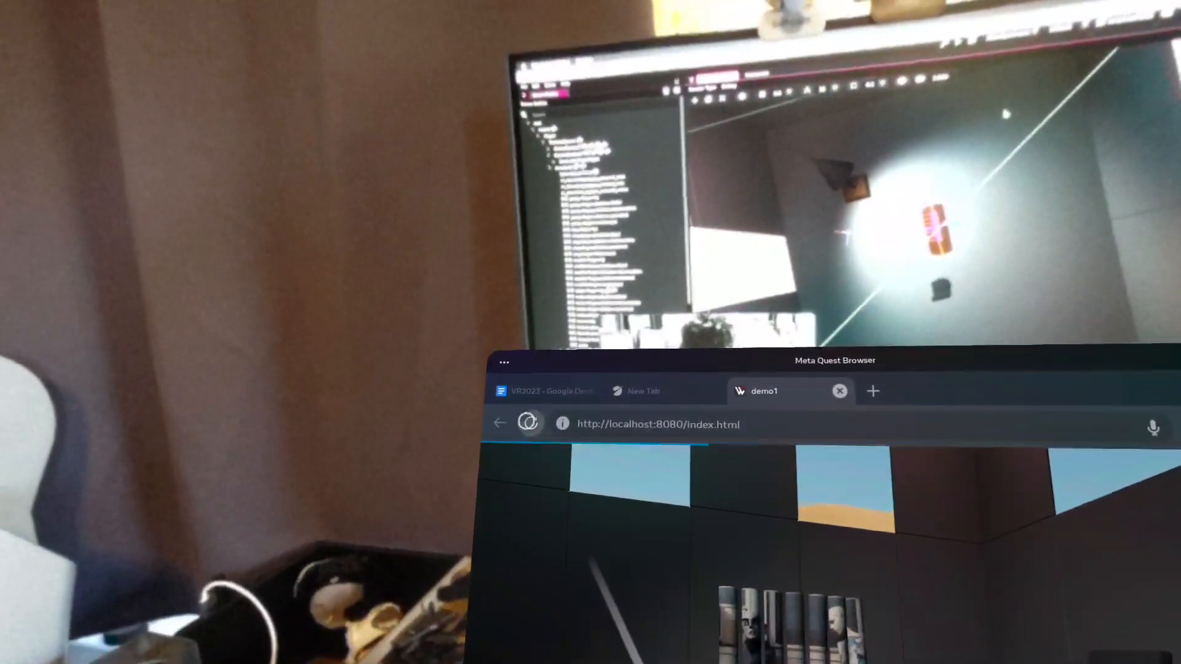